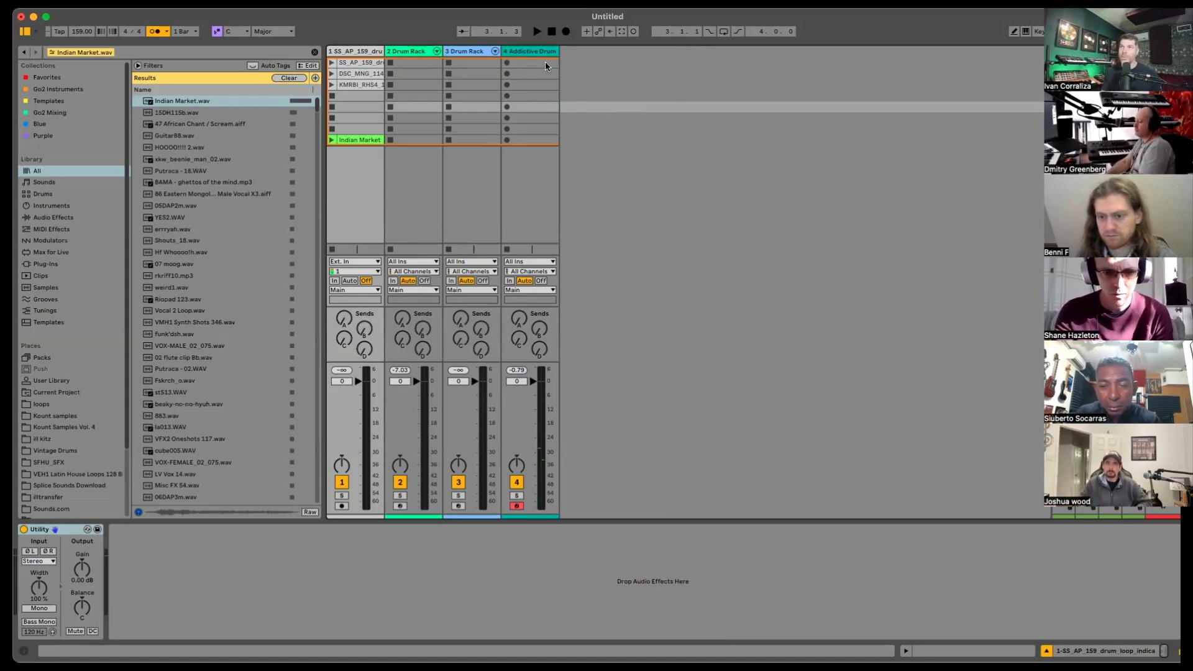
Step: Create an empty clip in the first slot of the Addictive Drums track and delete it again
{"action": "left_click", "coordinate": [533, 51]}
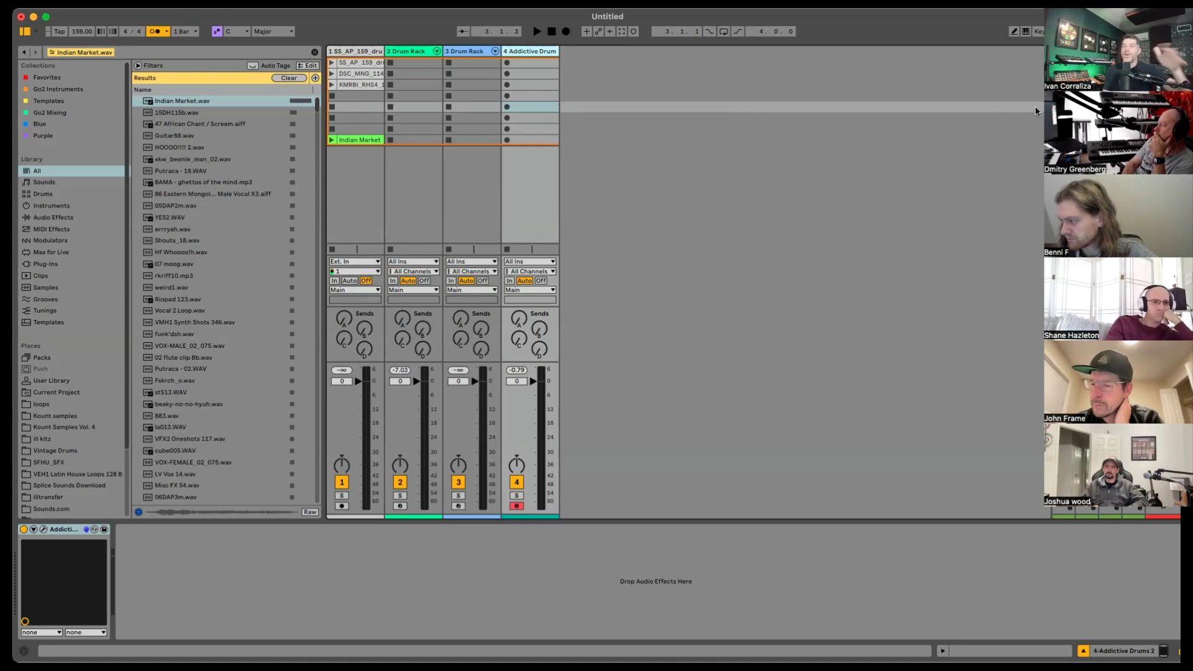
{"action": "left_click", "coordinate": [639, 156]}
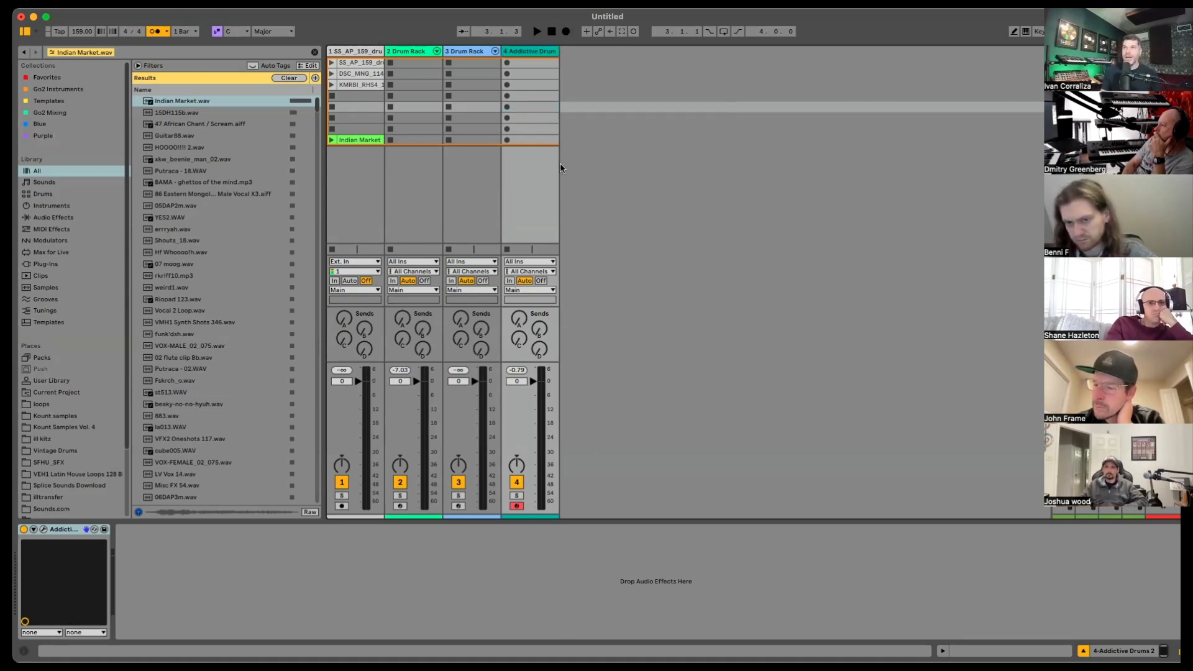
{"action": "left_click", "coordinate": [521, 65]}
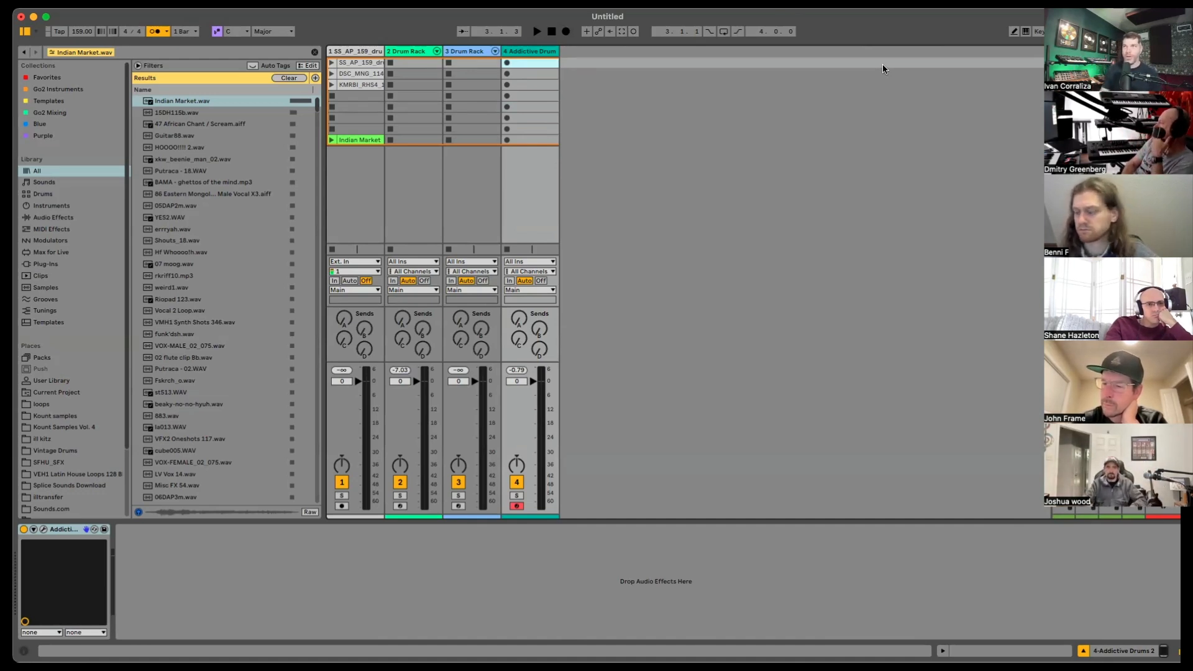
{"action": "double_click", "coordinate": [539, 62]}
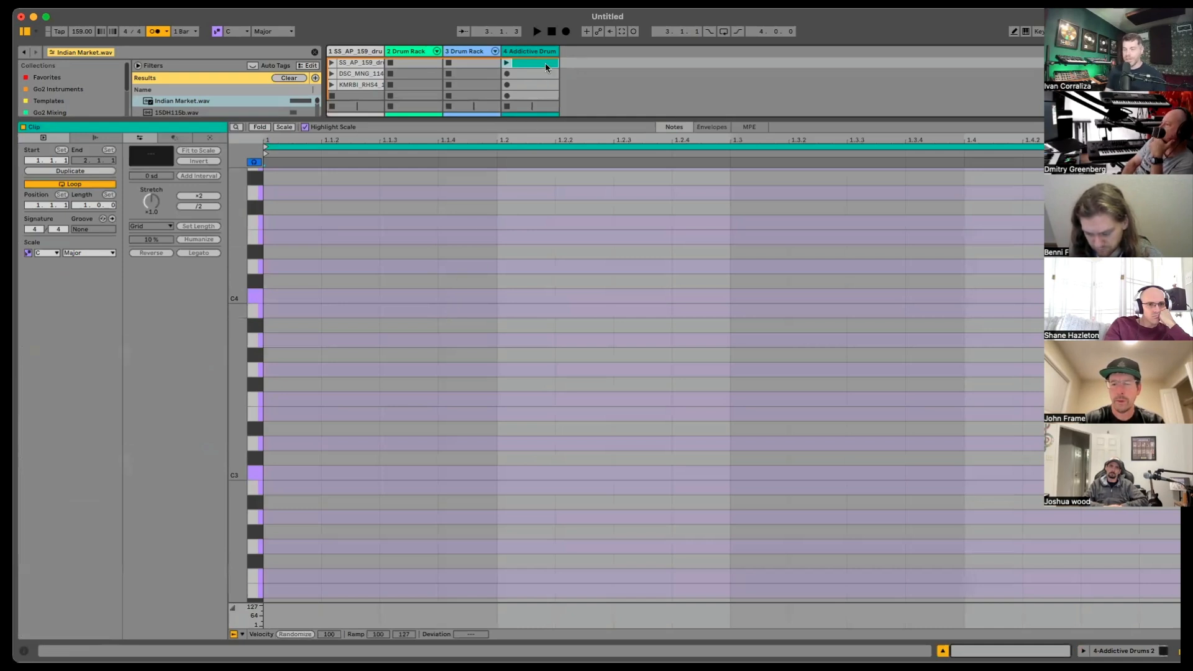
{"action": "key", "text": "Delete"}
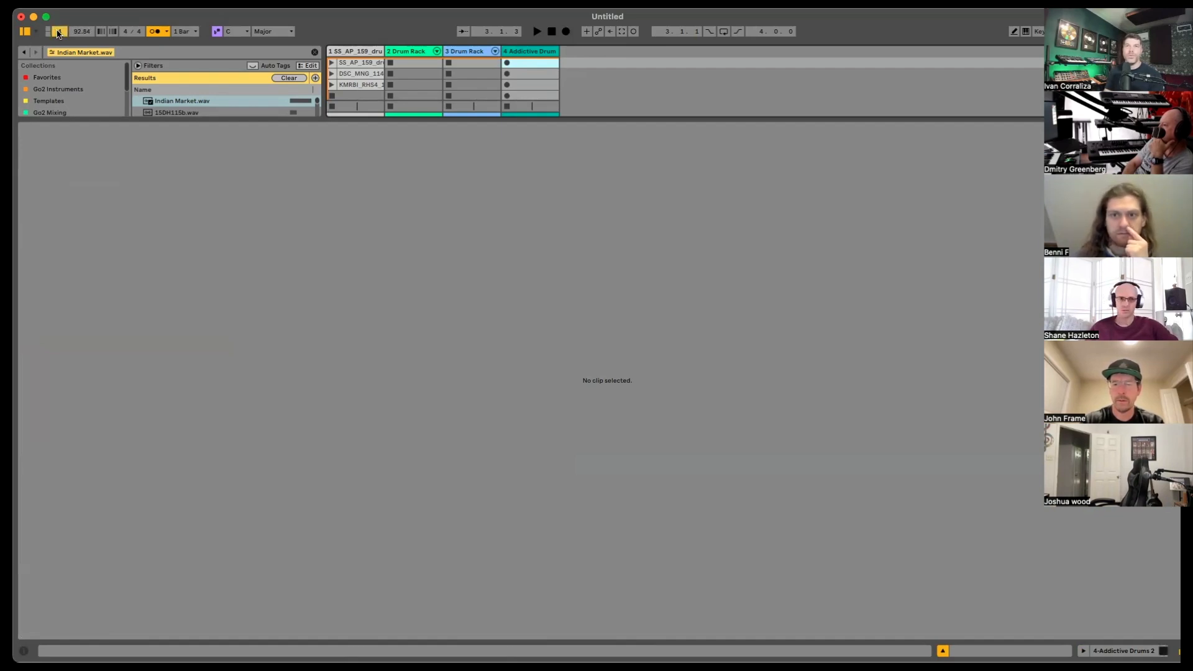
Step: Tap in the tempo, set it to 96 BPM and record a two-bar drum pattern in the Addictive Drums track's first slot
{"action": "left_click", "coordinate": [59, 35]}
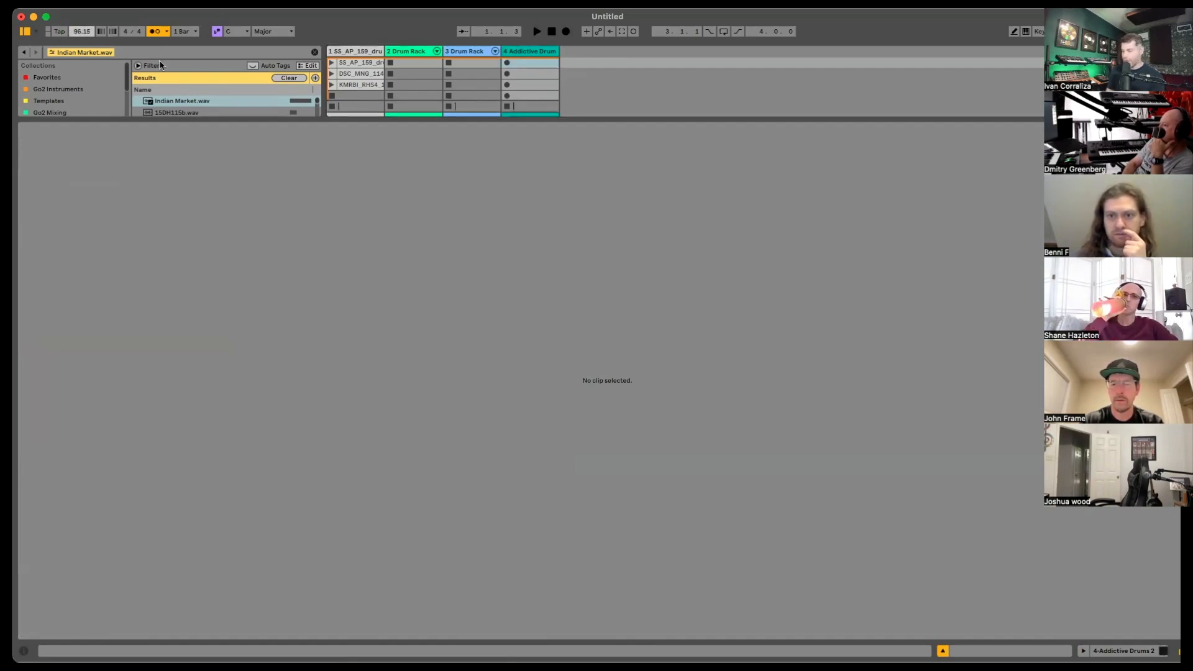
{"action": "left_click", "coordinate": [535, 65]}
{"action": "key", "text": "Return"}
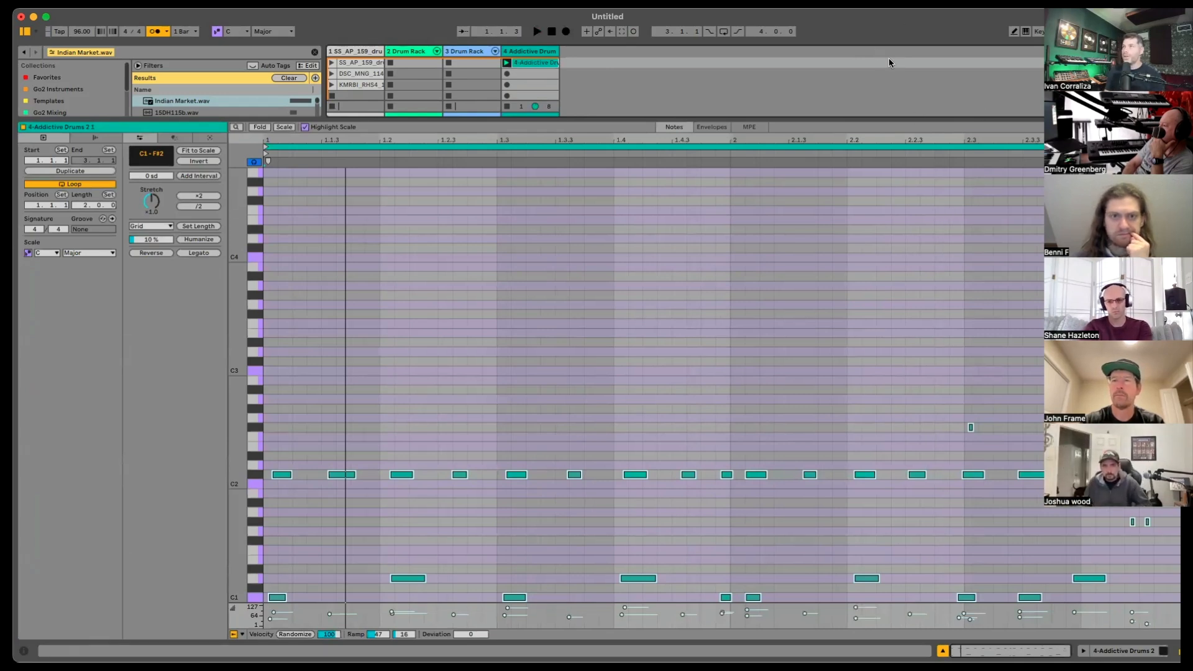
Step: Try moving the first D1 note slightly earlier, towards beat 1.2
{"action": "left_click", "coordinate": [486, 348]}
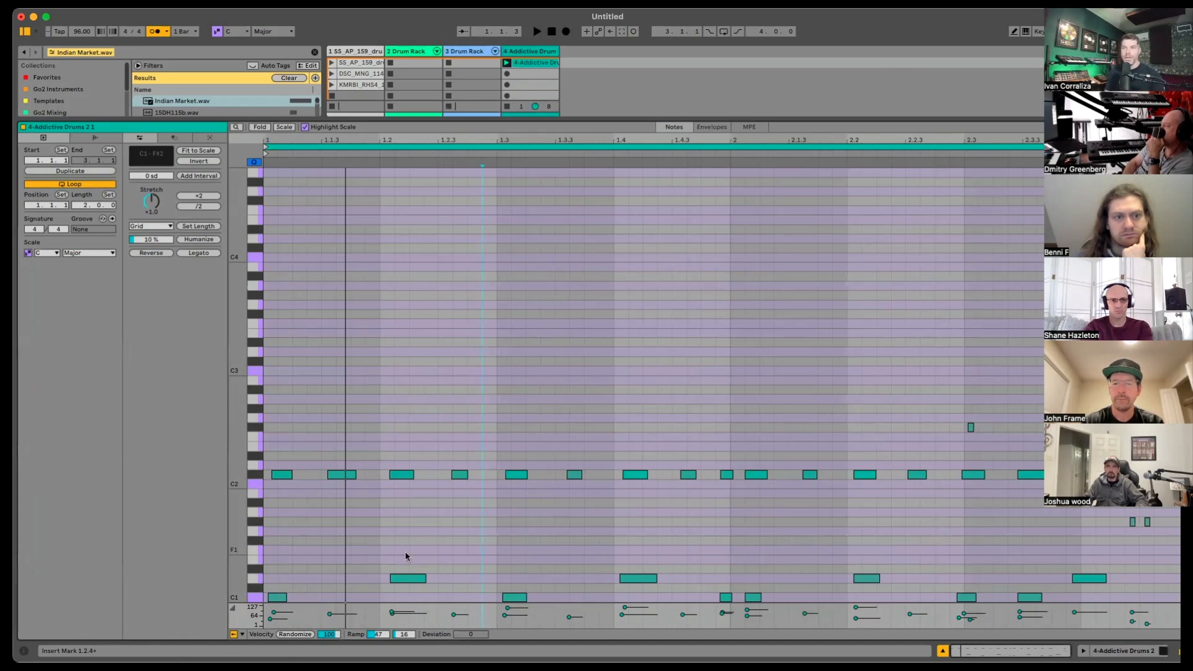
{"action": "left_click", "coordinate": [397, 579]}
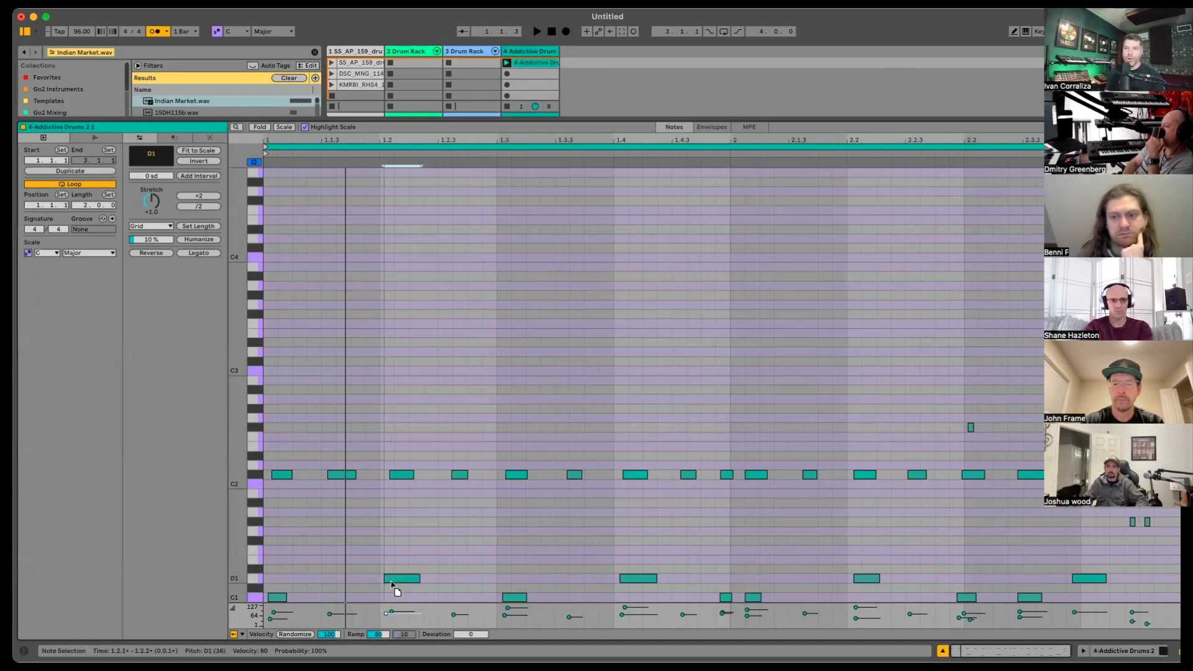
{"action": "left_click", "coordinate": [420, 547]}
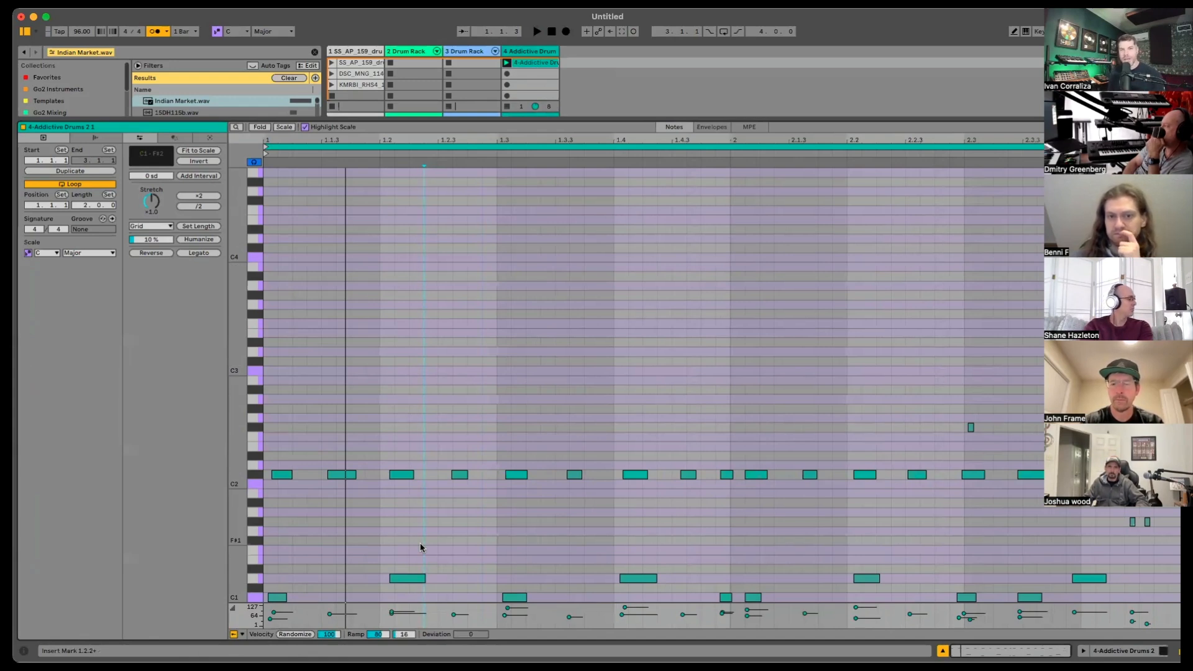
Step: Quantize the starts of all notes in the drum clip to 1/8 with the amount at 100 %
{"action": "key", "text": "super+a"}
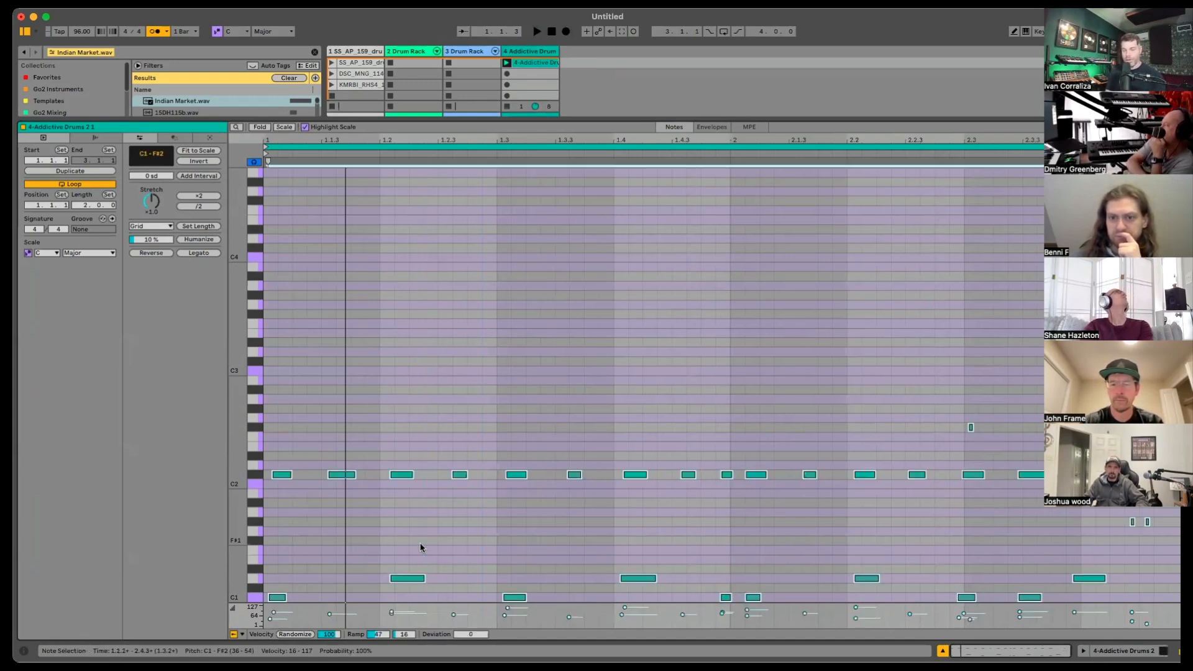
{"action": "key", "text": "super+shift+u"}
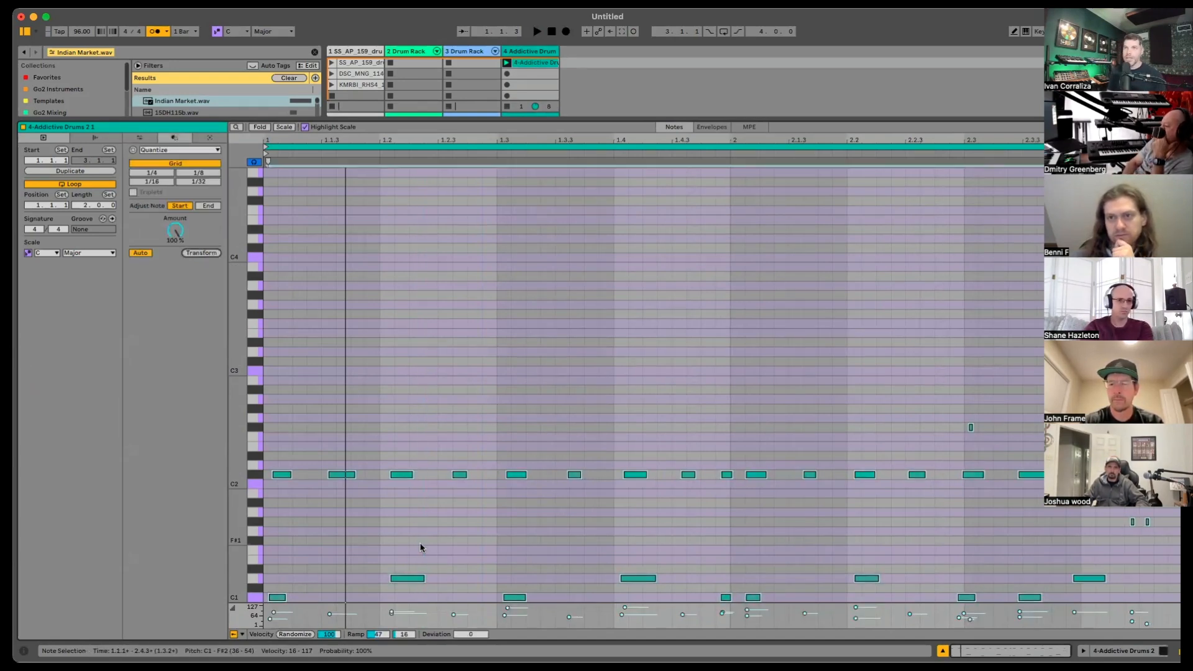
{"action": "left_click_drag", "start_coordinate": [170, 235], "coordinate": [170, 262]}
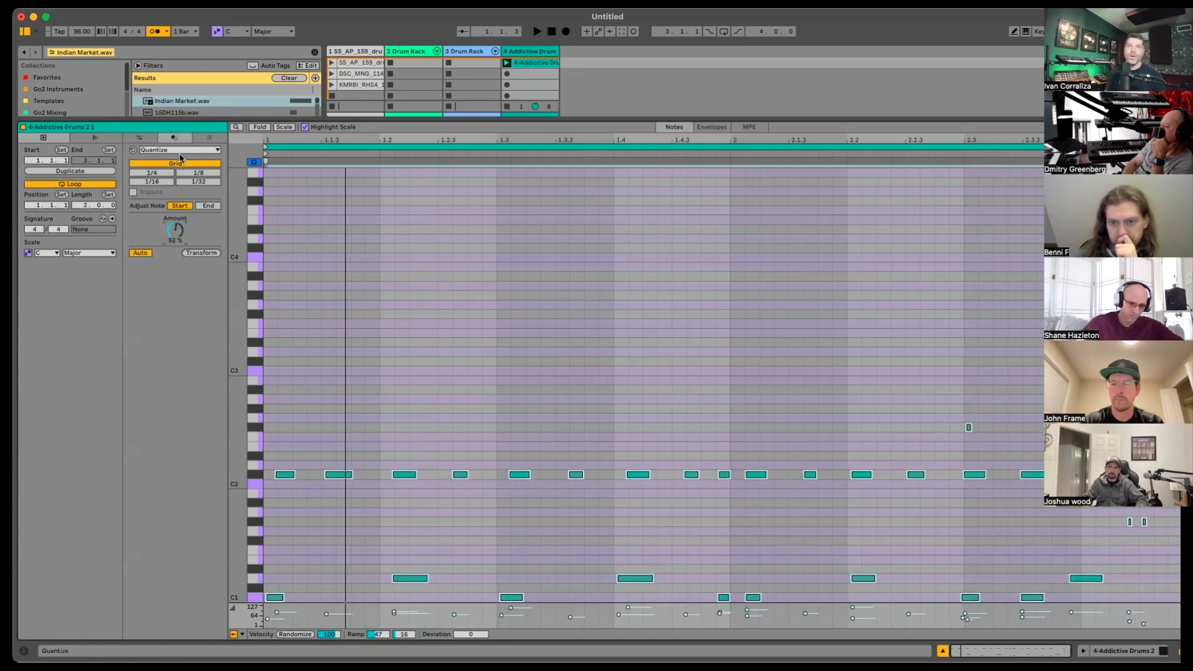
{"action": "left_click", "coordinate": [158, 182]}
{"action": "left_click_drag", "start_coordinate": [175, 234], "coordinate": [174, 202]}
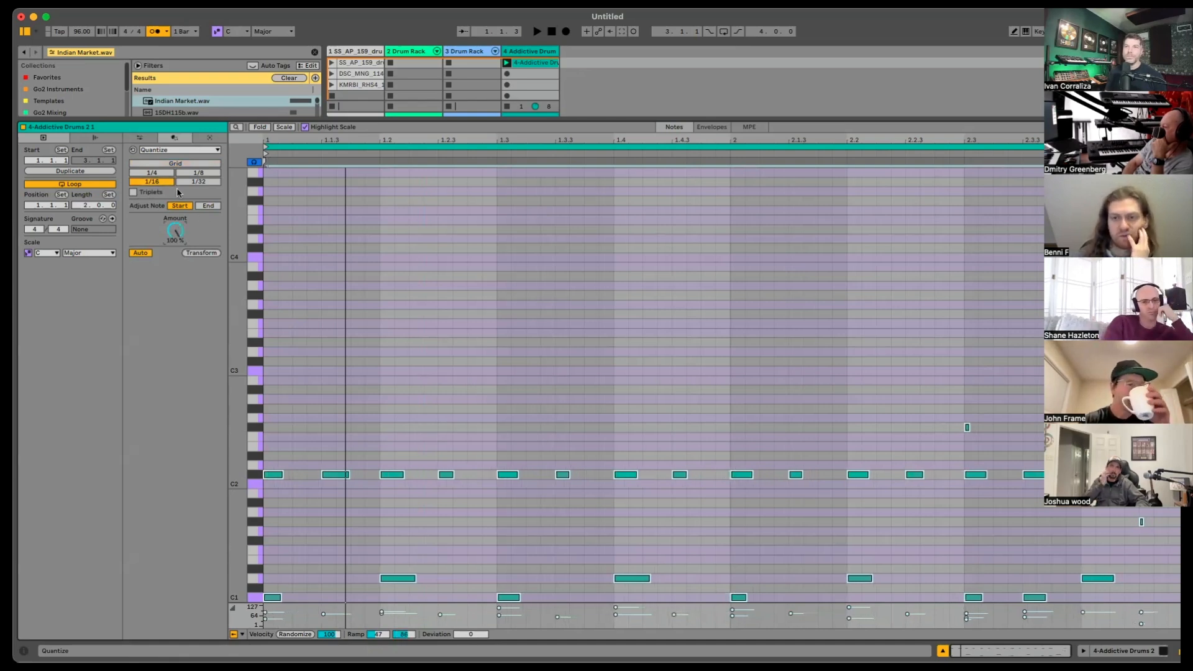
{"action": "left_click", "coordinate": [188, 174]}
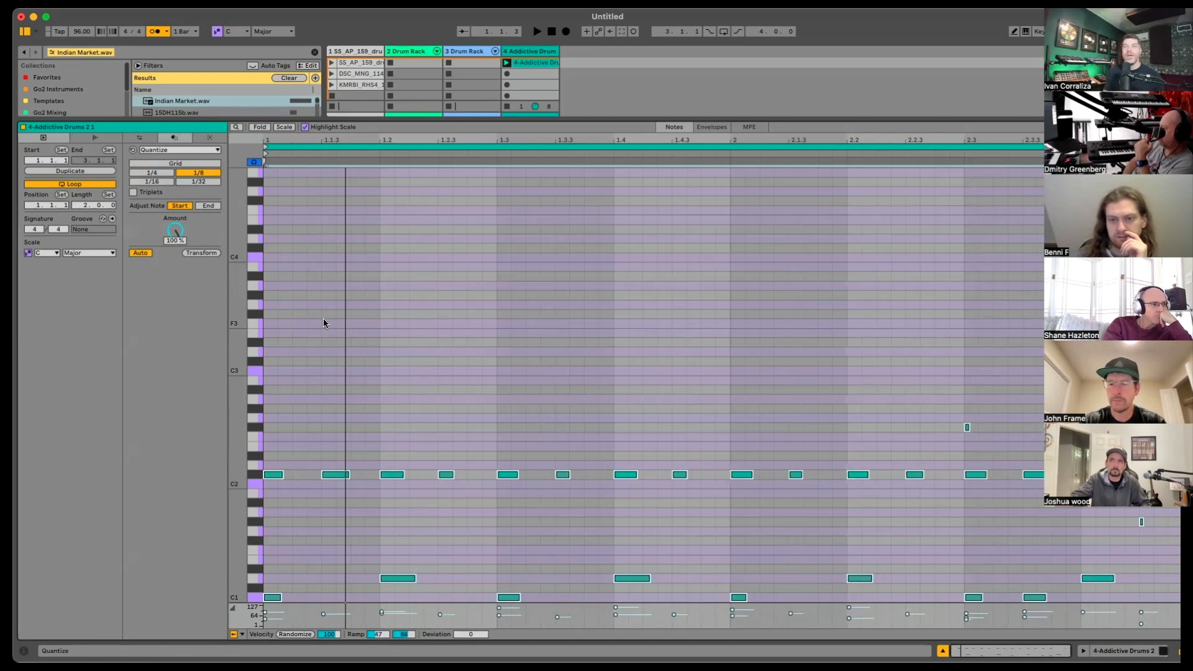
Step: Try quantizing the note ends instead of the starts, and switch back to adjusting only the note starts
{"action": "left_click", "coordinate": [178, 207]}
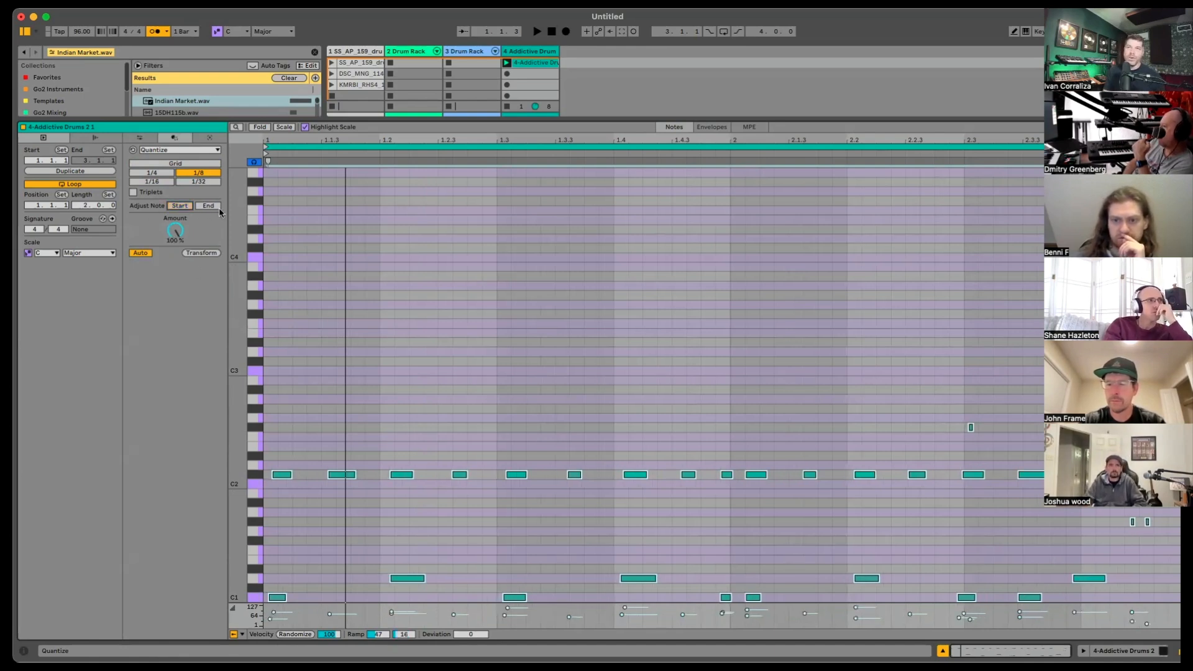
{"action": "left_click", "coordinate": [209, 205]}
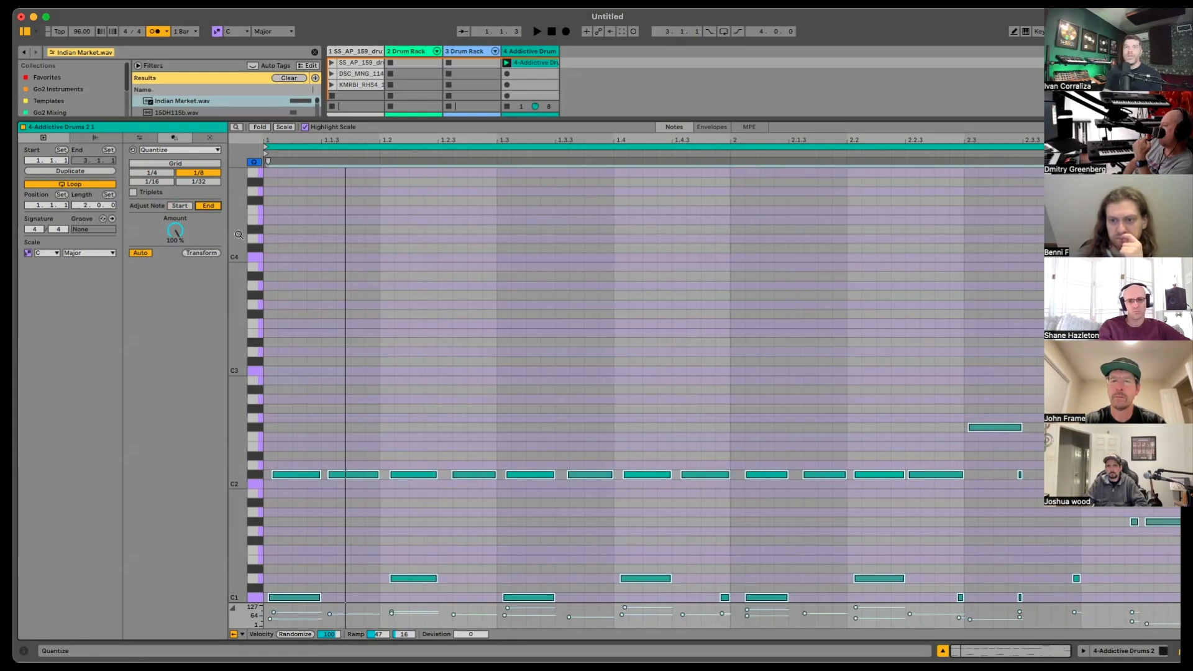
{"action": "left_click", "coordinate": [205, 208]}
{"action": "left_click", "coordinate": [178, 207]}
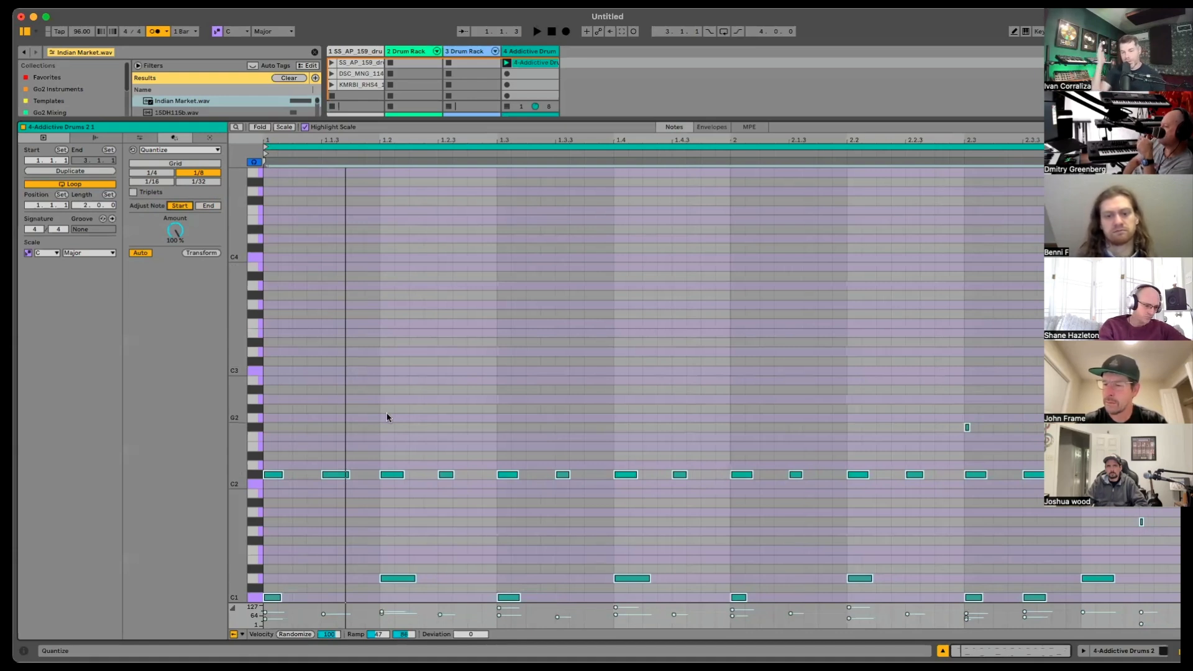
Step: Play the quantized pattern and remove the short stray note near the end of the second bar
{"action": "key", "text": "space"}
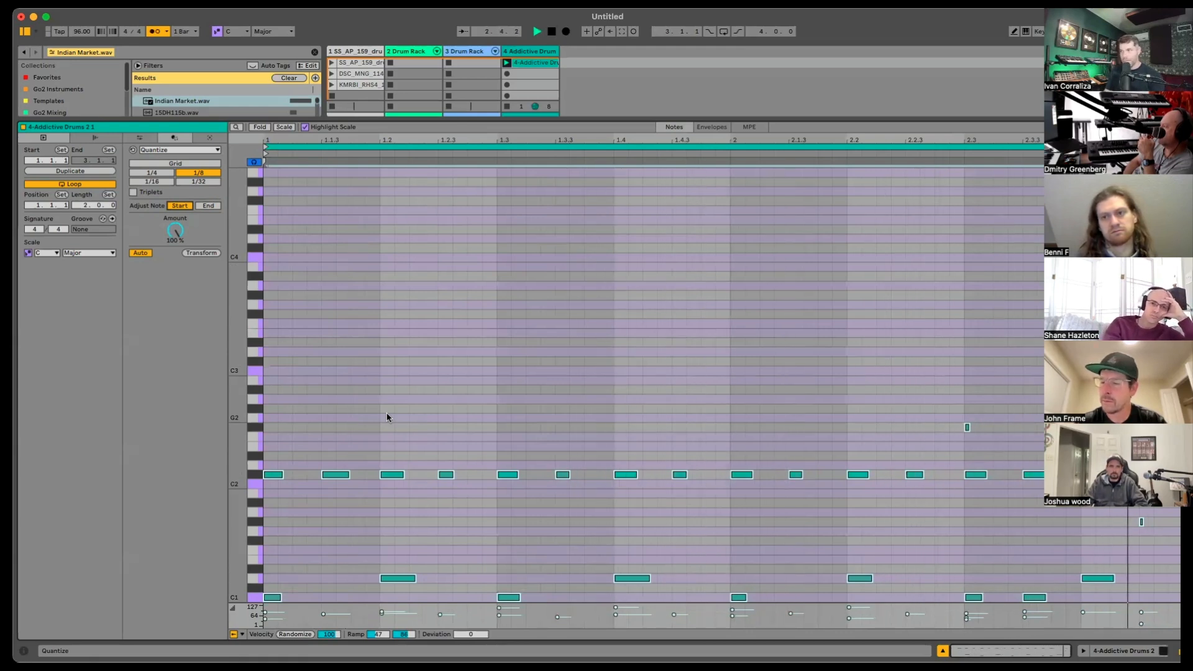
{"action": "left_click", "coordinate": [1147, 521]}
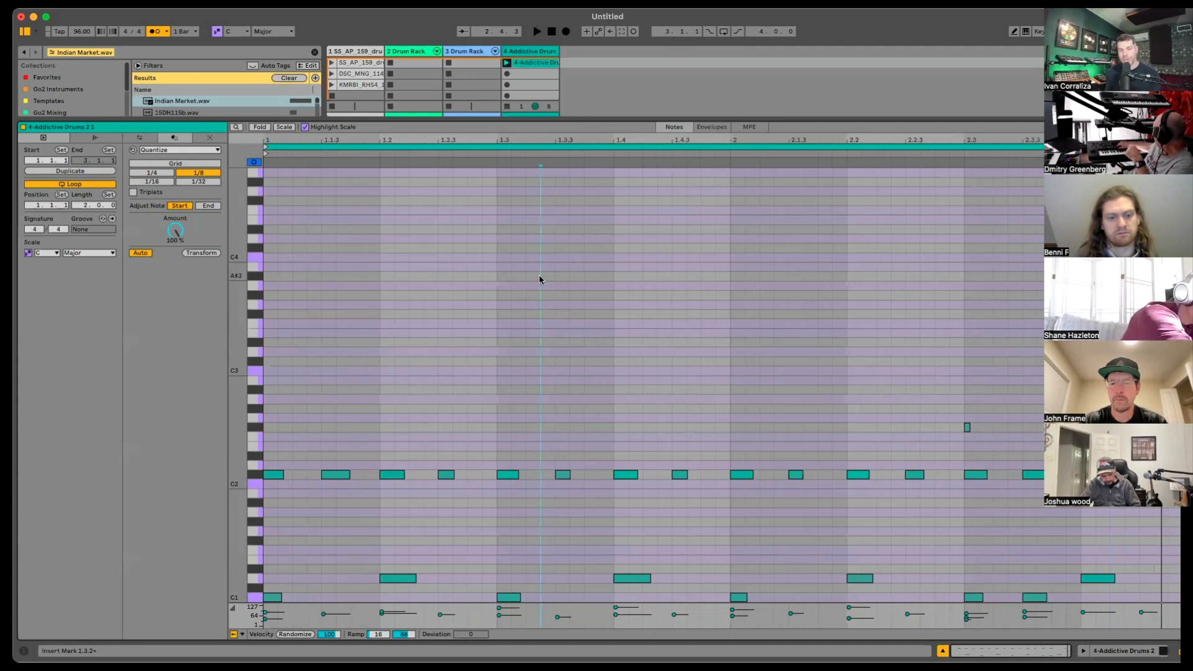
{"action": "key", "text": "space"}
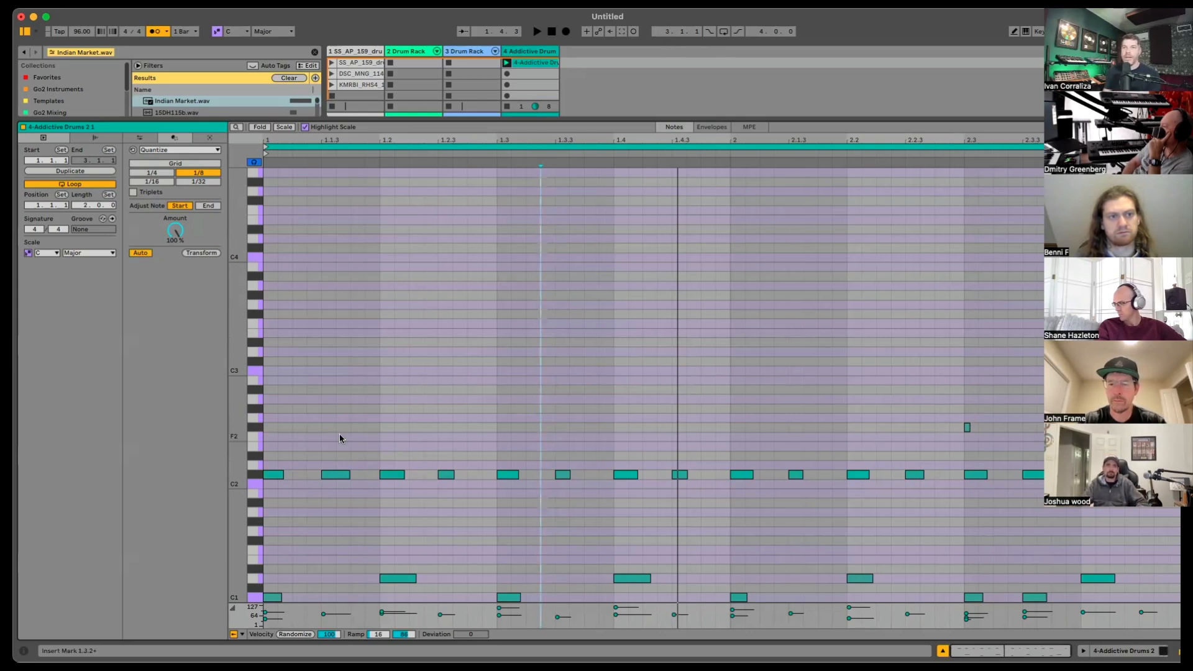
Step: Select every note in the C#2 row of the drum clip and clear the selection again
{"action": "left_click", "coordinate": [254, 475]}
{"action": "key", "text": "plus"}
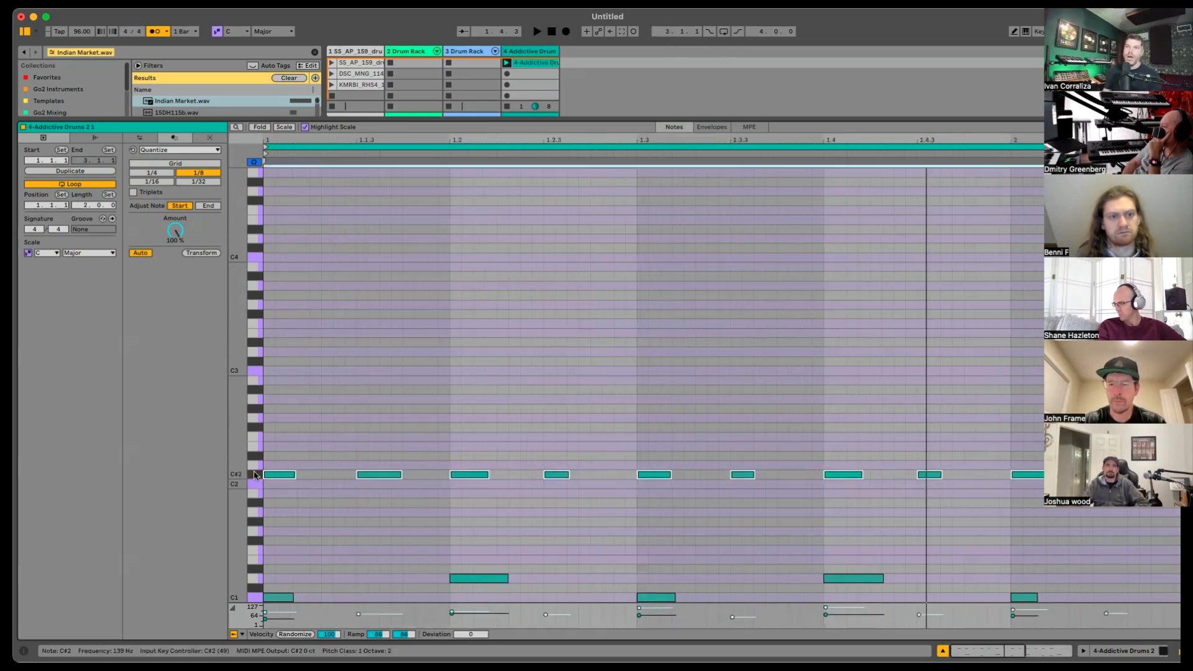
{"action": "key", "text": "minus"}
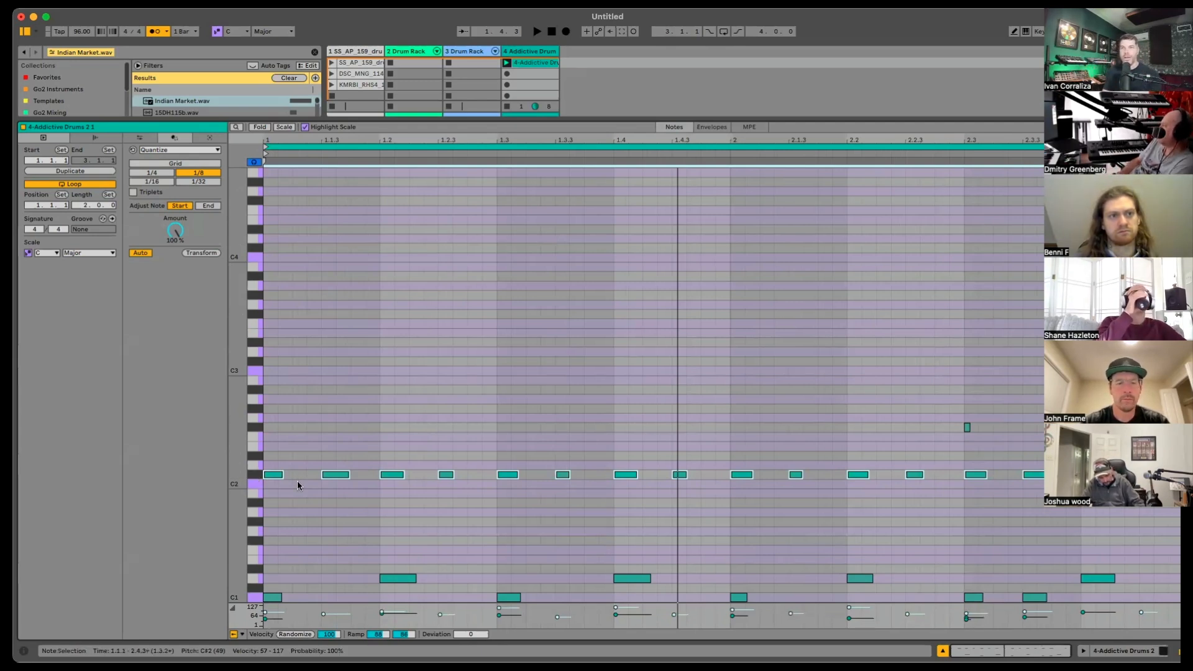
{"action": "left_click", "coordinate": [311, 457]}
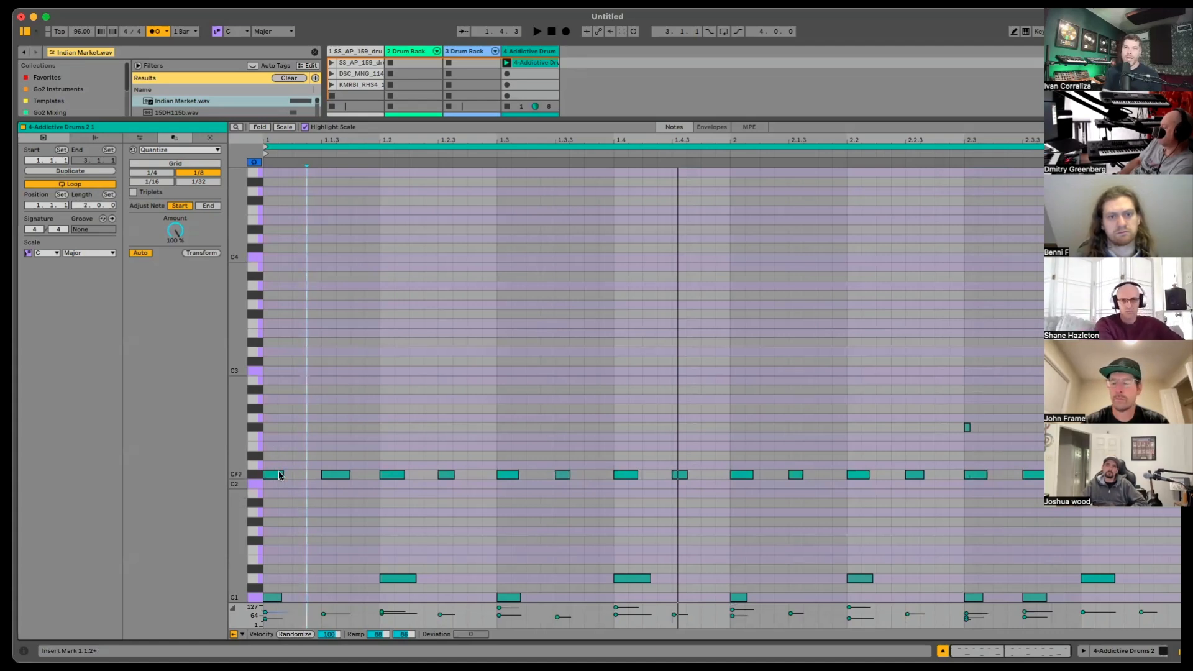
Step: Add a sixteenth-long C3 note at 1.1.1 plus short F#1 and F3 notes at 1.1.3, and play the clip
{"action": "double_click", "coordinate": [269, 370]}
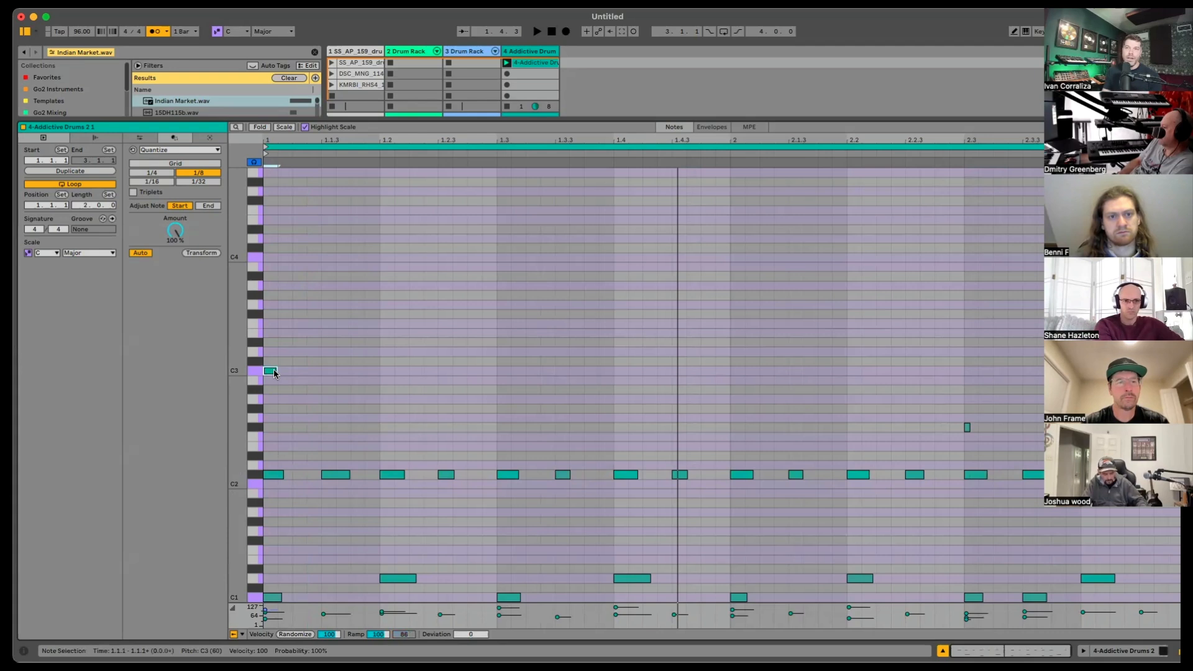
{"action": "left_click_drag", "start_coordinate": [275, 368], "coordinate": [291, 369]}
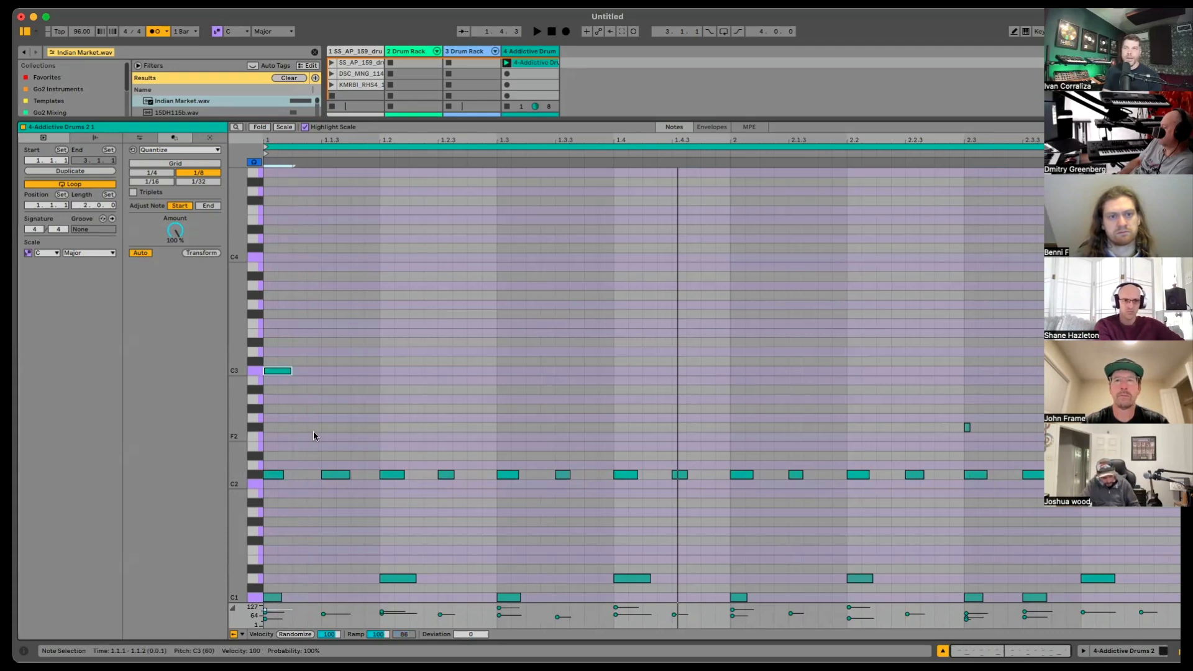
{"action": "left_click", "coordinate": [311, 463]}
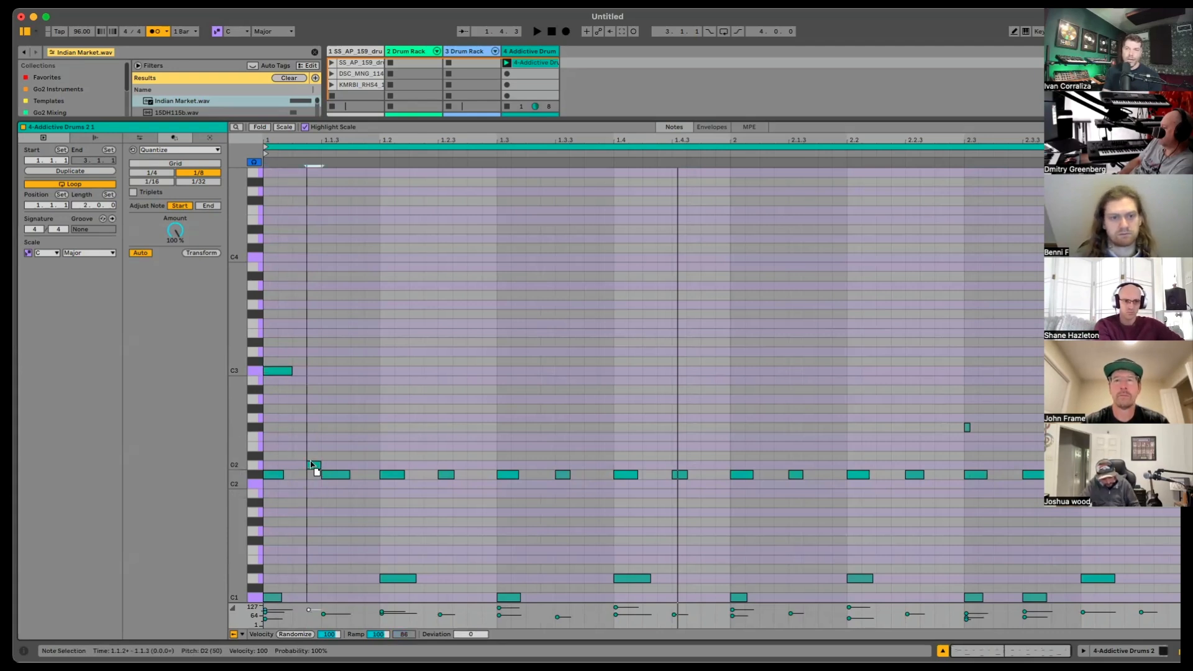
{"action": "double_click", "coordinate": [285, 446]}
{"action": "left_click_drag", "start_coordinate": [284, 446], "coordinate": [324, 541]}
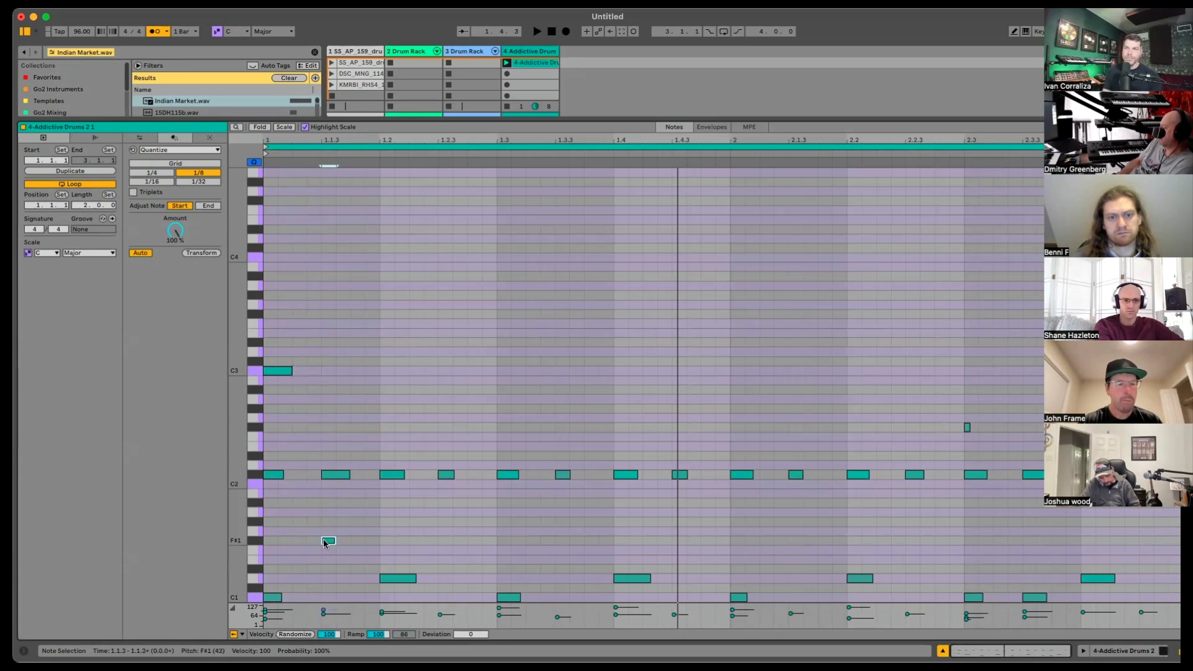
{"action": "double_click", "coordinate": [329, 323]}
{"action": "key", "text": "space"}
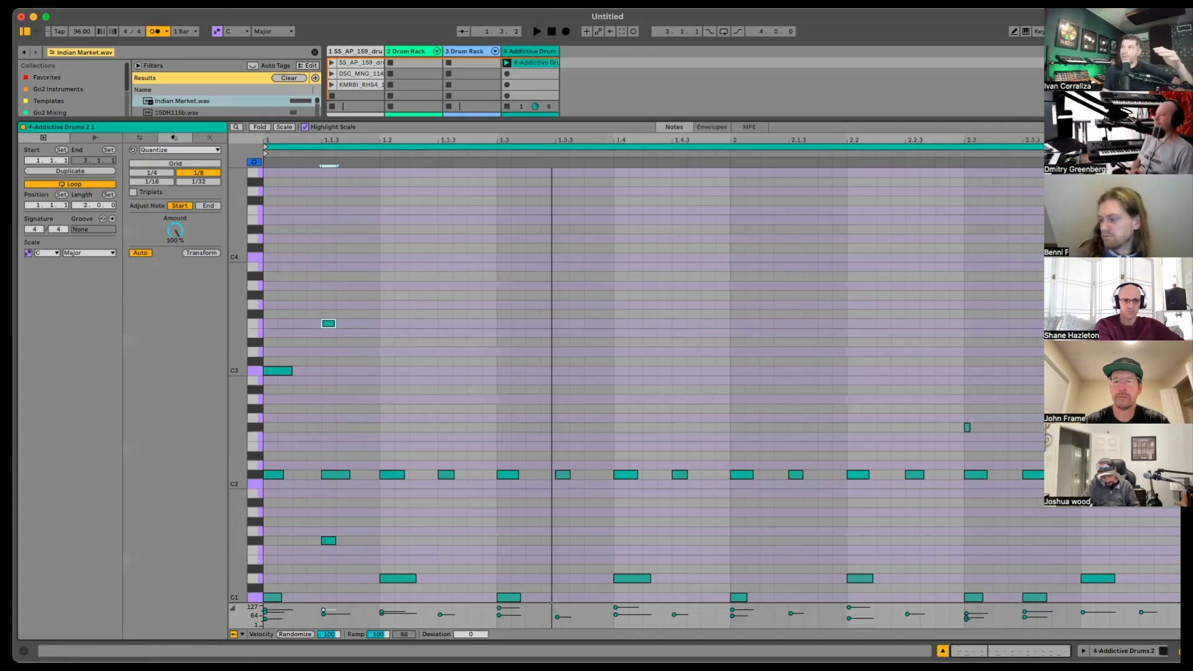
Step: Delete the extra C3, F3 and F#1 notes from the start of the drum clip
{"action": "left_click", "coordinate": [524, 361]}
{"action": "left_click_drag", "start_coordinate": [341, 405], "coordinate": [309, 352]}
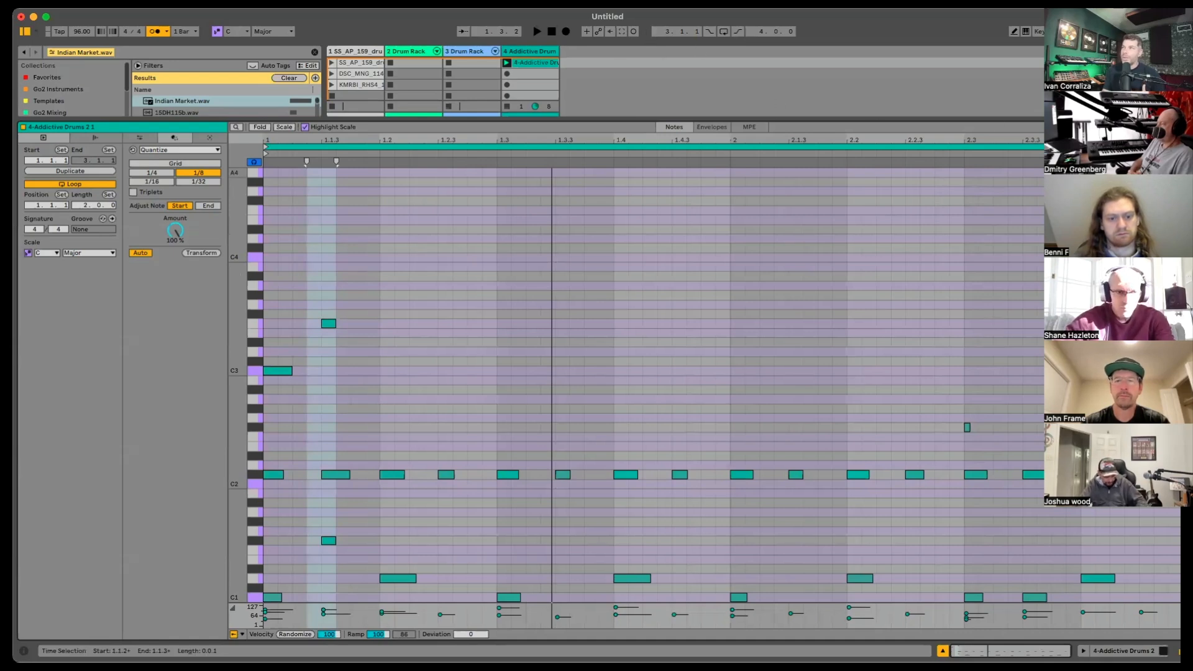
{"action": "left_click_drag", "start_coordinate": [423, 393], "coordinate": [255, 314]}
{"action": "key", "text": "Delete"}
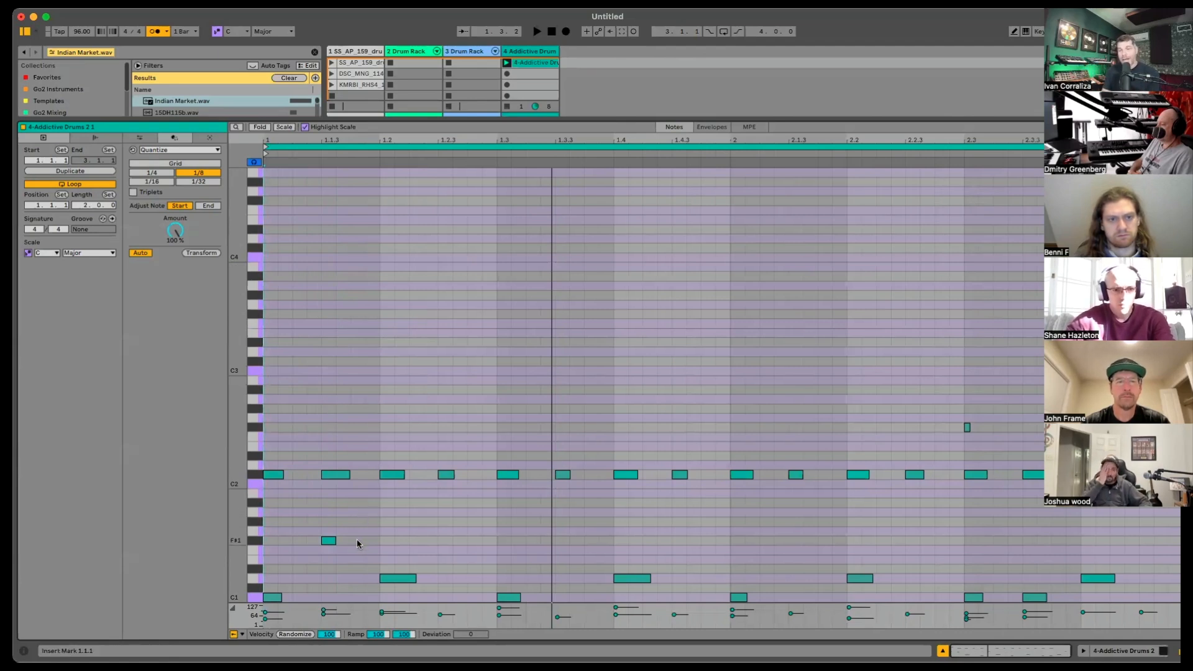
{"action": "mouse_move", "coordinate": [362, 547]}
{"action": "left_mouse_down"}
{"action": "mouse_move", "coordinate": [317, 549]}
{"action": "mouse_move", "coordinate": [326, 520]}
{"action": "left_mouse_up"}
{"action": "key", "text": "Delete"}
{"action": "left_click", "coordinate": [424, 391]}
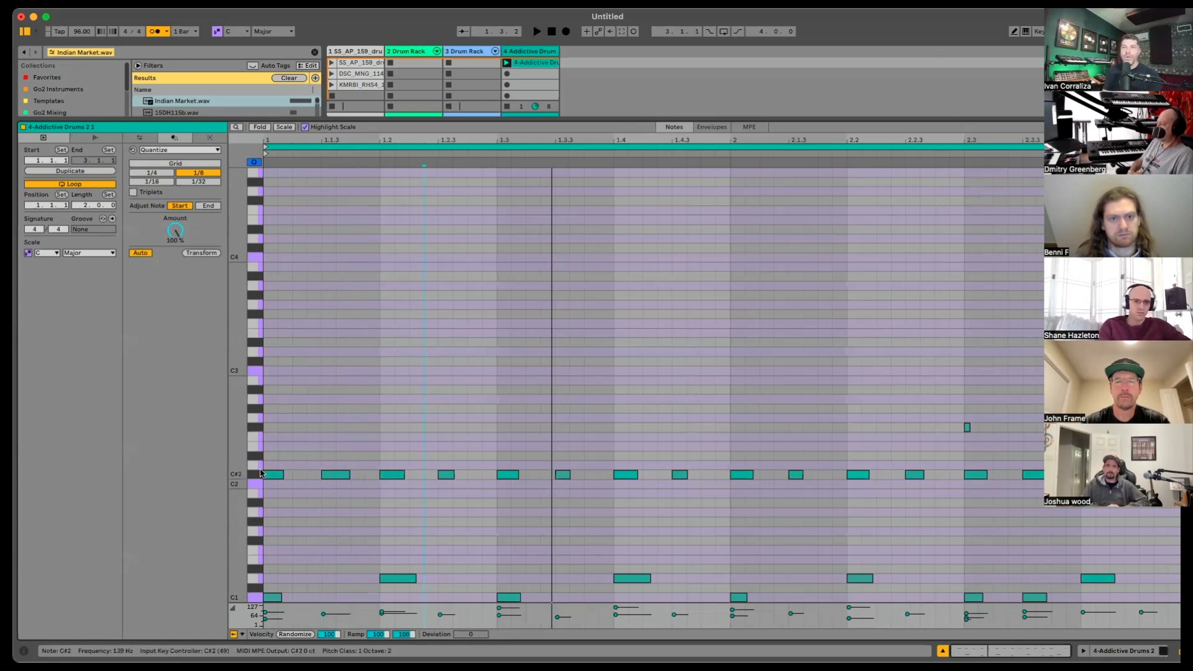
Step: Select all notes of the drum clip and quantize them to the 1/16 grid with the amount at 38 %
{"action": "left_click", "coordinate": [262, 474]}
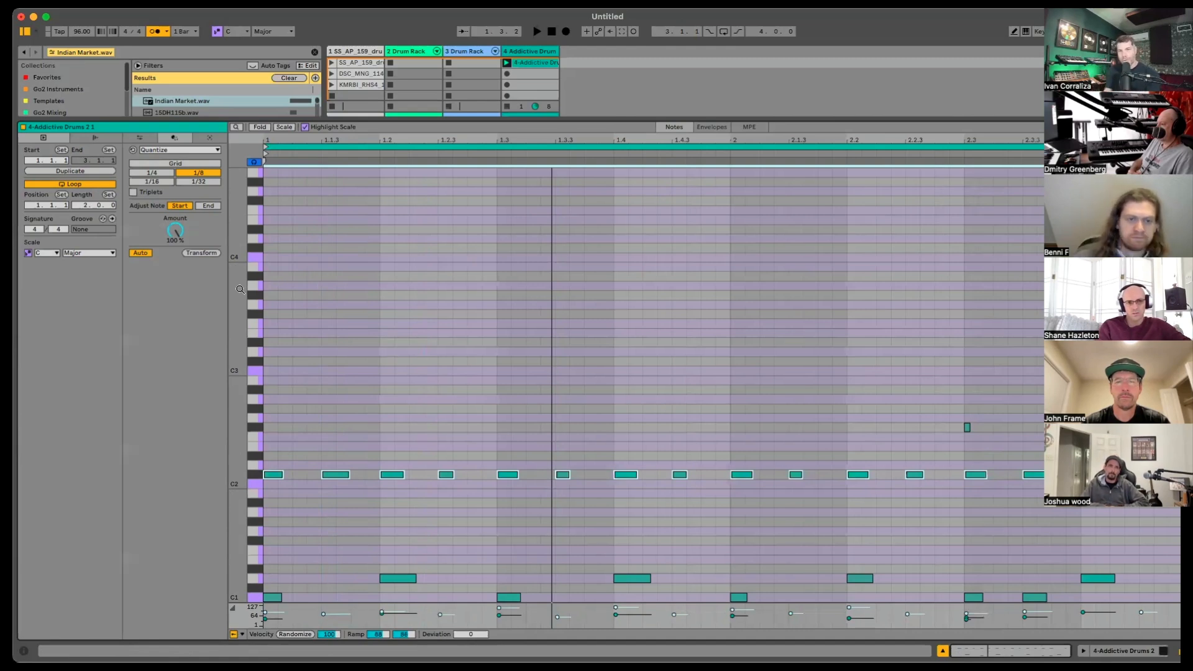
{"action": "mouse_move", "coordinate": [380, 141]}
{"action": "left_mouse_down"}
{"action": "mouse_move", "coordinate": [380, 165]}
{"action": "mouse_move", "coordinate": [448, 239]}
{"action": "mouse_move", "coordinate": [449, 171]}
{"action": "mouse_move", "coordinate": [396, 138]}
{"action": "left_mouse_up"}
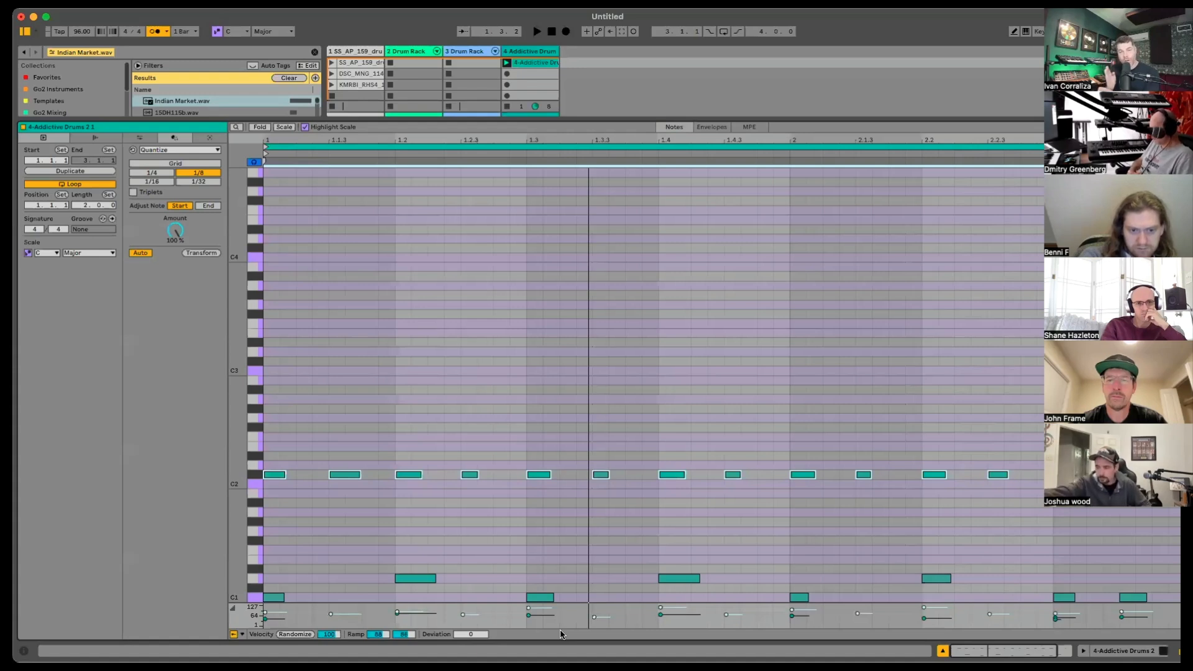
{"action": "key", "text": "super+a"}
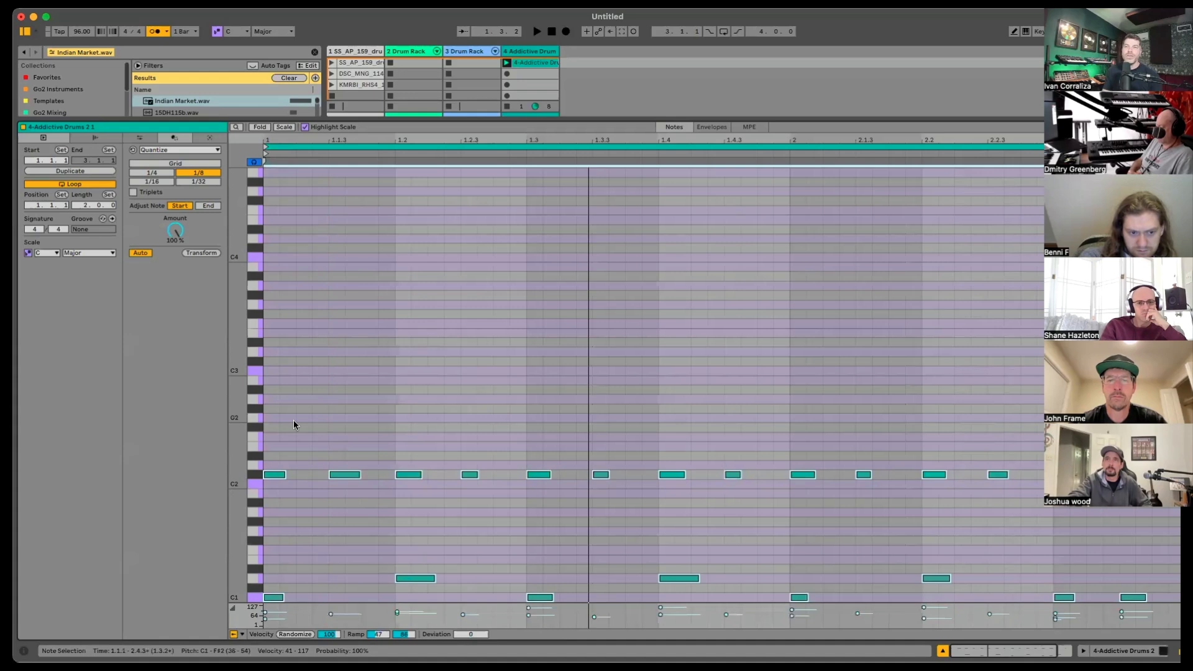
{"action": "left_click", "coordinate": [152, 181]}
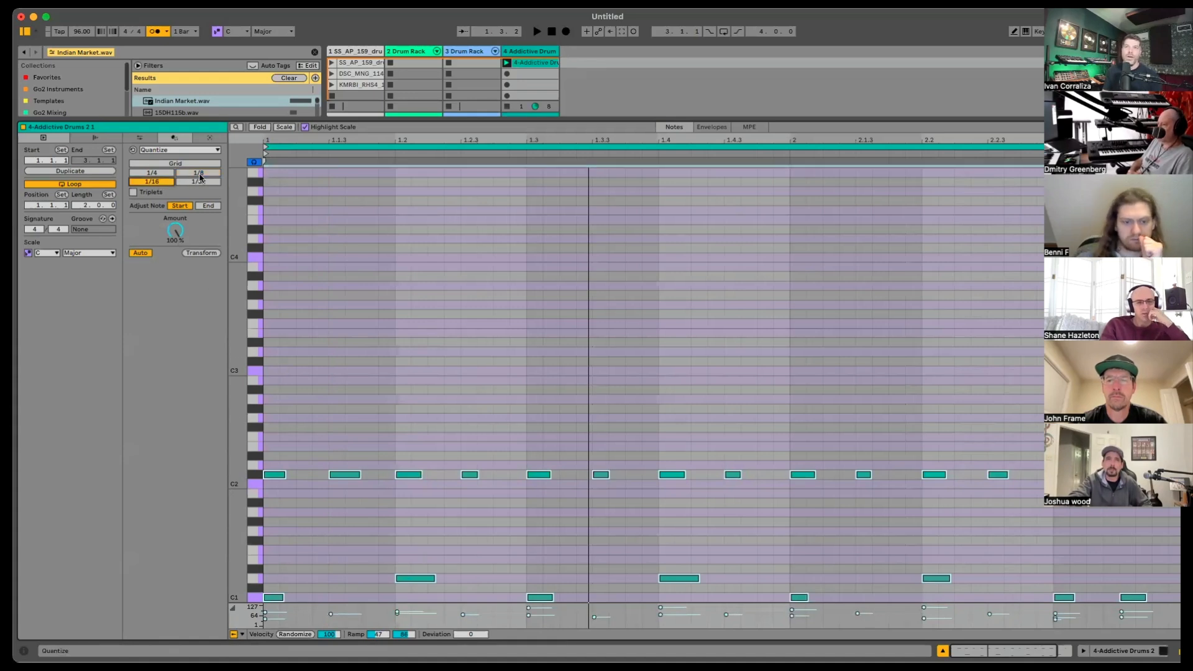
{"action": "left_click", "coordinate": [187, 174]}
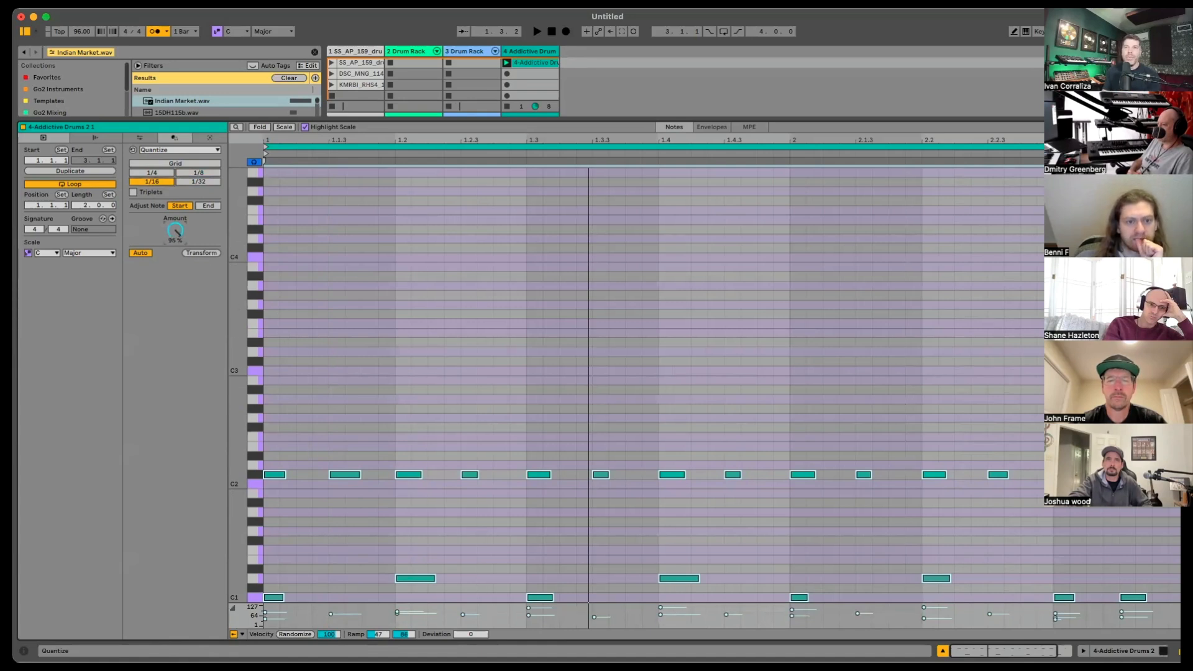
{"action": "left_click_drag", "start_coordinate": [175, 231], "coordinate": [177, 223]}
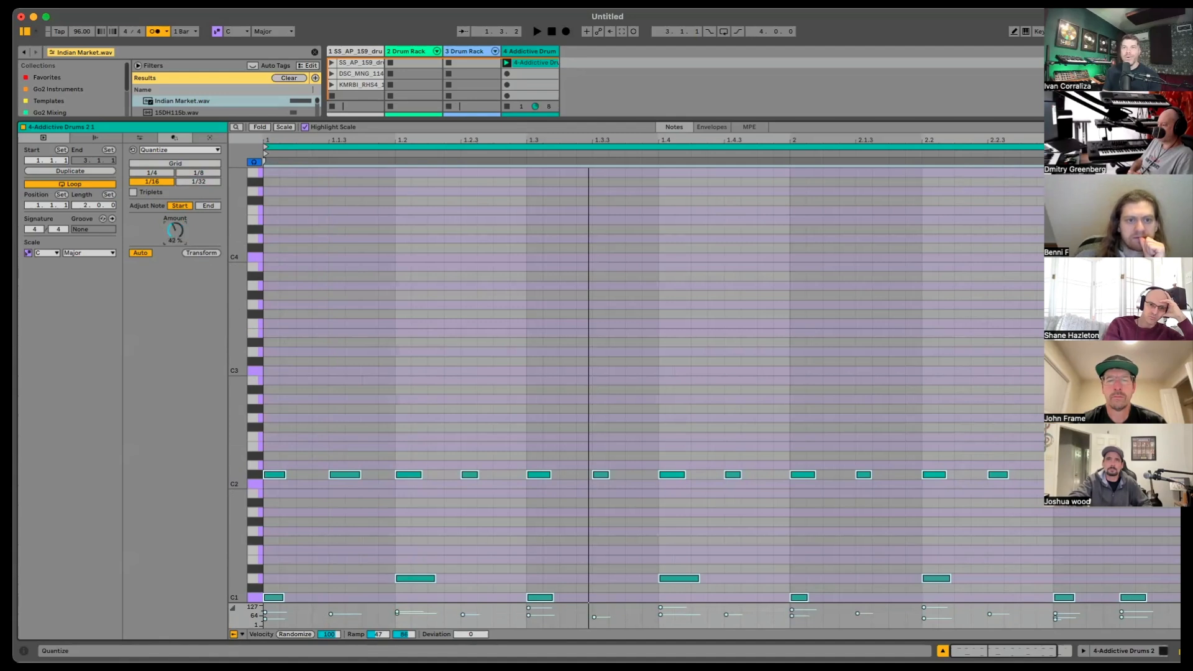
{"action": "left_click_drag", "start_coordinate": [175, 231], "coordinate": [182, 256]}
{"action": "left_click", "coordinate": [197, 253]}
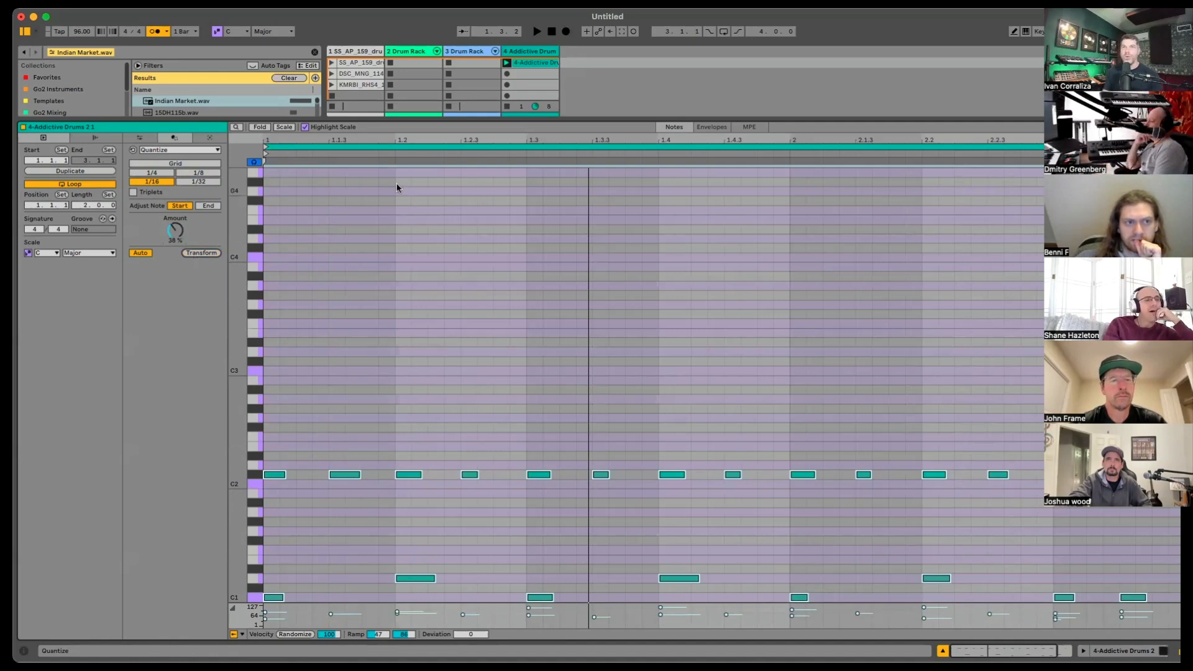
Step: Delete the Addictive Drums clip, record a new two-bar drum pattern in the same slot, and open its notes
{"action": "key", "text": "shift+Tab"}
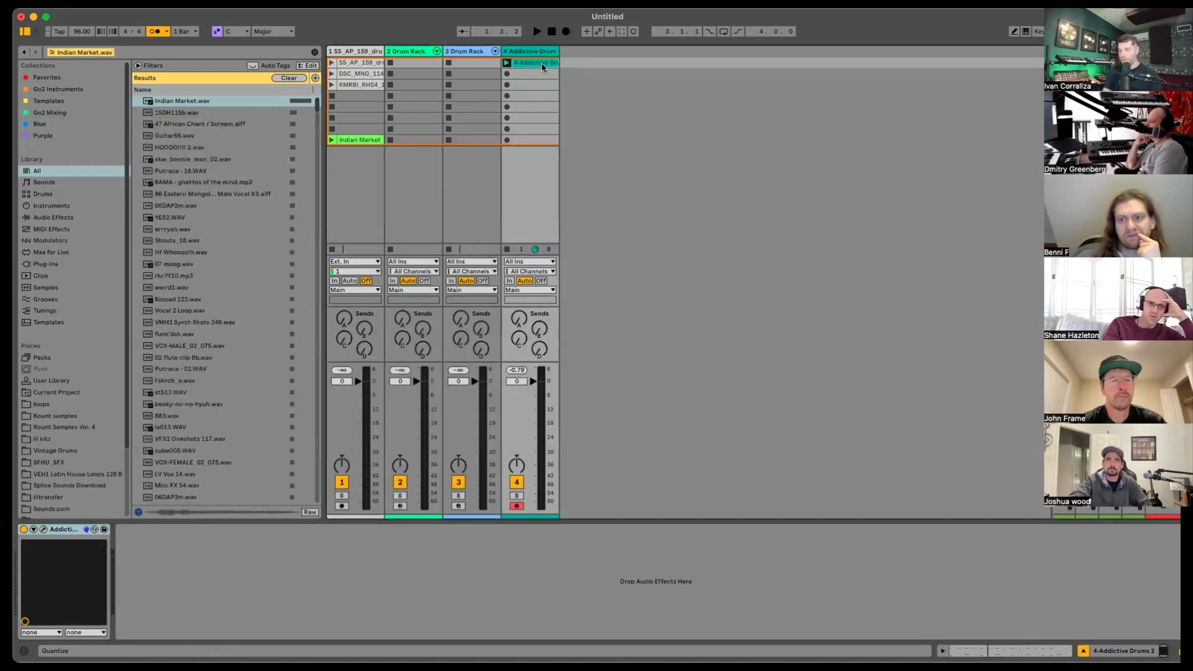
{"action": "key", "text": "Delete"}
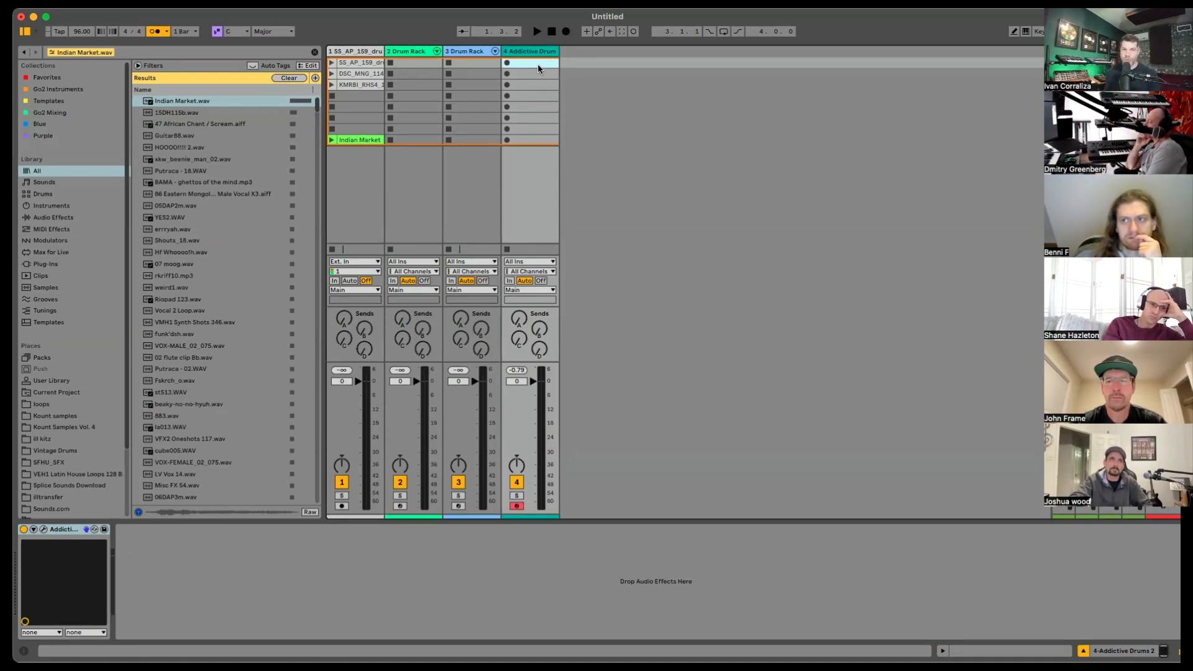
{"action": "key", "text": "Return"}
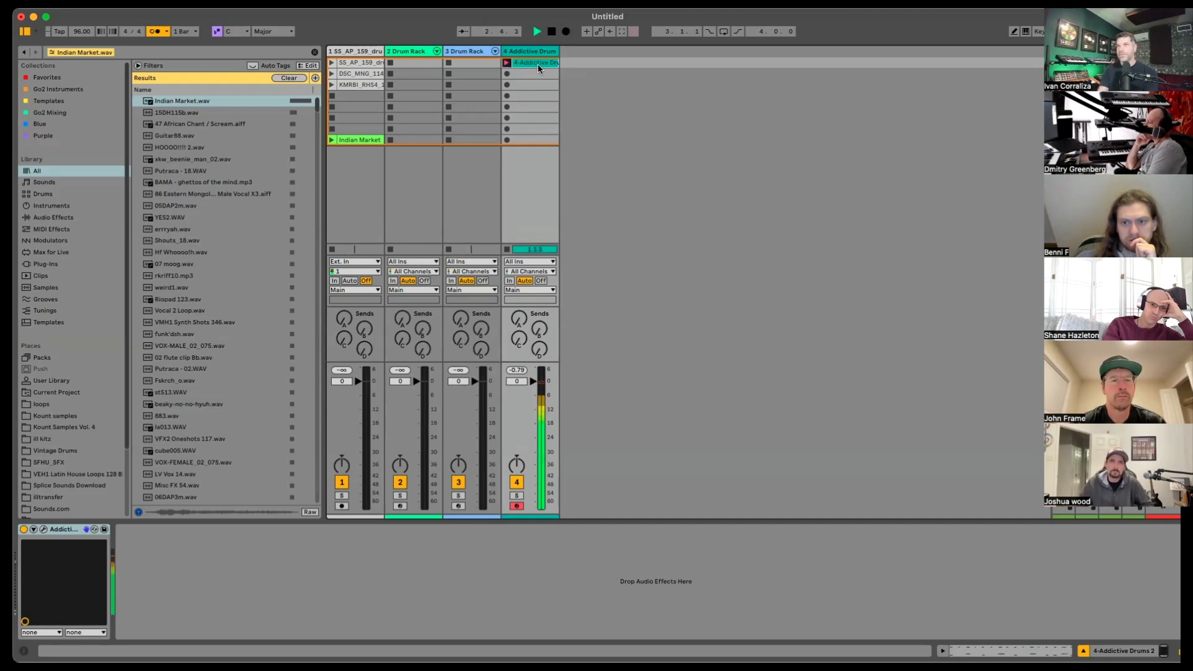
{"action": "double_click", "coordinate": [538, 65]}
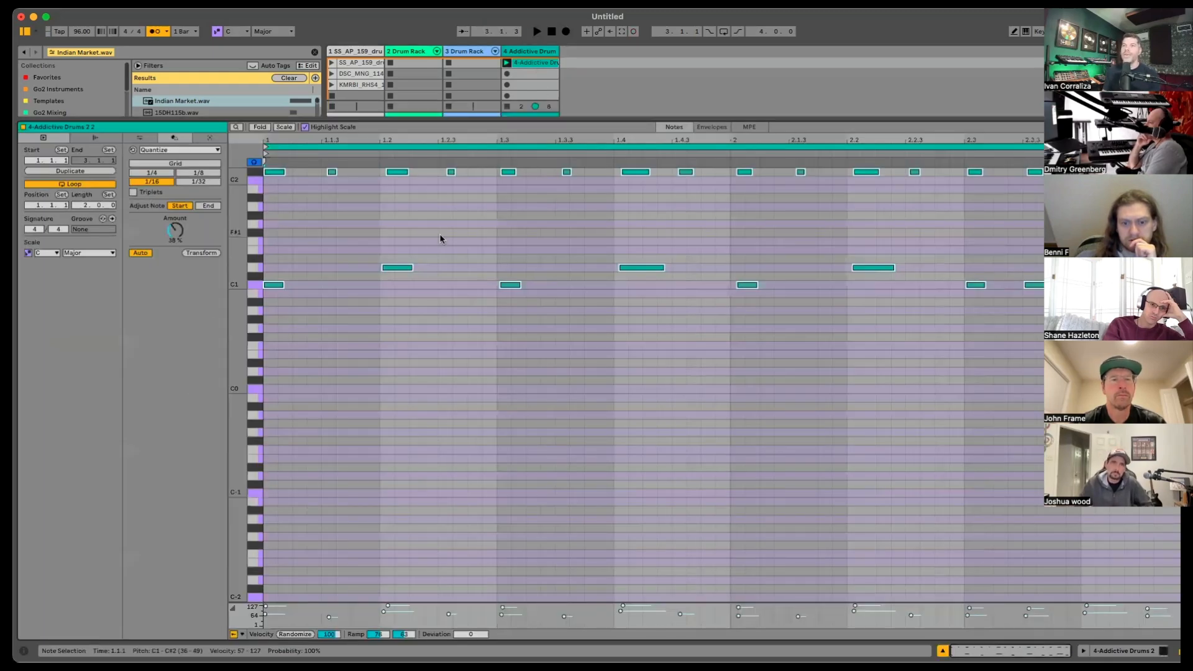
Step: Compare quantize amounts from 0 % to 82 % on the new clip's notes, settling on 55 %
{"action": "left_click_drag", "start_coordinate": [440, 239], "coordinate": [490, 279]}
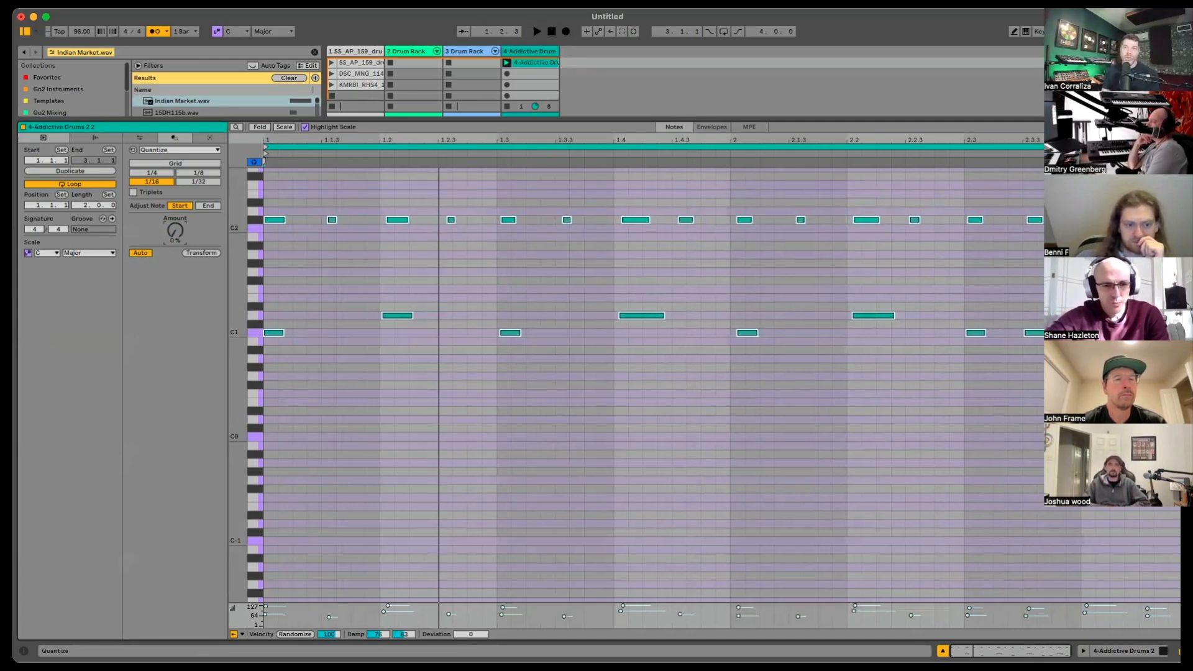
{"action": "mouse_move", "coordinate": [175, 230]}
{"action": "left_mouse_down"}
{"action": "mouse_move", "coordinate": [175, 244]}
{"action": "mouse_move", "coordinate": [175, 201]}
{"action": "mouse_move", "coordinate": [175, 244]}
{"action": "left_mouse_up"}
{"action": "left_click_drag", "start_coordinate": [342, 136], "coordinate": [464, 202]}
{"action": "left_click_drag", "start_coordinate": [507, 137], "coordinate": [498, 136]}
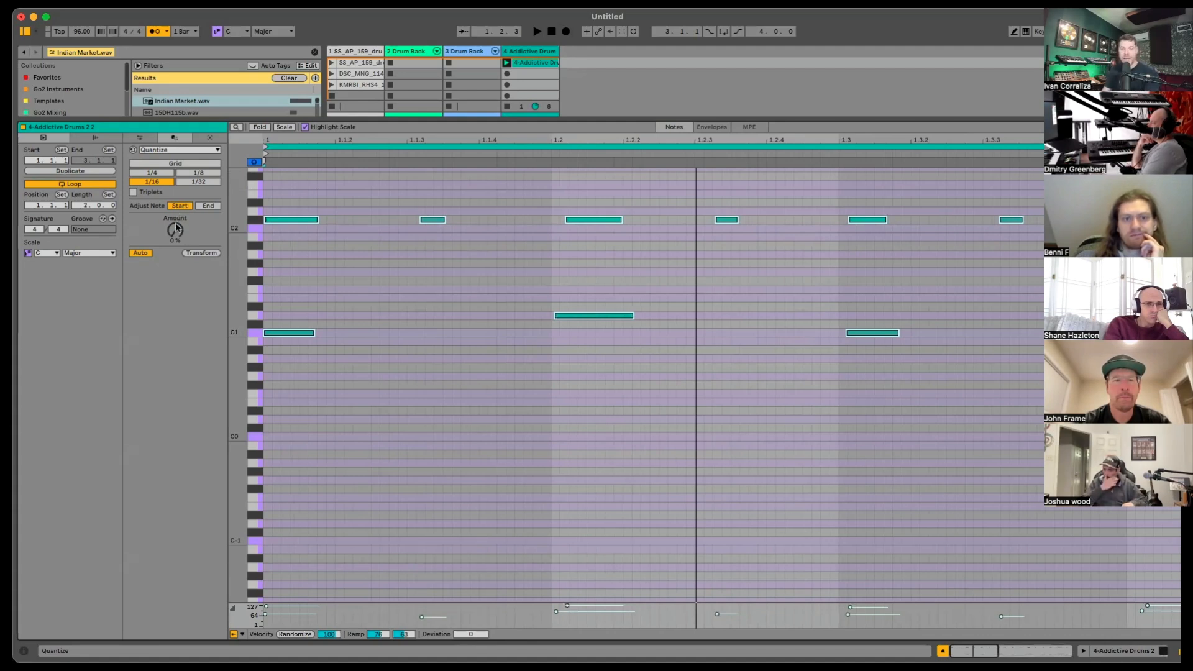
{"action": "left_click_drag", "start_coordinate": [175, 230], "coordinate": [175, 200]}
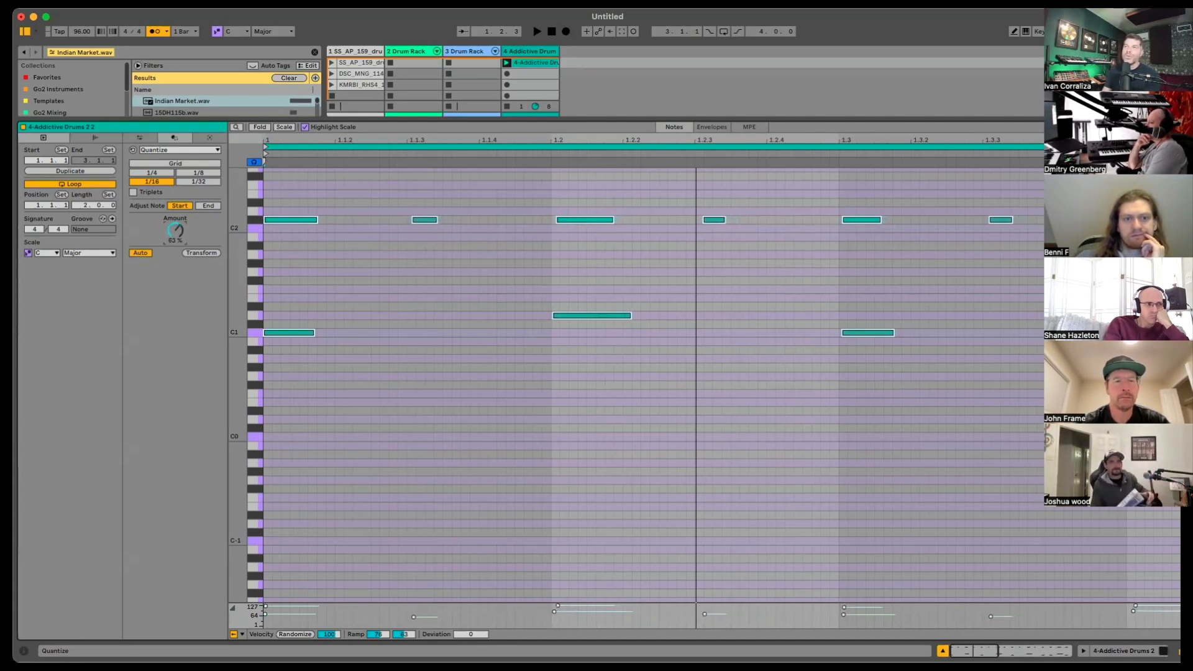
{"action": "left_click_drag", "start_coordinate": [175, 200], "coordinate": [175, 203]}
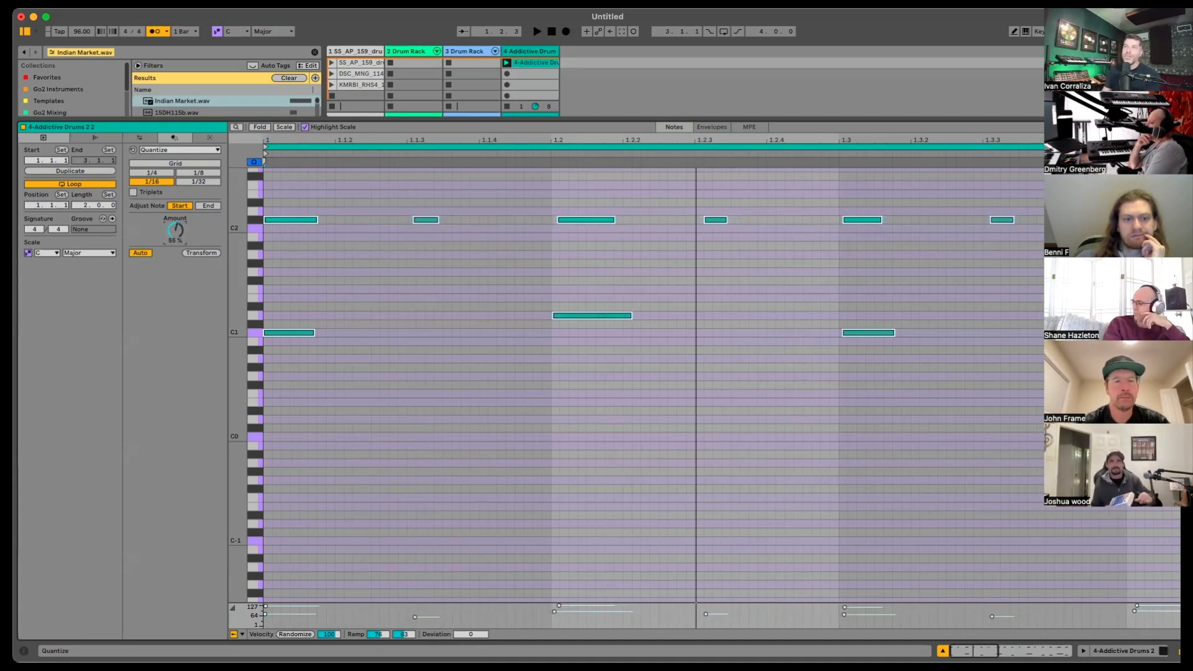
Step: Fold the note editor to the used rows and quantize all notes again with the amount at about 39 %
{"action": "left_click", "coordinate": [593, 260]}
{"action": "left_click", "coordinate": [259, 128]}
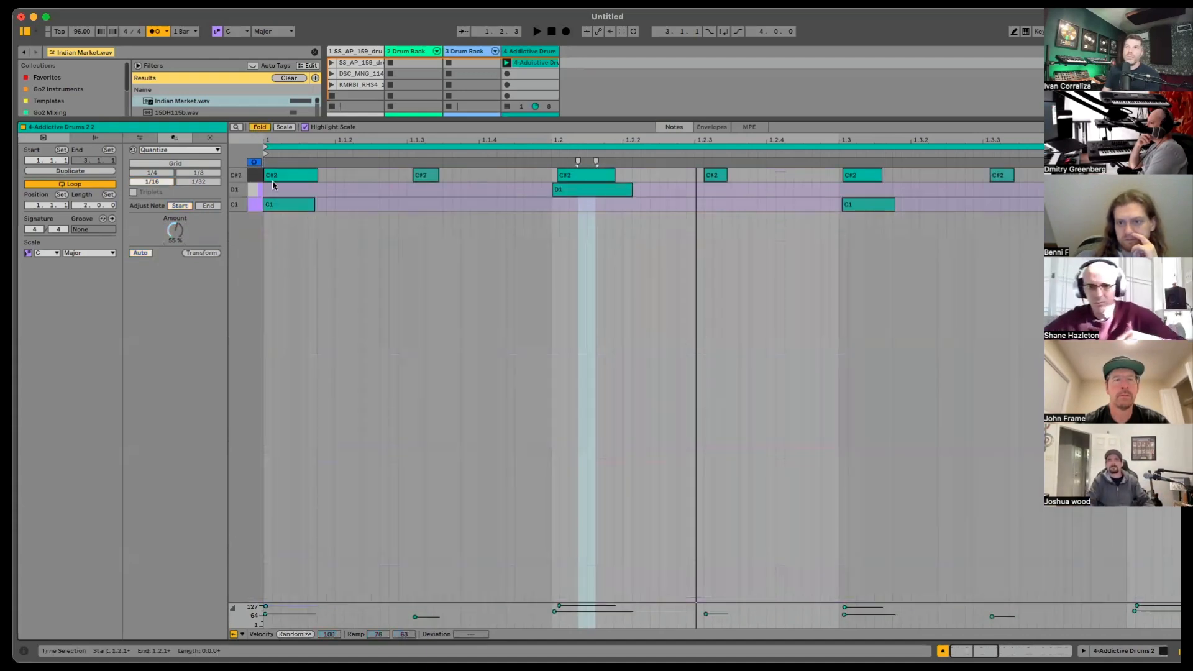
{"action": "left_click", "coordinate": [371, 246]}
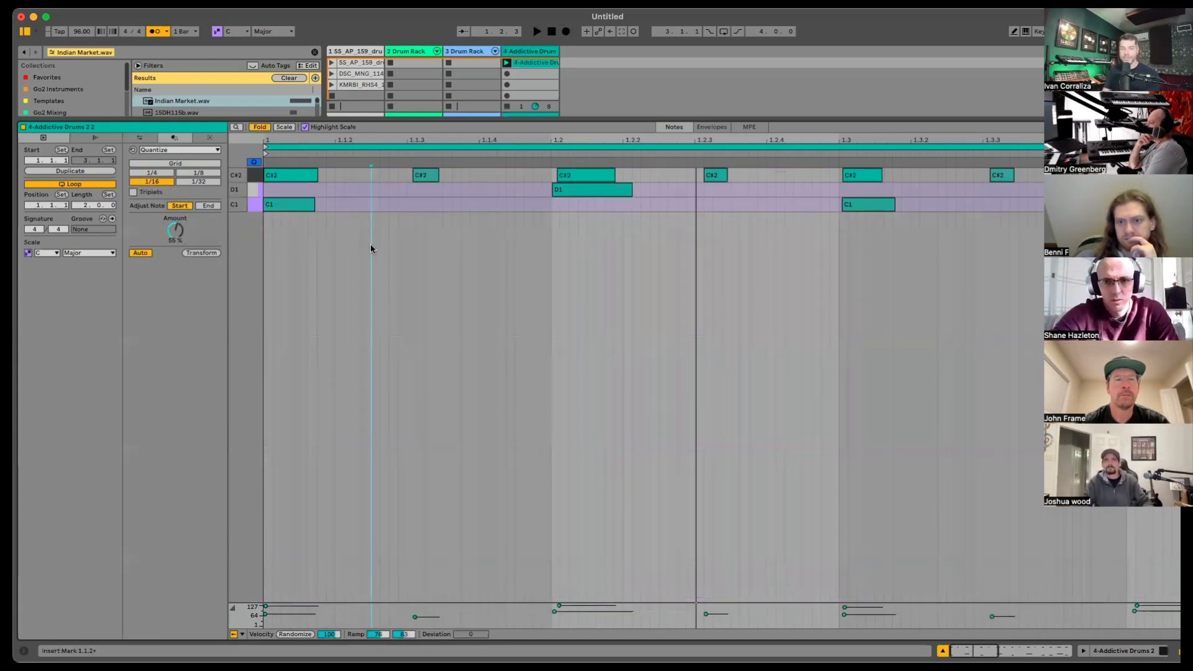
{"action": "key", "text": "super+a"}
{"action": "mouse_move", "coordinate": [174, 231]}
{"action": "left_mouse_down"}
{"action": "mouse_move", "coordinate": [175, 251]}
{"action": "mouse_move", "coordinate": [175, 208]}
{"action": "mouse_move", "coordinate": [174, 240]}
{"action": "left_mouse_up"}
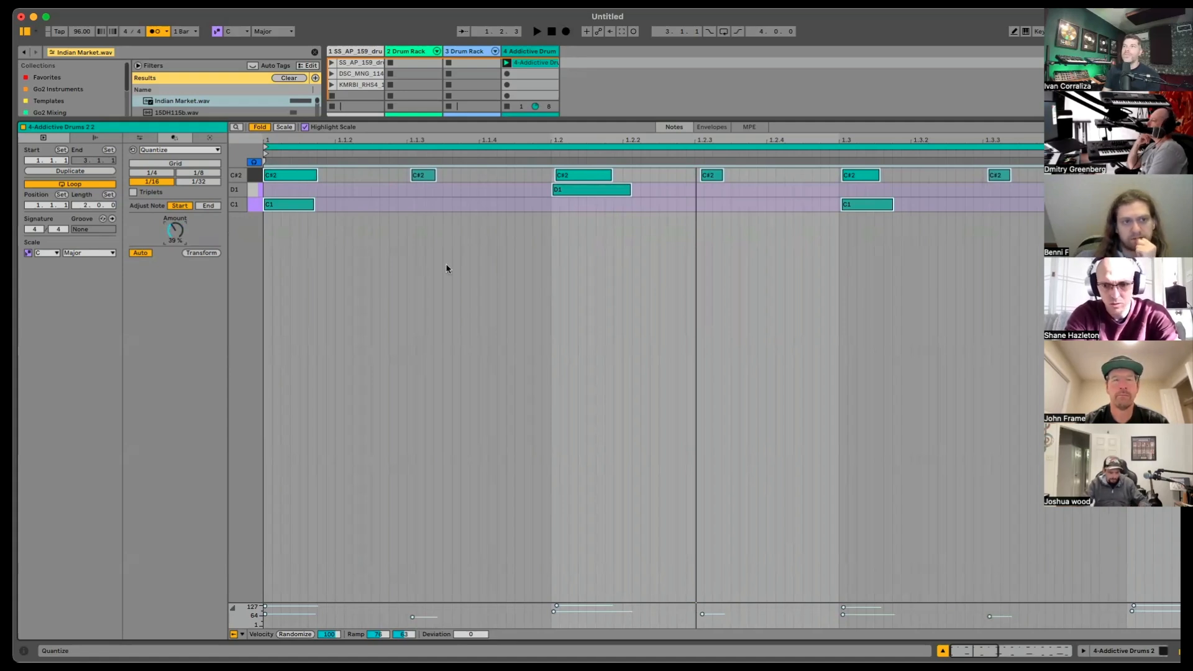
Step: Move the C1 note near 1.3 slightly earlier onto the beat line by hand
{"action": "left_click", "coordinate": [532, 208]}
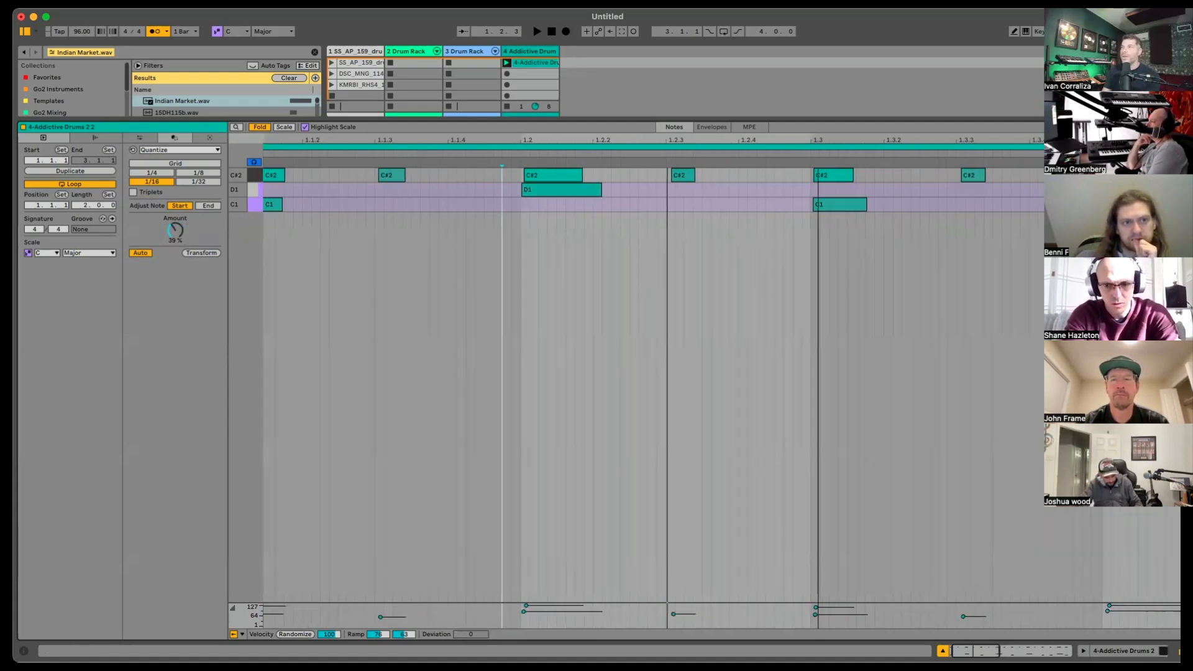
{"action": "scroll", "coordinate": [590, 187], "scroll_direction": "right", "scroll_amount": 5}
{"action": "left_click", "coordinate": [597, 169]}
{"action": "mouse_move", "coordinate": [591, 140]}
{"action": "left_mouse_down"}
{"action": "mouse_move", "coordinate": [590, 218]}
{"action": "mouse_move", "coordinate": [590, 171]}
{"action": "mouse_move", "coordinate": [606, 177]}
{"action": "left_mouse_up"}
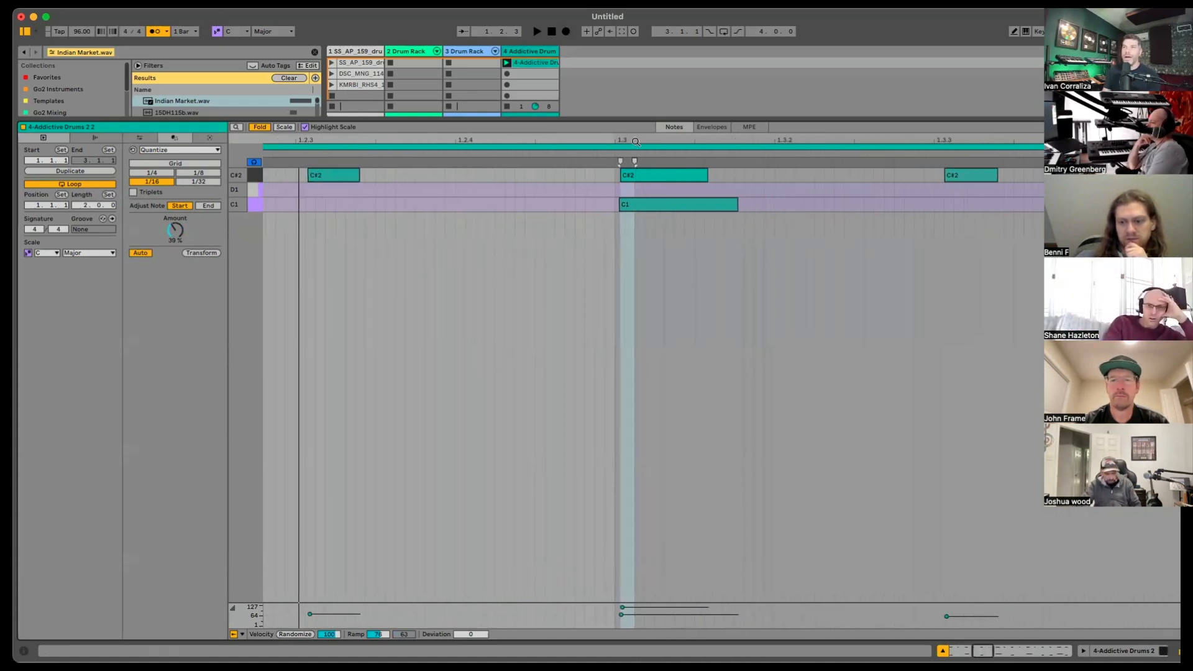
{"action": "left_click", "coordinate": [628, 243]}
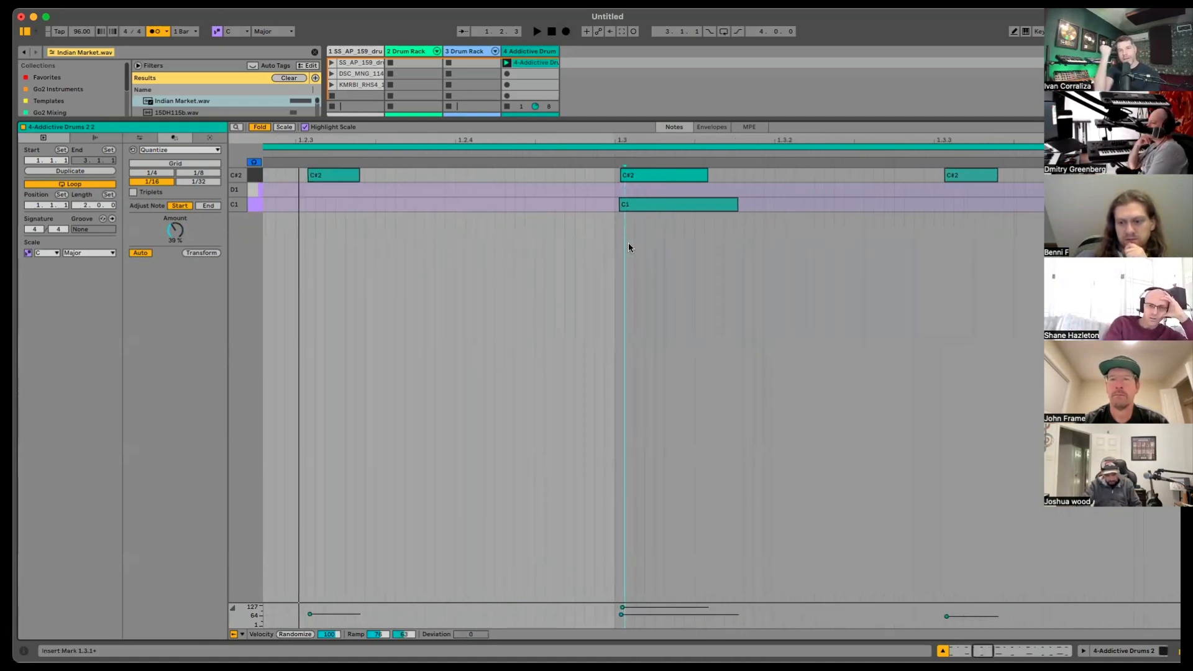
{"action": "left_click_drag", "start_coordinate": [649, 206], "coordinate": [644, 205]}
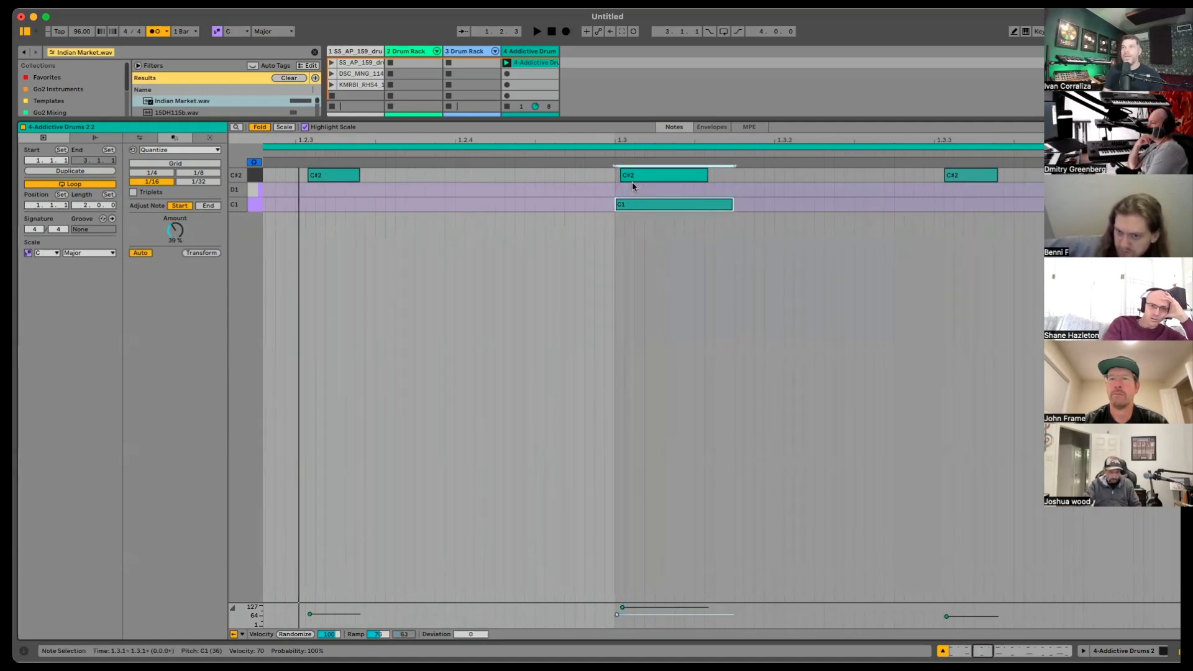
{"action": "left_click", "coordinate": [631, 175]}
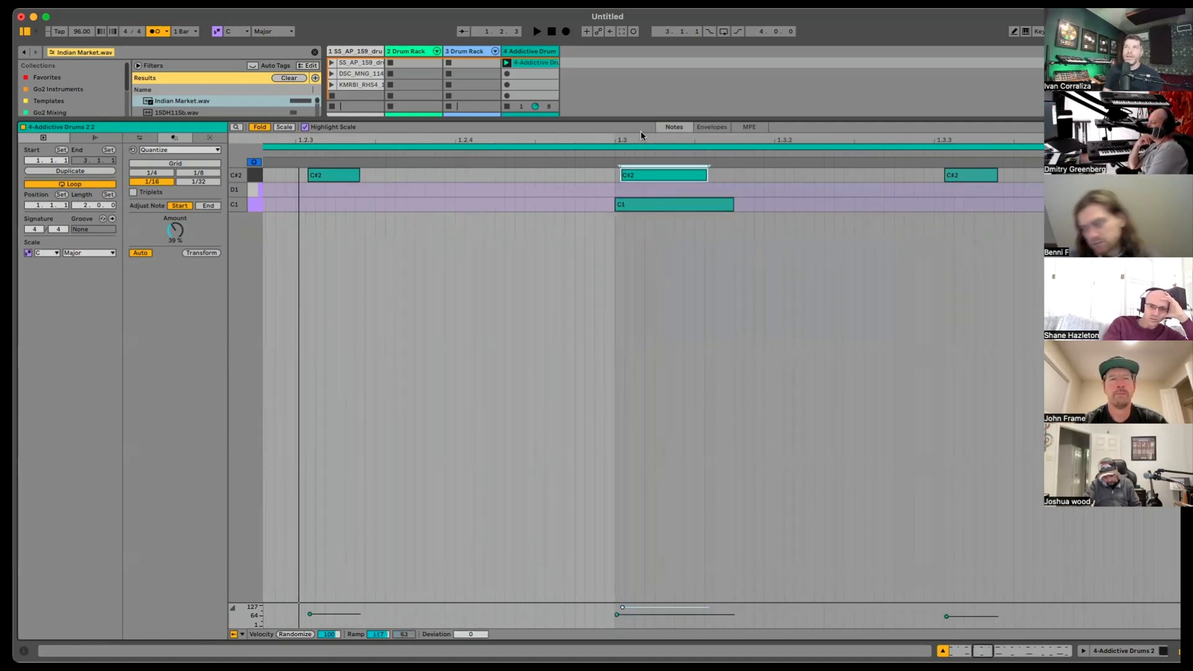
{"action": "left_click_drag", "start_coordinate": [644, 136], "coordinate": [644, 74]}
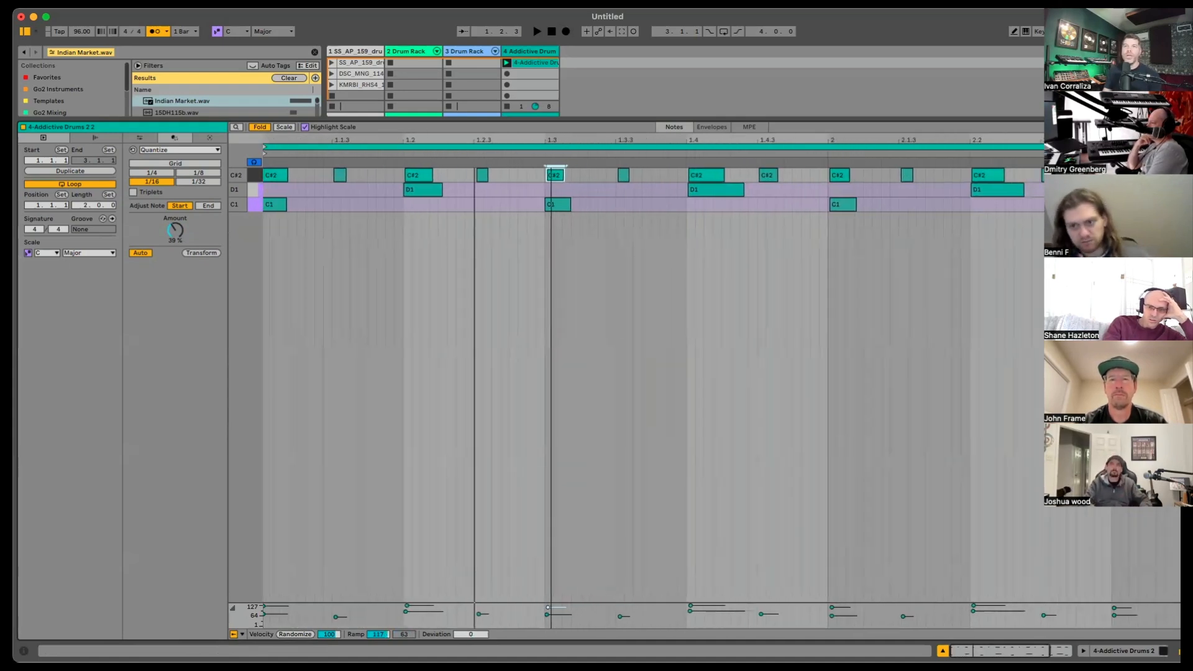
{"action": "left_click_drag", "start_coordinate": [553, 75], "coordinate": [552, 62]}
Step: Quantize only the C1 row of notes with the amount at 82 % and play the clip
{"action": "left_click", "coordinate": [256, 205]}
{"action": "left_click_drag", "start_coordinate": [175, 230], "coordinate": [176, 226]}
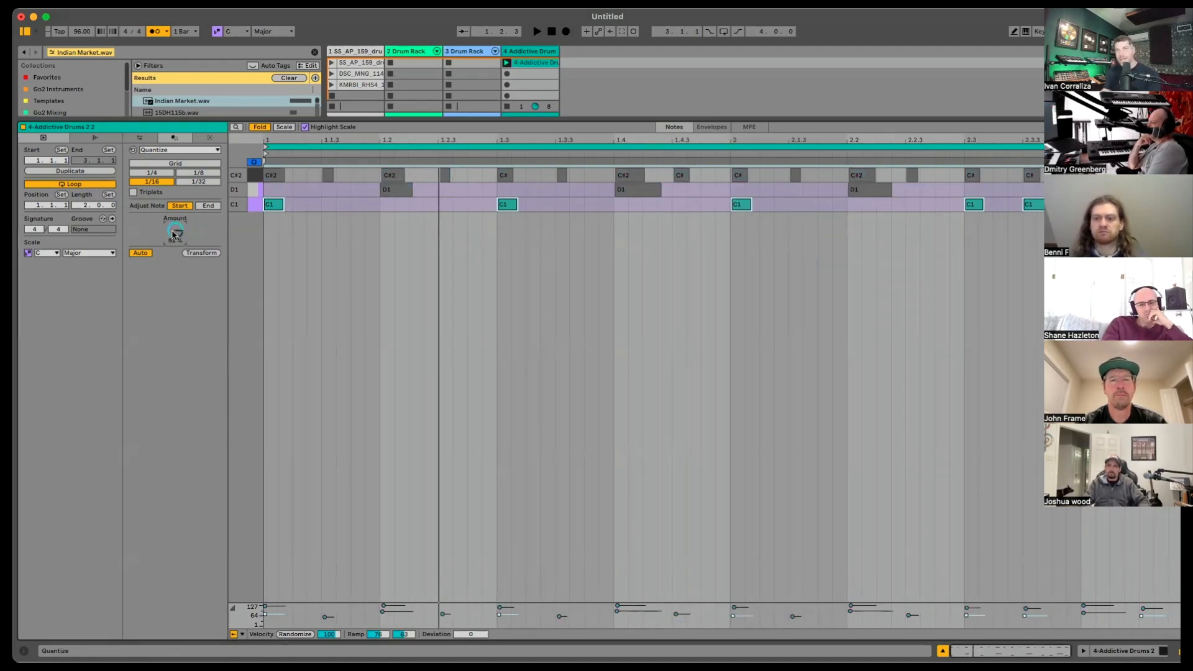
{"action": "key", "text": "space"}
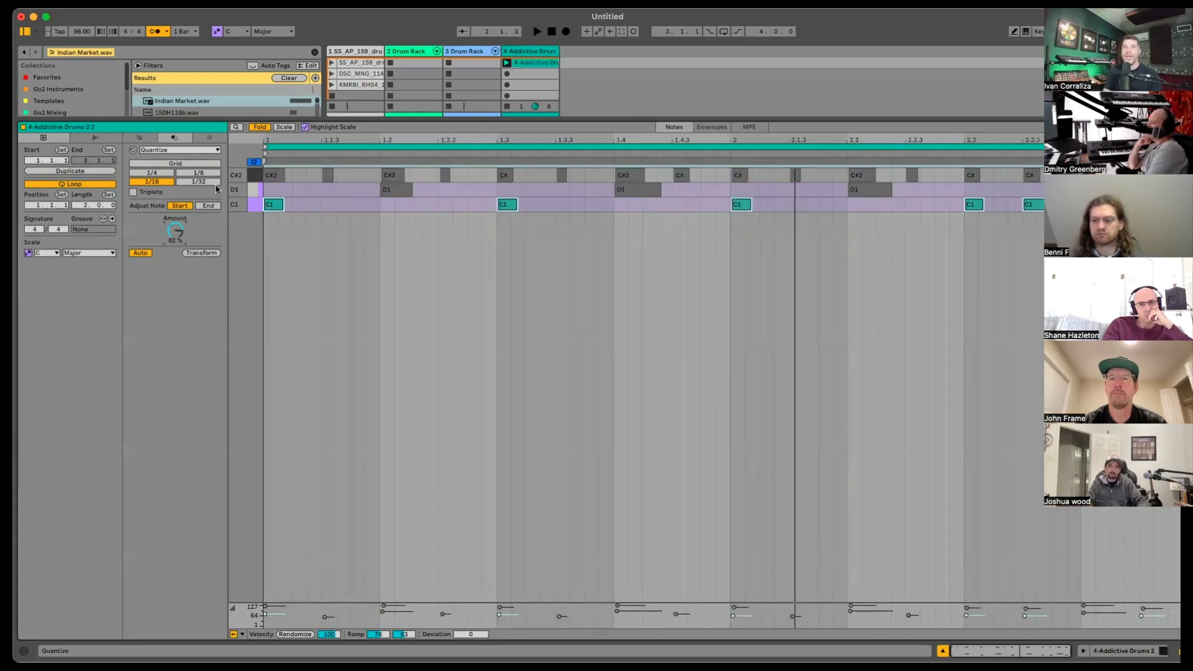
Step: Quantize the C#2 row with the amount at 28 % and the D1 row at 24 %
{"action": "left_click", "coordinate": [253, 177]}
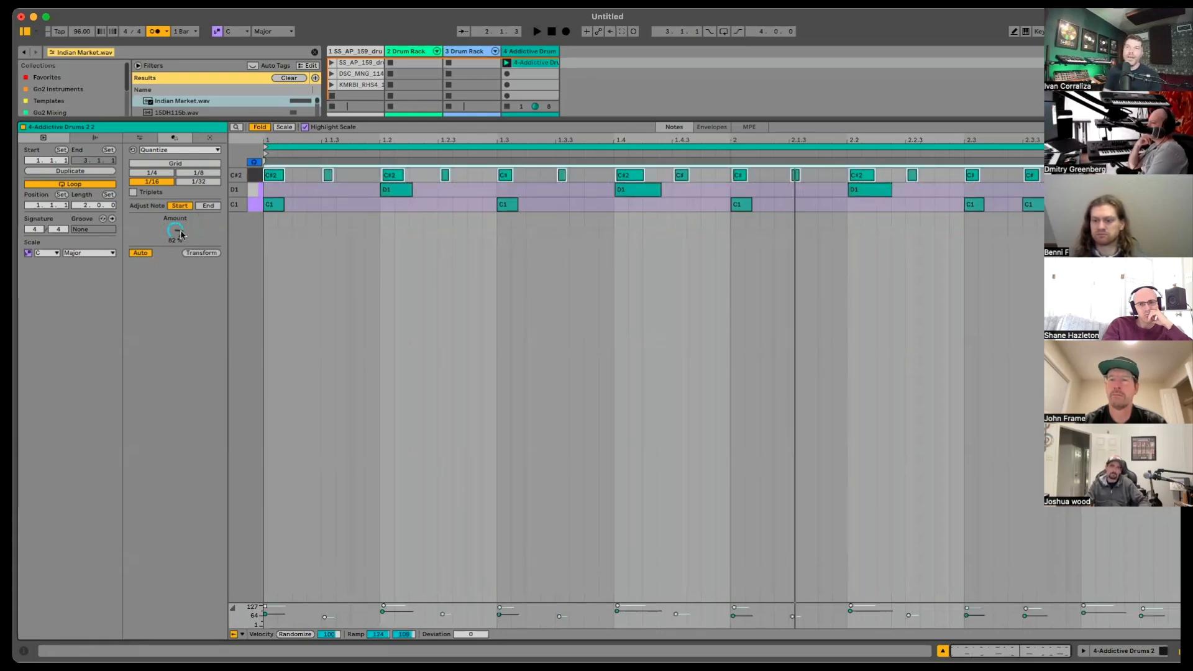
{"action": "mouse_move", "coordinate": [174, 231]}
{"action": "left_mouse_down"}
{"action": "mouse_move", "coordinate": [174, 261]}
{"action": "mouse_move", "coordinate": [174, 234]}
{"action": "left_mouse_up"}
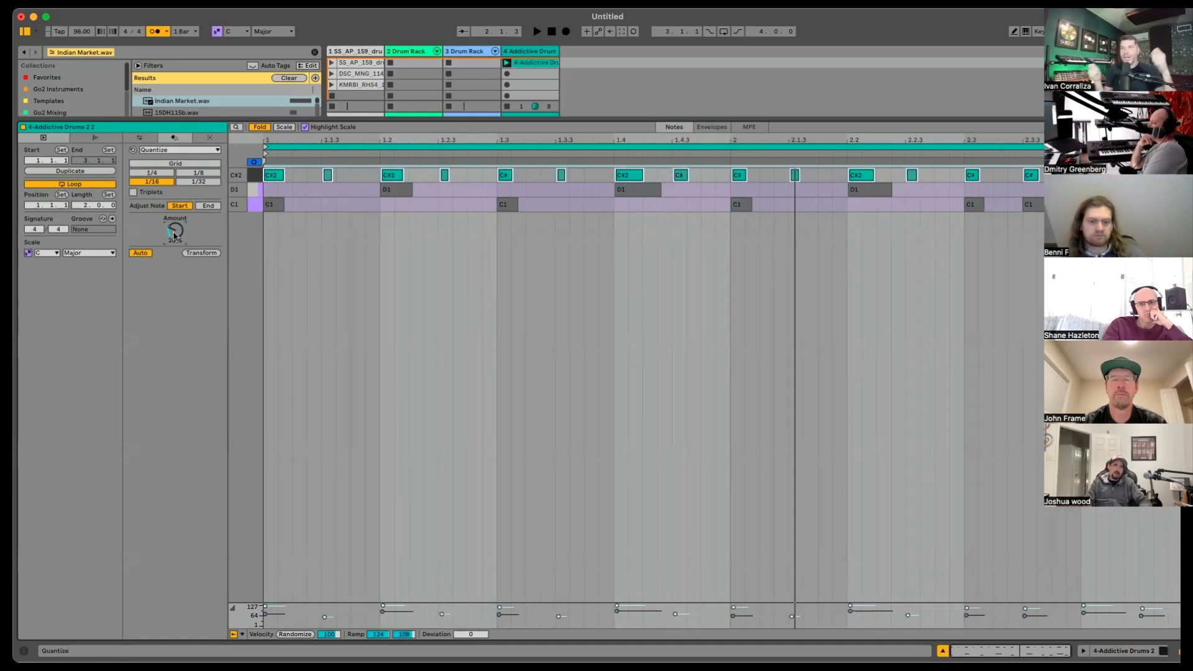
{"action": "key", "text": "super+a"}
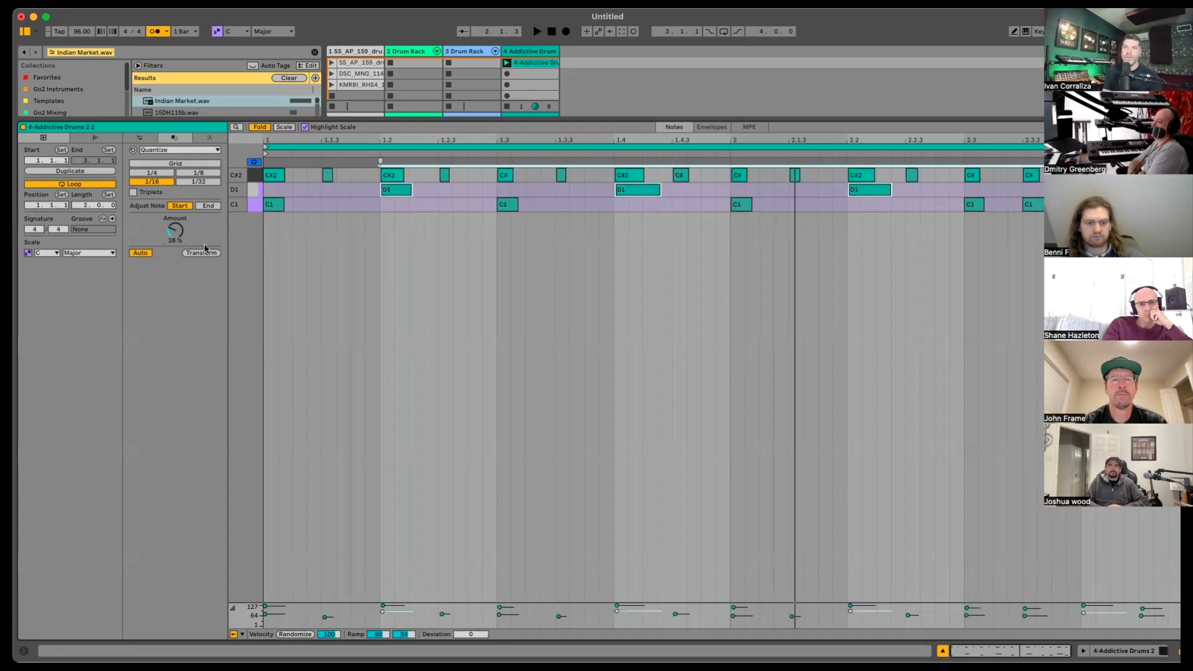
{"action": "left_click_drag", "start_coordinate": [174, 230], "coordinate": [175, 234]}
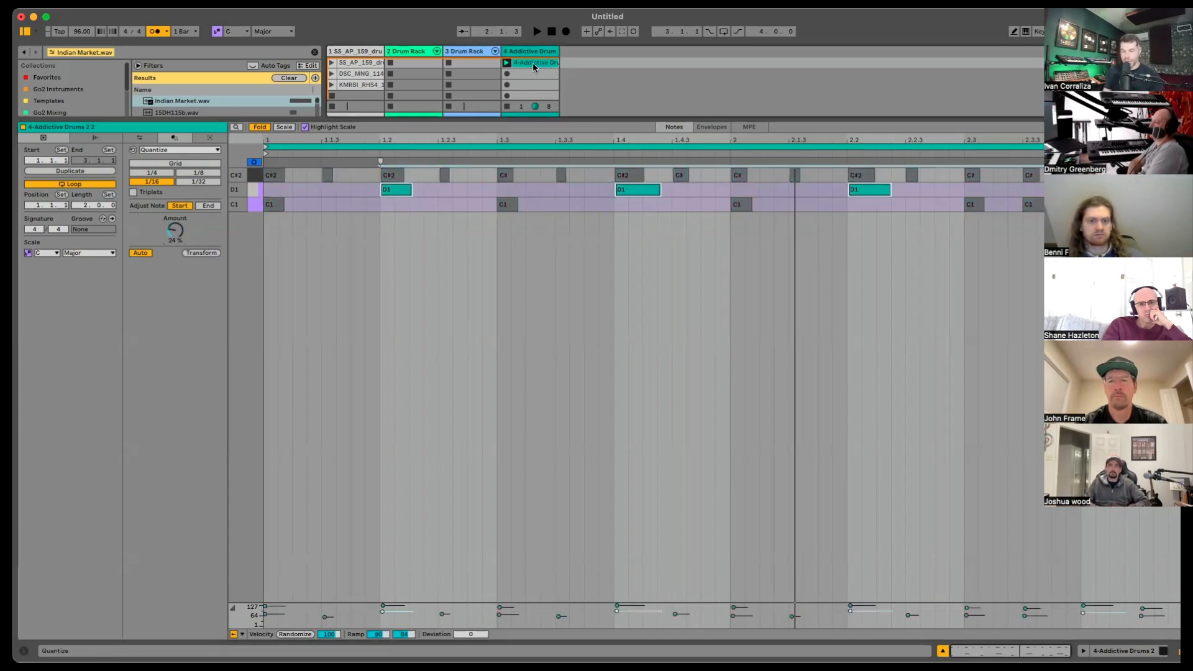
Step: Duplicate the drum clip and quantize all notes of the copy to the 1/8 grid with the amount at 100 %
{"action": "key", "text": "super+d"}
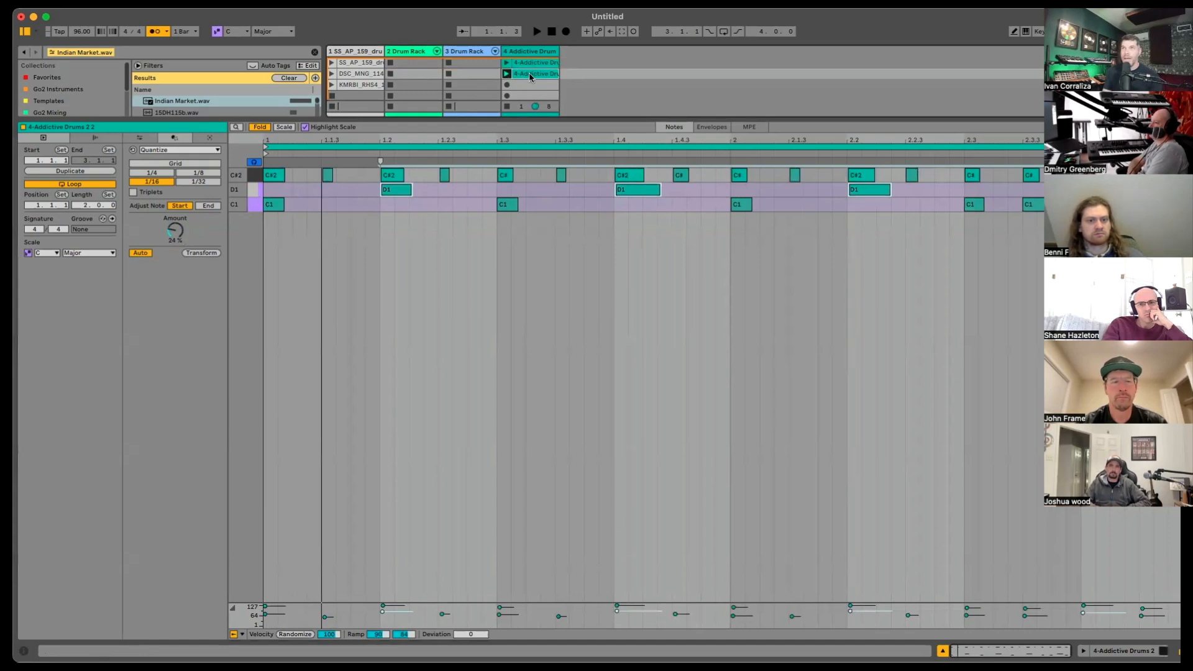
{"action": "left_click", "coordinate": [195, 173]}
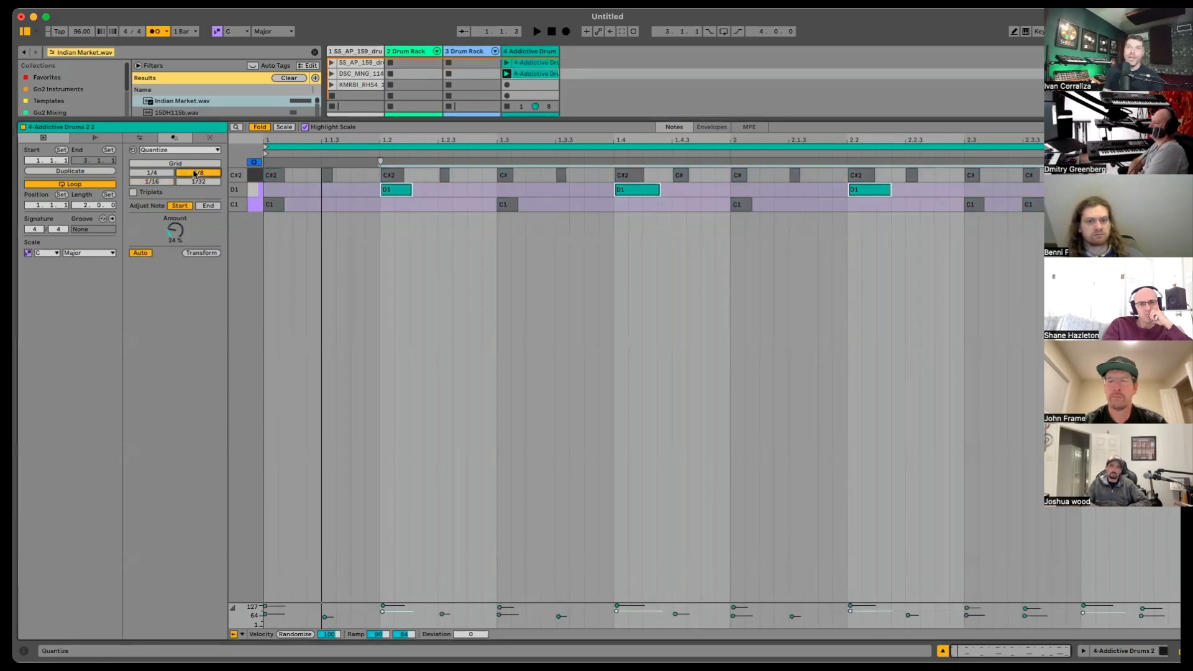
{"action": "key", "text": "super+a"}
{"action": "left_click_drag", "start_coordinate": [175, 230], "coordinate": [175, 187]}
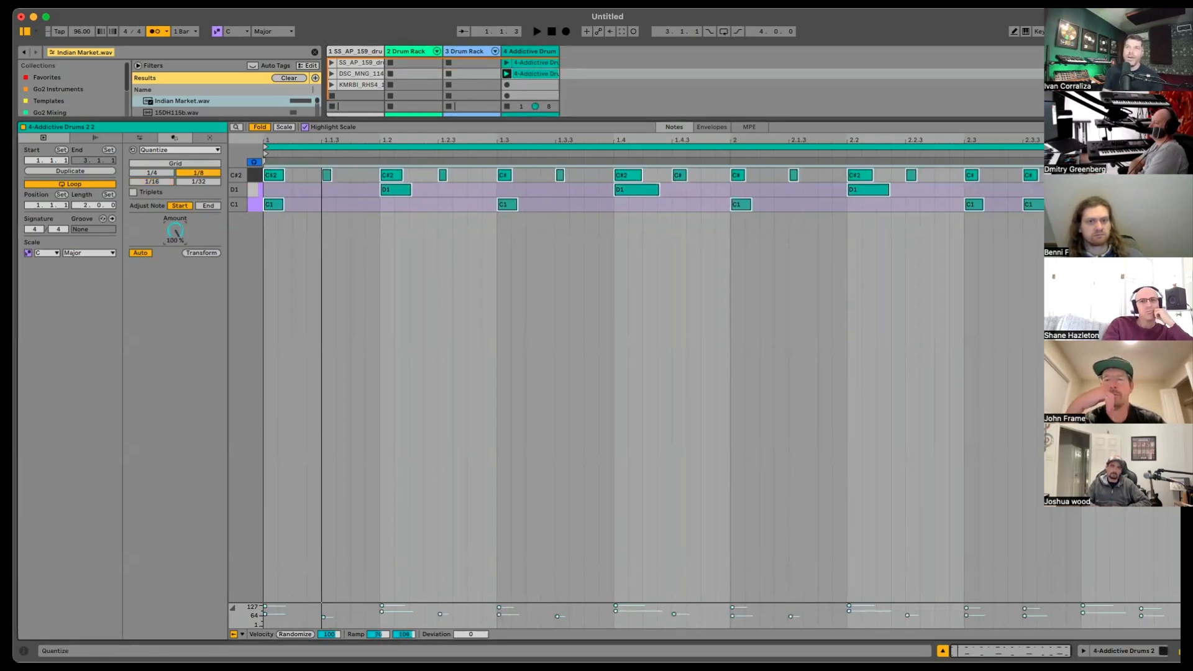
Step: Colour the fully quantized copy yellow, and rename the original drum clip Loose and the copy Stiff
{"action": "right_click", "coordinate": [549, 74]}
{"action": "left_click", "coordinate": [591, 264]}
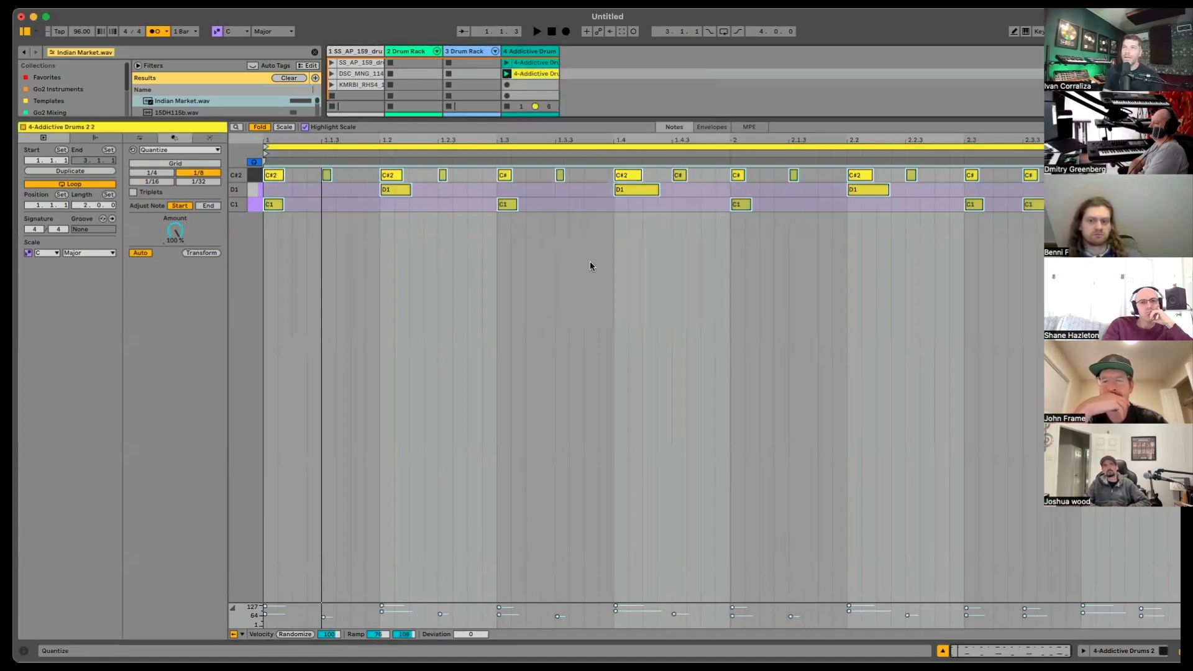
{"action": "left_click", "coordinate": [528, 65]}
{"action": "key", "text": "super+r"}
{"action": "type", "text": "Loose"}
{"action": "left_click", "coordinate": [538, 75]}
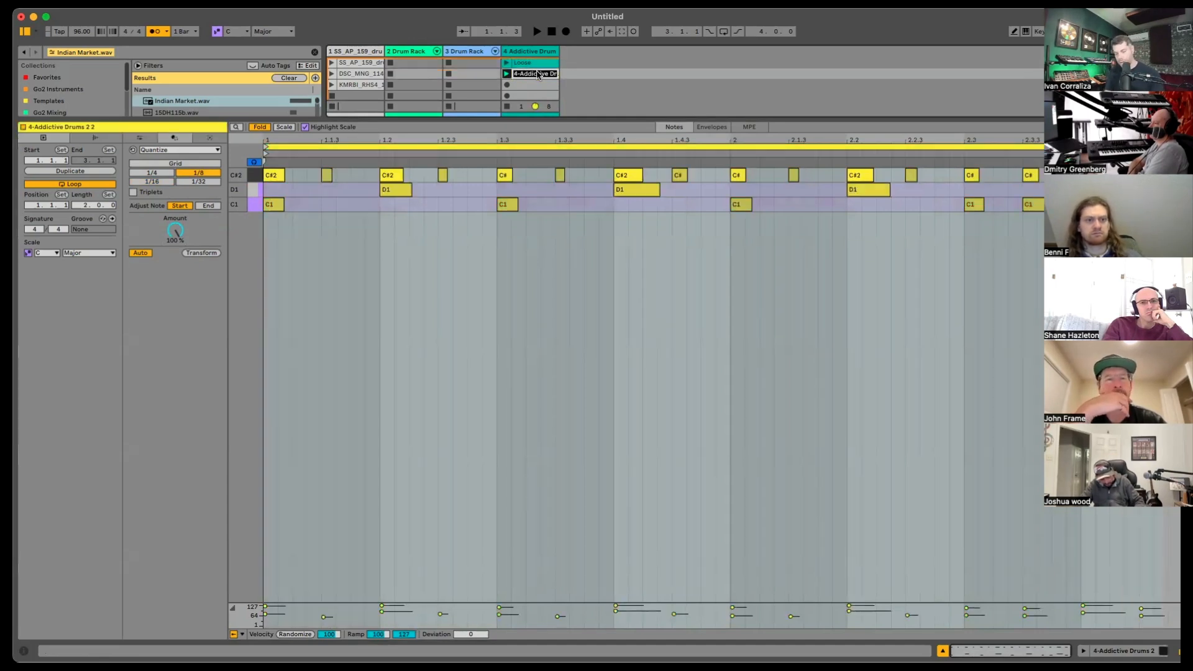
{"action": "type", "text": "Stiff"}
{"action": "key", "text": "Return"}
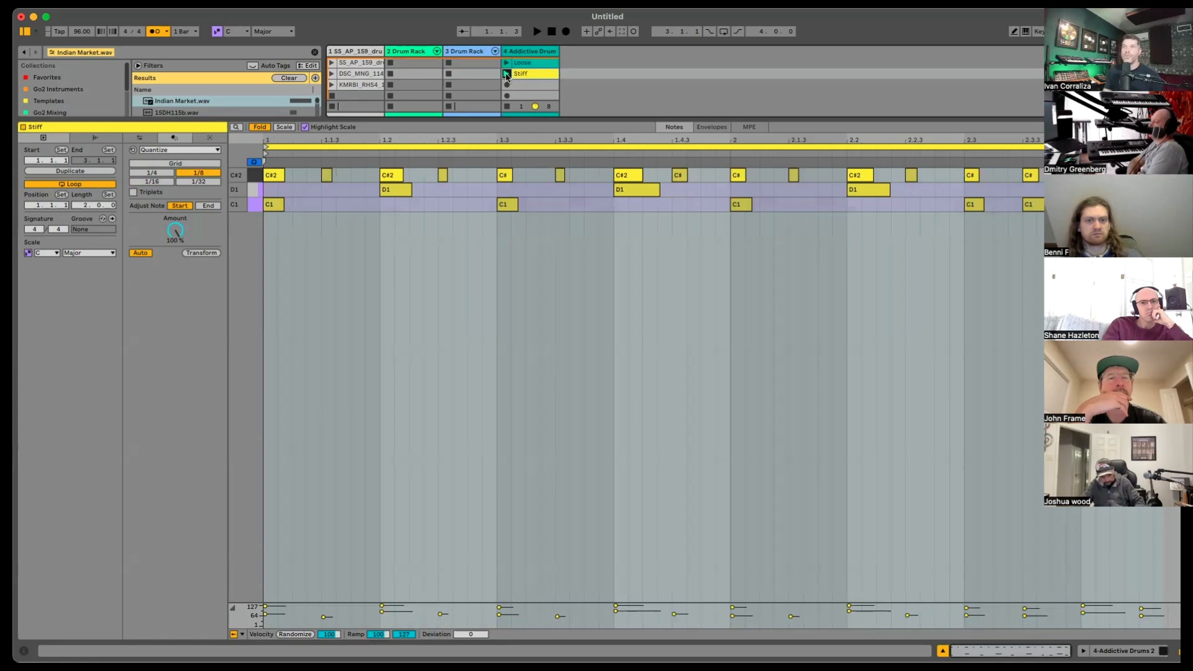
Step: Play the Stiff and Loose clips alternately to compare their timing
{"action": "left_click", "coordinate": [507, 74]}
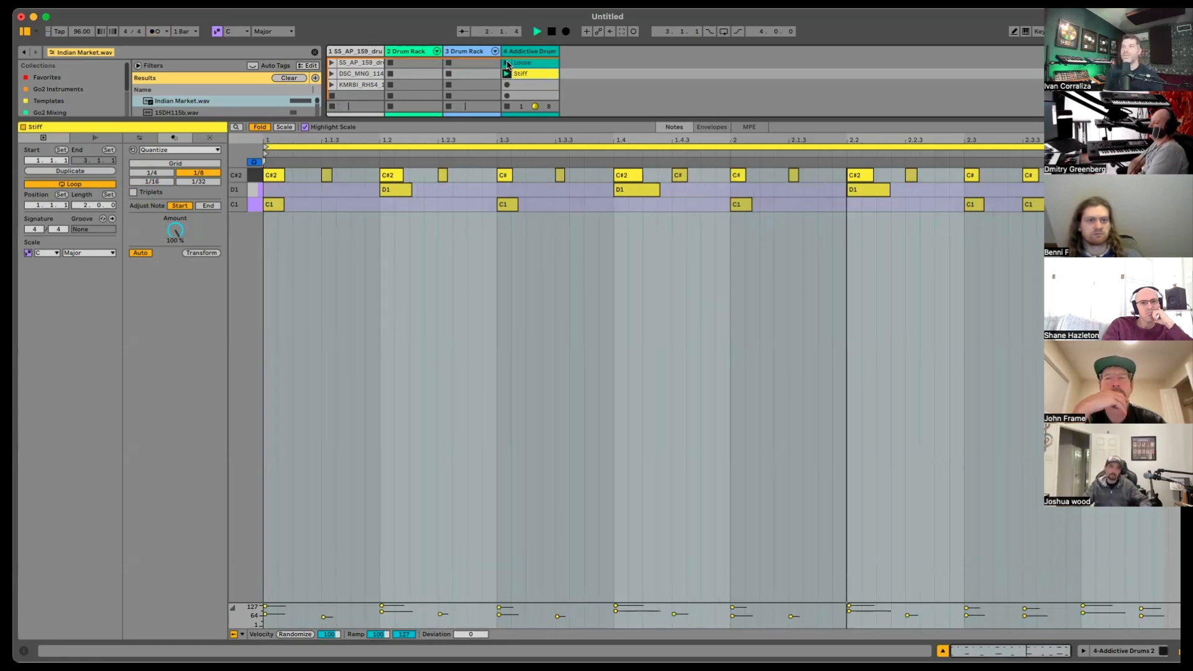
{"action": "left_click", "coordinate": [507, 63]}
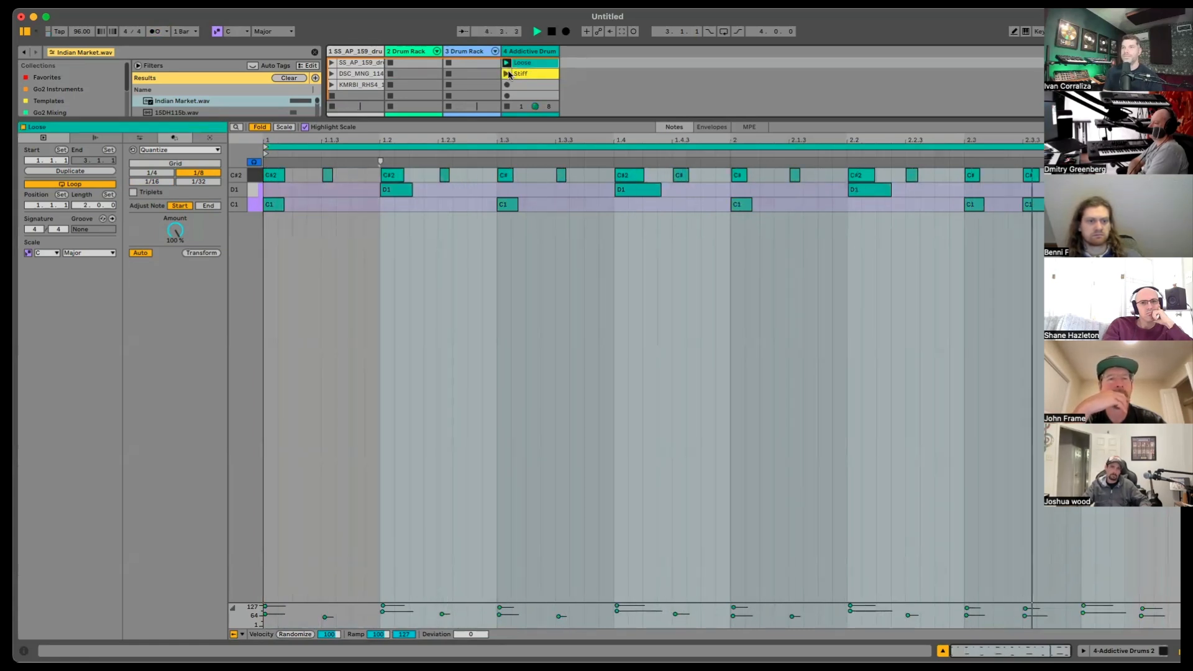
{"action": "left_click", "coordinate": [507, 74]}
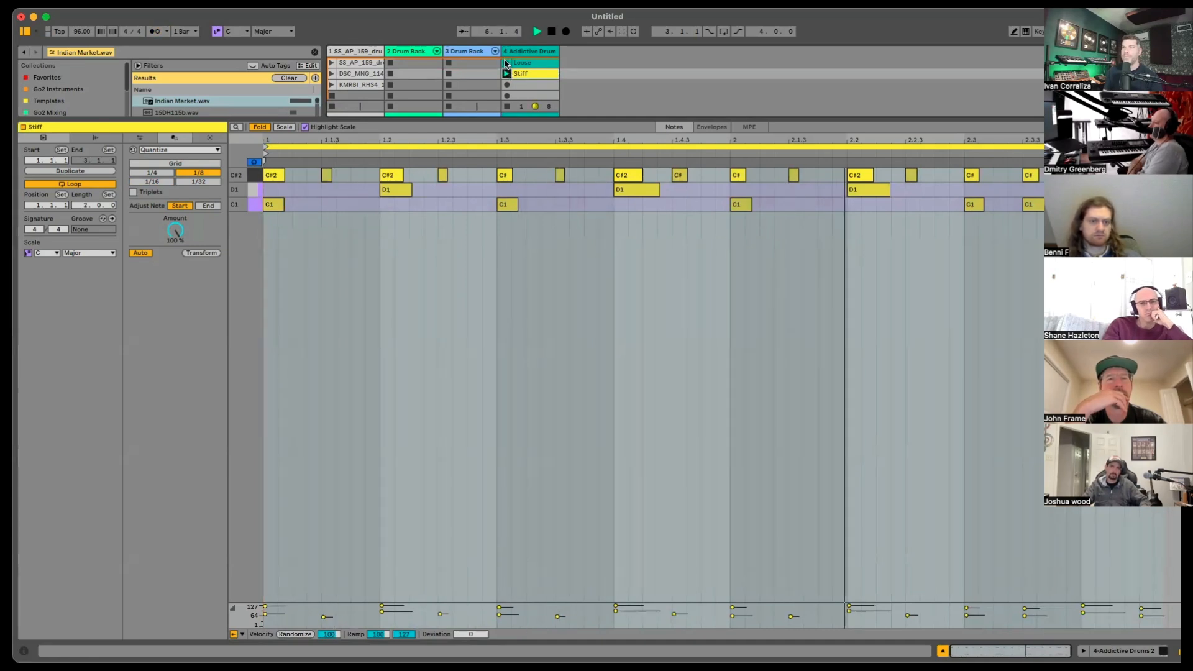
{"action": "left_click", "coordinate": [507, 63]}
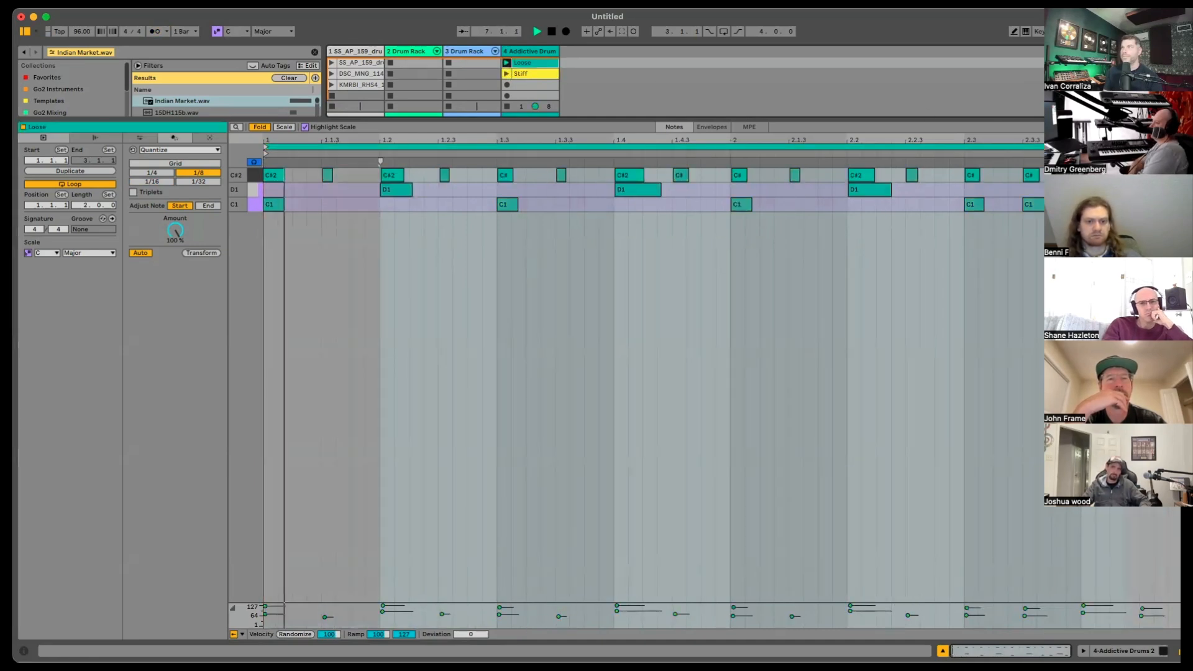
Step: Set the quantize amount of the Loose clip's C#2 row to 0 % on the 1/8 grid
{"action": "left_click", "coordinate": [687, 214]}
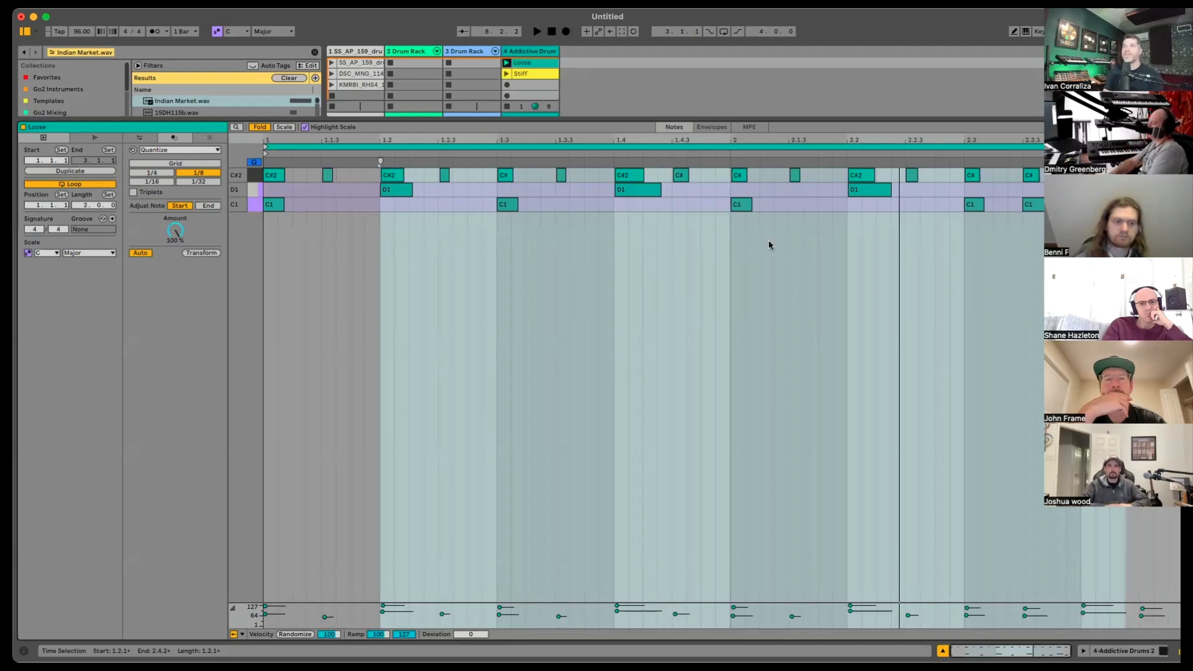
{"action": "left_click", "coordinate": [756, 252]}
{"action": "left_click", "coordinate": [568, 231]}
{"action": "left_click", "coordinate": [255, 175]}
{"action": "left_click_drag", "start_coordinate": [174, 231], "coordinate": [175, 293]}
{"action": "left_click_drag", "start_coordinate": [349, 140], "coordinate": [447, 168]}
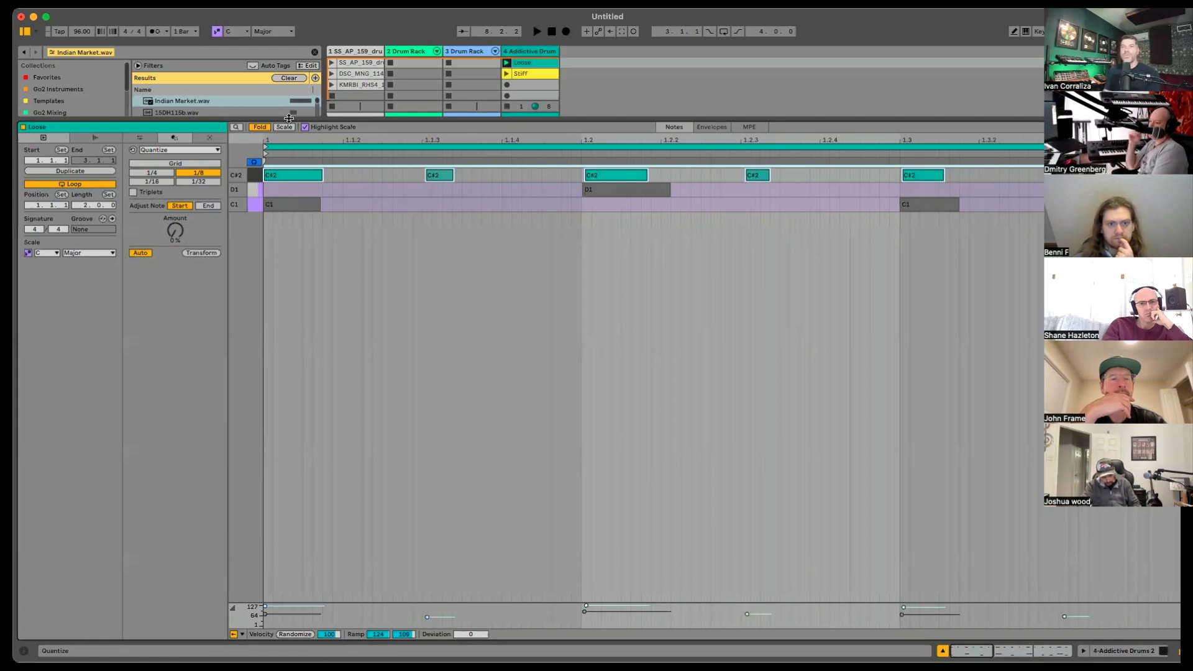
Step: Shift the entire C#2 row of the Loose clip slightly later by hand
{"action": "left_click", "coordinate": [251, 177]}
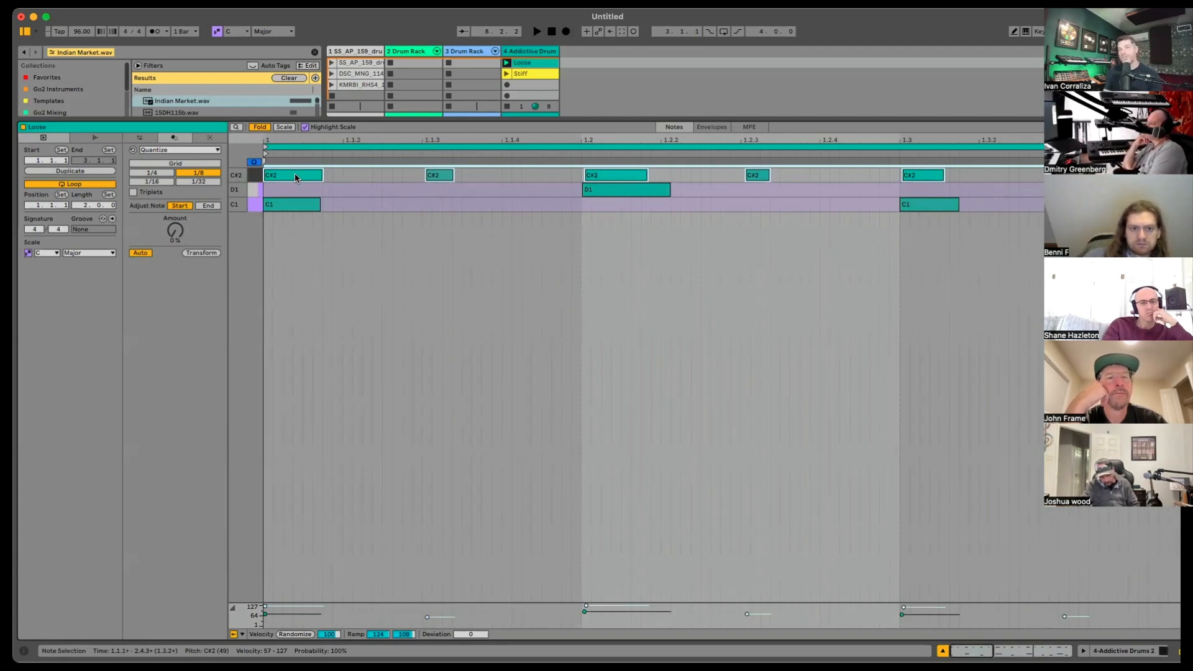
{"action": "left_click_drag", "start_coordinate": [295, 175], "coordinate": [297, 178]}
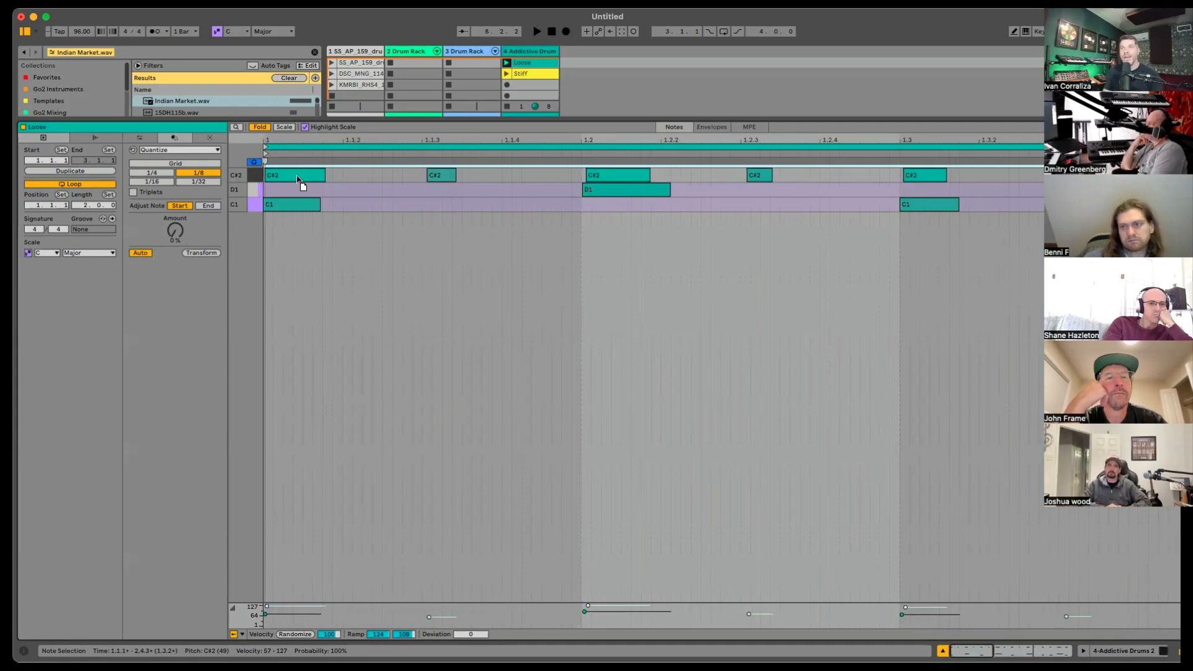
{"action": "left_click", "coordinate": [472, 193]}
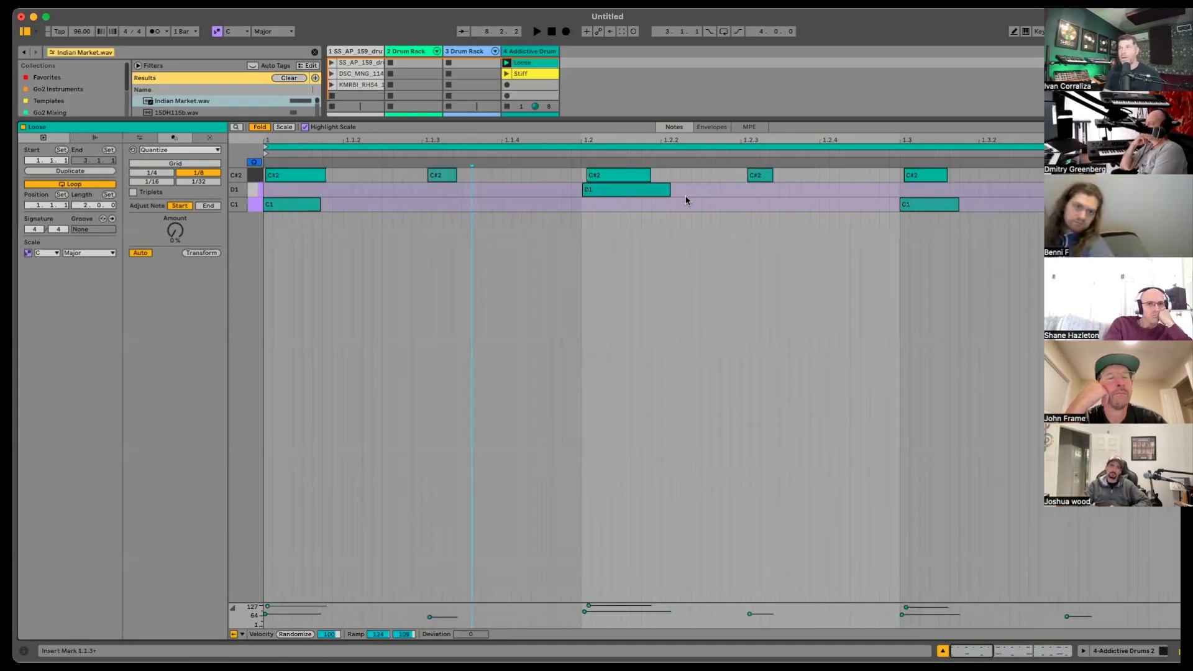
Step: Nudge the C#2 note at beat 1.3 and the D1 note at beat 1.2 slightly later
{"action": "scroll", "coordinate": [673, 194], "scroll_direction": "right", "scroll_amount": 3}
{"action": "scroll", "coordinate": [492, 186], "scroll_direction": "down", "scroll_amount": 1}
{"action": "left_click", "coordinate": [607, 174]}
{"action": "left_click", "coordinate": [773, 175]}
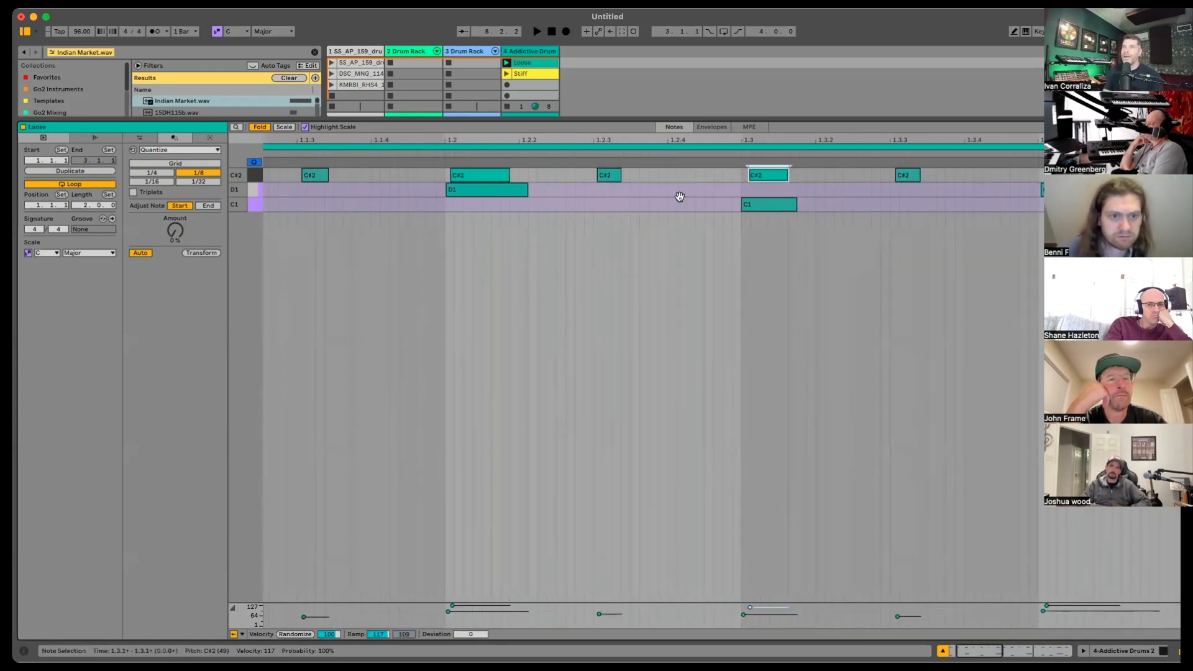
{"action": "left_click_drag", "start_coordinate": [679, 194], "coordinate": [530, 205]}
{"action": "left_click_drag", "start_coordinate": [353, 192], "coordinate": [358, 195]}
{"action": "scroll", "coordinate": [348, 205], "scroll_direction": "right", "scroll_amount": 5}
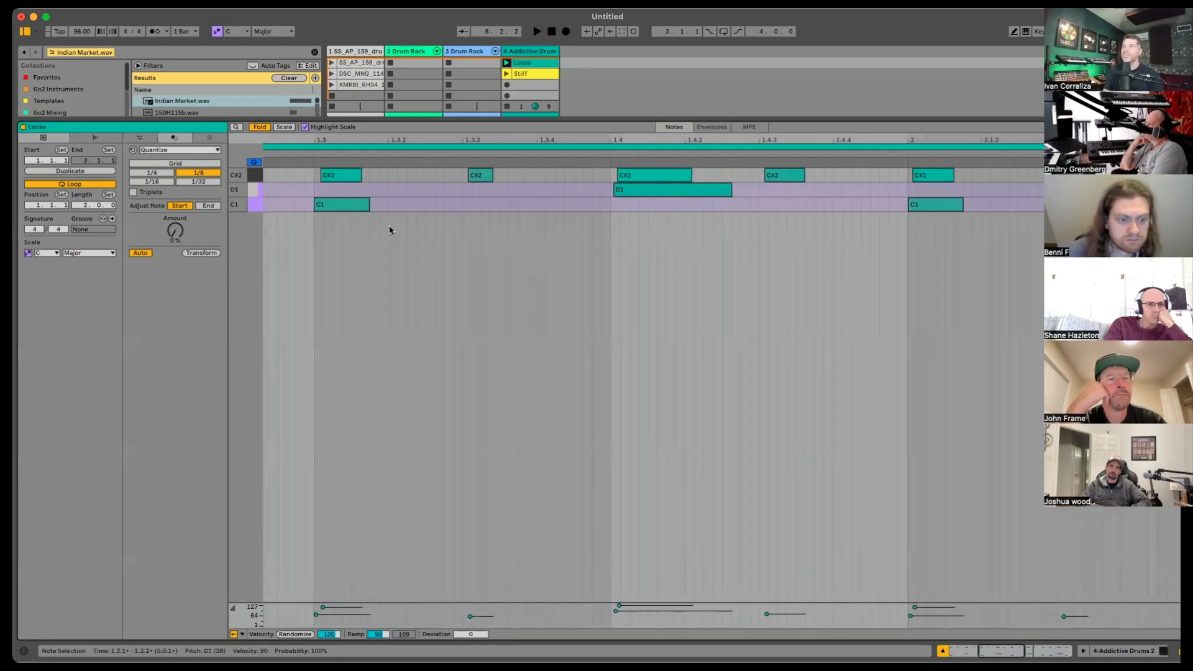
Step: Nudge the D1 and C#2 notes at 1.4 slightly earlier, and the notes at 1.4.3 and 2.2 slightly later
{"action": "left_click", "coordinate": [631, 191]}
{"action": "mouse_move", "coordinate": [631, 193]}
{"action": "left_mouse_down"}
{"action": "mouse_move", "coordinate": [660, 179]}
{"action": "mouse_move", "coordinate": [642, 177]}
{"action": "left_mouse_up"}
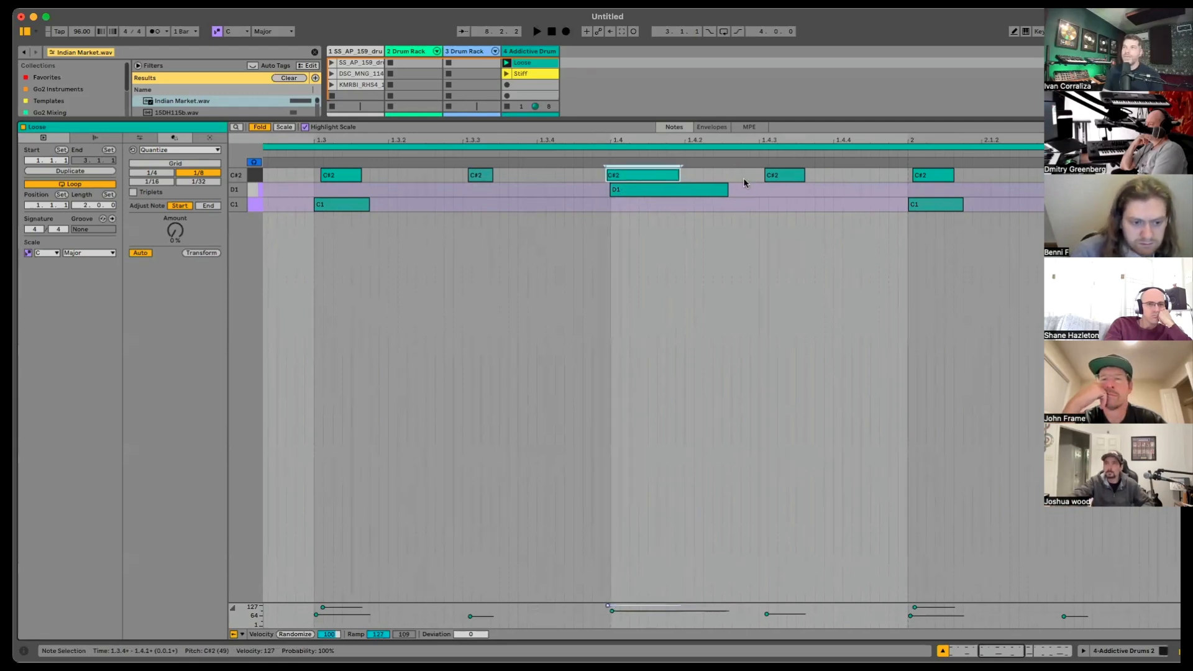
{"action": "left_click", "coordinate": [784, 175]}
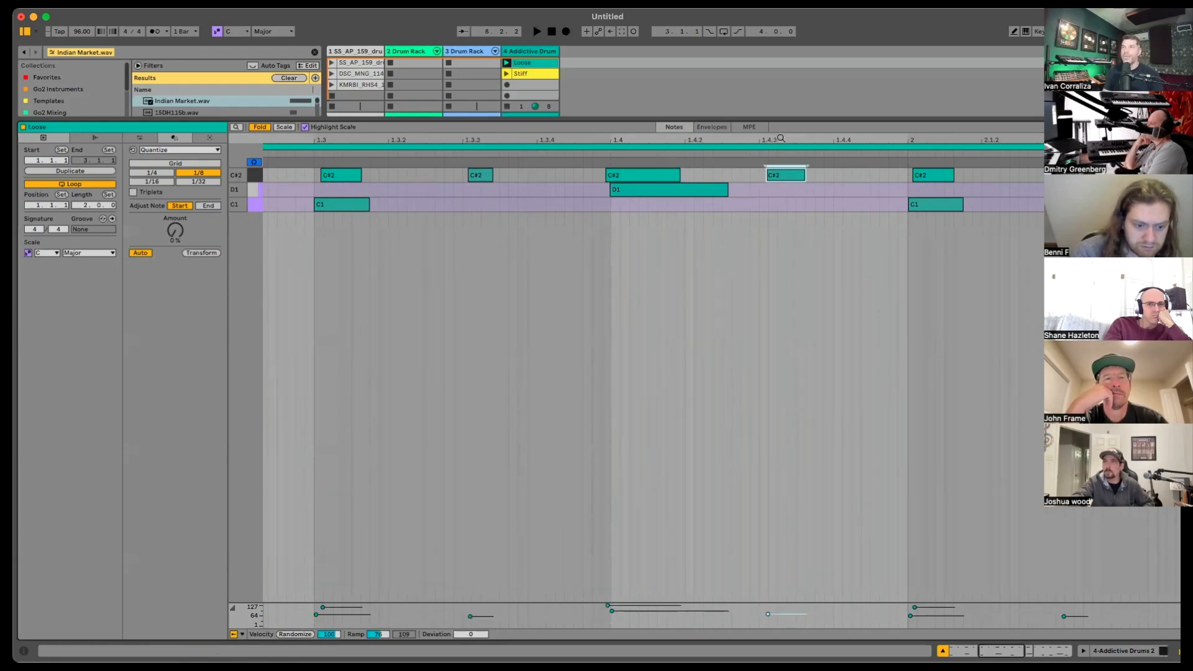
{"action": "left_click_drag", "start_coordinate": [781, 138], "coordinate": [770, 99]}
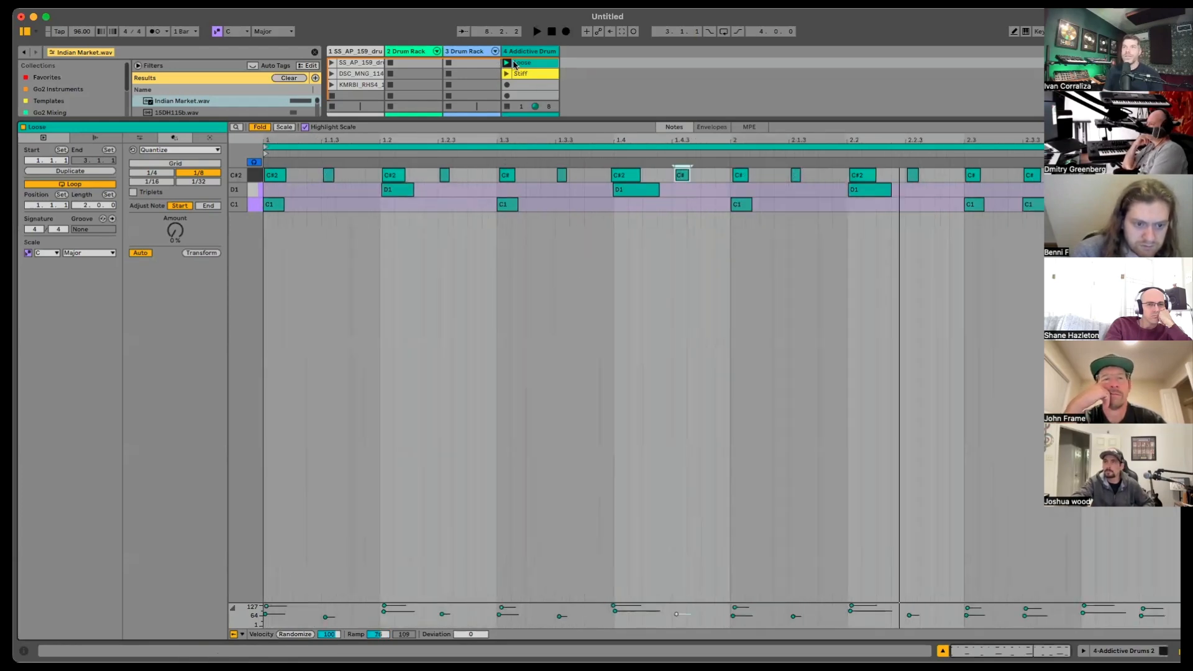
{"action": "left_click", "coordinate": [860, 176]}
{"action": "left_click", "coordinate": [864, 190]}
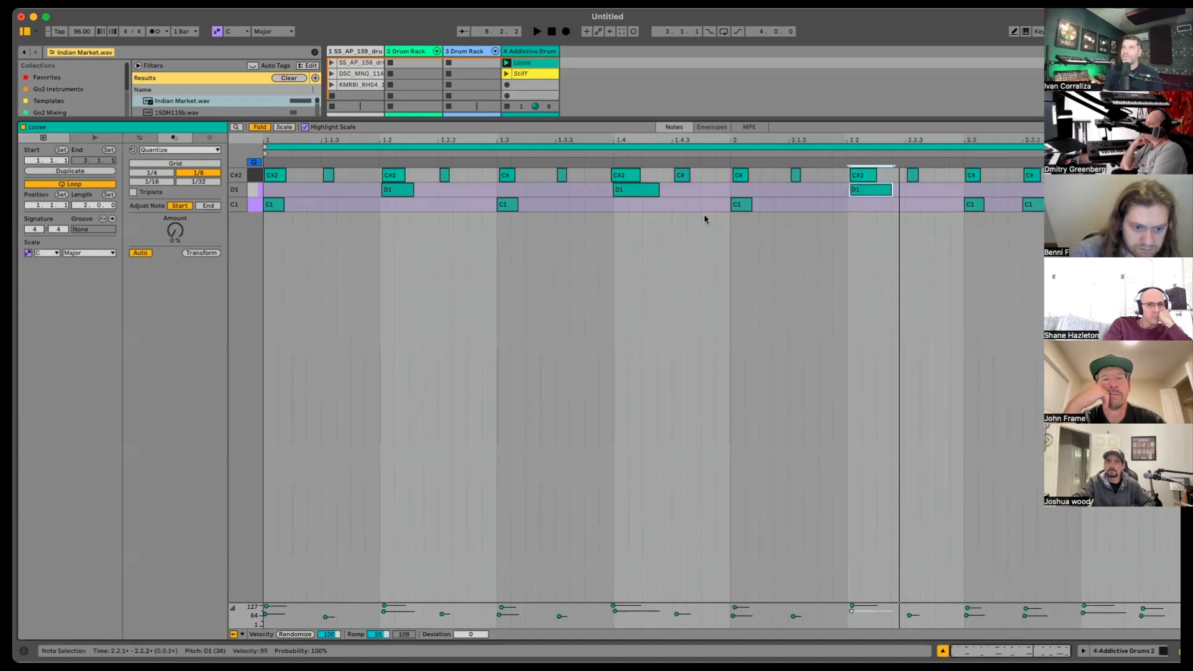
Step: Play the reworked Loose clip from its start several times and compare it with the Stiff clip
{"action": "left_click", "coordinate": [506, 64]}
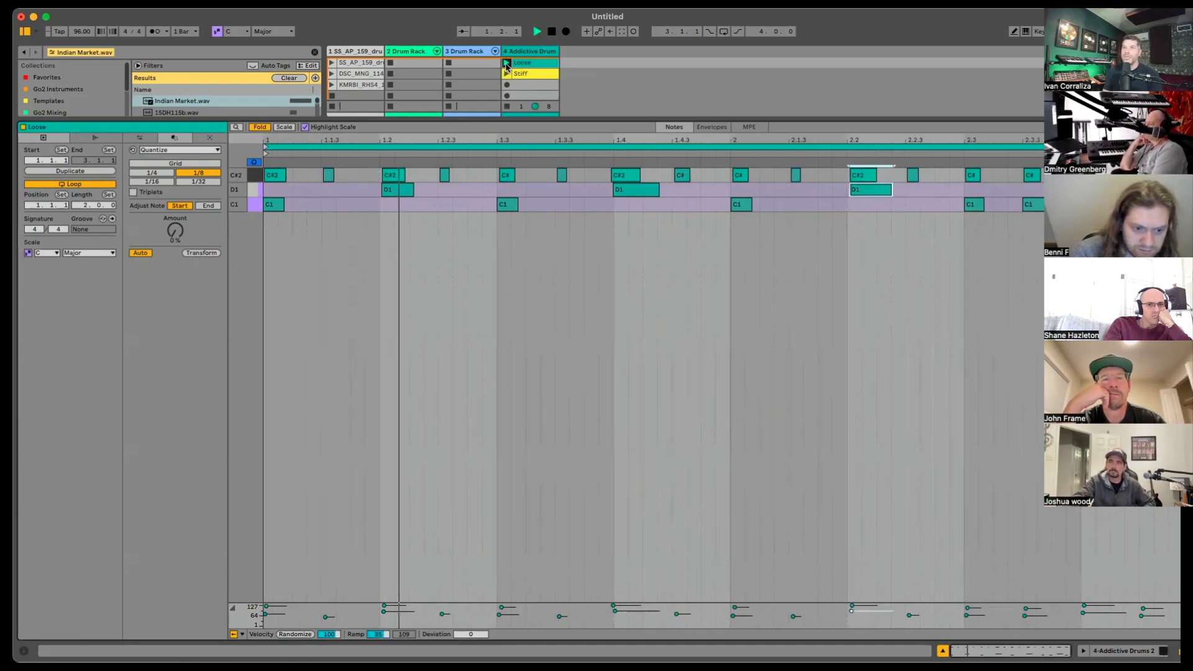
{"action": "key", "text": "space"}
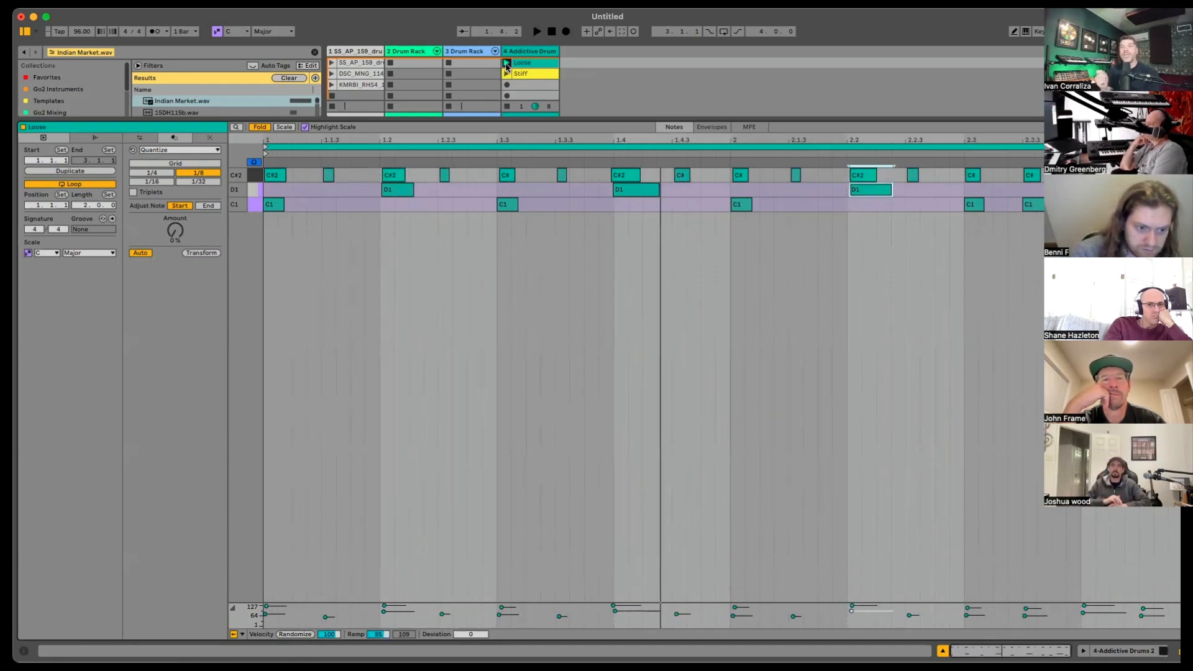
{"action": "left_click", "coordinate": [506, 63]}
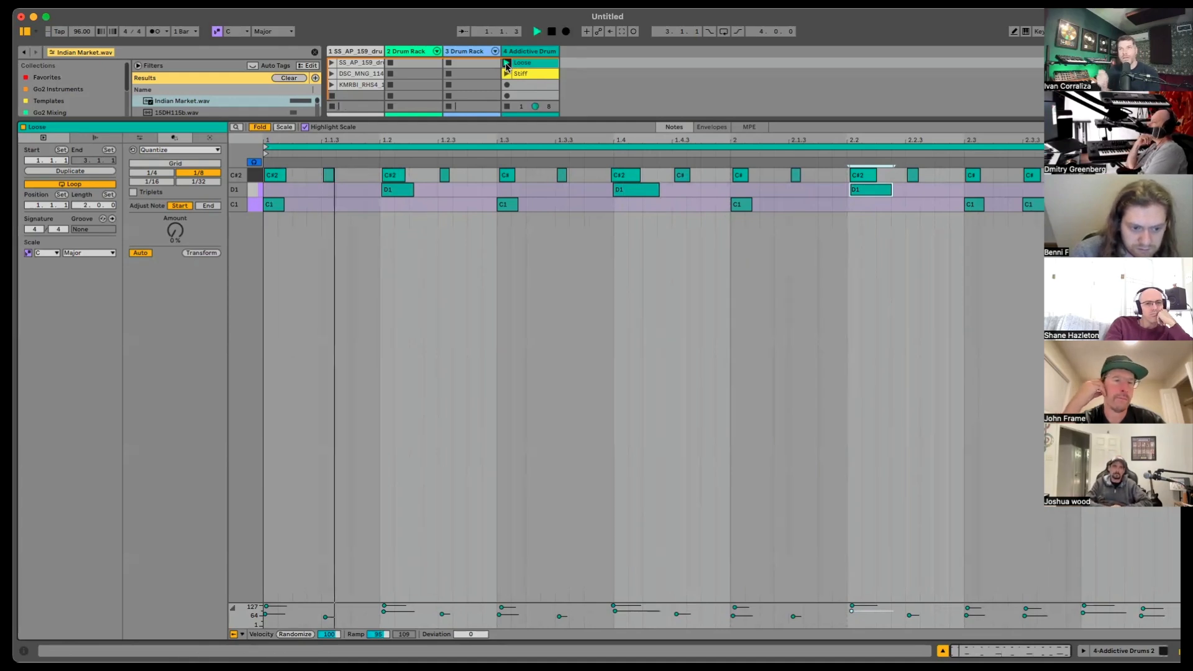
{"action": "key", "text": "space"}
{"action": "left_click", "coordinate": [506, 64]}
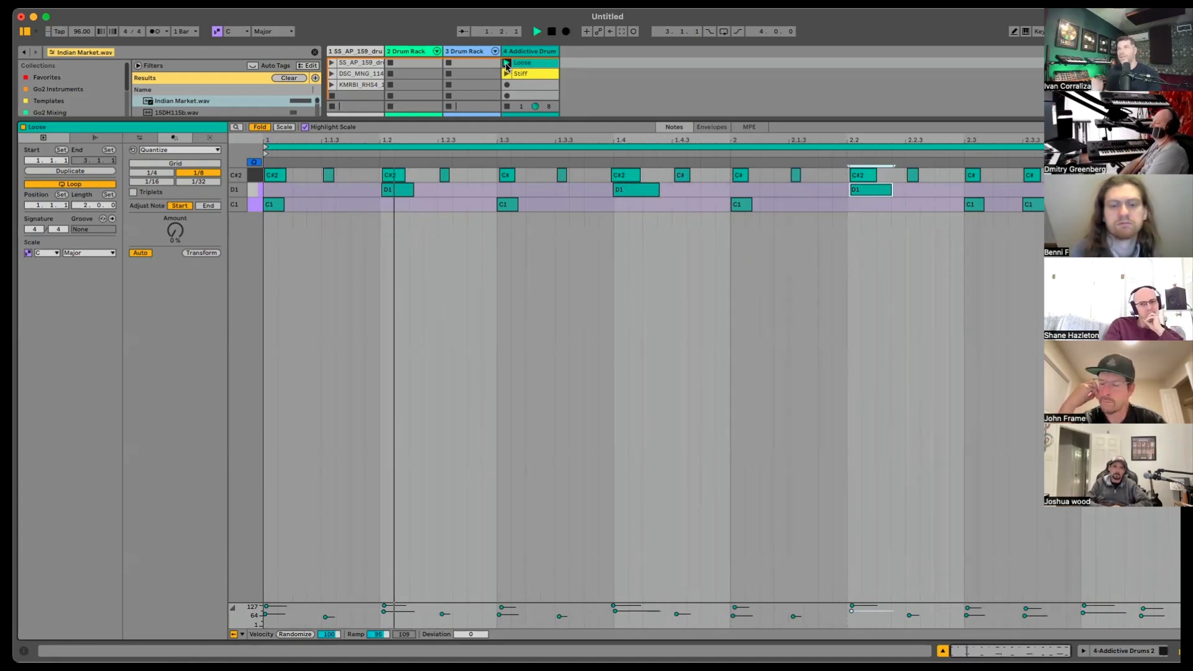
{"action": "left_click", "coordinate": [506, 73]}
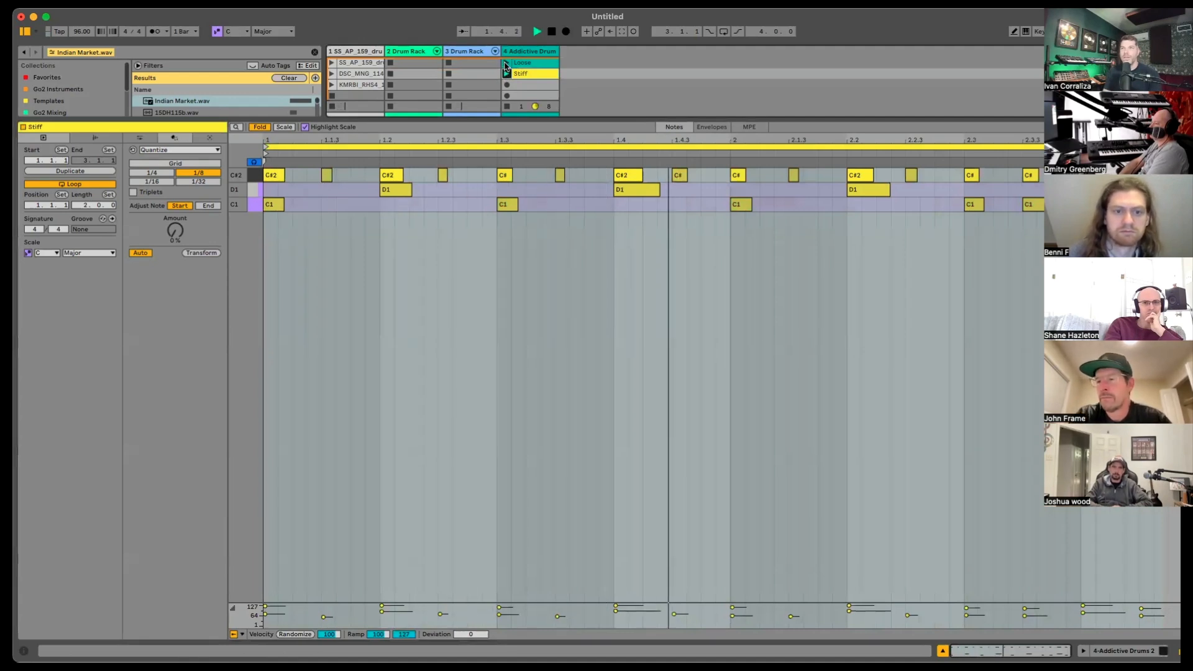
{"action": "left_click", "coordinate": [507, 63]}
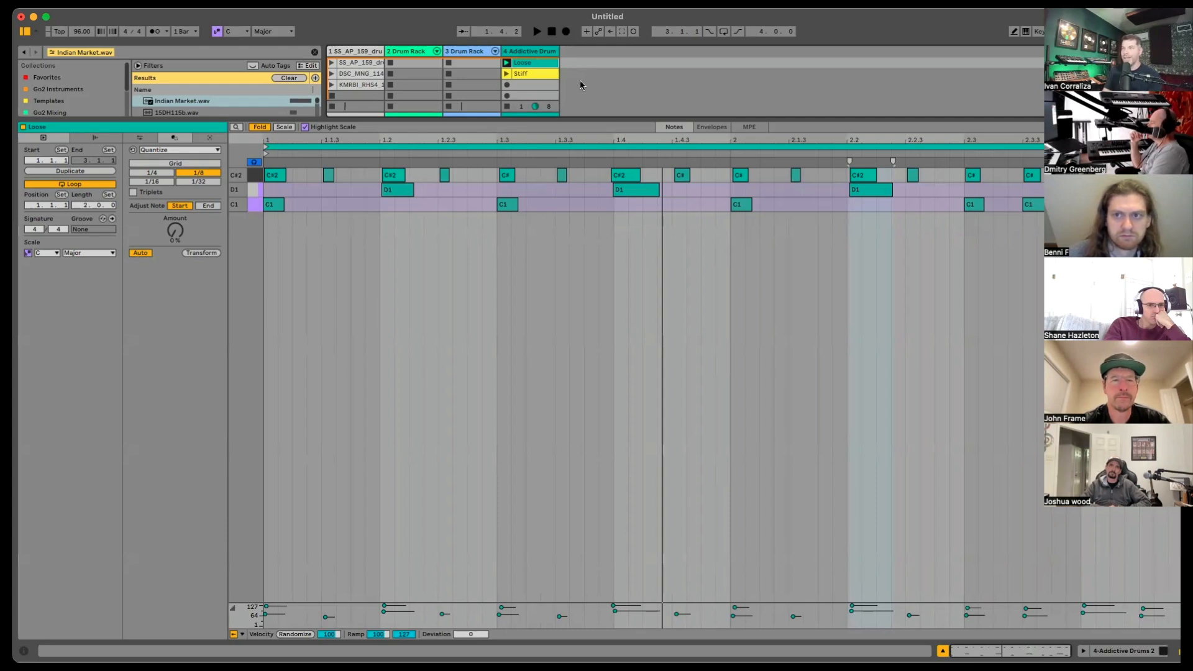
Step: Select all C#2 notes in the Loose clip and enlarge the velocity lane
{"action": "left_click", "coordinate": [255, 178]}
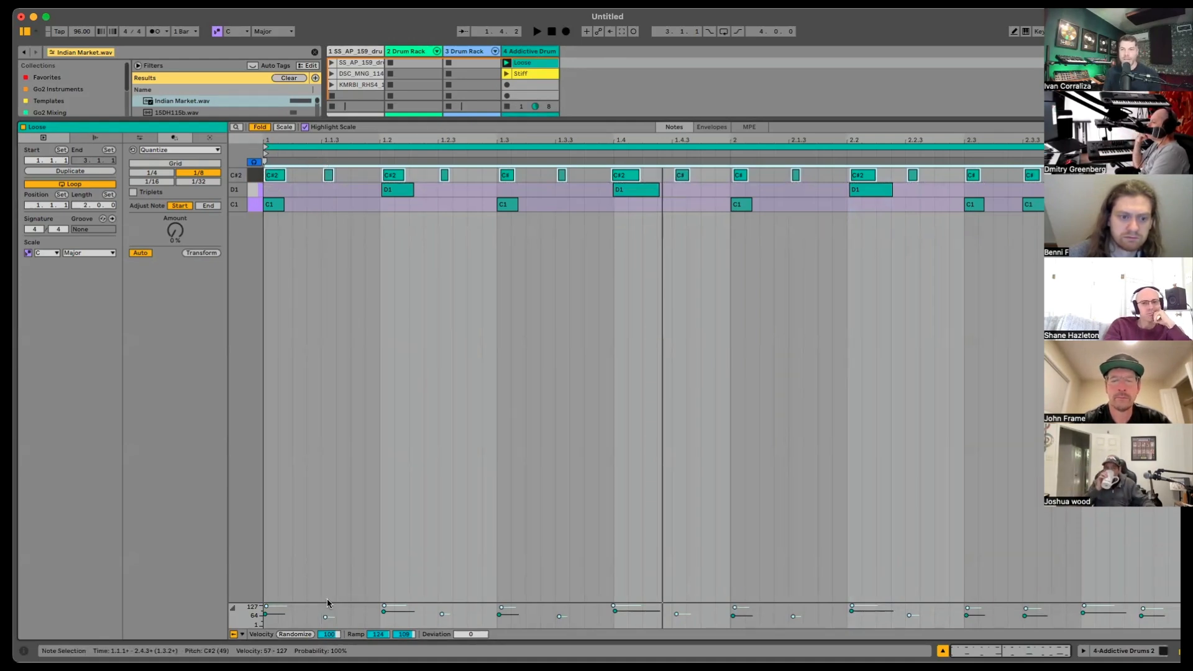
{"action": "left_click_drag", "start_coordinate": [326, 603], "coordinate": [333, 456]}
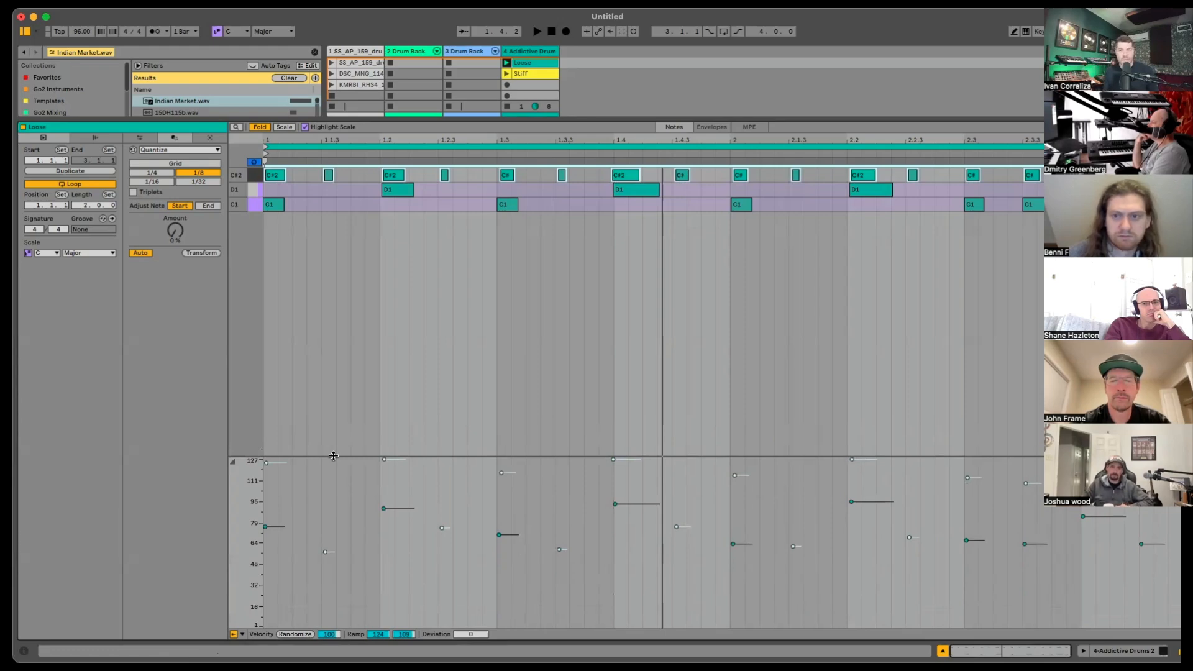
Step: Open the Addictive Drums 2 plug-in window to view the loaded kit, and close it again
{"action": "key", "text": "shift+Tab"}
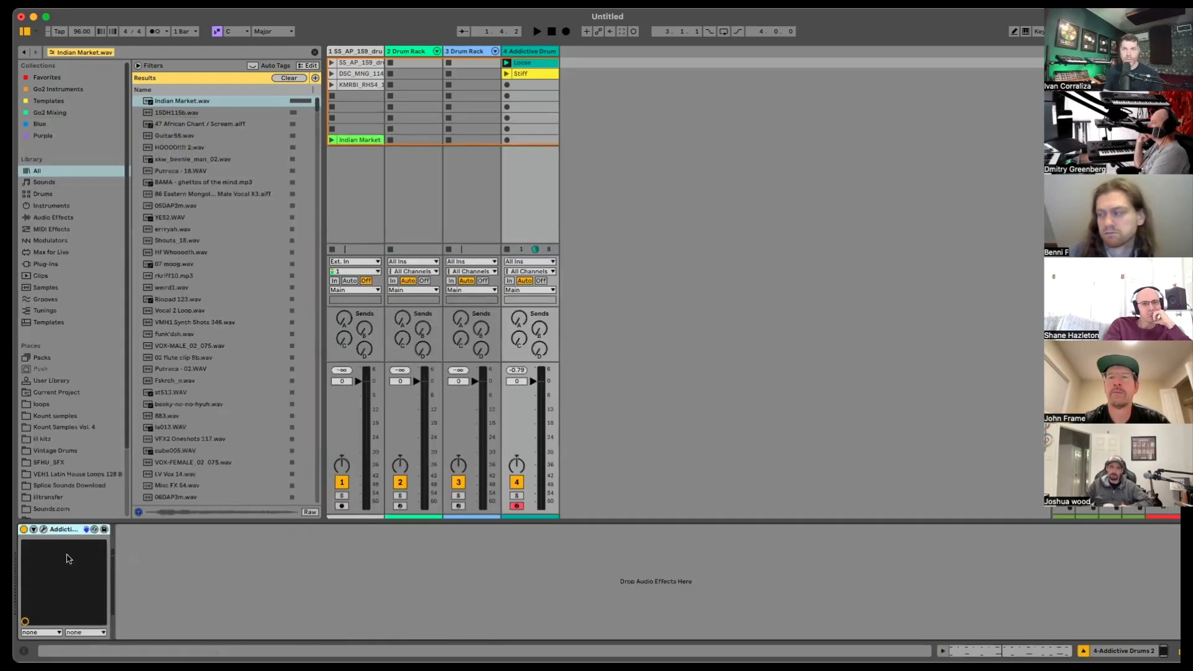
{"action": "left_click", "coordinate": [44, 530]}
{"action": "left_click_drag", "start_coordinate": [600, 80], "coordinate": [381, 88]}
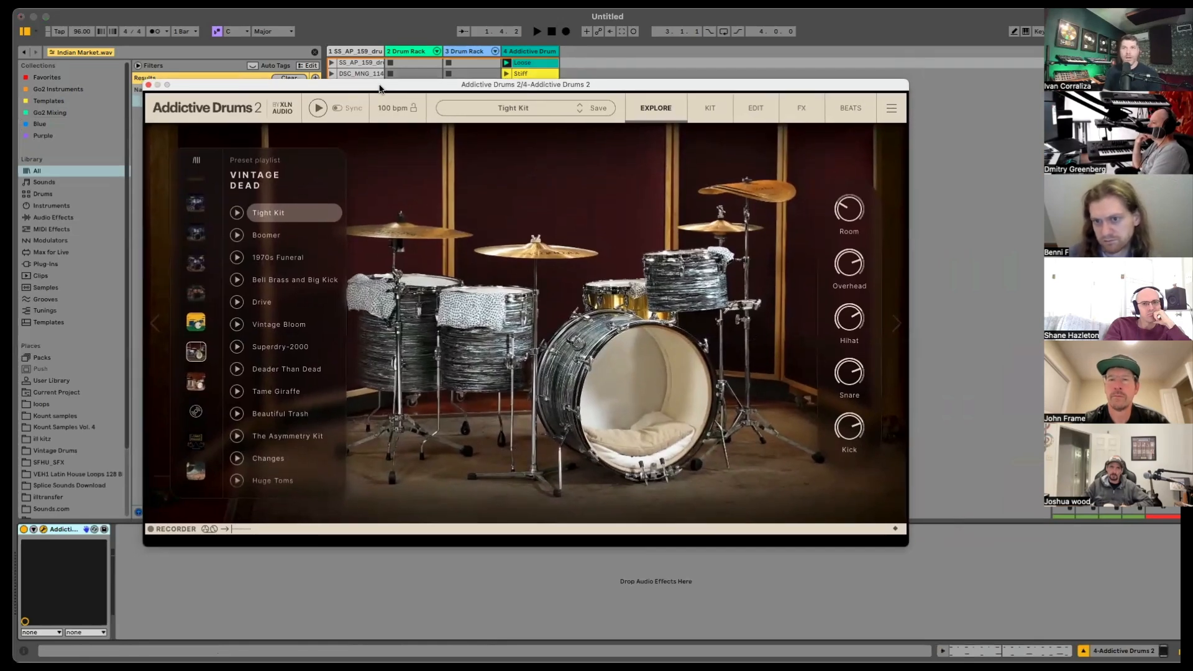
{"action": "left_click", "coordinate": [149, 86]}
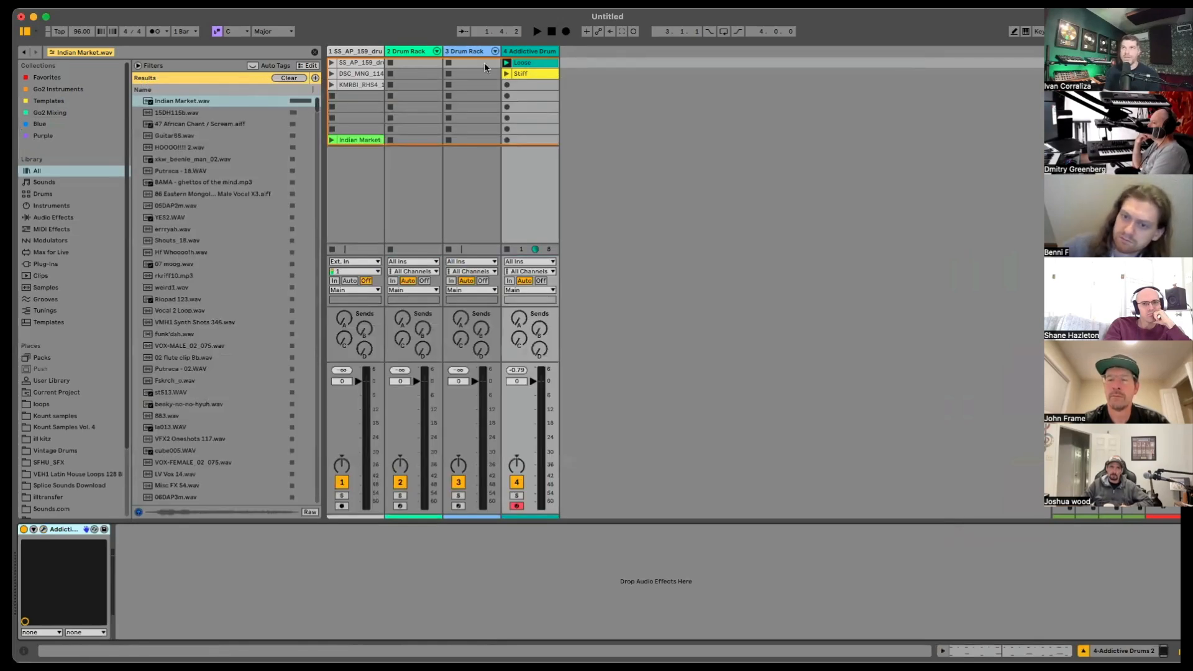
Step: Reopen the Loose clip's notes and raise the velocities of the whole C#2 row to the maximum
{"action": "double_click", "coordinate": [534, 62]}
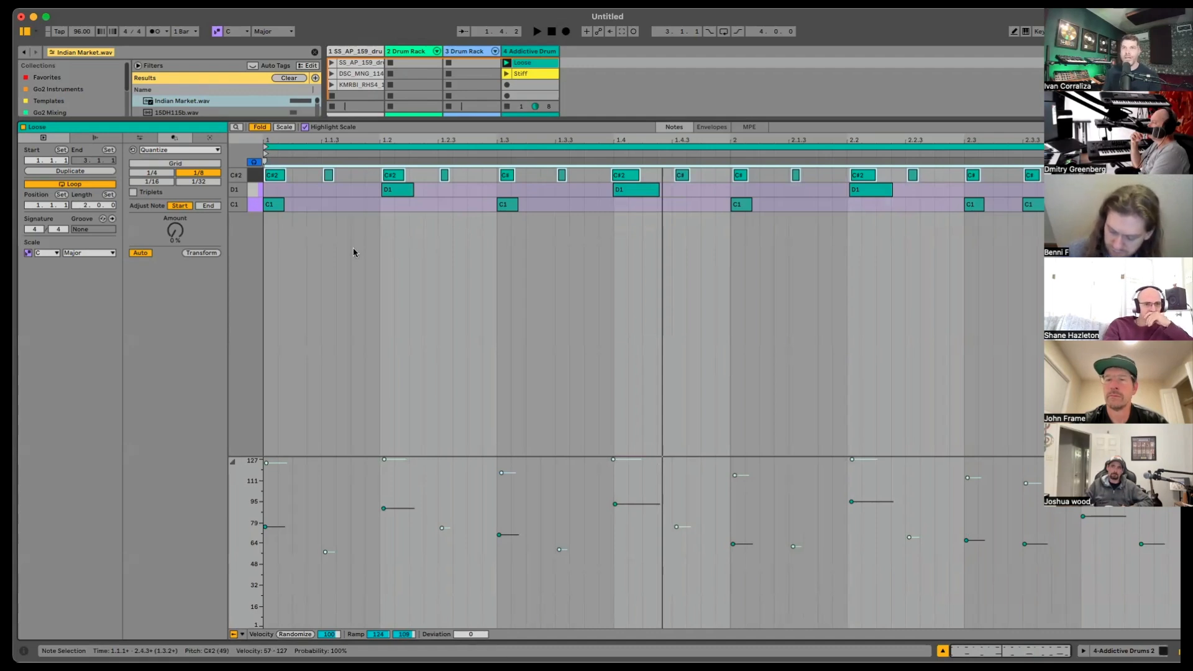
{"action": "left_click", "coordinate": [258, 177]}
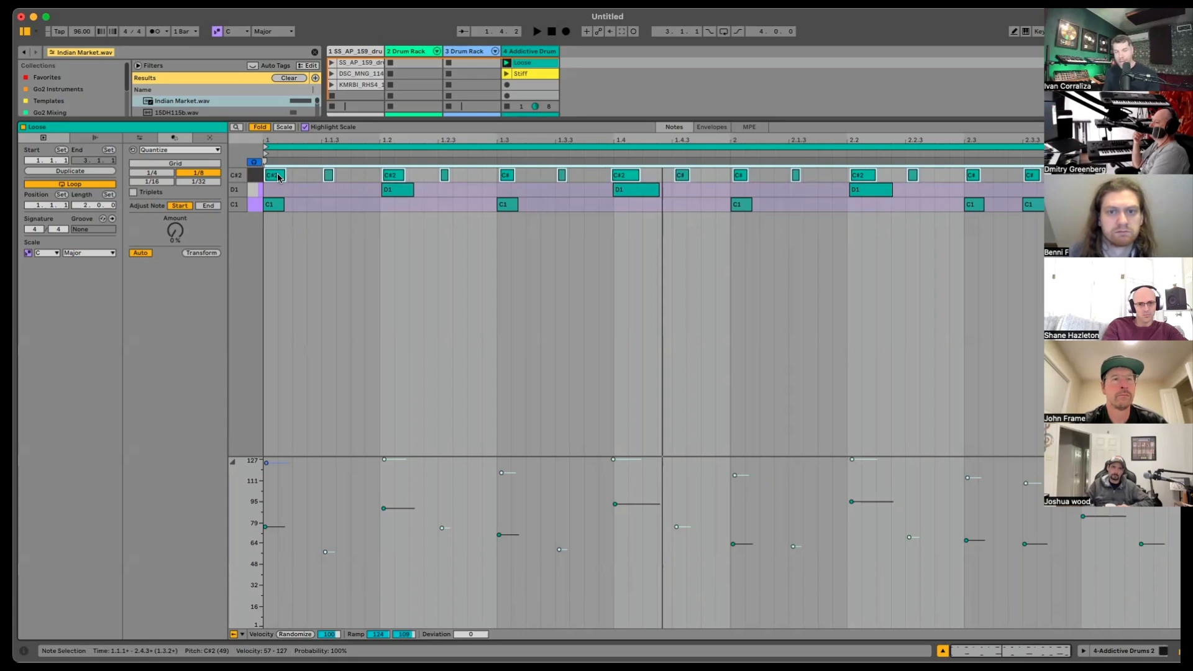
{"action": "left_click_drag", "start_coordinate": [278, 174], "coordinate": [278, 133]}
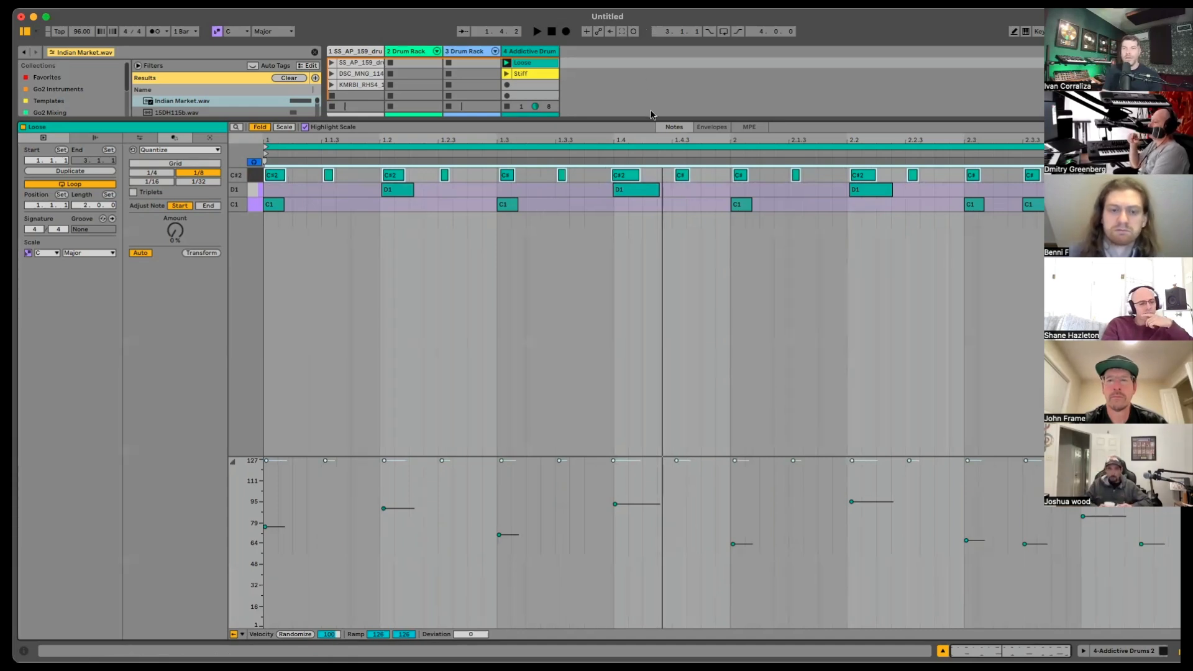
Step: Play the Loose clip from 1.1.1 to hear the C#2 row at uniform velocity
{"action": "left_click", "coordinate": [643, 217]}
{"action": "left_click", "coordinate": [265, 249]}
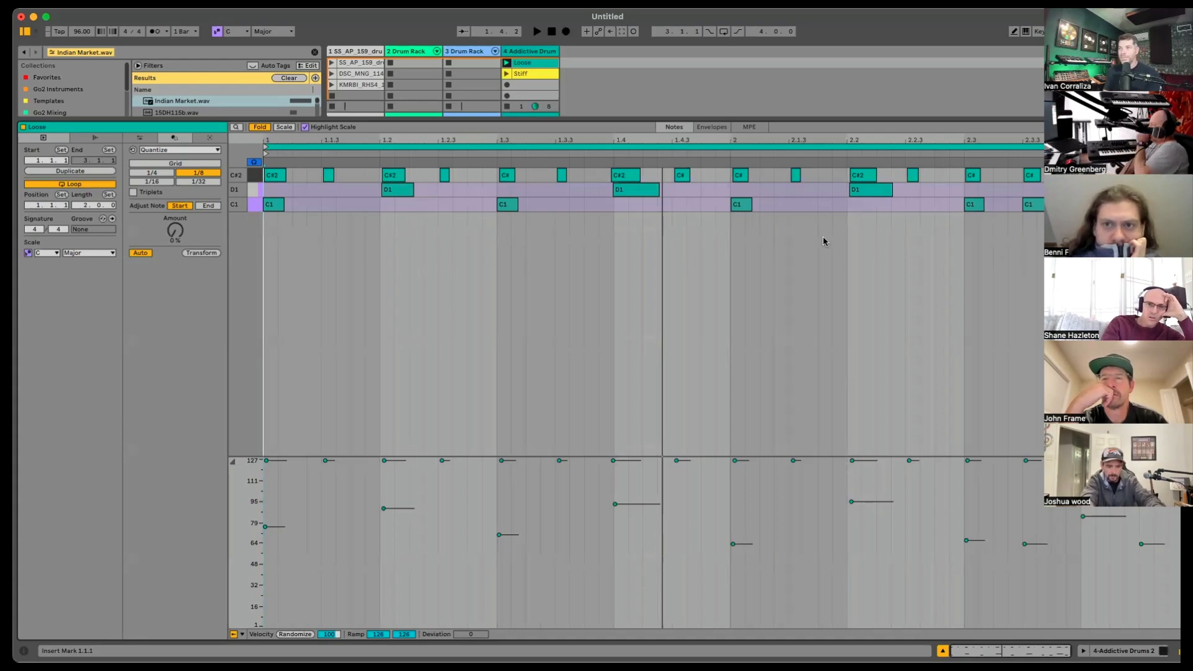
{"action": "left_click", "coordinate": [255, 175]}
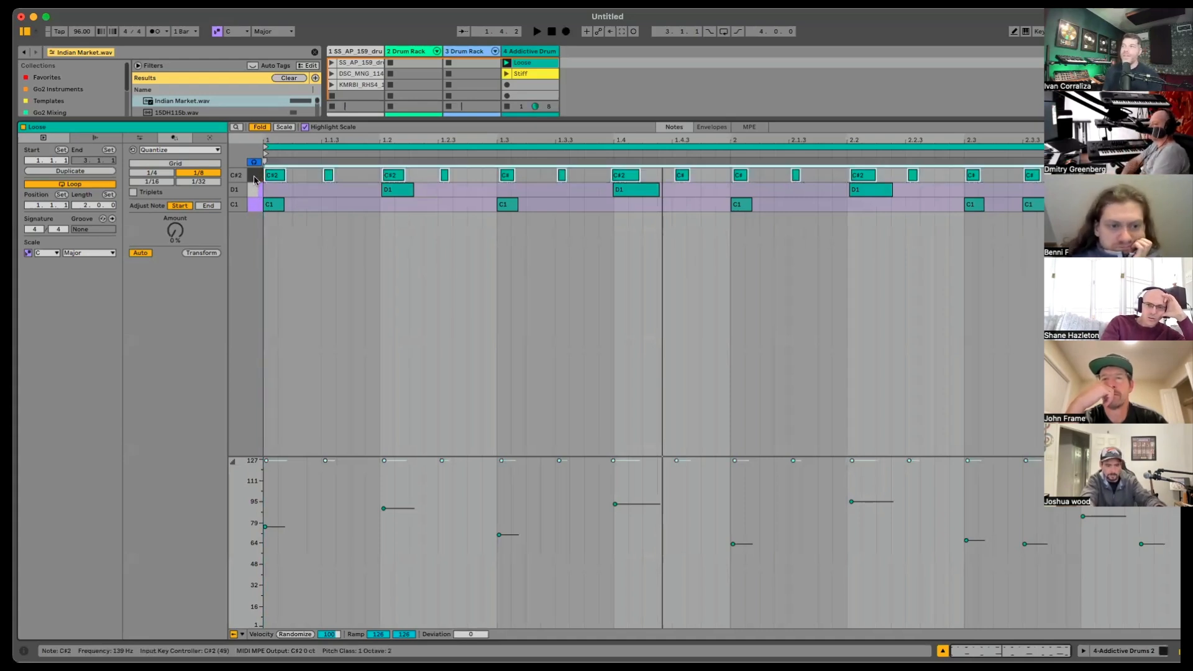
{"action": "key", "text": "space"}
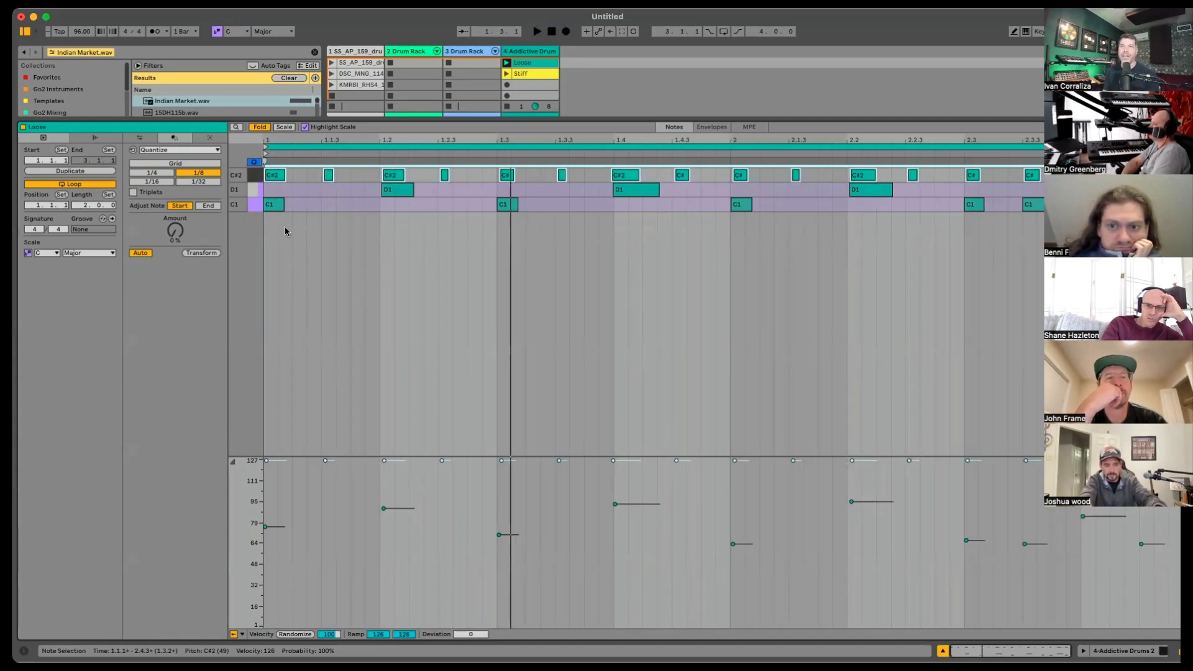
Step: Lower the Loose clip's first C#2 note to velocity 89 and the second C#2 note, at 1.1.3, to about 54
{"action": "left_click", "coordinate": [304, 228]}
{"action": "left_click", "coordinate": [283, 177]}
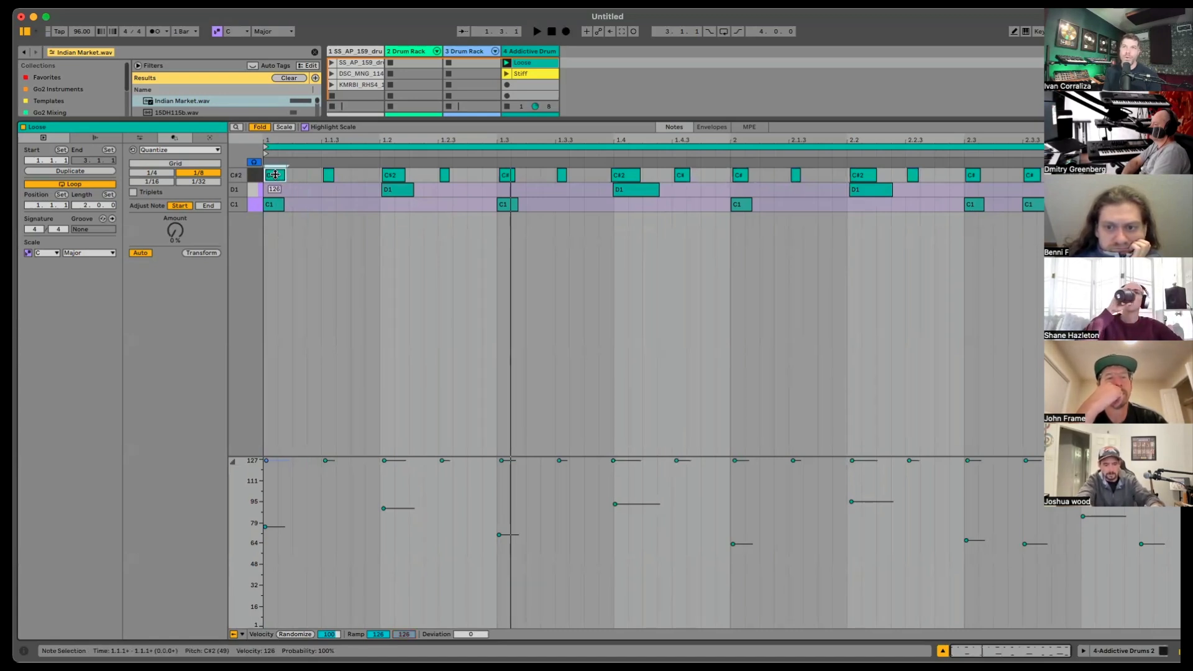
{"action": "mouse_move", "coordinate": [276, 175]}
{"action": "left_mouse_down"}
{"action": "mouse_move", "coordinate": [275, 242]}
{"action": "mouse_move", "coordinate": [275, 198]}
{"action": "left_mouse_up"}
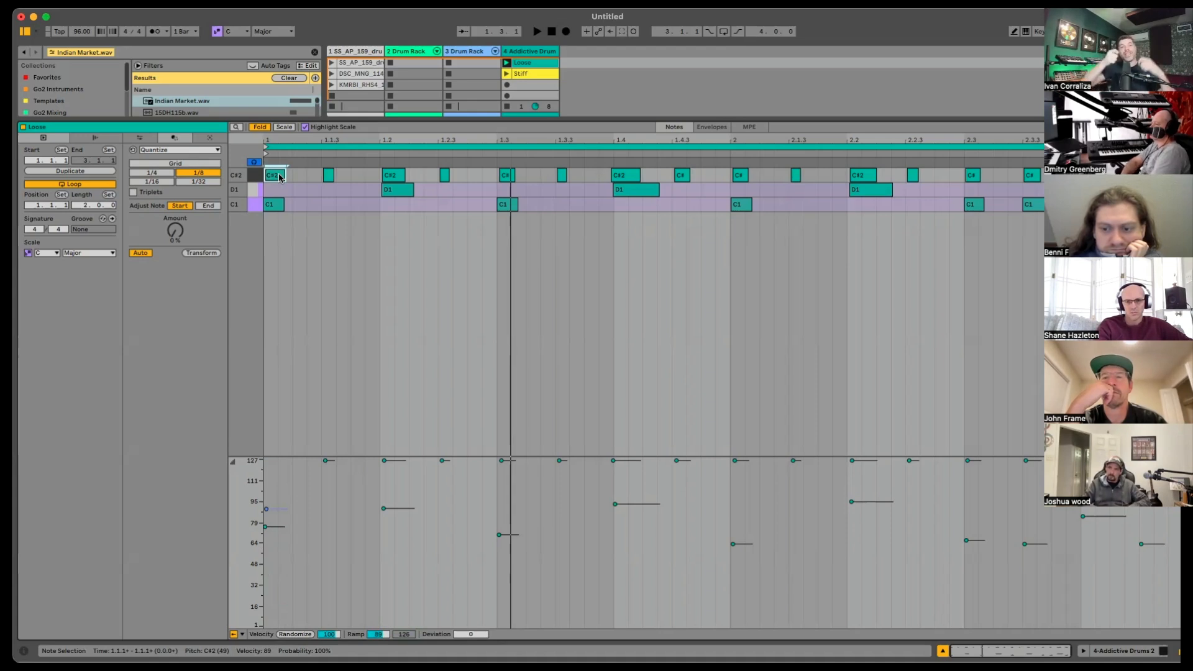
{"action": "left_click", "coordinate": [329, 175]}
{"action": "left_click_drag", "start_coordinate": [329, 173], "coordinate": [328, 219]}
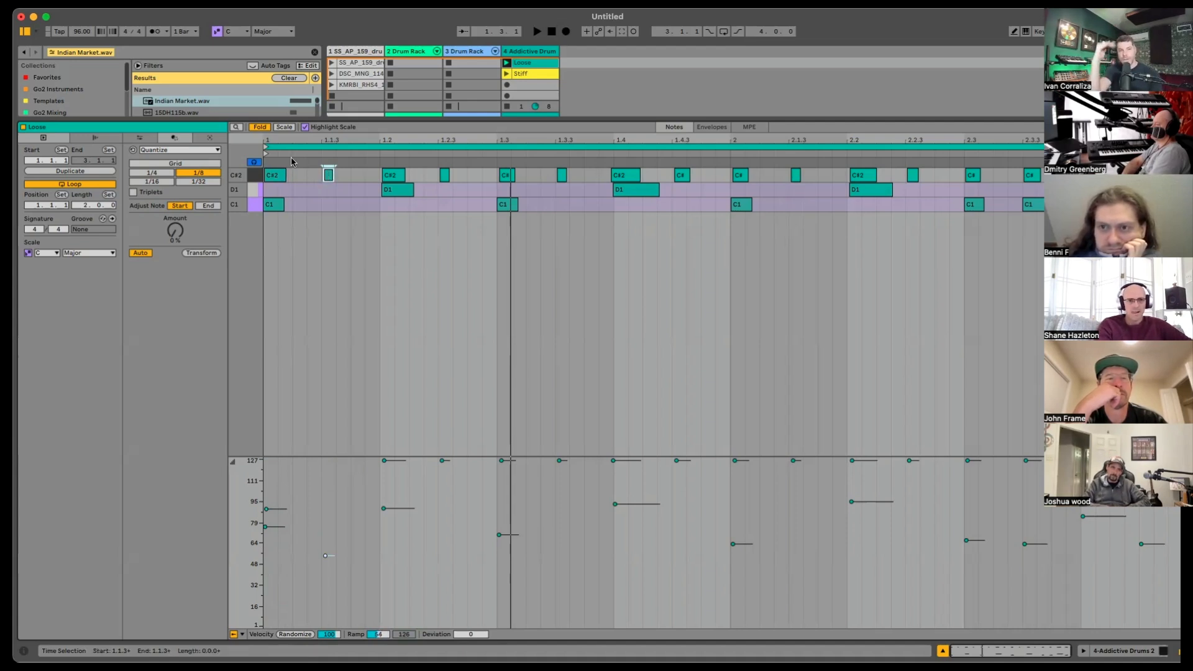
Step: Delete the C#2 notes from beat 1.3 onward and keep the first four with alternating accents ranging from velocity 97 to 29
{"action": "left_click_drag", "start_coordinate": [276, 176], "coordinate": [1049, 179]}
{"action": "left_click", "coordinate": [446, 175]}
{"action": "key", "text": "Delete"}
{"action": "left_click_drag", "start_coordinate": [493, 173], "coordinate": [276, 175]}
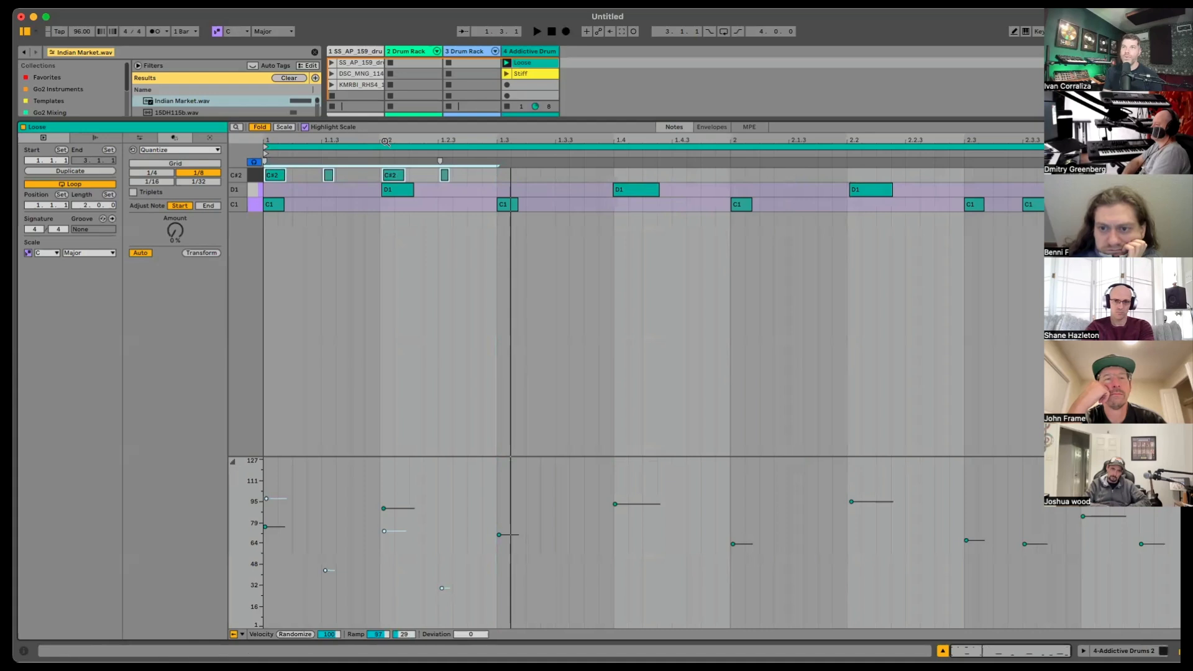
Step: Duplicate the four-note C#2 group three times to fill both bars of the Loose clip
{"action": "key", "text": "super+d"}
{"action": "key", "text": "super+d"}
{"action": "key", "text": "super+d"}
{"action": "left_click", "coordinate": [555, 218]}
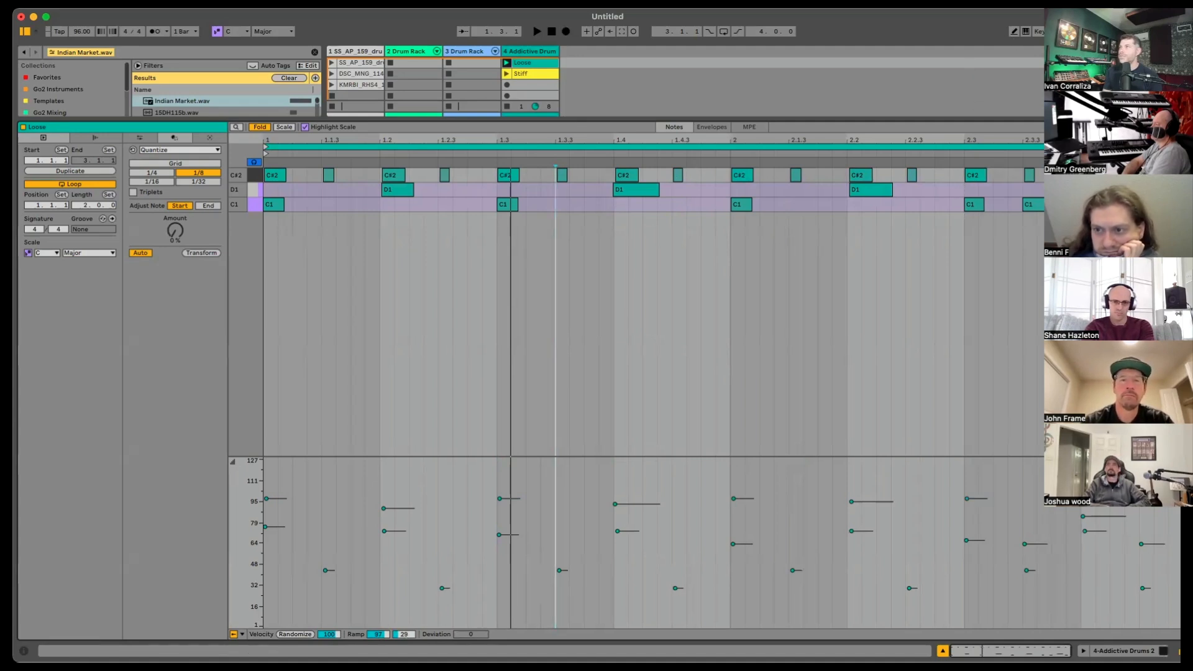
Step: Enlarge the mixer area above the clip editor and reopen the Loose clip's notes
{"action": "left_click", "coordinate": [695, 117]}
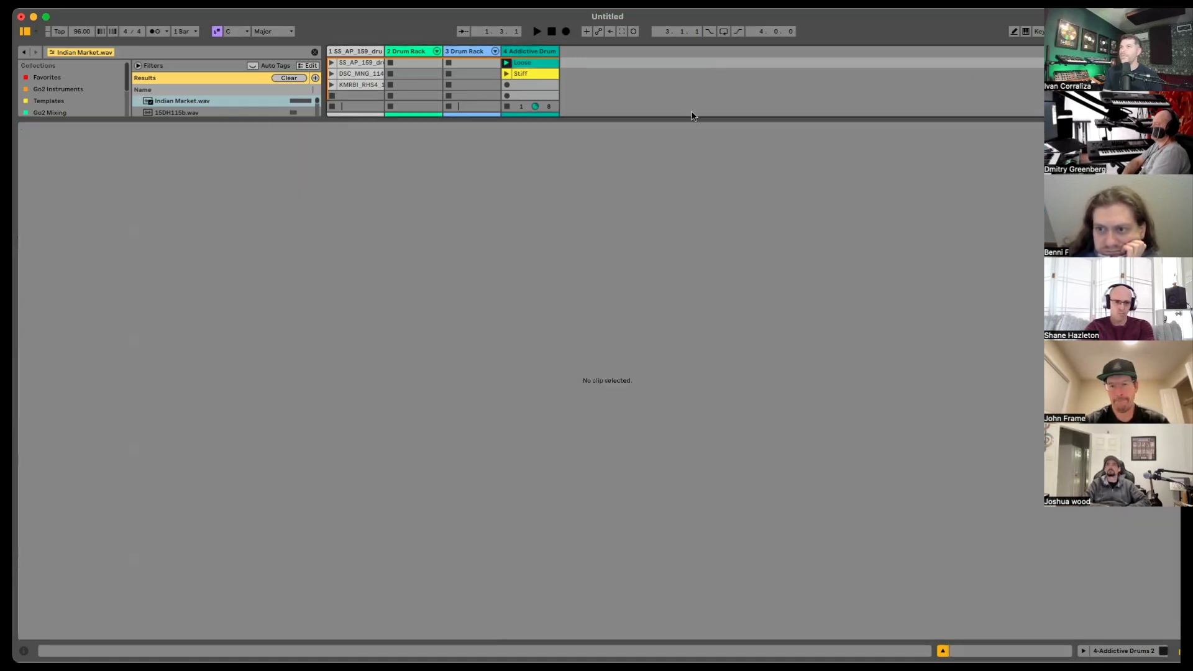
{"action": "left_click_drag", "start_coordinate": [607, 116], "coordinate": [570, 163]}
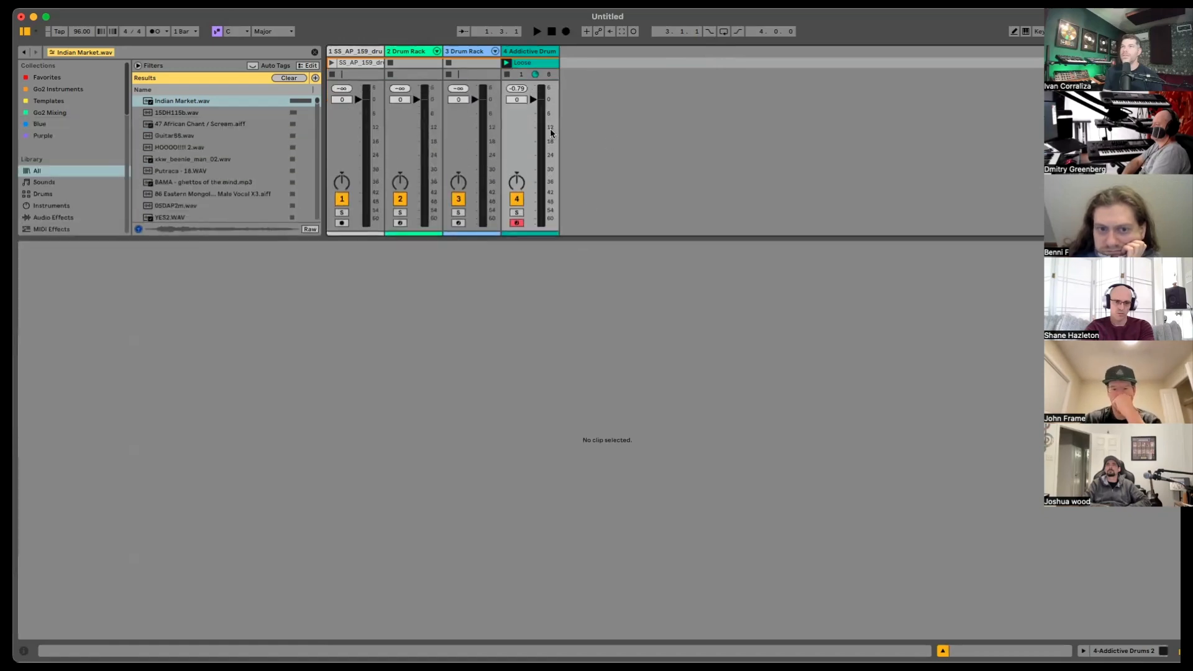
{"action": "left_click", "coordinate": [528, 62]}
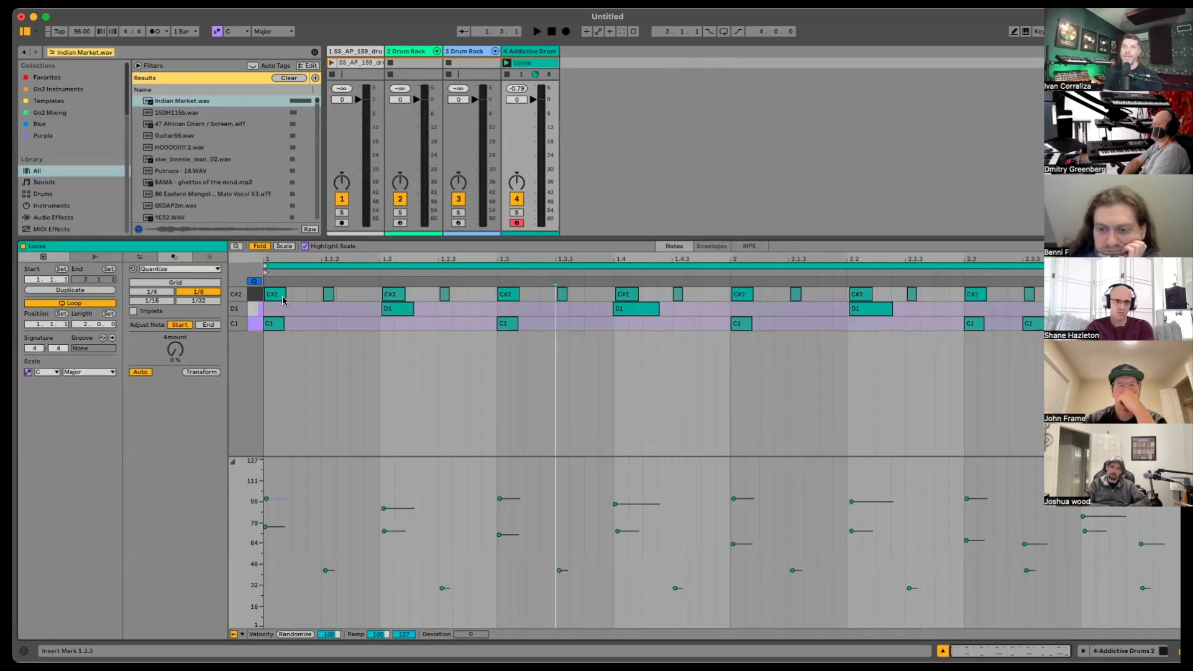
Step: Select the whole C#2 row and play the Loose clip to hear its accented velocities
{"action": "left_click", "coordinate": [261, 294]}
{"action": "key", "text": "space"}
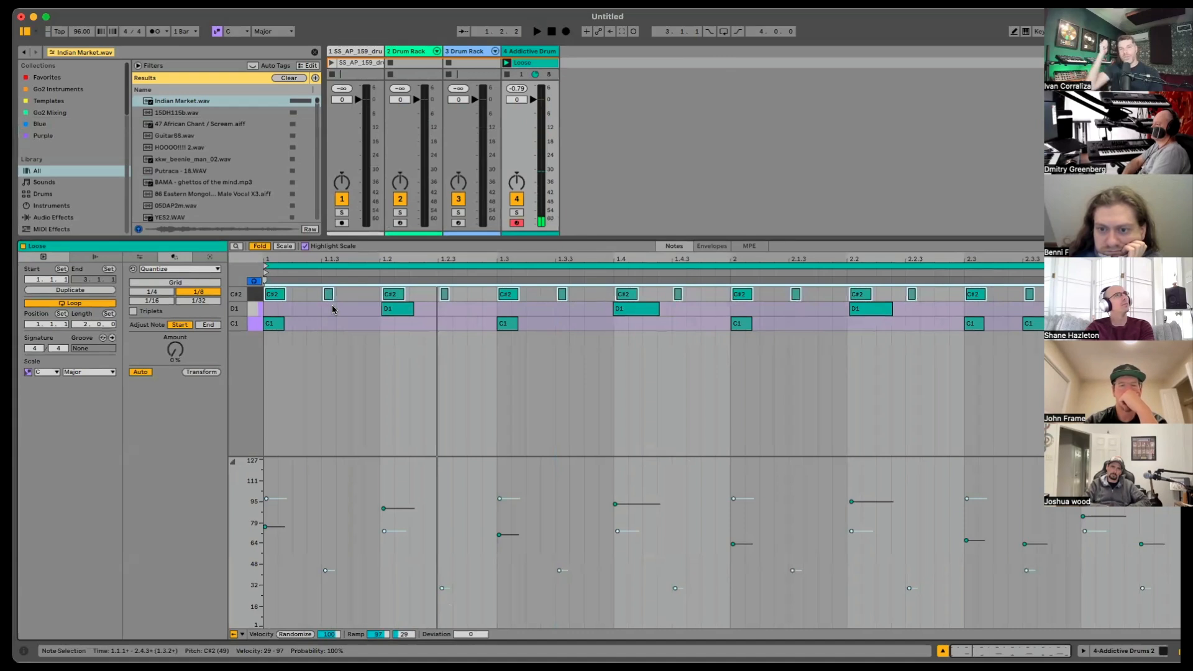
{"action": "key", "text": "space"}
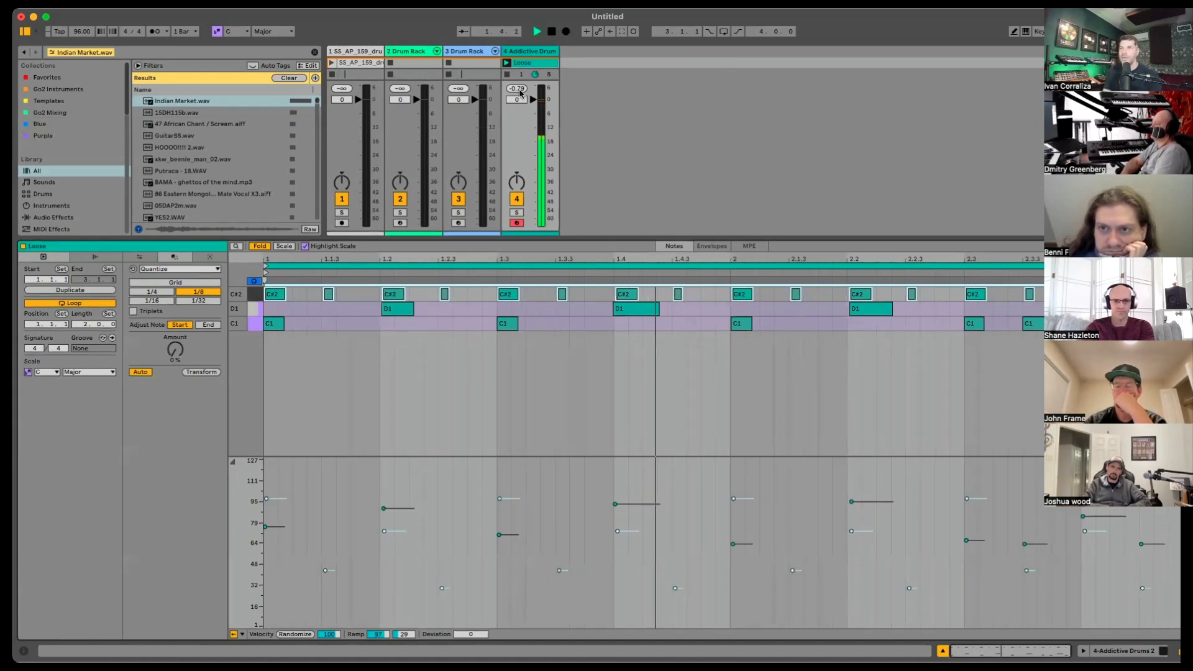
Step: Open the Stiff clip, raise the velocities of all its notes together, and play it
{"action": "key", "text": "shift+Tab"}
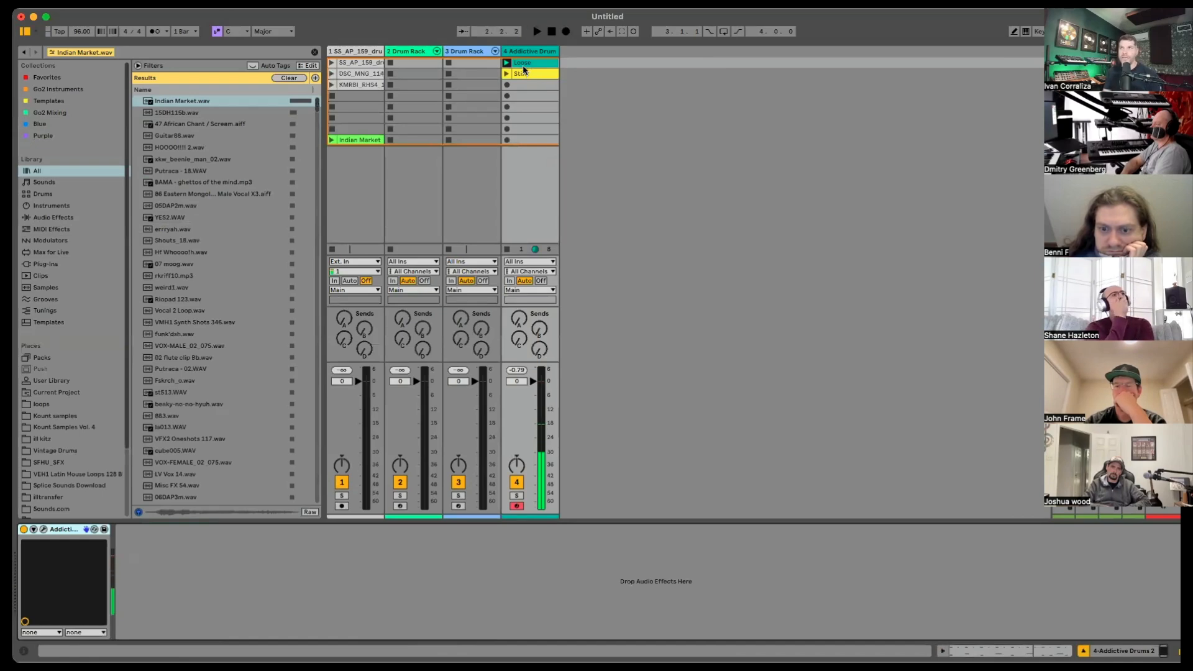
{"action": "double_click", "coordinate": [525, 74]}
{"action": "key", "text": "super+a"}
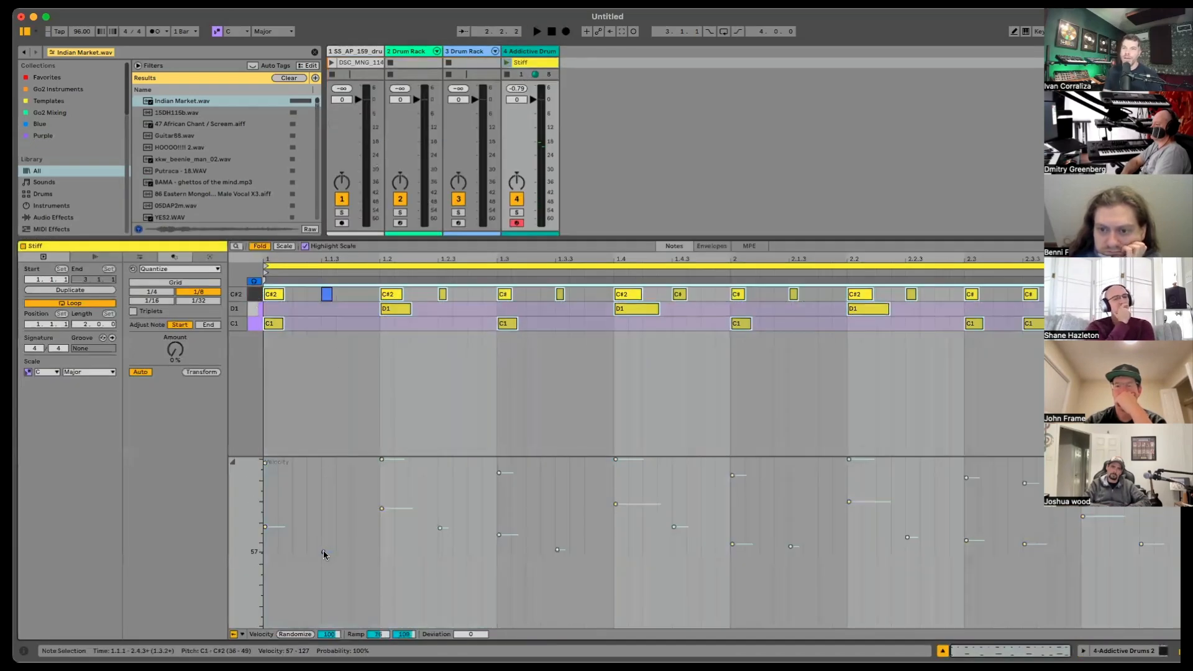
{"action": "left_click_drag", "start_coordinate": [269, 292], "coordinate": [269, 272]}
{"action": "left_click", "coordinate": [507, 62]}
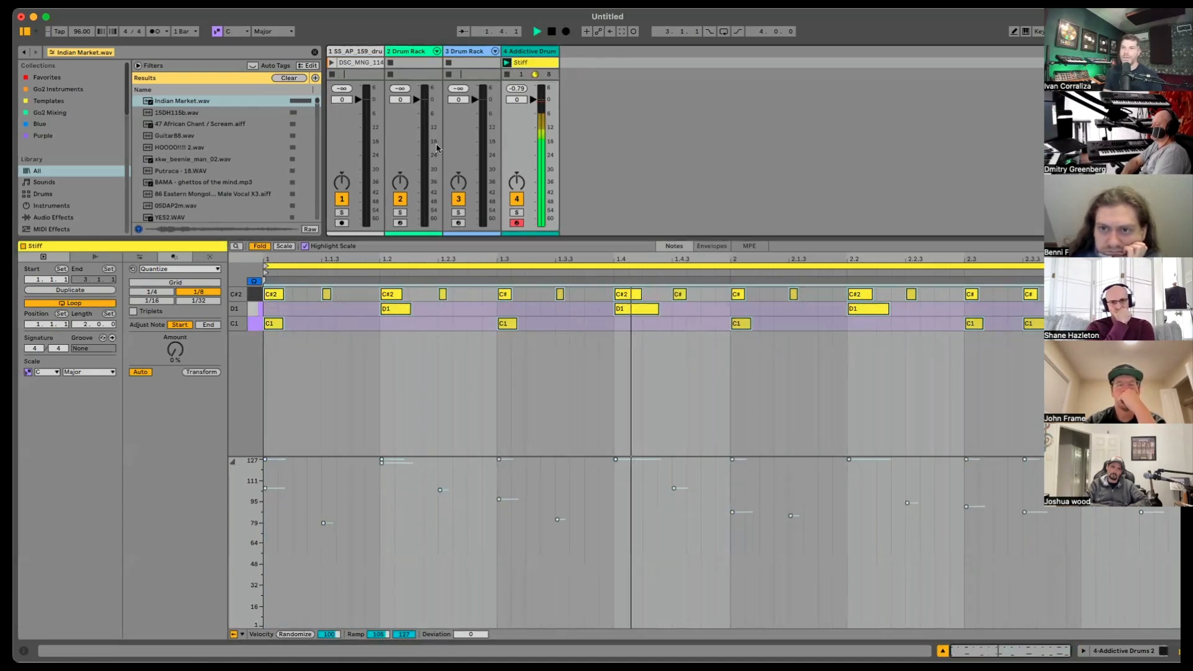
{"action": "key", "text": "space"}
Step: Flatten the Stiff clip's C#2 row to velocity 113 and lower the D1 row and the C1 row, C1 to between 69 and 84
{"action": "left_click", "coordinate": [254, 292]}
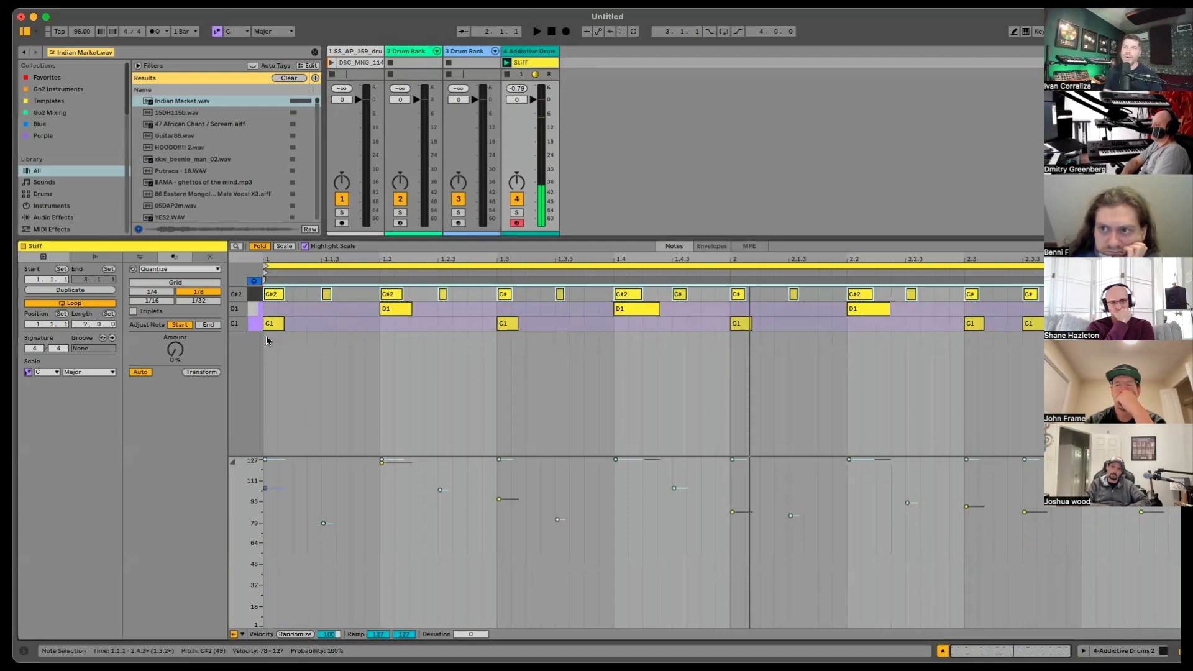
{"action": "mouse_move", "coordinate": [274, 293]}
{"action": "left_mouse_down"}
{"action": "mouse_move", "coordinate": [274, 263]}
{"action": "mouse_move", "coordinate": [274, 273]}
{"action": "left_mouse_up"}
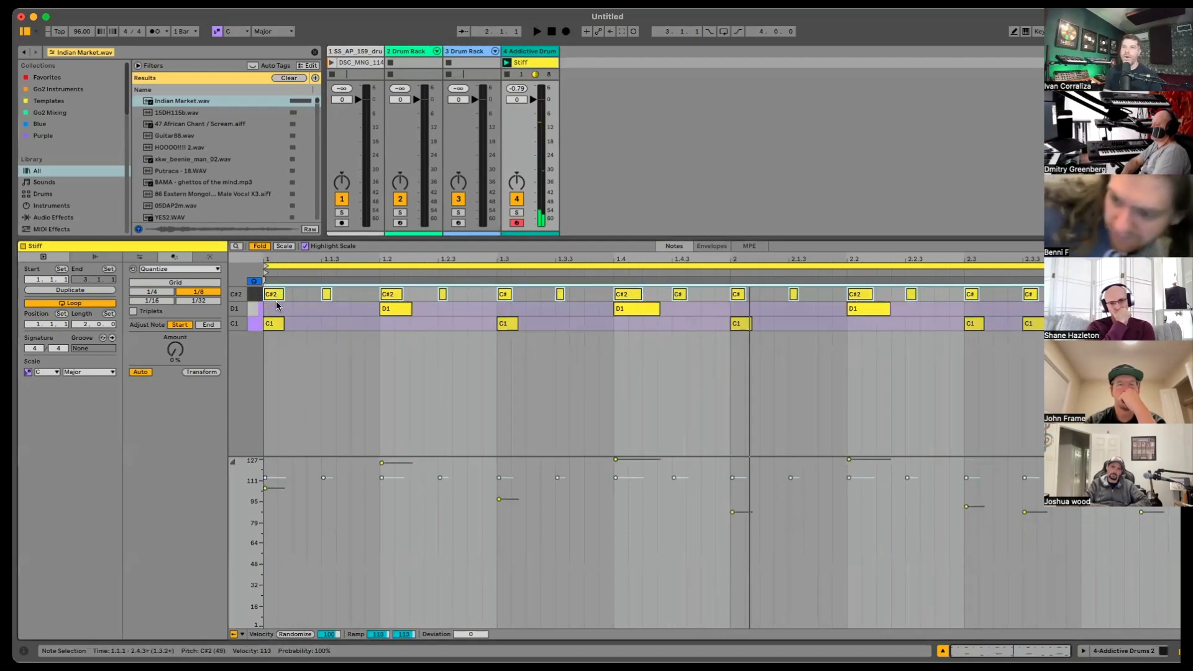
{"action": "left_click", "coordinate": [257, 310]}
{"action": "left_click_drag", "start_coordinate": [386, 307], "coordinate": [385, 324]}
{"action": "left_click", "coordinate": [254, 323]}
{"action": "mouse_move", "coordinate": [269, 320]}
{"action": "left_mouse_down"}
{"action": "mouse_move", "coordinate": [269, 336]}
{"action": "mouse_move", "coordinate": [277, 324]}
{"action": "left_mouse_up"}
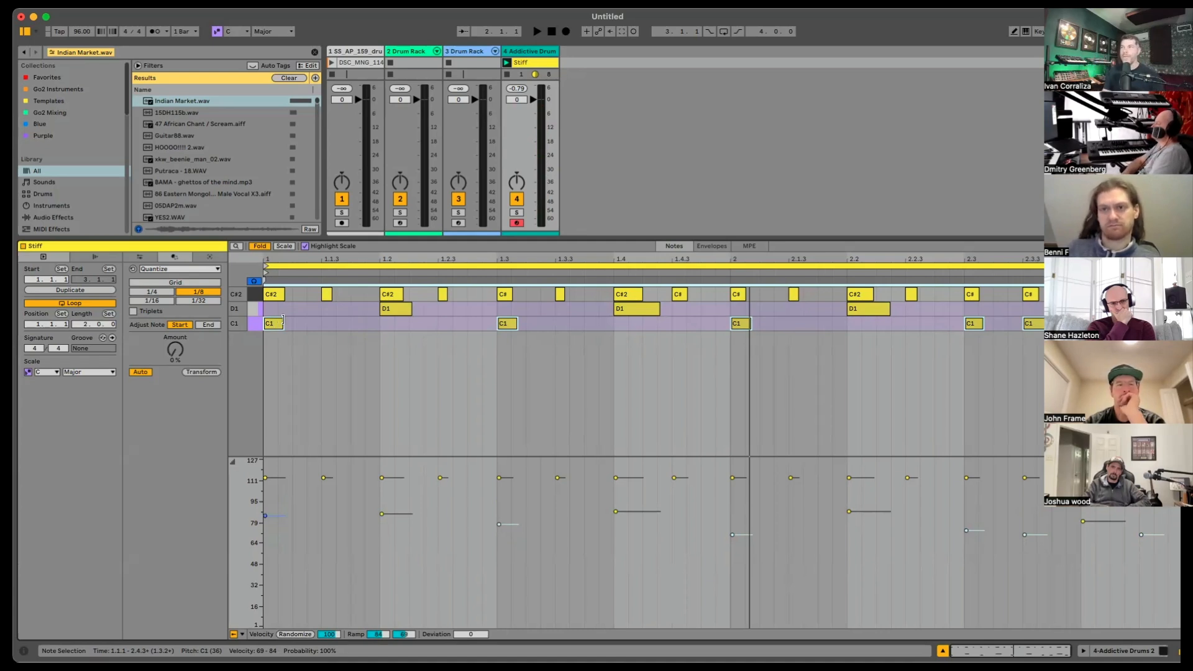
Step: Play the Stiff clip followed by the Loose clip to compare them, and open the Loose clip's notes
{"action": "key", "text": "shift+Tab"}
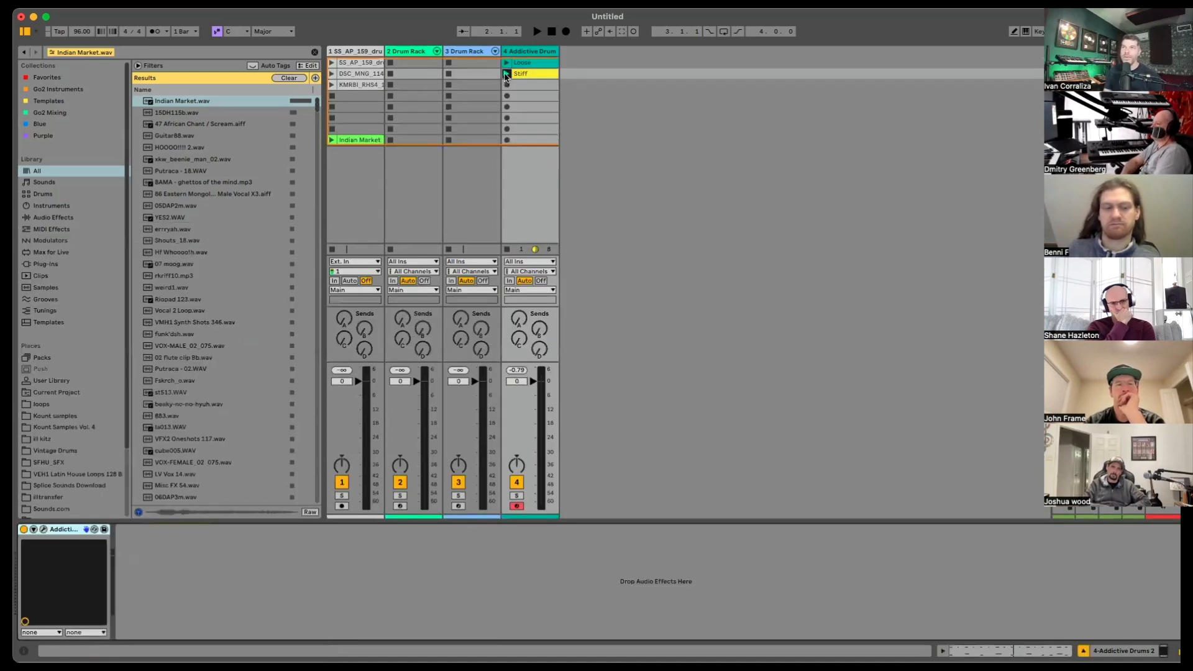
{"action": "left_click", "coordinate": [506, 74]}
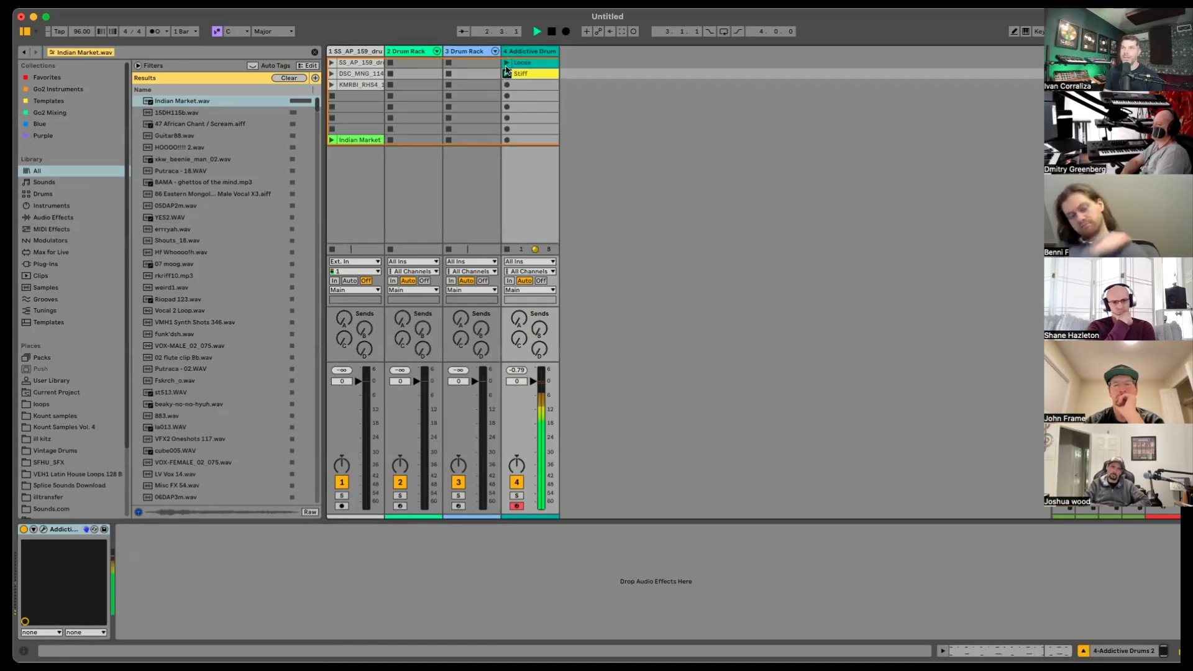
{"action": "left_click", "coordinate": [506, 64]}
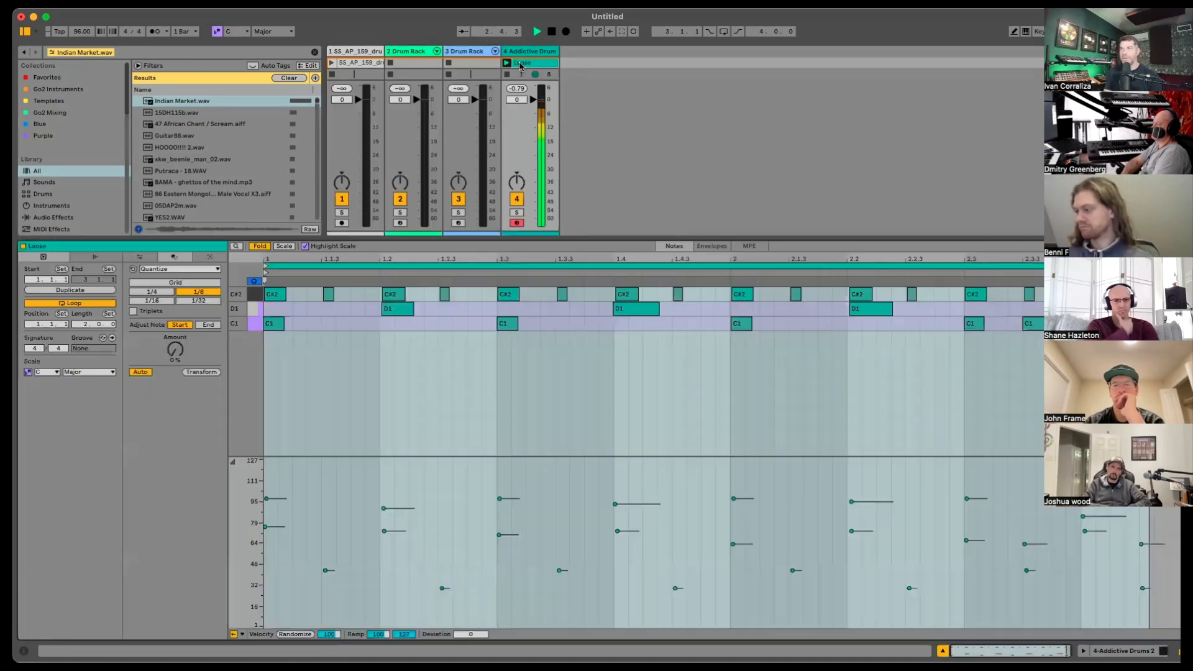
{"action": "double_click", "coordinate": [521, 64]}
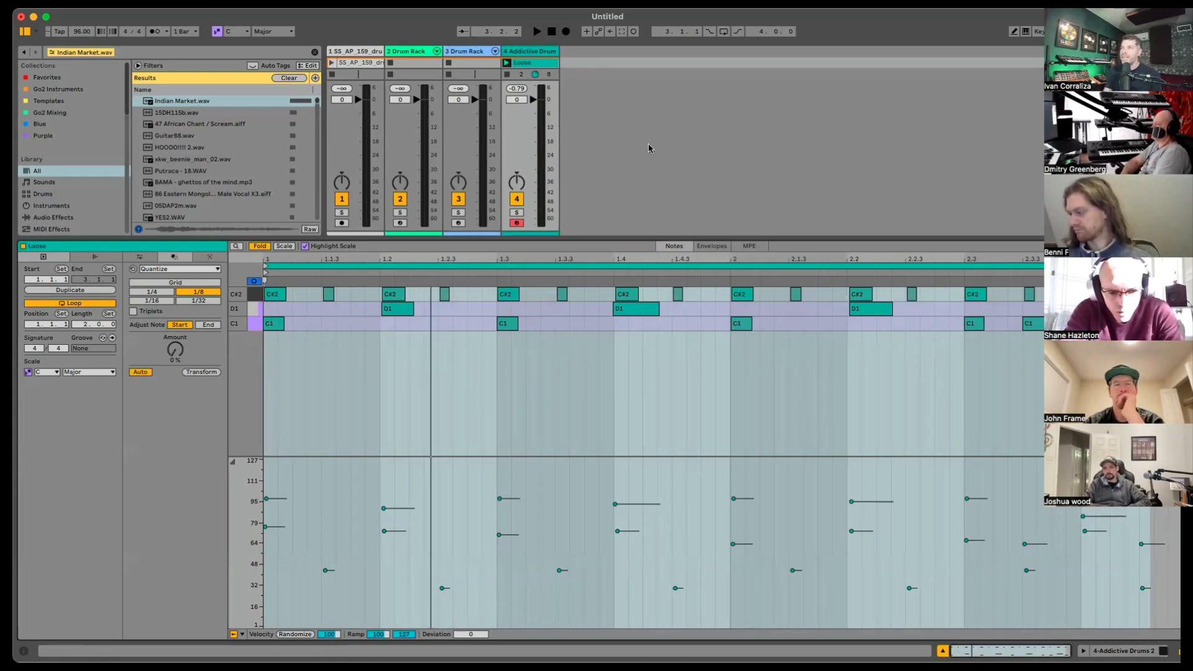
{"action": "left_click", "coordinate": [849, 282]}
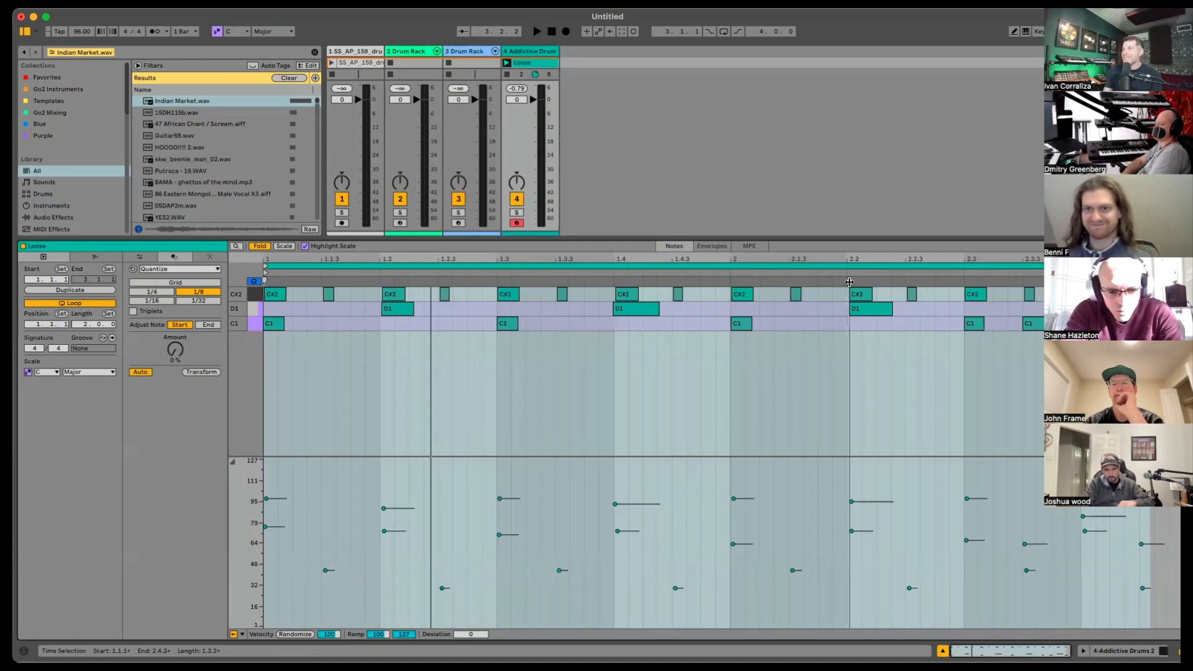
{"action": "left_click", "coordinate": [1017, 229]}
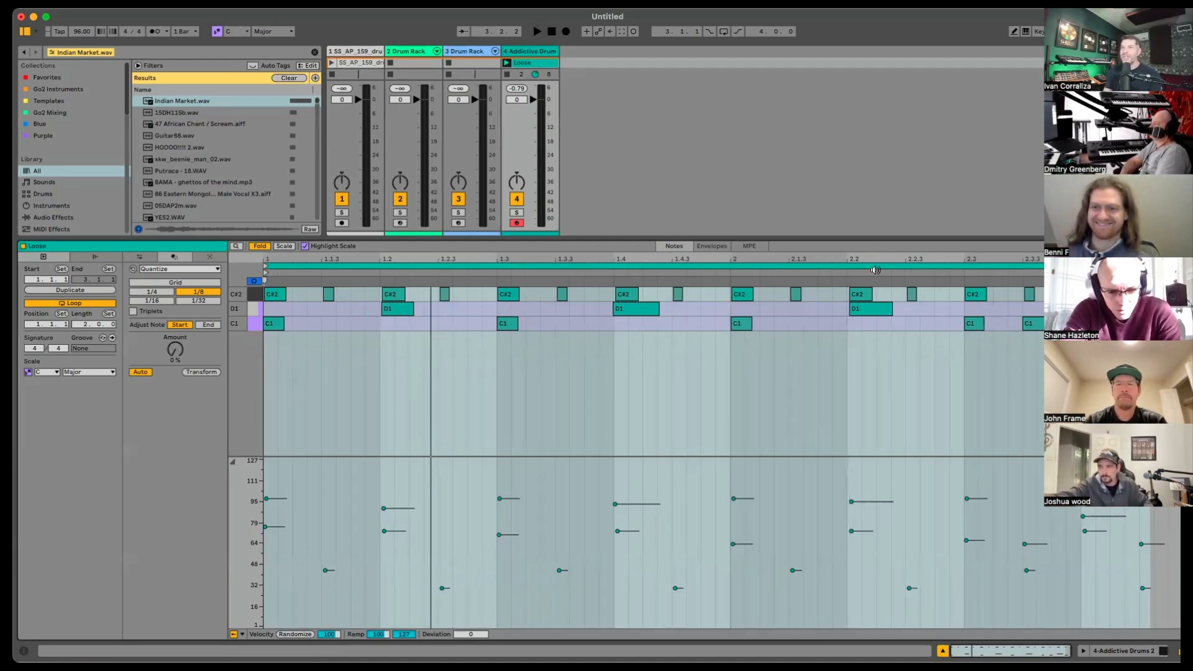
Step: Return to the clip grid and launch Stiff and Loose in turn to compare their feel again
{"action": "key", "text": "shift+Tab"}
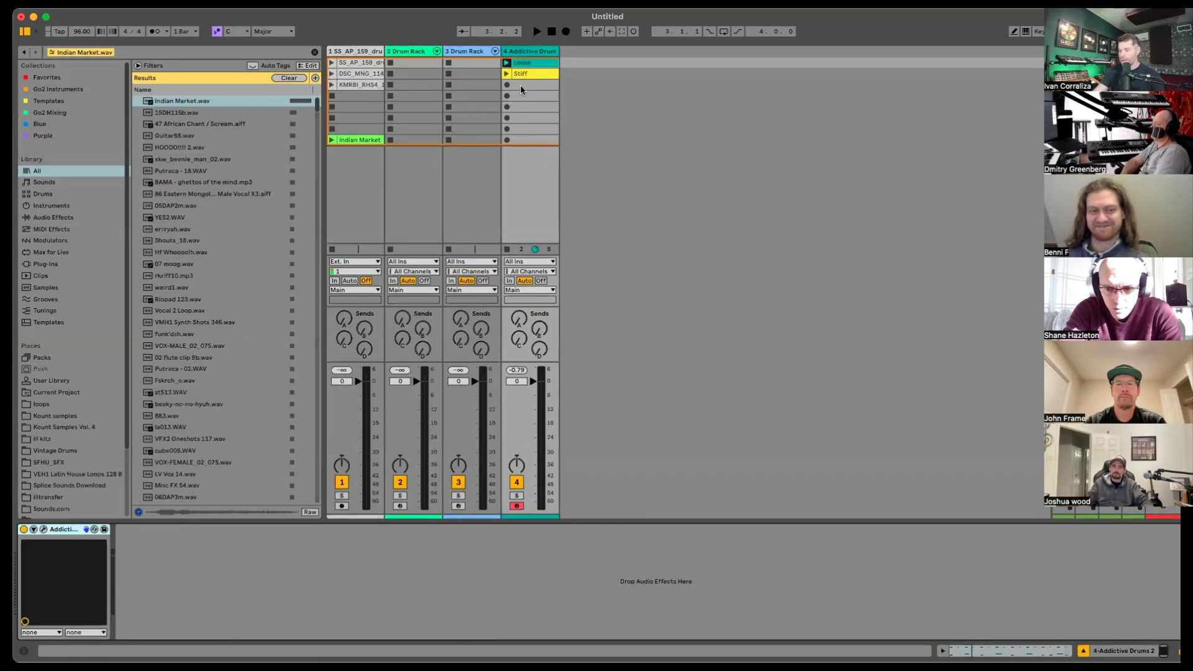
{"action": "key", "text": "Down"}
{"action": "key", "text": "Return"}
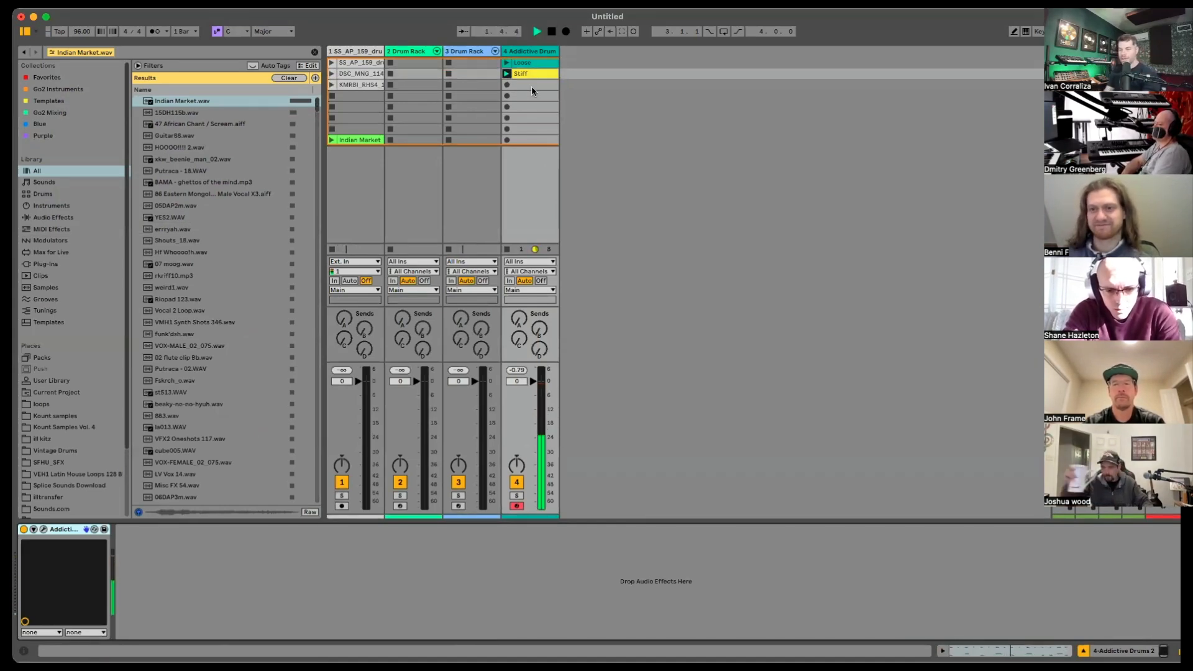
{"action": "key", "text": "Up"}
{"action": "key", "text": "Return"}
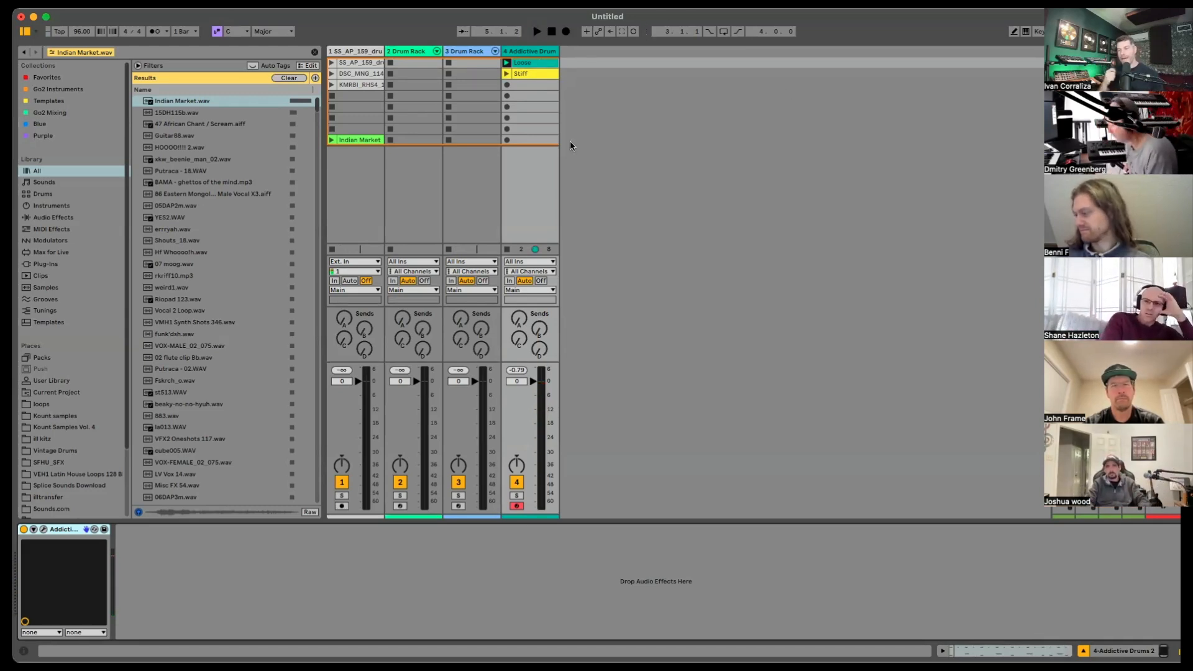
Step: Raise the Loose clip's C#2 row slightly to velocities of 30 to 100 and fine-tune the first C1 note's velocity
{"action": "double_click", "coordinate": [532, 63]}
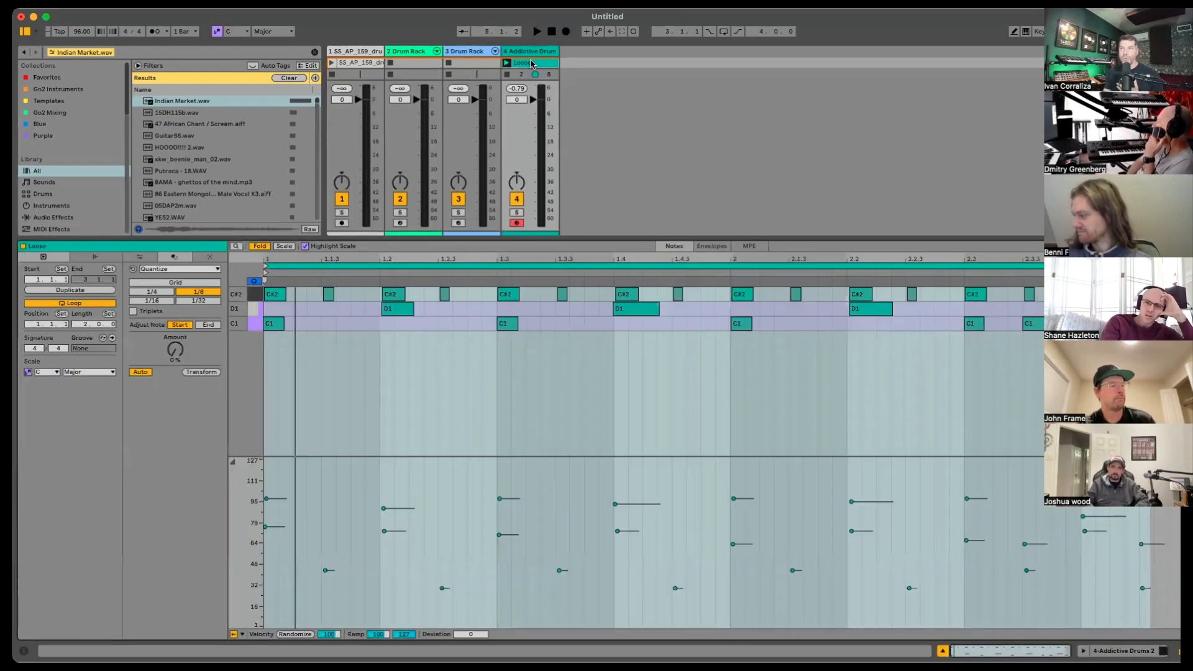
{"action": "left_click", "coordinate": [259, 298]}
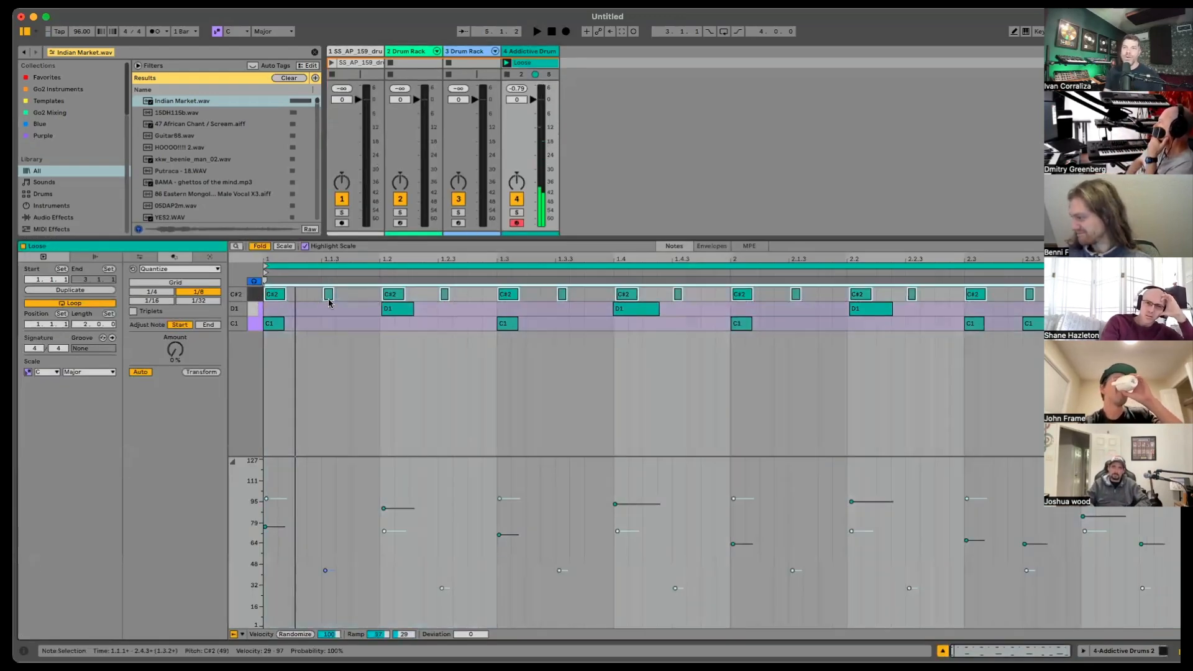
{"action": "left_click_drag", "start_coordinate": [328, 293], "coordinate": [328, 289]}
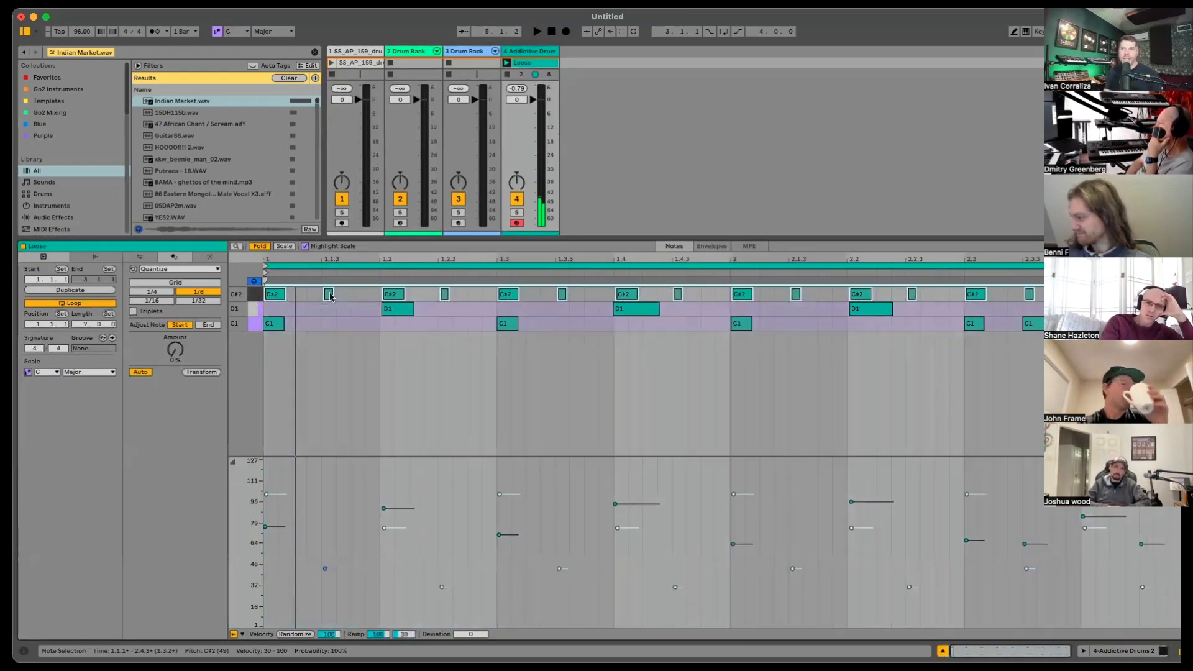
{"action": "left_click", "coordinate": [343, 332]}
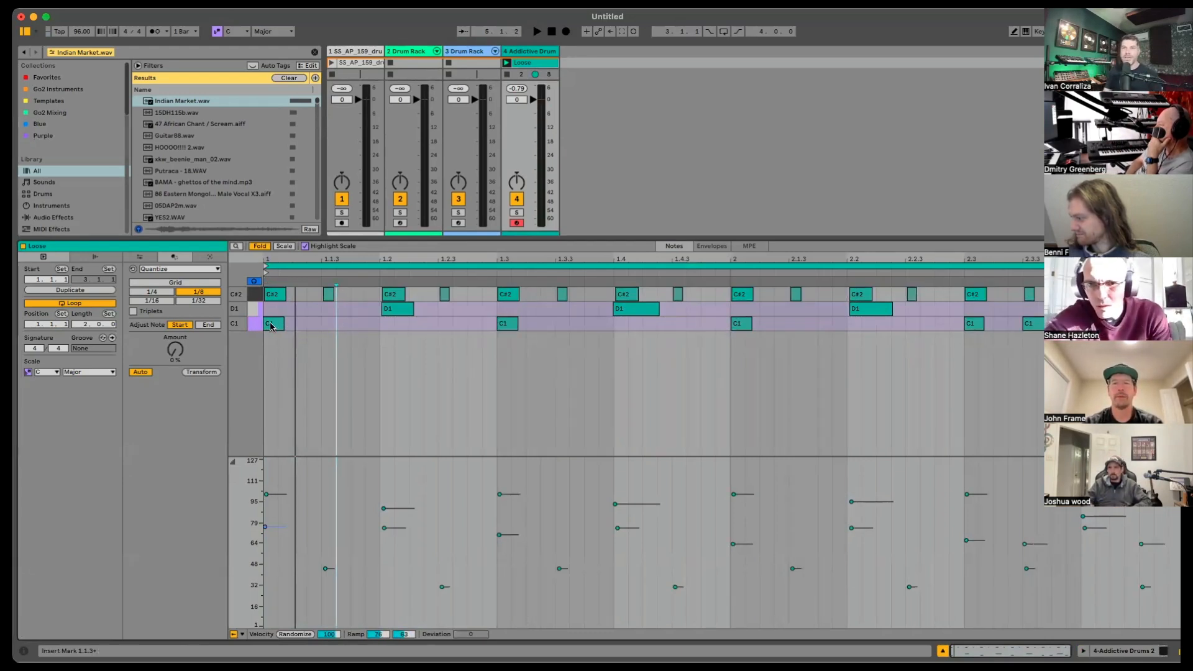
{"action": "left_click", "coordinate": [270, 326]}
{"action": "left_click_drag", "start_coordinate": [271, 323], "coordinate": [271, 335]}
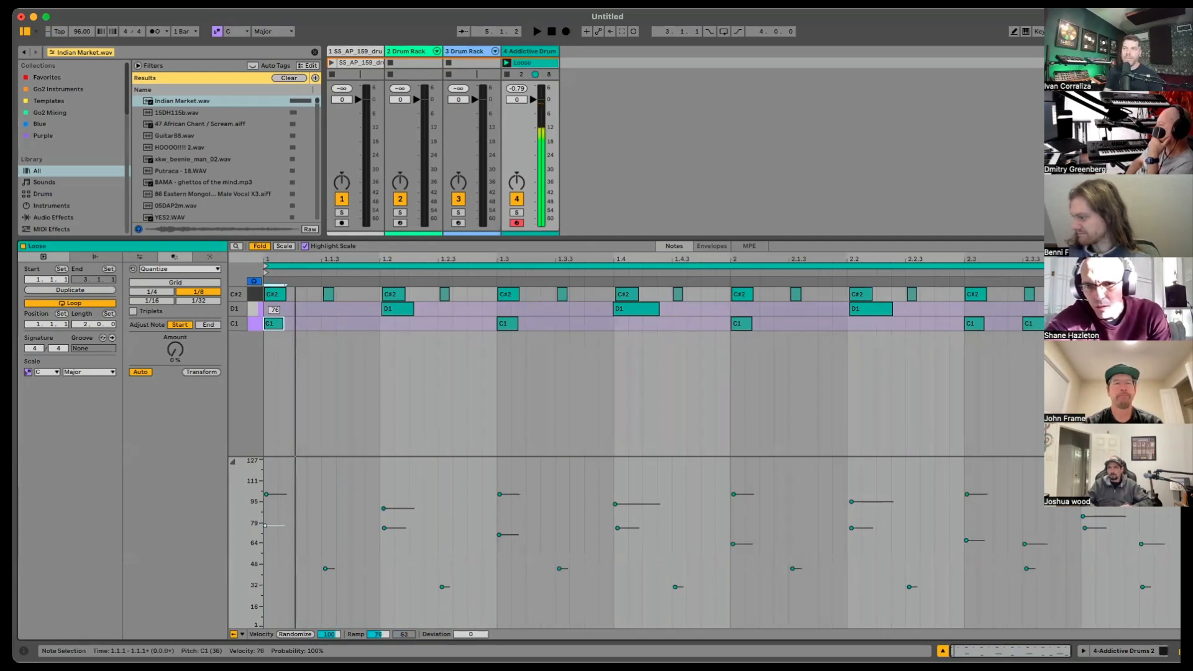
Step: Add a short C1 note ahead of beat 1.3 in the Loose clip, play it, and shift the note to 1.2.4
{"action": "double_click", "coordinate": [459, 323]}
{"action": "key", "text": "space"}
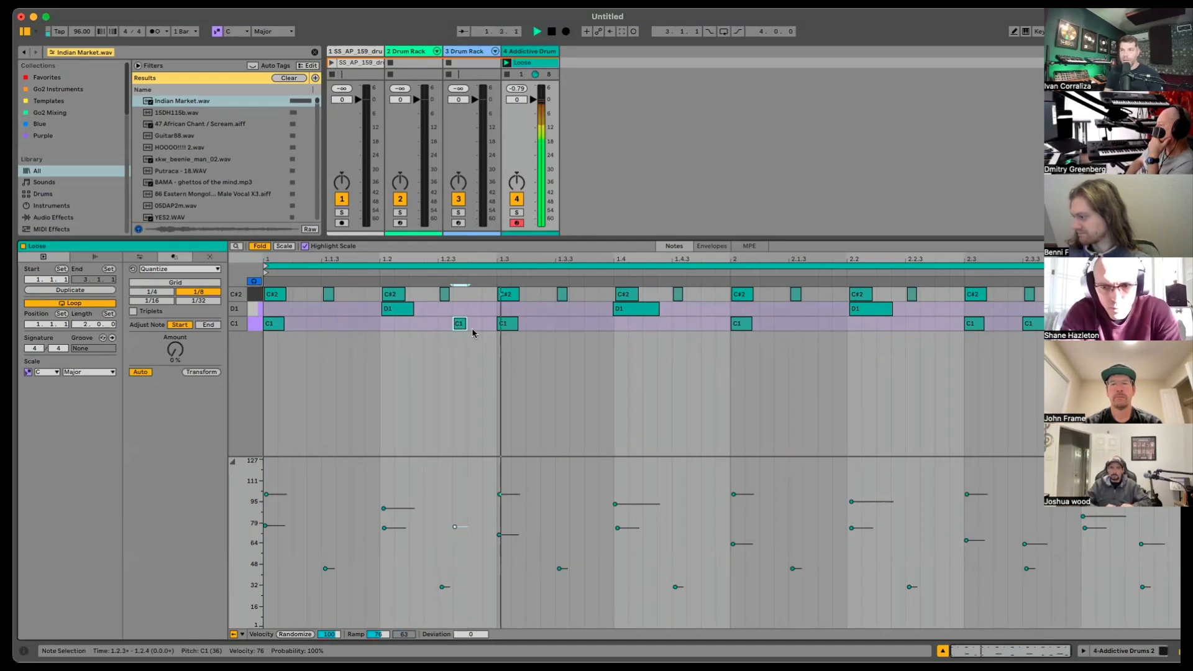
{"action": "left_click_drag", "start_coordinate": [463, 324], "coordinate": [478, 328]}
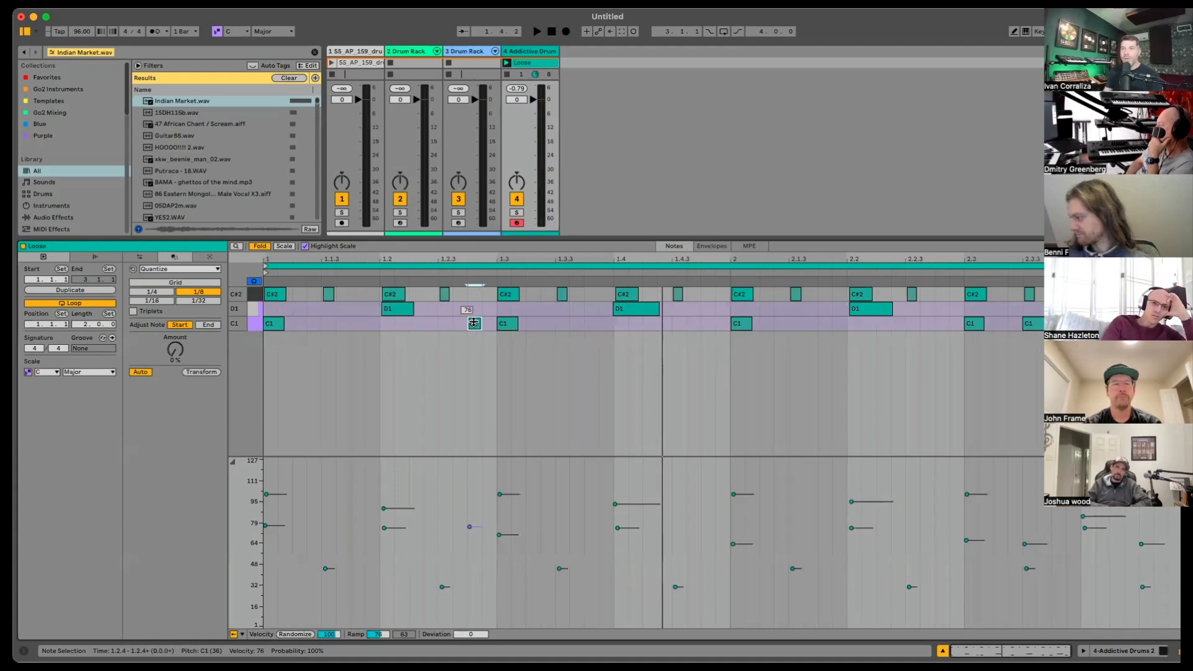
Step: Lower the added C1 note at 1.2.4 to velocity 30, auditioning the Loose clip while adjusting it
{"action": "left_click_drag", "start_coordinate": [475, 323], "coordinate": [474, 333]}
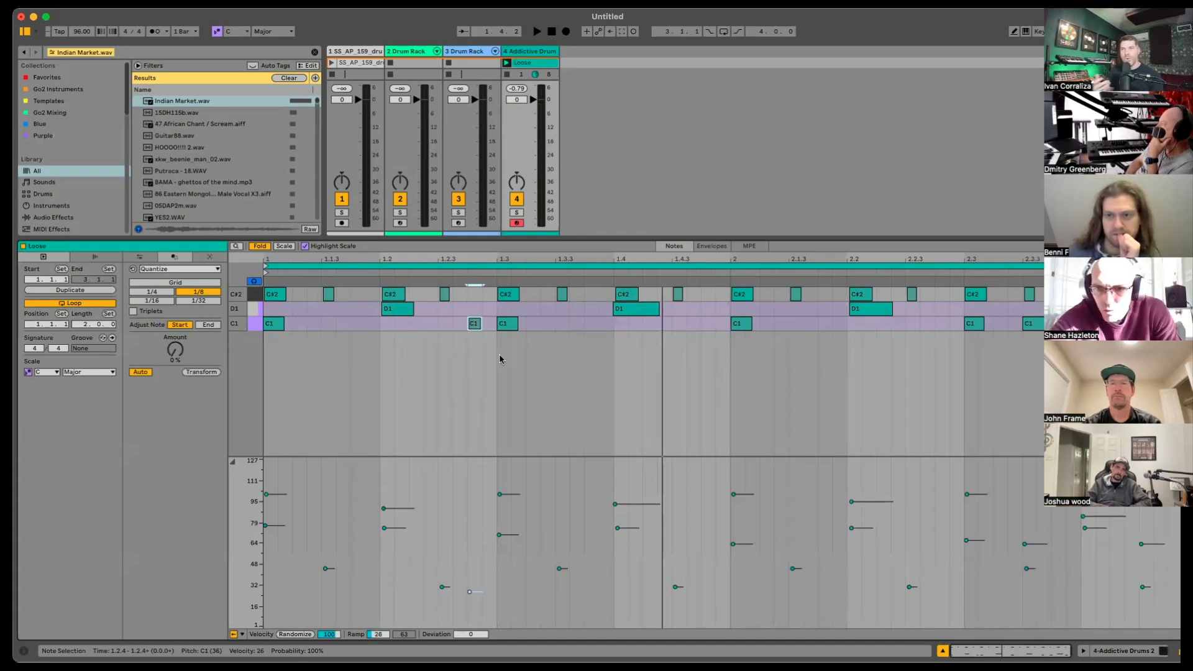
{"action": "key", "text": "space"}
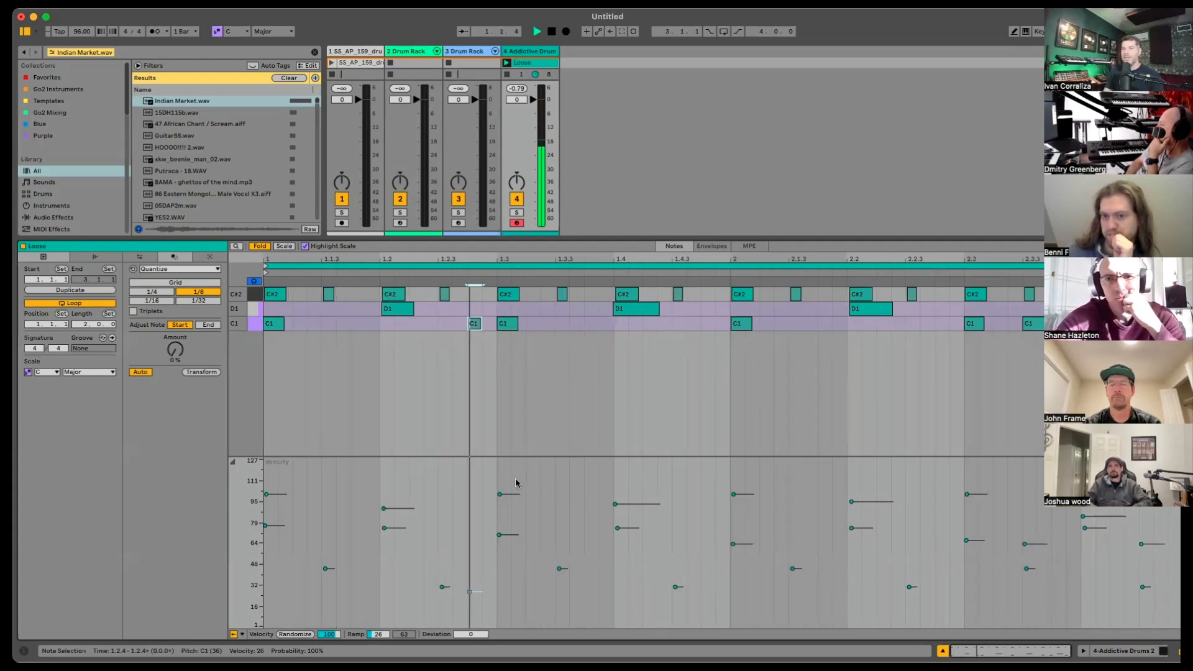
{"action": "key", "text": "space"}
{"action": "left_click", "coordinate": [470, 593]}
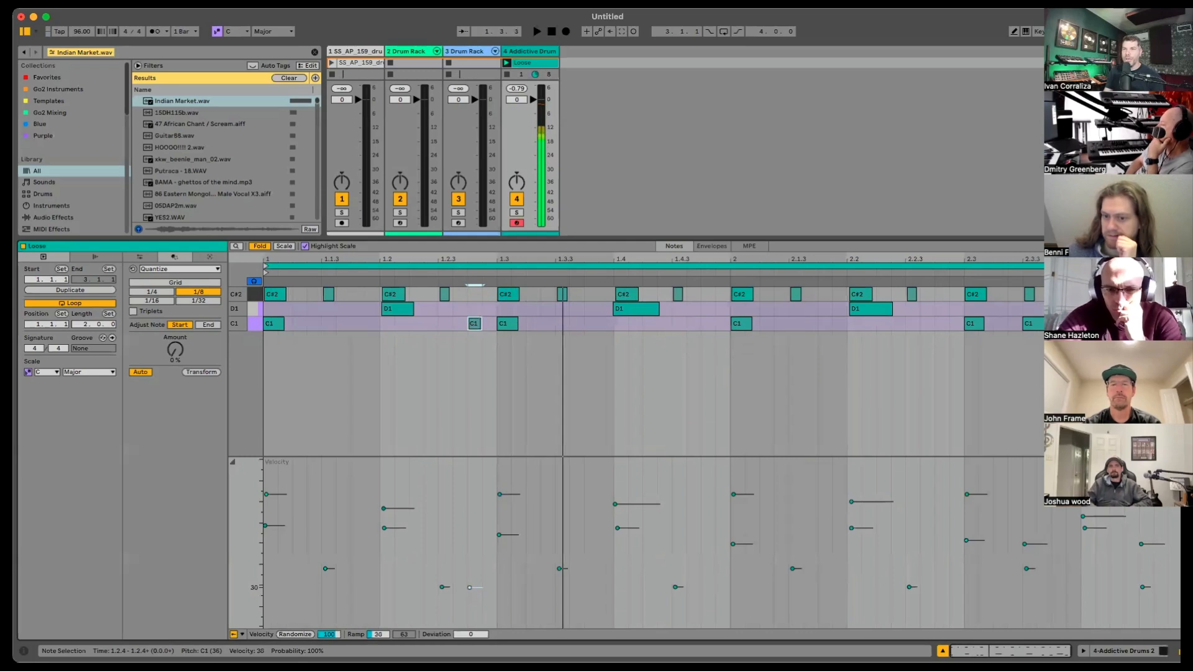
Step: Audition the Loose clip while trying velocities of 112 and 100 on the C1 note at 1.2.4, and settle on 41
{"action": "key", "text": "space"}
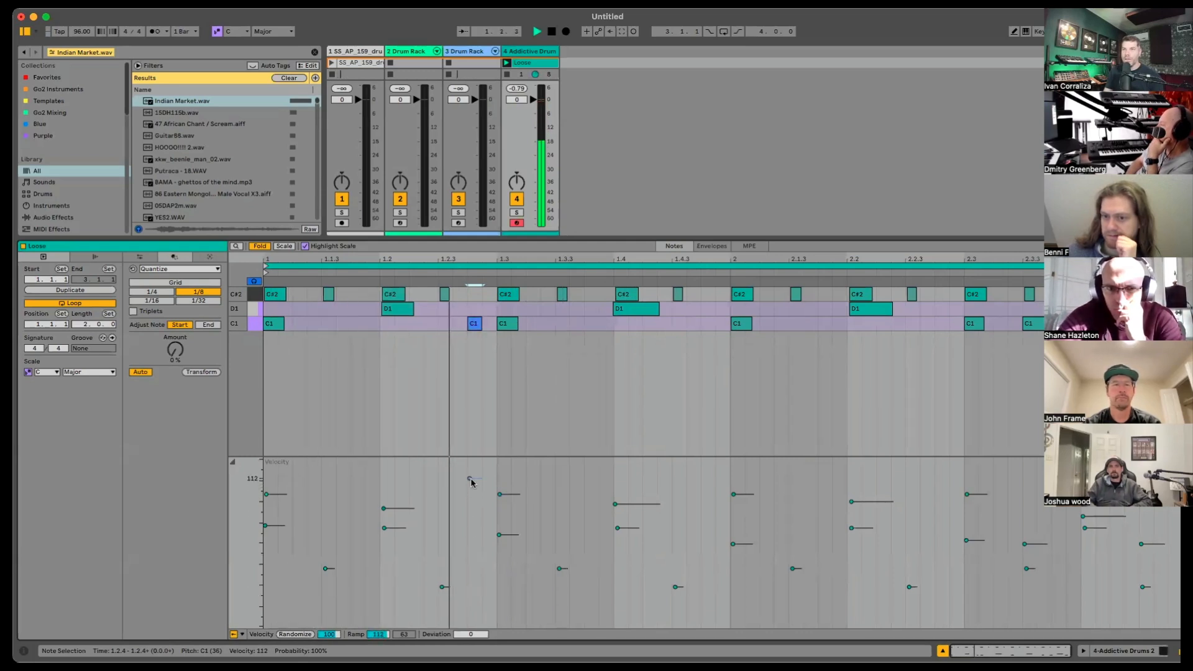
{"action": "key", "text": "space"}
{"action": "left_click_drag", "start_coordinate": [470, 480], "coordinate": [469, 495]}
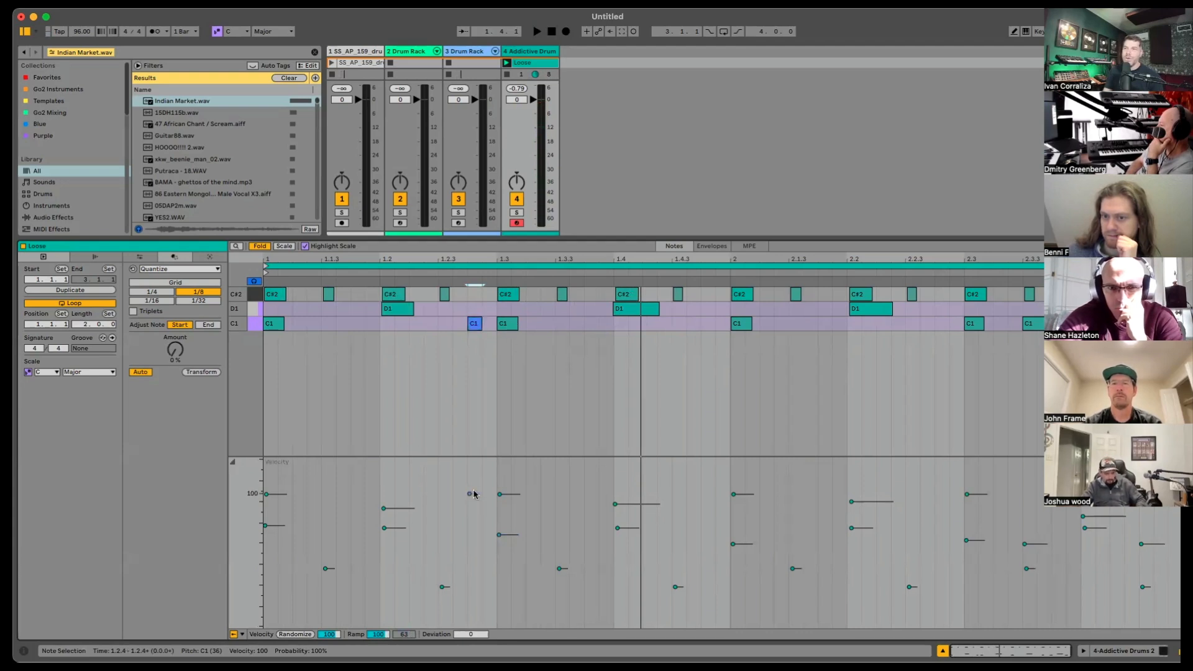
{"action": "left_click_drag", "start_coordinate": [470, 494], "coordinate": [470, 521]}
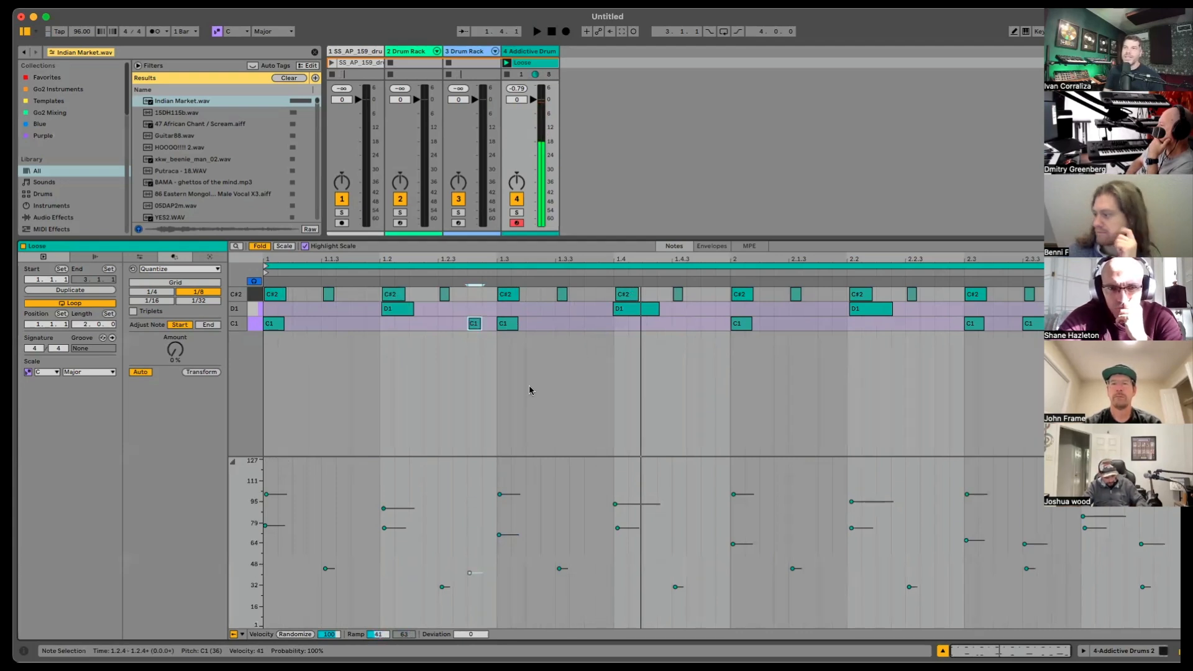
Step: Nudge the ghost C1 note slightly later than 1.2.4 and play the Loose clip to hear its timing
{"action": "mouse_move", "coordinate": [477, 260]}
{"action": "left_mouse_down"}
{"action": "mouse_move", "coordinate": [478, 310]}
{"action": "mouse_move", "coordinate": [518, 326]}
{"action": "left_mouse_up"}
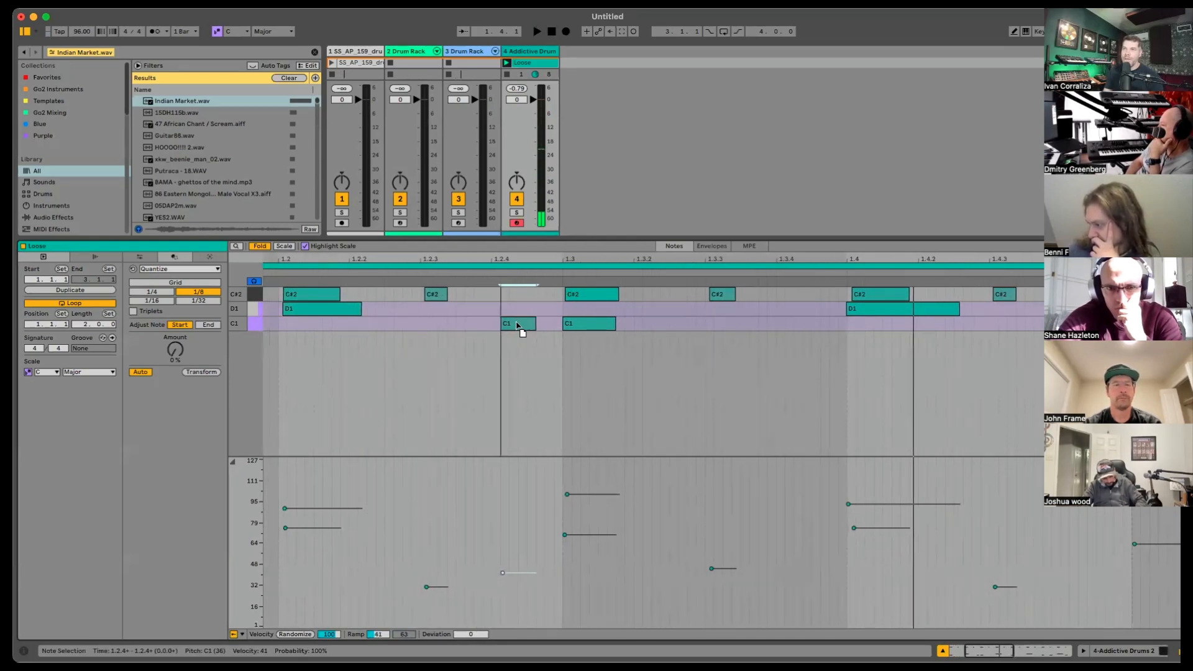
{"action": "key", "text": "space"}
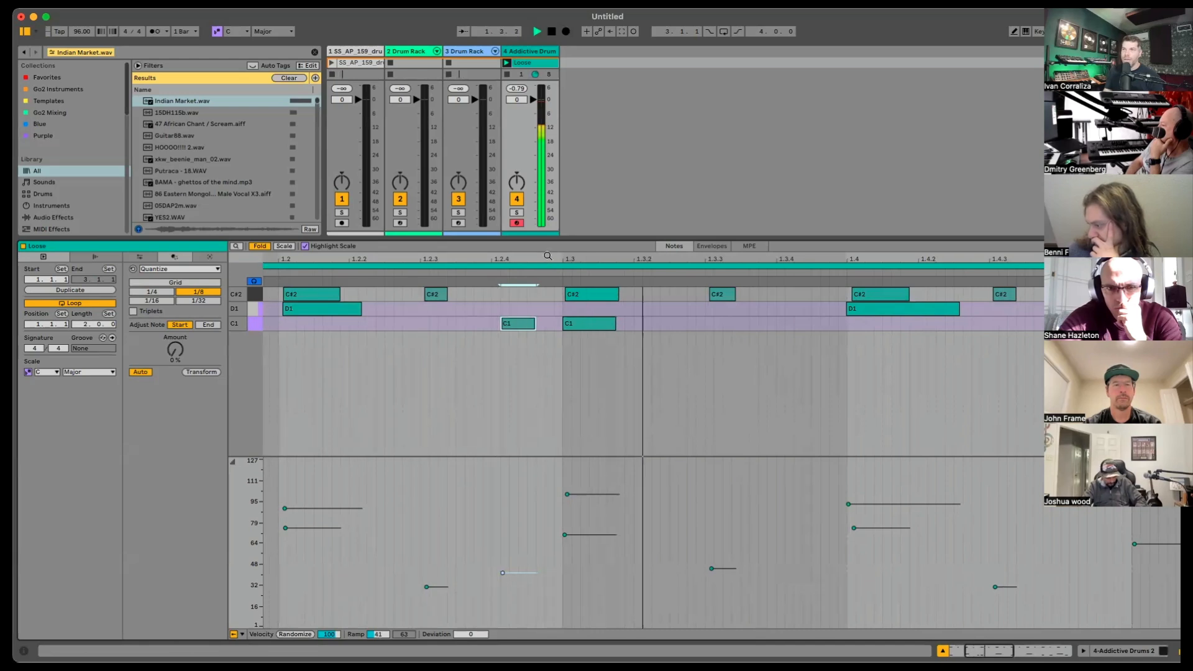
{"action": "left_click_drag", "start_coordinate": [547, 256], "coordinate": [490, 257]}
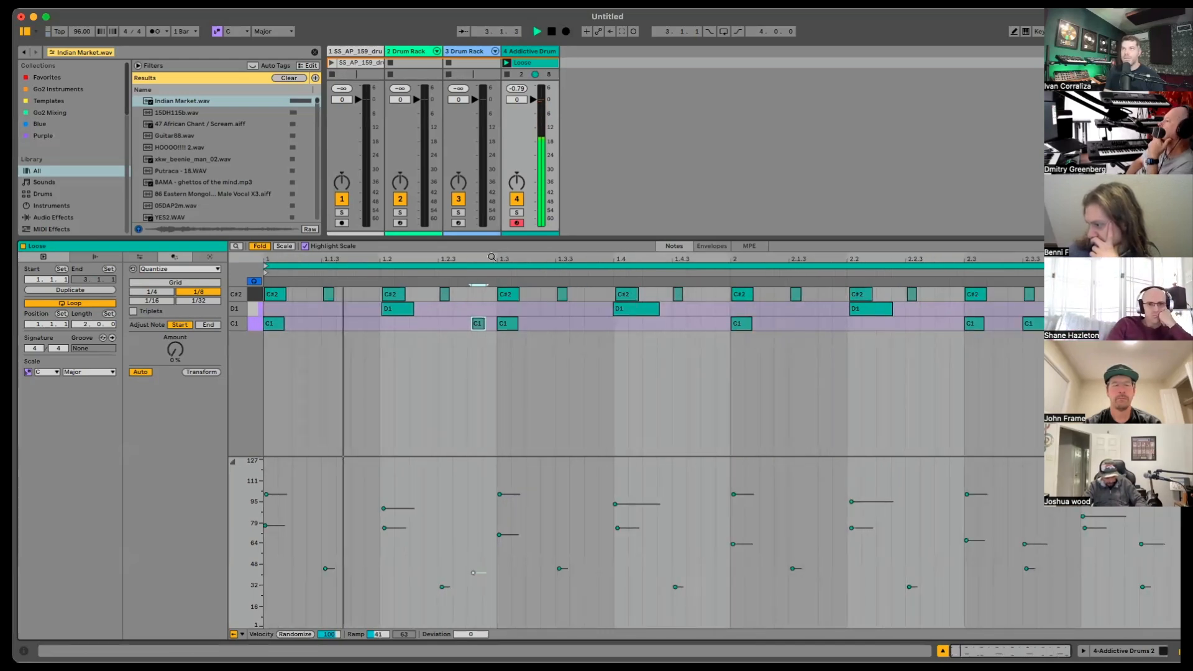
Step: Lower the D1 note near beat 1.4 in the Loose clip to velocity 53, auditioning the pattern
{"action": "left_click", "coordinate": [398, 308]}
{"action": "left_click", "coordinate": [623, 311]}
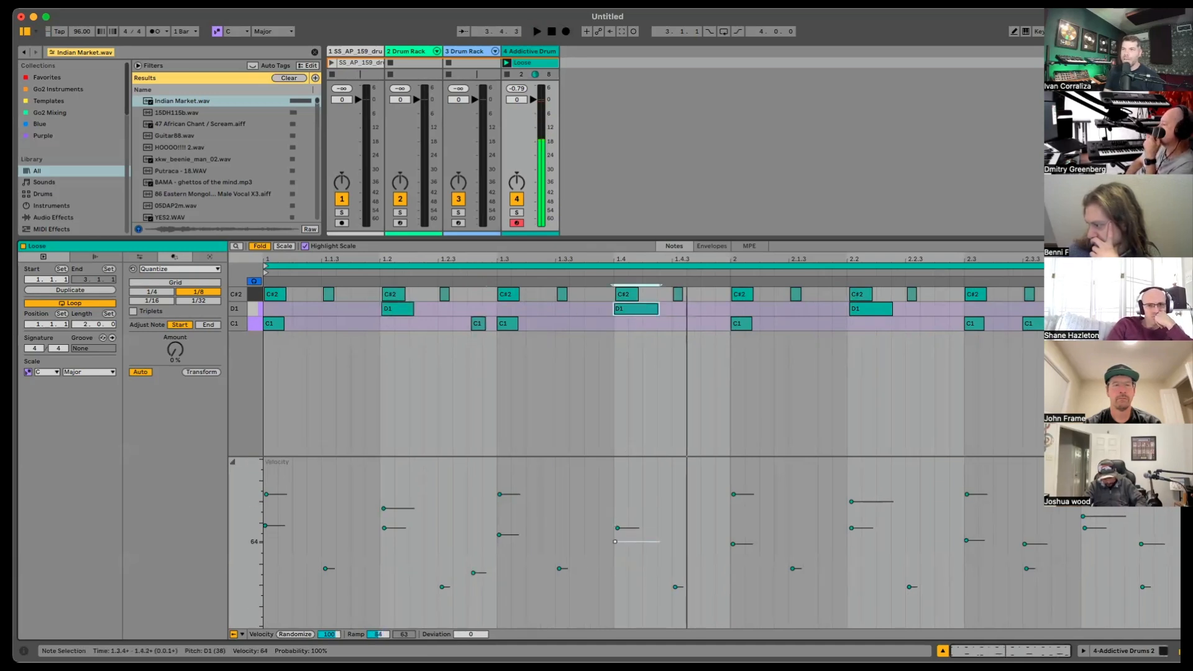
{"action": "left_click_drag", "start_coordinate": [615, 553], "coordinate": [615, 562]}
{"action": "key", "text": "space"}
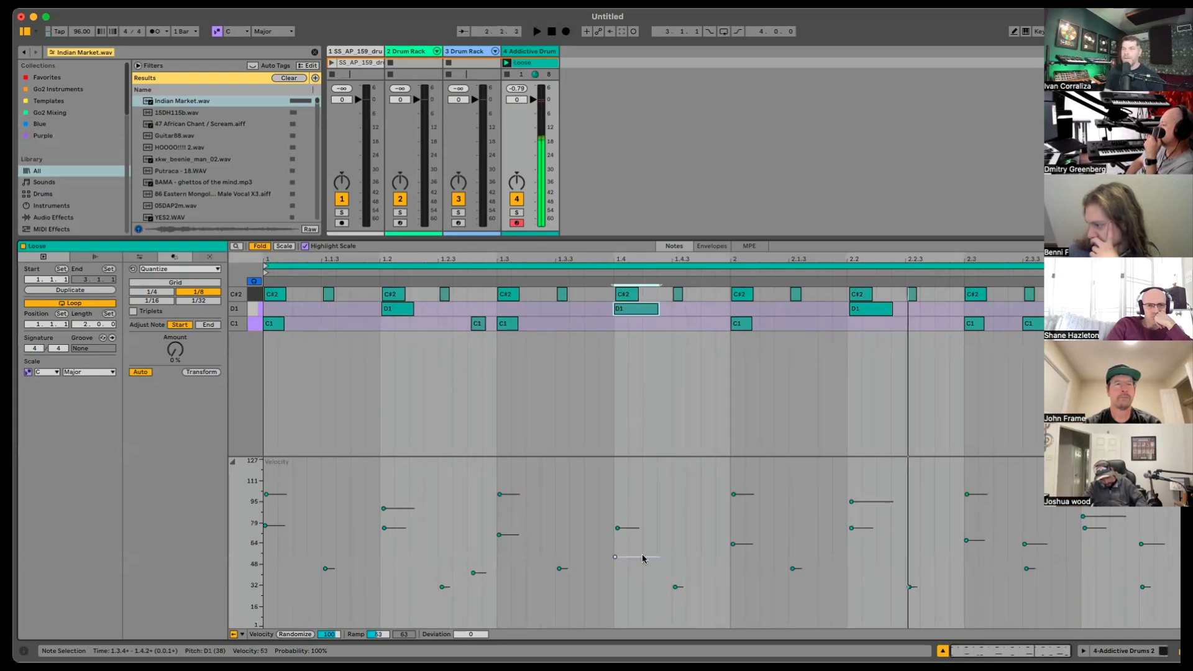
Step: Show all pitch rows, add a short E1 ghost note just ahead of beat 1.4 at velocity 25, and play the clip
{"action": "left_click", "coordinate": [259, 246]}
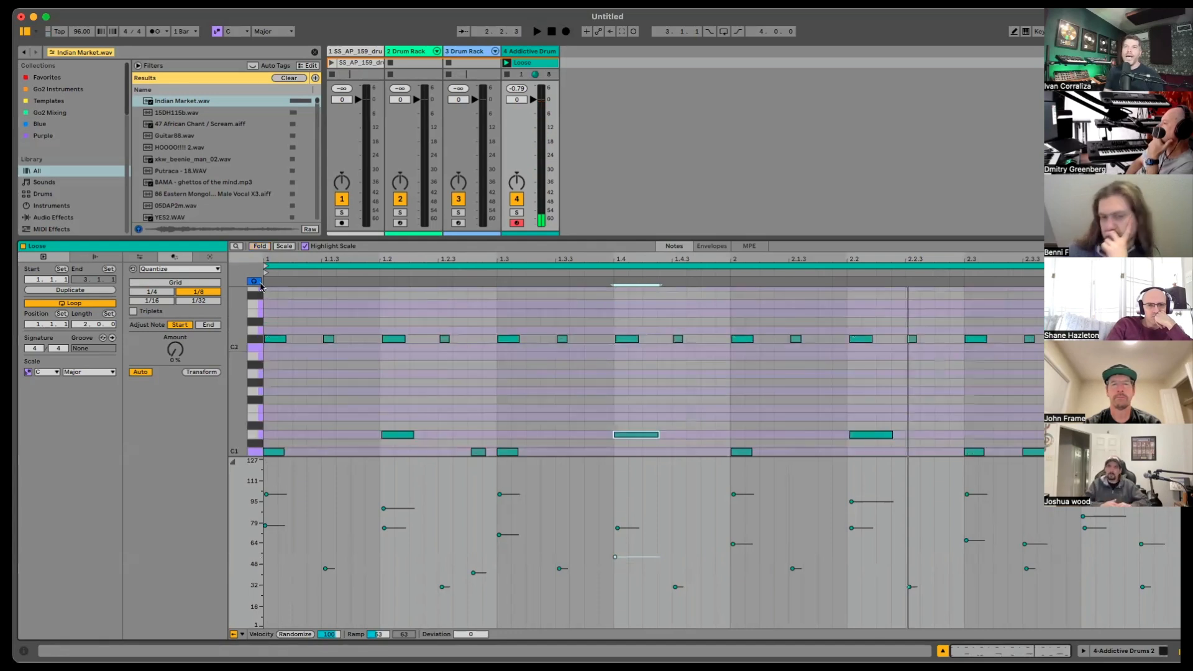
{"action": "scroll", "coordinate": [277, 404], "scroll_direction": "down", "scroll_amount": 2}
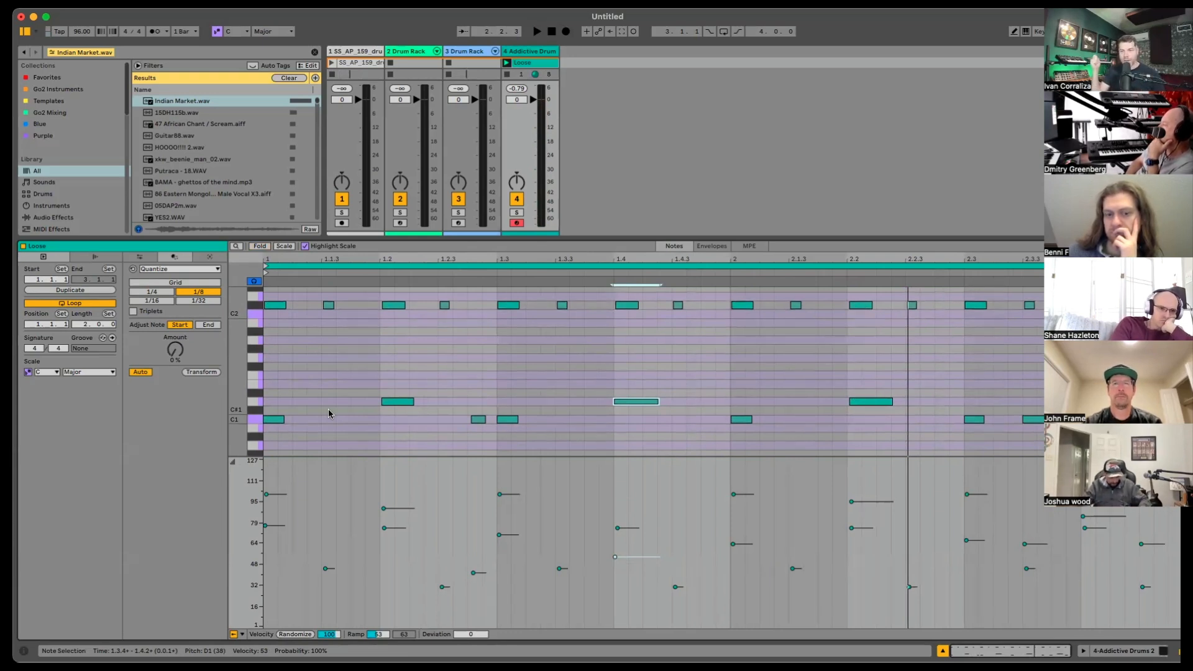
{"action": "left_click_drag", "start_coordinate": [256, 418], "coordinate": [314, 415]}
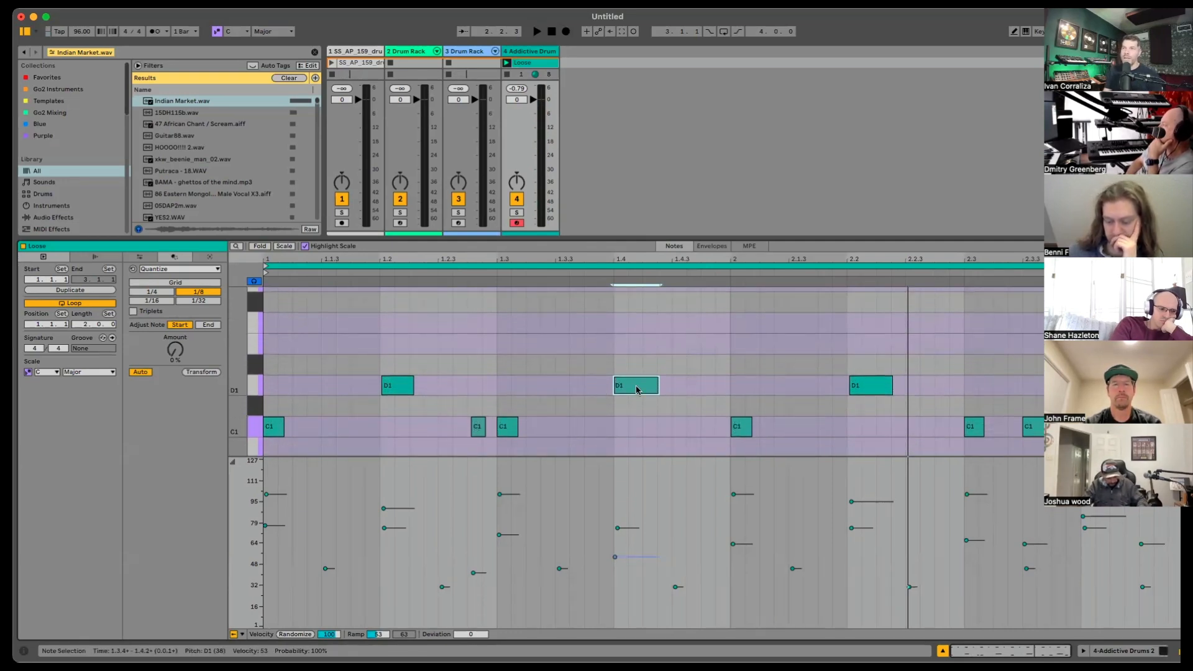
{"action": "left_click", "coordinate": [603, 361]}
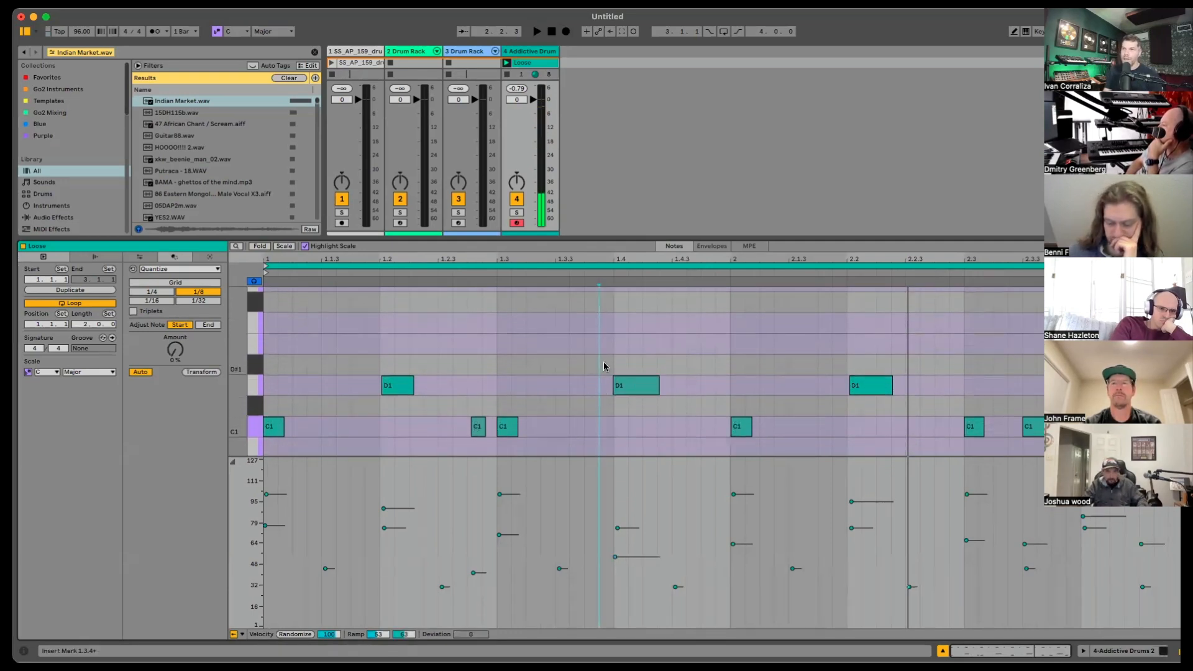
{"action": "double_click", "coordinate": [604, 360]}
{"action": "mouse_move", "coordinate": [603, 360]}
{"action": "left_mouse_down"}
{"action": "mouse_move", "coordinate": [609, 342]}
{"action": "mouse_move", "coordinate": [608, 410]}
{"action": "mouse_move", "coordinate": [605, 343]}
{"action": "mouse_move", "coordinate": [621, 348]}
{"action": "left_mouse_up"}
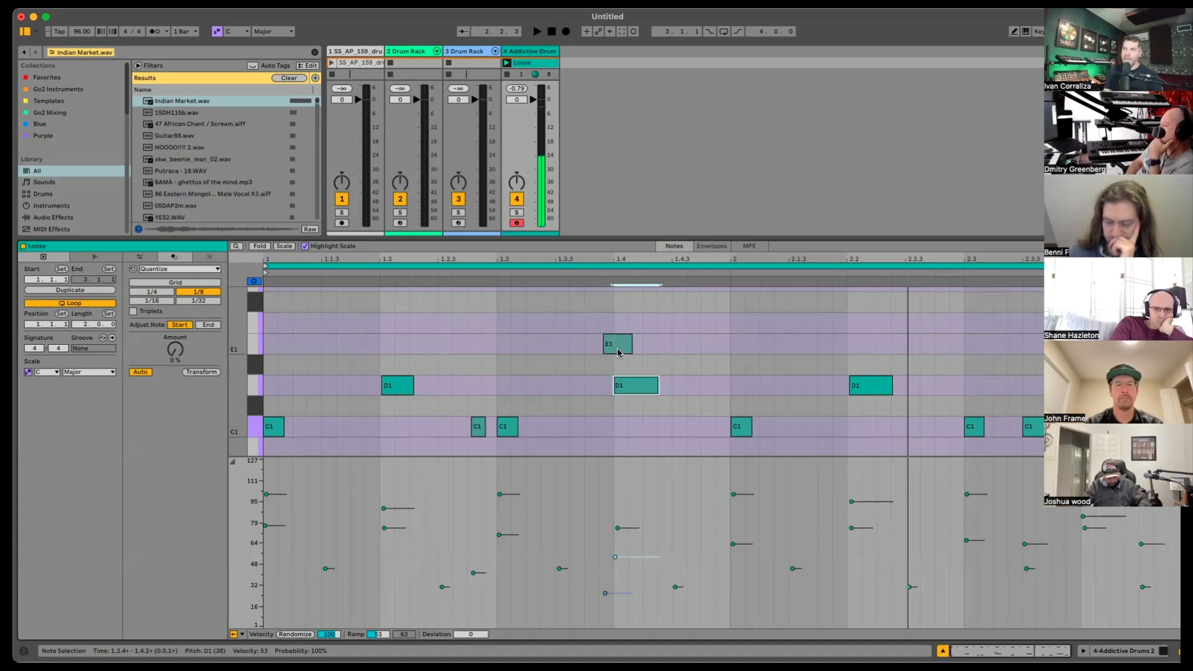
{"action": "left_click_drag", "start_coordinate": [607, 597], "coordinate": [607, 598]}
{"action": "key", "text": "space"}
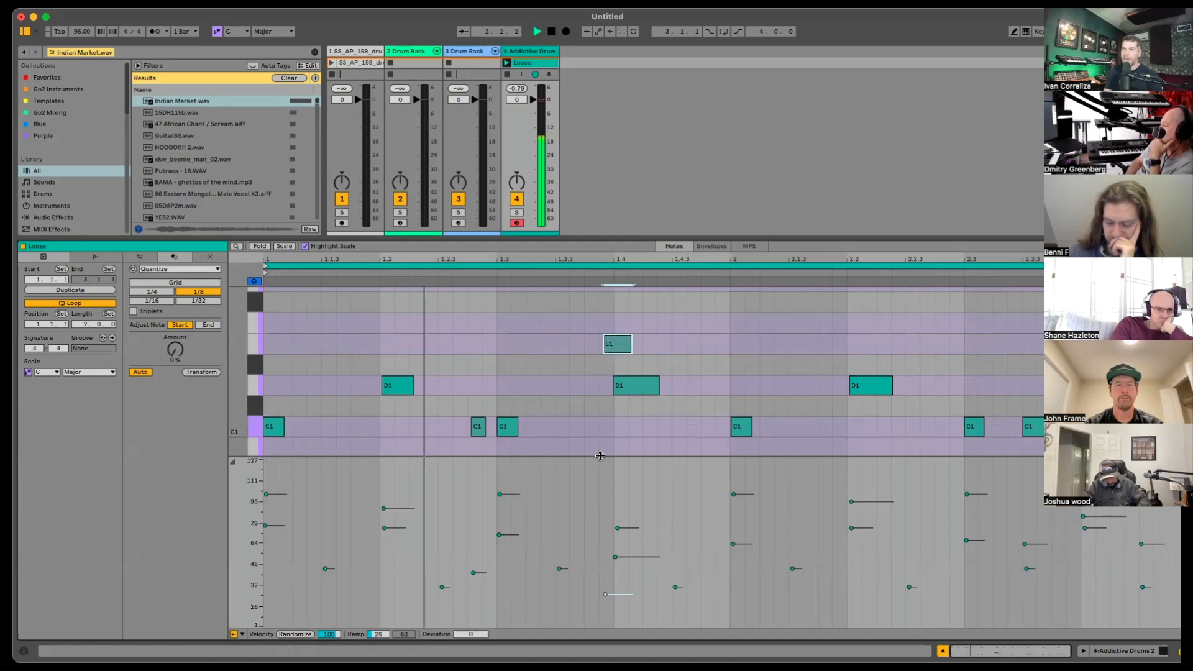
{"action": "key", "text": "space"}
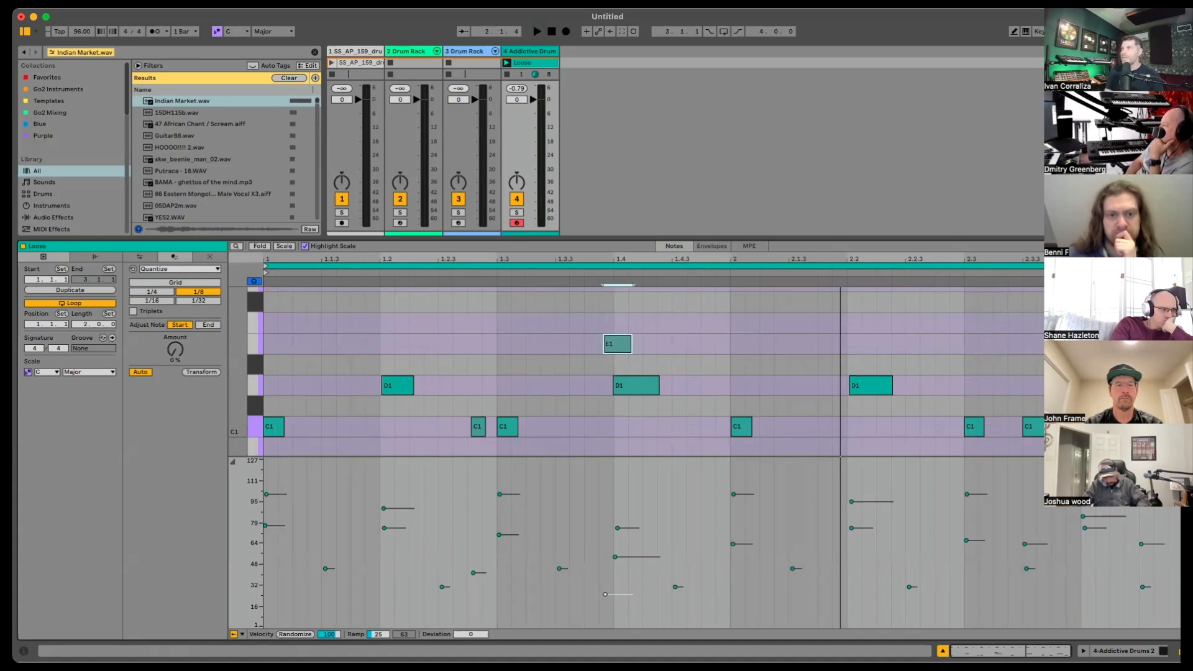
Step: Move the E1 ghost note to 1.4.2 and lower its velocity to 14
{"action": "left_click_drag", "start_coordinate": [620, 339], "coordinate": [659, 350]}
{"action": "key", "text": "space"}
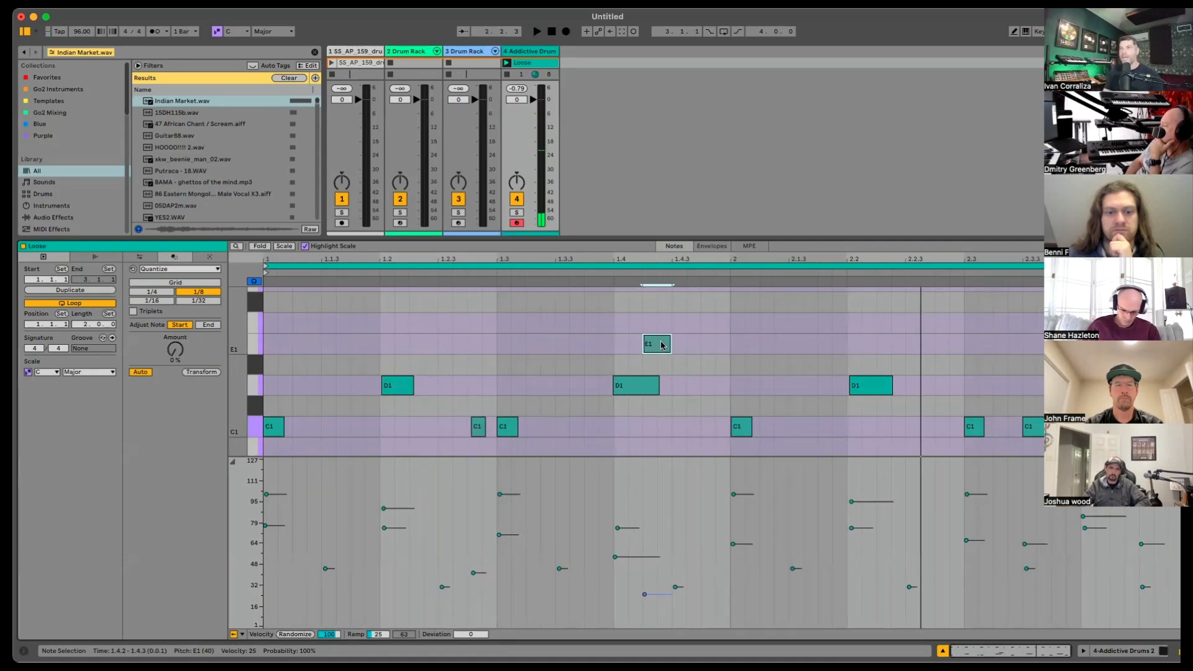
{"action": "left_click_drag", "start_coordinate": [658, 343], "coordinate": [659, 345]}
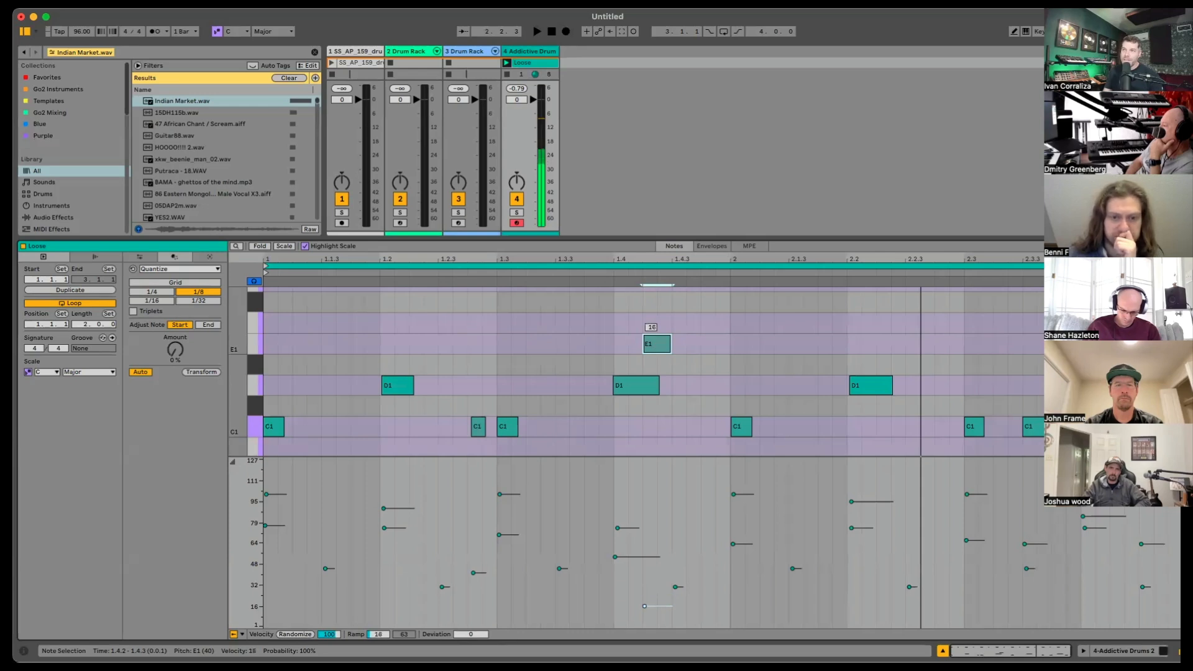
{"action": "left_click", "coordinate": [631, 391]}
{"action": "left_click", "coordinate": [658, 347]}
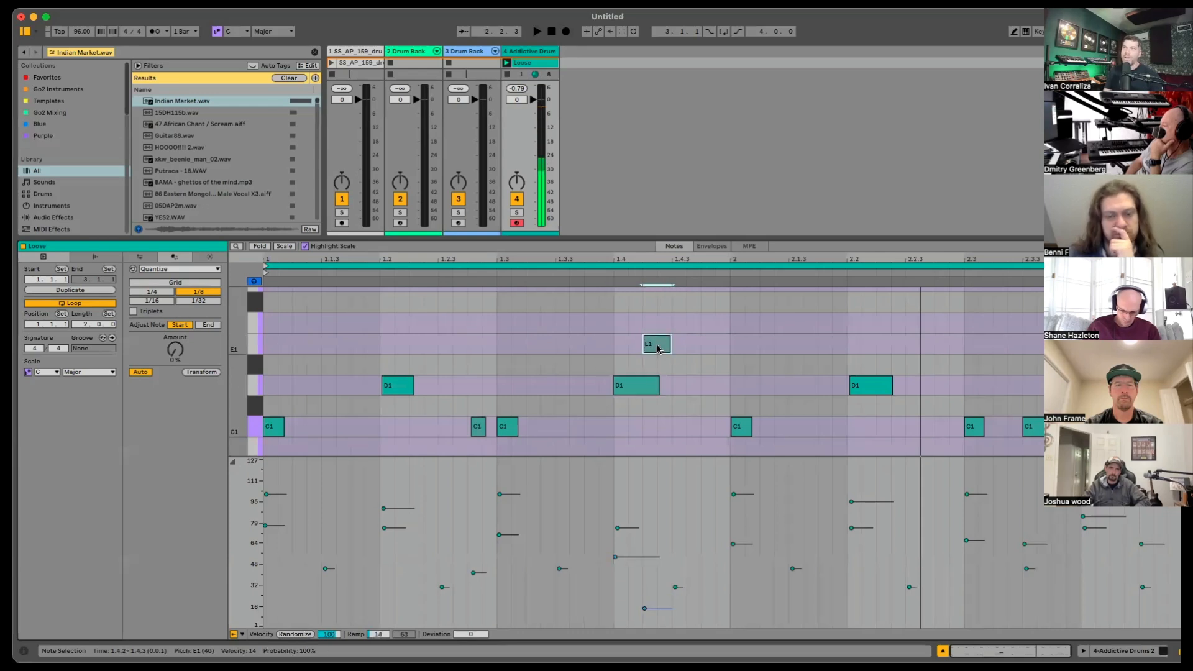
Step: Nudge the E1 ghost note slightly later, add a copy of it just after 1.4.4, and audition the clip
{"action": "mouse_move", "coordinate": [662, 346]}
{"action": "left_mouse_down"}
{"action": "mouse_move", "coordinate": [712, 351]}
{"action": "mouse_move", "coordinate": [653, 352]}
{"action": "left_mouse_up"}
{"action": "left_click", "coordinate": [702, 347]}
{"action": "key", "text": "space"}
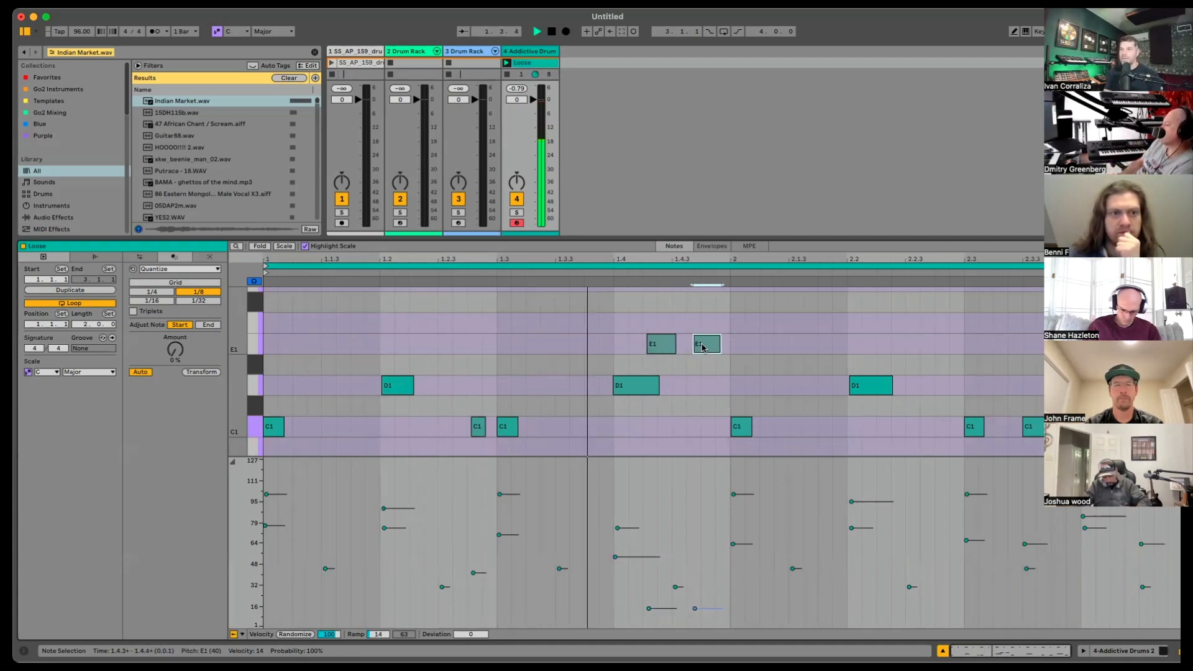
{"action": "left_click_drag", "start_coordinate": [701, 347], "coordinate": [718, 348]}
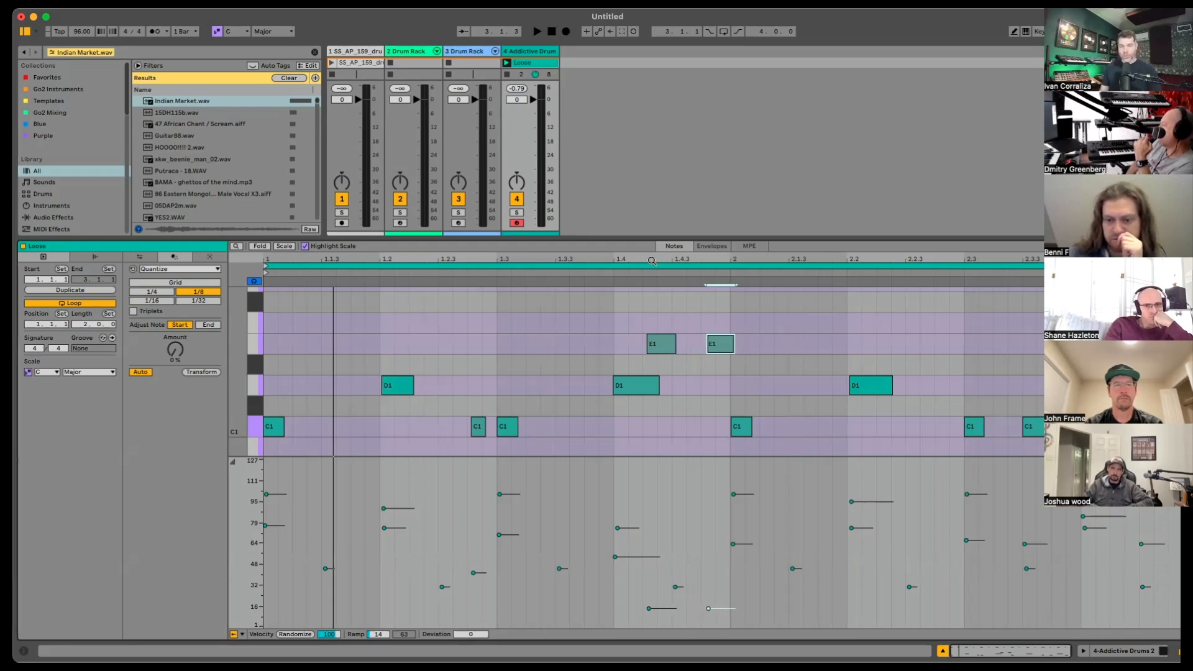
Step: Return to the clip grid and move the Loose clip from the Addictive Drums track to the first slot of track 3 Drum Rack
{"action": "key", "text": "shift+Tab"}
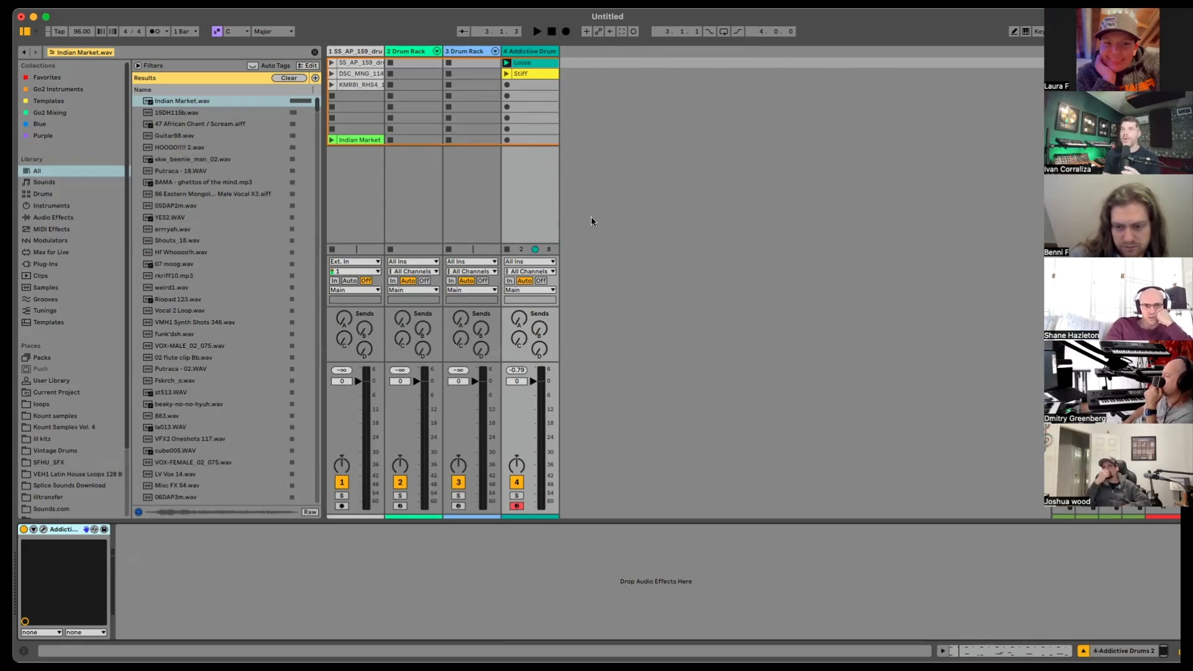
{"action": "left_click", "coordinate": [529, 54]}
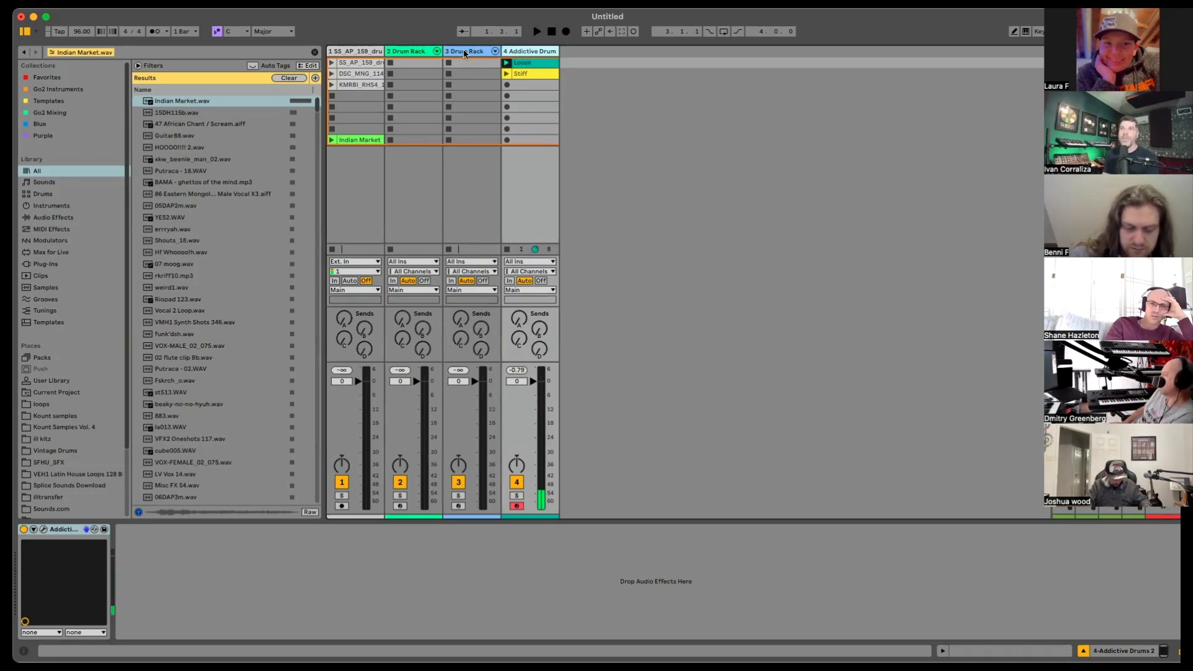
{"action": "left_click_drag", "start_coordinate": [530, 65], "coordinate": [453, 67]}
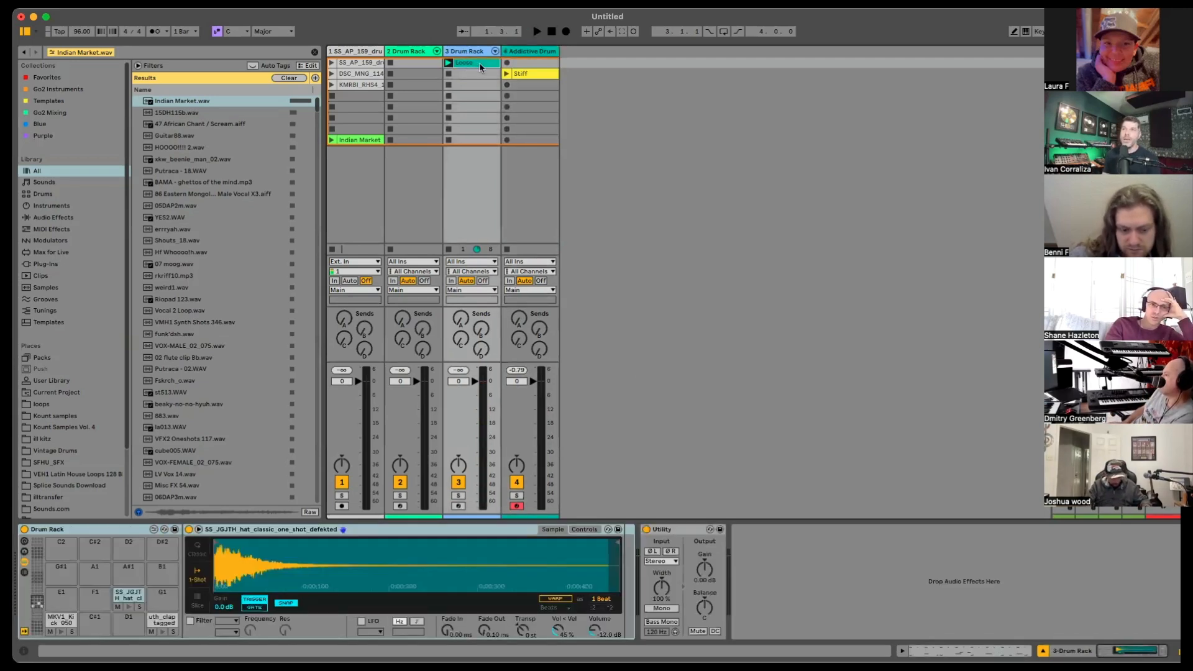
Step: Play the Loose clip through track 3's Drum Rack, inspect its note rows, and audition the kick, clap and hat pads
{"action": "left_click", "coordinate": [448, 63]}
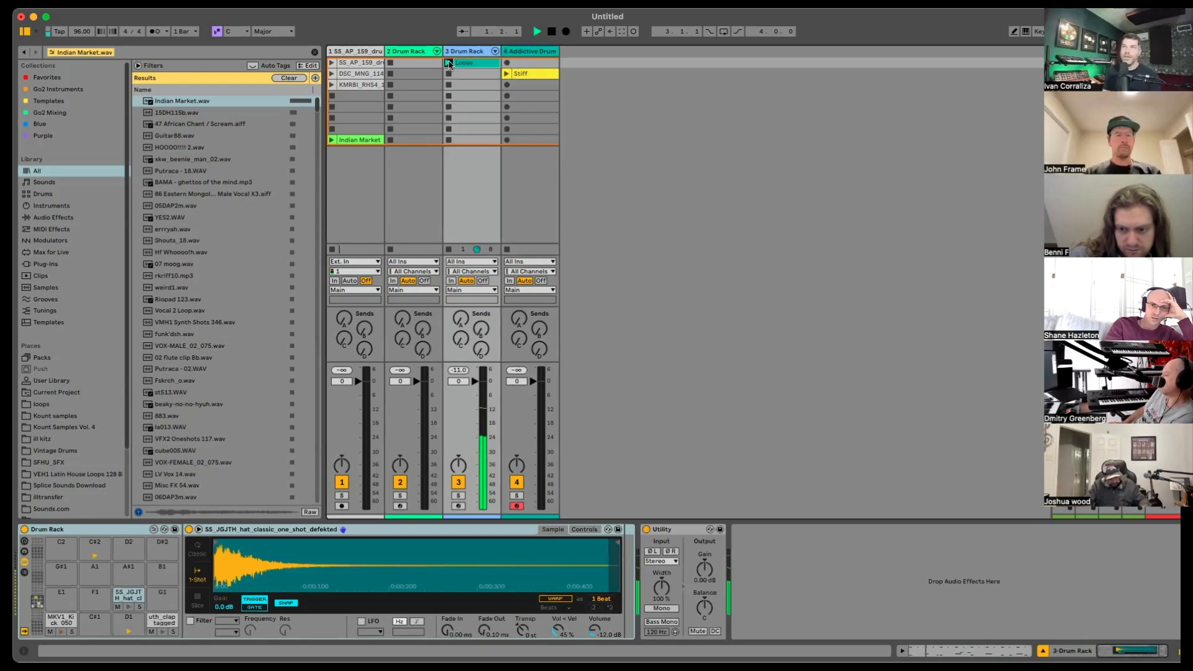
{"action": "double_click", "coordinate": [471, 63]}
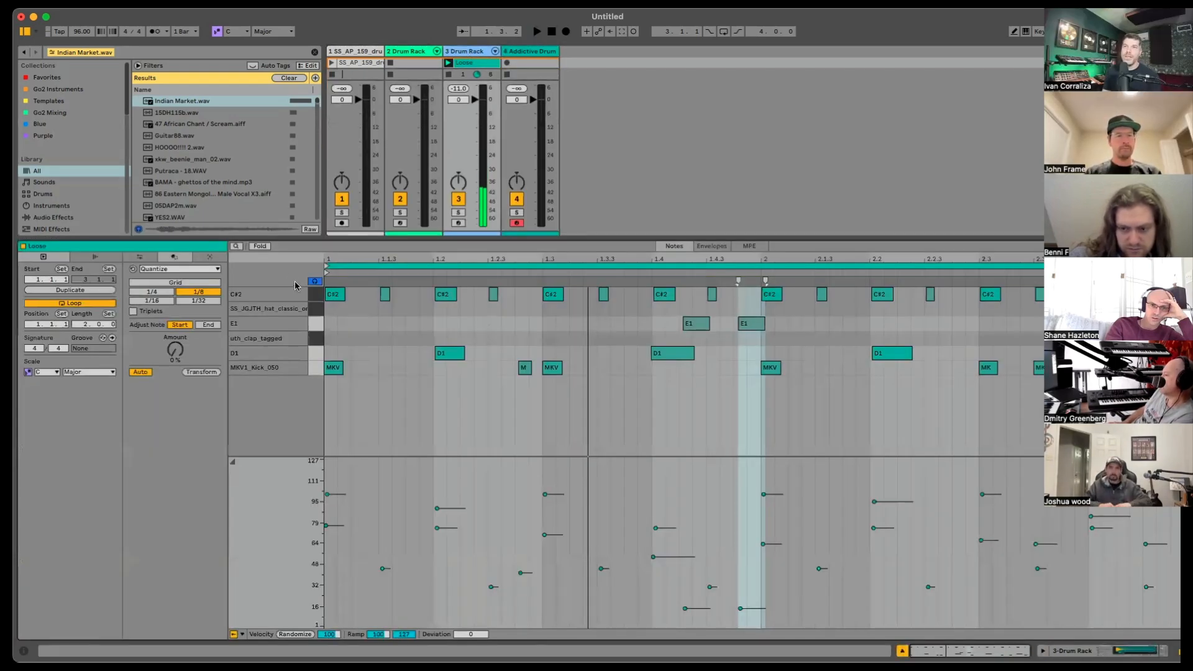
{"action": "key", "text": "shift+Tab"}
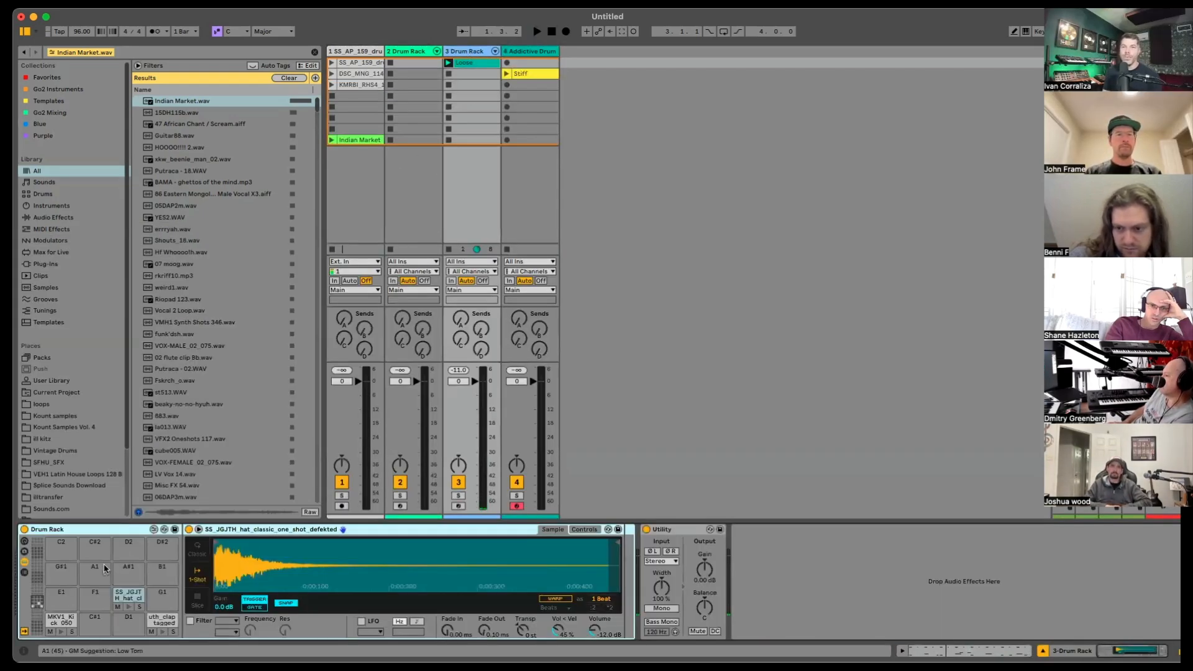
{"action": "left_click", "coordinate": [61, 631]}
{"action": "left_click", "coordinate": [162, 631]}
{"action": "left_click", "coordinate": [128, 607]}
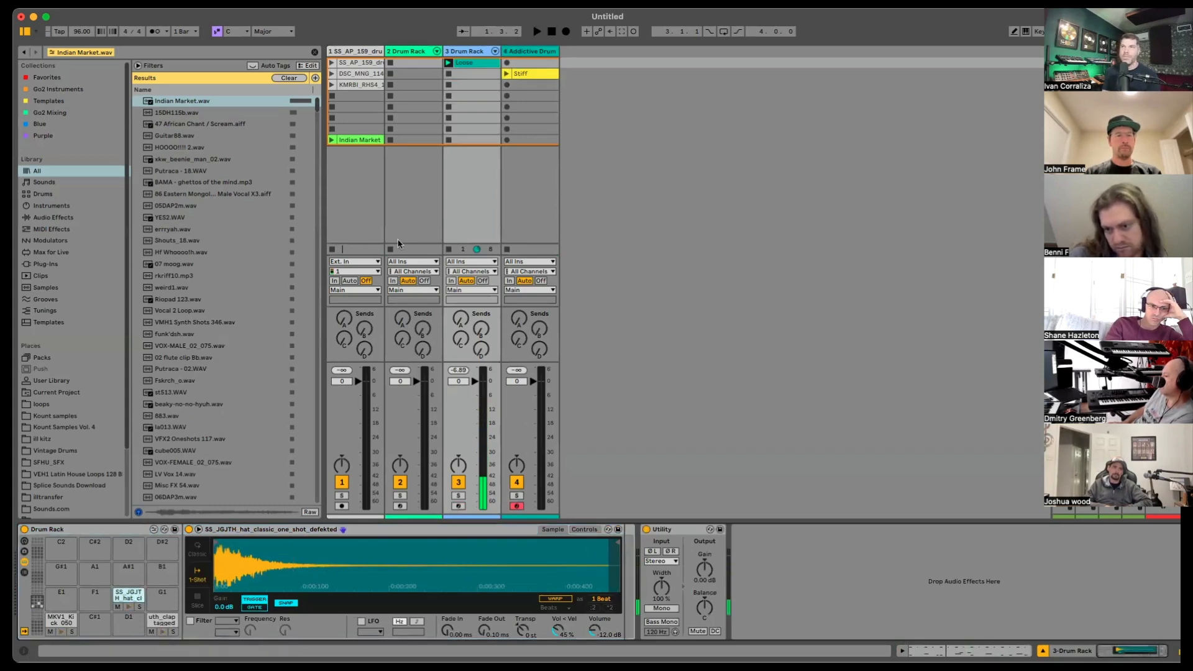
Step: Copy the Loose clip to the first slot of track 2 Drum Rack, then audition the kick and snare pads and the clip
{"action": "left_click", "coordinate": [405, 53]}
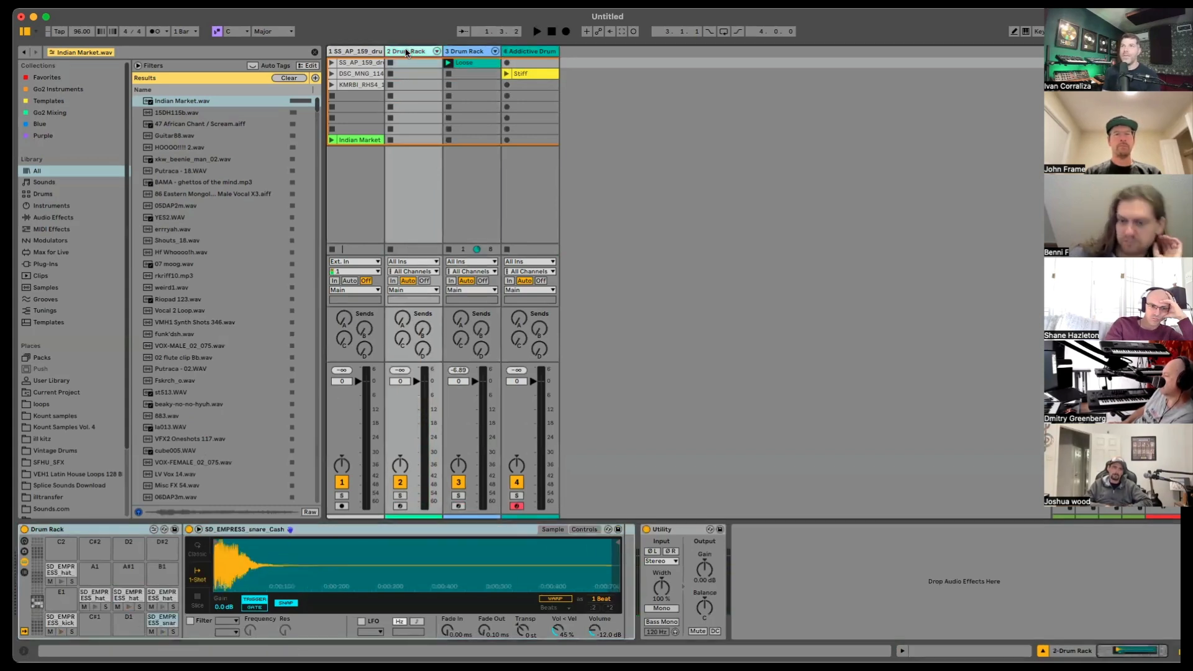
{"action": "left_click_drag", "start_coordinate": [467, 64], "coordinate": [403, 63]}
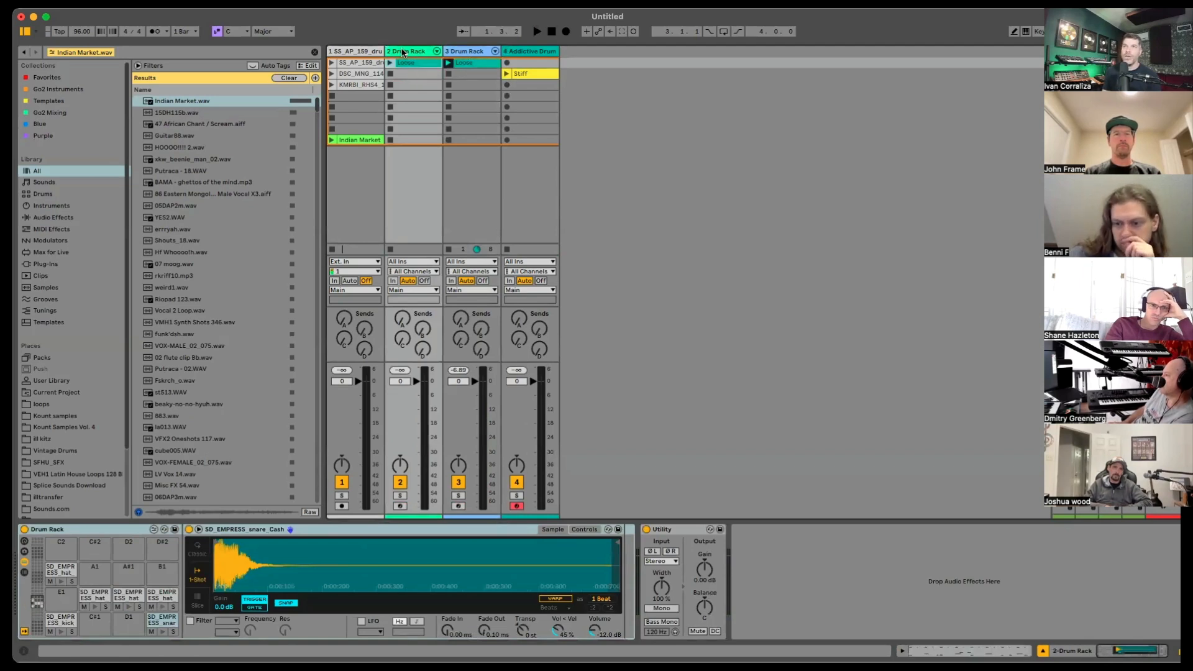
{"action": "left_click", "coordinate": [62, 632]}
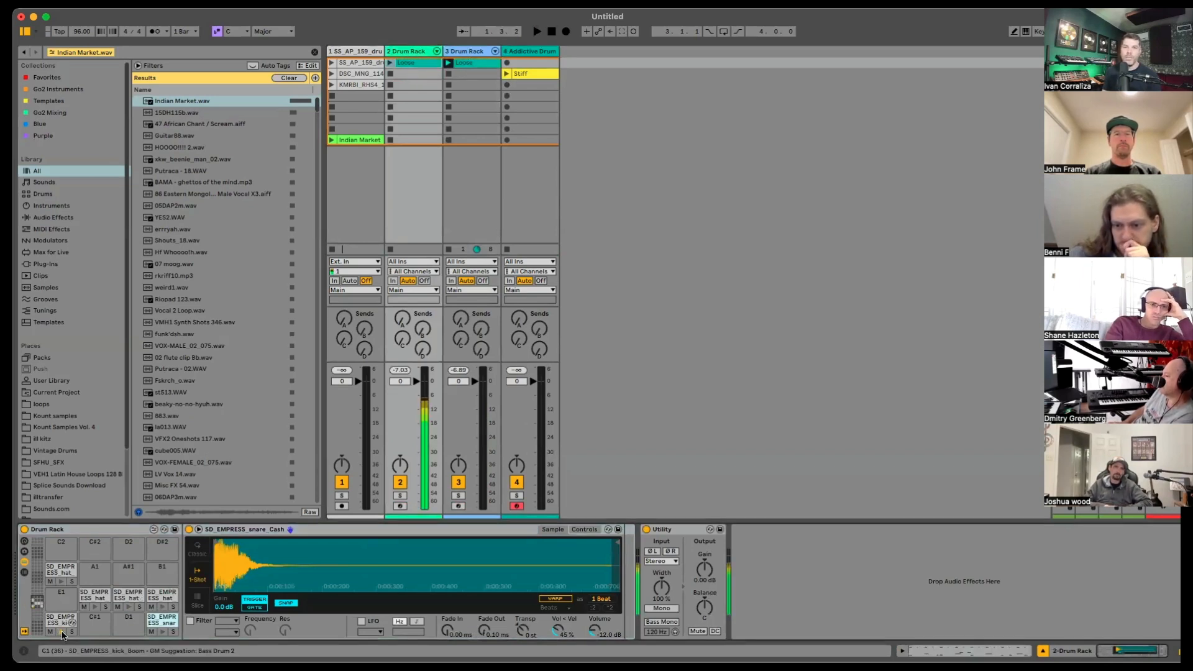
{"action": "left_click", "coordinate": [161, 631]}
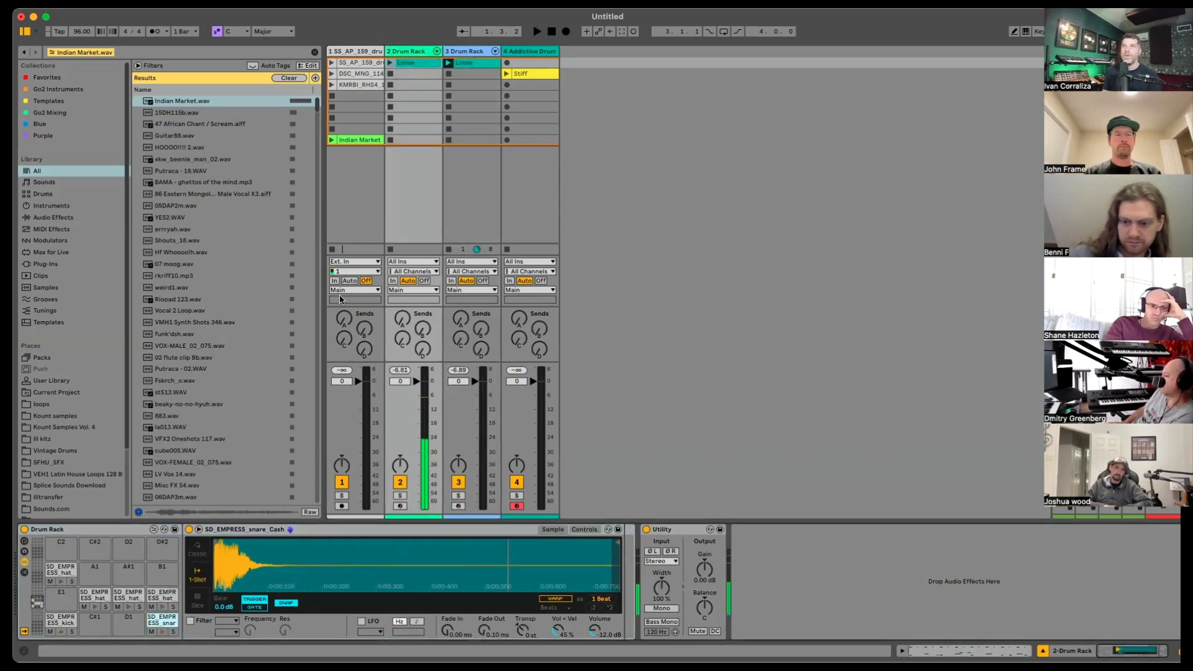
{"action": "left_click", "coordinate": [389, 63]}
{"action": "key", "text": "space"}
Step: Set the project tempo to 147 BPM and turn on the metronome
{"action": "key", "text": "super+z"}
{"action": "left_click_drag", "start_coordinate": [82, 31], "coordinate": [81, 28]}
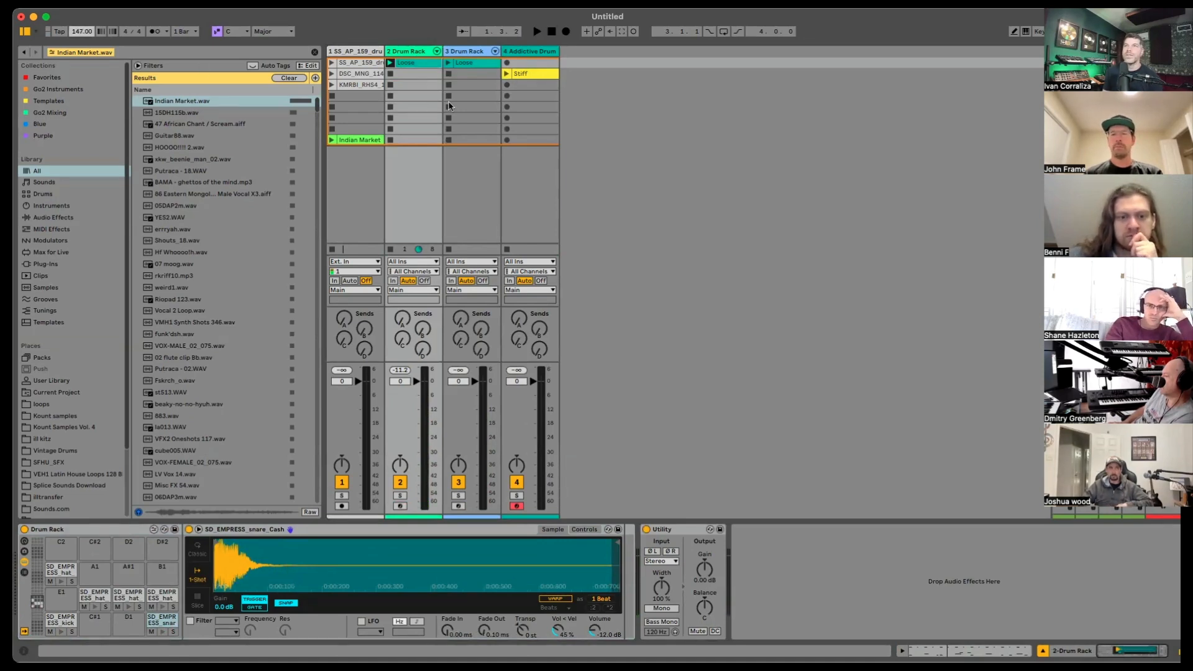
{"action": "left_click", "coordinate": [157, 31]}
Step: Create an empty clip in track 2's second slot, play it against the metronome, and place the insert mark at 1.1.1
{"action": "double_click", "coordinate": [407, 77]}
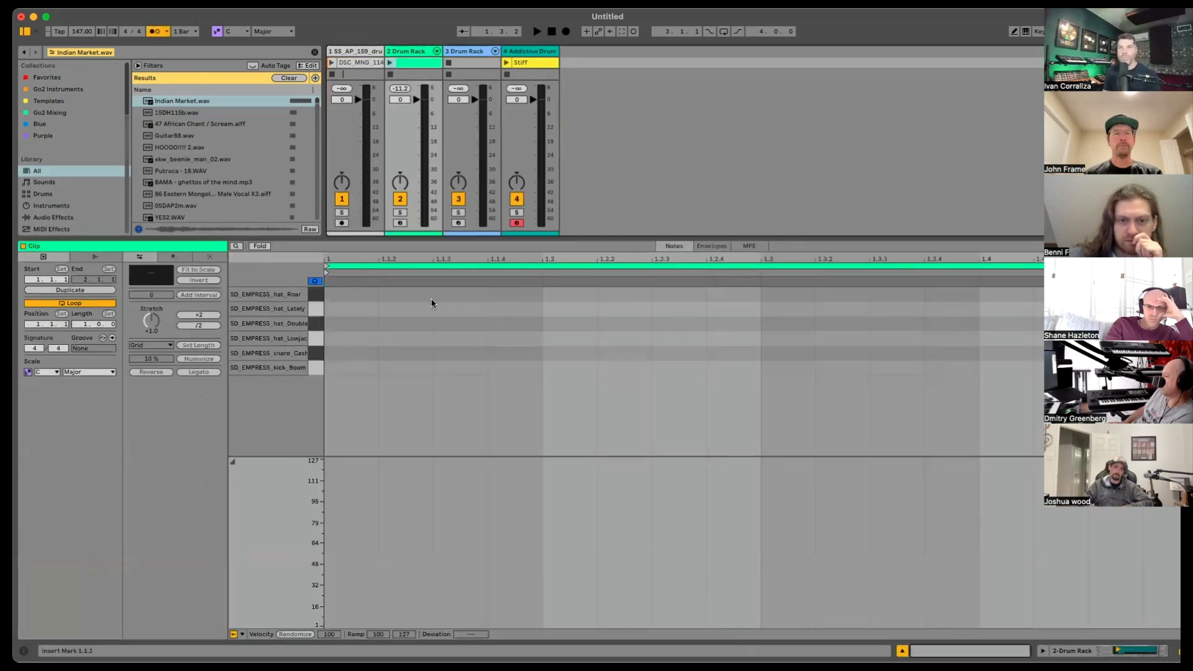
{"action": "left_click", "coordinate": [389, 62]}
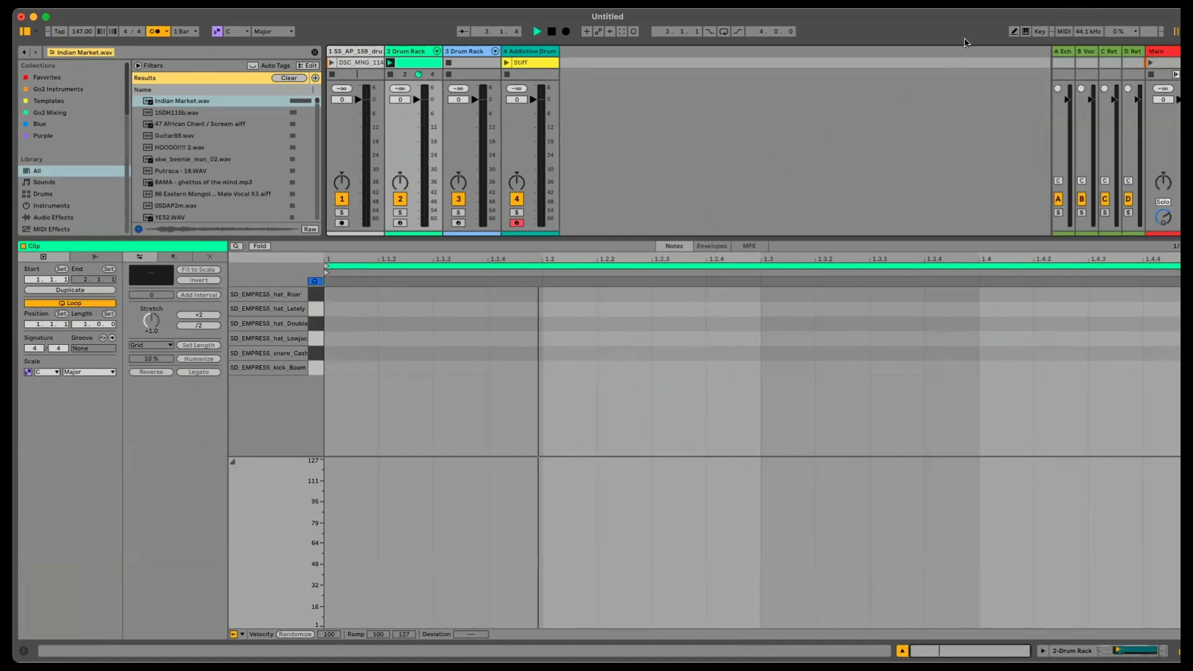
{"action": "left_click", "coordinate": [435, 351]}
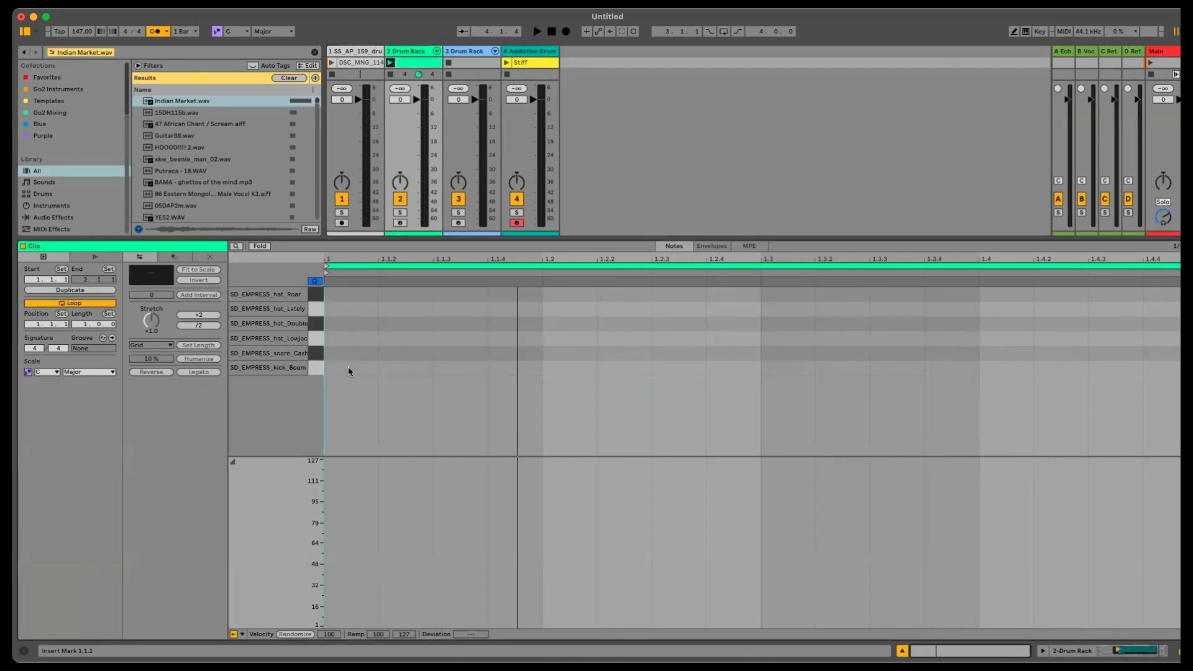
{"action": "double_click", "coordinate": [348, 367]}
{"action": "left_click_drag", "start_coordinate": [359, 368], "coordinate": [359, 364]}
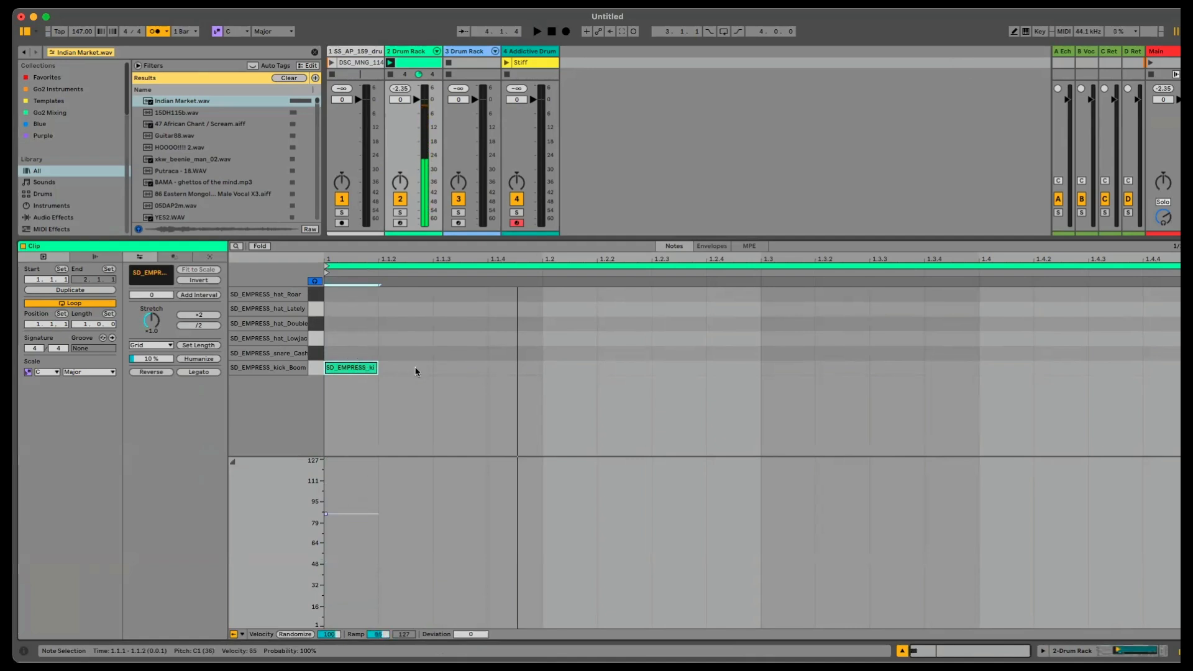
{"action": "double_click", "coordinate": [571, 354]}
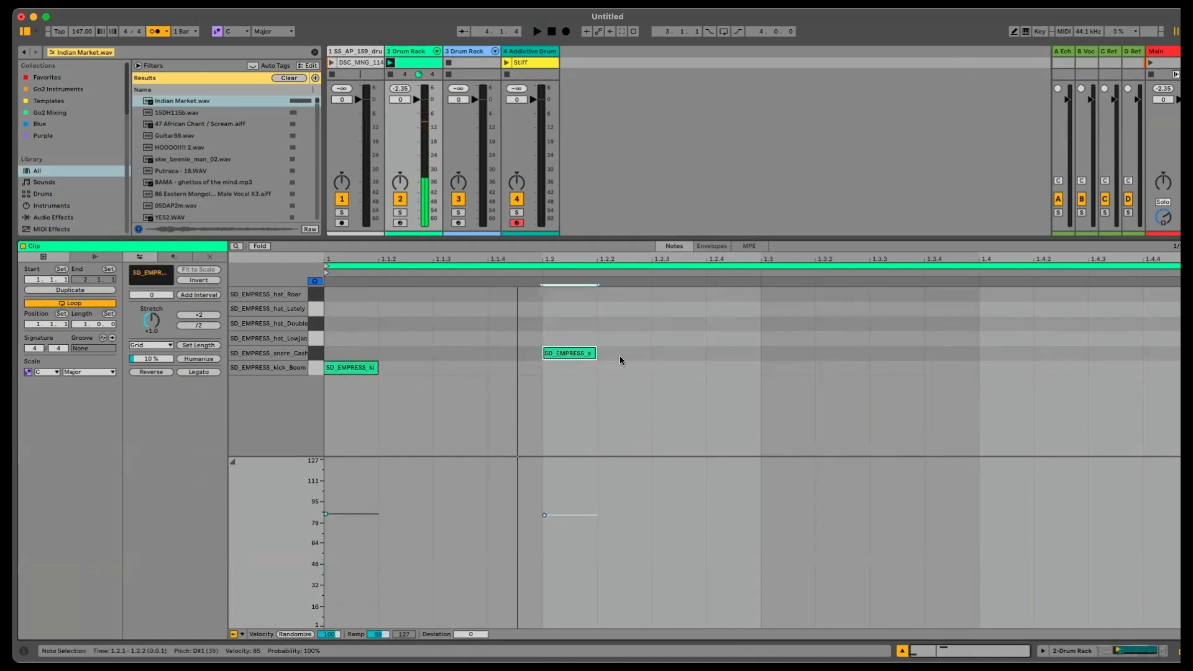
{"action": "left_click_drag", "start_coordinate": [368, 333], "coordinate": [589, 441]}
{"action": "key", "text": "Delete"}
Step: Turn on Draw Mode, fill the bar with eighth-note hits on the hat_Lately row, and play the clip
{"action": "key", "text": "b"}
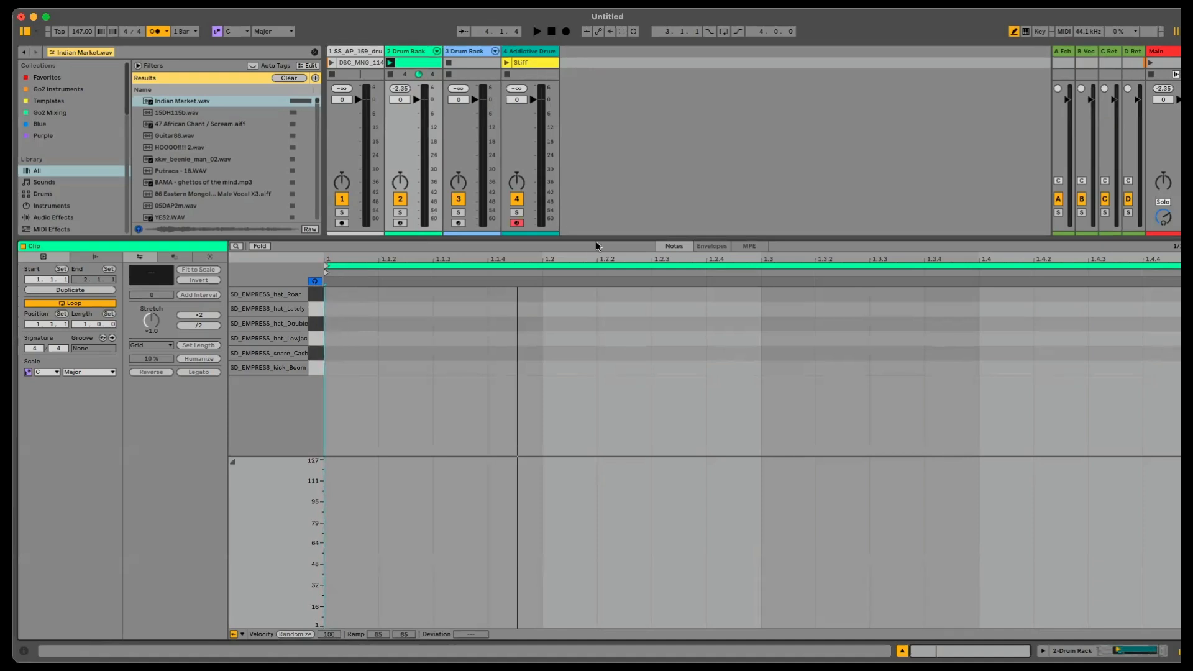
{"action": "left_click", "coordinate": [315, 309]}
{"action": "left_click_drag", "start_coordinate": [372, 305], "coordinate": [1164, 308]}
{"action": "left_click", "coordinate": [357, 305]}
{"action": "key", "text": "space"}
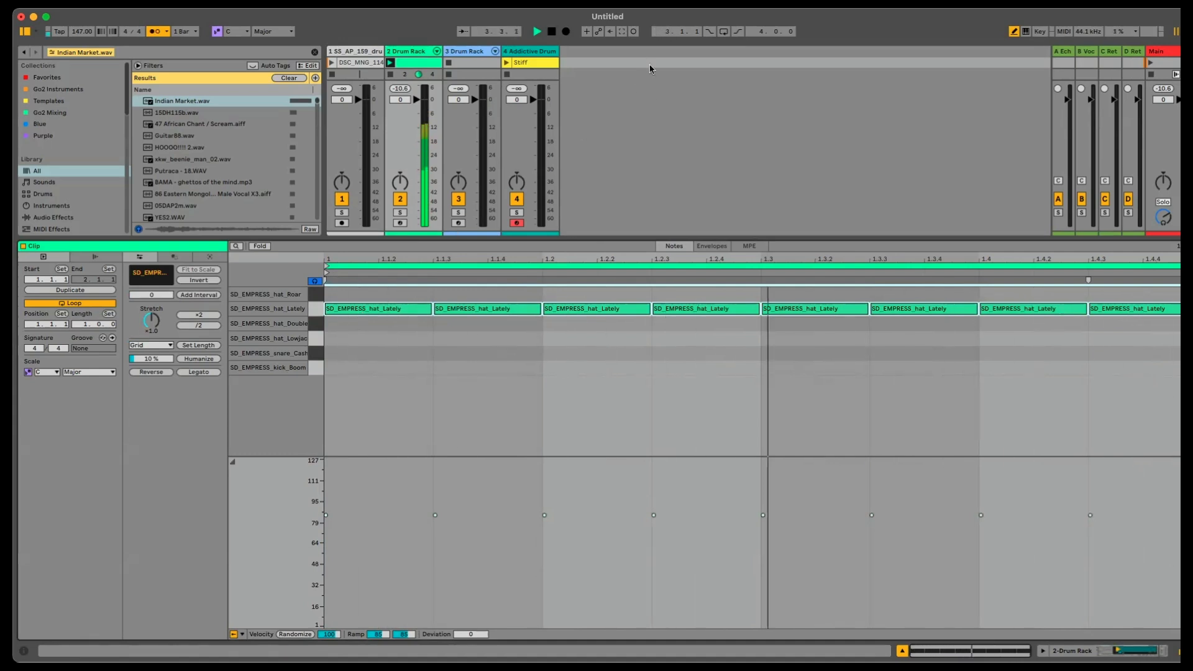
{"action": "key", "text": "space"}
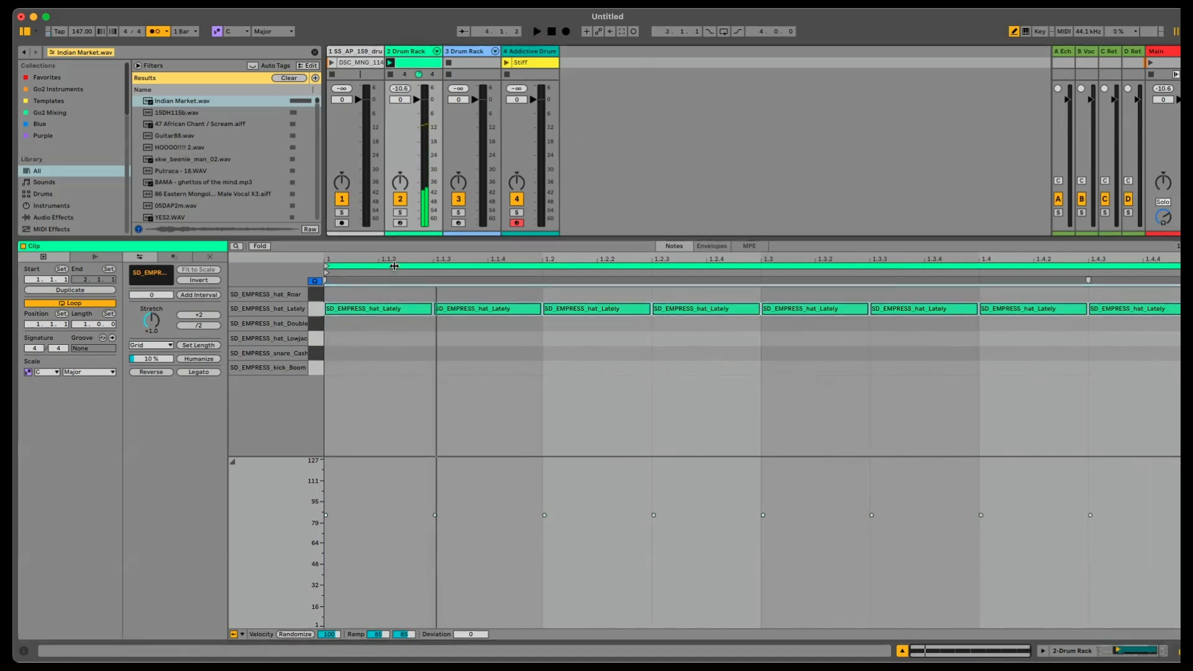
Step: Redraw the hat_Lately hits as quarter notes across the bar, clear the stray hat_Roar note, and play the clip
{"action": "left_click", "coordinate": [384, 307]}
{"action": "left_click_drag", "start_coordinate": [383, 307], "coordinate": [1146, 300]}
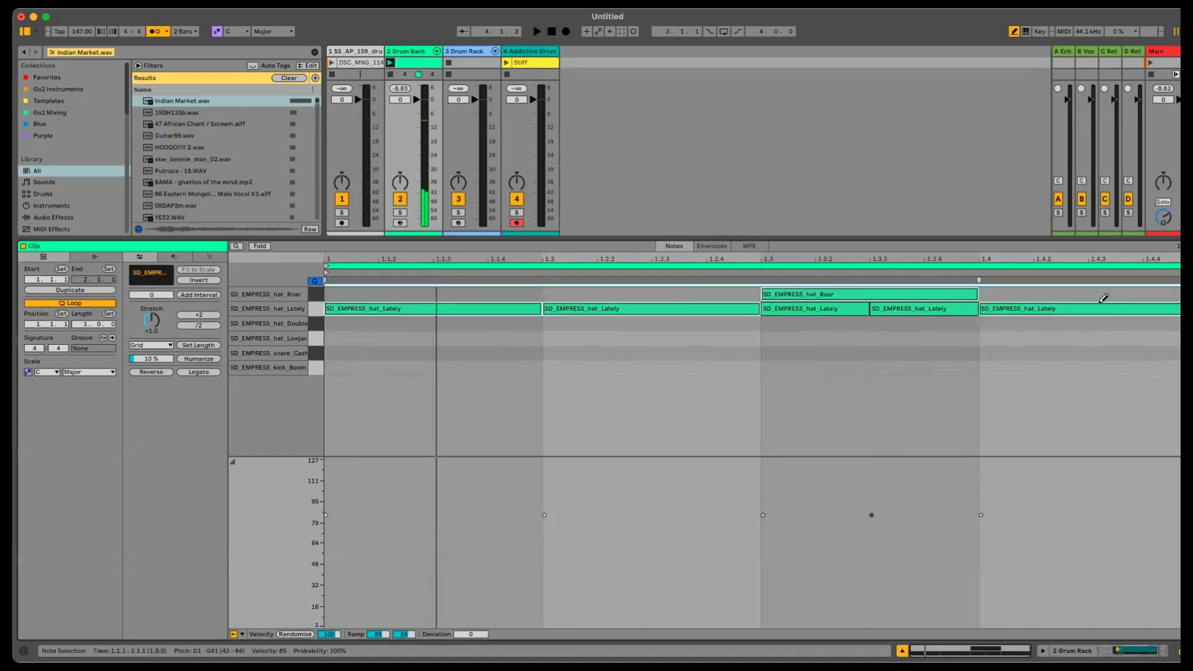
{"action": "left_click", "coordinate": [790, 286]}
{"action": "key", "text": "space"}
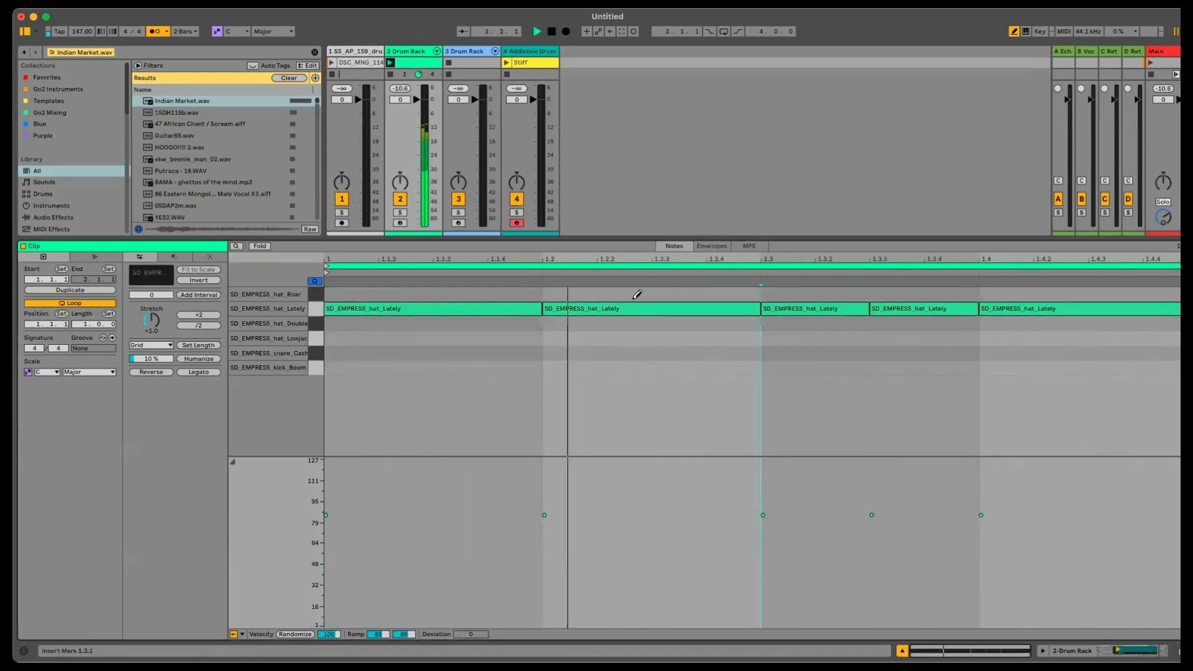
{"action": "key", "text": "space"}
Step: Place a kick on 1.1 and a snare on 1.3, replace the two eighth hats on 1.3 with one quarter note, and audition
{"action": "left_click", "coordinate": [358, 367]}
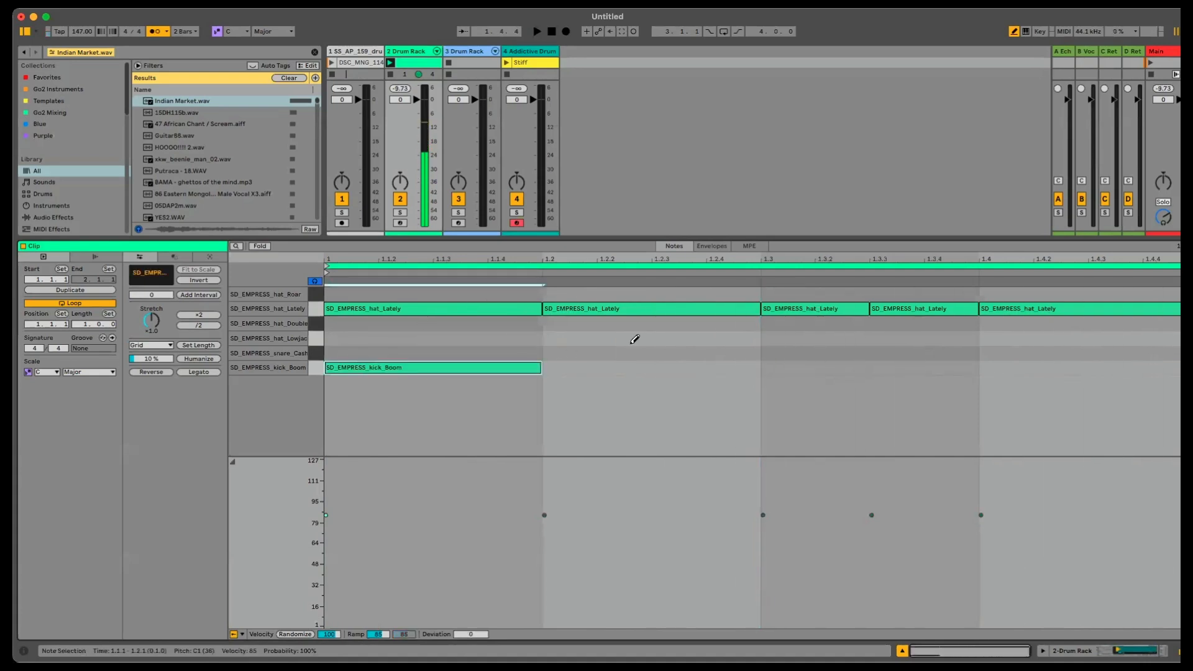
{"action": "left_click", "coordinate": [810, 353]}
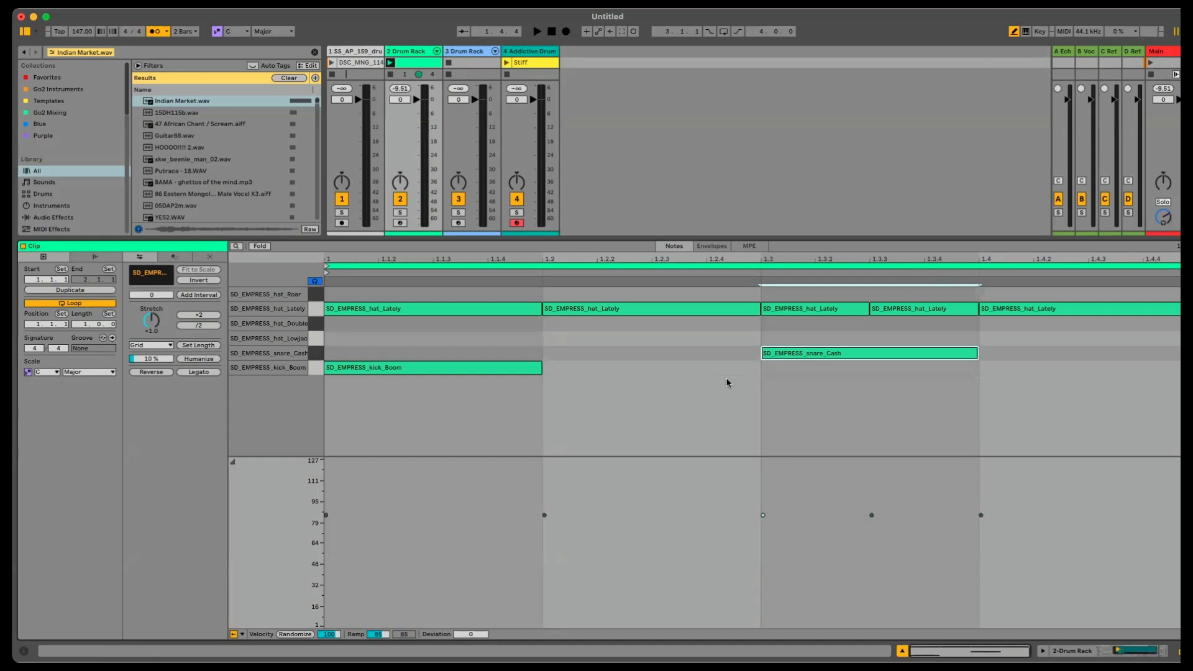
{"action": "left_click", "coordinate": [773, 306]}
{"action": "left_click", "coordinate": [784, 308]}
{"action": "key", "text": "space"}
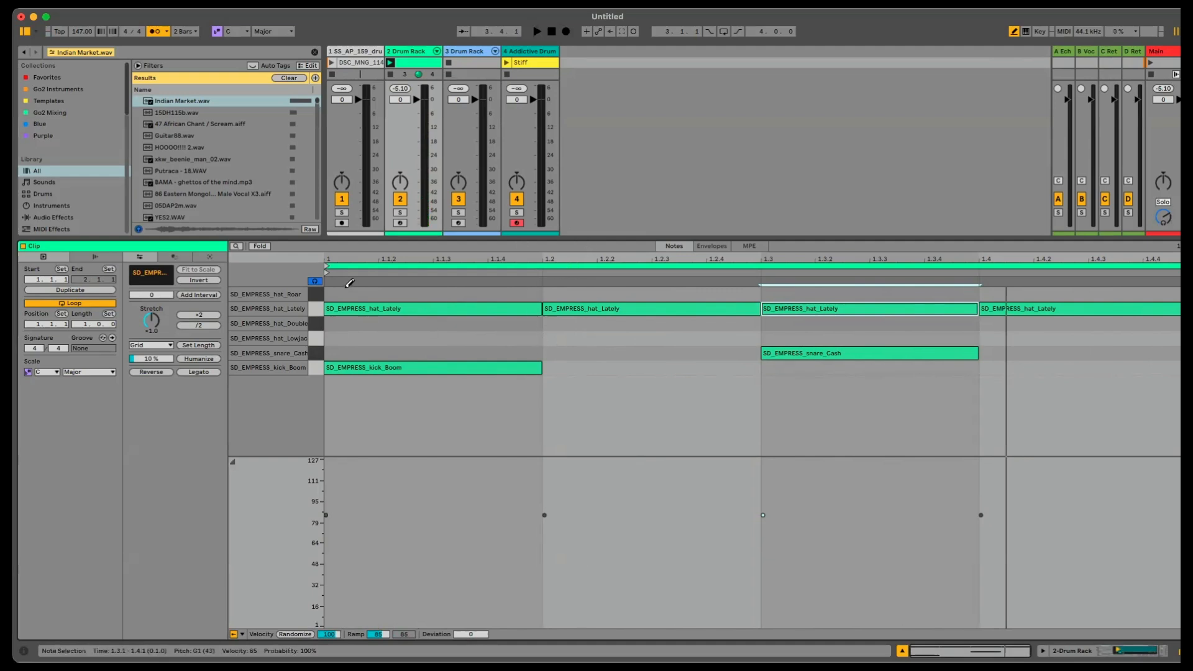
Step: Duplicate the one-bar loop and its notes to make a two-bar pattern
{"action": "left_click", "coordinate": [515, 262]}
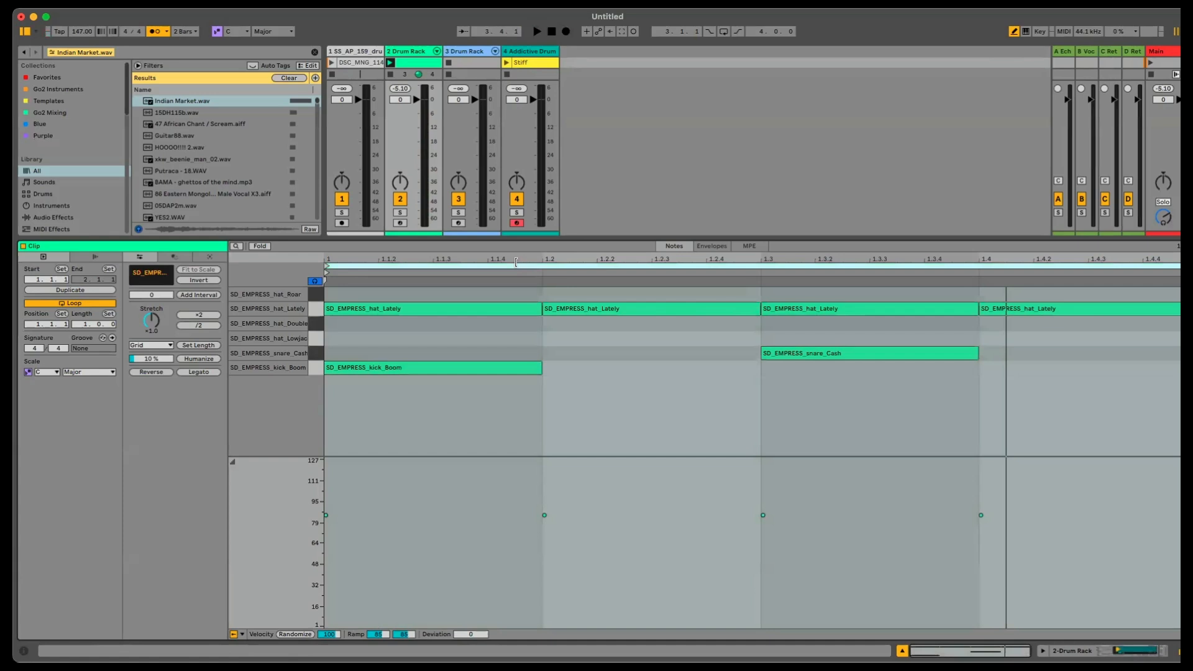
{"action": "key", "text": "super+d"}
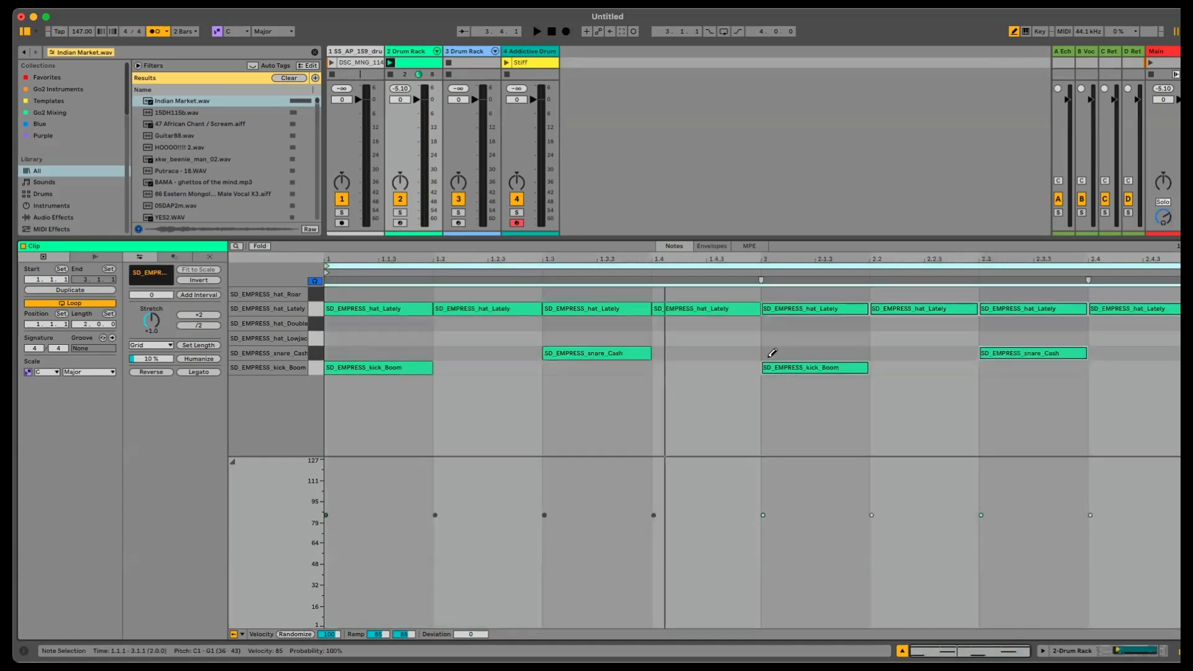
{"action": "left_click", "coordinate": [506, 367]}
{"action": "left_click", "coordinate": [507, 366]}
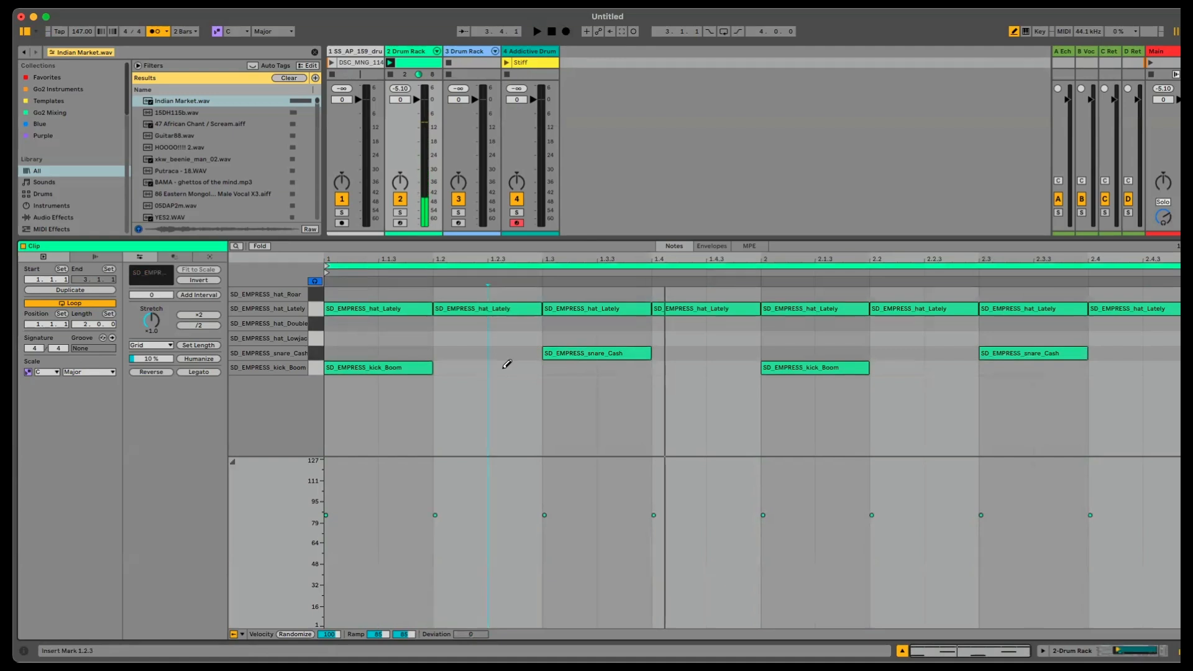
{"action": "left_click", "coordinate": [473, 366]}
{"action": "left_click", "coordinate": [502, 367]}
{"action": "left_click", "coordinate": [525, 366]}
{"action": "left_click", "coordinate": [525, 367]}
{"action": "left_click", "coordinate": [502, 367]}
{"action": "left_click", "coordinate": [473, 366]}
Step: Replace the first quarter-note hat with eighth-note hats on 1.1.1 and 1.1.3, and play the clip
{"action": "left_click", "coordinate": [370, 307]}
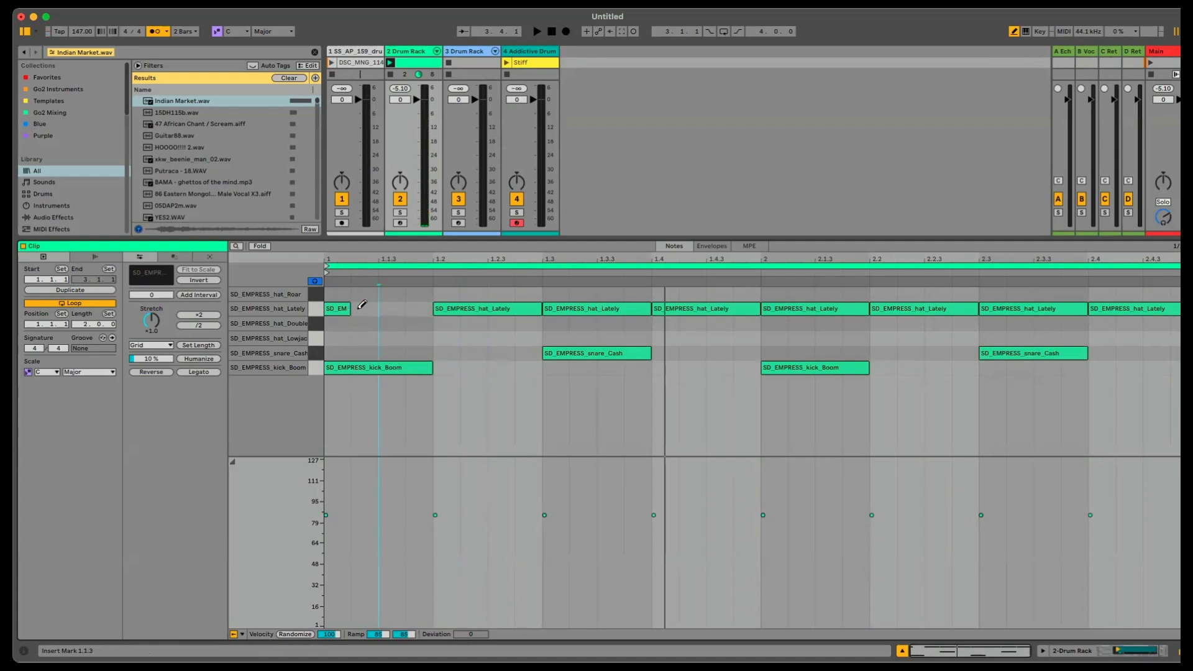
{"action": "left_click_drag", "start_coordinate": [349, 307], "coordinate": [377, 307]}
{"action": "key", "text": "b"}
{"action": "left_click", "coordinate": [362, 300]}
{"action": "left_click", "coordinate": [362, 308]}
{"action": "key", "text": "super+d"}
{"action": "key", "text": "space"}
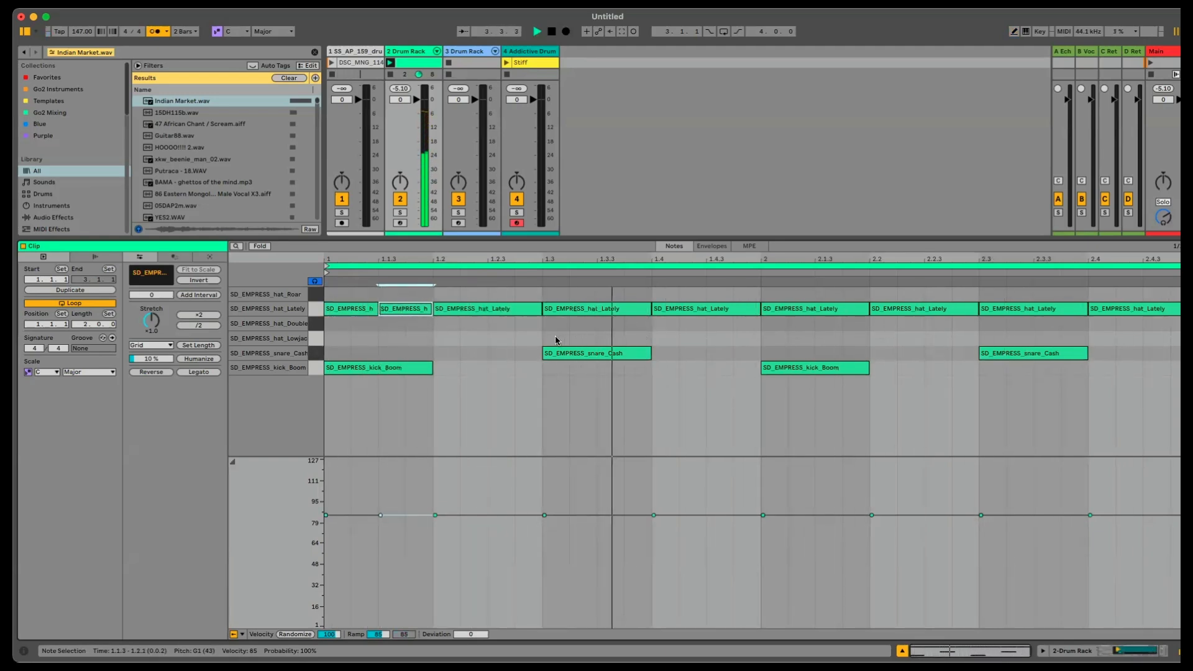
{"action": "key", "text": "space"}
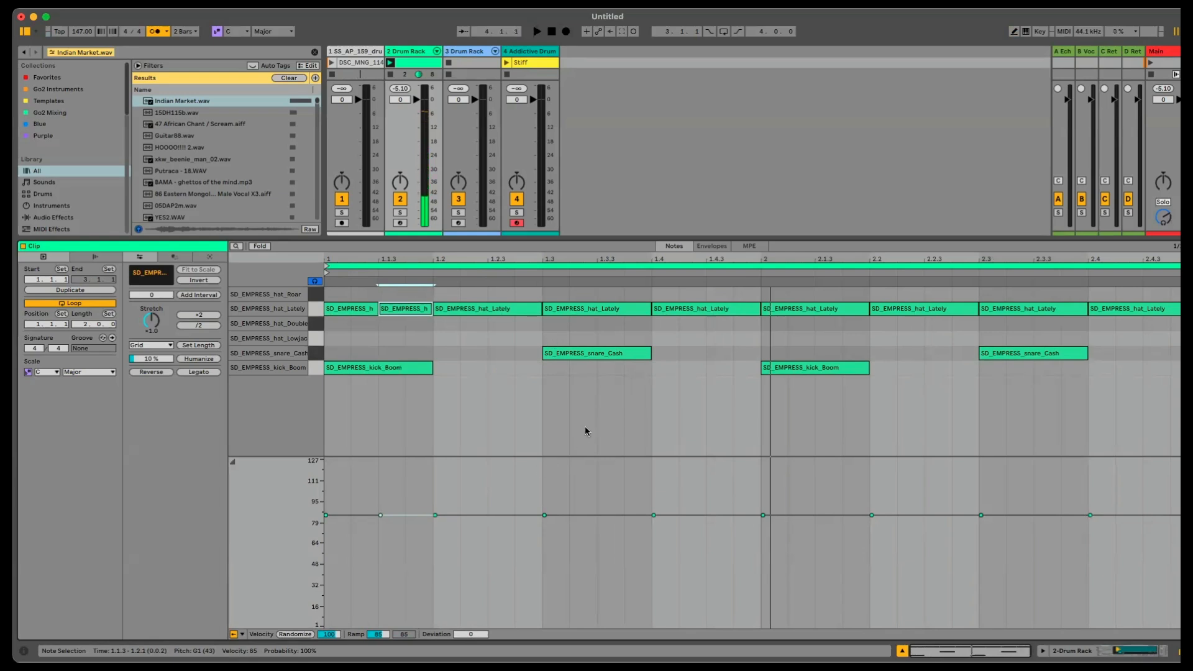
Step: Audition the clip from its start and turn off the metronome
{"action": "key", "text": "super+a"}
{"action": "key", "text": "space"}
{"action": "key", "text": "space"}
{"action": "left_click", "coordinate": [479, 395]}
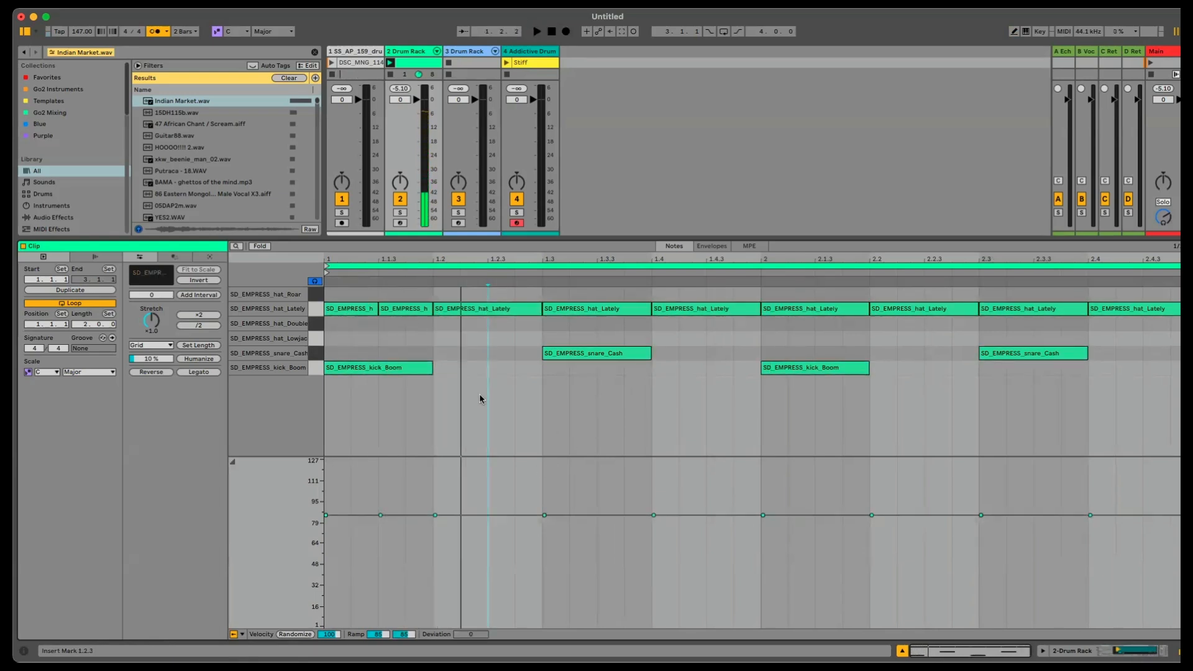
{"action": "left_click", "coordinate": [154, 32]}
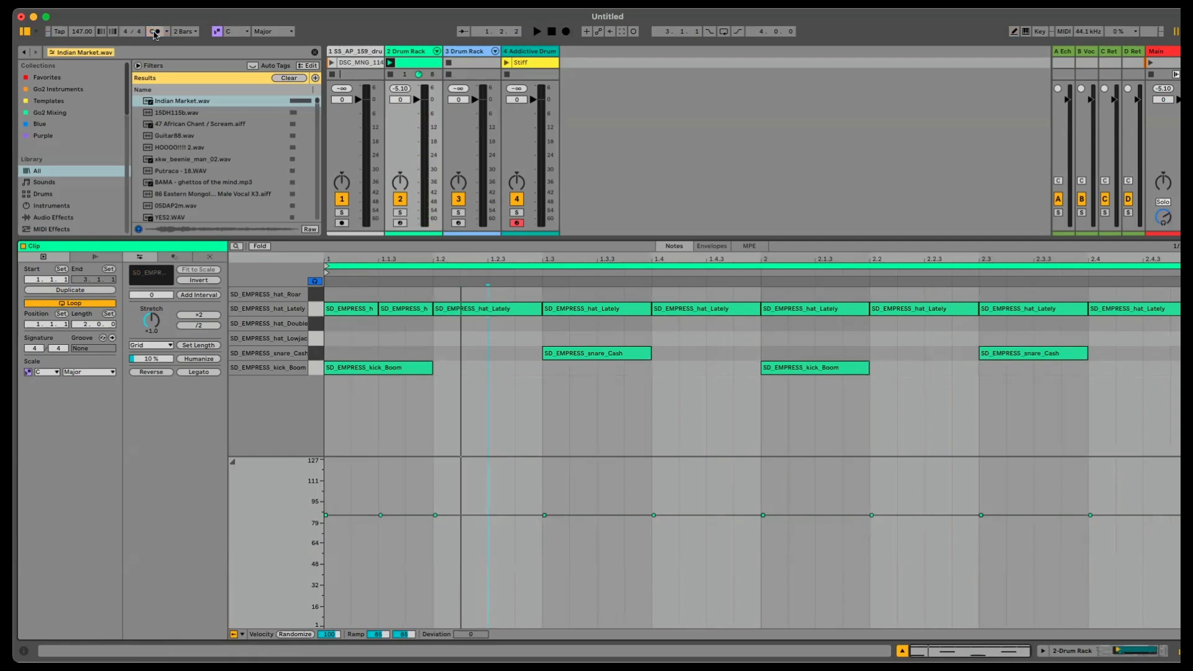
Step: Select the hat_Lately pad in the Drum Rack and adjust its Vol < Vel amount
{"action": "key", "text": "shift+Tab"}
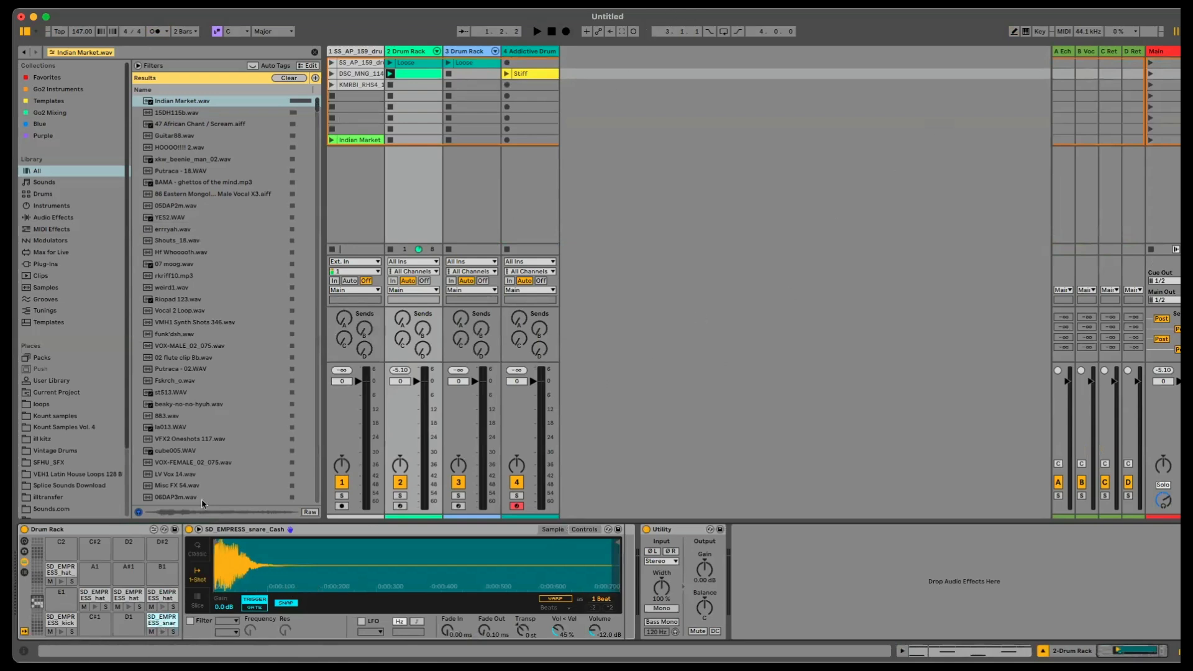
{"action": "left_click", "coordinate": [141, 601]}
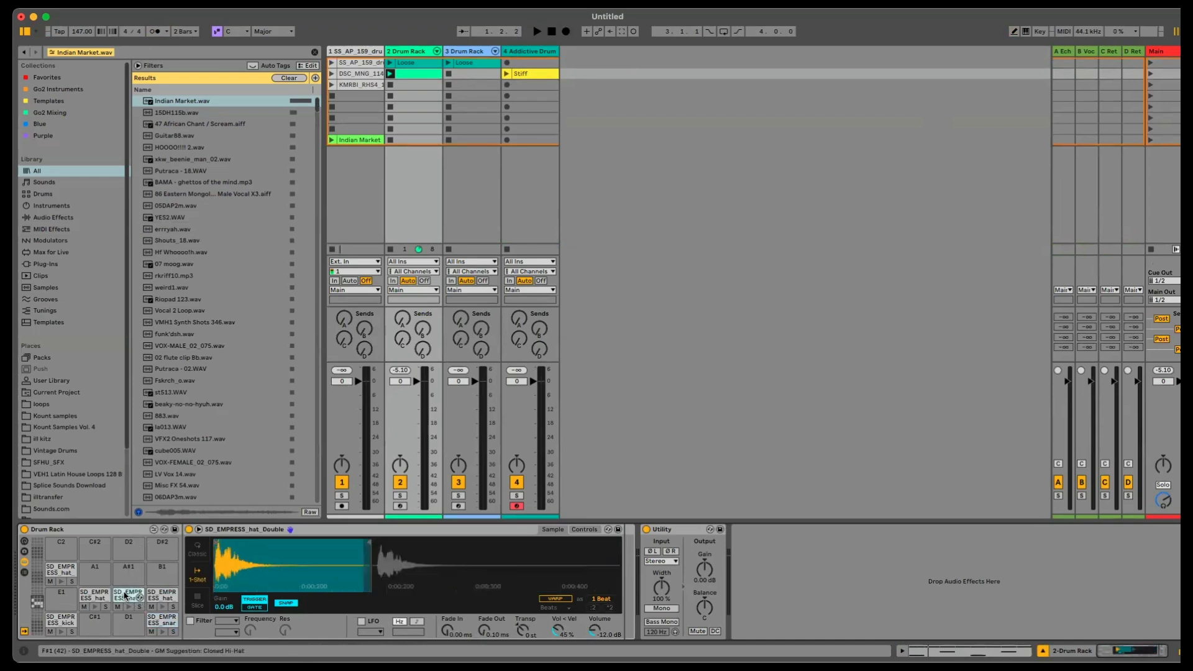
{"action": "left_click", "coordinate": [160, 599]}
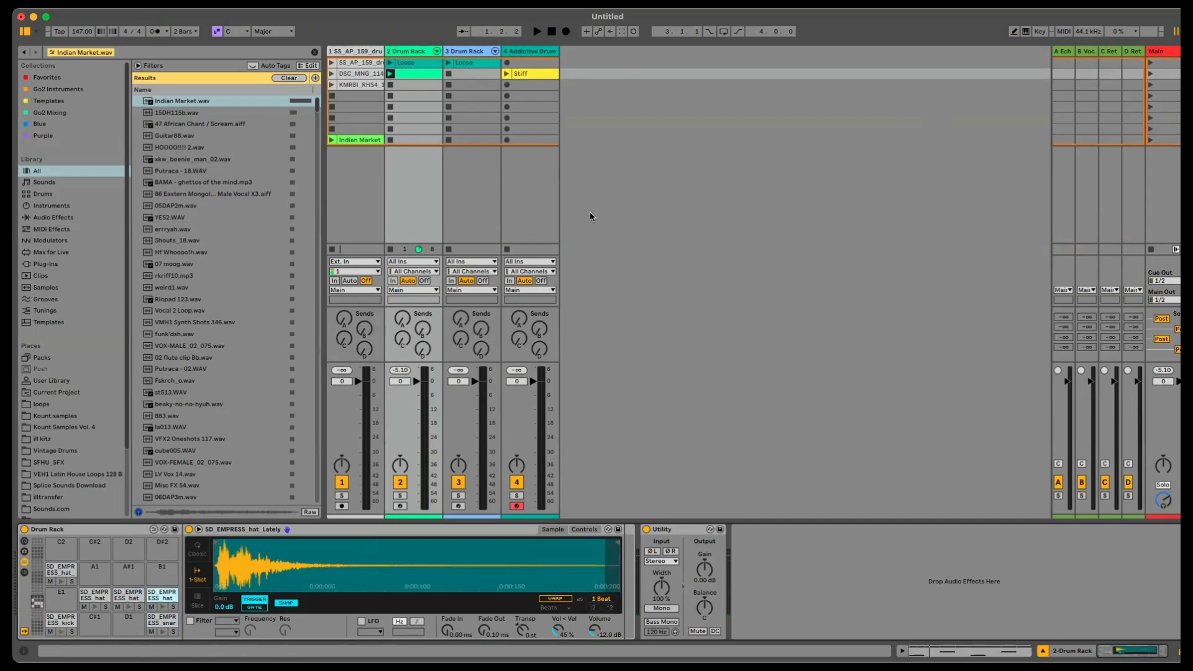
{"action": "left_click_drag", "start_coordinate": [560, 632], "coordinate": [559, 628]}
{"action": "left_click_drag", "start_coordinate": [560, 634], "coordinate": [559, 665]}
Step: Reopen track 2's second clip and lower the velocity of the hat on 1.1.3 to 24
{"action": "double_click", "coordinate": [418, 74]}
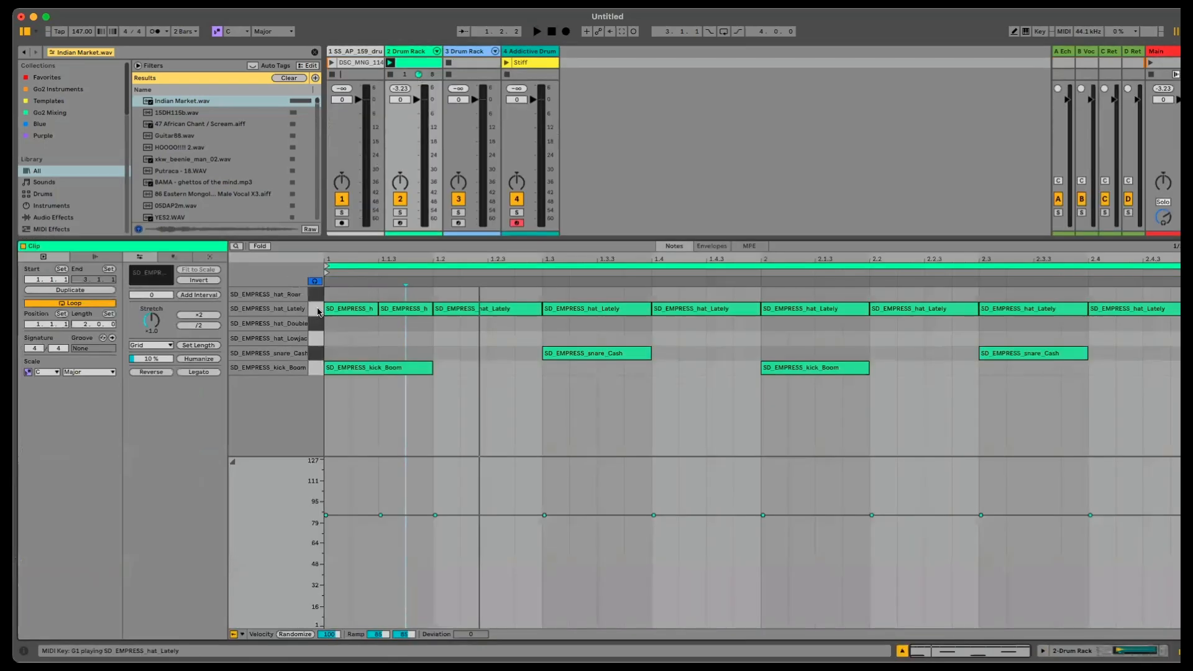
{"action": "left_click", "coordinate": [354, 309]}
{"action": "left_click", "coordinate": [404, 322]}
{"action": "left_click_drag", "start_coordinate": [402, 308], "coordinate": [404, 331]}
Step: Duplicate the loud and soft eighth-note hat pair from beat 1 across both bars and play the pattern
{"action": "left_click", "coordinate": [347, 306], "text": "shift"}
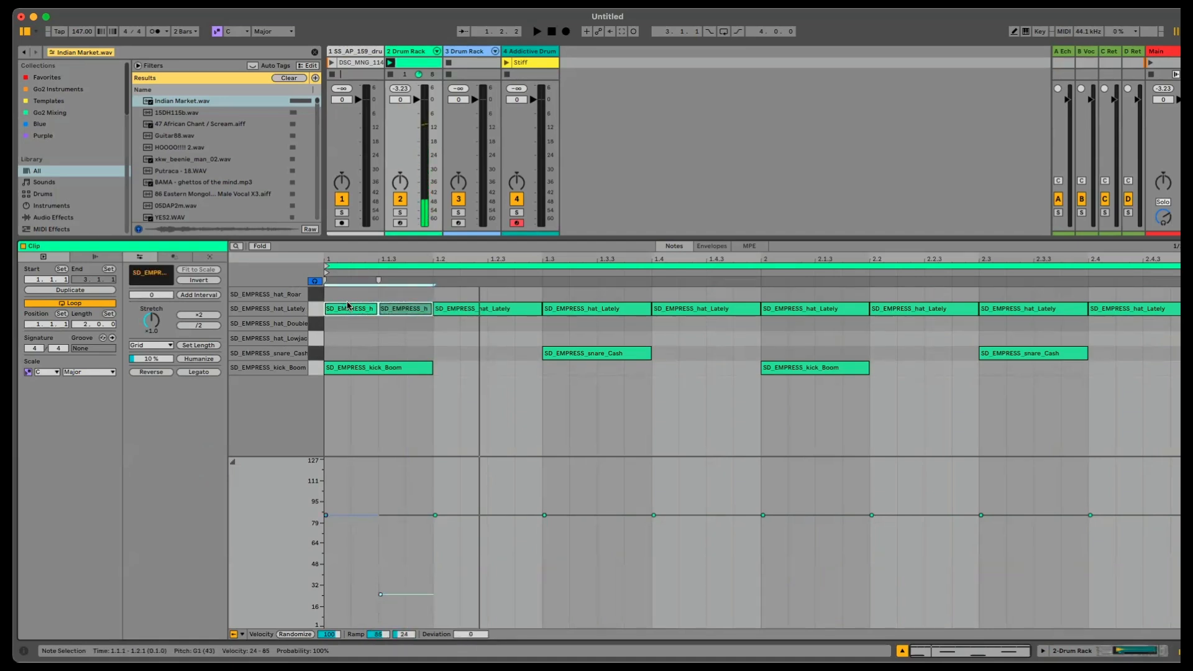
{"action": "key", "text": "super+d"}
{"action": "key", "text": "super+d"}
{"action": "key", "text": "super+d"}
{"action": "key", "text": "super+d"}
{"action": "key", "text": "super+d"}
{"action": "key", "text": "super+d"}
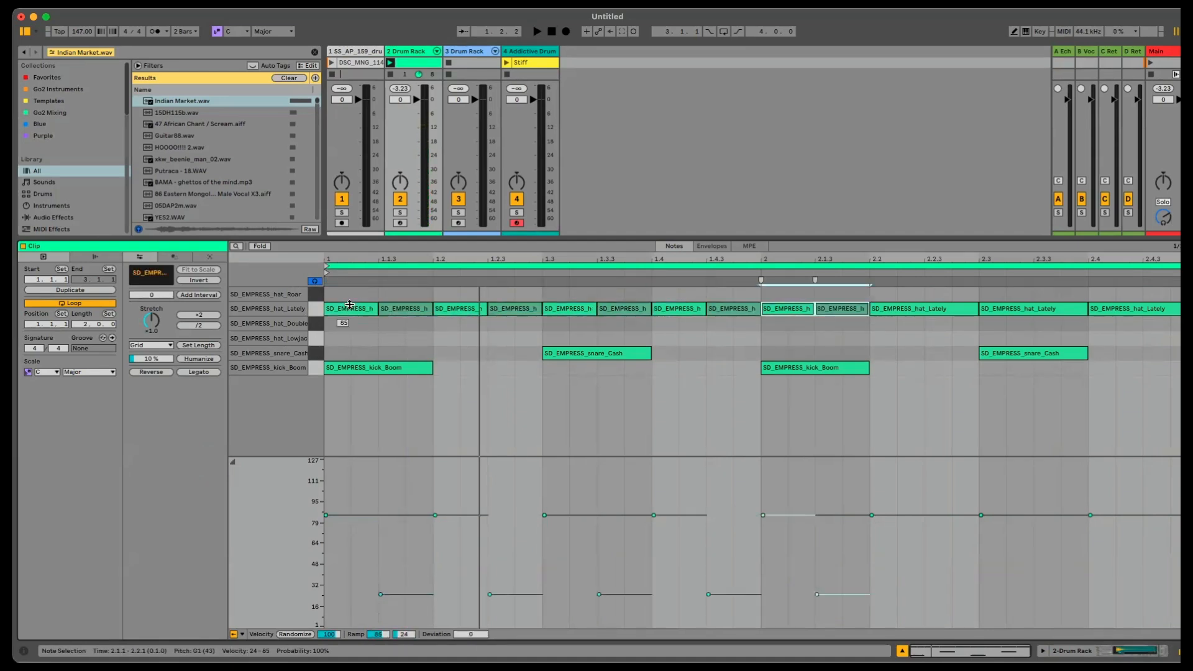
{"action": "key", "text": "super+d"}
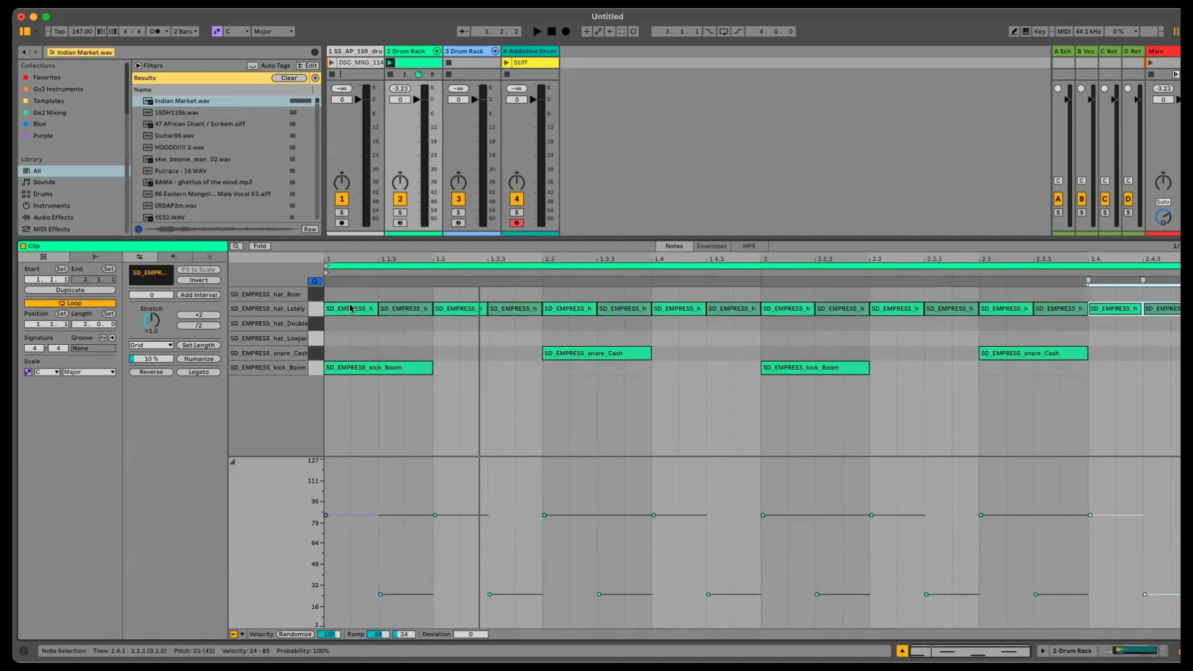
{"action": "key", "text": "space"}
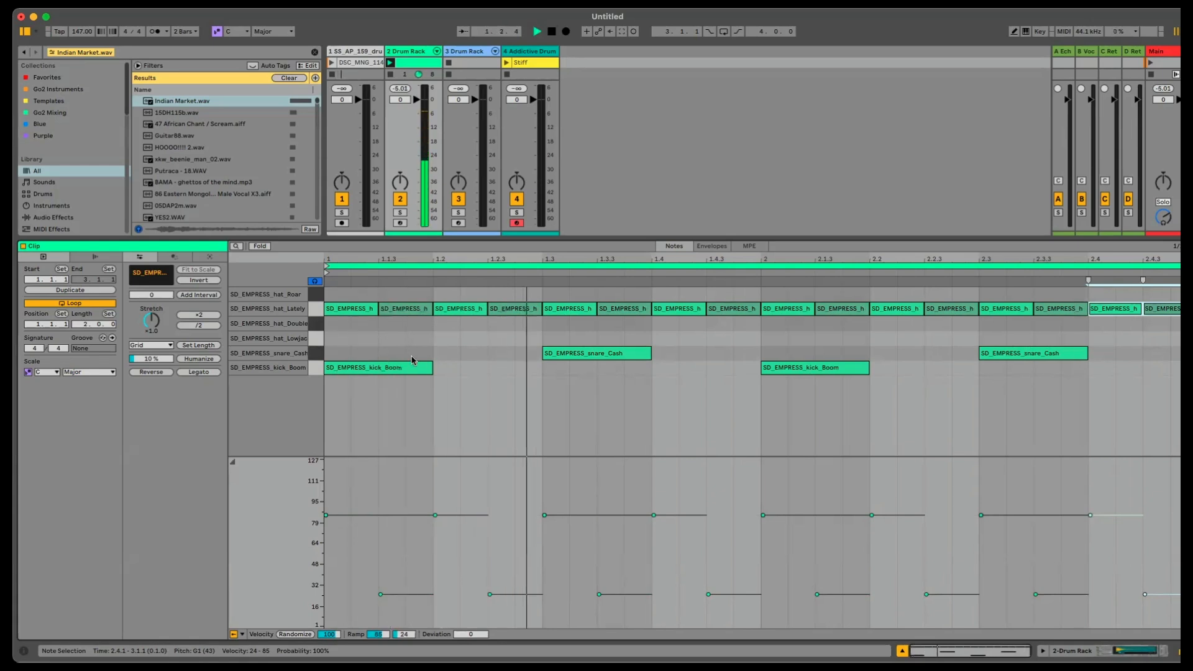
Step: Copy the 1.3 snare to 1.3.3 and raise the snare_Cash pad's Vol < Vel amount to about 65%
{"action": "mouse_move", "coordinate": [578, 353]}
{"action": "left_mouse_down"}
{"action": "mouse_move", "coordinate": [510, 355]}
{"action": "mouse_move", "coordinate": [692, 367]}
{"action": "mouse_move", "coordinate": [628, 366]}
{"action": "mouse_move", "coordinate": [621, 352]}
{"action": "left_mouse_up"}
{"action": "key", "text": "shift+Tab"}
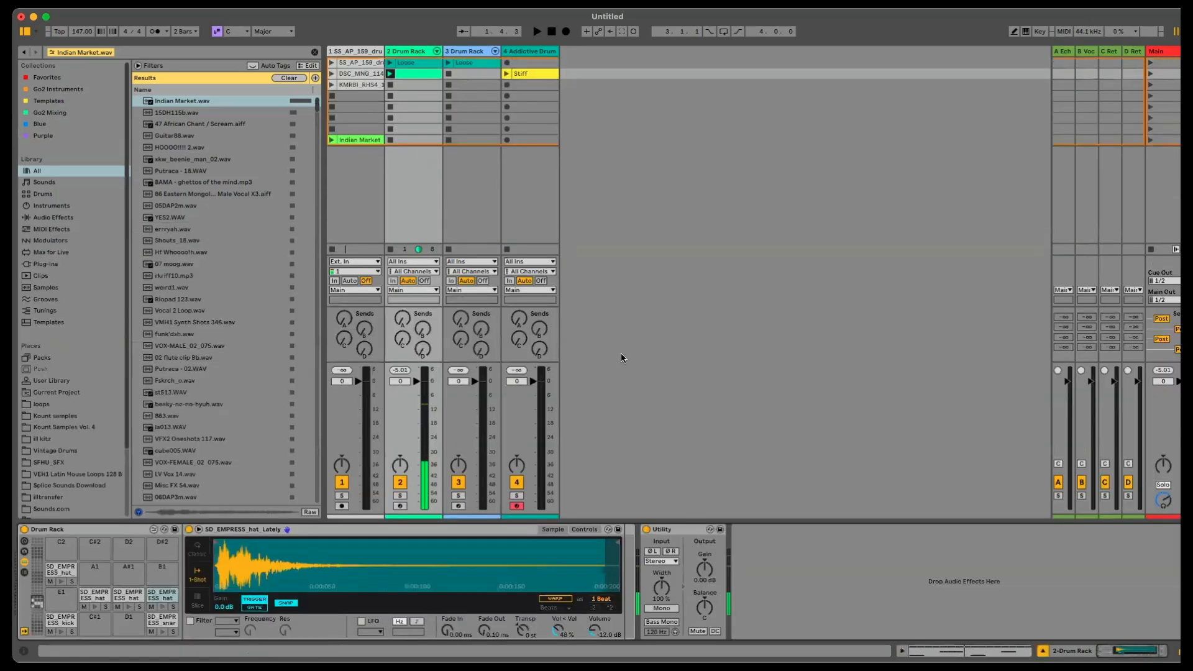
{"action": "left_click", "coordinate": [160, 631]}
{"action": "left_click", "coordinate": [160, 618]}
{"action": "left_click_drag", "start_coordinate": [547, 633], "coordinate": [547, 628]}
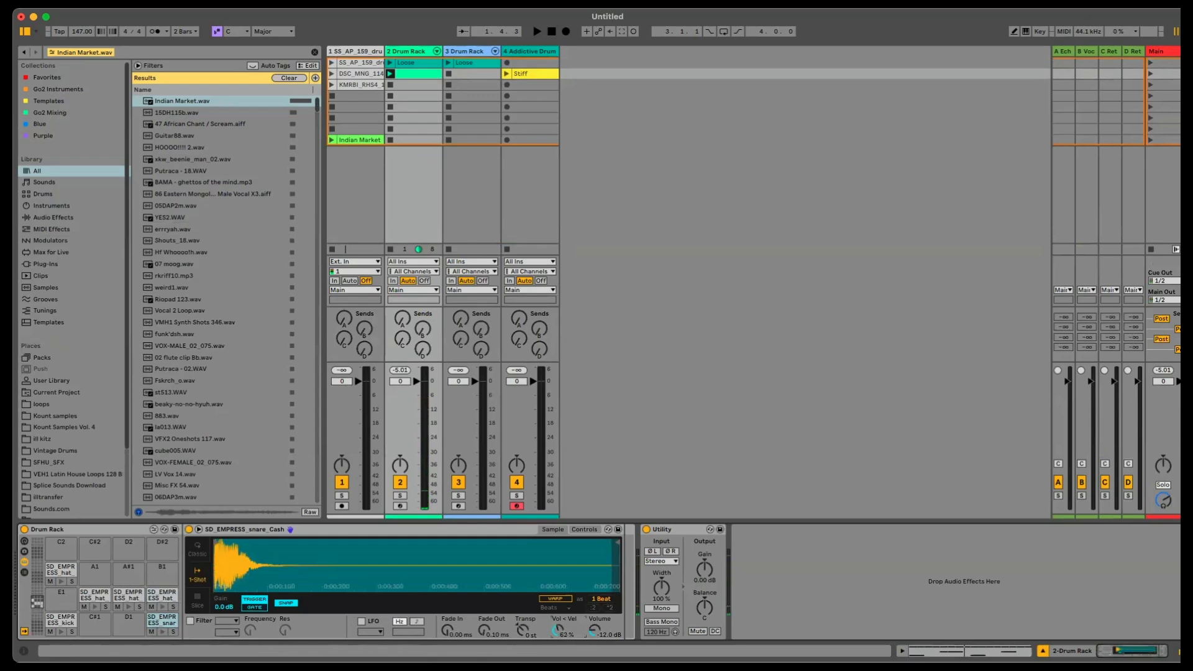
Step: Reopen the clip, lower the velocity of the 1.3.3 snare to 16, and play the pattern
{"action": "double_click", "coordinate": [426, 74]}
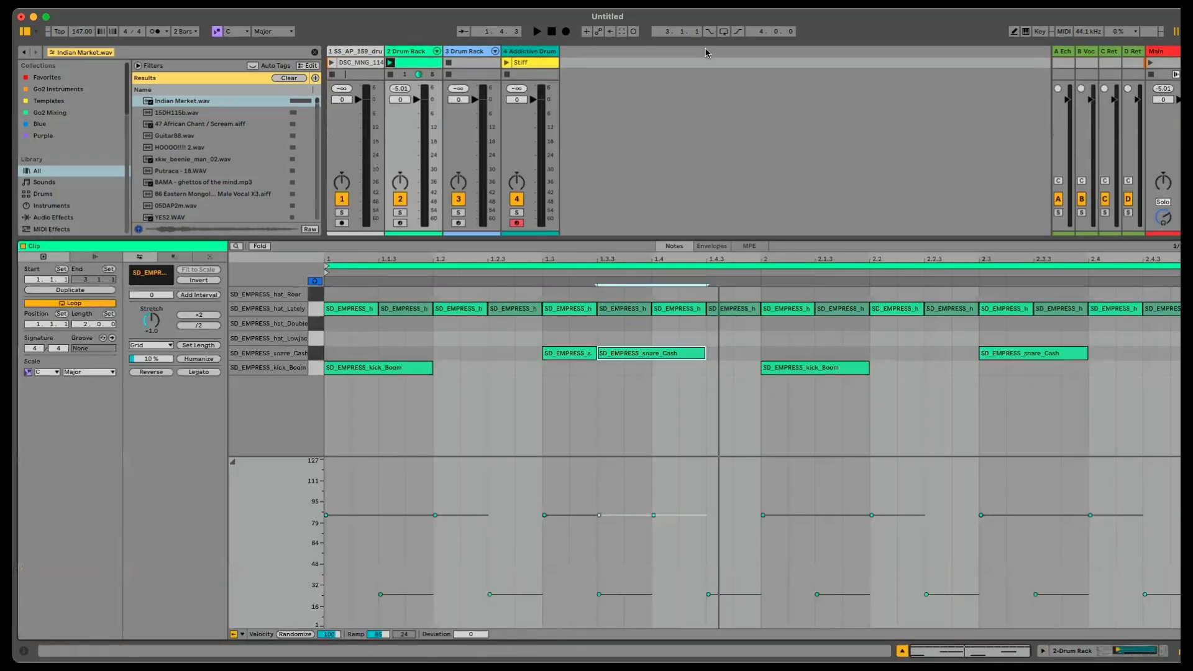
{"action": "left_click_drag", "start_coordinate": [663, 351], "coordinate": [663, 381]}
{"action": "key", "text": "space"}
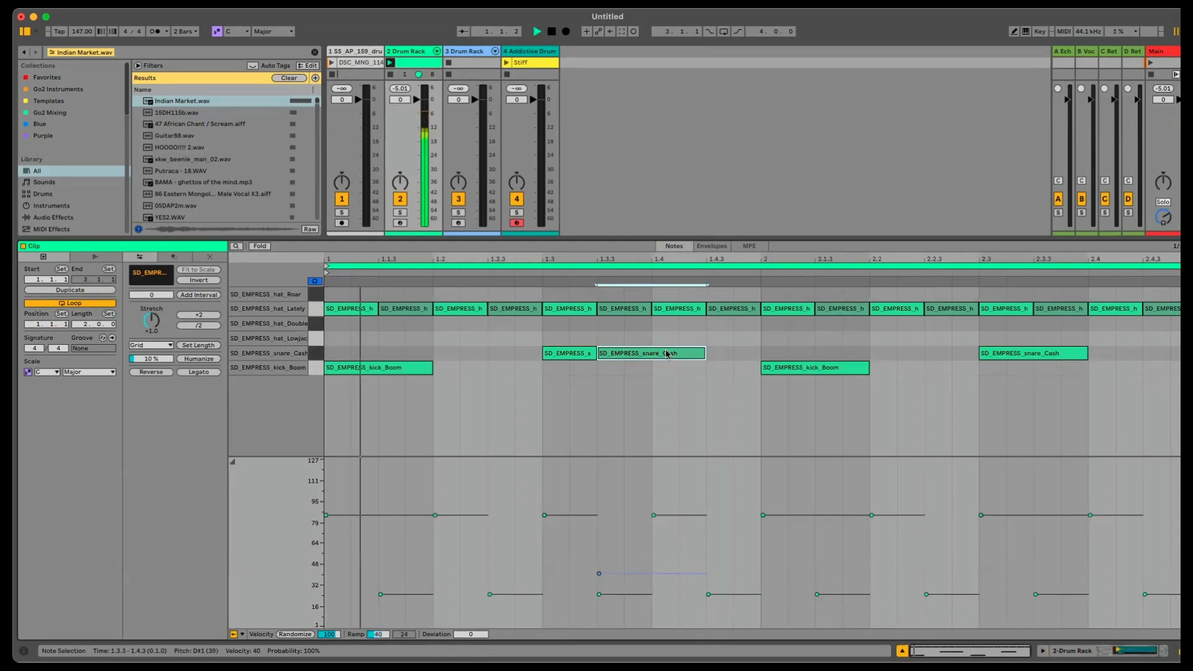
{"action": "left_click_drag", "start_coordinate": [653, 351], "coordinate": [655, 355]}
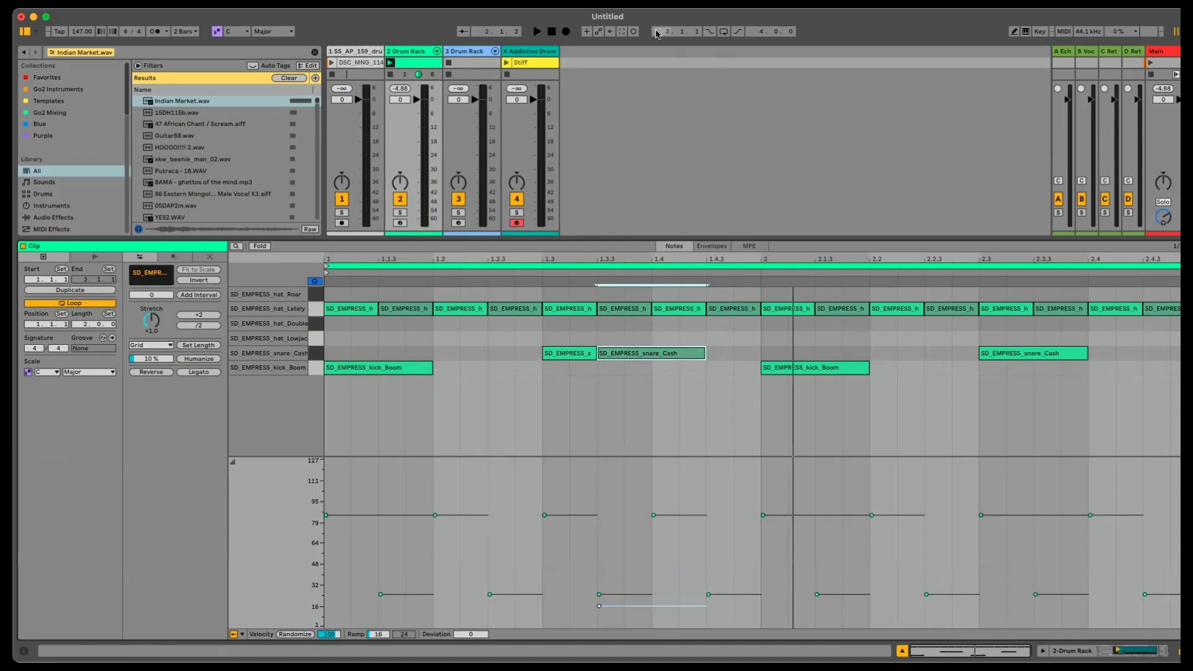
{"action": "key", "text": "space"}
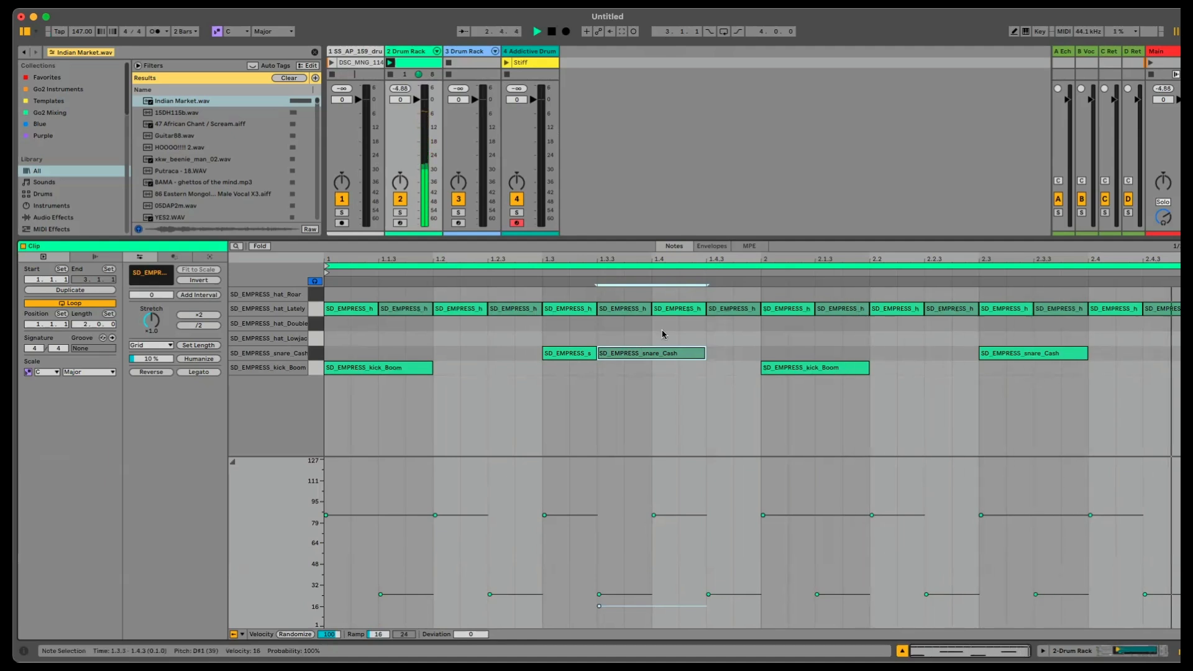
Step: Add a sixteenth-note snare on 1.4.3 with velocity 41, audition it, and return to the clip's notes
{"action": "double_click", "coordinate": [721, 353]}
{"action": "mouse_move", "coordinate": [722, 357]}
{"action": "left_mouse_down"}
{"action": "mouse_move", "coordinate": [692, 362]}
{"action": "mouse_move", "coordinate": [726, 352]}
{"action": "left_mouse_up"}
{"action": "key", "text": "space"}
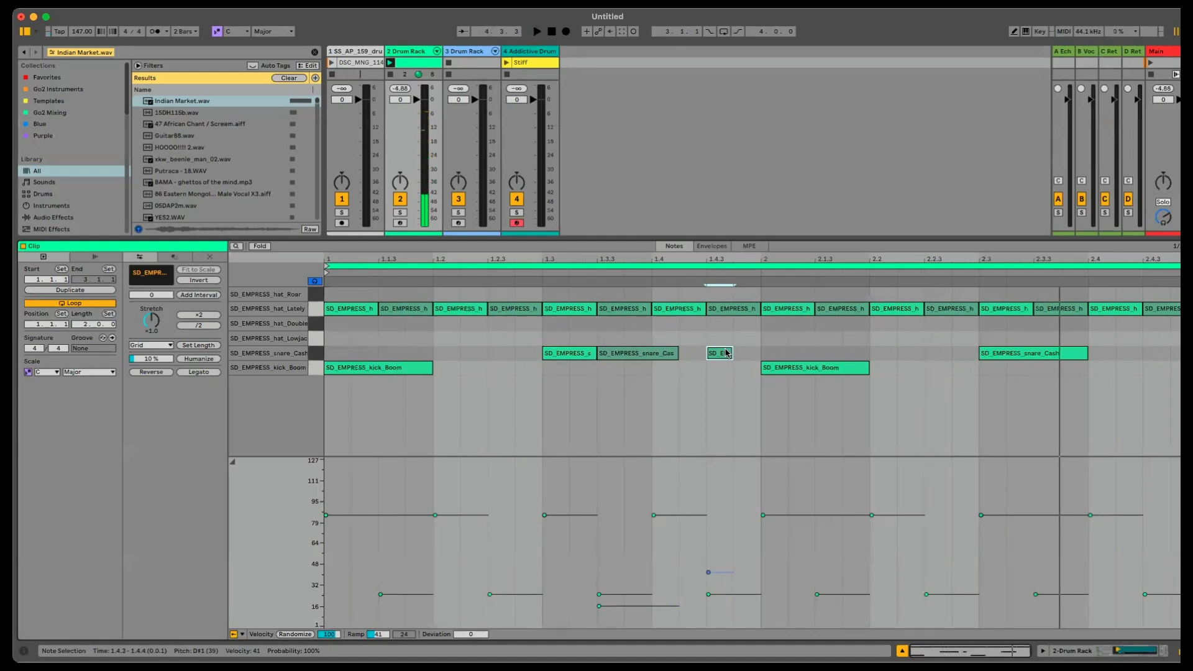
{"action": "key", "text": "shift+Tab"}
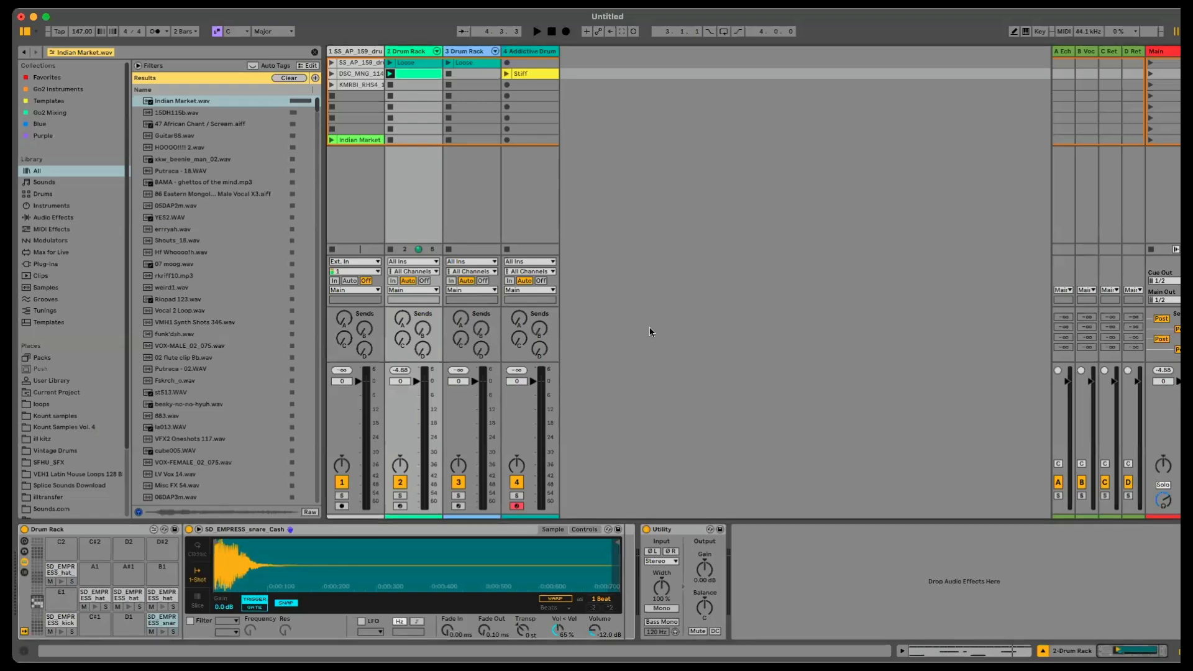
{"action": "double_click", "coordinate": [415, 77]}
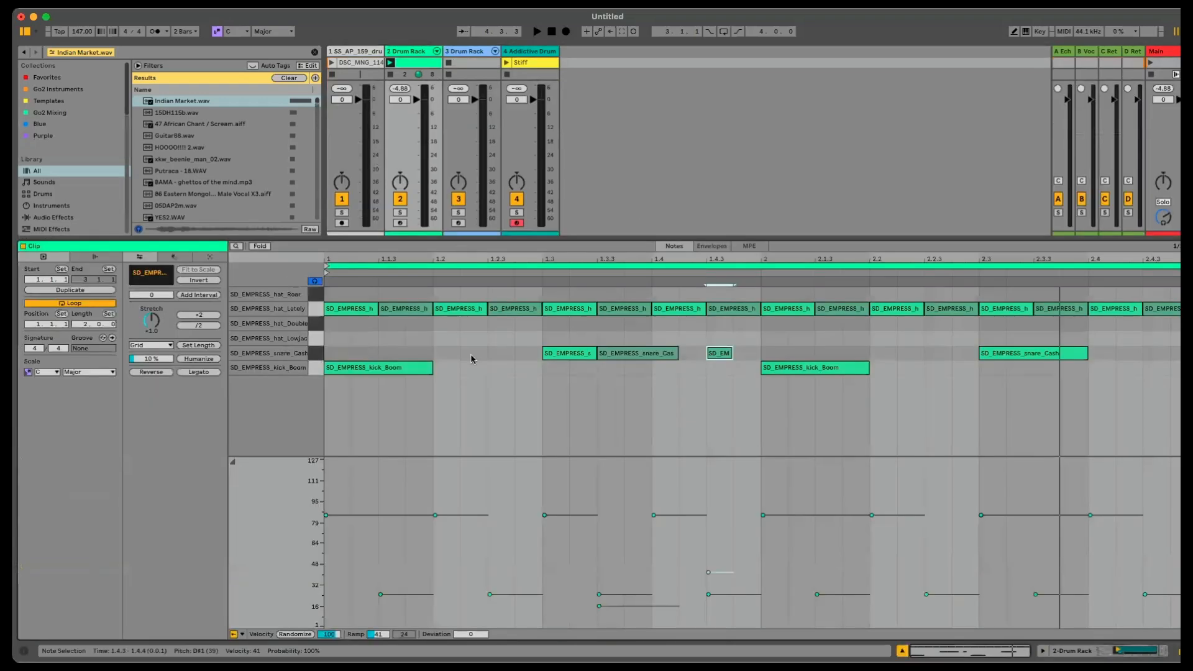
Step: Nudge the 1.3 and 1.3.3 snares slightly late off the grid, and shift all hat_Lately notes late by a similar small amount
{"action": "left_click_drag", "start_coordinate": [562, 260], "coordinate": [885, 394]}
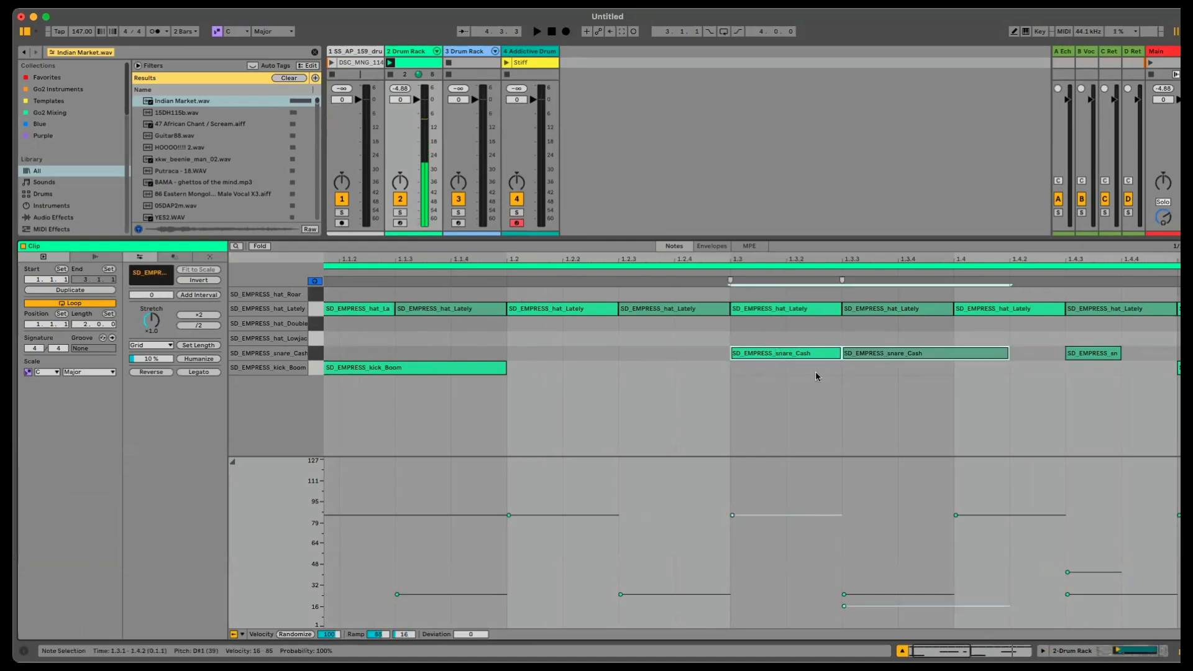
{"action": "left_click_drag", "start_coordinate": [795, 358], "coordinate": [799, 359]}
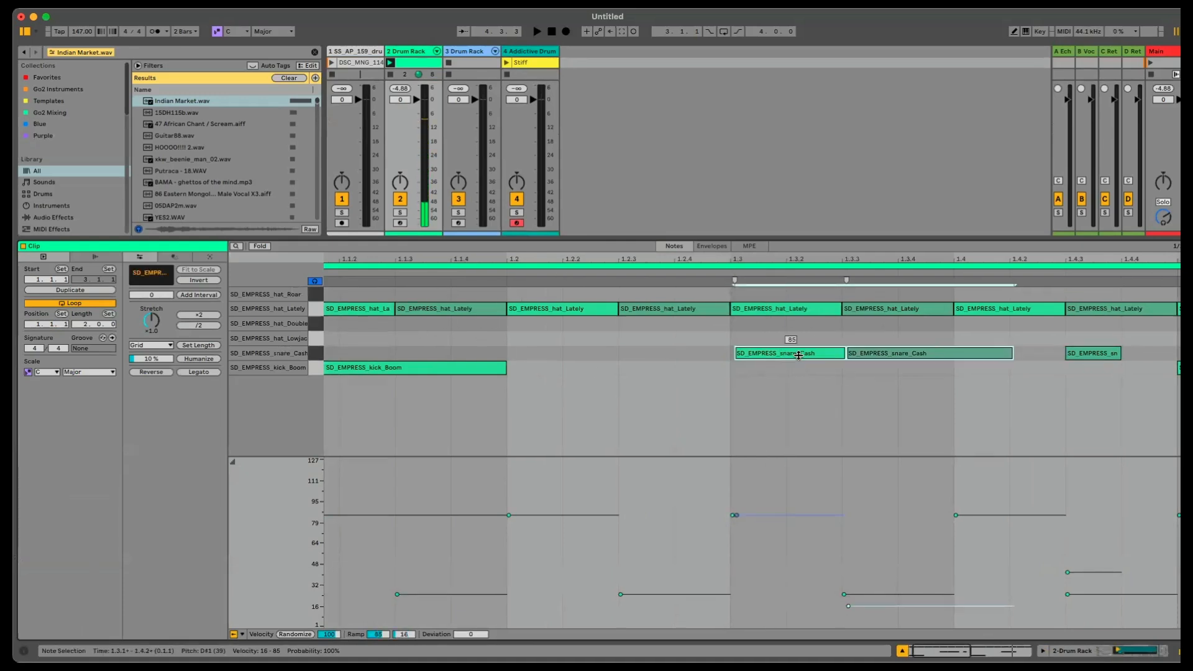
{"action": "left_click", "coordinate": [650, 324]}
{"action": "key", "text": "super+a"}
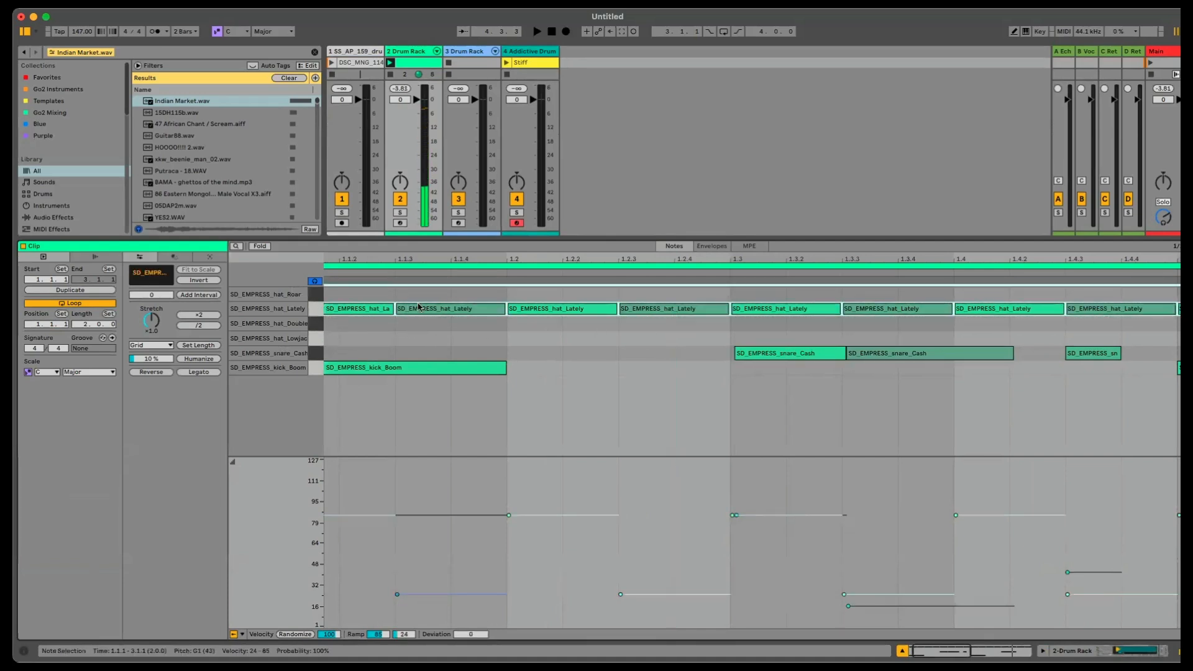
{"action": "left_click_drag", "start_coordinate": [426, 310], "coordinate": [431, 312]}
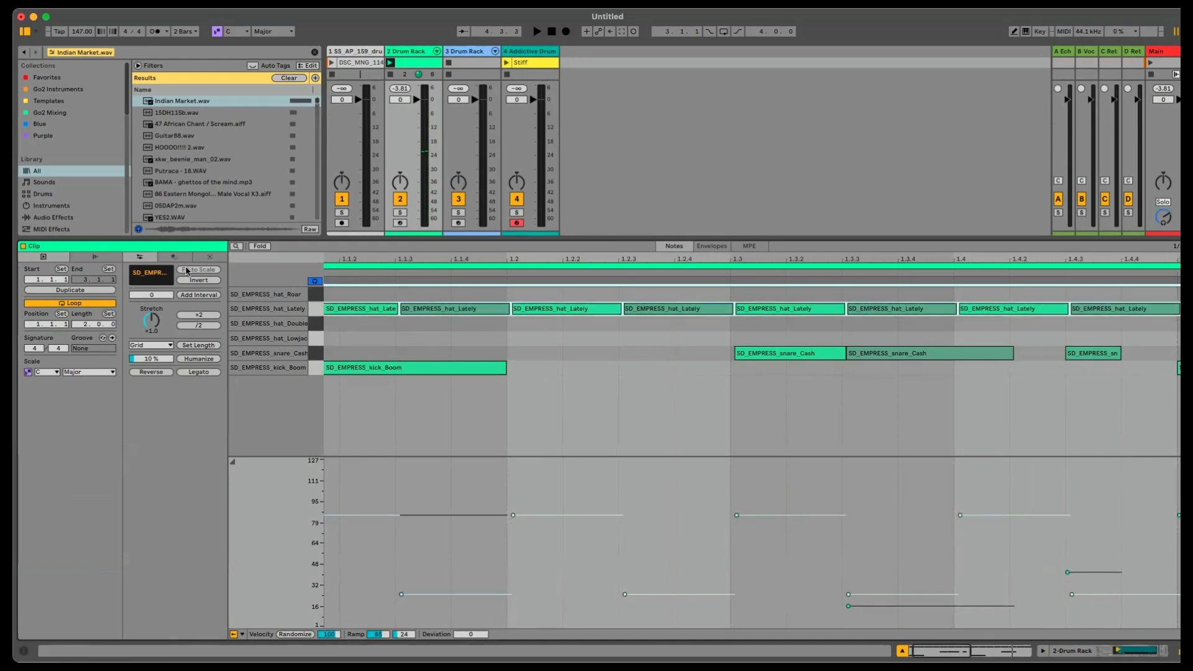
Step: Humanize the selected hat_Lately notes, raising the amount to about 81%
{"action": "left_click", "coordinate": [209, 361]}
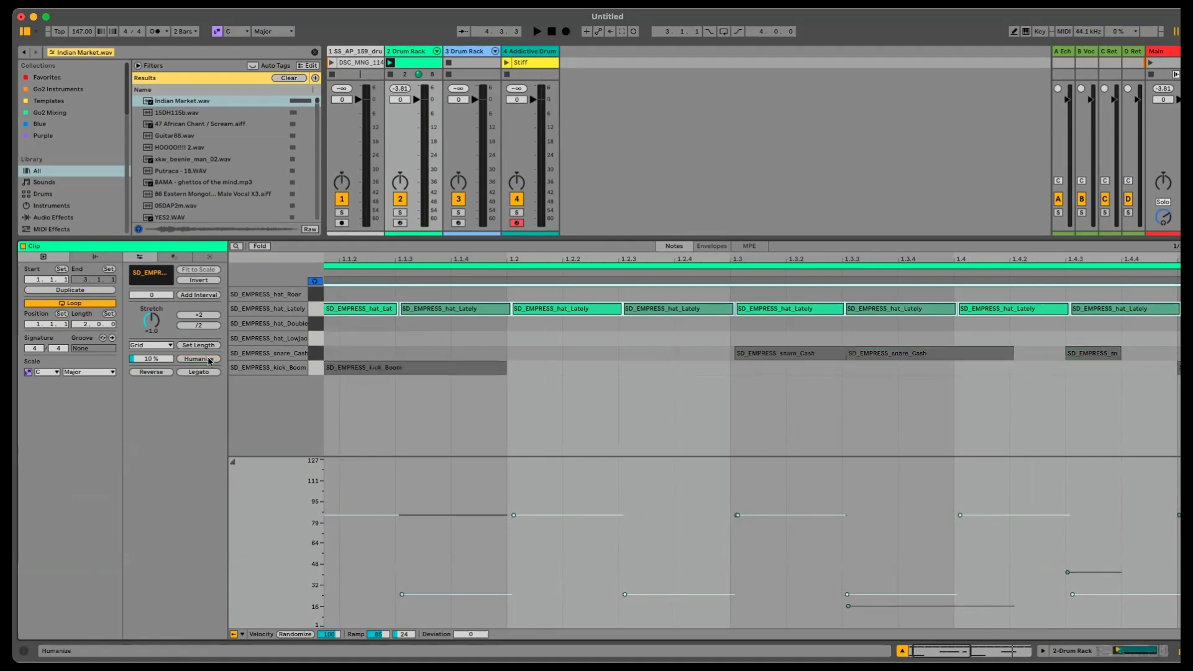
{"action": "mouse_move", "coordinate": [156, 359]}
{"action": "left_mouse_down"}
{"action": "mouse_move", "coordinate": [156, 302]}
{"action": "mouse_move", "coordinate": [156, 363]}
{"action": "left_mouse_up"}
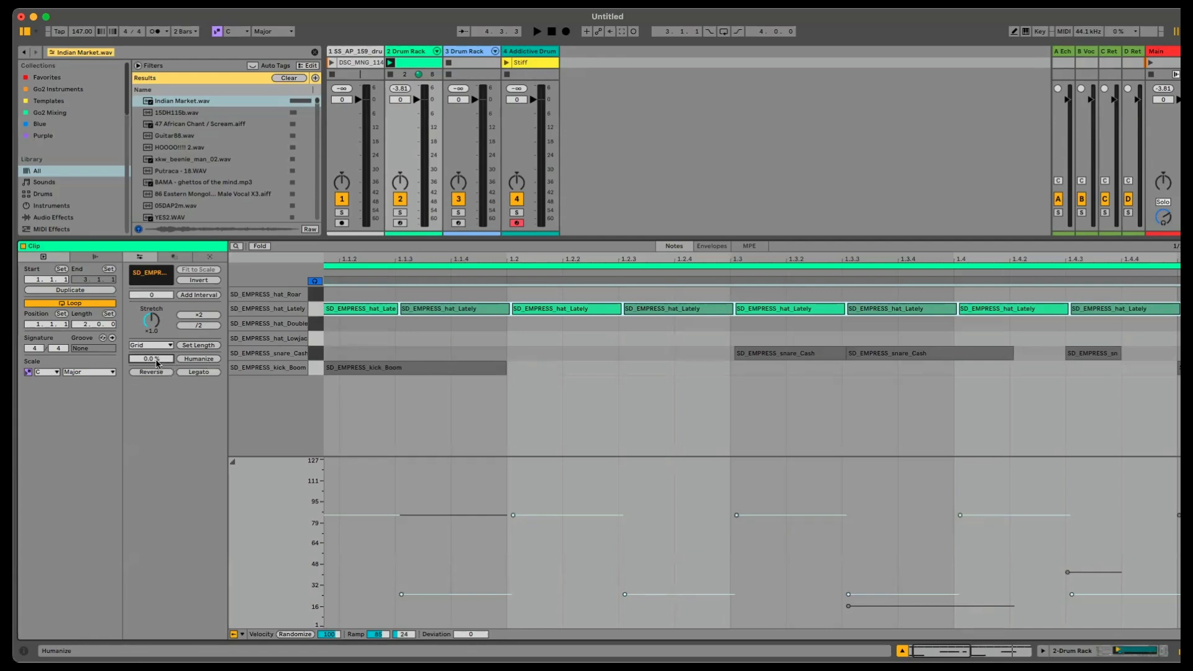
{"action": "left_click_drag", "start_coordinate": [151, 358], "coordinate": [151, 321]}
Step: Select every note in the clip, set all note lengths to 1/16, and humanize them at about 87%
{"action": "left_click", "coordinate": [370, 341]}
{"action": "key", "text": "super+a"}
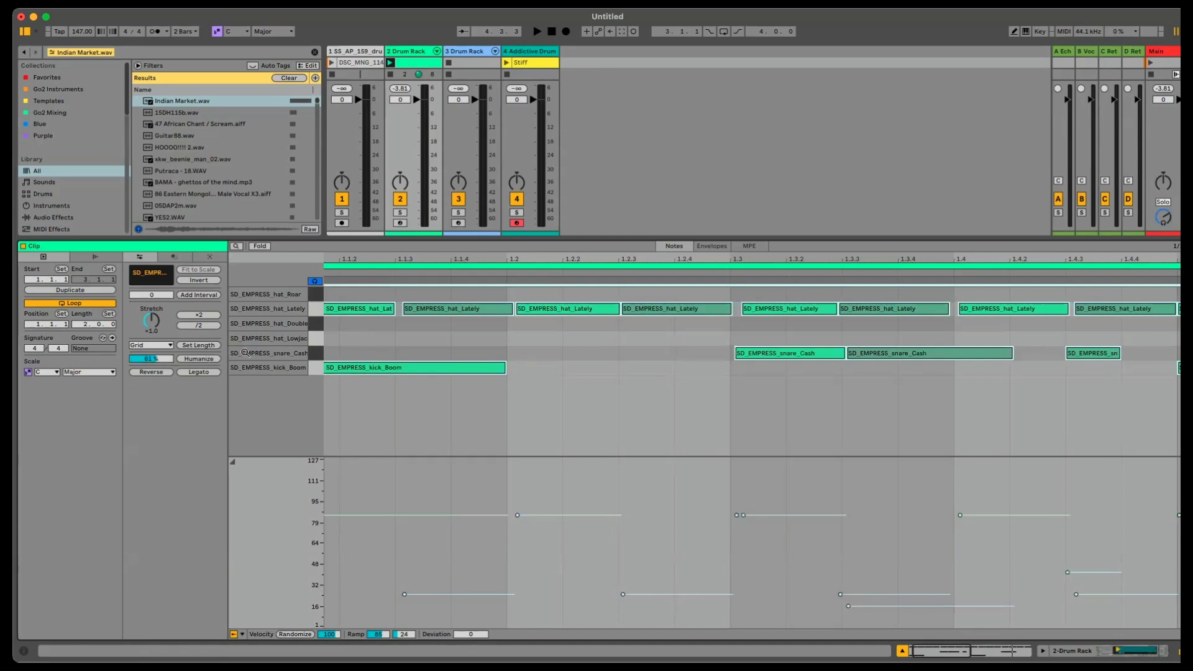
{"action": "left_click_drag", "start_coordinate": [153, 360], "coordinate": [152, 348]}
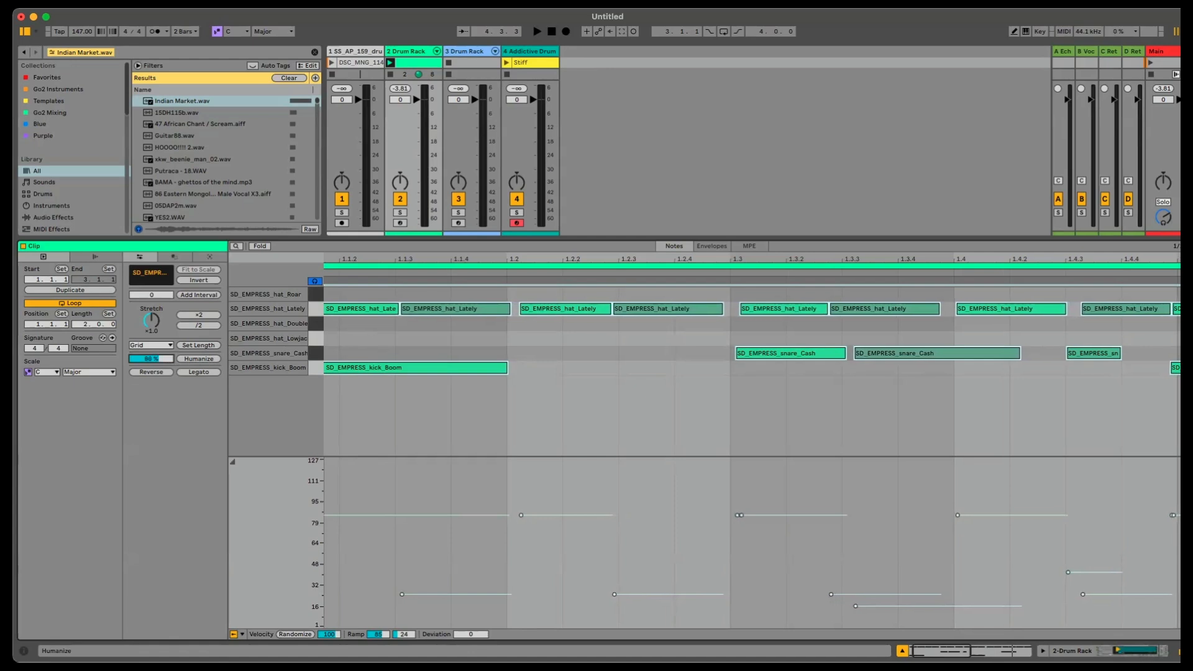
{"action": "left_click", "coordinate": [155, 345]}
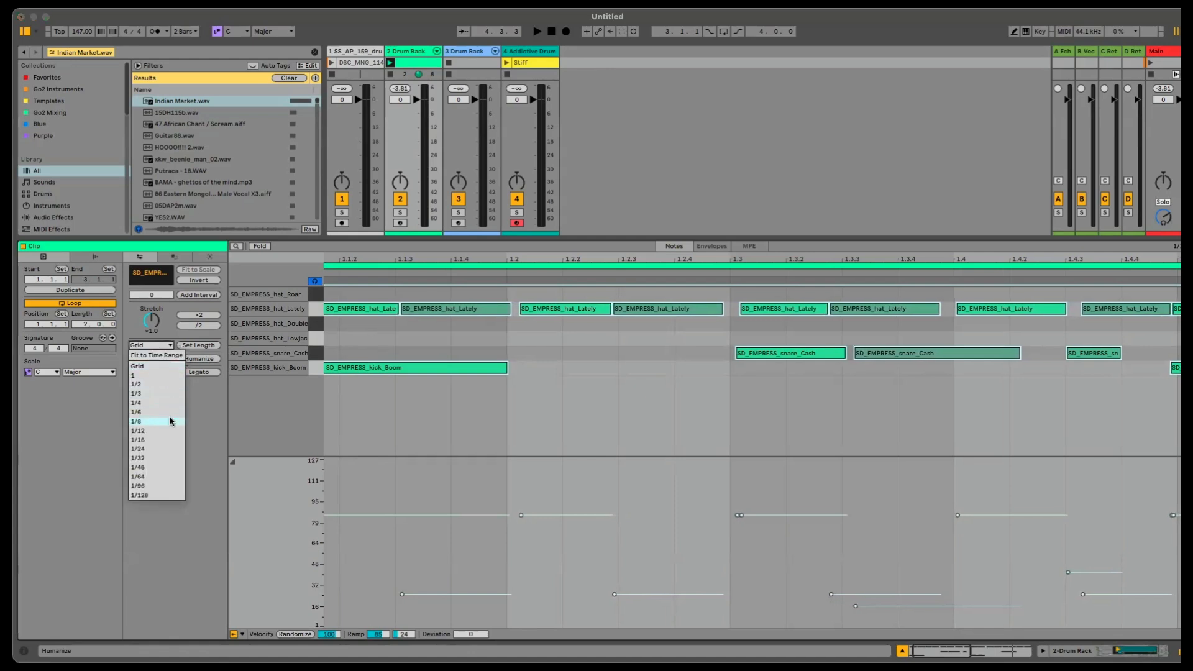
{"action": "left_click", "coordinate": [168, 439]}
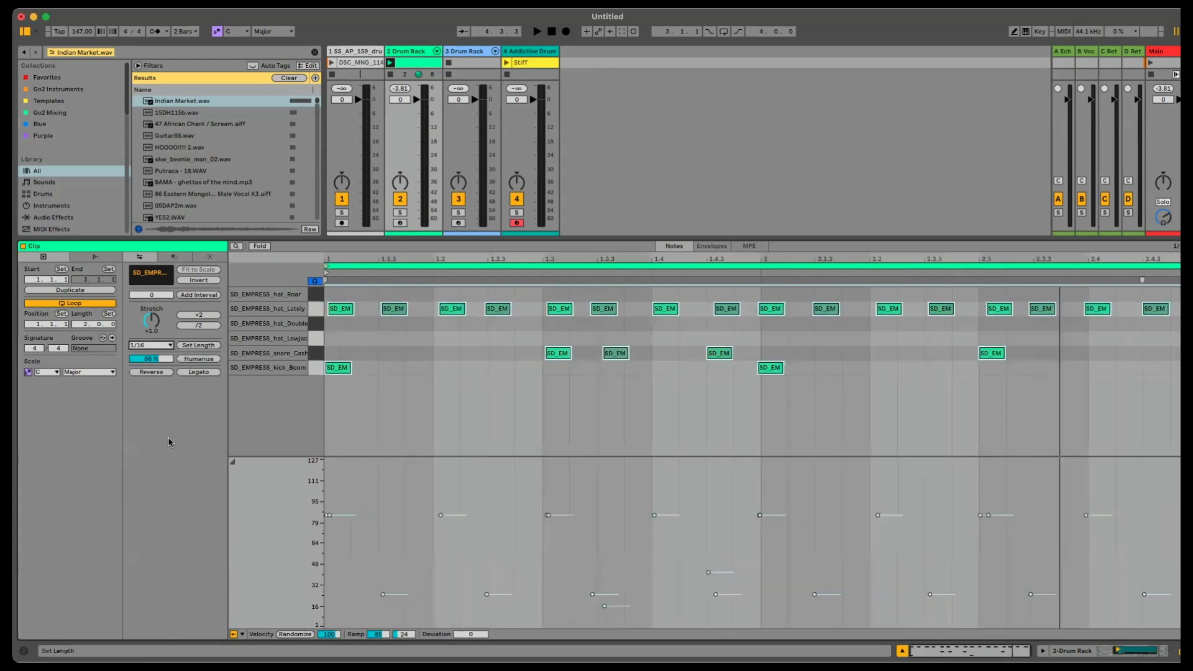
{"action": "mouse_move", "coordinate": [173, 360]}
{"action": "left_mouse_down"}
{"action": "mouse_move", "coordinate": [173, 345]}
{"action": "mouse_move", "coordinate": [173, 359]}
{"action": "left_mouse_up"}
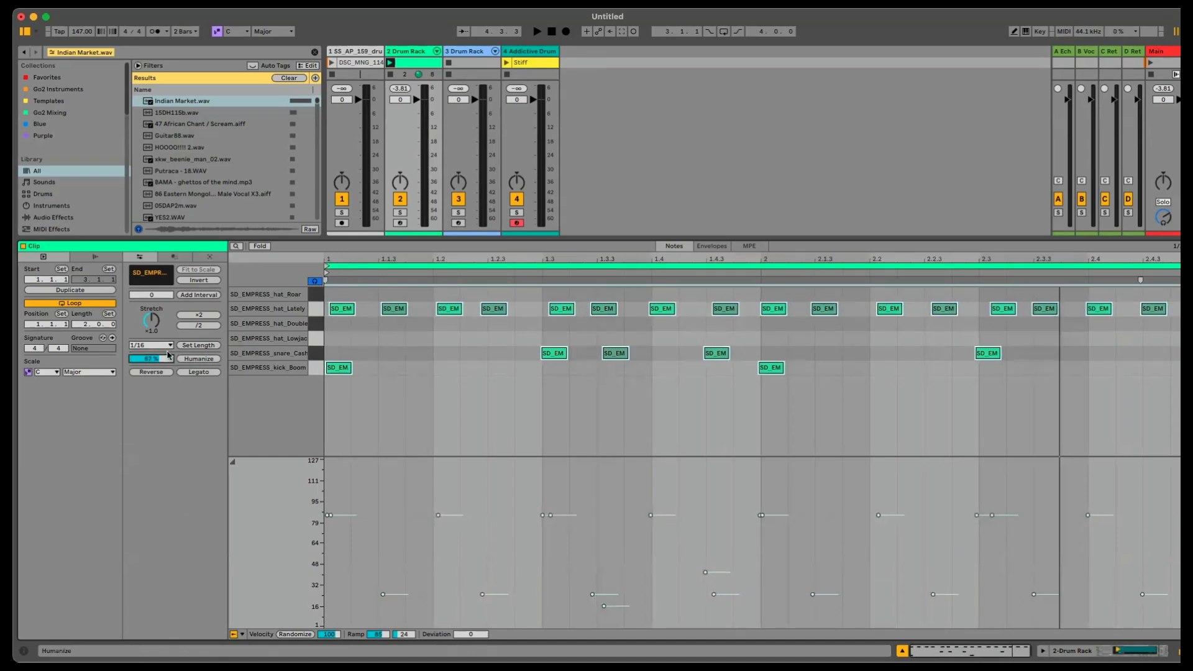
Step: Play the clip, stop it, and nudge the 2.2 hat pair slightly earlier and the 2.3 snare and bar 2 kick slightly later
{"action": "left_click", "coordinate": [390, 63]}
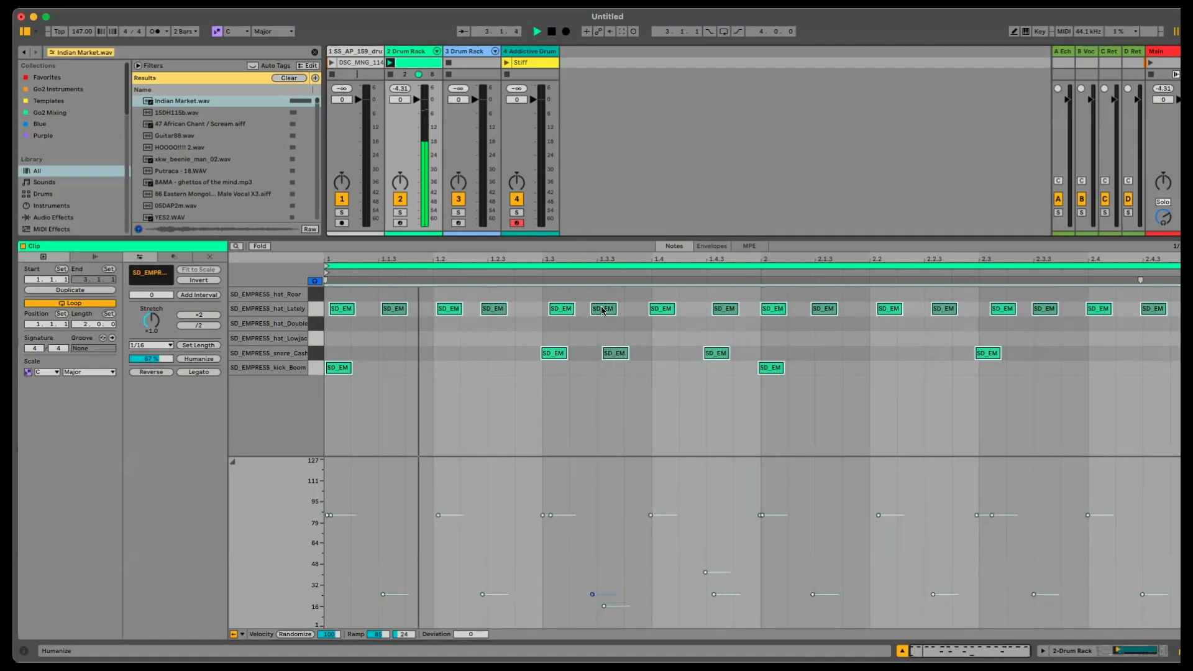
{"action": "key", "text": "space"}
{"action": "left_click_drag", "start_coordinate": [894, 314], "coordinate": [947, 316]}
{"action": "left_click_drag", "start_coordinate": [985, 354], "coordinate": [993, 356]}
{"action": "left_click_drag", "start_coordinate": [782, 367], "coordinate": [787, 370]}
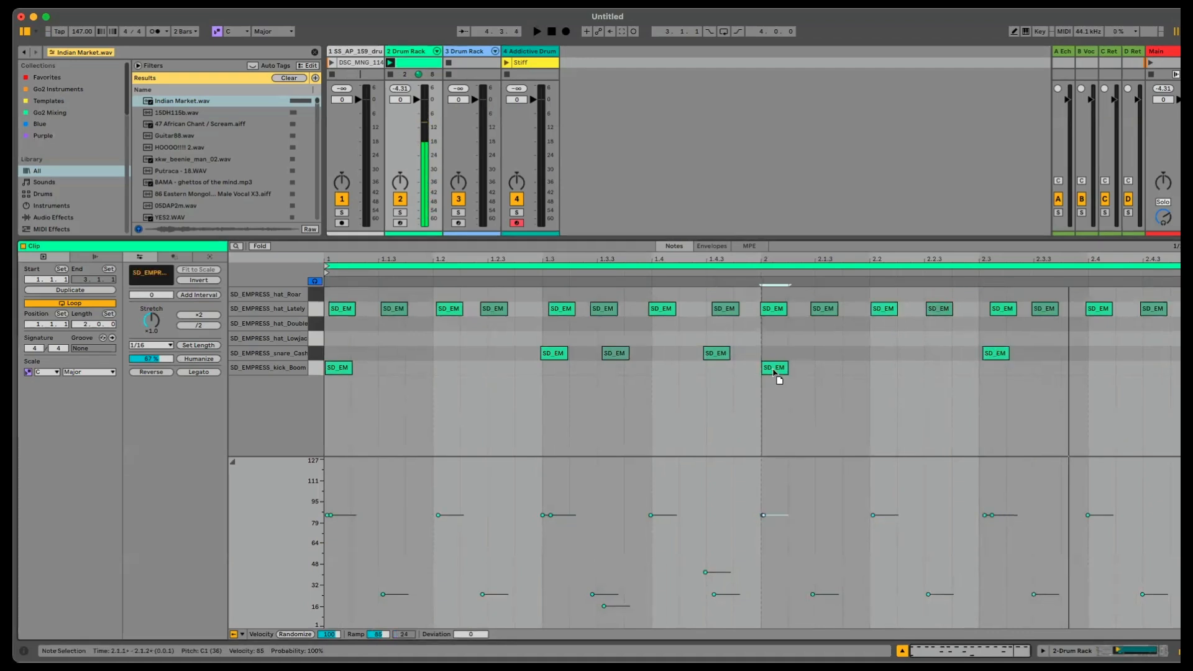
Step: Select both kick_Boom notes, set their Humanize amount to 0%, and play the pattern
{"action": "left_click", "coordinate": [313, 369]}
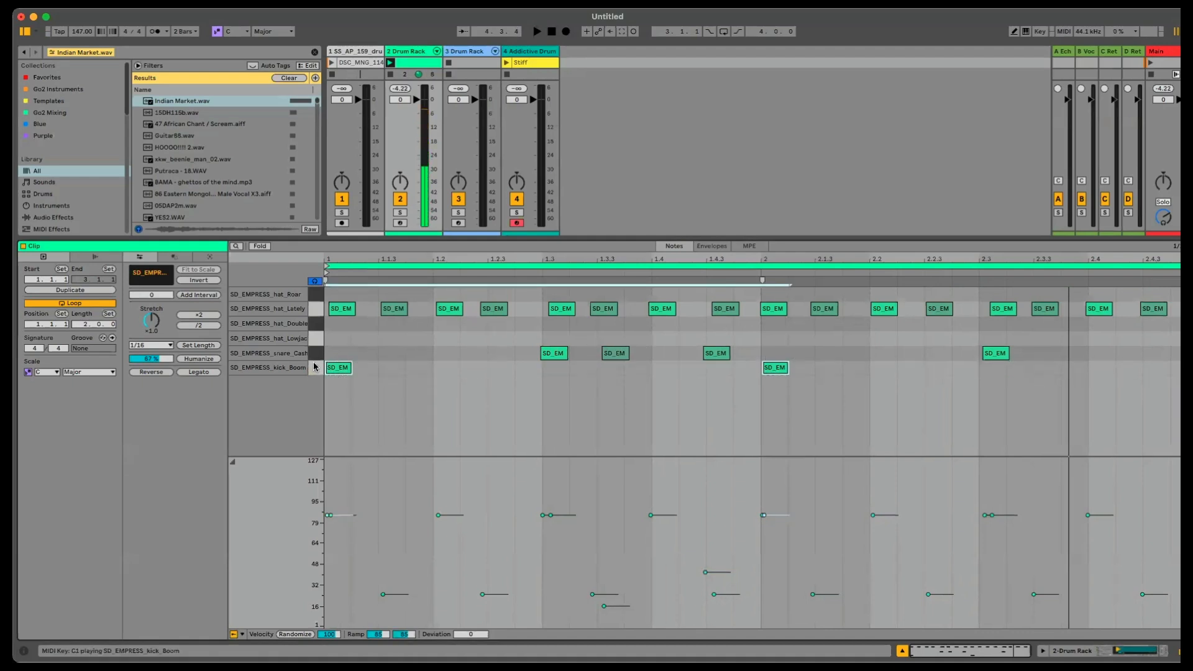
{"action": "left_click", "coordinate": [172, 256]}
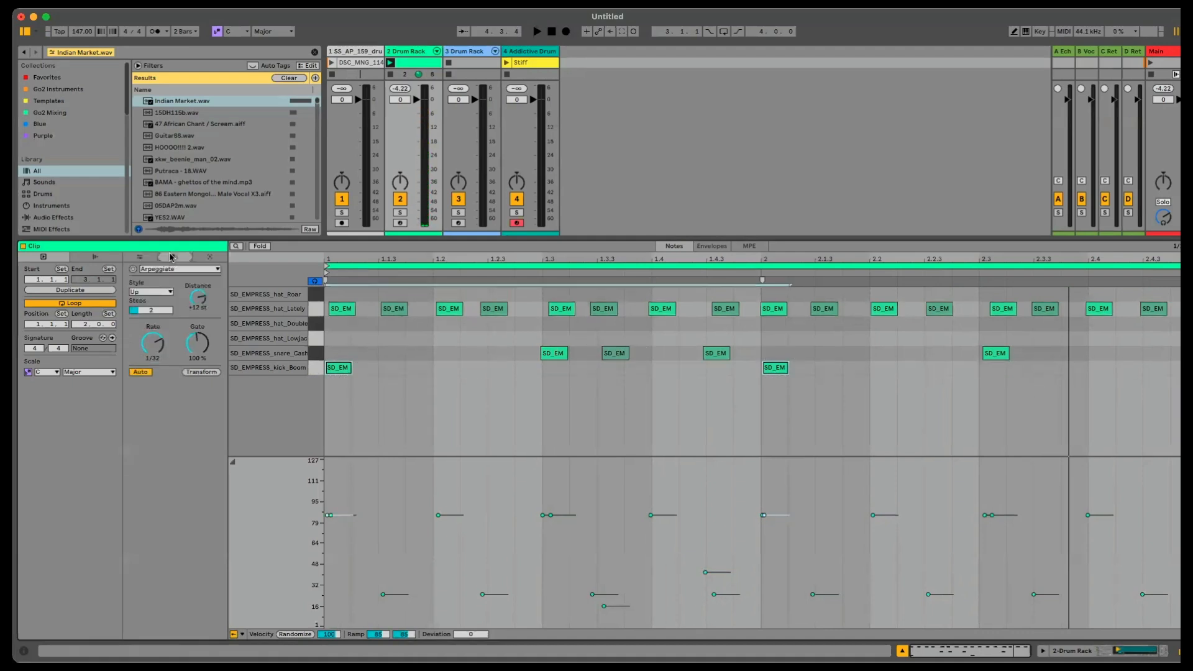
{"action": "left_click", "coordinate": [153, 271]}
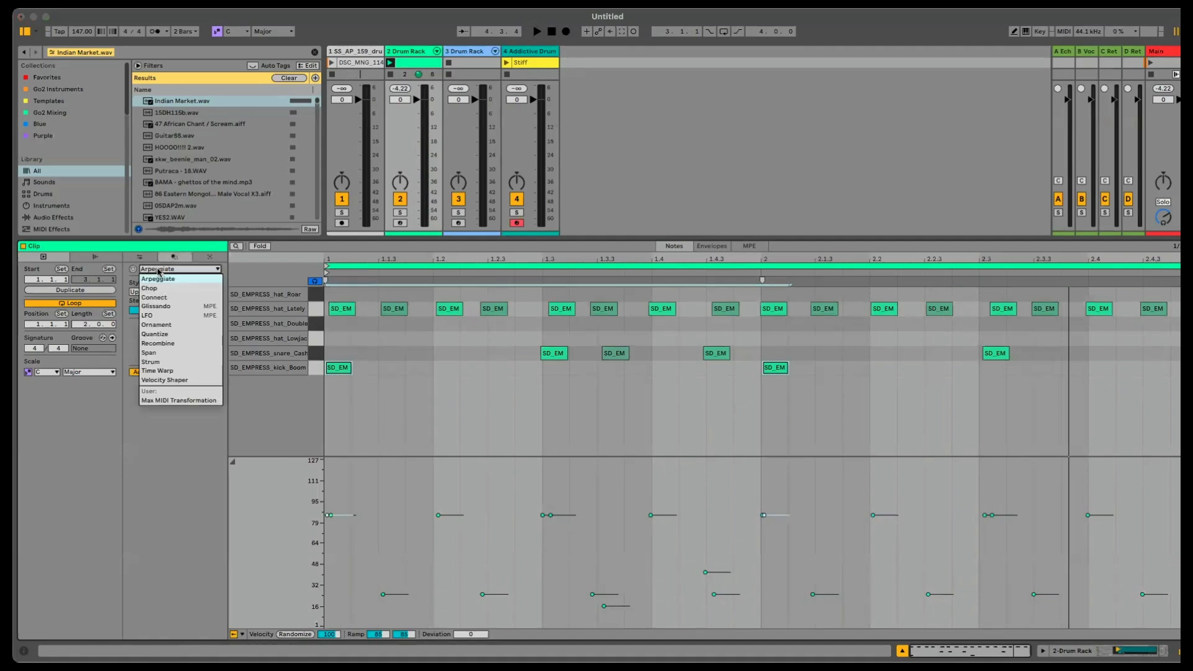
{"action": "left_click", "coordinate": [135, 257]}
{"action": "left_click", "coordinate": [136, 257]}
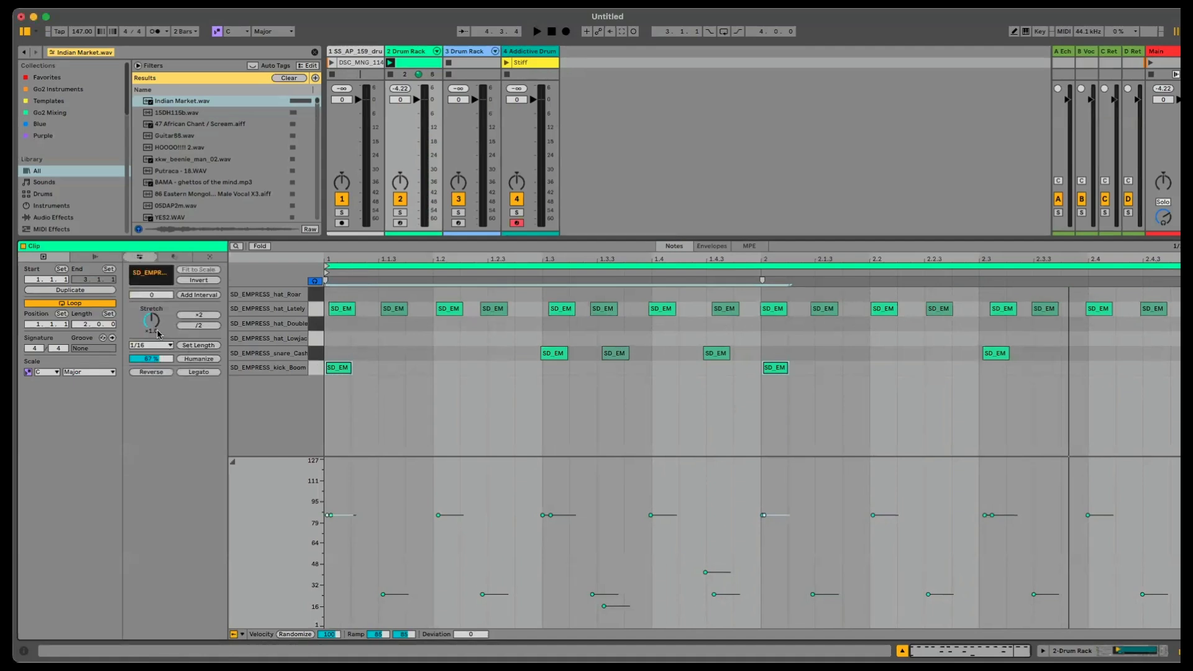
{"action": "left_click_drag", "start_coordinate": [160, 361], "coordinate": [159, 404]}
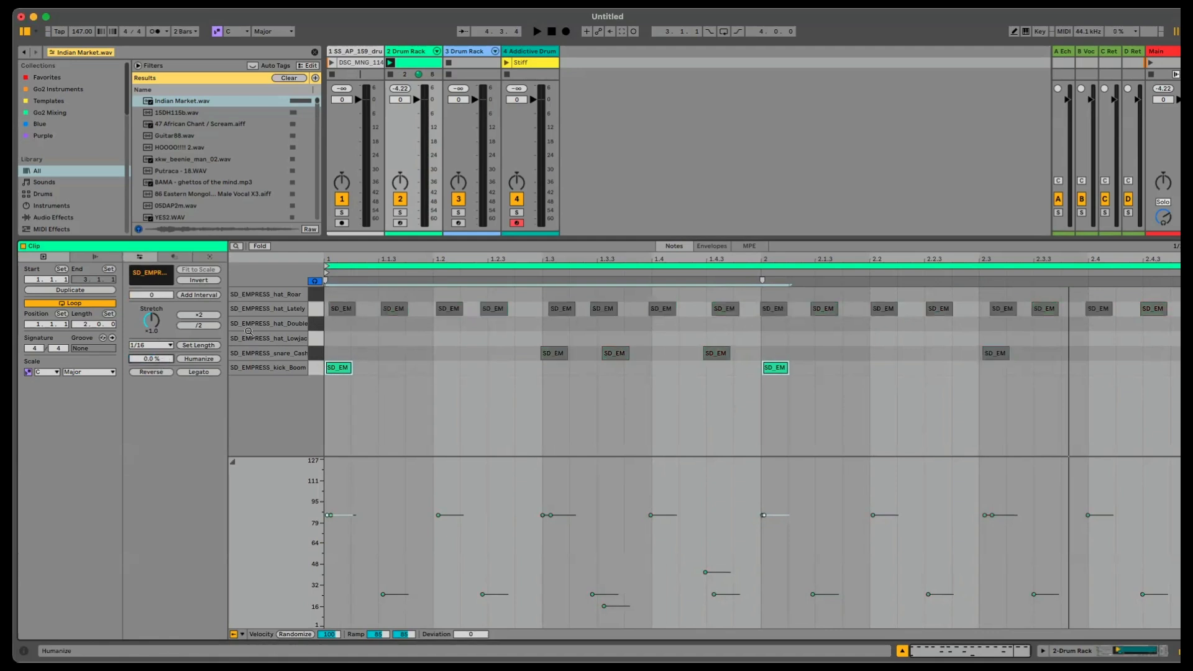
{"action": "left_click", "coordinate": [388, 337]}
{"action": "key", "text": "space"}
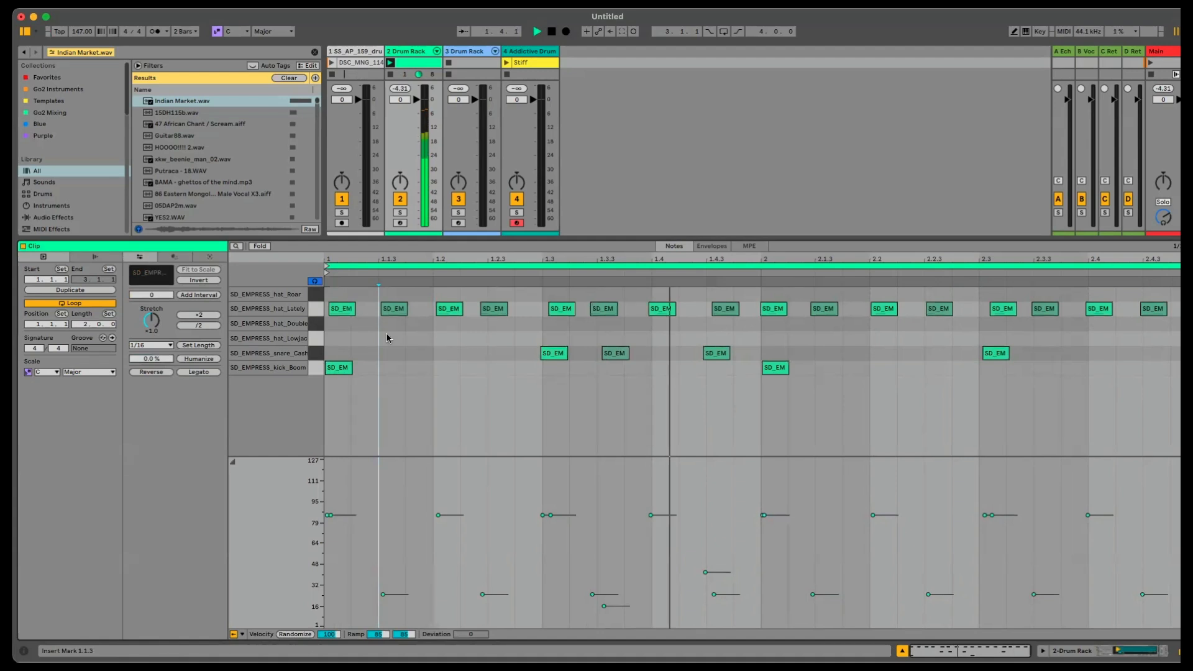
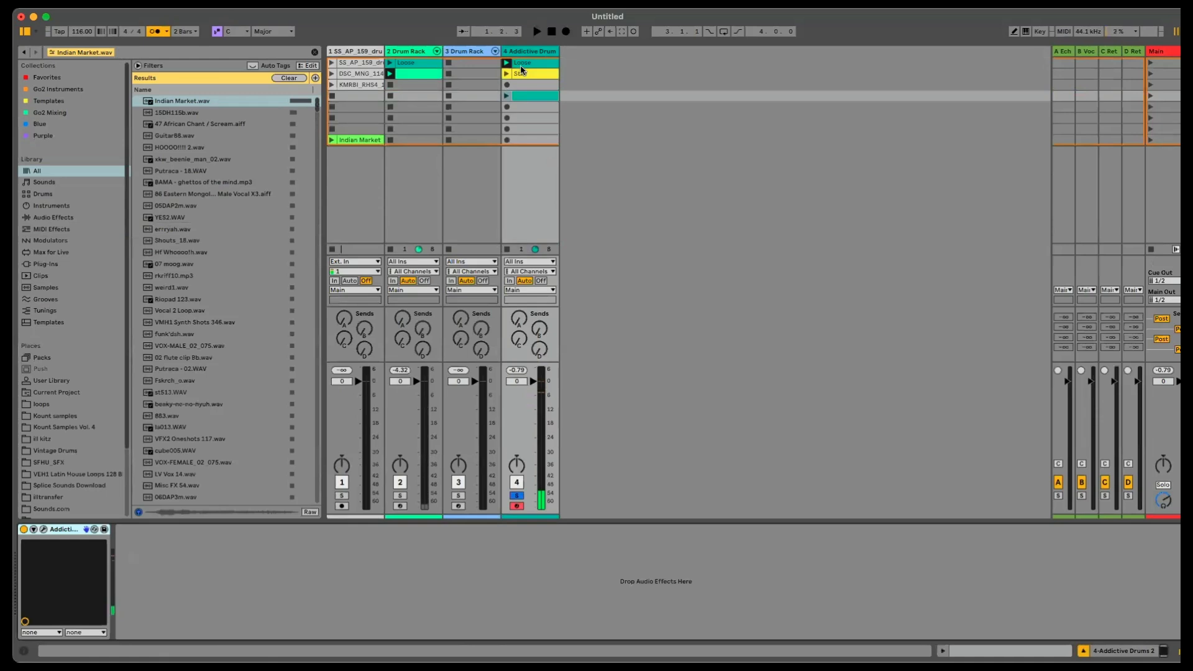
Step: Move the Addictive Drums track's Loose clip to the fourth scene, open it, and duplicate its loop to four bars
{"action": "left_click_drag", "start_coordinate": [523, 103], "coordinate": [521, 101]}
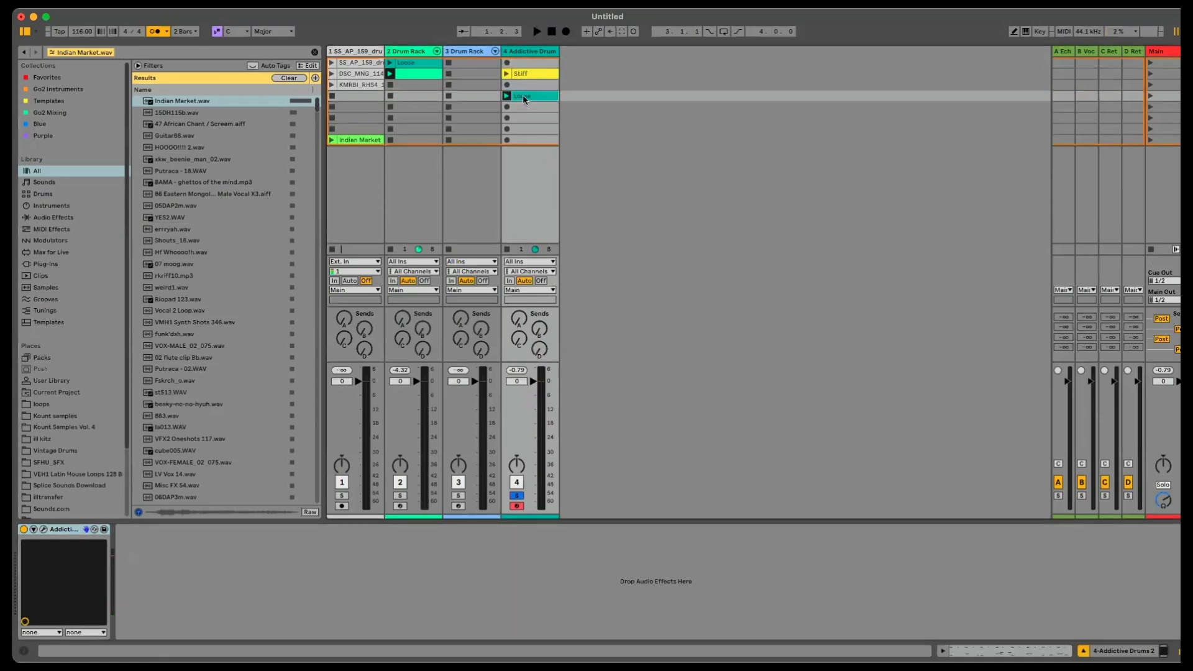
{"action": "double_click", "coordinate": [524, 98]}
{"action": "left_click", "coordinate": [515, 266]}
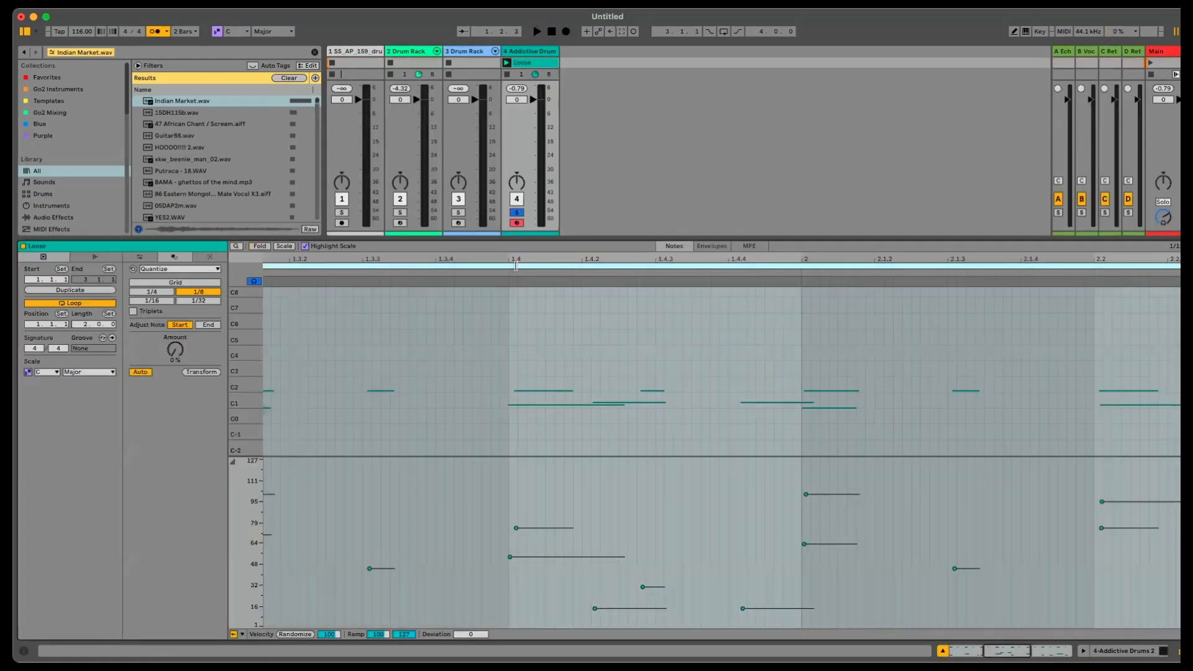
{"action": "key", "text": "super+d"}
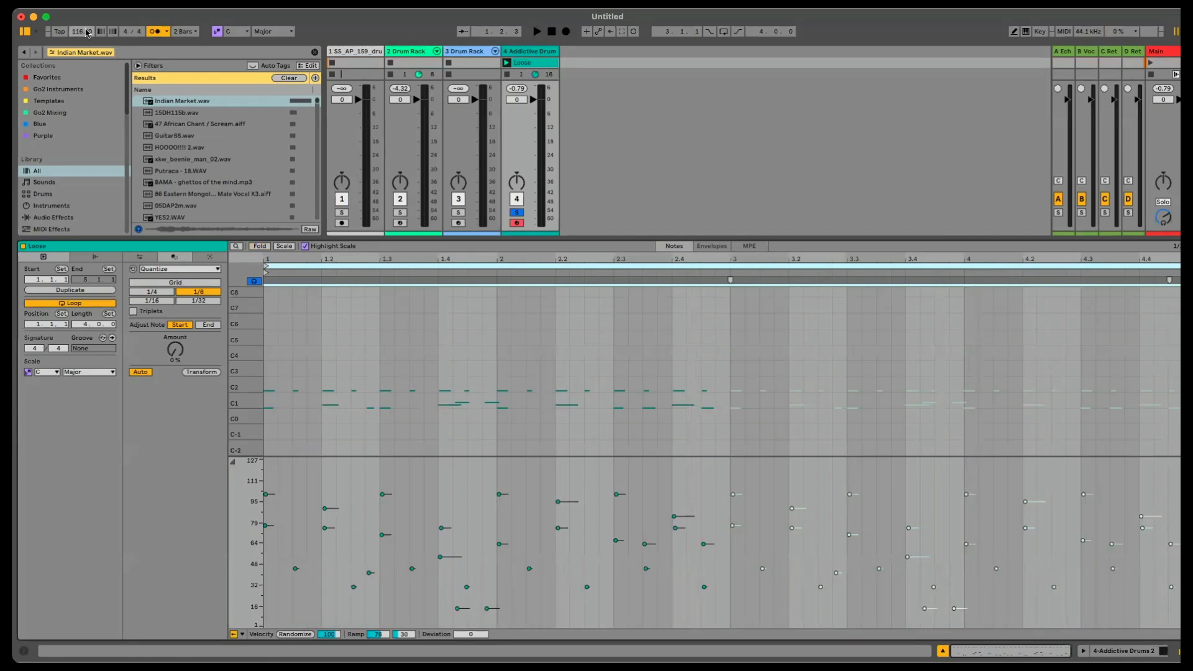
Step: Set the project tempo to 62 BPM and play the Loose clip
{"action": "left_click_drag", "start_coordinate": [82, 31], "coordinate": [82, 35]}
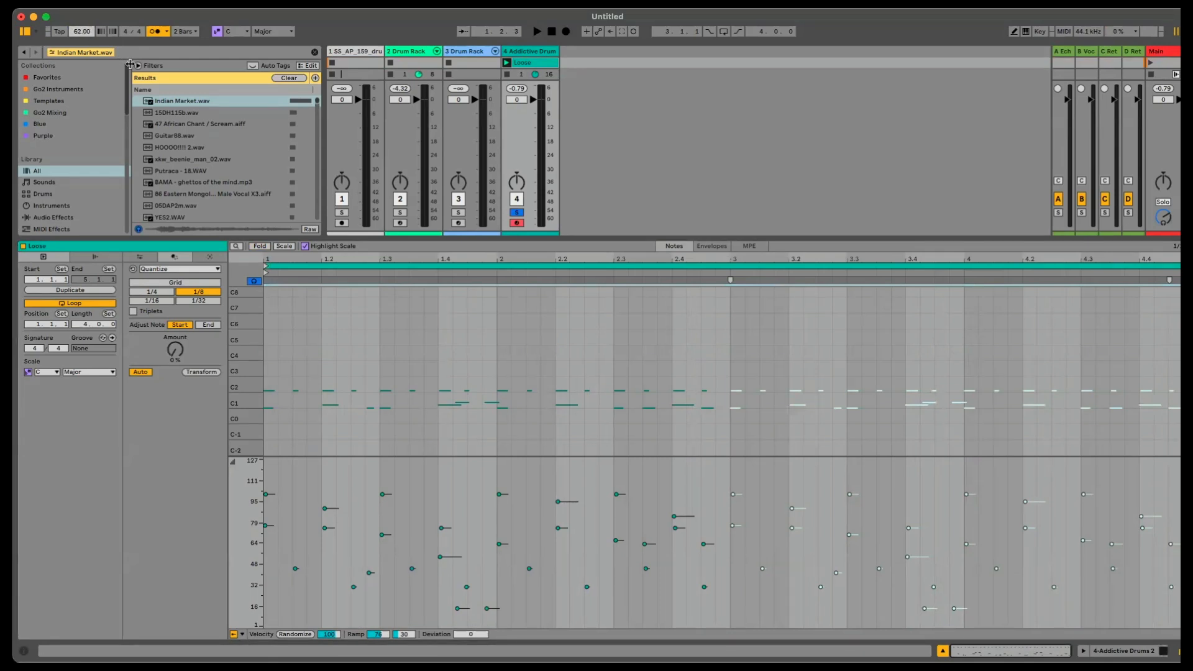
{"action": "key", "text": "space"}
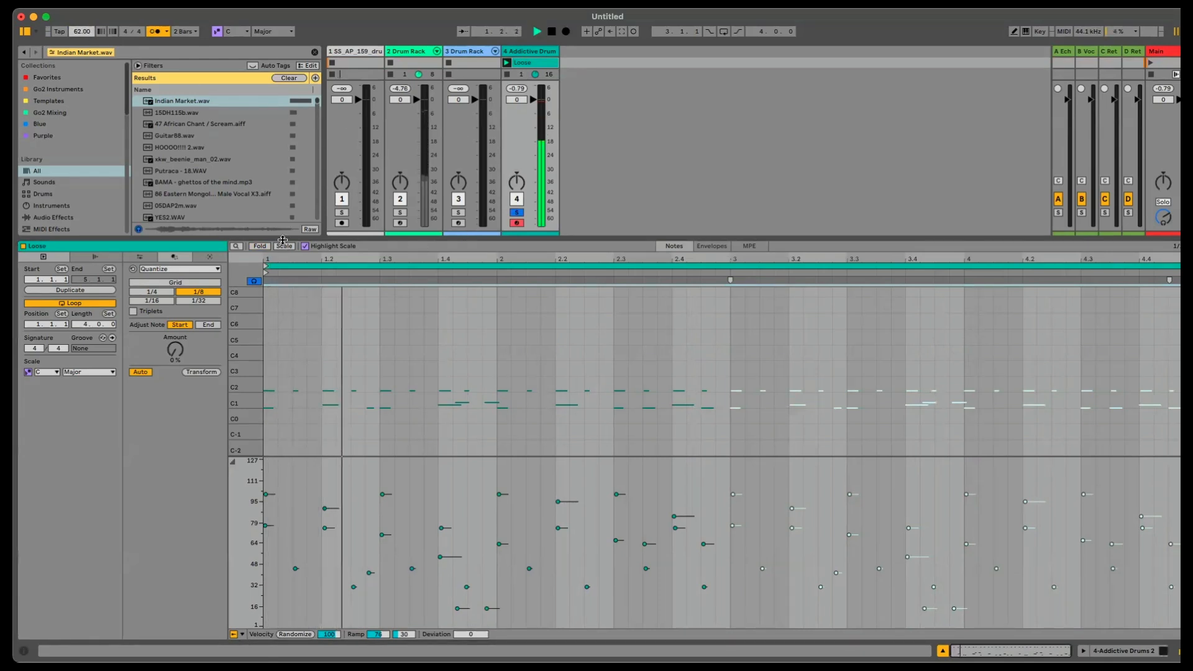
{"action": "left_click", "coordinate": [655, 348]}
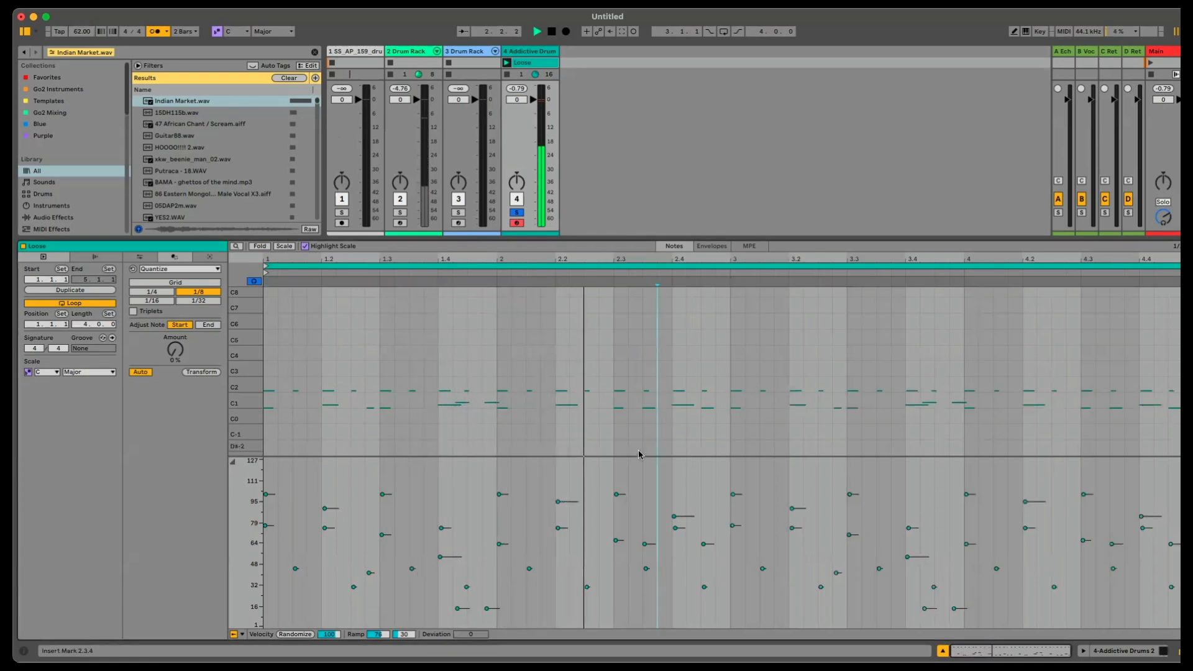
{"action": "left_click", "coordinate": [673, 343]}
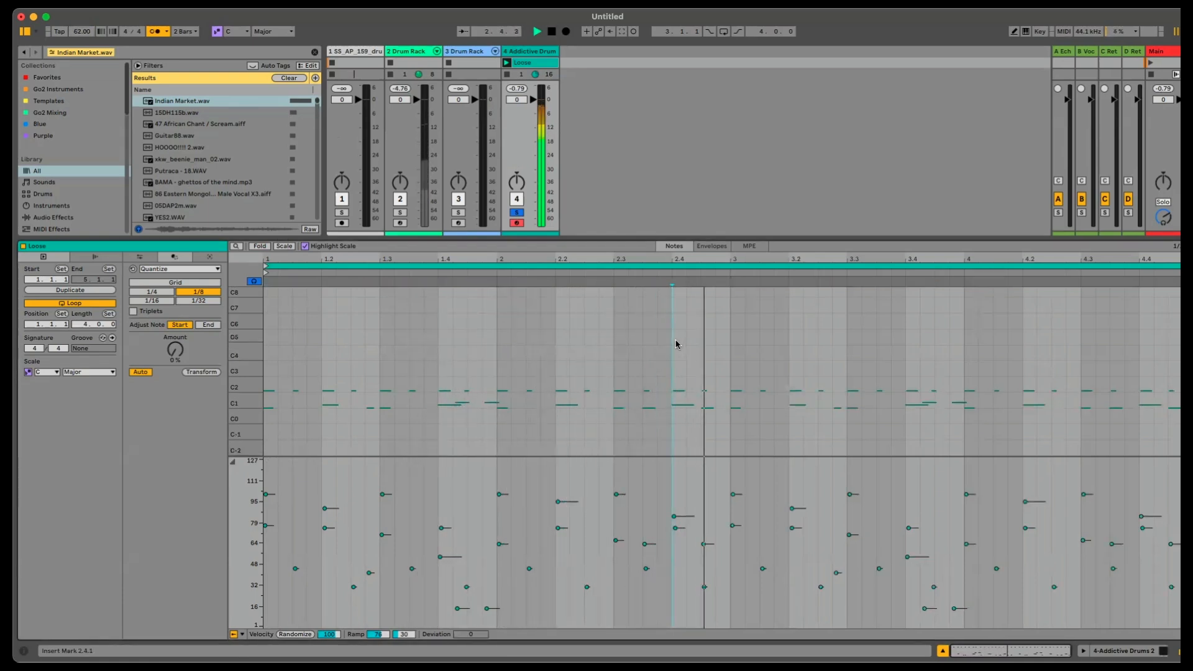
Step: Hide the velocity lane, enlarge the piano roll, and add sixteenth notes F#3 at 2.3.1, F3 at 2.3.3 and G3 at 2.4.1
{"action": "left_click_drag", "start_coordinate": [608, 336], "coordinate": [715, 349]}
{"action": "left_click_drag", "start_coordinate": [336, 455], "coordinate": [305, 629]}
{"action": "left_click_drag", "start_coordinate": [240, 504], "coordinate": [247, 505]}
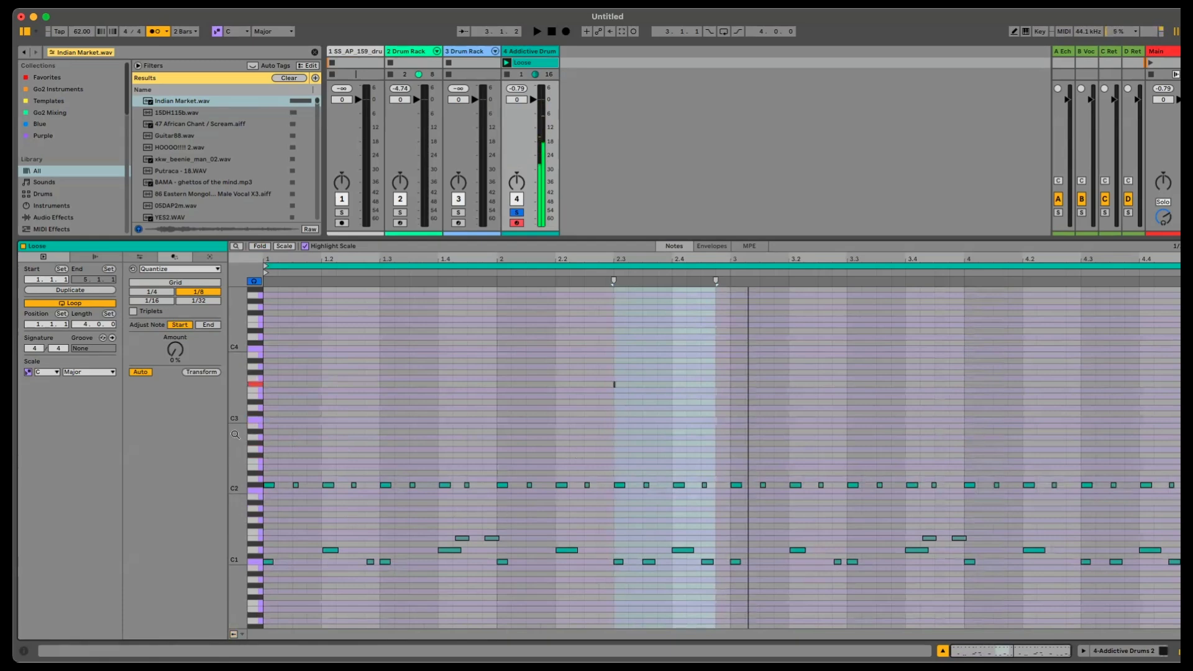
{"action": "left_click_drag", "start_coordinate": [241, 401], "coordinate": [268, 401]}
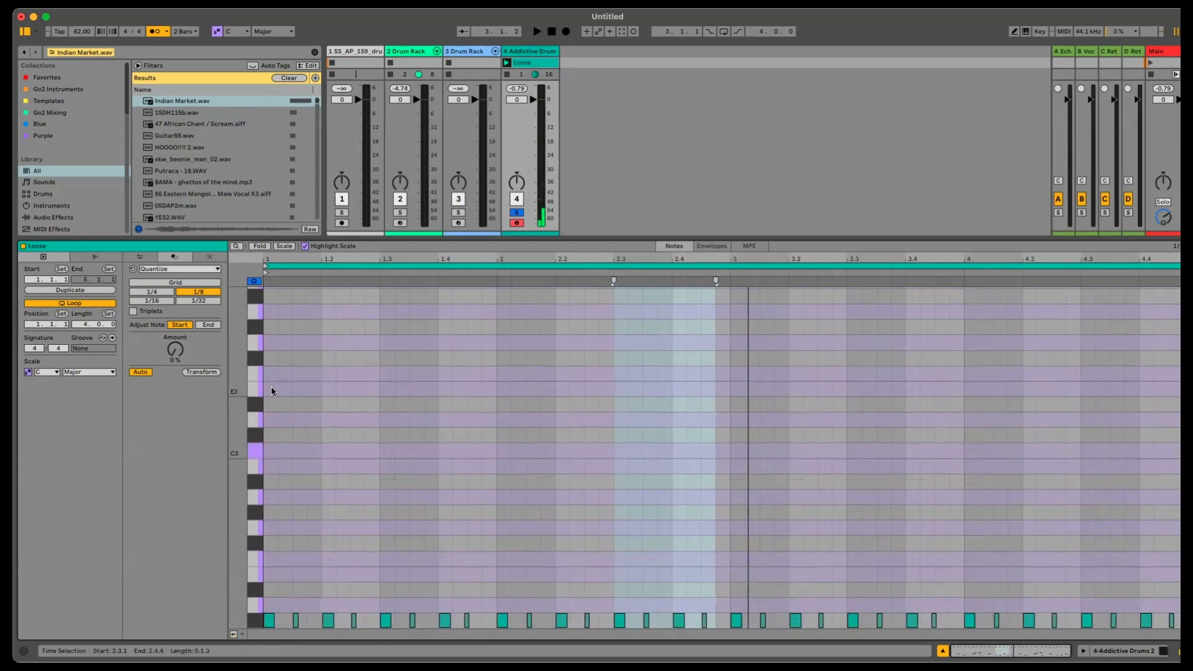
{"action": "double_click", "coordinate": [617, 357]}
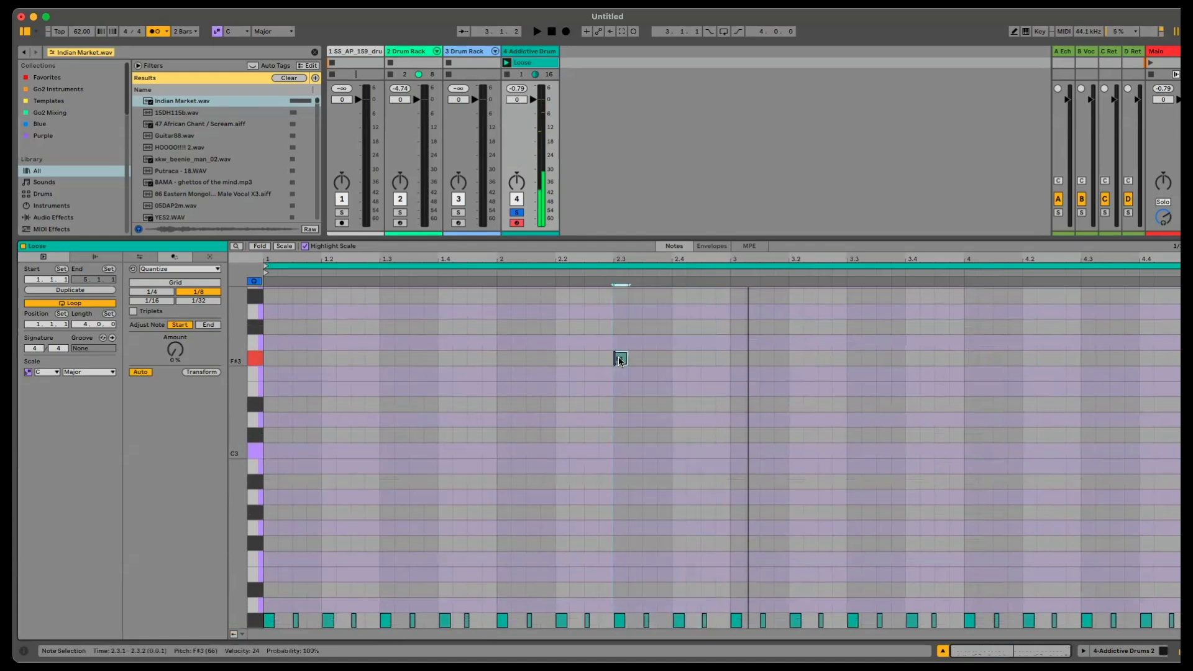
{"action": "double_click", "coordinate": [652, 373]}
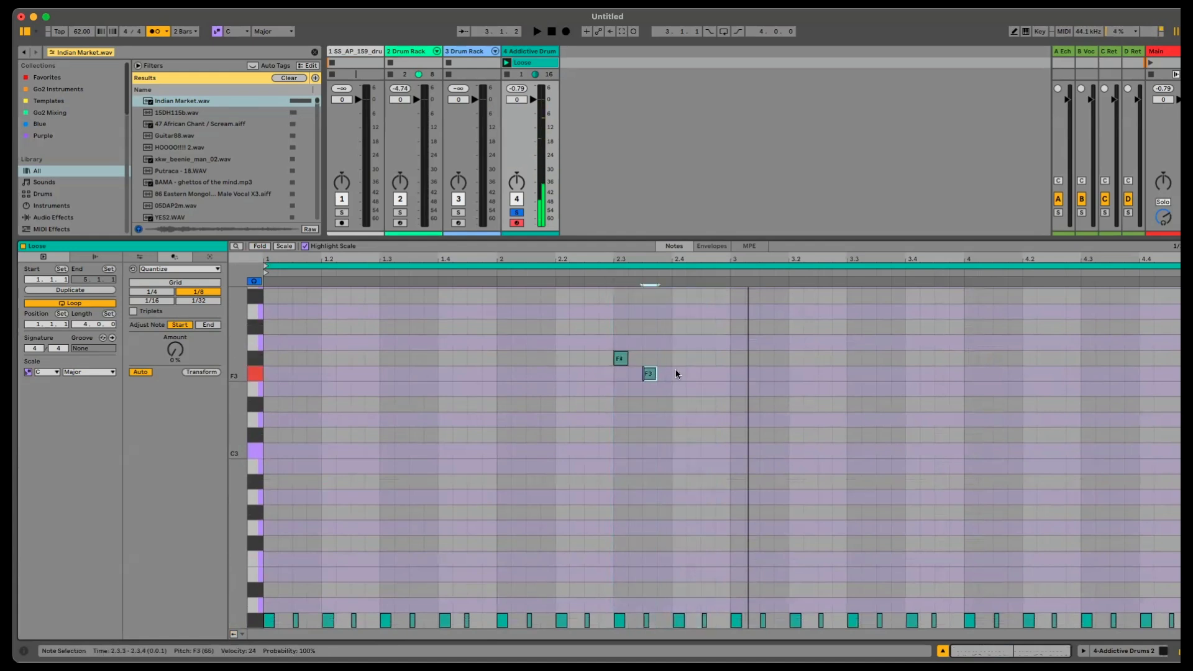
{"action": "double_click", "coordinate": [680, 386]}
{"action": "left_click_drag", "start_coordinate": [679, 385], "coordinate": [679, 350]}
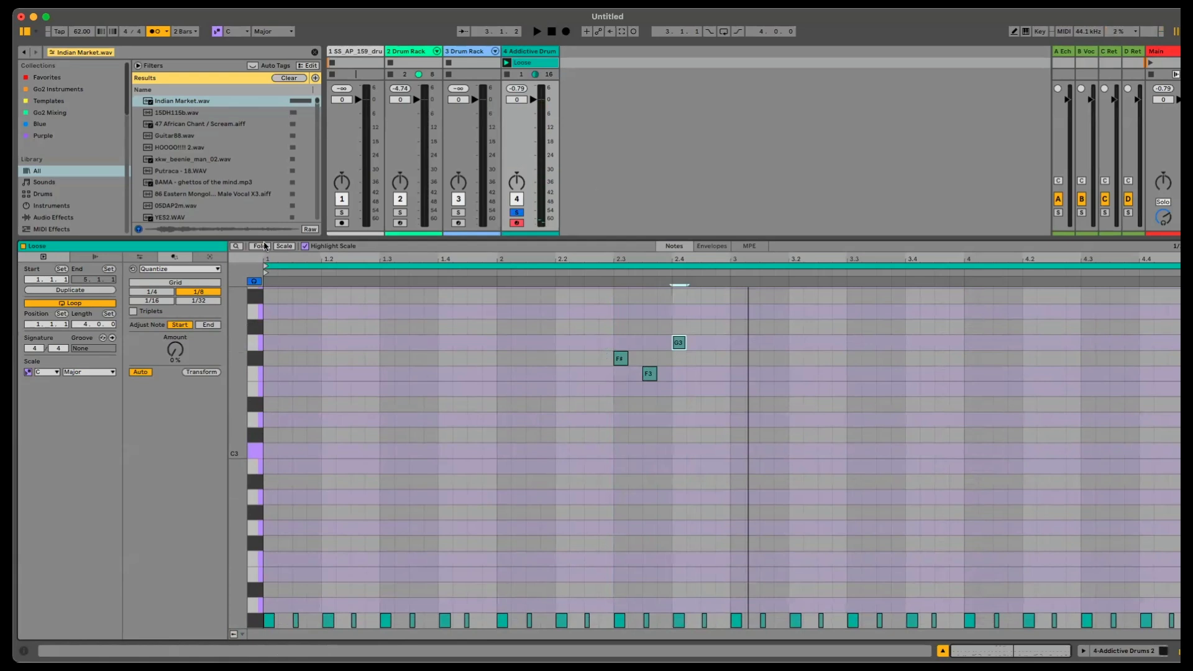
Step: Shorten the Loose clip's loop to the half bar from 2.3.1 to 3.1.1 and audition it
{"action": "left_click_drag", "start_coordinate": [264, 264], "coordinate": [614, 265]}
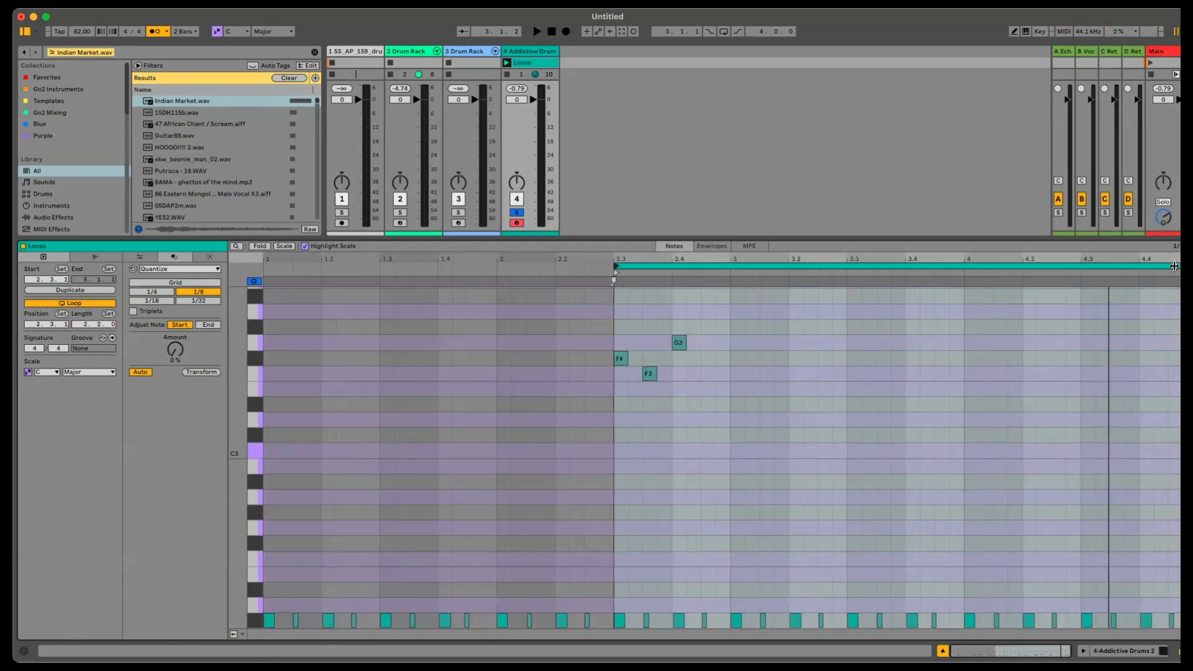
{"action": "key", "text": "space"}
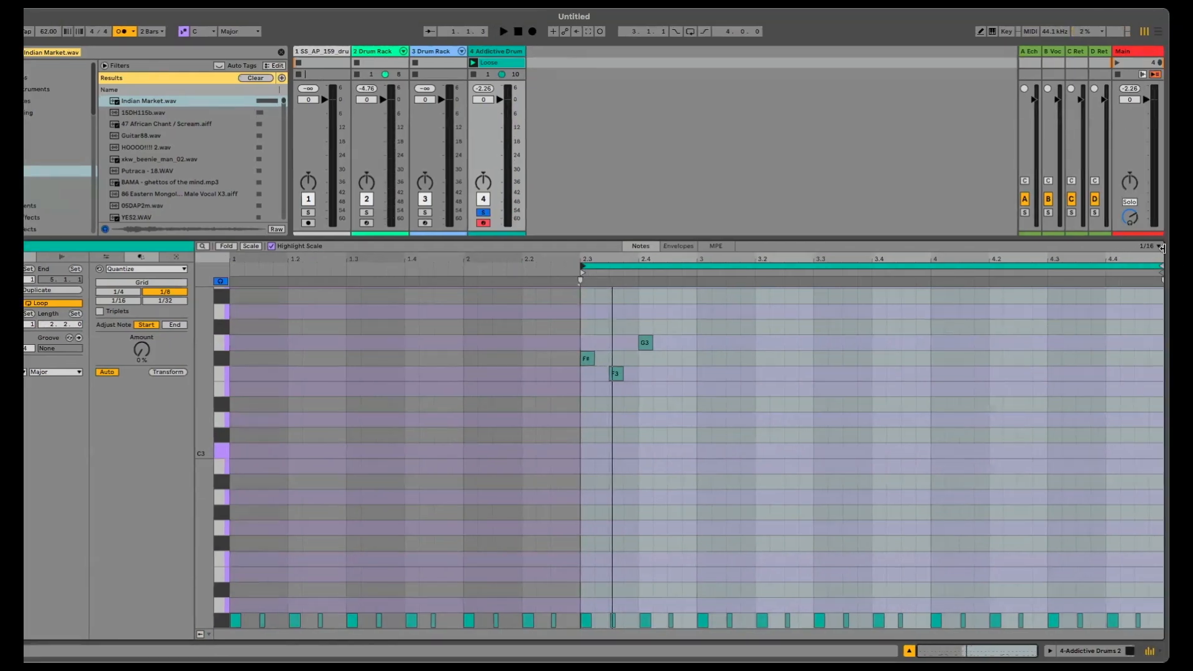
{"action": "left_click_drag", "start_coordinate": [1160, 267], "coordinate": [697, 268]}
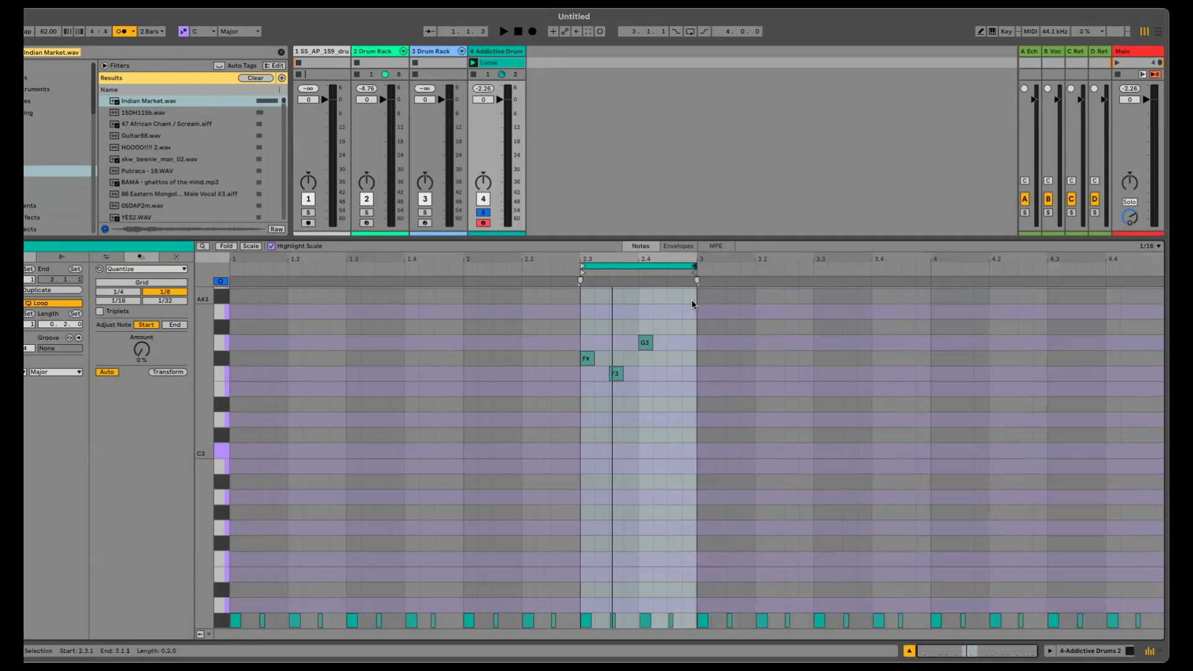
Step: Delete the D1, C#2 and all but the first C1 note between 2.3.1 and 3.1.1, and audition the loop
{"action": "scroll", "coordinate": [630, 475], "scroll_direction": "down", "scroll_amount": 10}
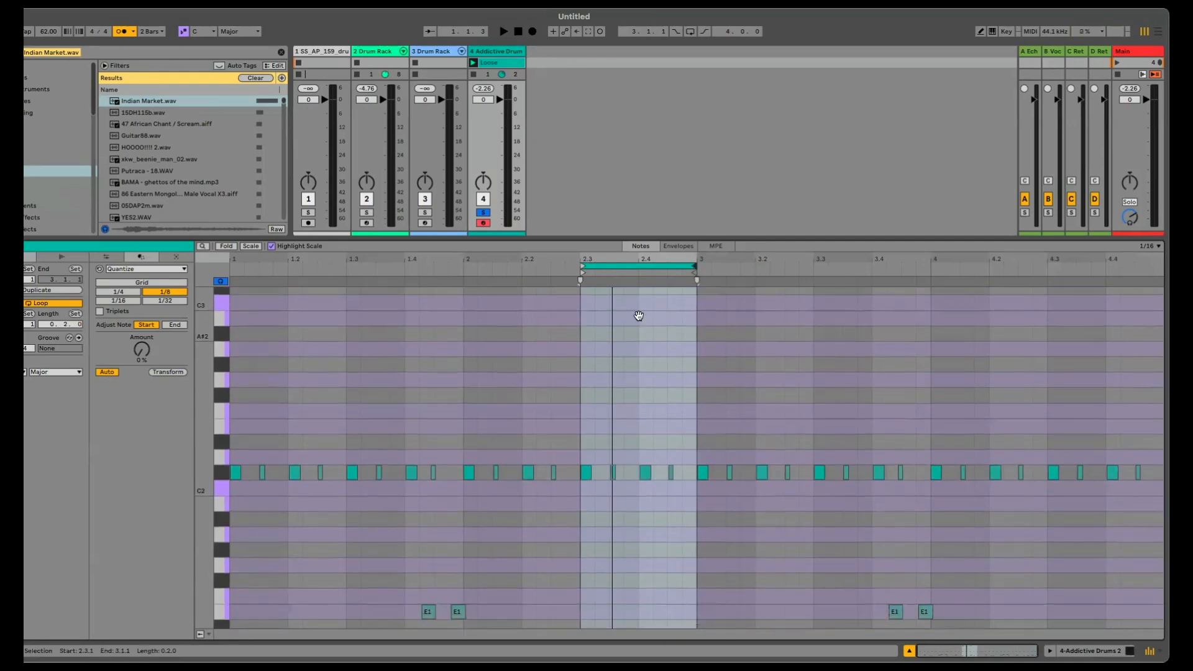
{"action": "mouse_move", "coordinate": [651, 322]}
{"action": "left_mouse_down"}
{"action": "mouse_move", "coordinate": [647, 311]}
{"action": "mouse_move", "coordinate": [644, 405]}
{"action": "mouse_move", "coordinate": [646, 329]}
{"action": "left_mouse_up"}
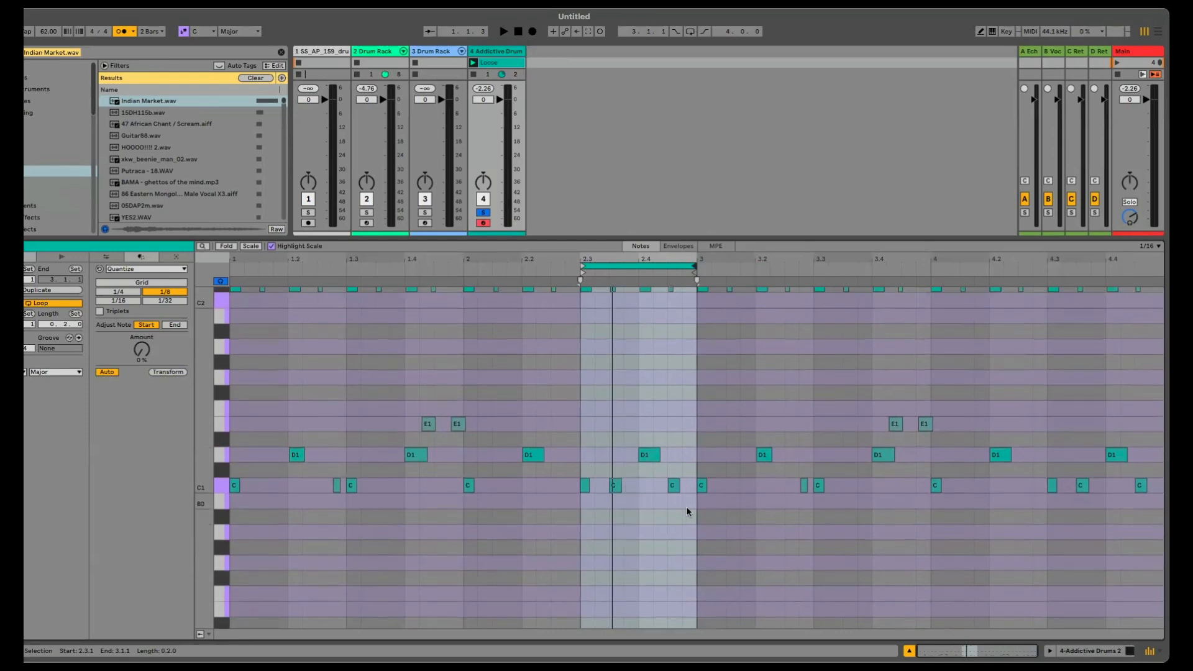
{"action": "left_click_drag", "start_coordinate": [699, 515], "coordinate": [608, 432]}
{"action": "key", "text": "Delete"}
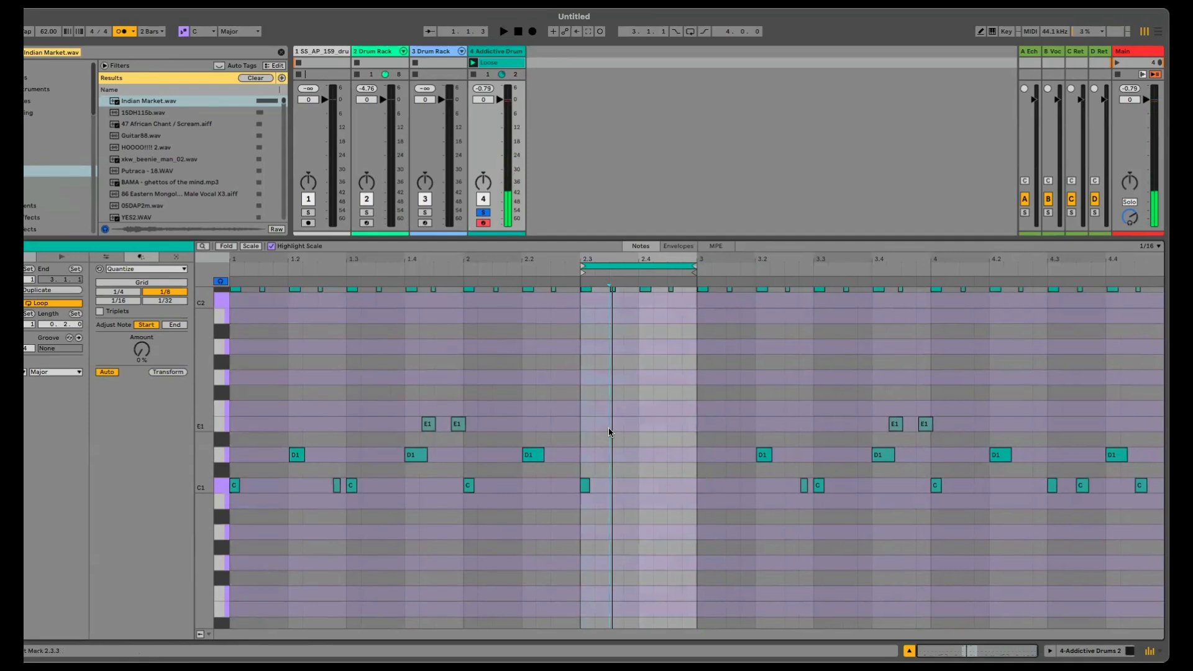
{"action": "left_click_drag", "start_coordinate": [644, 390], "coordinate": [641, 498]}
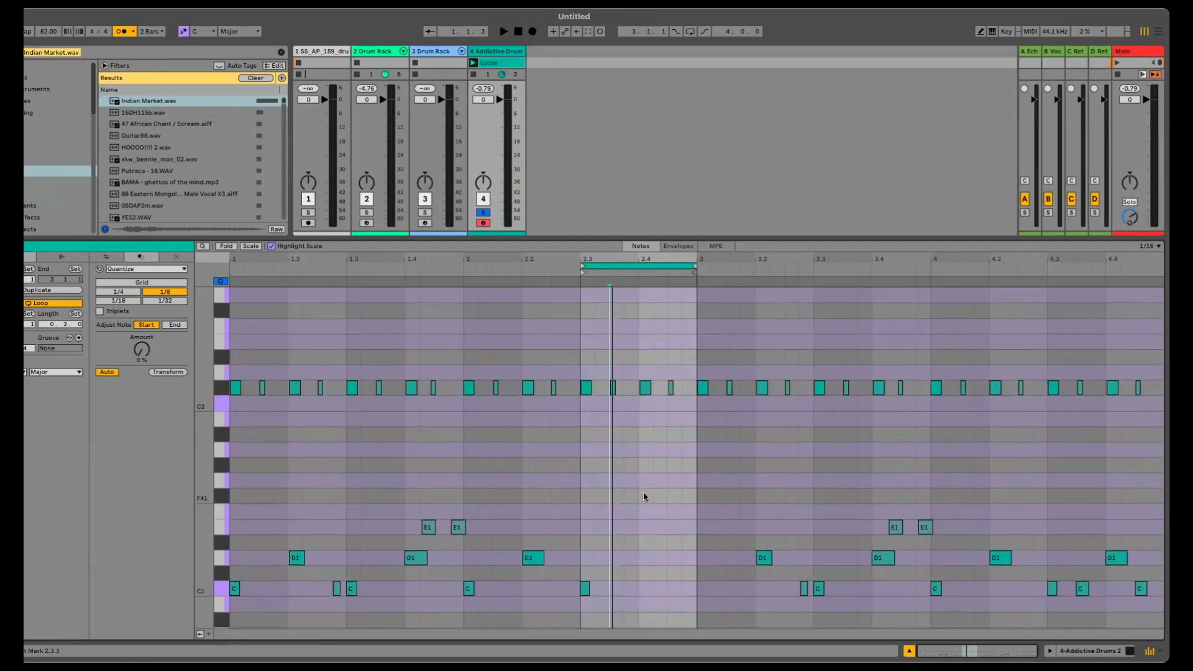
{"action": "left_click_drag", "start_coordinate": [590, 440], "coordinate": [683, 367]}
{"action": "key", "text": "Delete"}
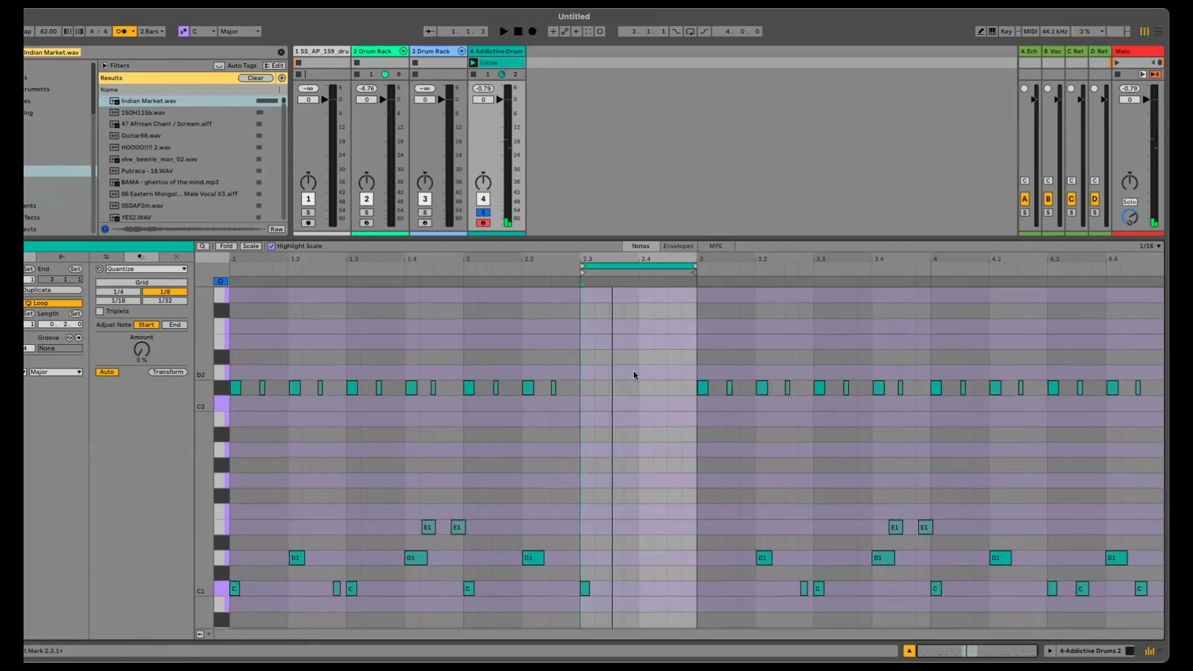
{"action": "left_click", "coordinate": [473, 62]}
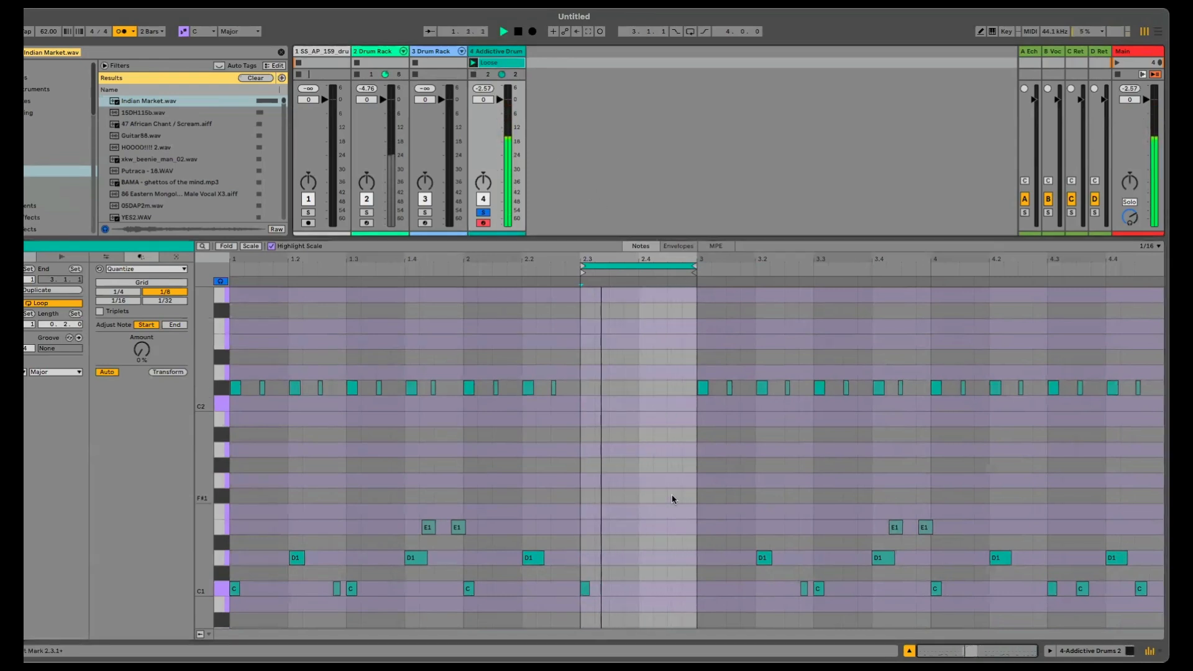
{"action": "key", "text": "space"}
Step: Add two sixteenth-note D1 hits at 2.4.3 and 2.4.4 in the Loose clip, auditioning the loop
{"action": "left_click", "coordinate": [674, 535]}
{"action": "double_click", "coordinate": [673, 557]}
{"action": "left_click_drag", "start_coordinate": [673, 557], "coordinate": [659, 558]}
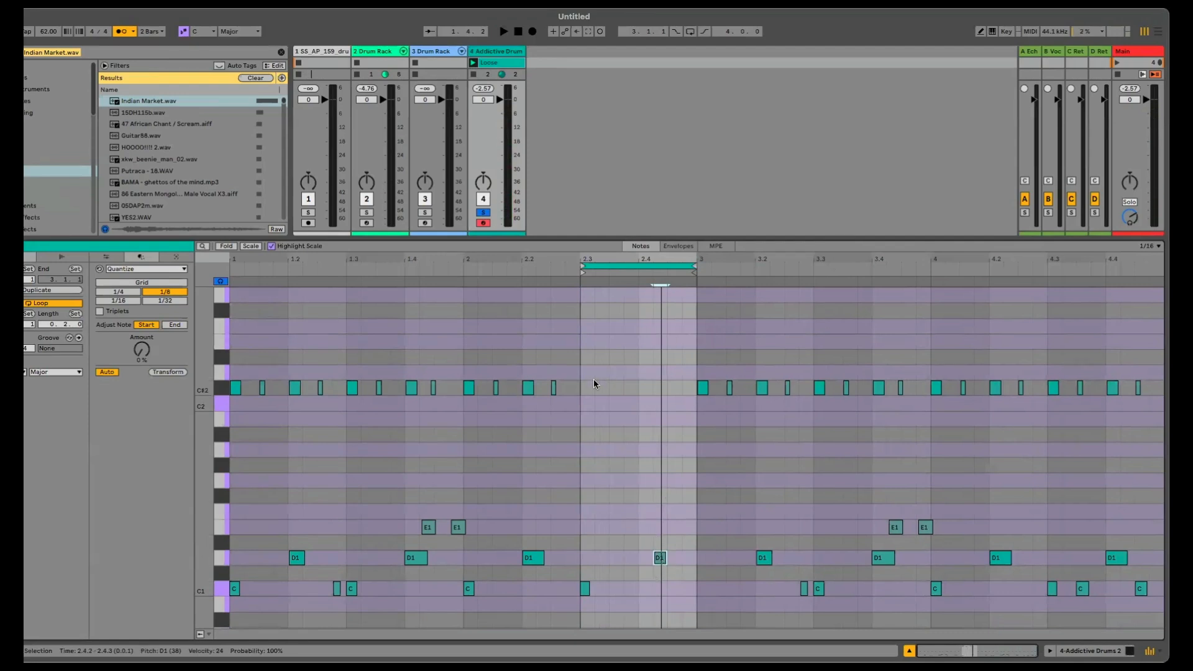
{"action": "key", "text": "space"}
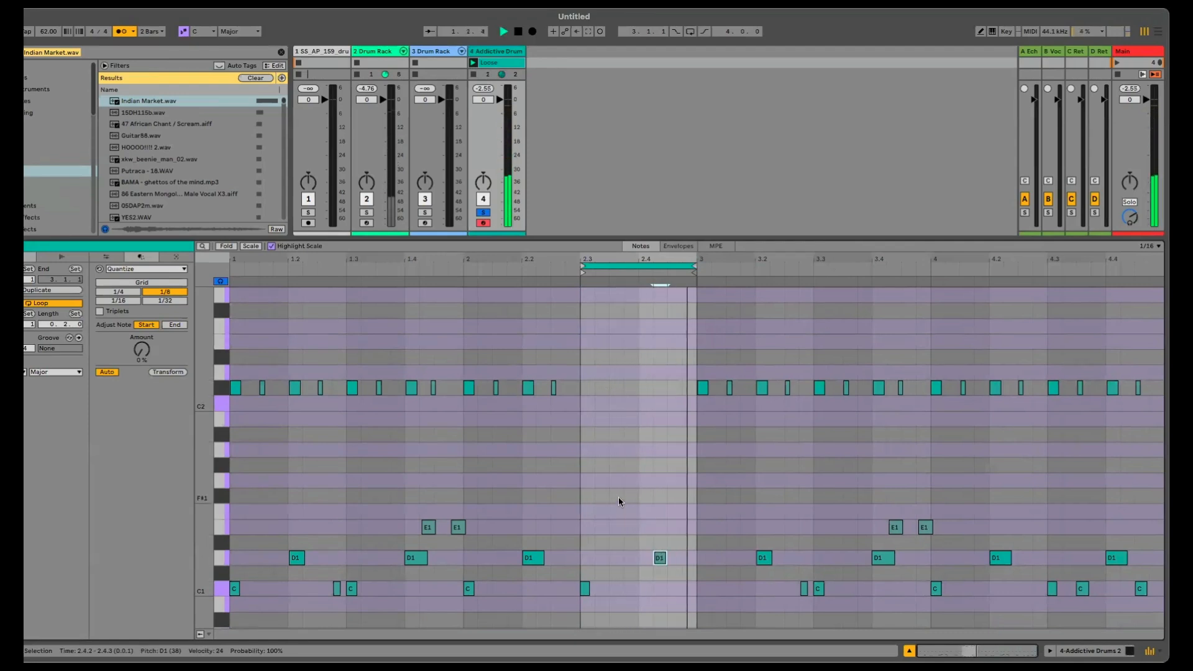
{"action": "left_click_drag", "start_coordinate": [661, 557], "coordinate": [688, 559]}
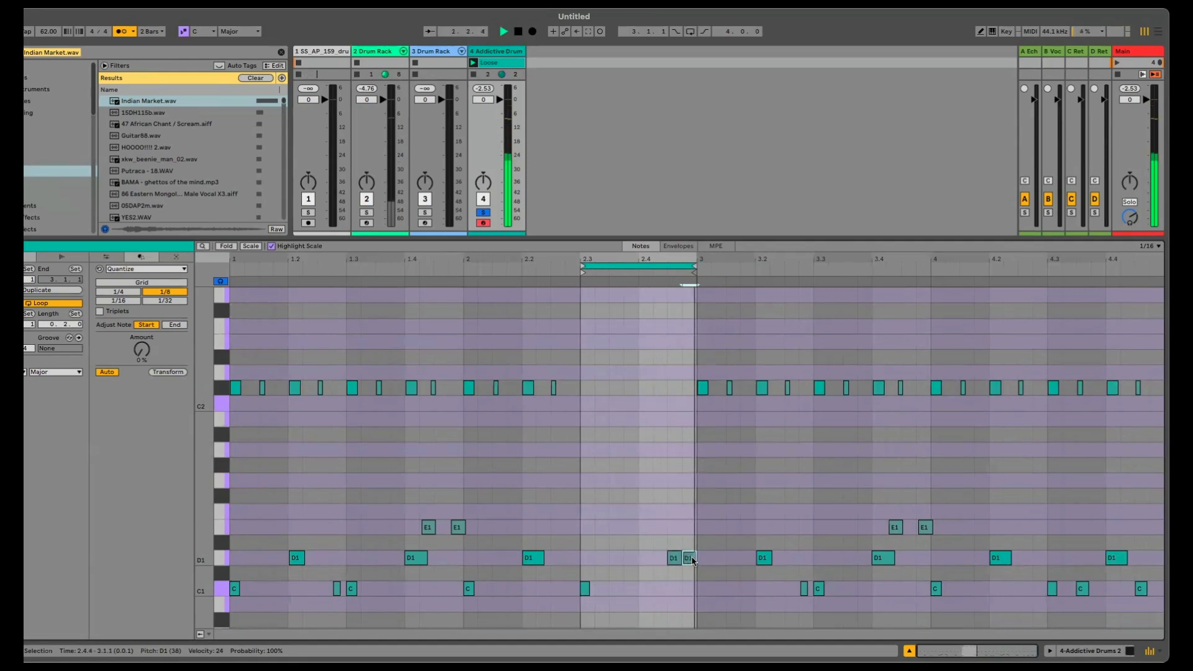
Step: Nudge the last D1 slightly after 2.4.4, raise the velocities of the D1 at 2.4.3 and C1 at 2.3.1, and audition the loop
{"action": "left_click", "coordinate": [688, 509]}
{"action": "key", "text": "plus"}
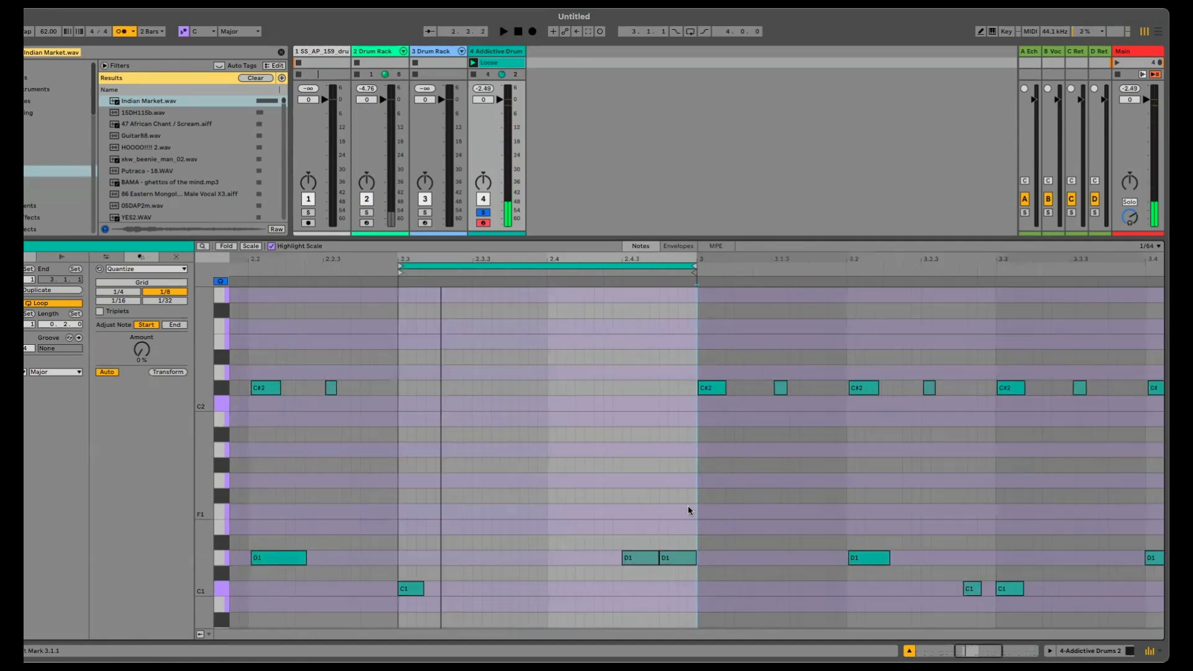
{"action": "left_click_drag", "start_coordinate": [673, 567], "coordinate": [692, 564]}
{"action": "left_click", "coordinate": [649, 557]}
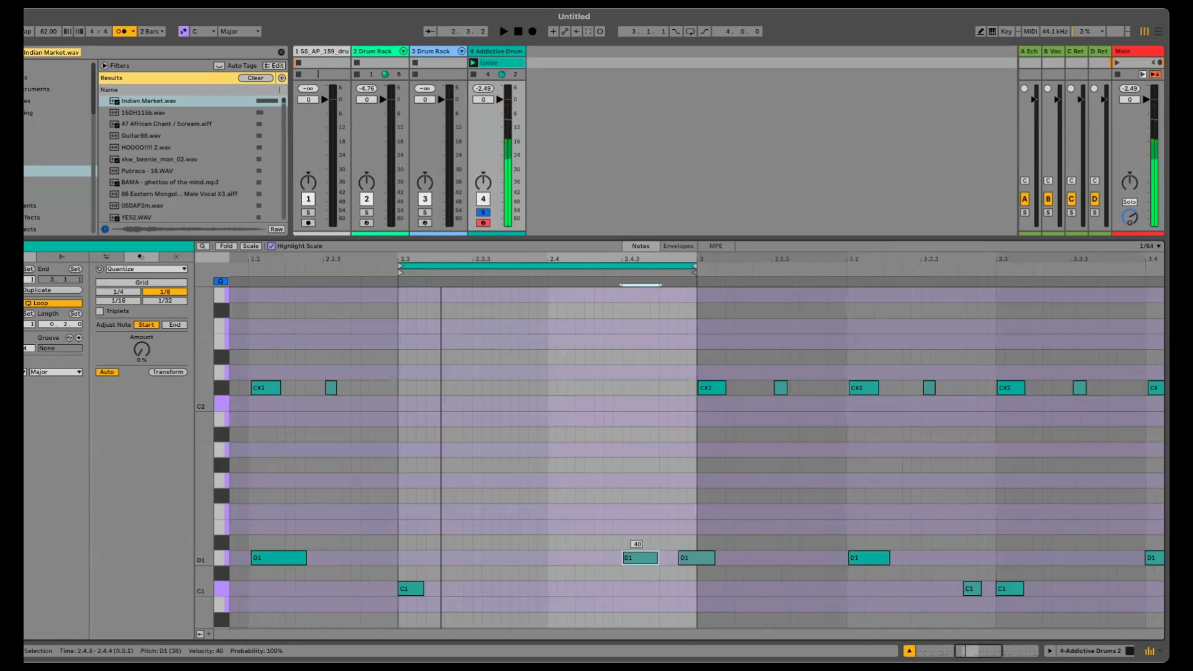
{"action": "left_click_drag", "start_coordinate": [414, 588], "coordinate": [414, 562]}
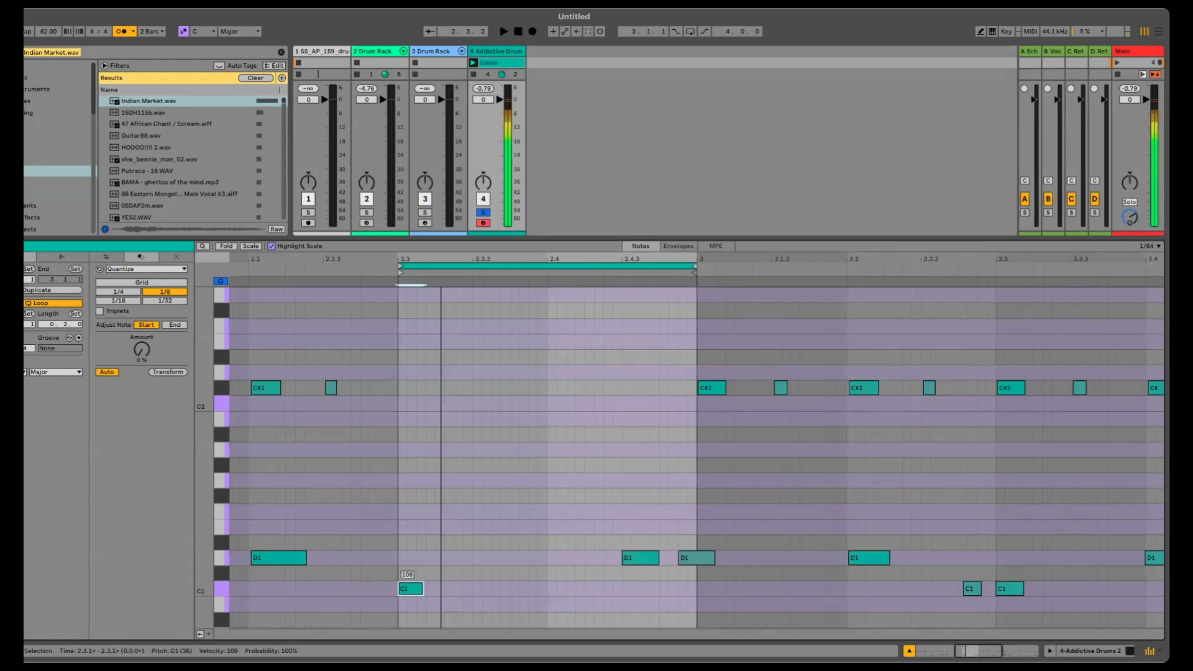
{"action": "key", "text": "space"}
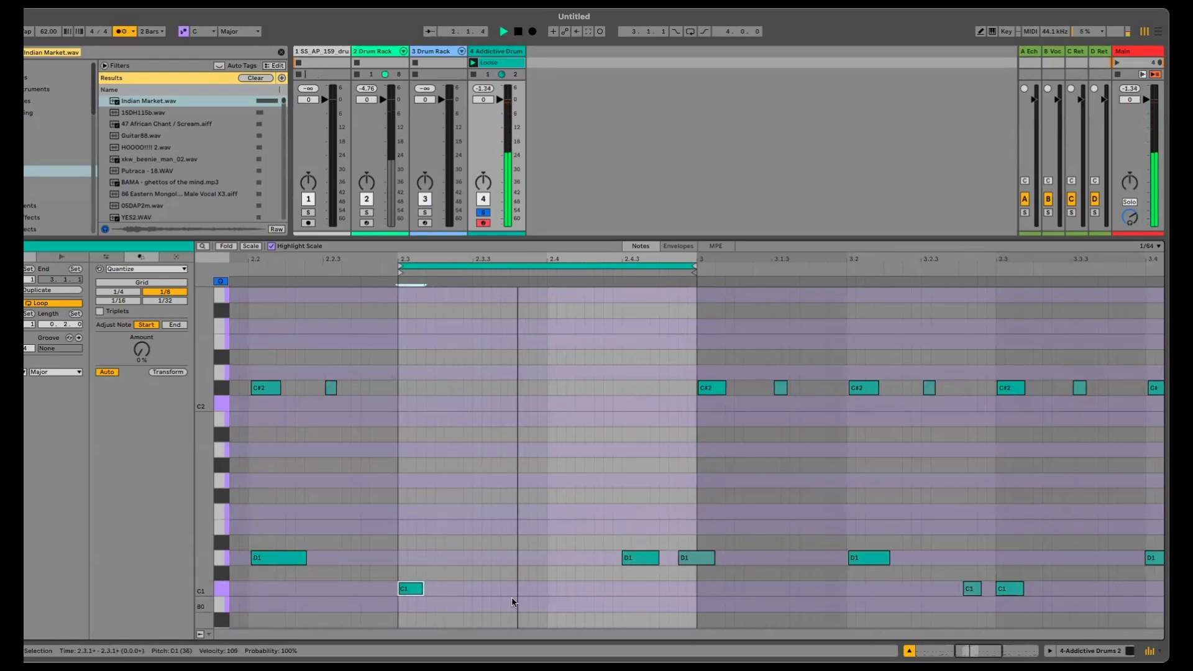
{"action": "left_click_drag", "start_coordinate": [694, 557], "coordinate": [688, 557]}
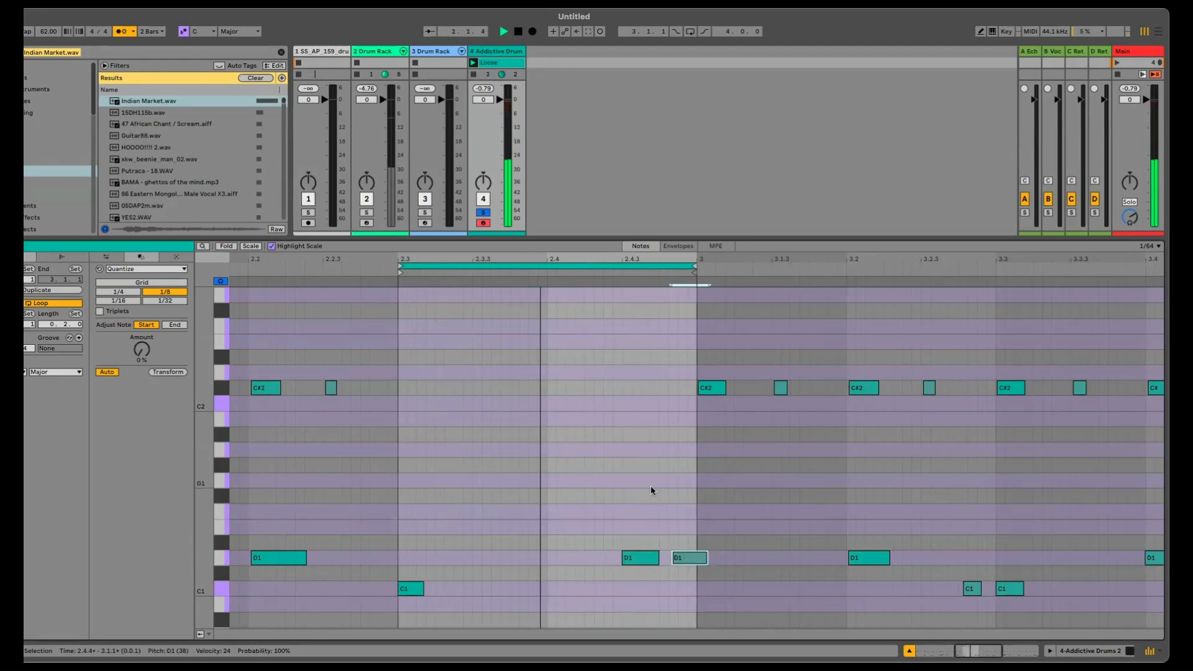
{"action": "key", "text": "space"}
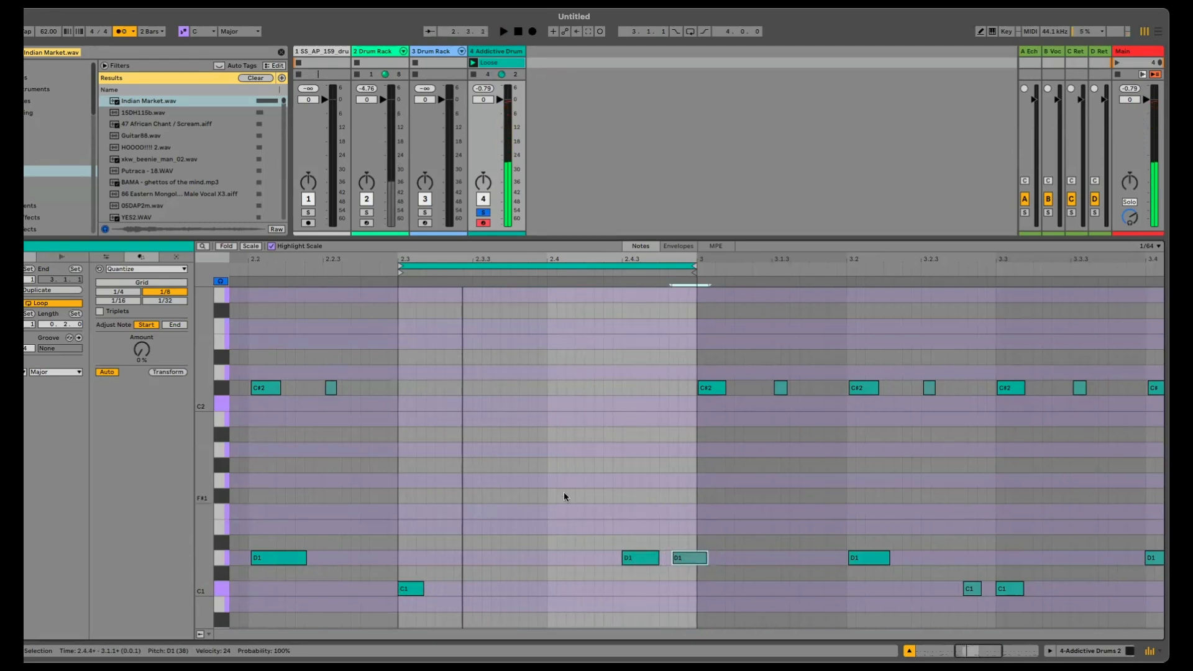
Step: Change the G3 note at 2.4.1 to F#3 and raise the velocities of the F#3 at 2.3.1 and F3 at 2.3.3
{"action": "scroll", "coordinate": [572, 413], "scroll_direction": "up", "scroll_amount": 10}
{"action": "left_click_drag", "start_coordinate": [592, 618], "coordinate": [594, 594]}
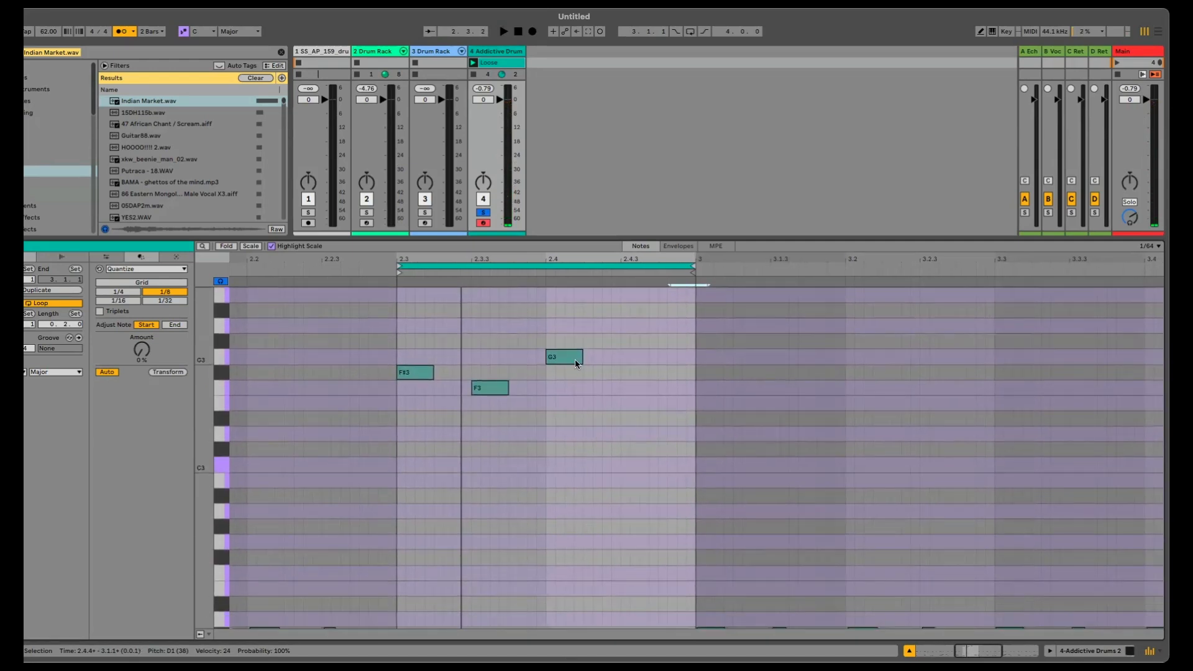
{"action": "left_click_drag", "start_coordinate": [576, 364], "coordinate": [577, 396]}
{"action": "left_click", "coordinate": [415, 372]}
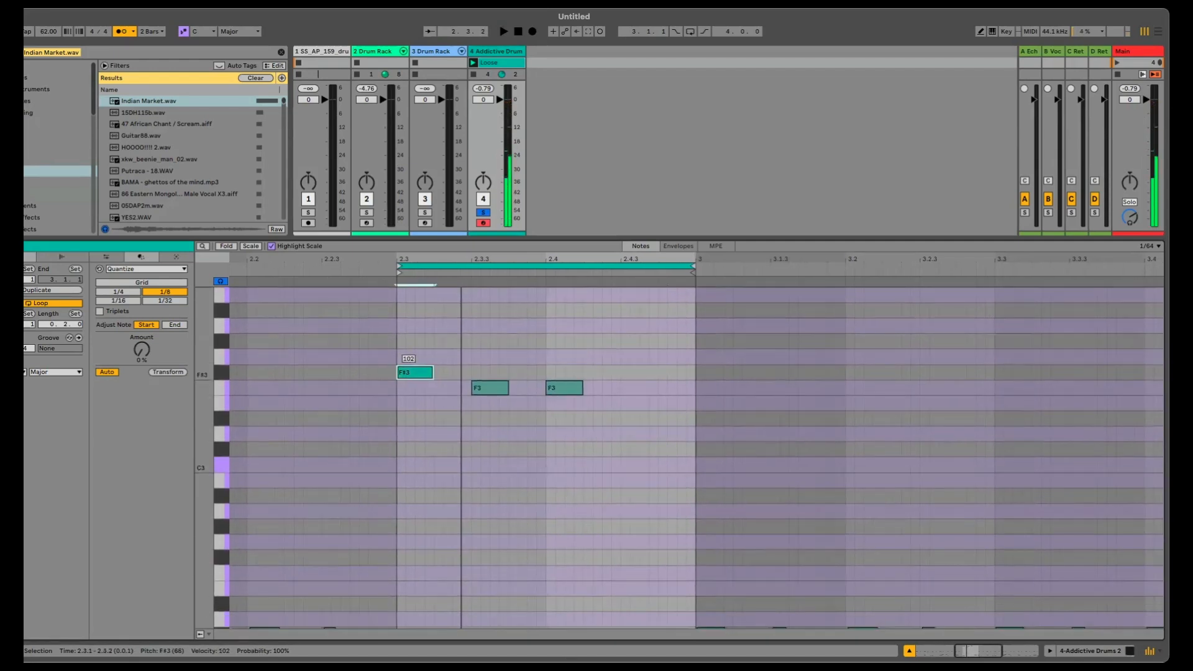
{"action": "left_click_drag", "start_coordinate": [421, 371], "coordinate": [490, 346]}
{"action": "left_click", "coordinate": [502, 388]}
{"action": "left_click_drag", "start_coordinate": [562, 391], "coordinate": [563, 375]}
Step: Set the project tempo to 115 BPM and audition the Loose clip's loop
{"action": "left_click_drag", "start_coordinate": [452, 259], "coordinate": [452, 171]}
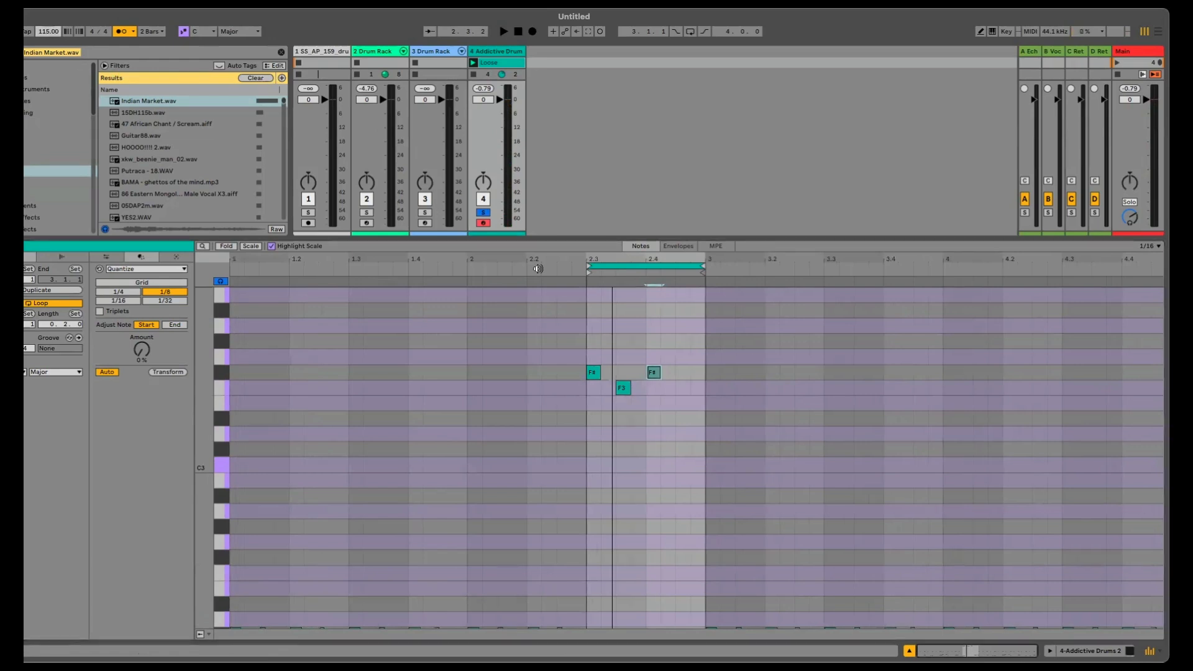
{"action": "key", "text": "space"}
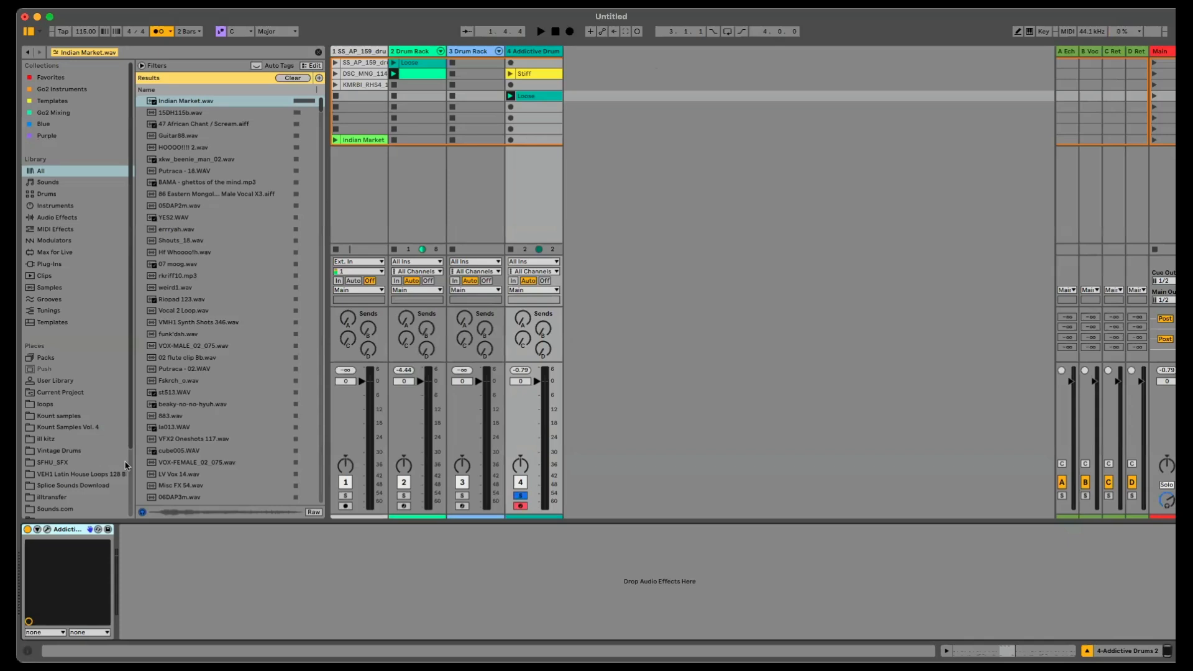
Step: Open the Addictive Drums 2 plug-in window, reposition it, and search its beats library for "fill"
{"action": "left_click", "coordinate": [47, 530]}
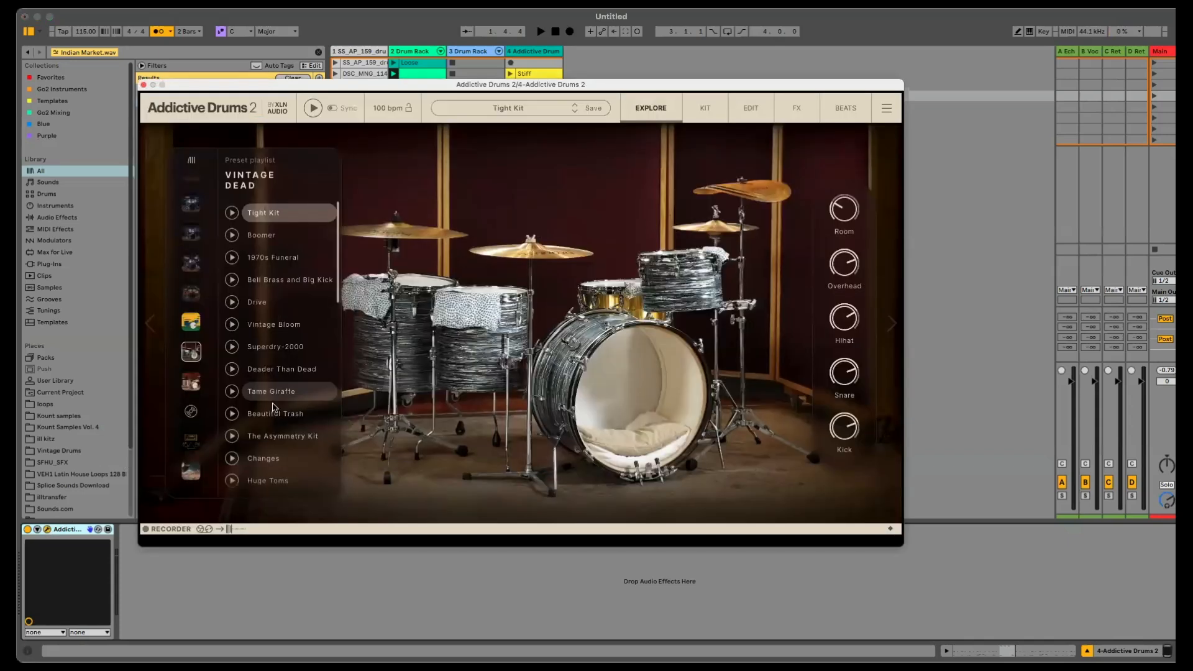
{"action": "left_click_drag", "start_coordinate": [728, 86], "coordinate": [670, 211]}
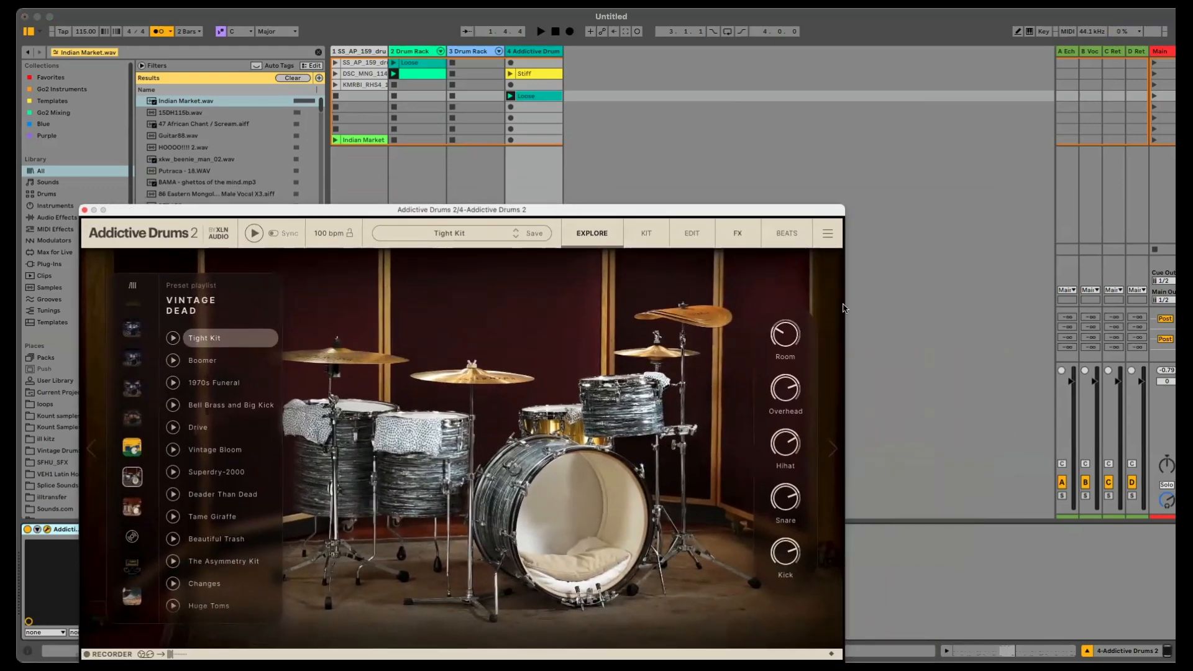
{"action": "left_click_drag", "start_coordinate": [757, 212], "coordinate": [723, 148]}
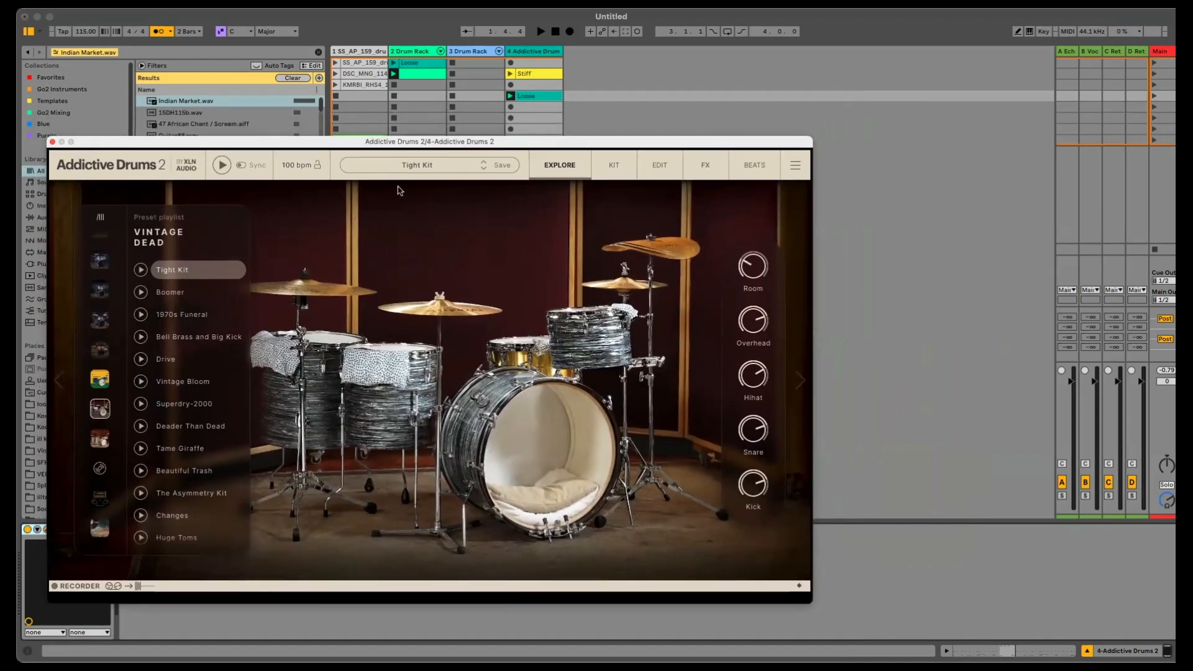
{"action": "left_click", "coordinate": [753, 166]}
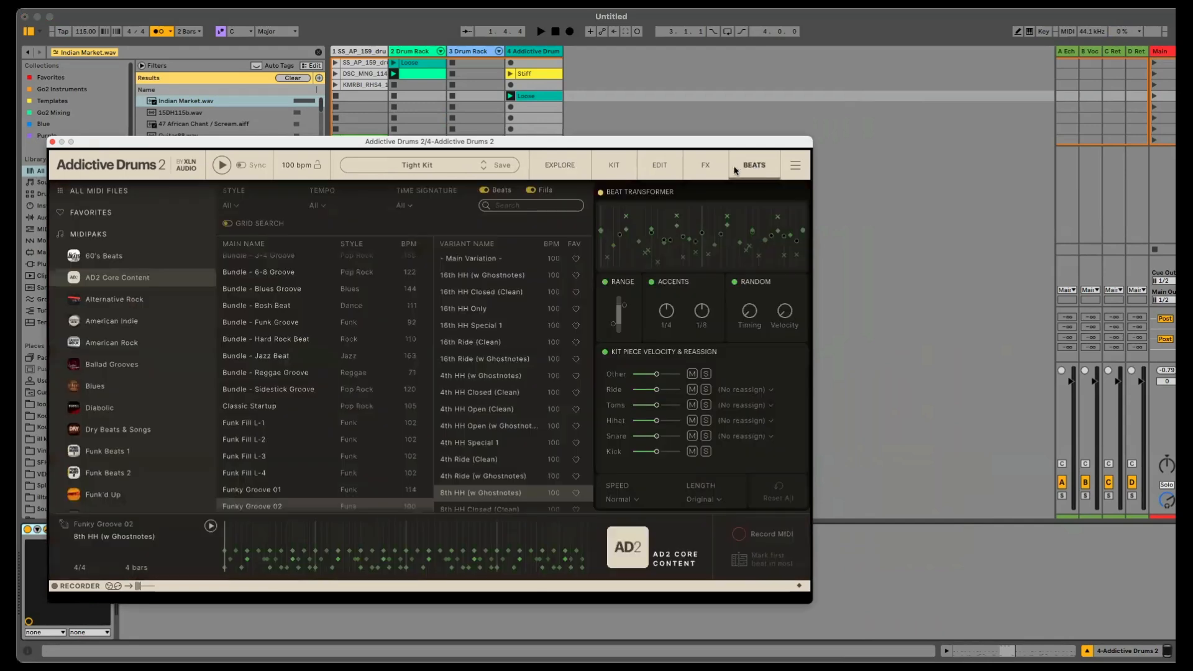
{"action": "left_click", "coordinate": [499, 205]}
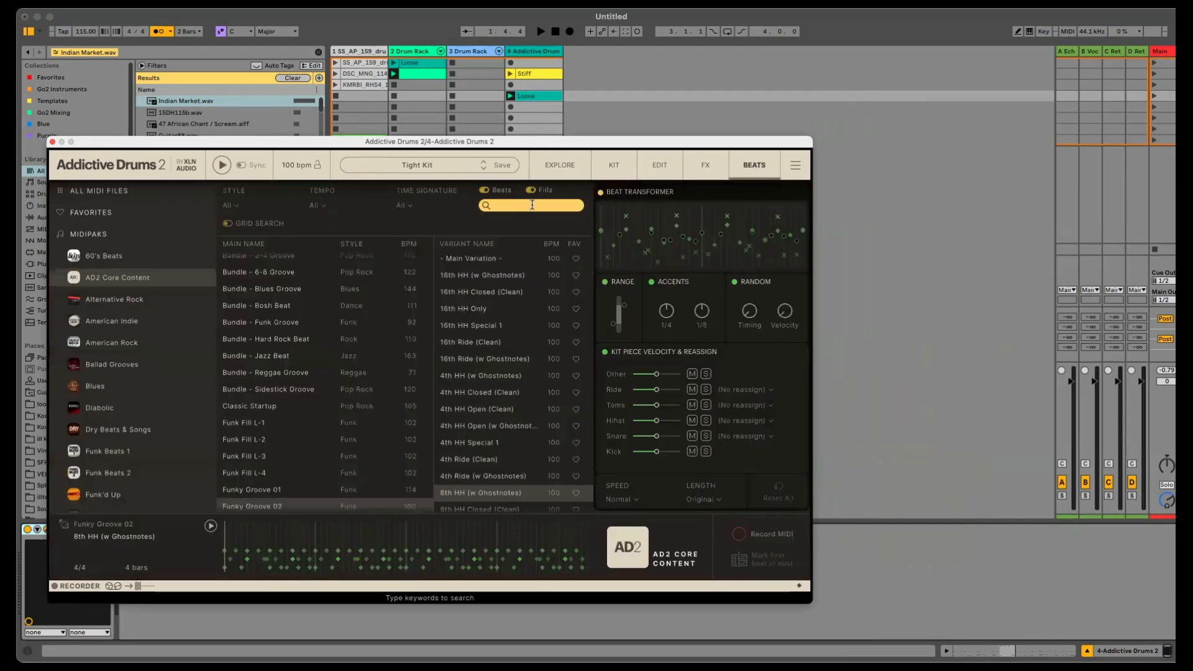
{"action": "type", "text": "fill"}
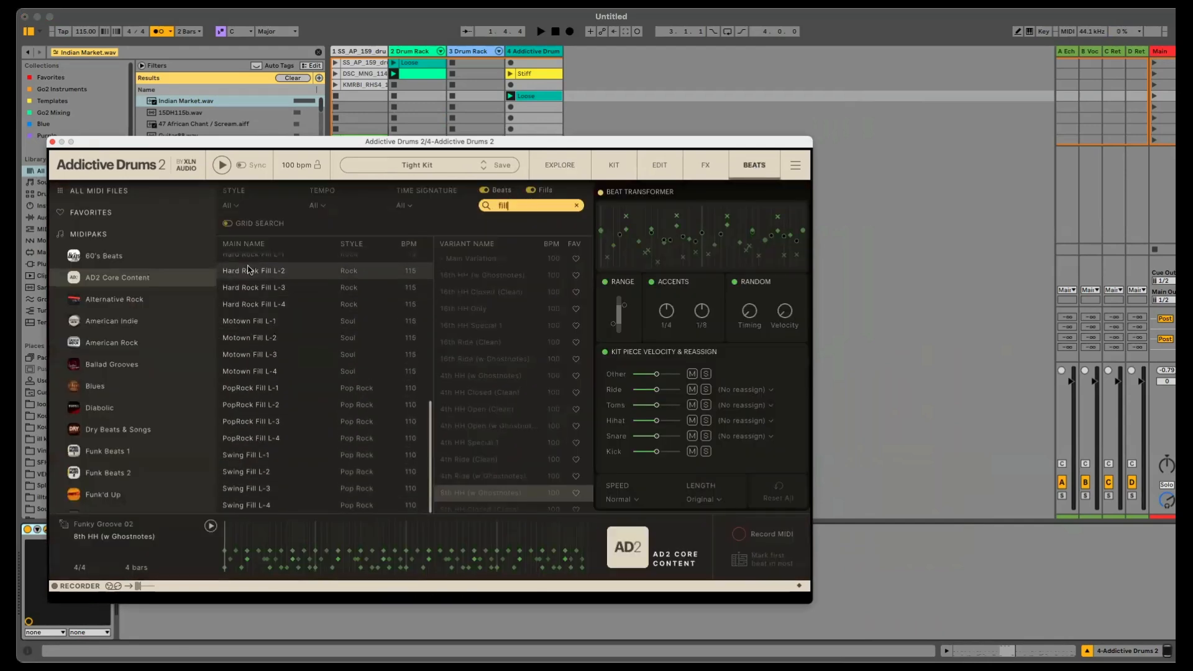
Step: Select variant 01 of Motown Fill L-3 and preview it in Addictive Drums 2
{"action": "left_click", "coordinate": [290, 356]}
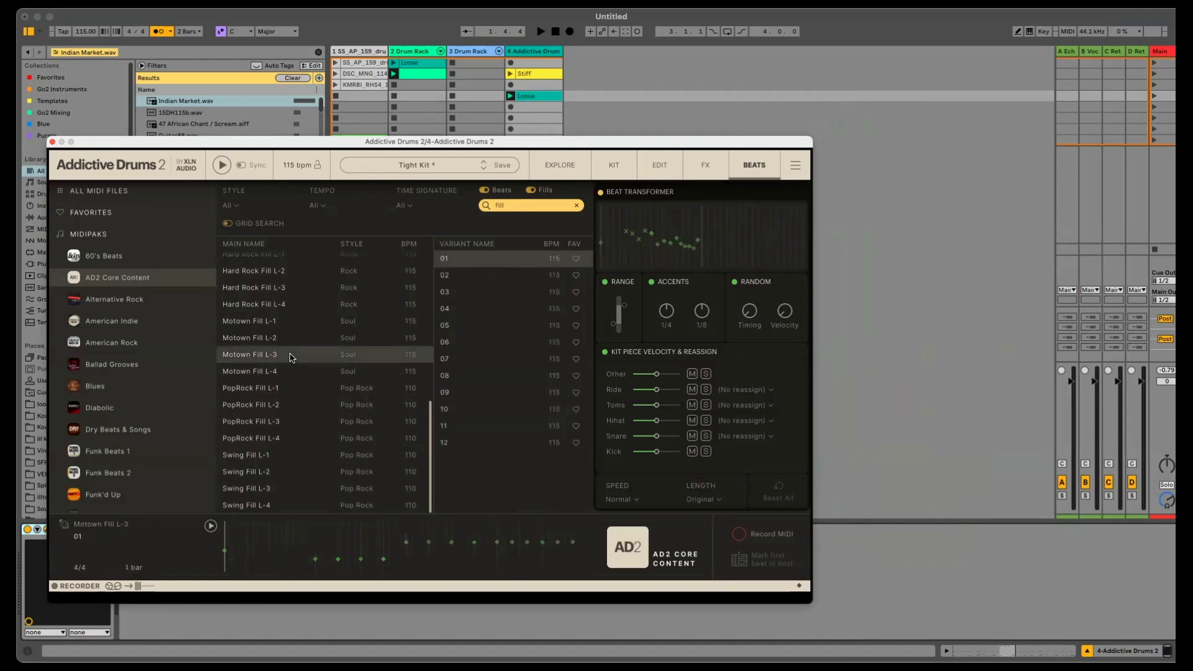
{"action": "left_click", "coordinate": [221, 165]}
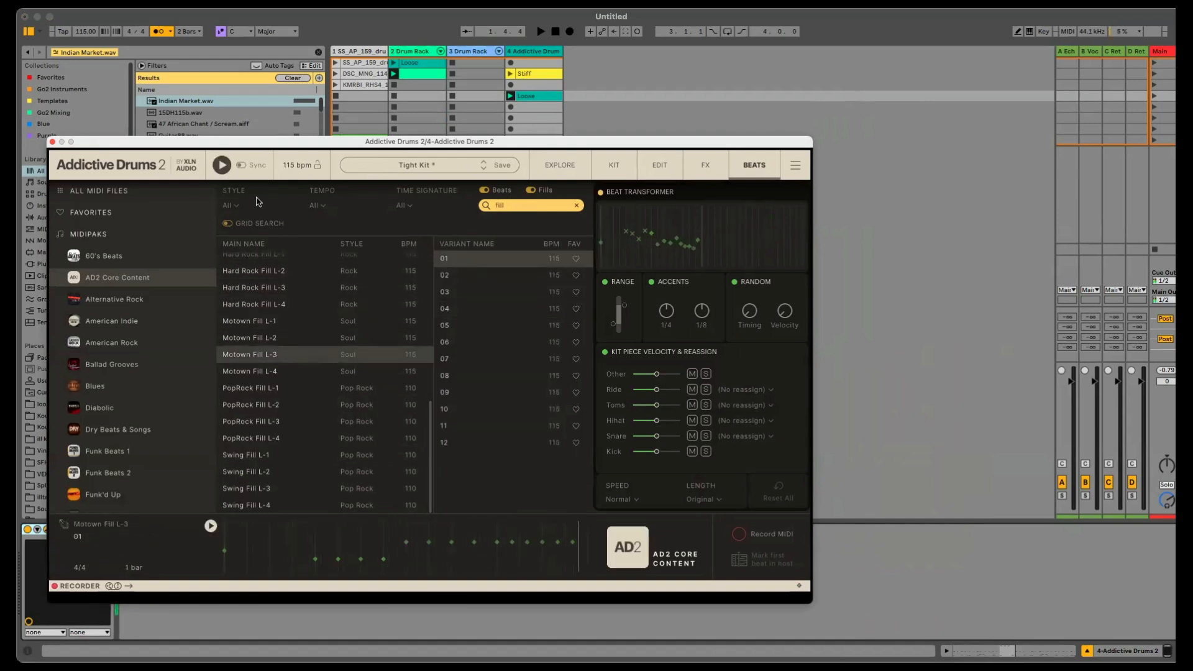
{"action": "left_click", "coordinate": [221, 165]}
Step: Place Motown Fill L-3 01 in the Addictive Drums track's slot below Loose, close the plug-in window, and audition the clip
{"action": "left_click_drag", "start_coordinate": [270, 144], "coordinate": [575, 237]}
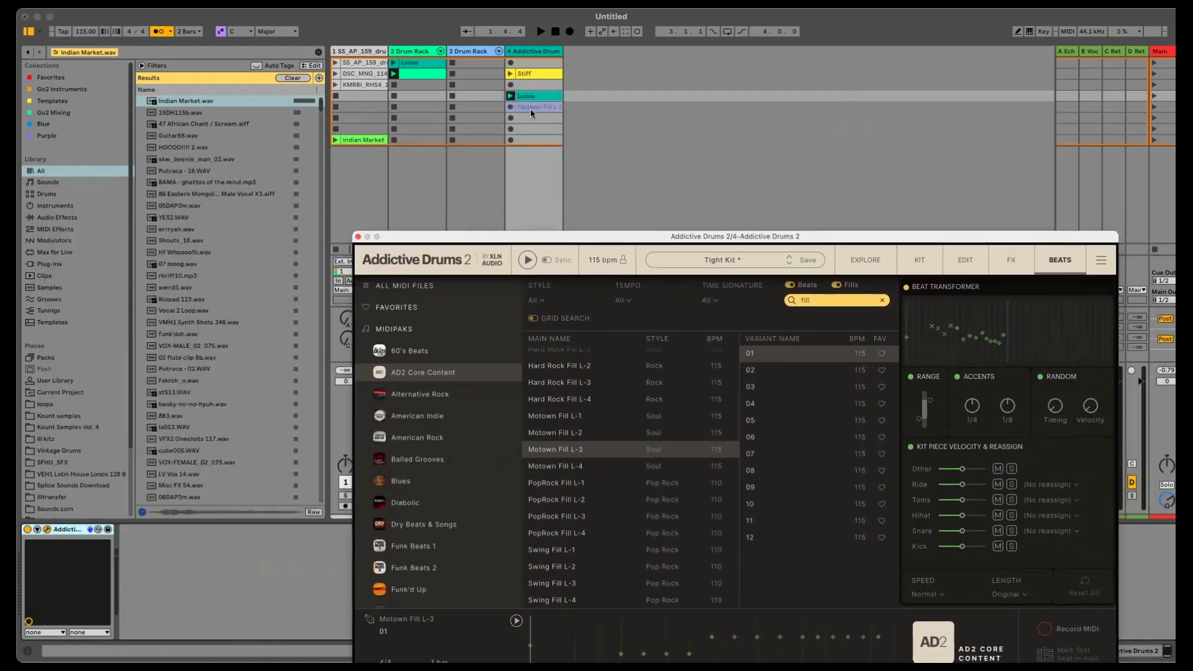
{"action": "left_click_drag", "start_coordinate": [532, 114], "coordinate": [531, 110]}
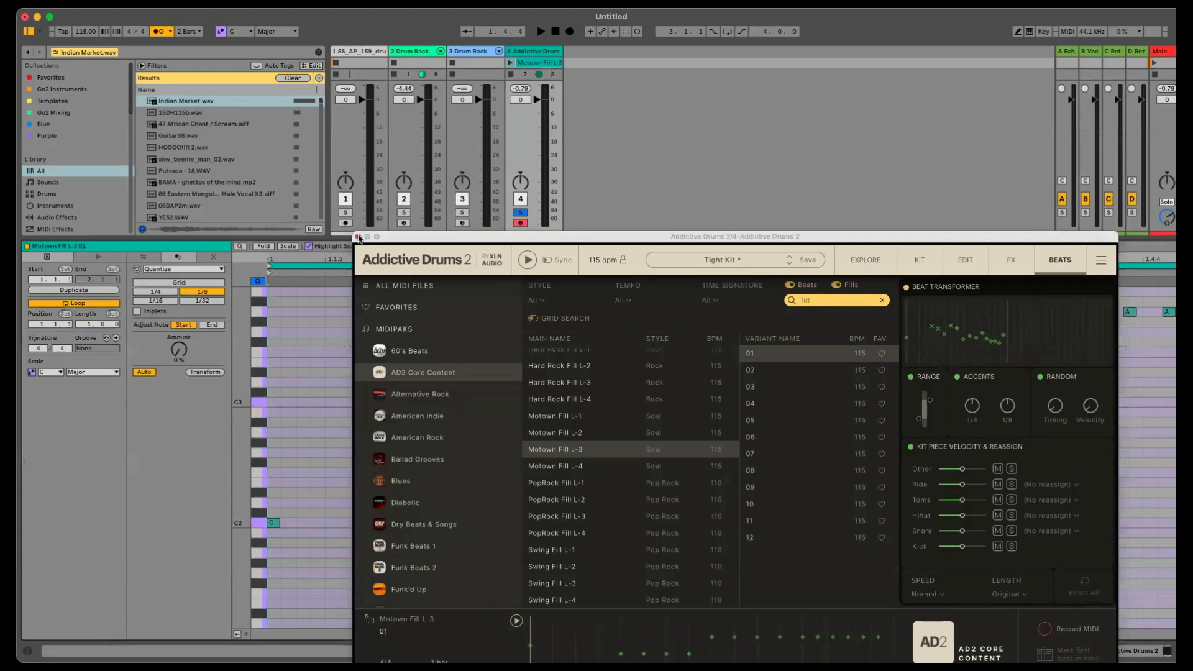
{"action": "left_click", "coordinate": [358, 237]}
{"action": "left_click", "coordinate": [509, 63]}
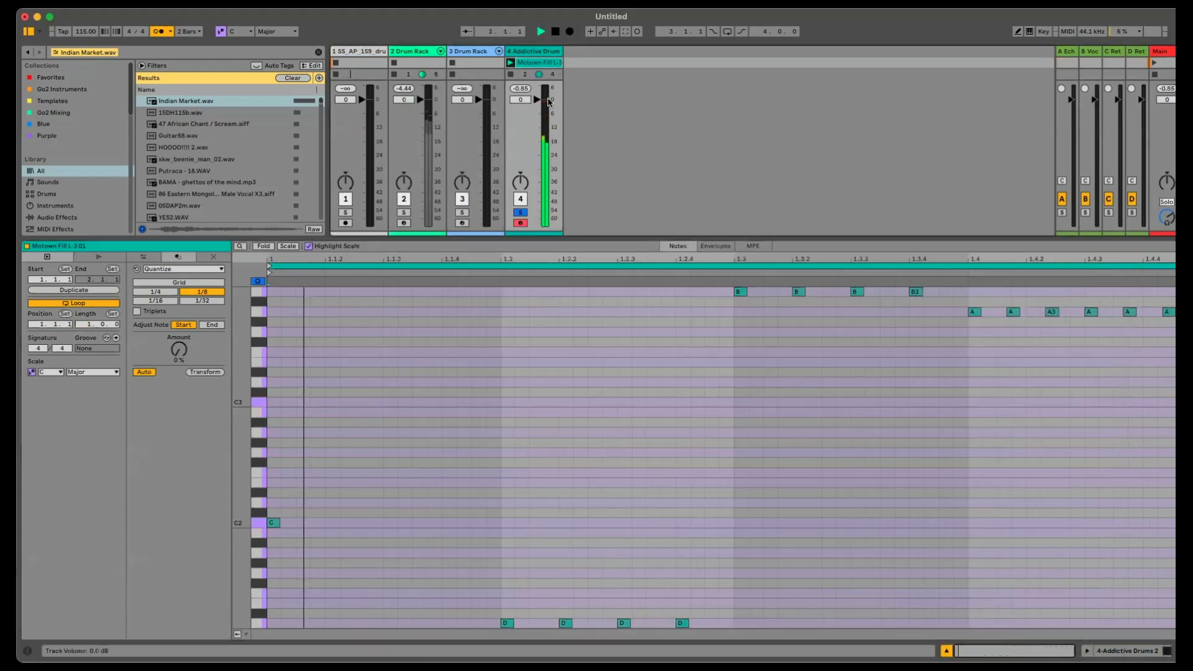
{"action": "key", "text": "space"}
Step: Shift the first B3 note near 1.3 slightly later in the Motown fill clip and switch to the track's device view
{"action": "left_click", "coordinate": [743, 291]}
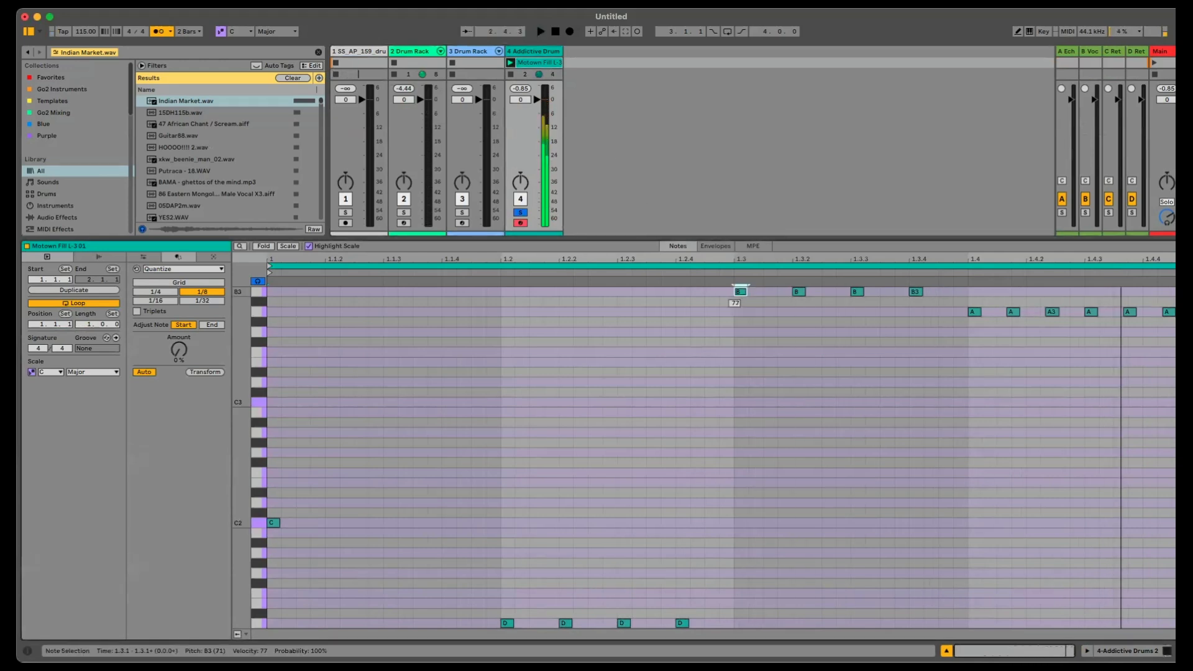
{"action": "left_click", "coordinate": [741, 291]}
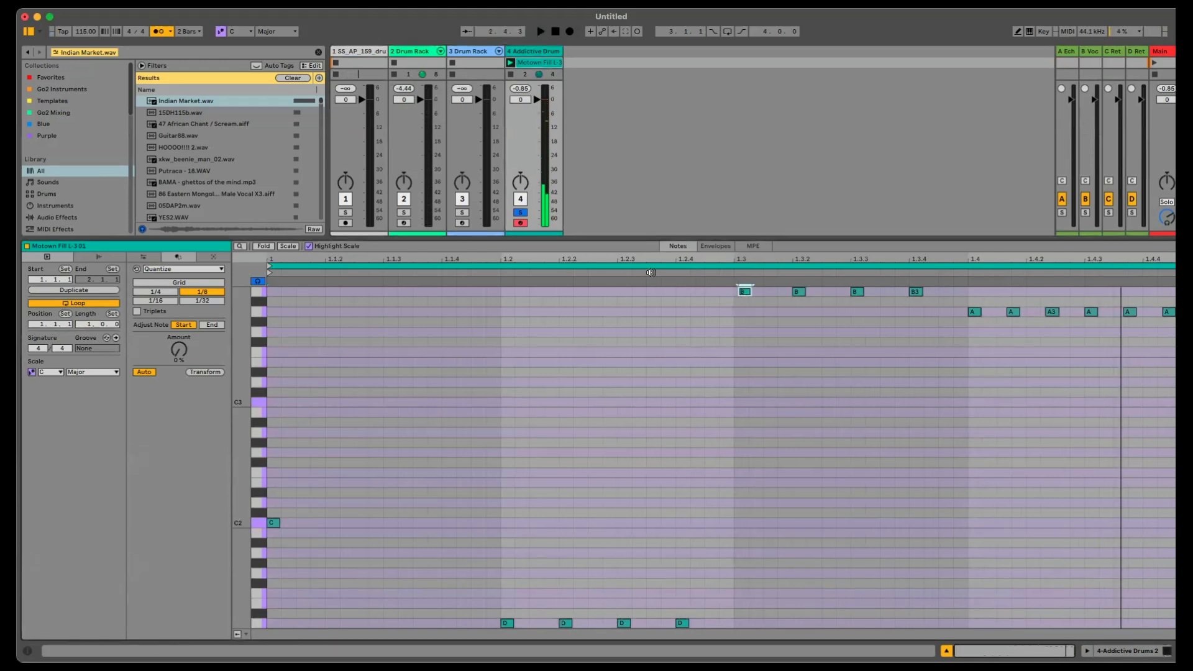
{"action": "key", "text": "shift+Tab"}
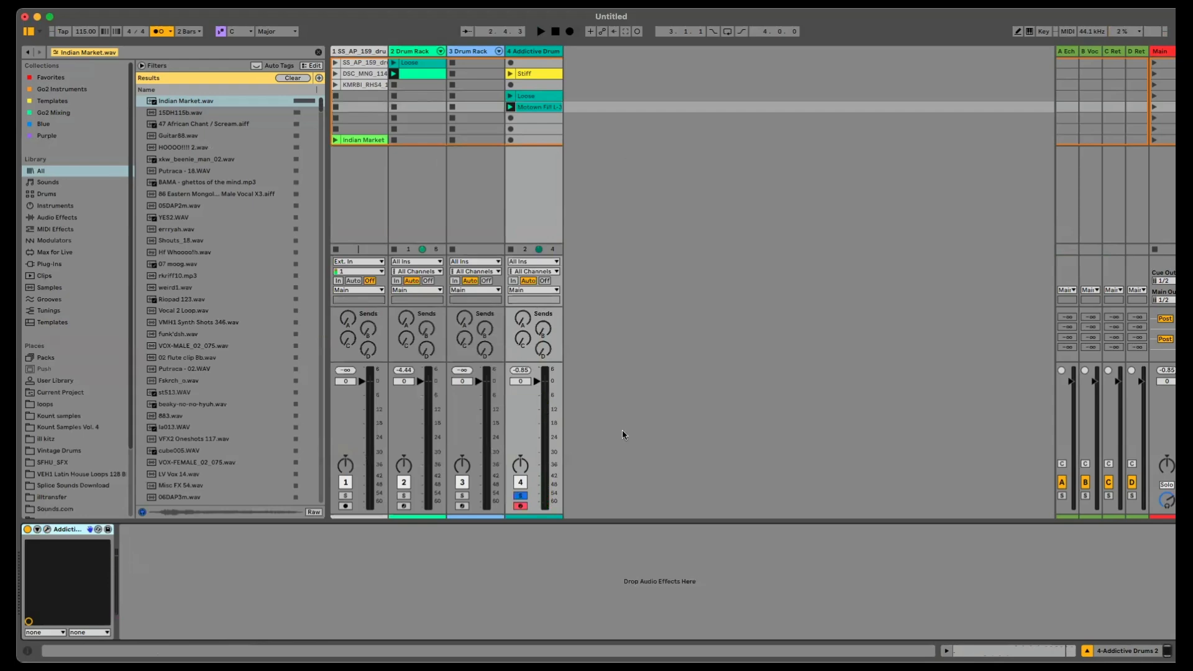
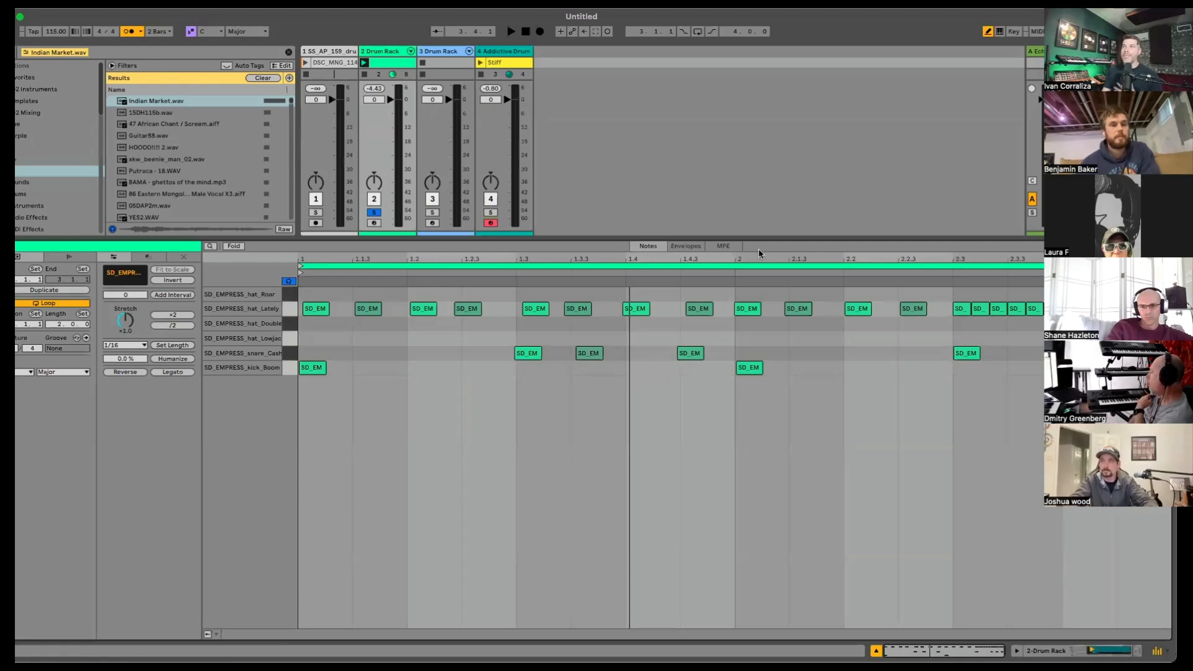
Step: Shrink the Drum Rack clip's note editor to reveal the full session clip grid and mixer
{"action": "left_click_drag", "start_coordinate": [768, 237], "coordinate": [781, 475]}
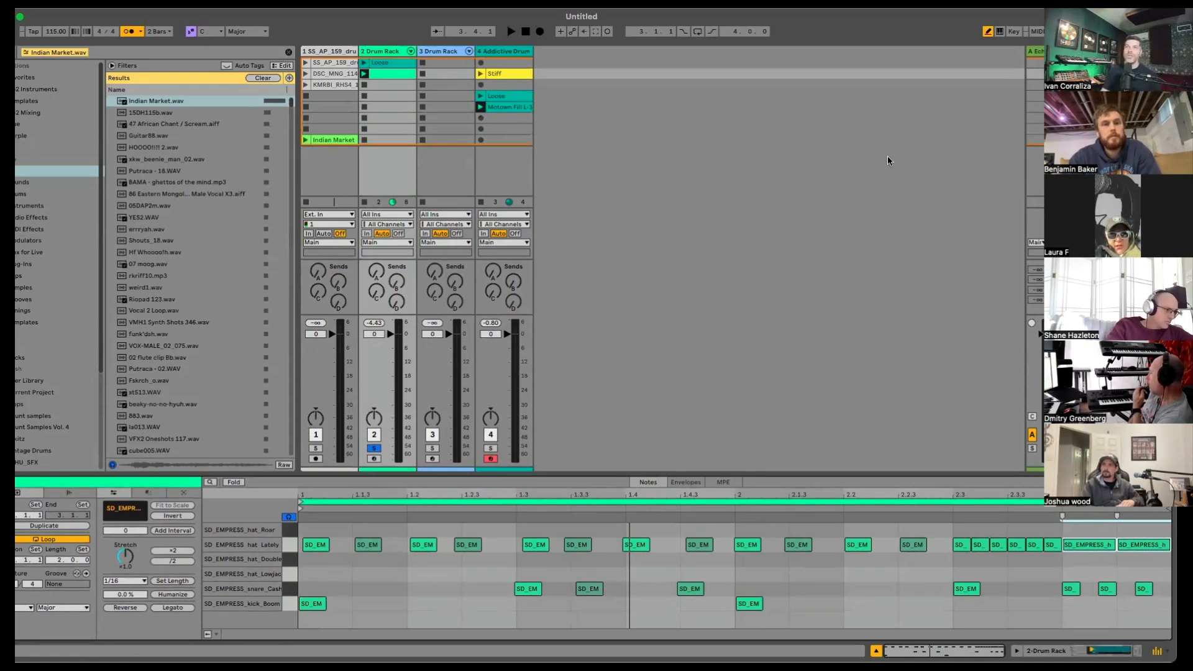
Step: Examine the Arrangement timeline around bars 17 to 19 on the first track, selecting time ranges at different zoom levels
{"action": "left_click", "coordinate": [442, 53]}
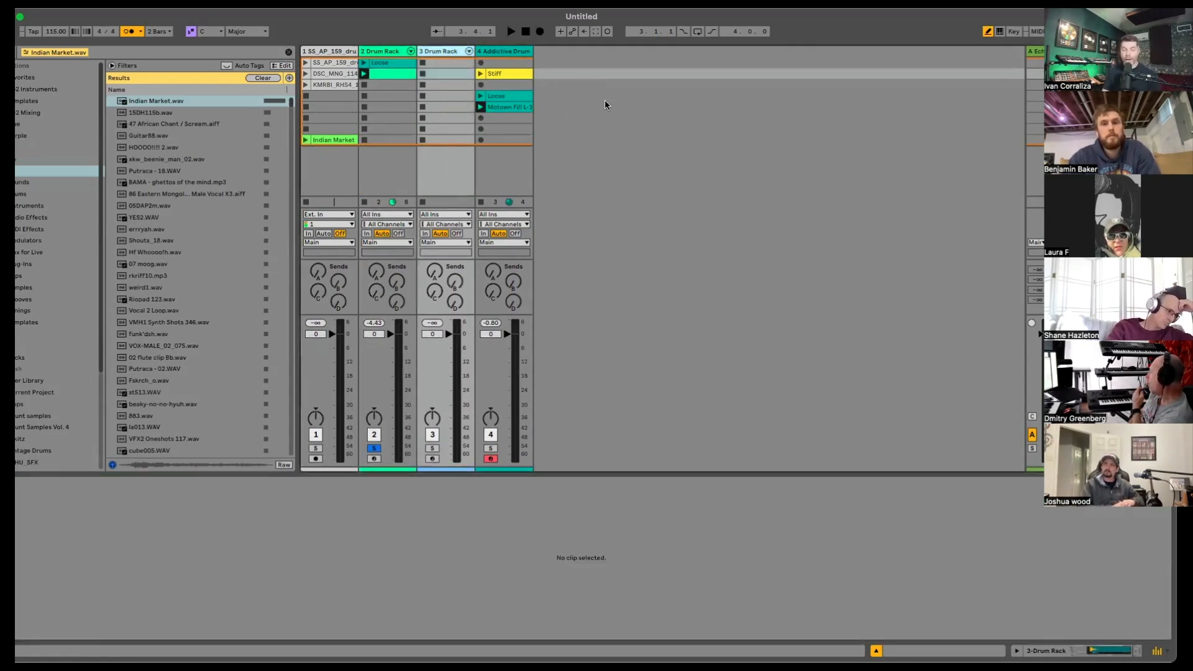
{"action": "key", "text": "Tab"}
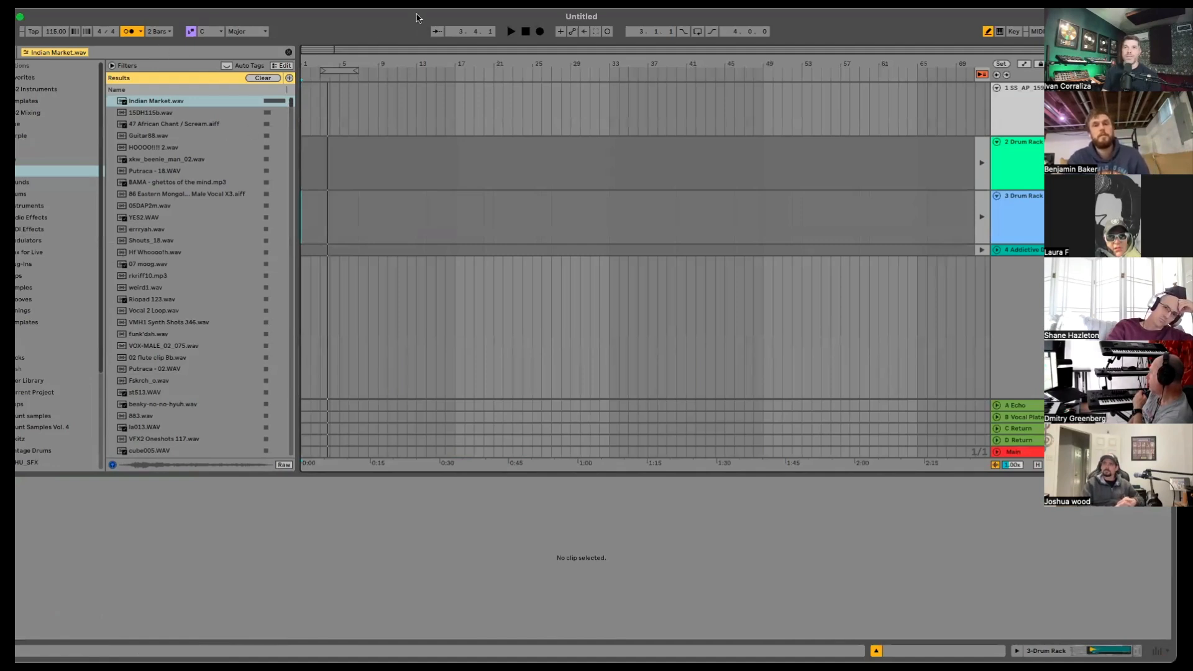
{"action": "left_click_drag", "start_coordinate": [456, 118], "coordinate": [462, 115]}
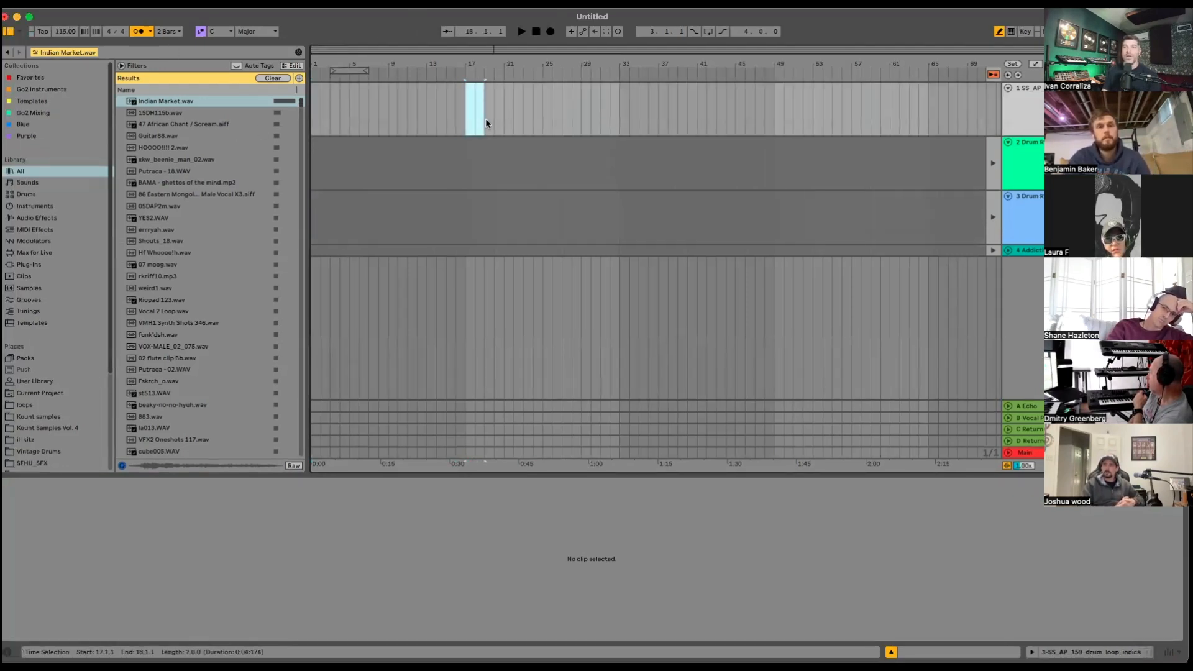
{"action": "key", "text": "z"}
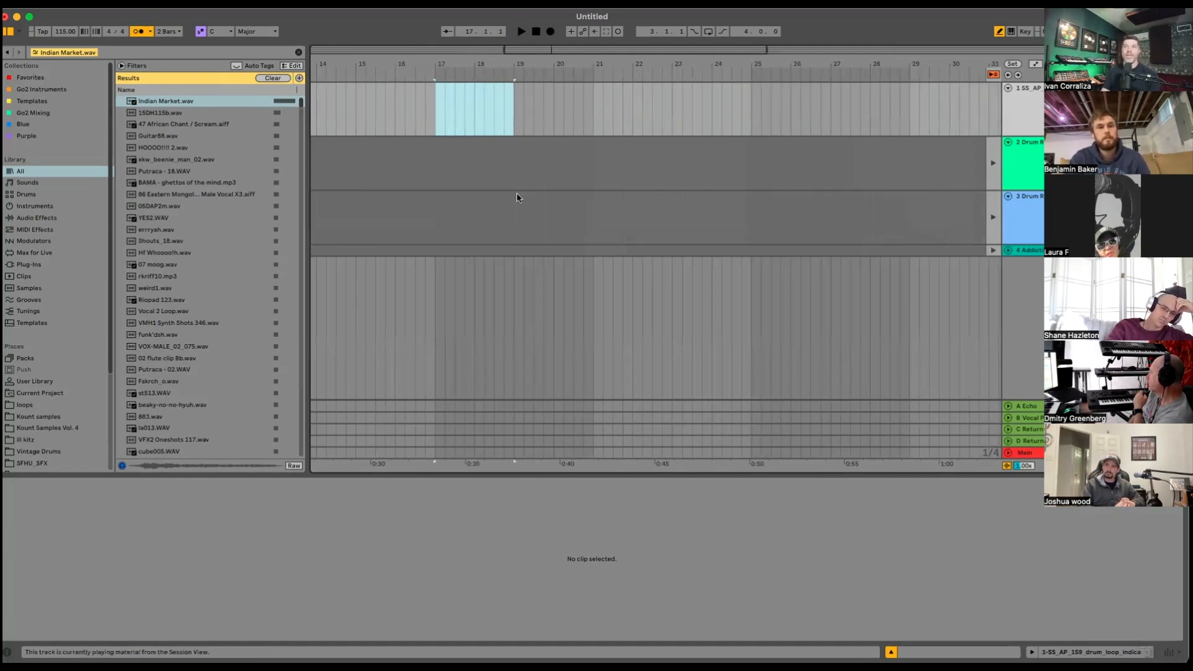
{"action": "mouse_move", "coordinate": [504, 64]}
{"action": "left_mouse_down"}
{"action": "mouse_move", "coordinate": [503, 38]}
{"action": "mouse_move", "coordinate": [504, 69]}
{"action": "left_mouse_up"}
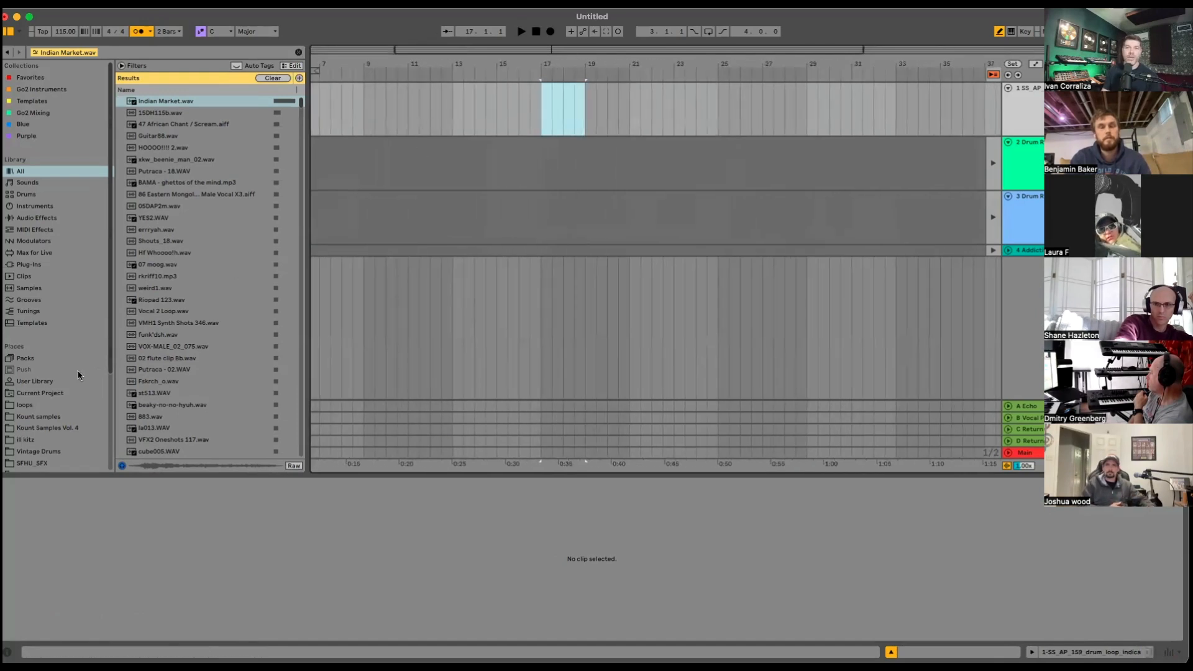
{"action": "left_click_drag", "start_coordinate": [538, 106], "coordinate": [553, 106]}
{"action": "key", "text": "plus"}
{"action": "key", "text": "plus"}
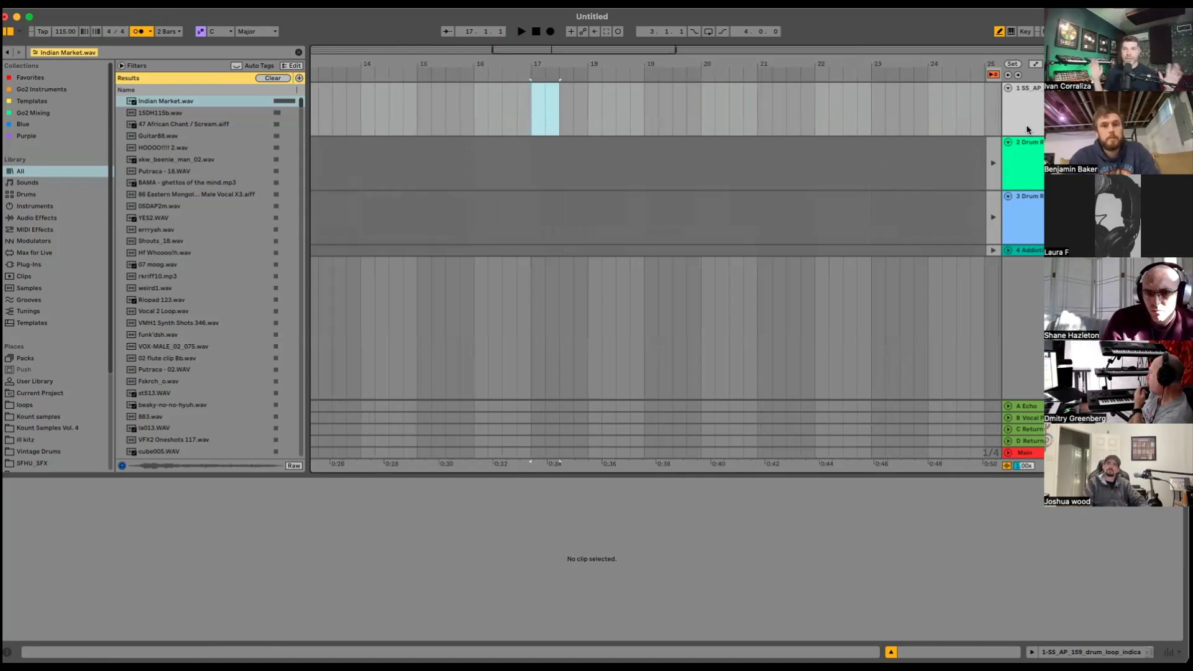
Step: Return to the session grid, record-arm the first Drum Rack track, and transpose its kick_Boom sample to -5 st
{"action": "key", "text": "Tab"}
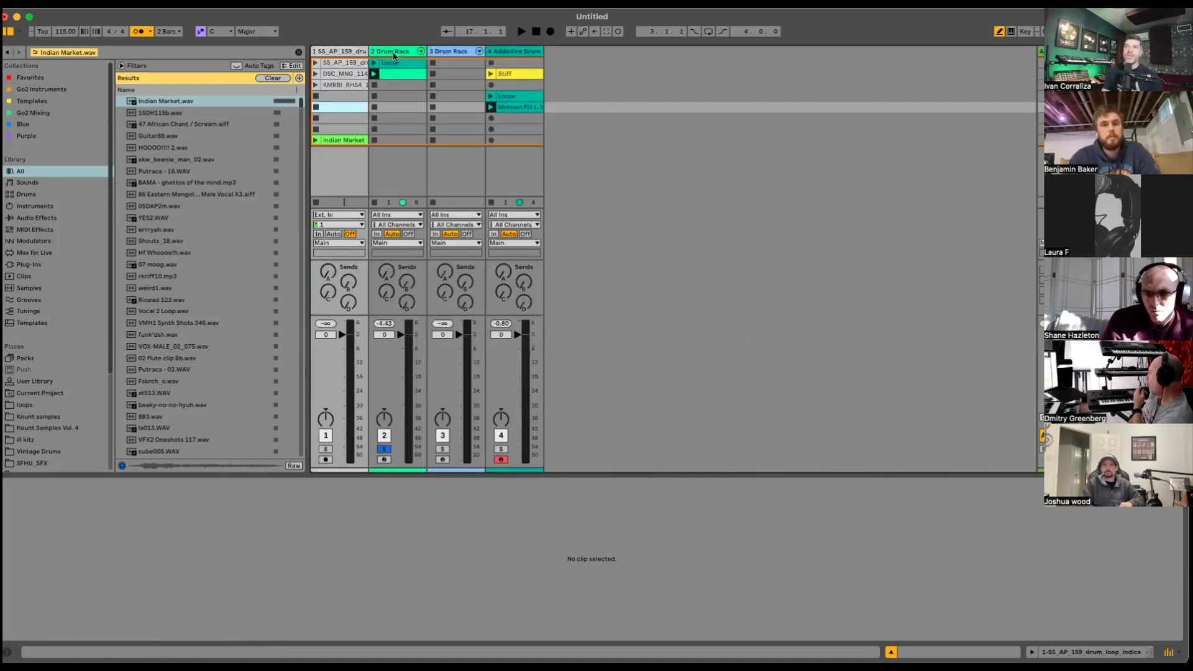
{"action": "left_click", "coordinate": [393, 55]}
{"action": "key", "text": "shift+Tab"}
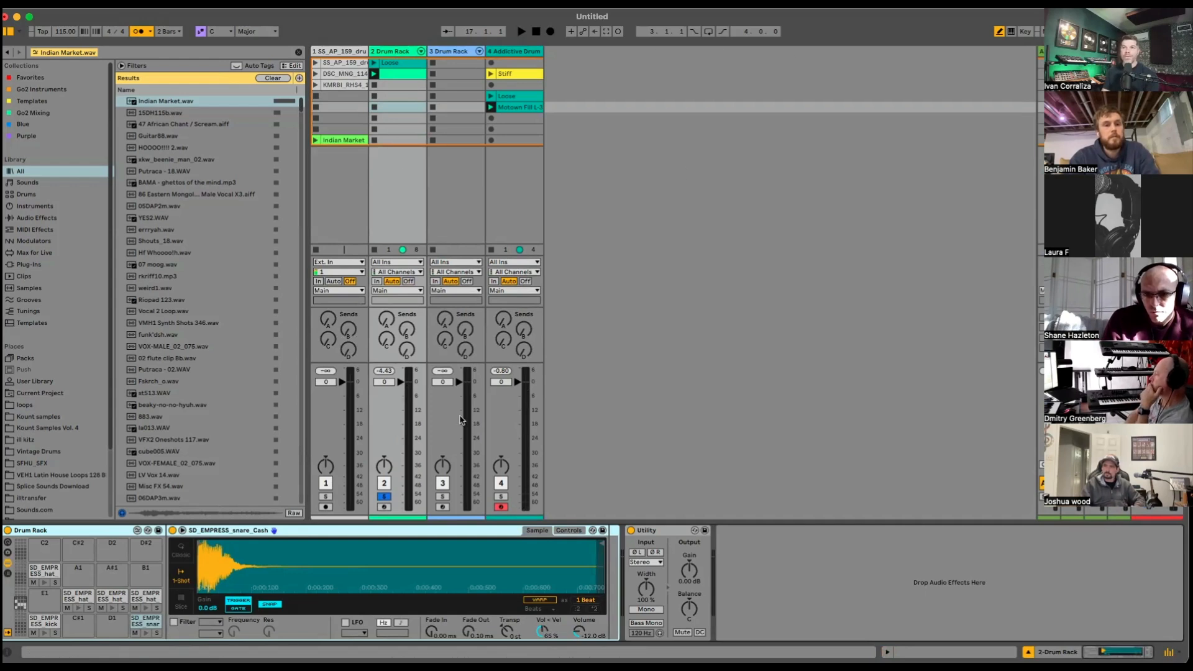
{"action": "left_click", "coordinate": [383, 506]}
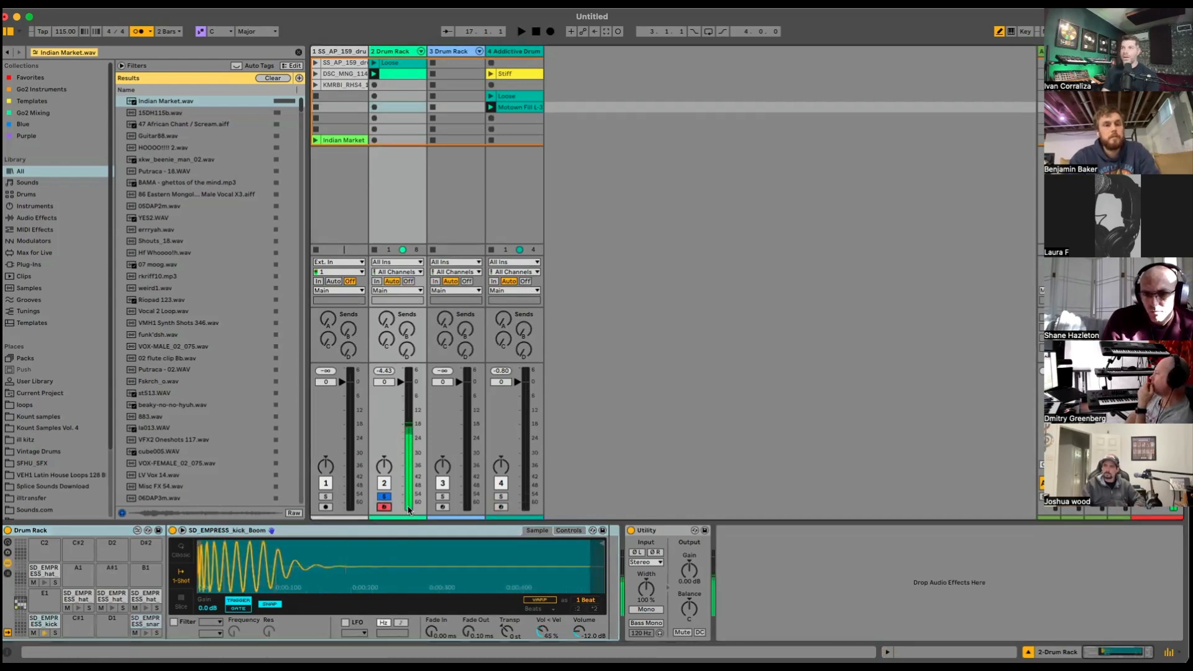
{"action": "mouse_move", "coordinate": [507, 630]}
{"action": "left_mouse_down"}
{"action": "mouse_move", "coordinate": [507, 612]}
{"action": "mouse_move", "coordinate": [506, 622]}
{"action": "left_mouse_up"}
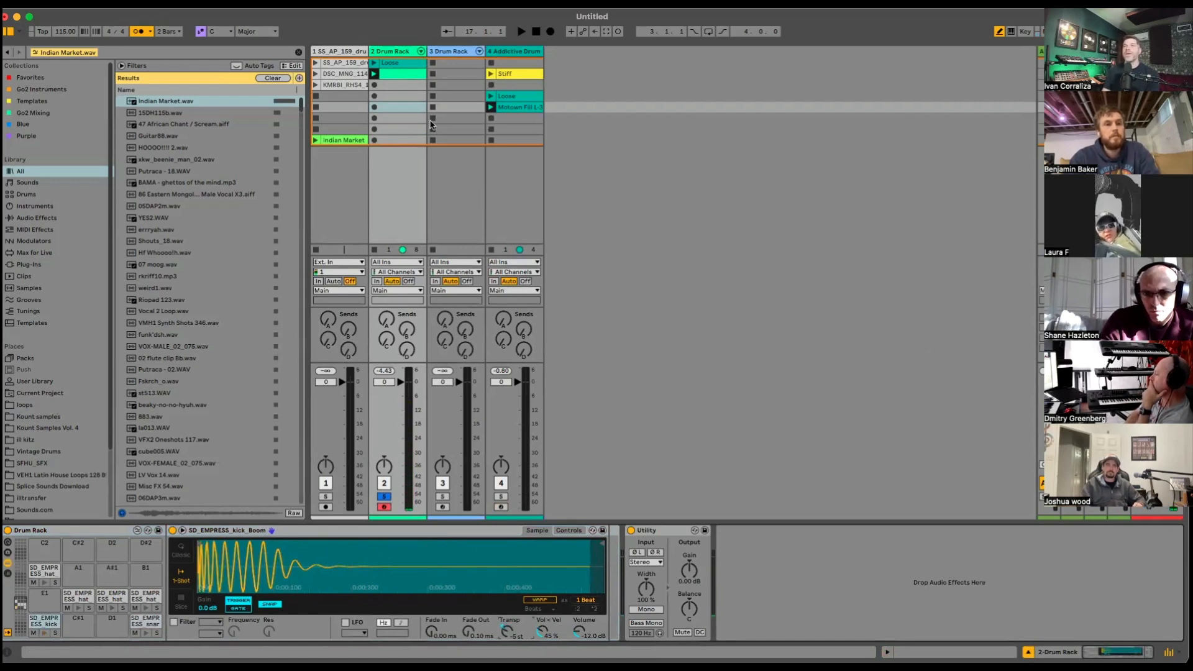
Step: Unfold the first Drum Rack's chains in the mixer and lower the kick_Boom chain's volume to about -1.6 dB during playback
{"action": "double_click", "coordinate": [390, 75]}
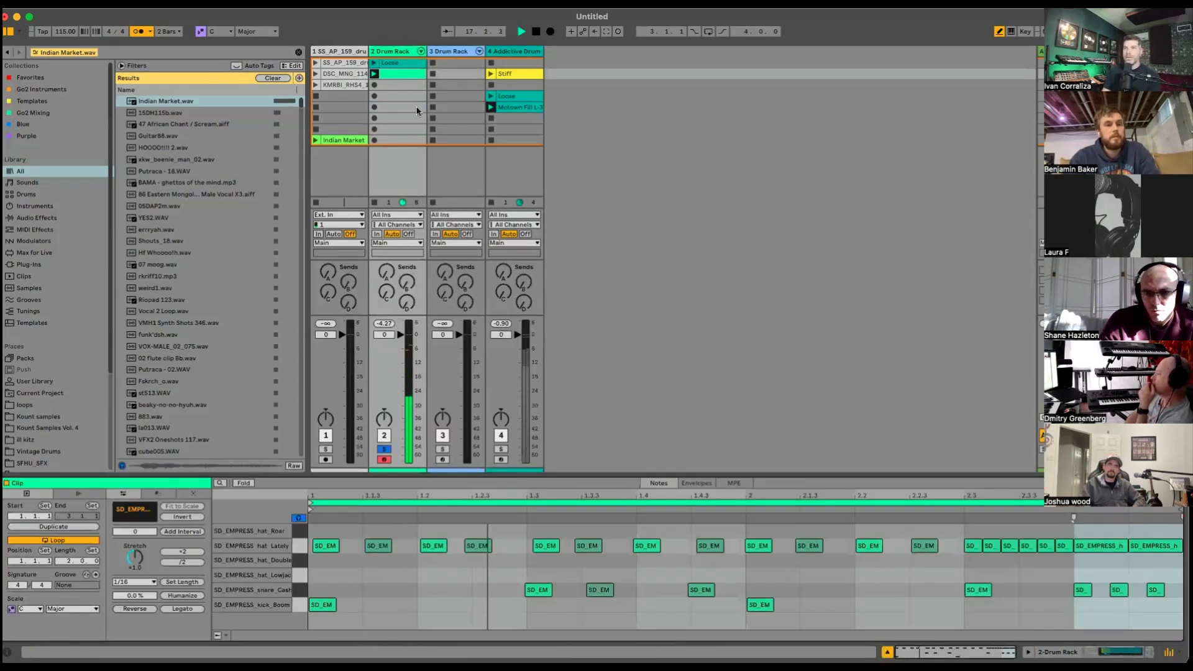
{"action": "left_click", "coordinate": [420, 51]}
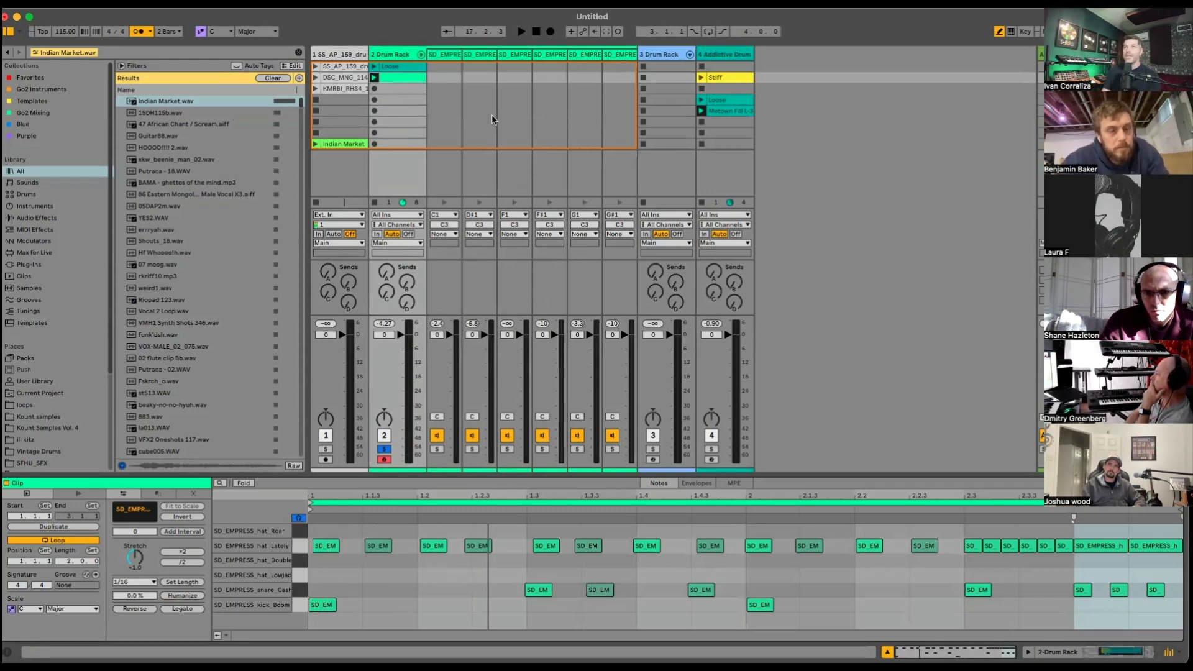
{"action": "left_click", "coordinate": [437, 55]}
{"action": "key", "text": "space"}
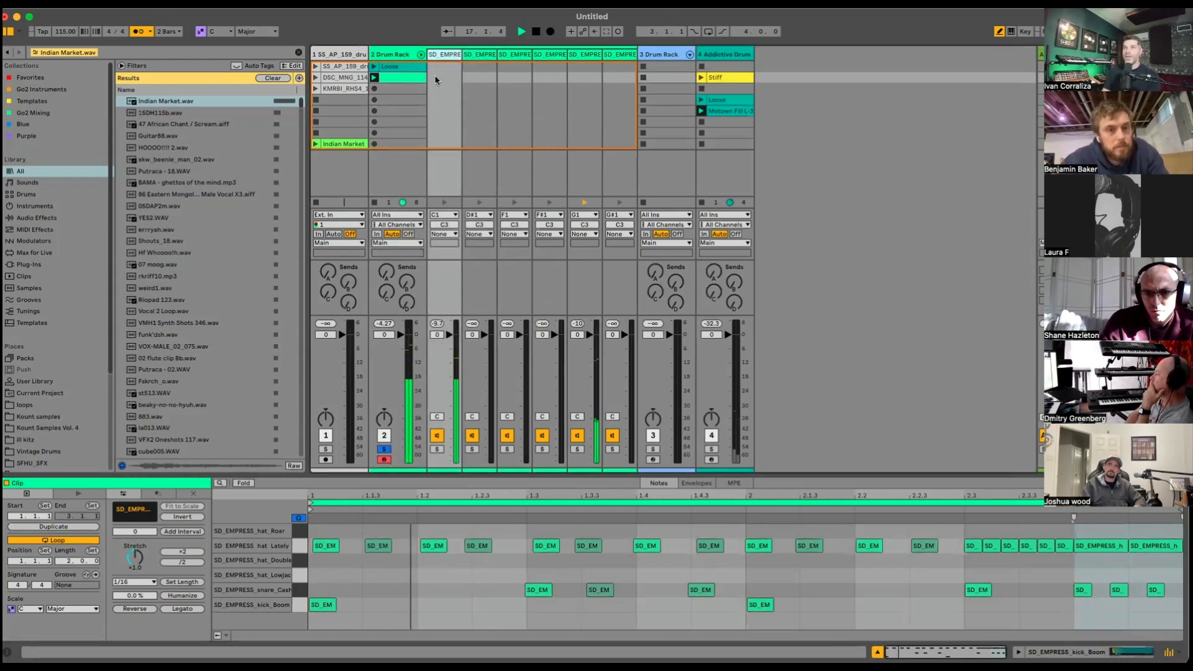
{"action": "left_click_drag", "start_coordinate": [448, 334], "coordinate": [448, 339]}
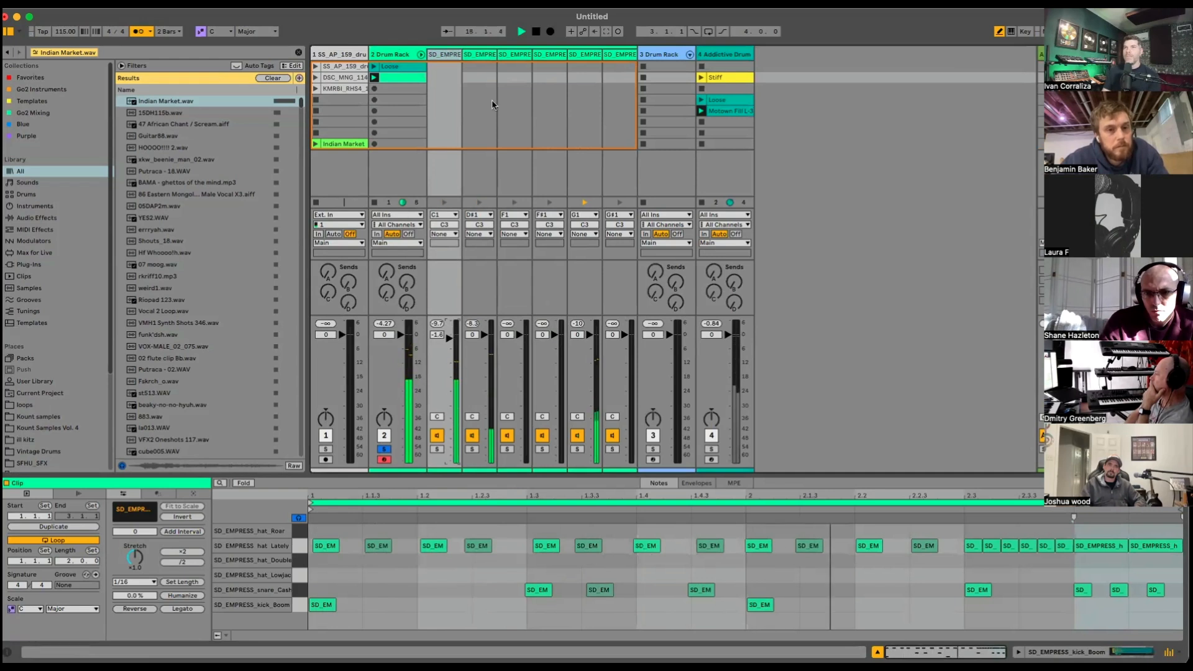
{"action": "key", "text": "space"}
Step: Add an EQ Eight to the kick_Boom chain and raise its low-cut frequency to 150 Hz while the clip plays
{"action": "left_click", "coordinate": [455, 54]}
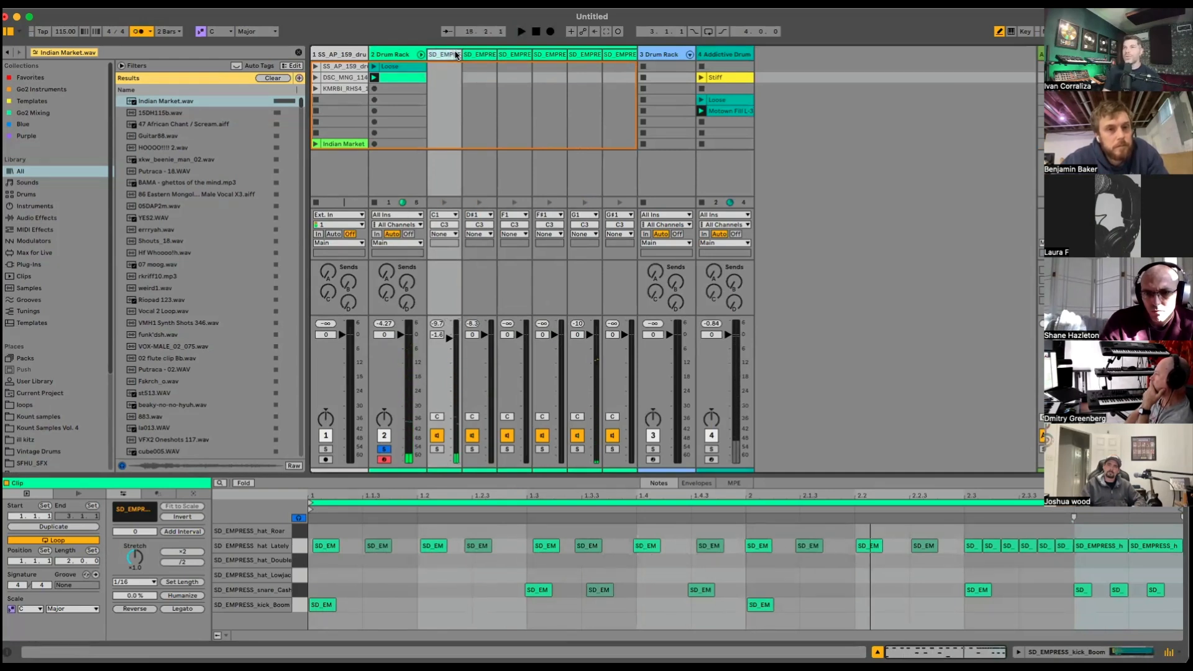
{"action": "left_click", "coordinate": [479, 55]}
{"action": "left_click", "coordinate": [445, 55]}
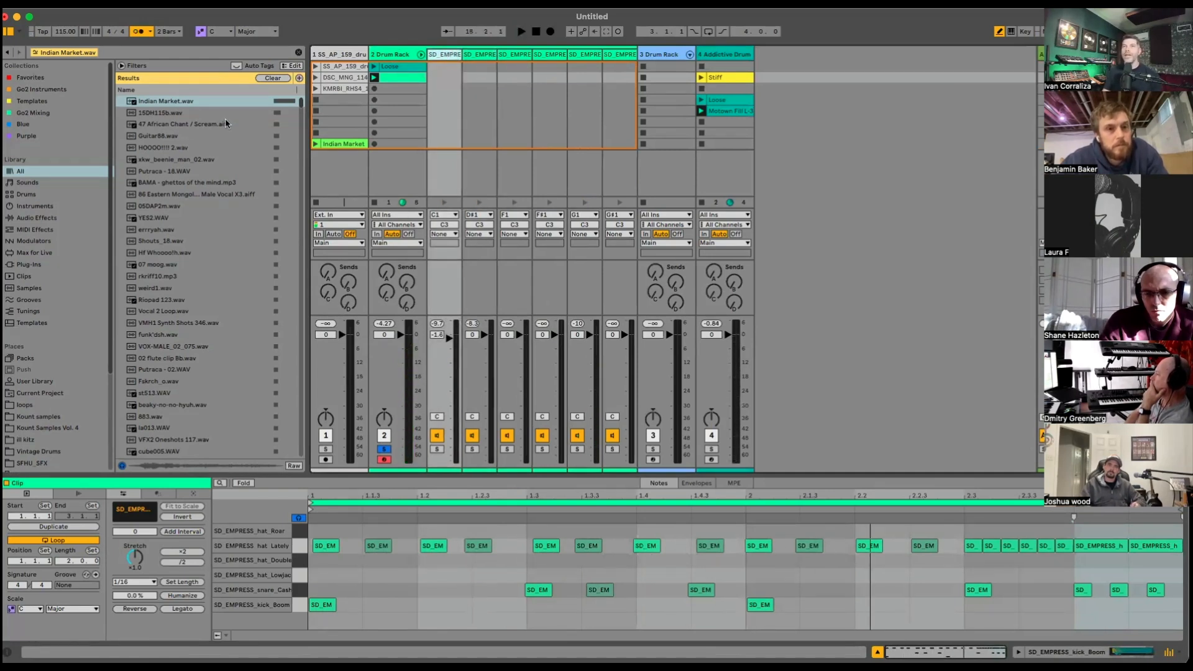
{"action": "left_click", "coordinate": [23, 219]}
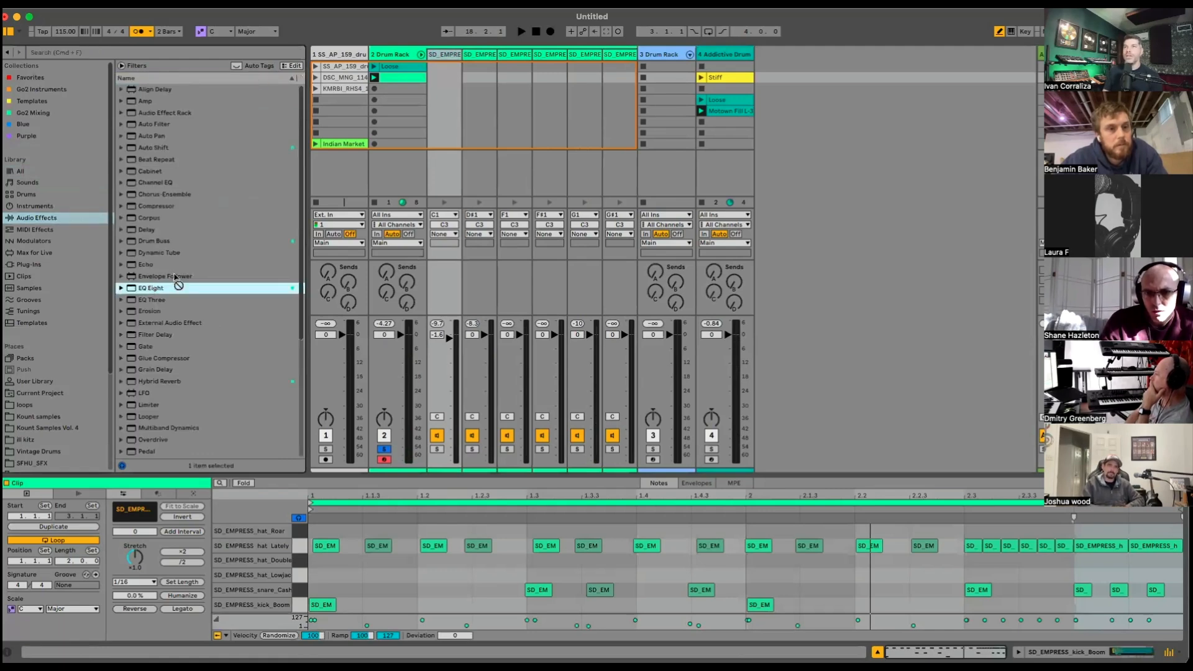
{"action": "key", "text": "Return"}
{"action": "key", "text": "space"}
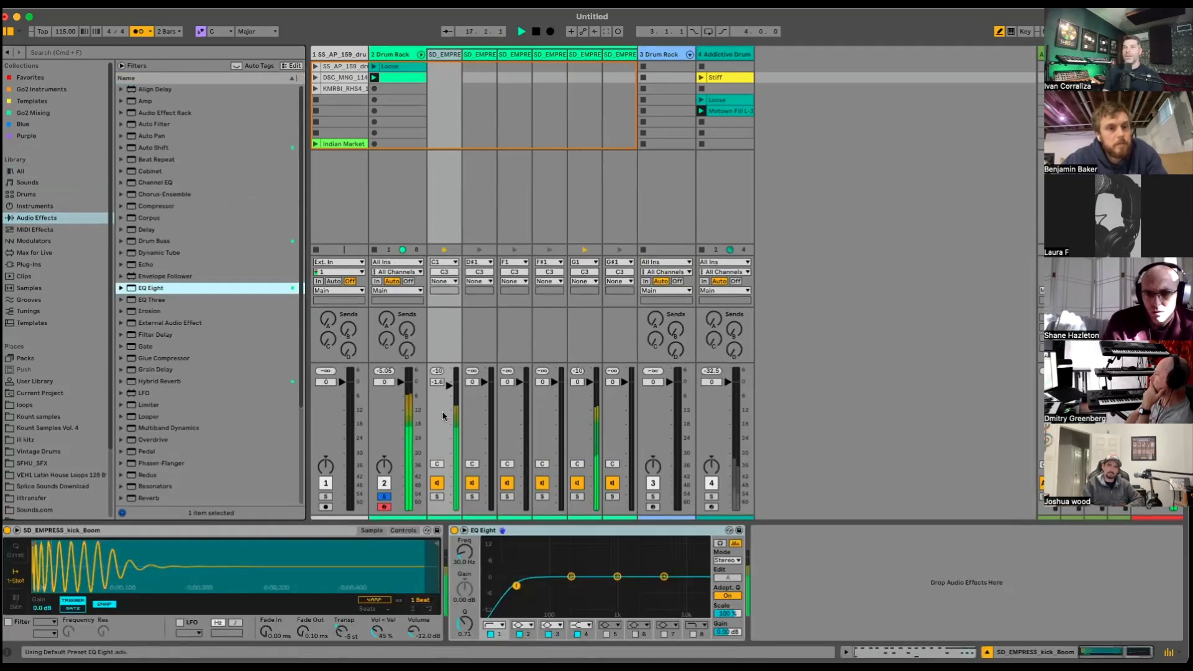
{"action": "left_click_drag", "start_coordinate": [555, 583], "coordinate": [562, 585]}
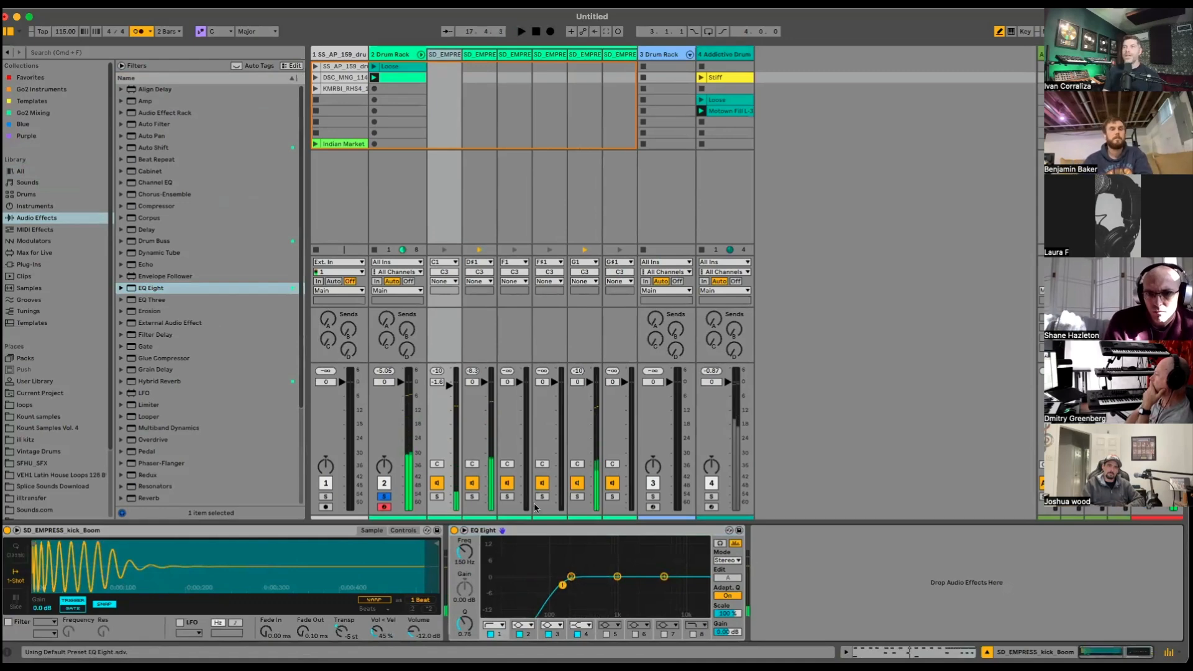
{"action": "key", "text": "space"}
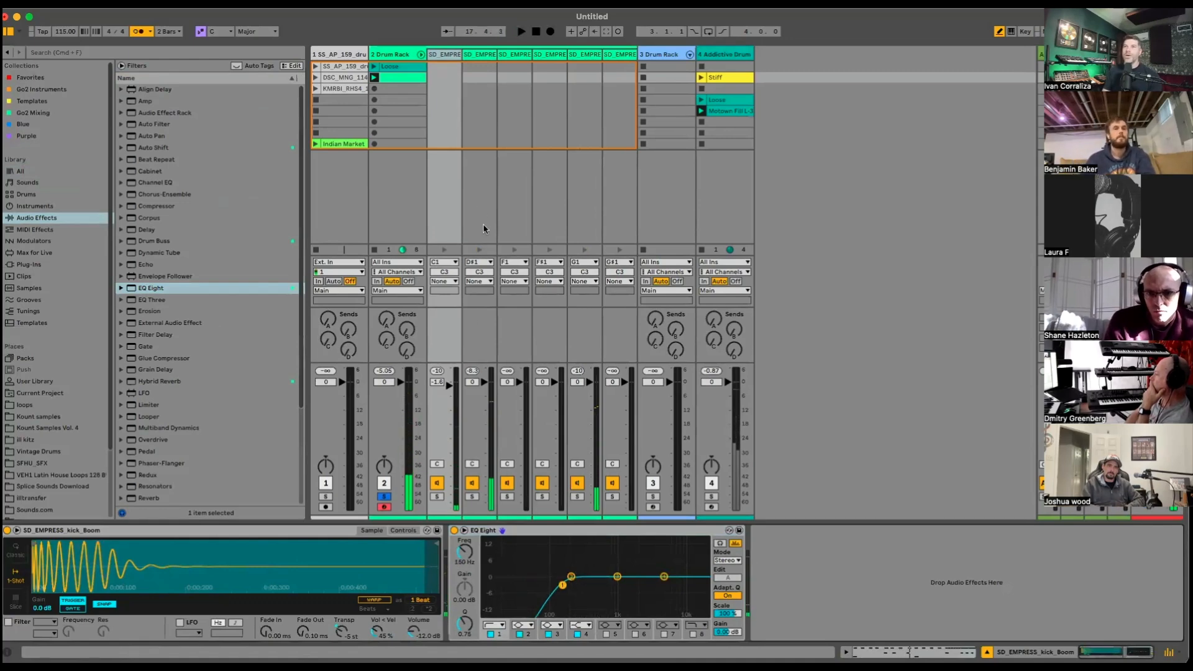
Step: Find Smash D_KIT_K.wav in the NI Sounds folder of Sounds.com and load it on the Drum Rack's E1 pad
{"action": "double_click", "coordinate": [415, 80]}
{"action": "left_click", "coordinate": [409, 181]}
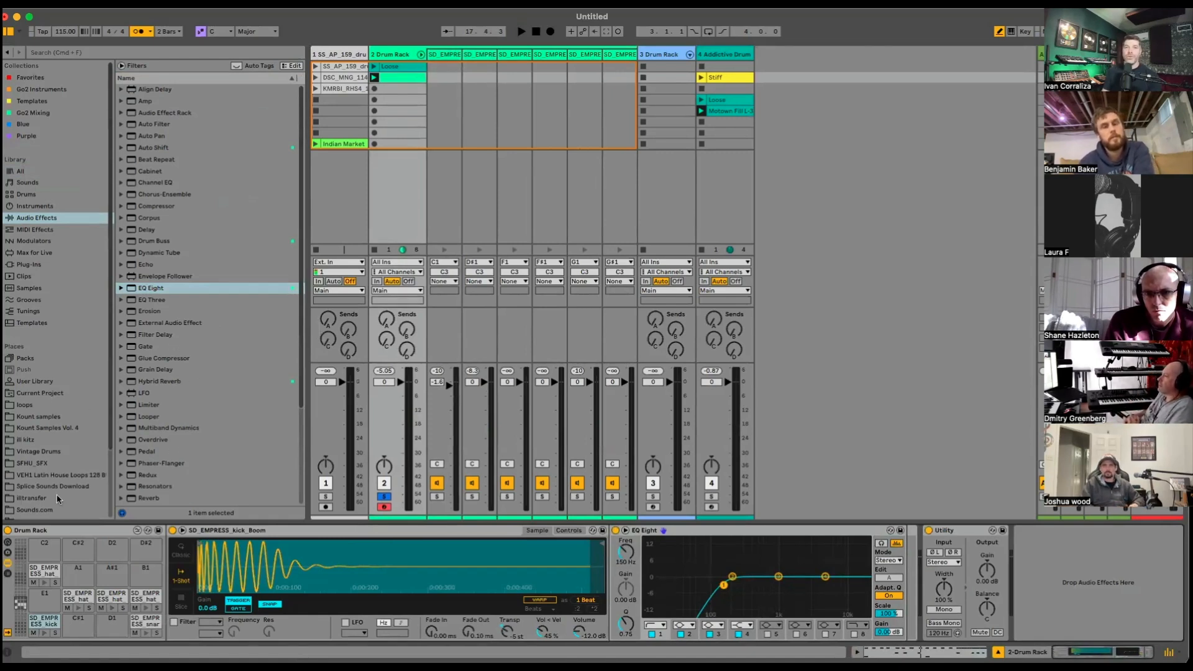
{"action": "scroll", "coordinate": [87, 379], "scroll_direction": "down", "scroll_amount": 3}
{"action": "left_click", "coordinate": [55, 431]}
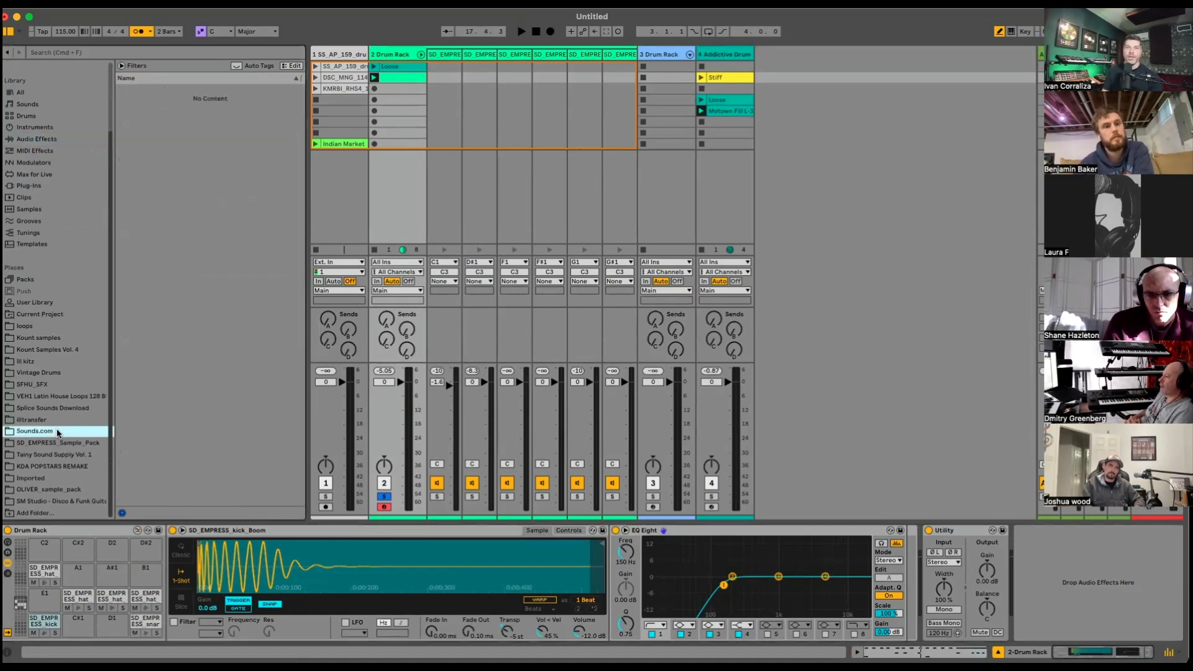
{"action": "left_click", "coordinate": [152, 300]}
{"action": "left_click", "coordinate": [159, 322]}
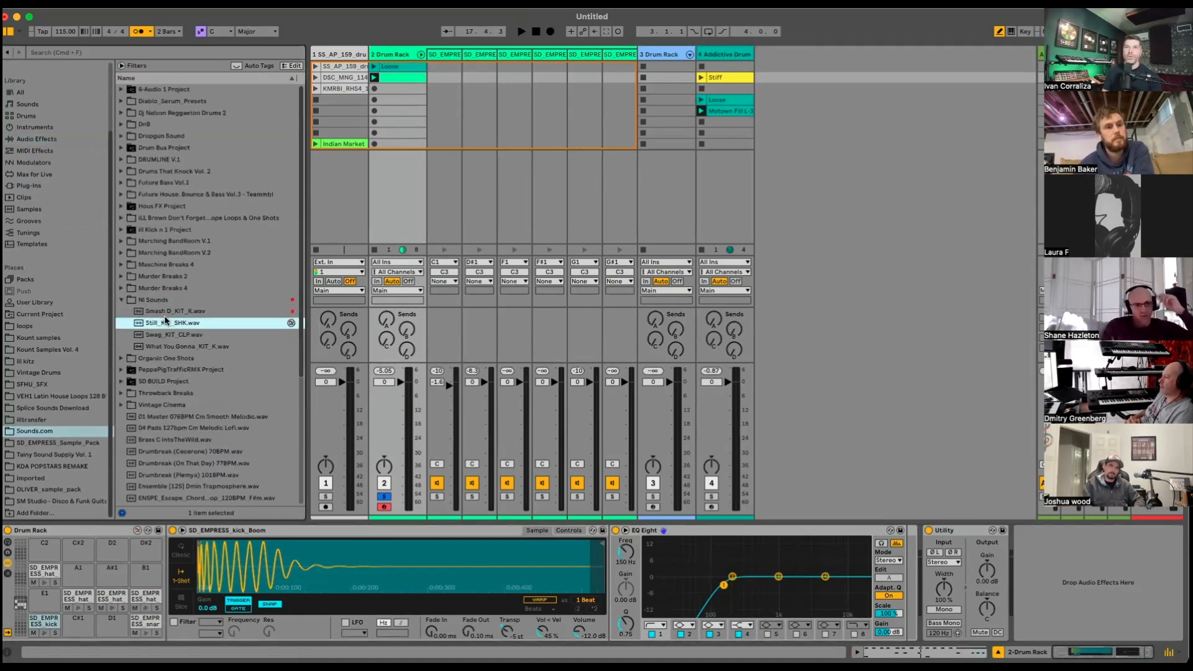
{"action": "left_click", "coordinate": [159, 310]}
{"action": "left_click_drag", "start_coordinate": [127, 483], "coordinate": [45, 598]}
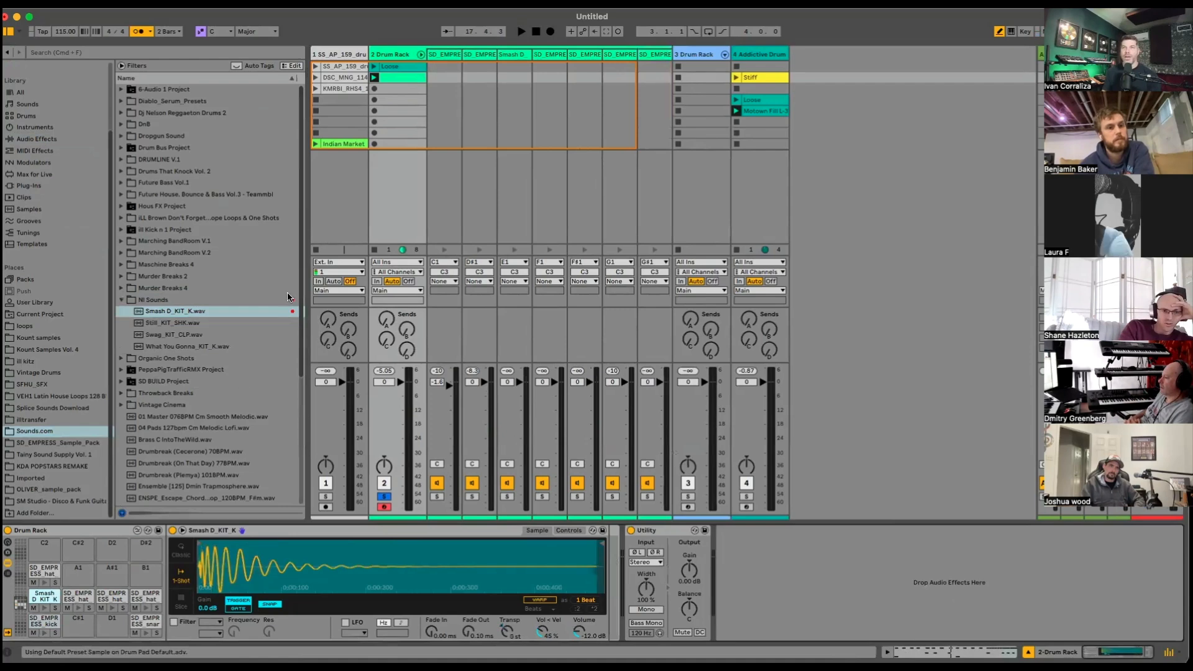
Step: Try layering the kick by copying the two kick_Boom notes onto the Smash D_KIT_K row of the clip
{"action": "double_click", "coordinate": [404, 78]}
{"action": "left_click", "coordinate": [298, 608]}
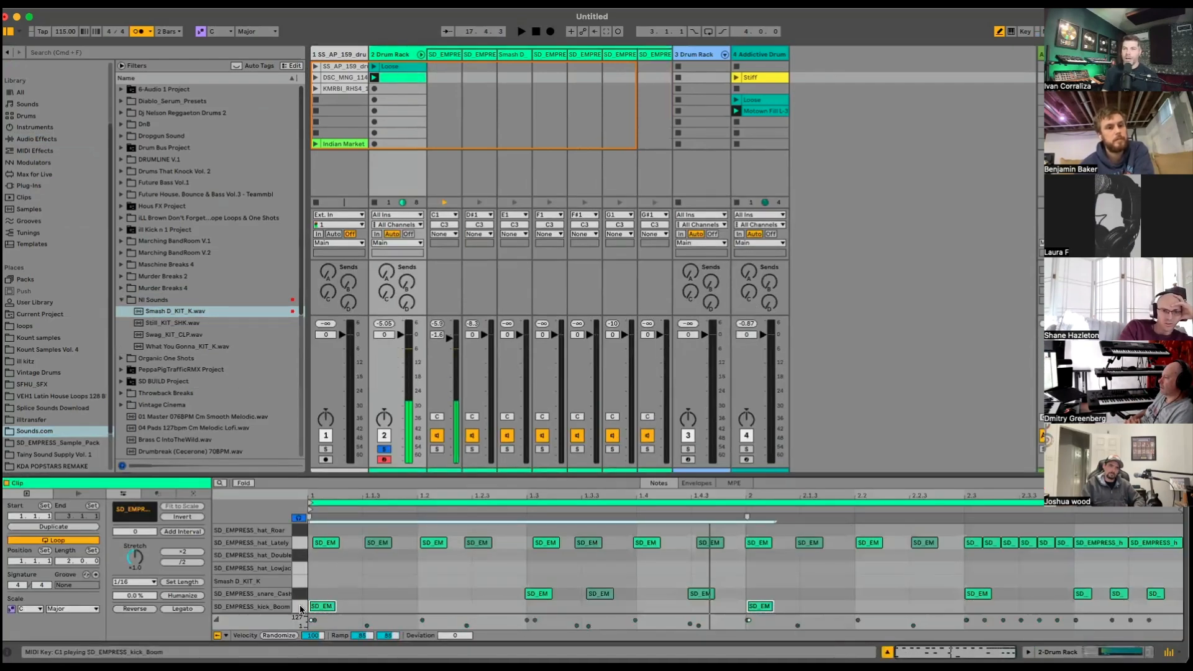
{"action": "left_click_drag", "start_coordinate": [321, 606], "coordinate": [323, 581], "text": "alt"}
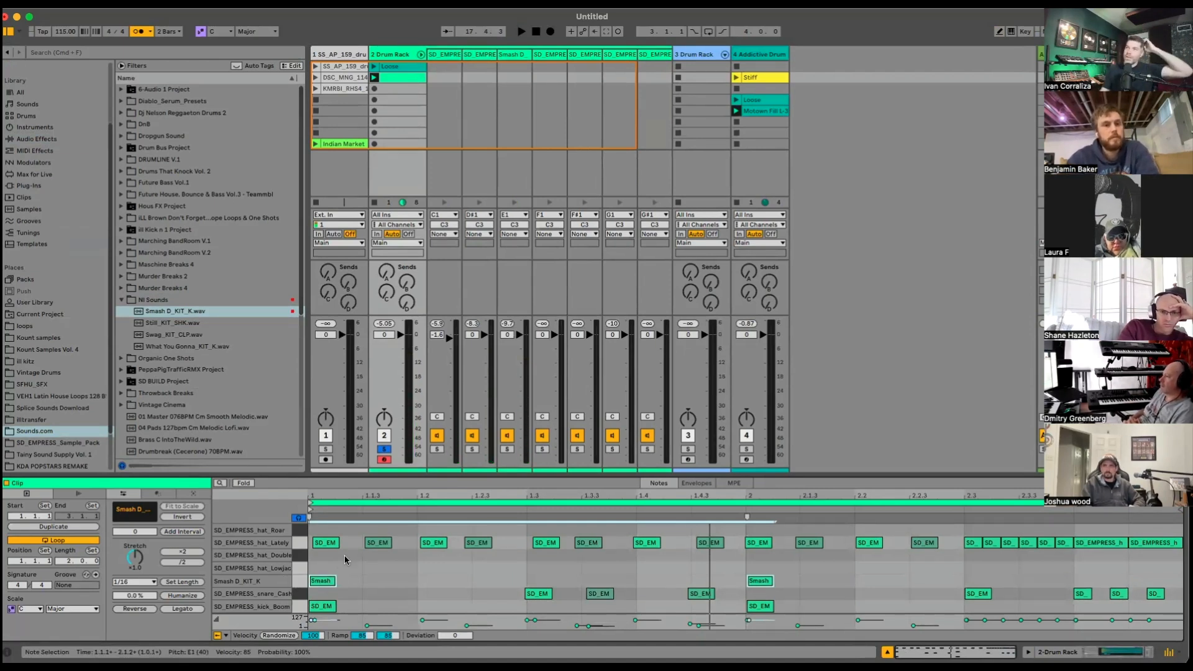
{"action": "key", "text": "Delete"}
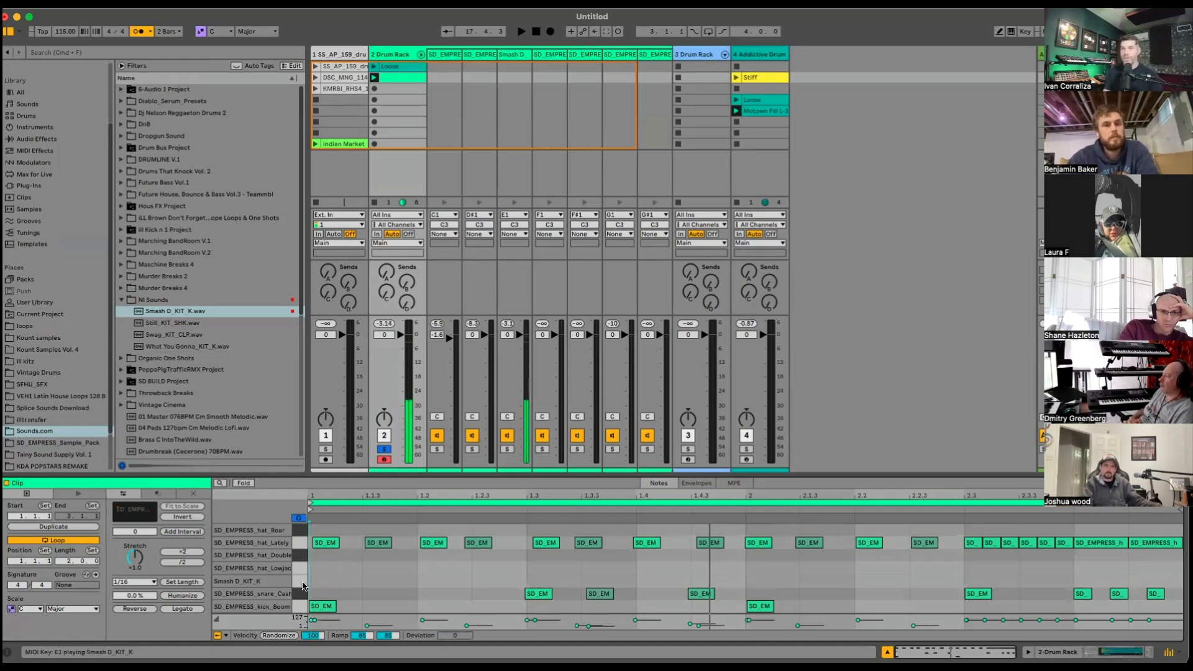
Step: Audition the kick_Boom pad and group its sampler into an Instrument Rack
{"action": "key", "text": "shift+Tab"}
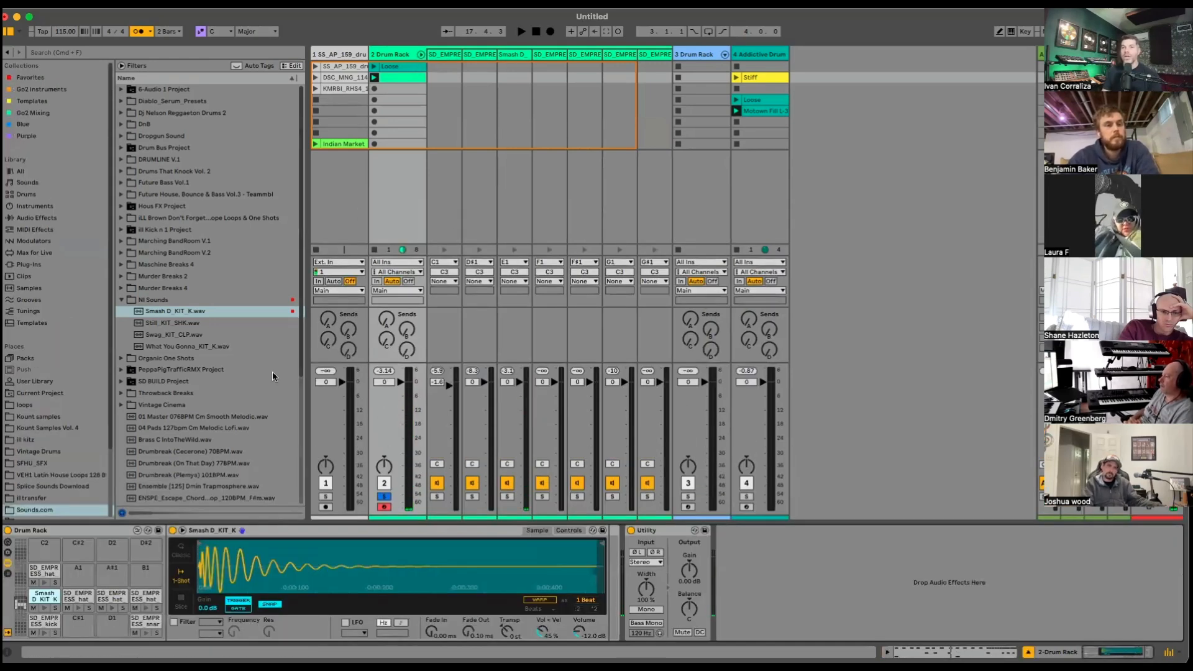
{"action": "left_click", "coordinate": [48, 626]}
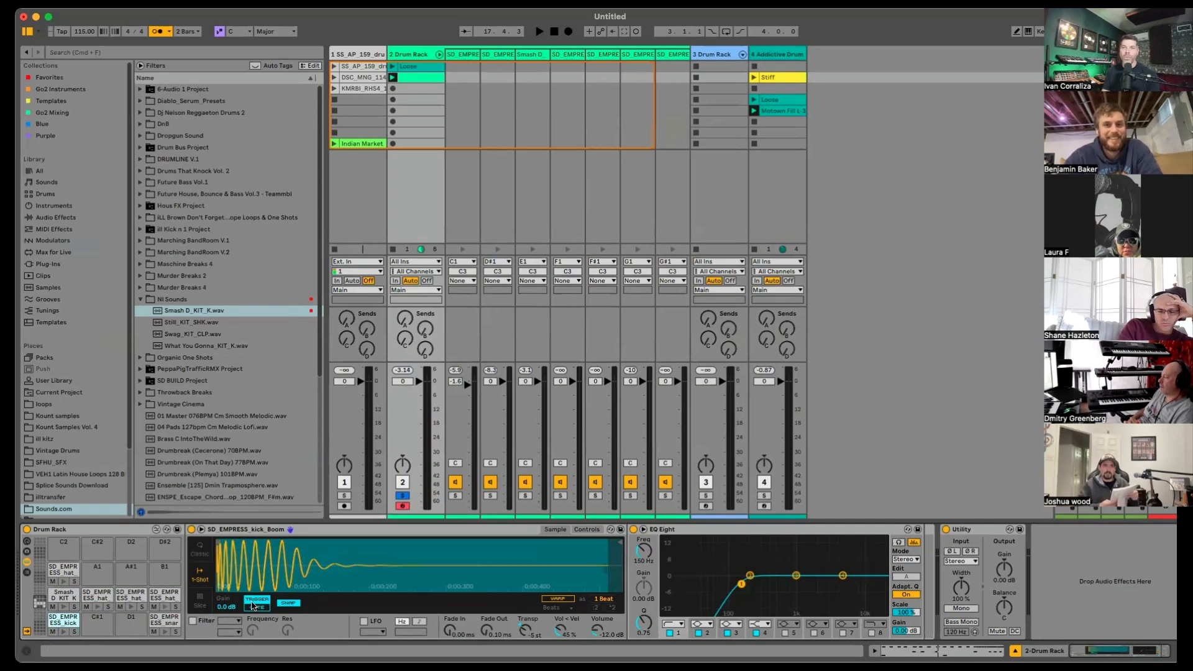
{"action": "left_click", "coordinate": [73, 626]}
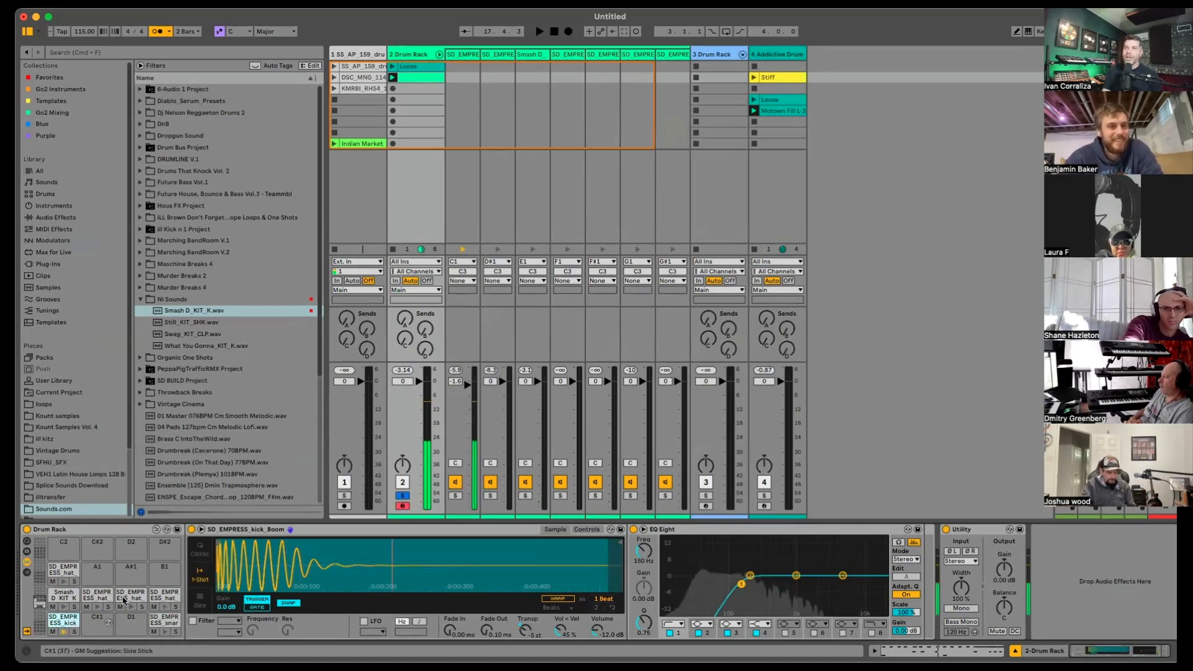
{"action": "left_click", "coordinate": [261, 529]}
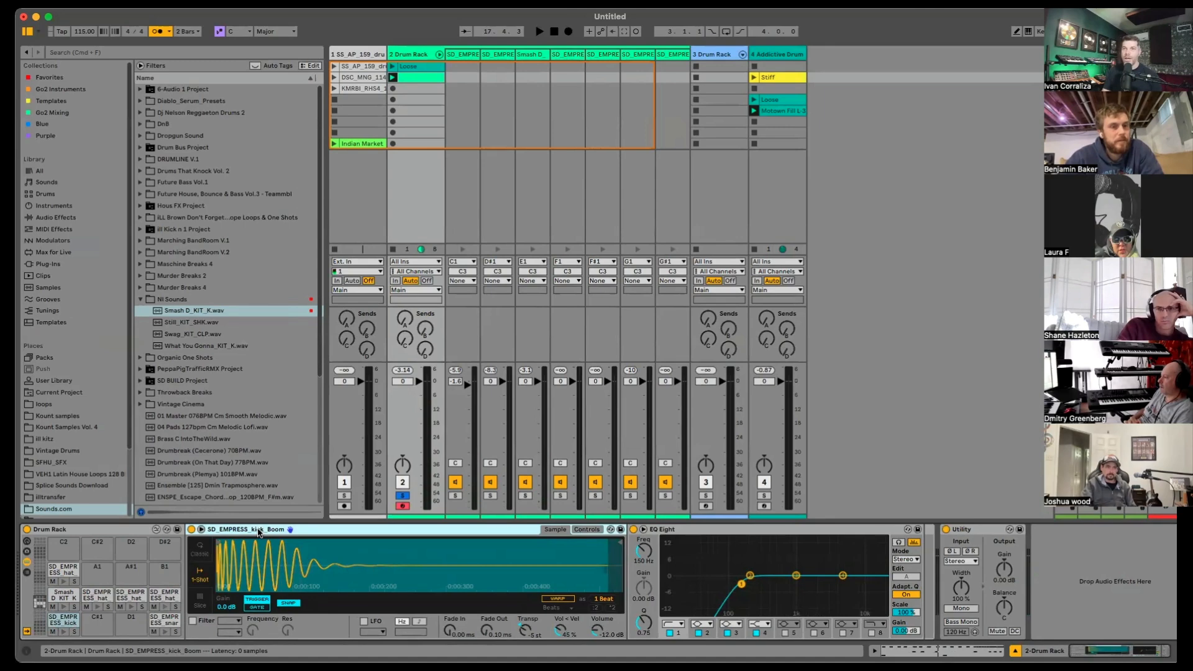
{"action": "key", "text": "super+g"}
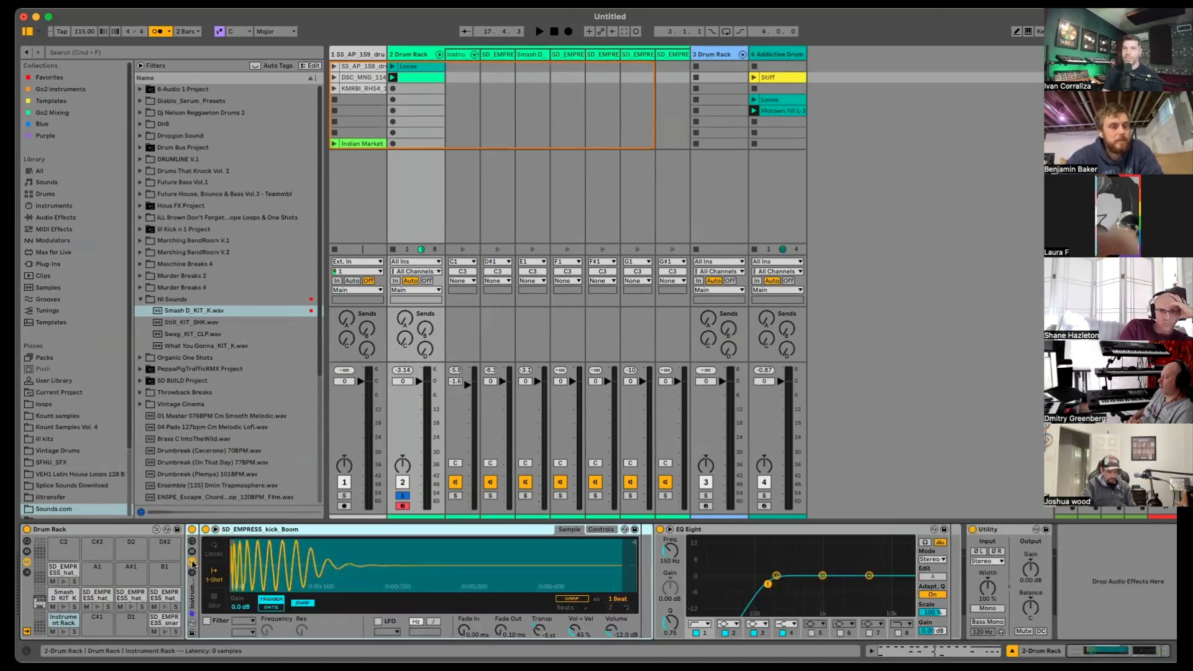
Step: Add Smash D_KIT_K.wav as a second chain in the kick pad's Instrument Rack and solo that pad in the mixer
{"action": "left_click", "coordinate": [193, 563]}
{"action": "left_click", "coordinate": [192, 563]}
{"action": "left_click", "coordinate": [192, 552]}
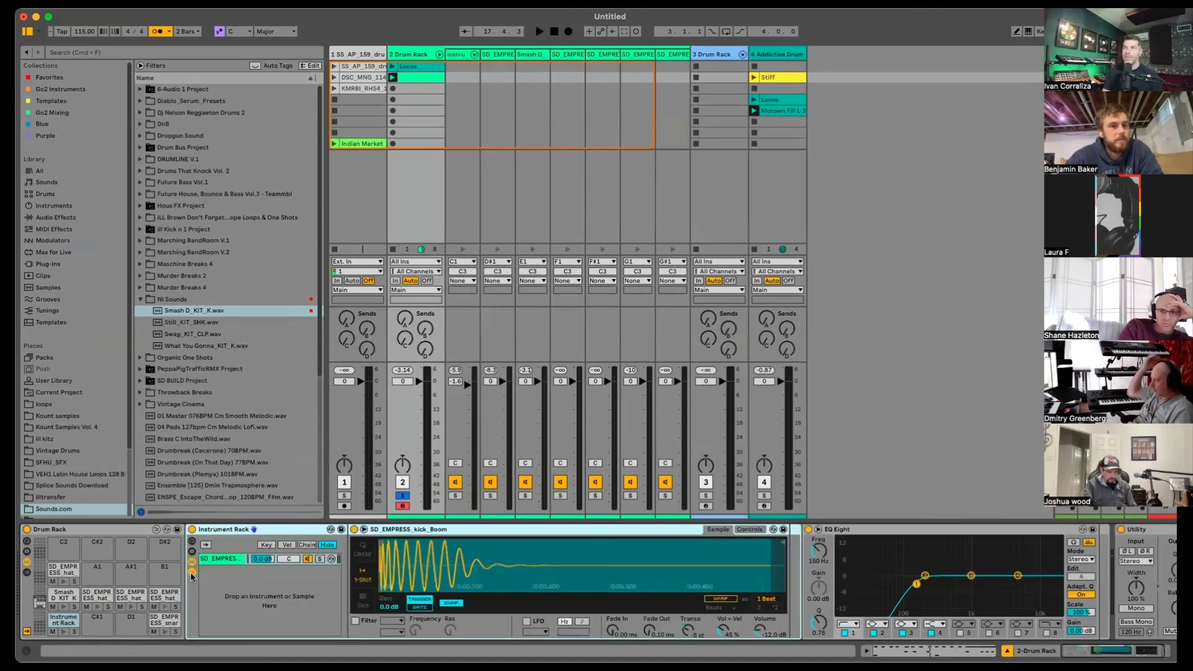
{"action": "left_click_drag", "start_coordinate": [190, 310], "coordinate": [264, 599]}
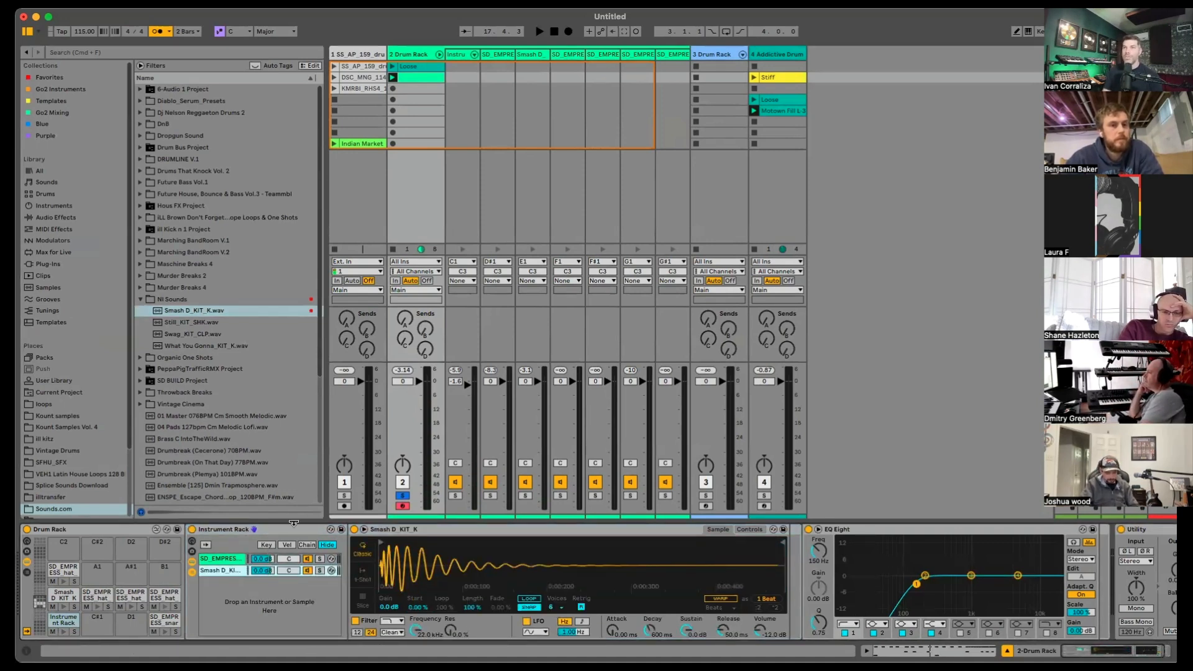
{"action": "left_click", "coordinate": [459, 496]}
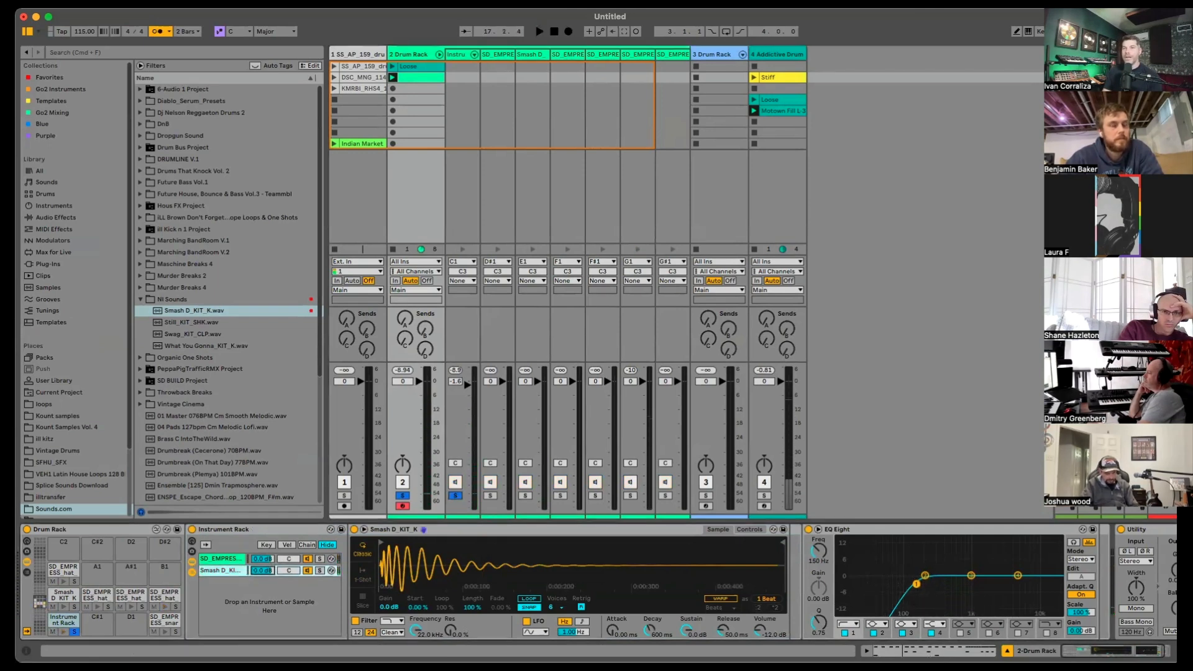
Step: Lower the volumes of the kick_Boom and Smash D_KIT_K chains during playback and audition the layered kick
{"action": "left_click", "coordinate": [267, 571]}
{"action": "key", "text": "space"}
{"action": "left_click_drag", "start_coordinate": [267, 571], "coordinate": [267, 567]}
{"action": "mouse_move", "coordinate": [264, 559]}
{"action": "left_mouse_down"}
{"action": "mouse_move", "coordinate": [264, 596]}
{"action": "mouse_move", "coordinate": [265, 540]}
{"action": "left_mouse_up"}
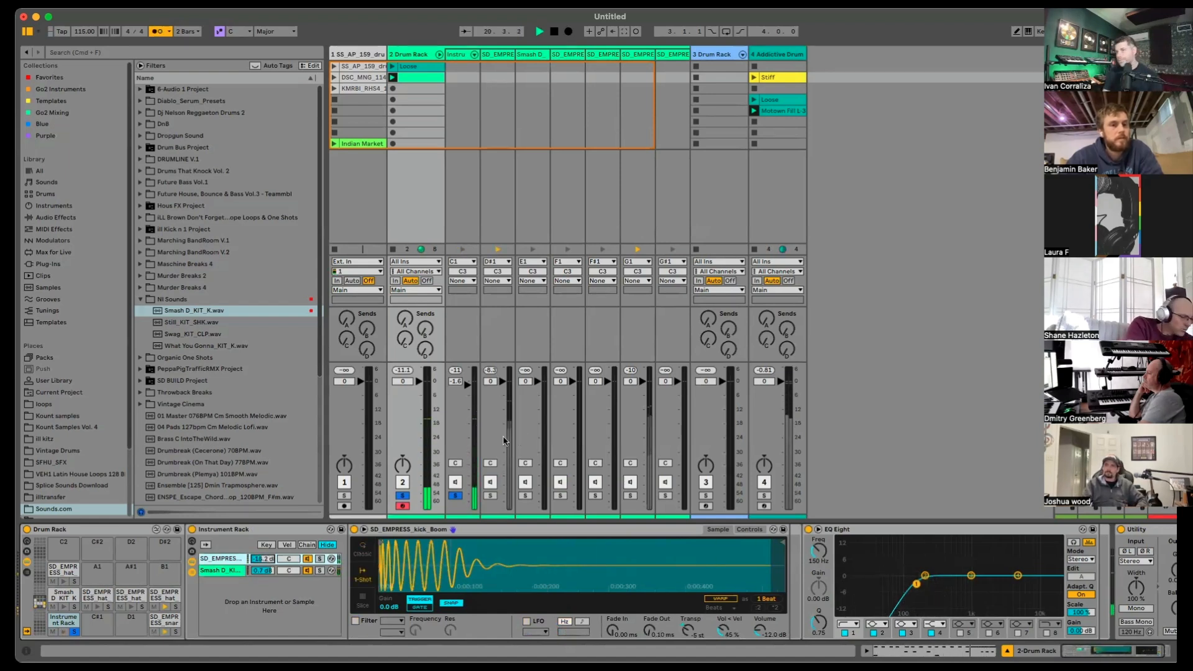
{"action": "key", "text": "space"}
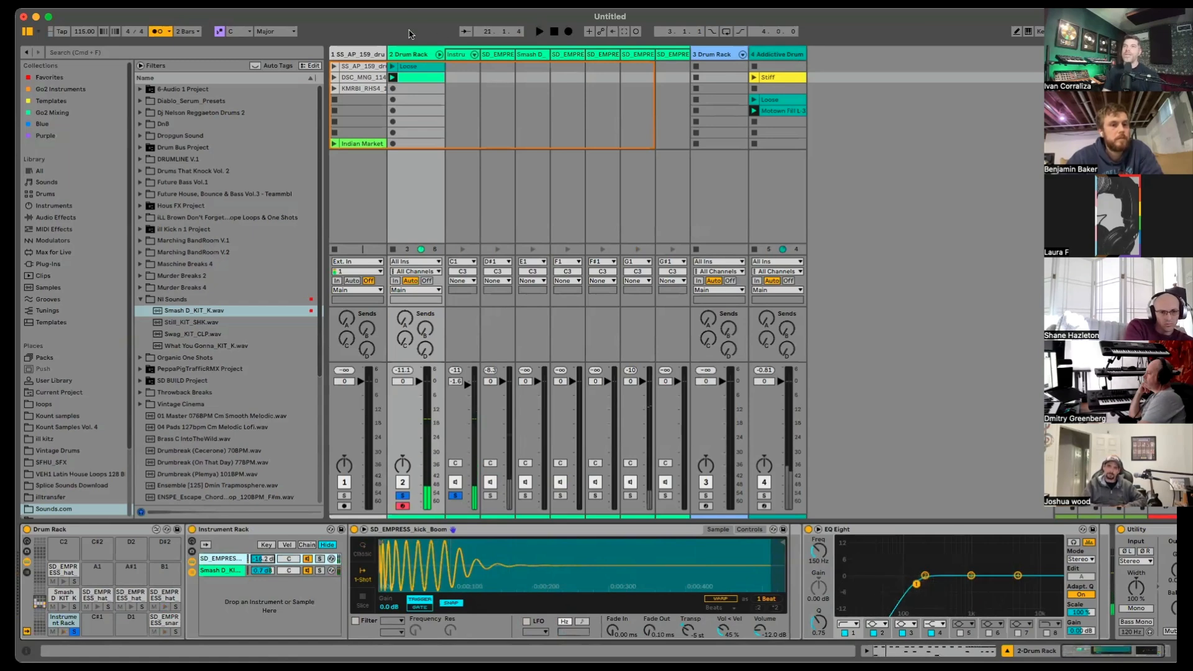
{"action": "key", "text": "shift+Tab"}
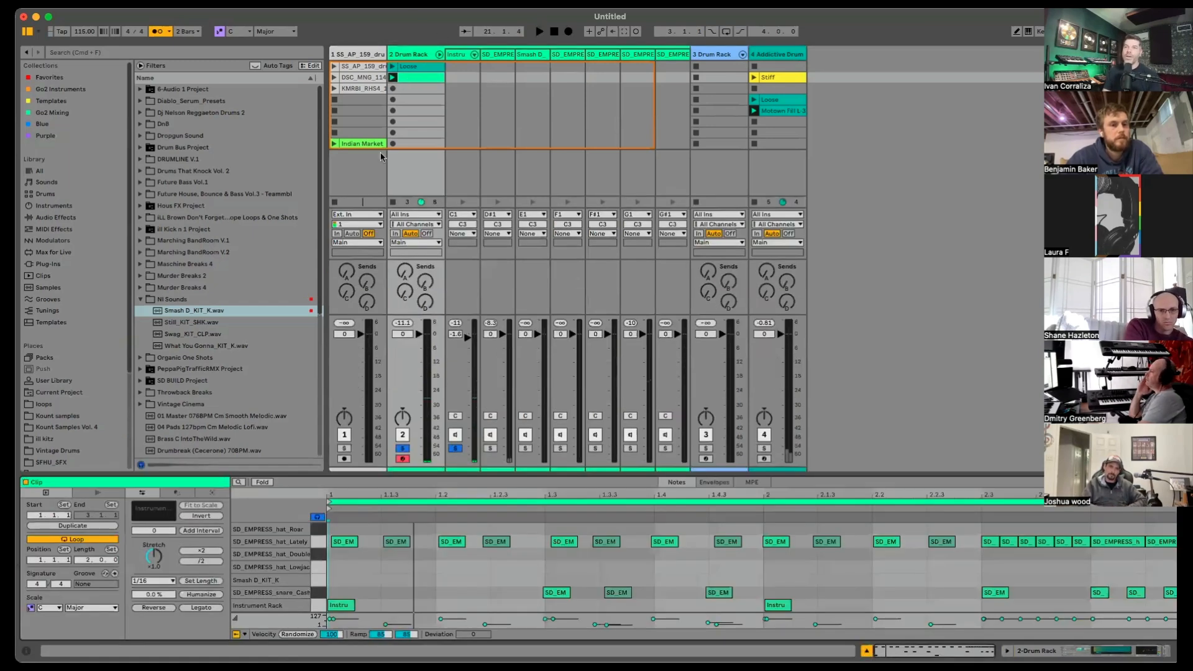
{"action": "left_click", "coordinate": [318, 605]}
{"action": "key", "text": "shift+Tab"}
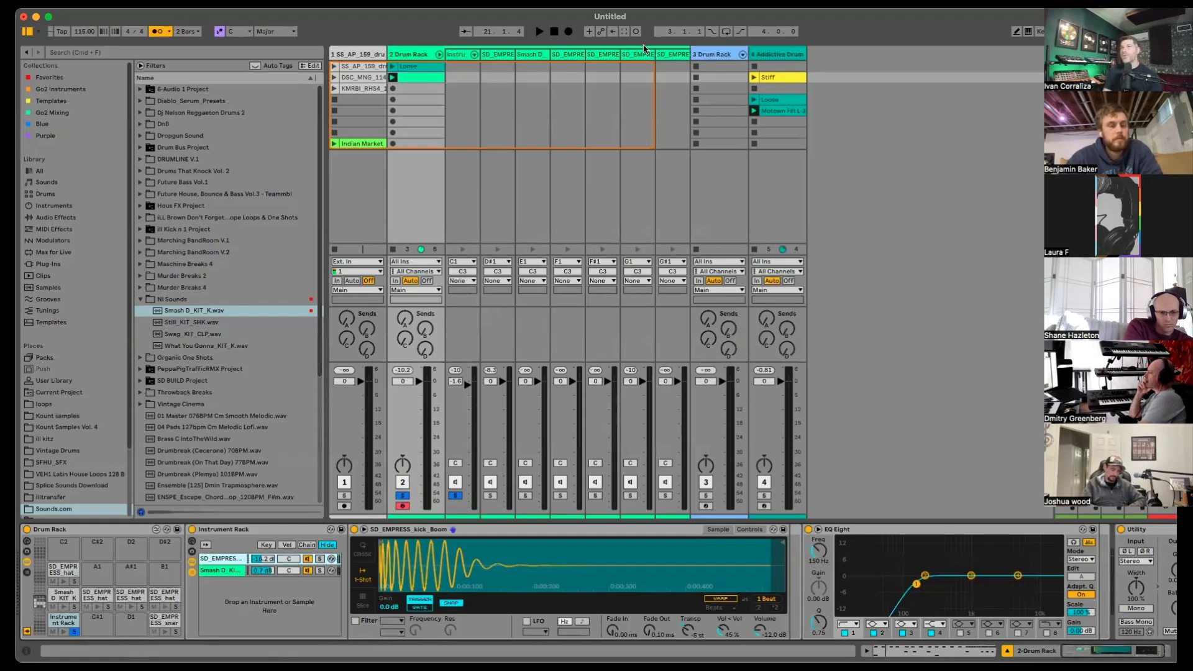
Step: Fold the Drum Rack's chains and audition the DSC_MNG_114 loop with track 1 soloed
{"action": "left_click", "coordinate": [439, 55]}
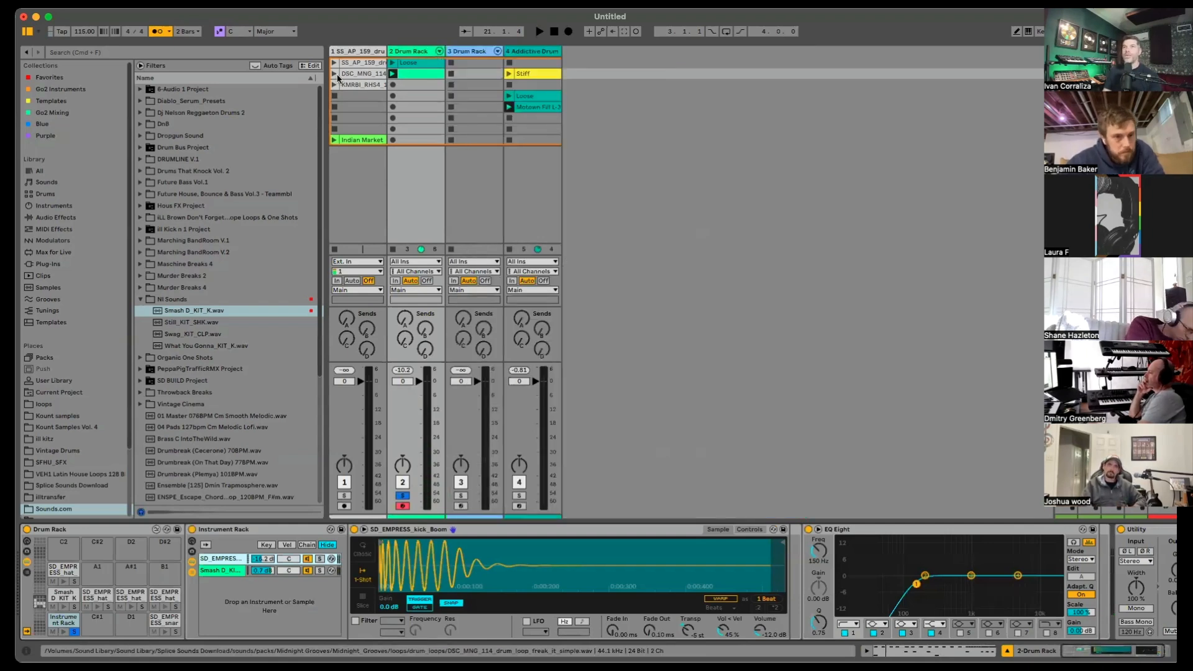
{"action": "left_click", "coordinate": [343, 496]}
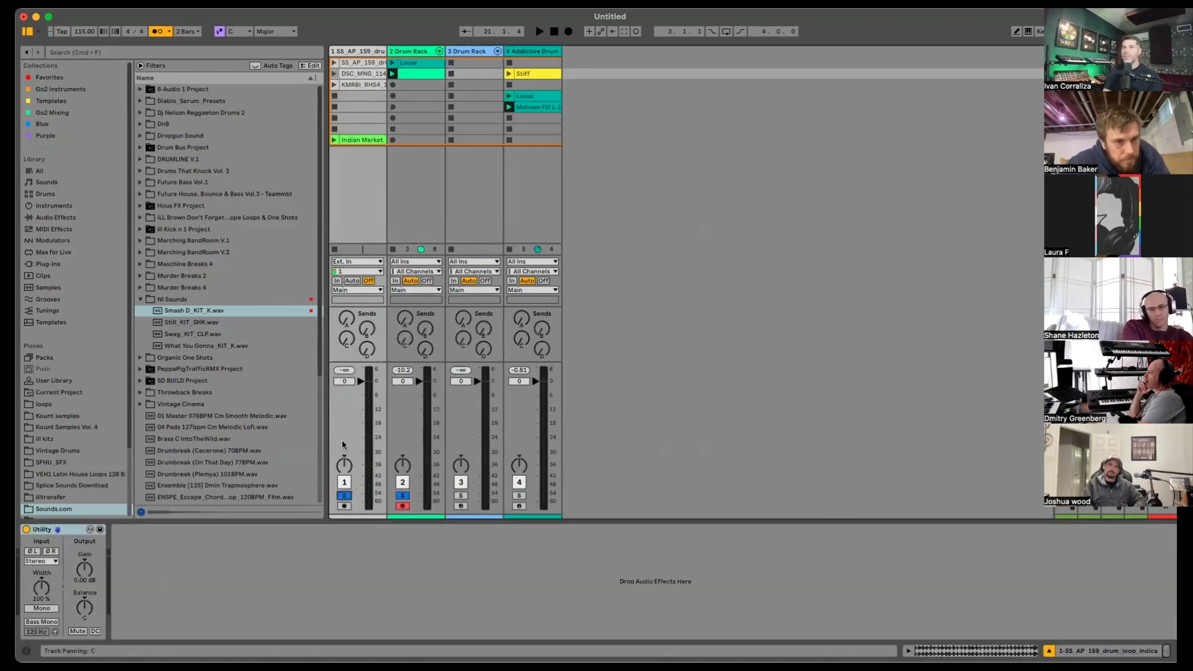
{"action": "left_click", "coordinate": [334, 74]}
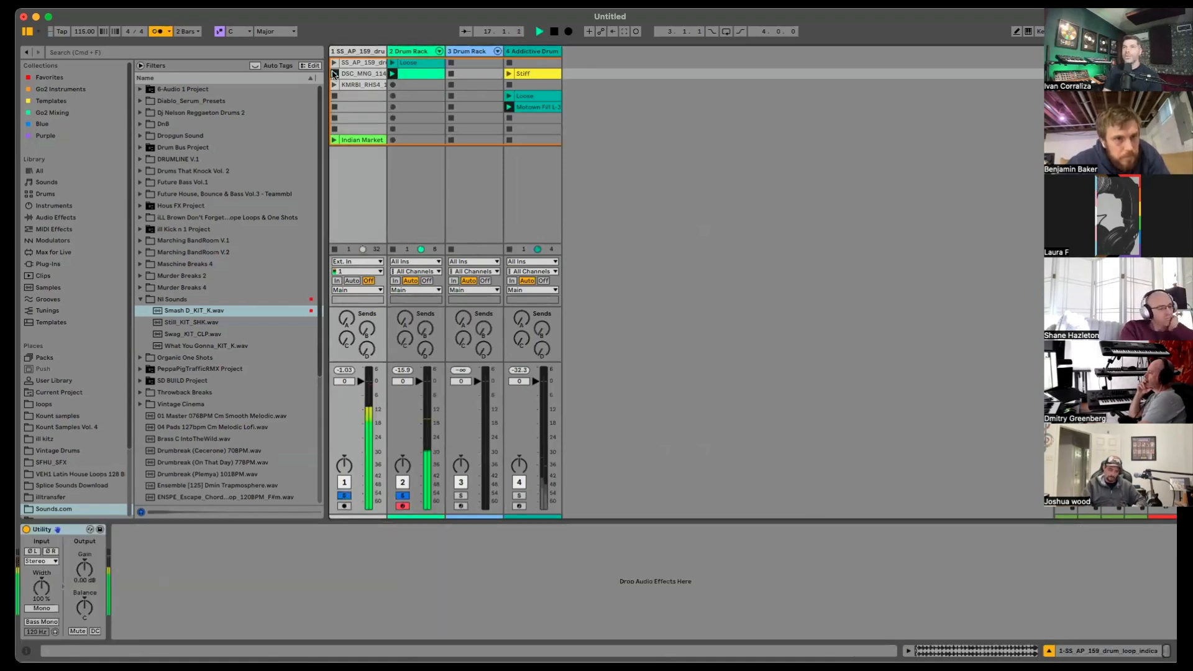
{"action": "left_click", "coordinate": [346, 496]}
Step: Extract the kick's Instrument Rack chain from 2 Drum Rack to a separate track, and fold the rack's chains
{"action": "left_click", "coordinate": [402, 54]}
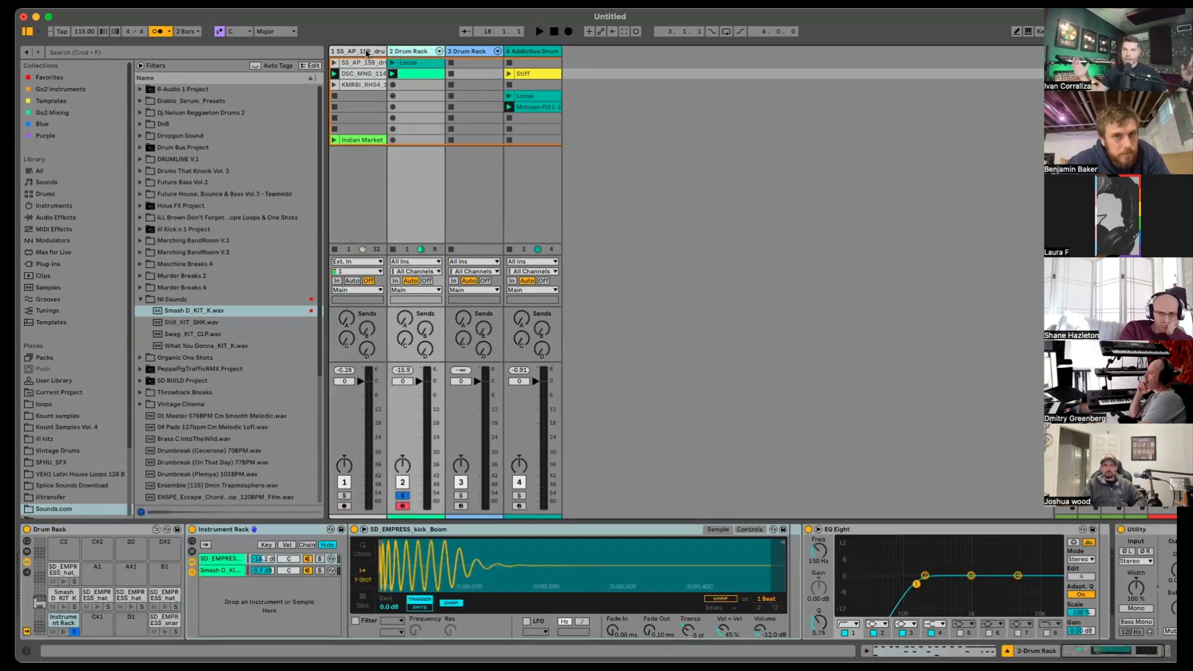
{"action": "left_click", "coordinate": [439, 52]}
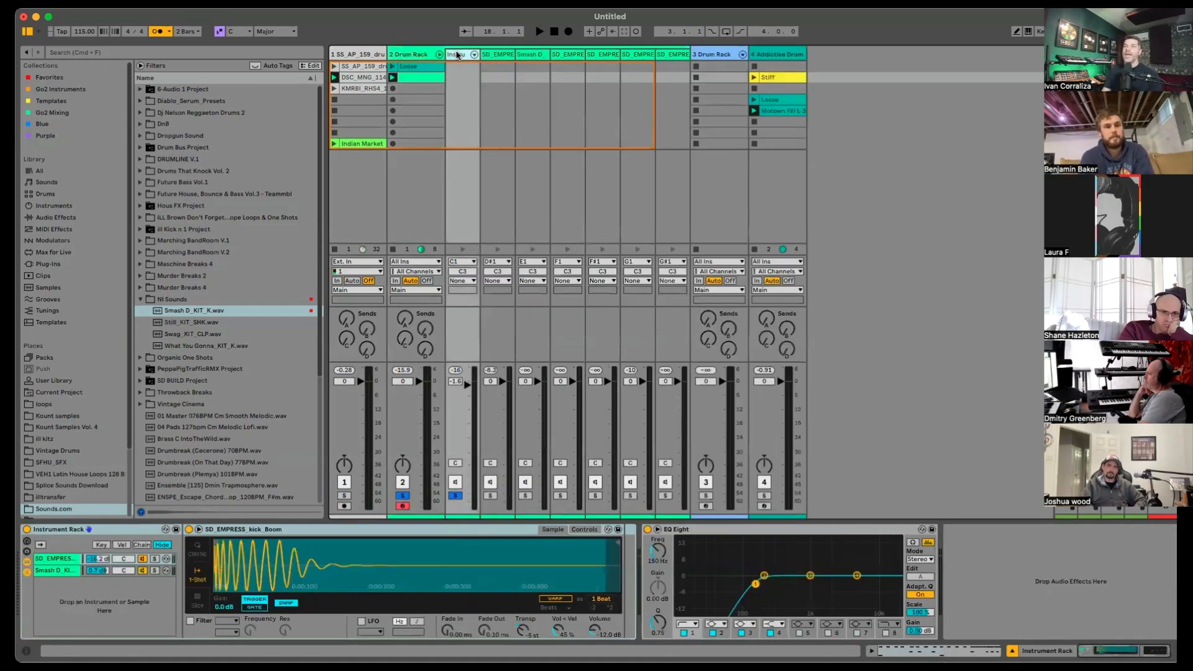
{"action": "left_click", "coordinate": [458, 54]}
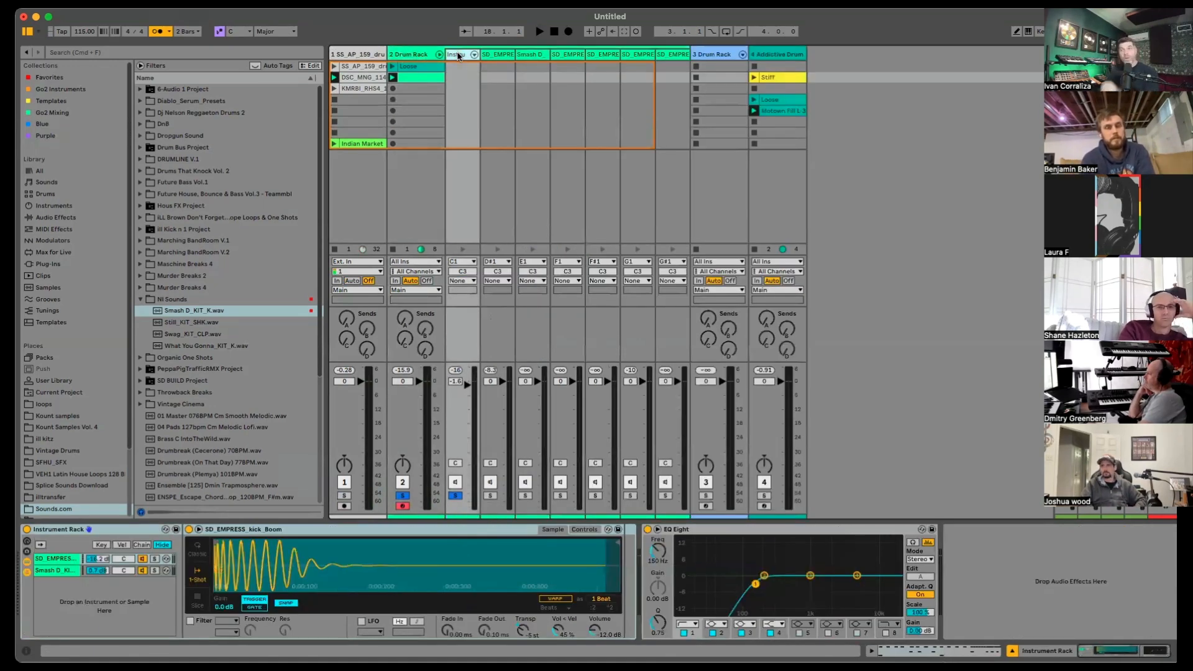
{"action": "right_click", "coordinate": [457, 55]}
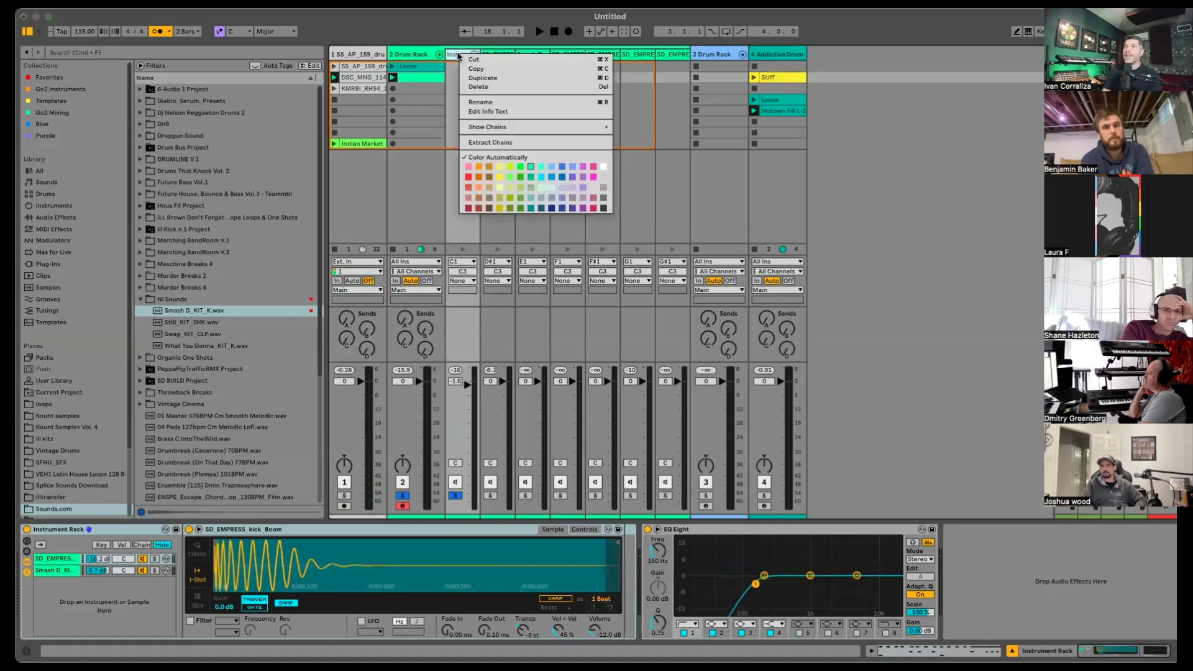
{"action": "left_click", "coordinate": [499, 144]}
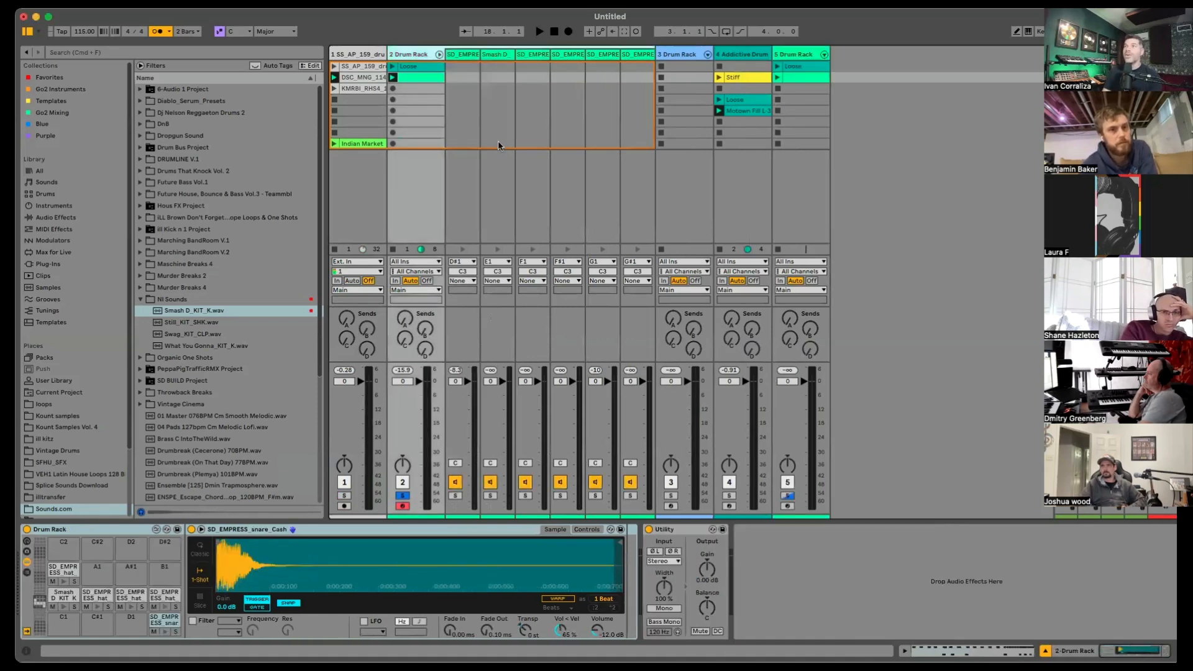
{"action": "left_click", "coordinate": [439, 55]}
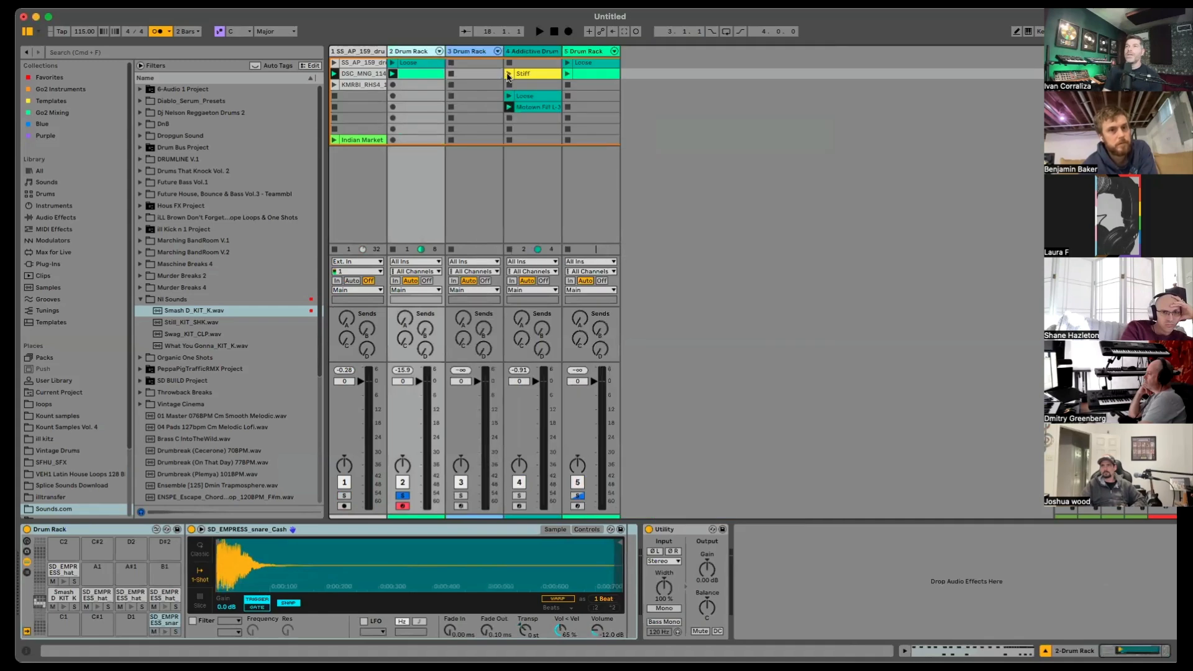
Step: Rename the extracted kick's track as Kick and play its second-scene clip
{"action": "left_click", "coordinate": [588, 74]}
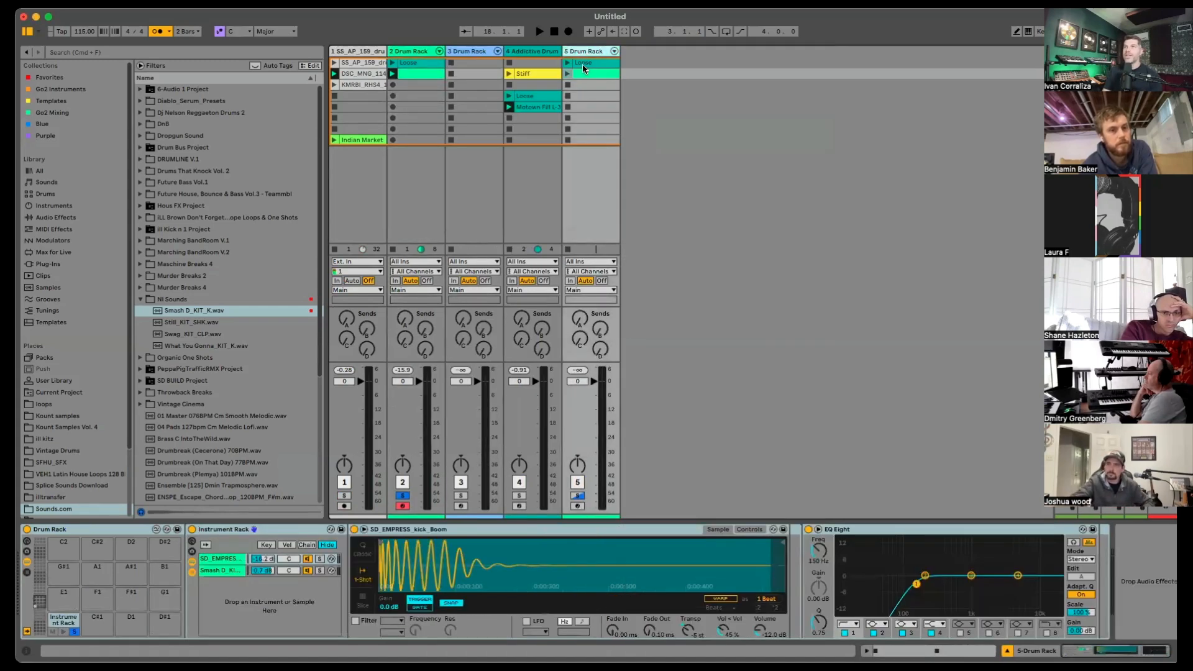
{"action": "double_click", "coordinate": [581, 51]}
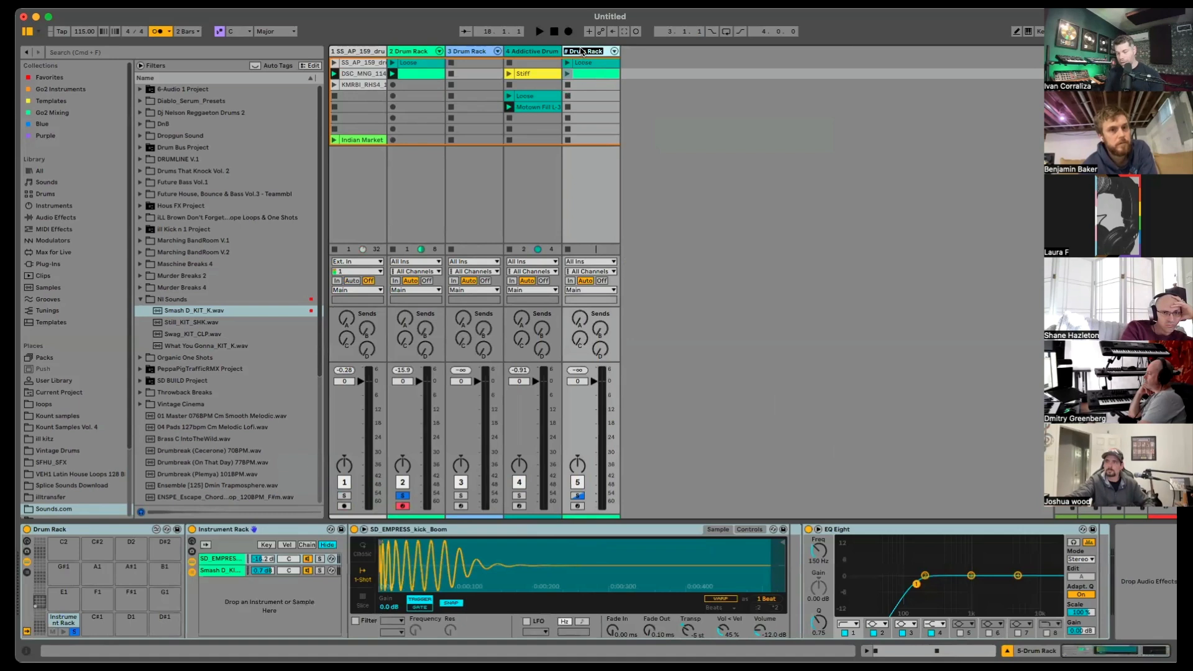
{"action": "type", "text": "Kick"}
{"action": "key", "text": "Return"}
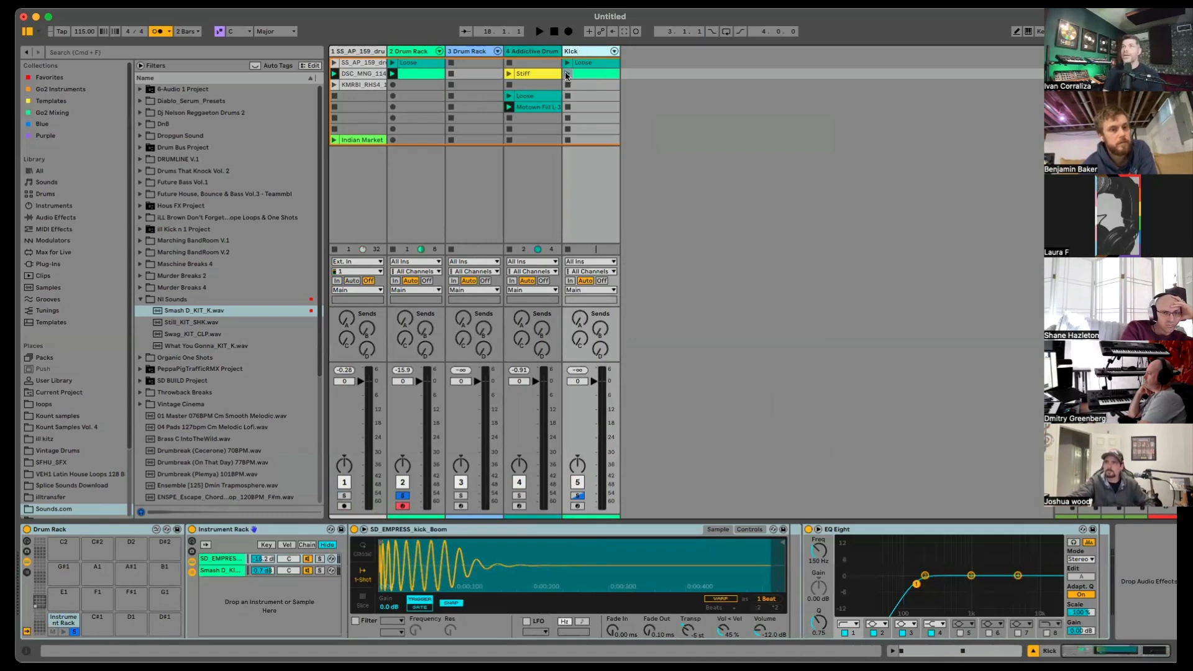
{"action": "left_click", "coordinate": [566, 75]}
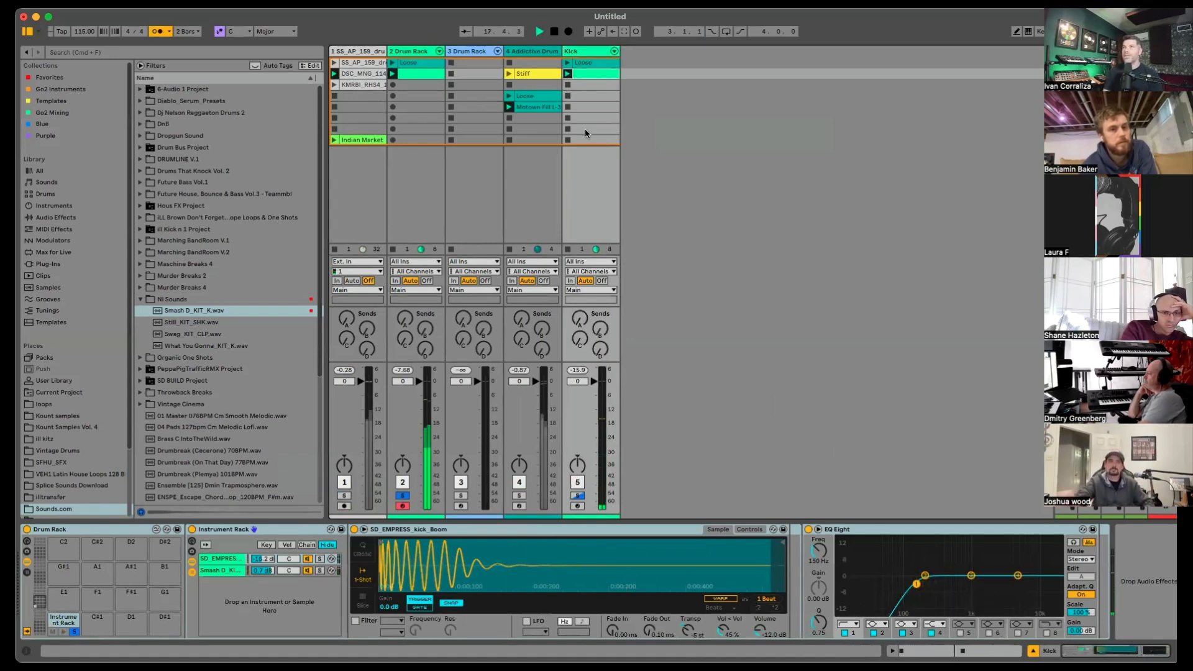
{"action": "key", "text": "space"}
Step: Copy the second-scene kick clip into the Arrangement on the Kick track at bar 15, and unfold the track
{"action": "key", "text": "Tab"}
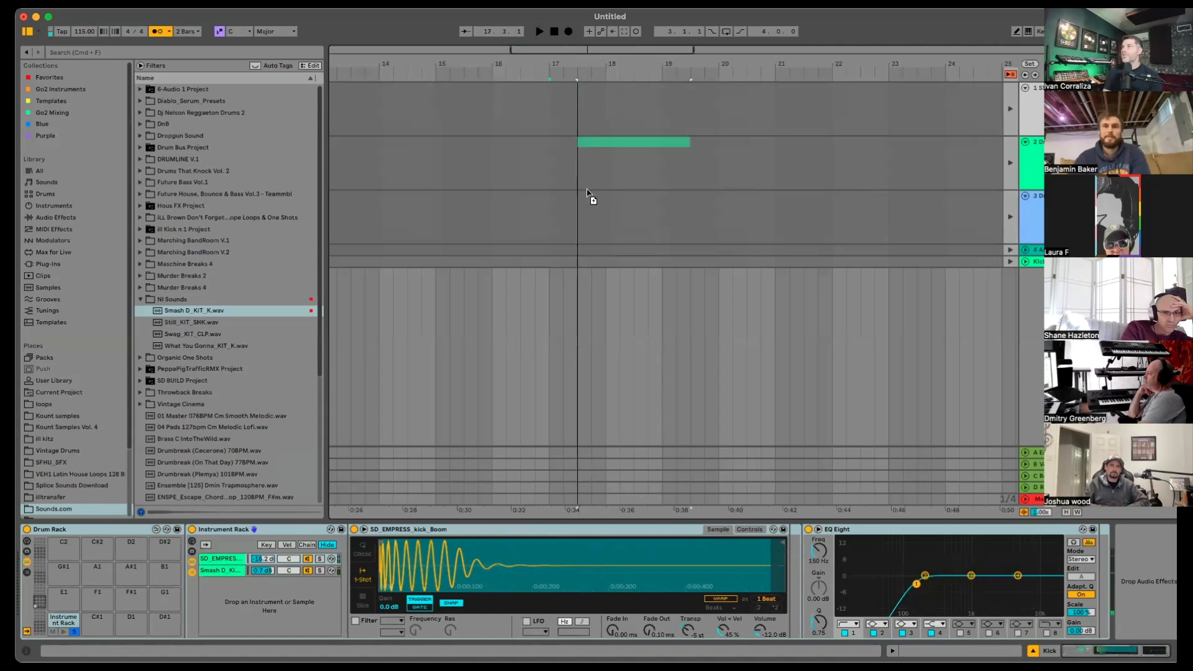
{"action": "left_click_drag", "start_coordinate": [587, 193], "coordinate": [436, 264]}
{"action": "key", "text": "super+shift+m"}
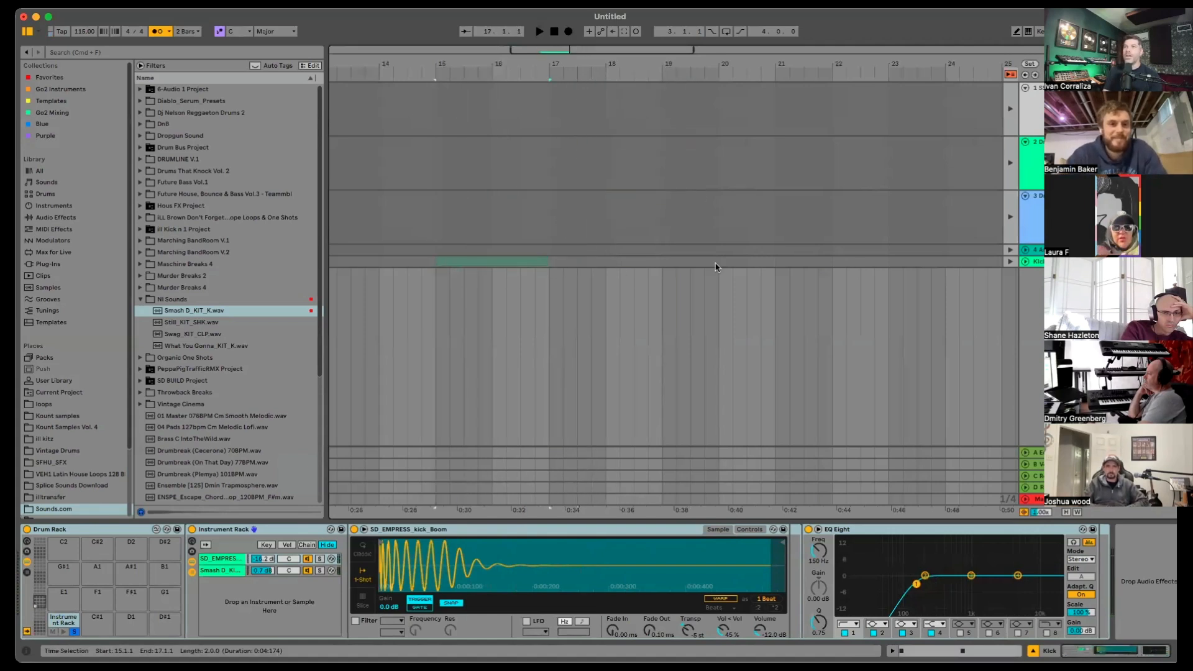
{"action": "left_click", "coordinate": [1010, 261]}
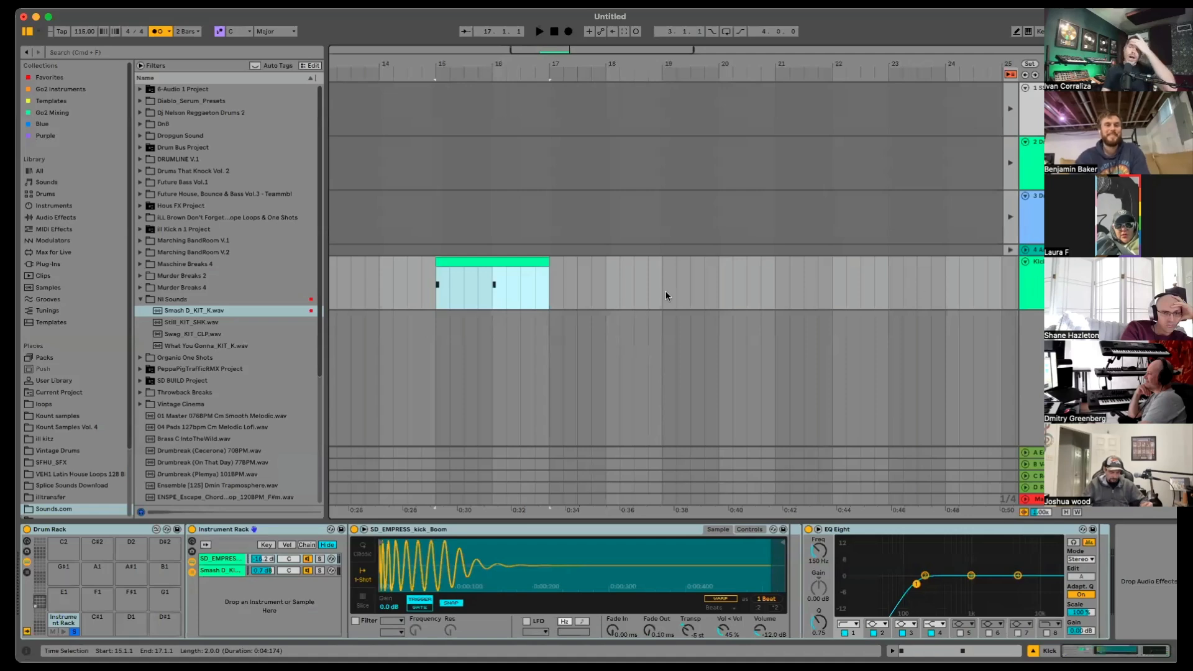
{"action": "key", "text": "Tab"}
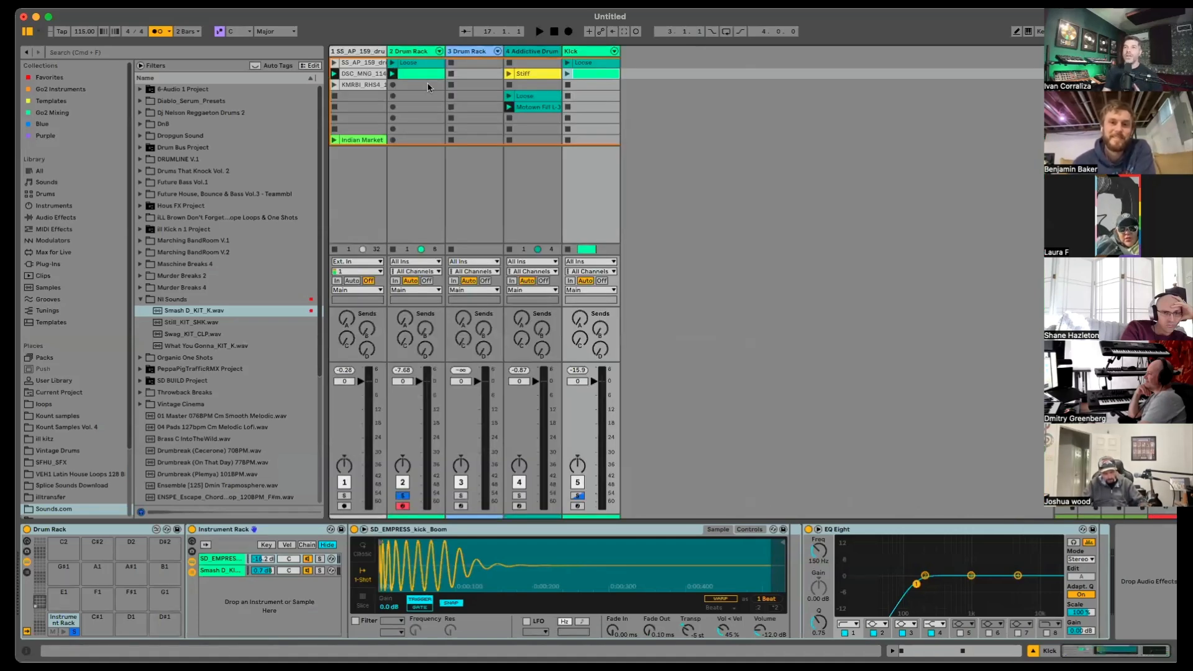
Step: Create an empty MIDI clip in 2 Drum Rack's third slot and launch the Kick track's Loose clip
{"action": "double_click", "coordinate": [428, 87]}
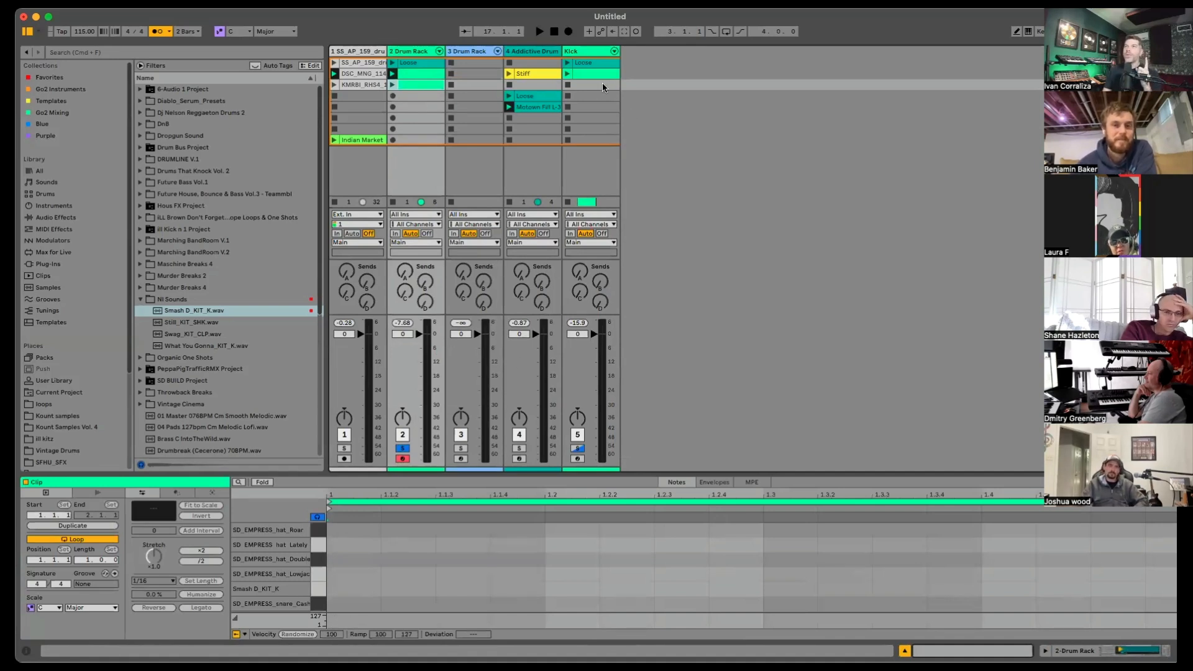
{"action": "left_click", "coordinate": [587, 73]}
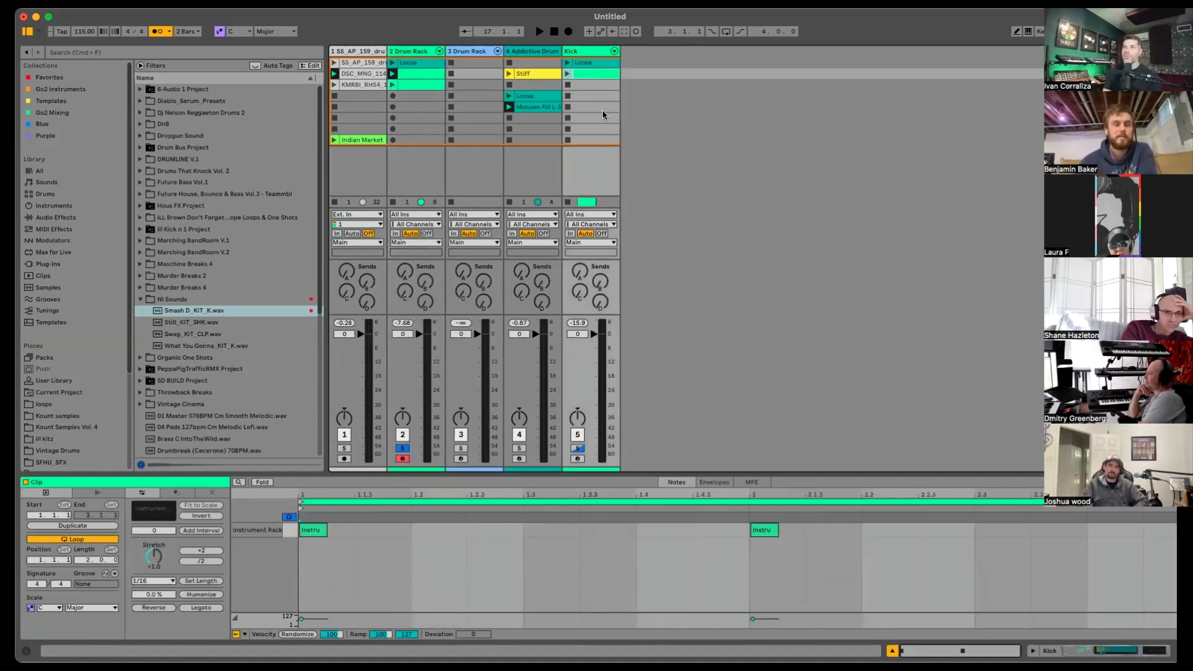
{"action": "left_click", "coordinate": [566, 62]}
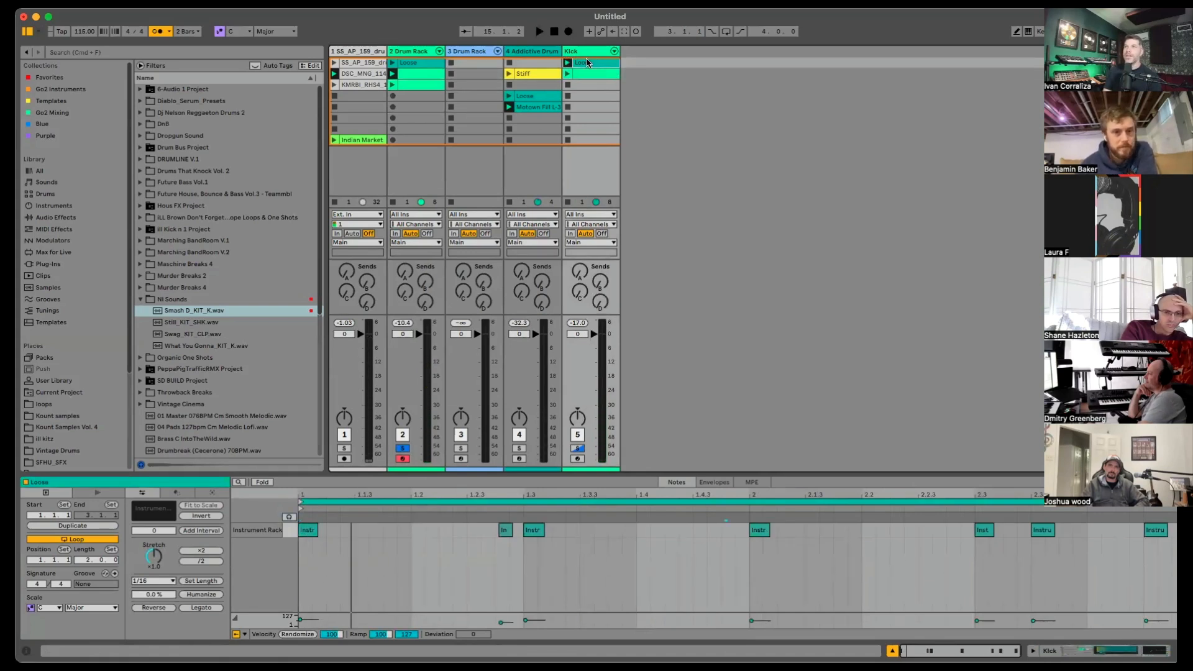
Step: Enlarge the clip editor and open 2 Drum Rack's second-scene clip with its hat_Lately note near 1.3 selected
{"action": "left_click", "coordinate": [525, 76]}
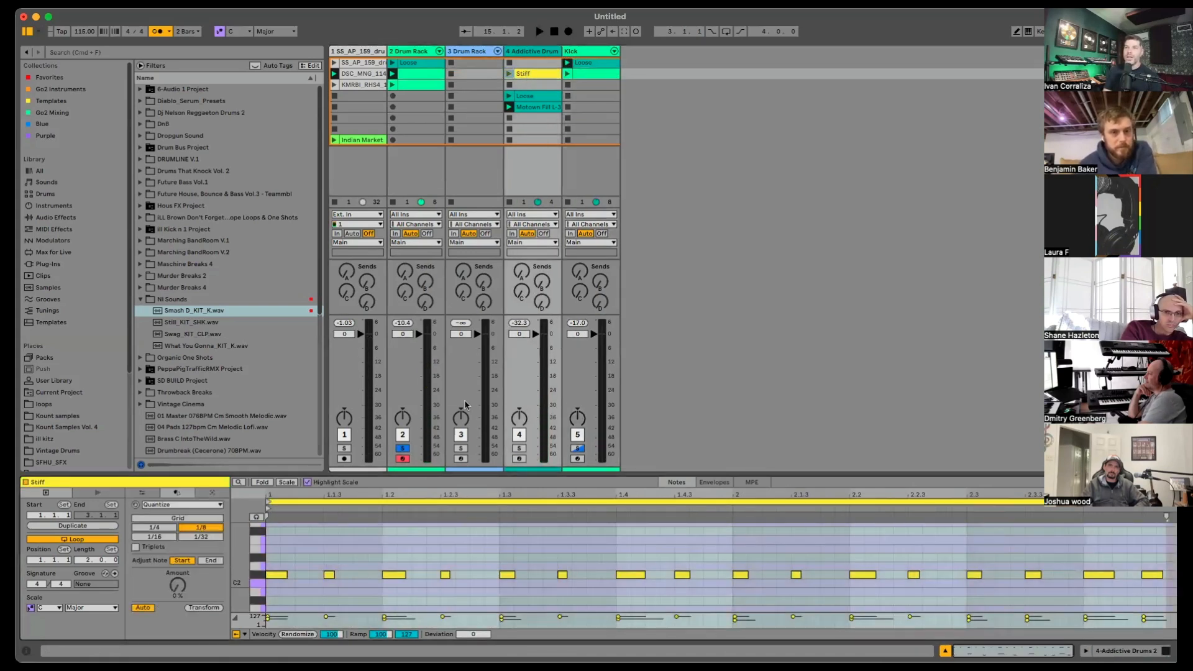
{"action": "left_click_drag", "start_coordinate": [471, 475], "coordinate": [519, 274]}
{"action": "mouse_move", "coordinate": [519, 315]}
{"action": "left_mouse_down"}
{"action": "mouse_move", "coordinate": [528, 349]}
{"action": "mouse_move", "coordinate": [538, 313]}
{"action": "left_mouse_up"}
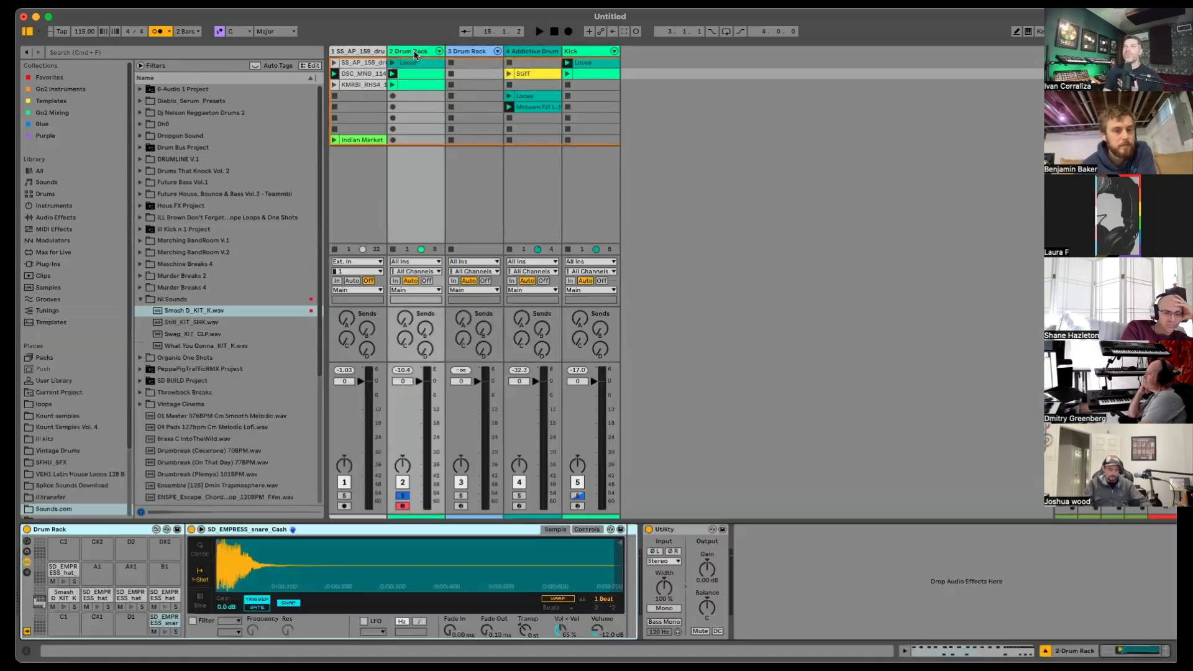
{"action": "left_click", "coordinate": [416, 75]}
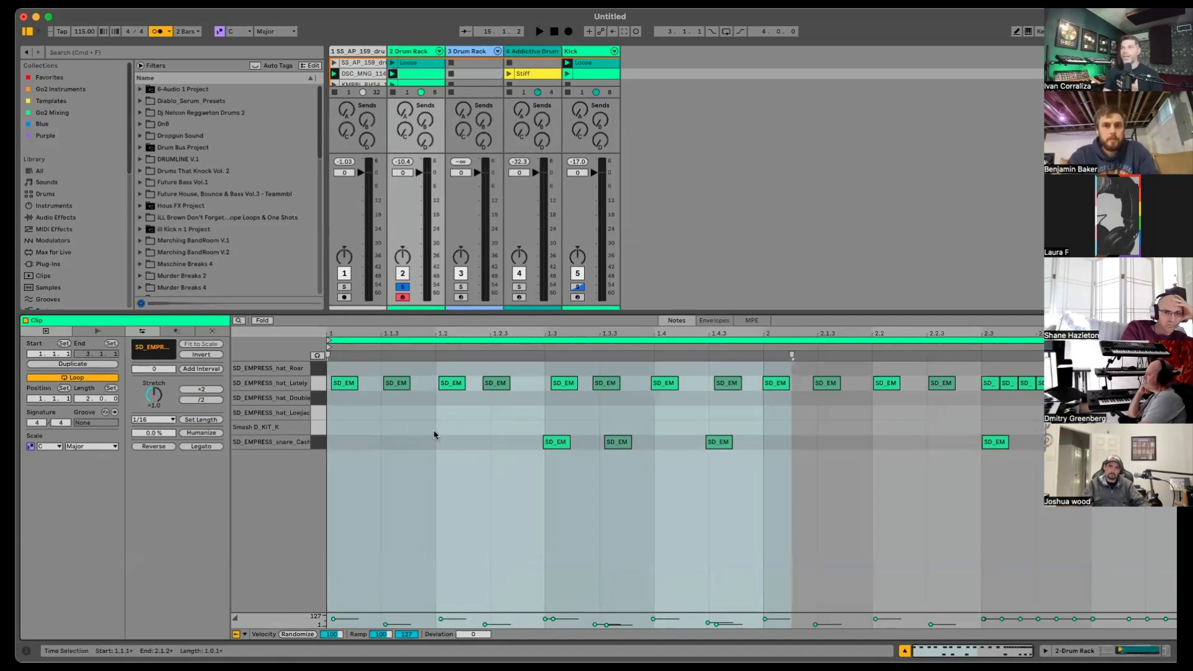
{"action": "left_click", "coordinate": [565, 383]}
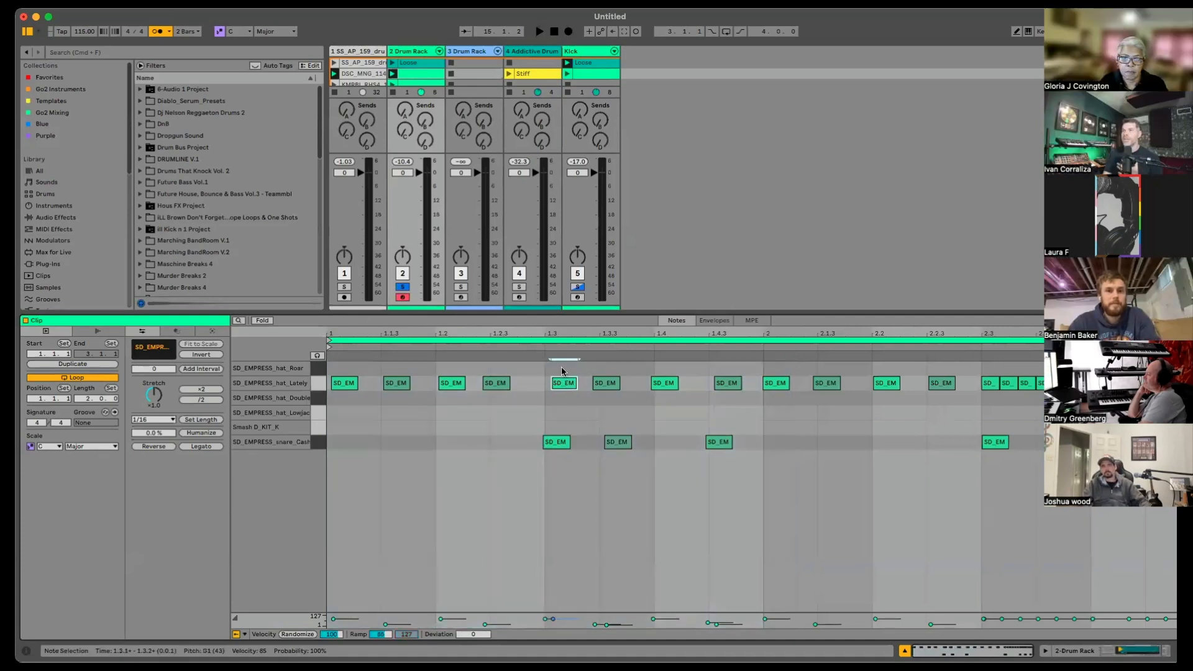
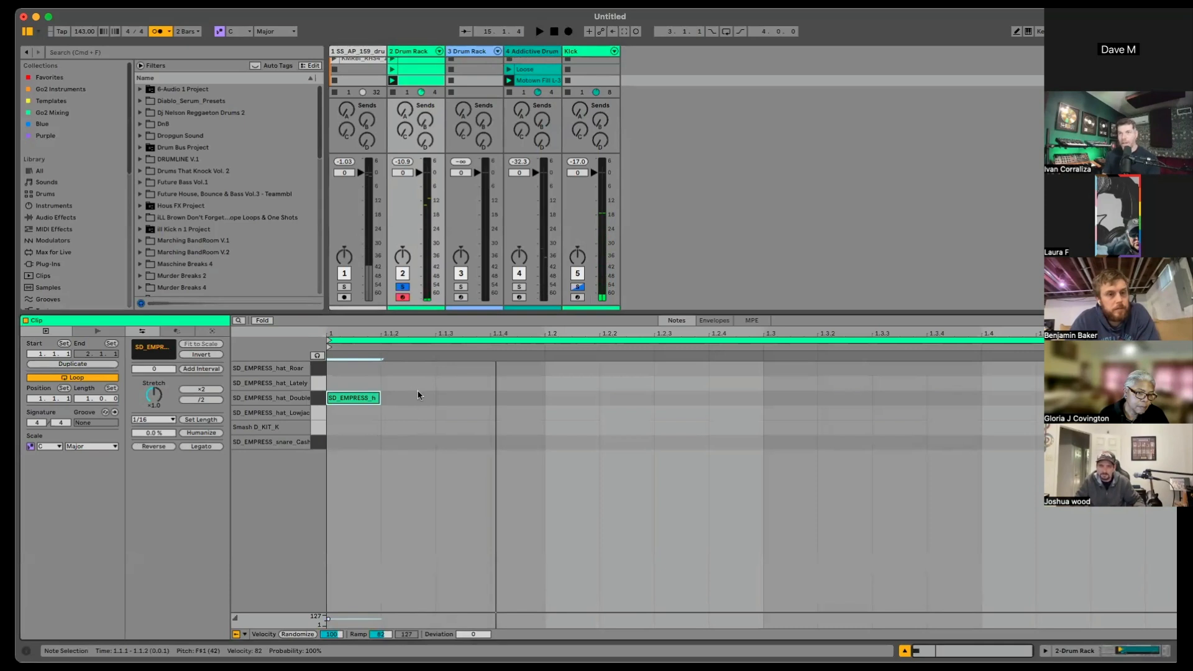
Step: Draw a continuous row of 16th notes on hat_Double, and erase the stray hat_Lately notes at 1.3.3 and 1.3.4
{"action": "left_click_drag", "start_coordinate": [410, 391], "coordinate": [1040, 399]}
{"action": "left_click_drag", "start_coordinate": [922, 396], "coordinate": [944, 398]}
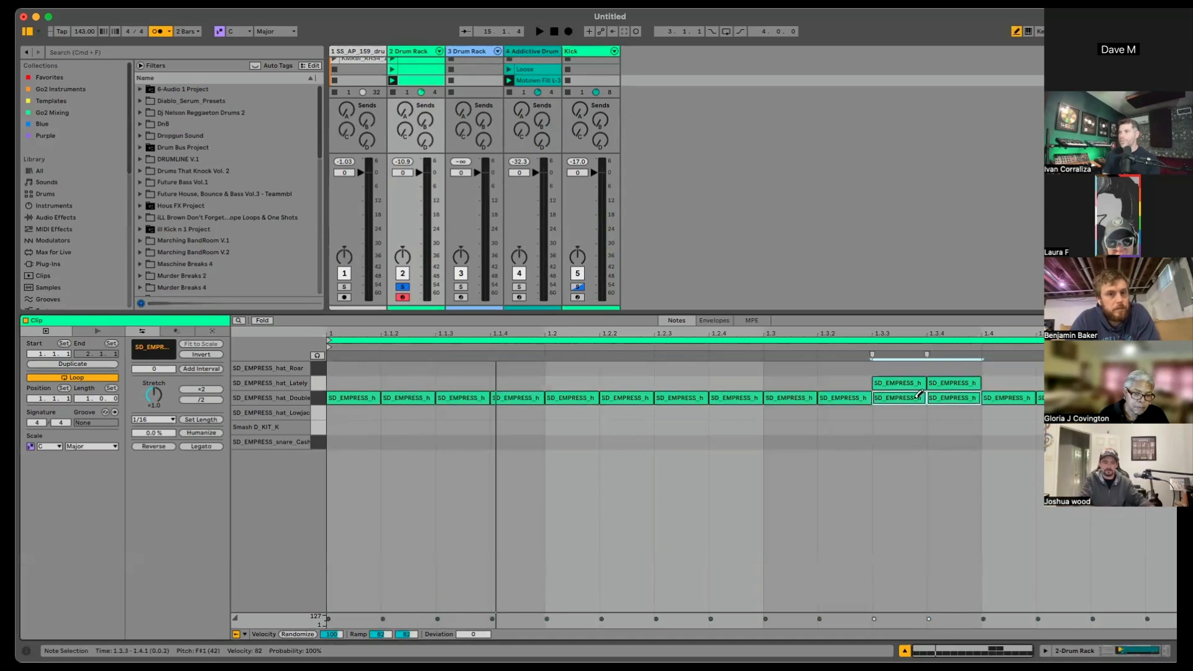
{"action": "left_click", "coordinate": [898, 380]}
{"action": "key", "text": "space"}
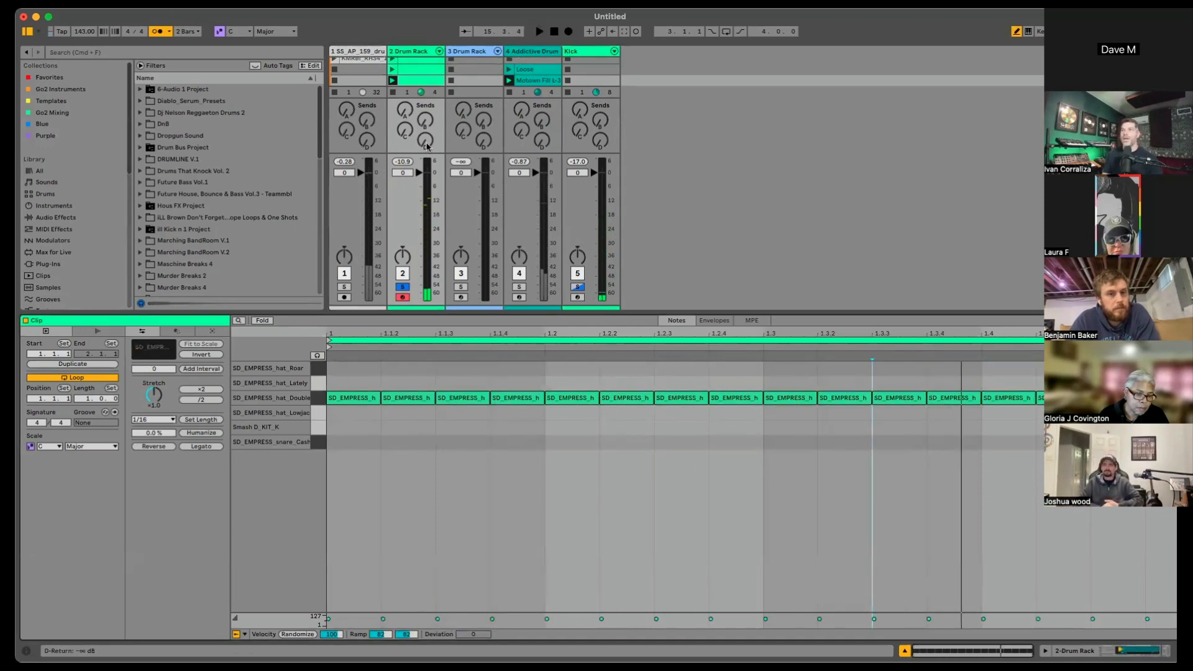
Step: Solo only the 2 Drum Rack track and erase the first hat_Double note of its clip
{"action": "left_click", "coordinate": [576, 291]}
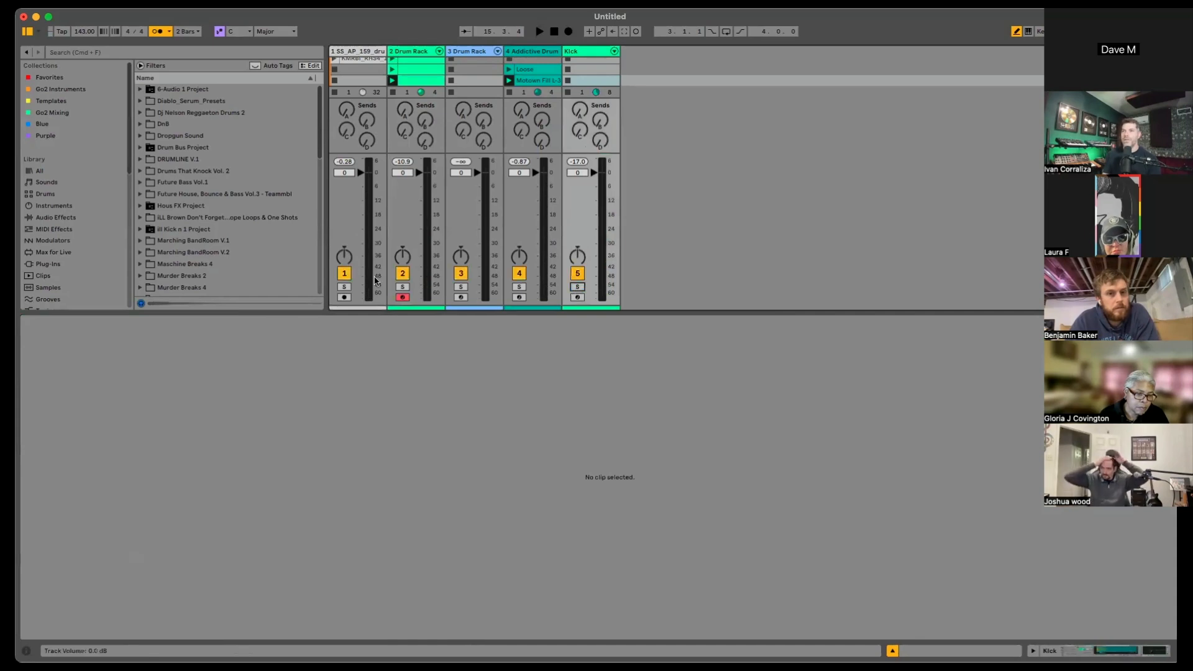
{"action": "left_click", "coordinate": [402, 287]}
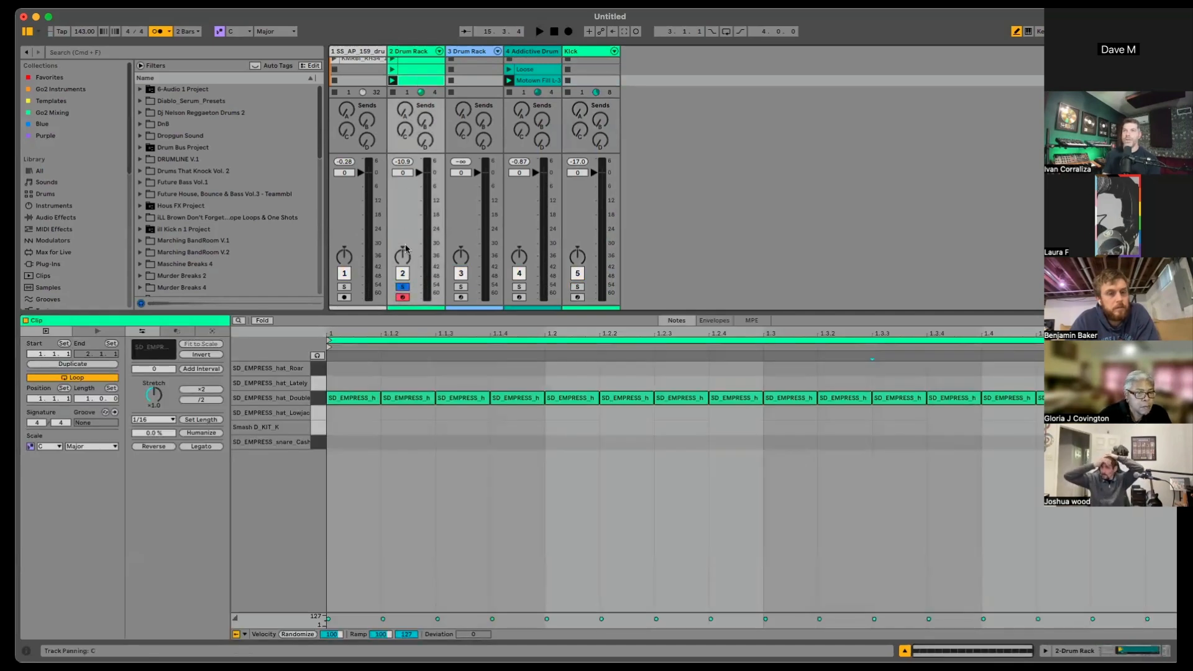
{"action": "left_click", "coordinate": [373, 395]}
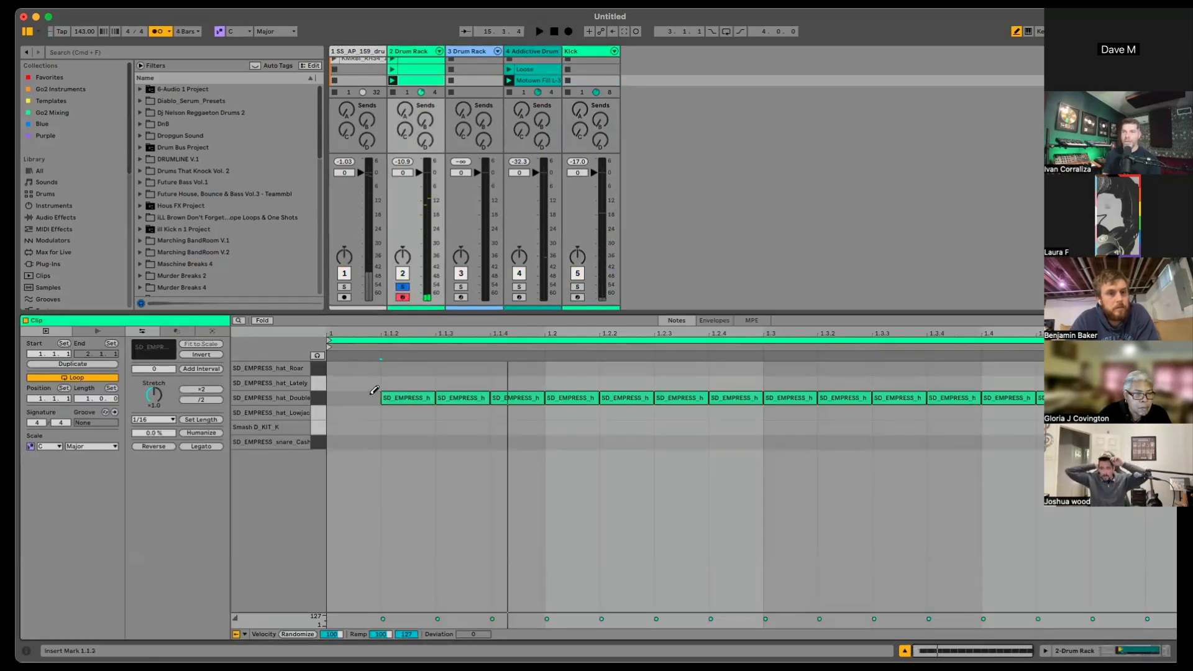
{"action": "left_click", "coordinate": [377, 393]}
{"action": "left_click", "coordinate": [375, 395]}
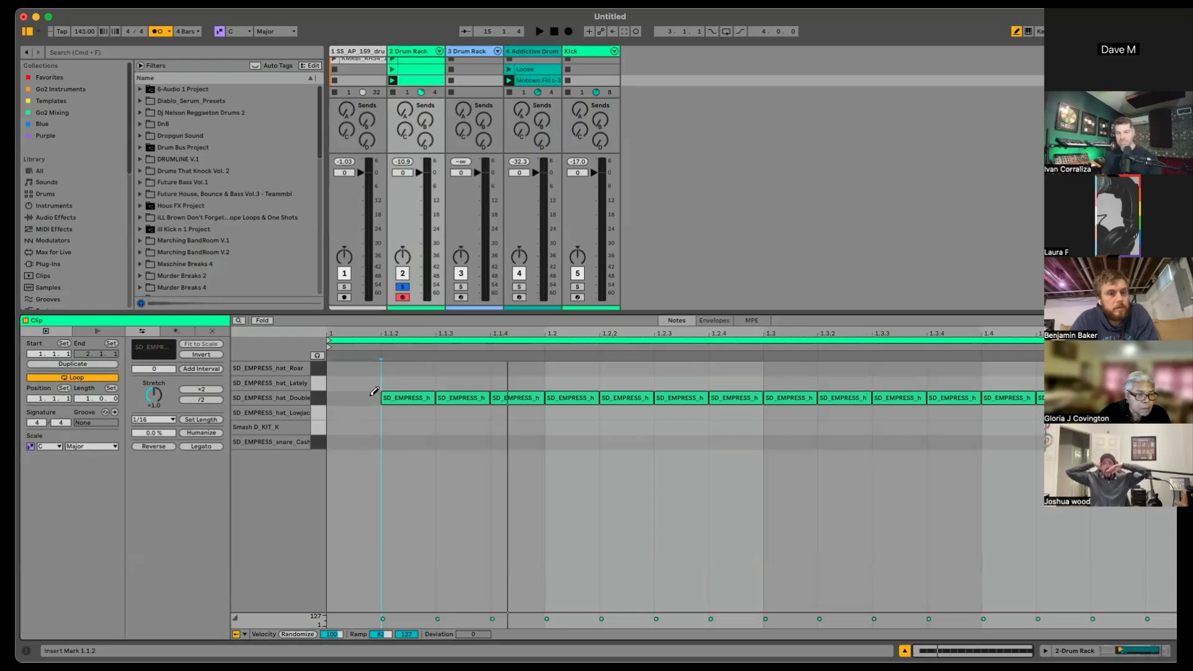
Step: Widen the grid to 8th notes, redraw the hat_Double row as continuous 8th notes from 1.1, and play the clip
{"action": "key", "text": "super+2"}
{"action": "left_click", "coordinate": [372, 395]}
{"action": "left_click", "coordinate": [372, 395]}
{"action": "left_click_drag", "start_coordinate": [364, 395], "coordinate": [1044, 397]}
{"action": "key", "text": "space"}
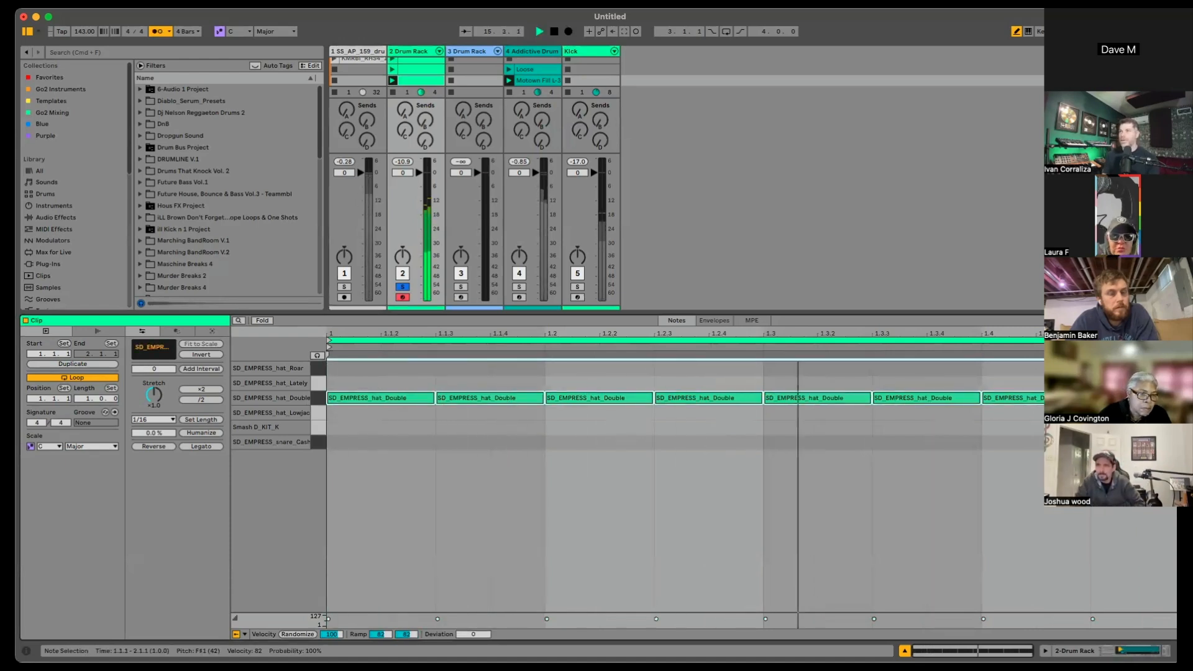
{"action": "key", "text": "space"}
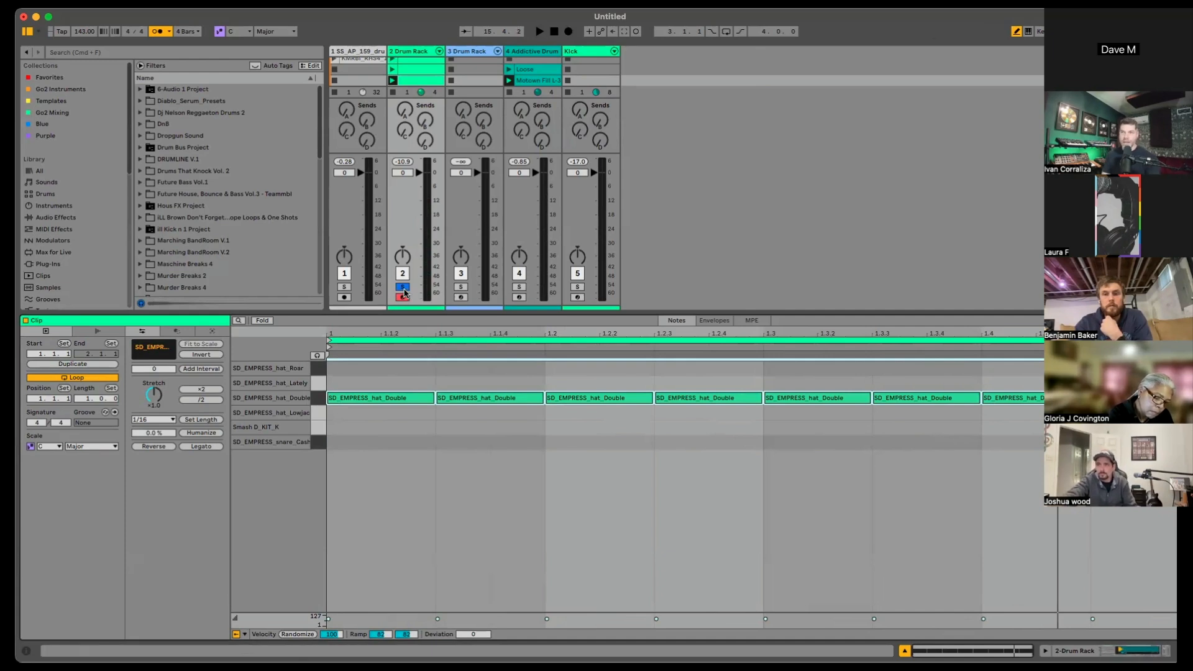
{"action": "key", "text": "space"}
{"action": "key", "text": "space"}
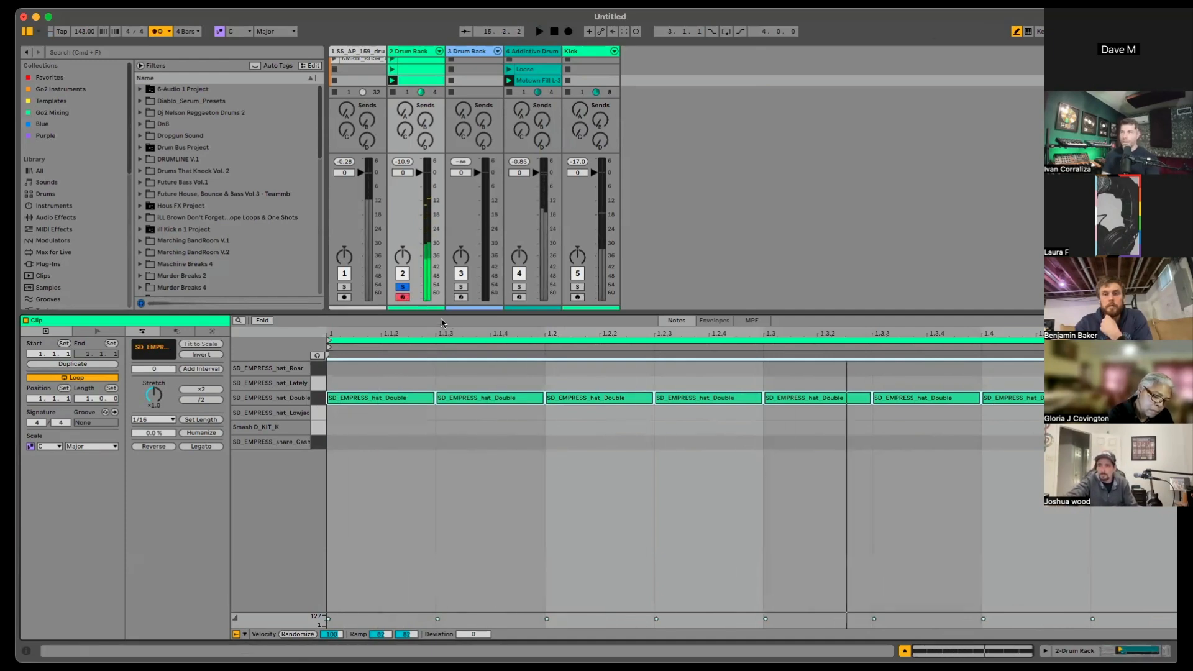
Step: Replace the hat_Double 8th note on beat 1.3 with four 32nd notes
{"action": "left_click", "coordinate": [797, 399]}
{"action": "left_click_drag", "start_coordinate": [787, 397], "coordinate": [861, 406]}
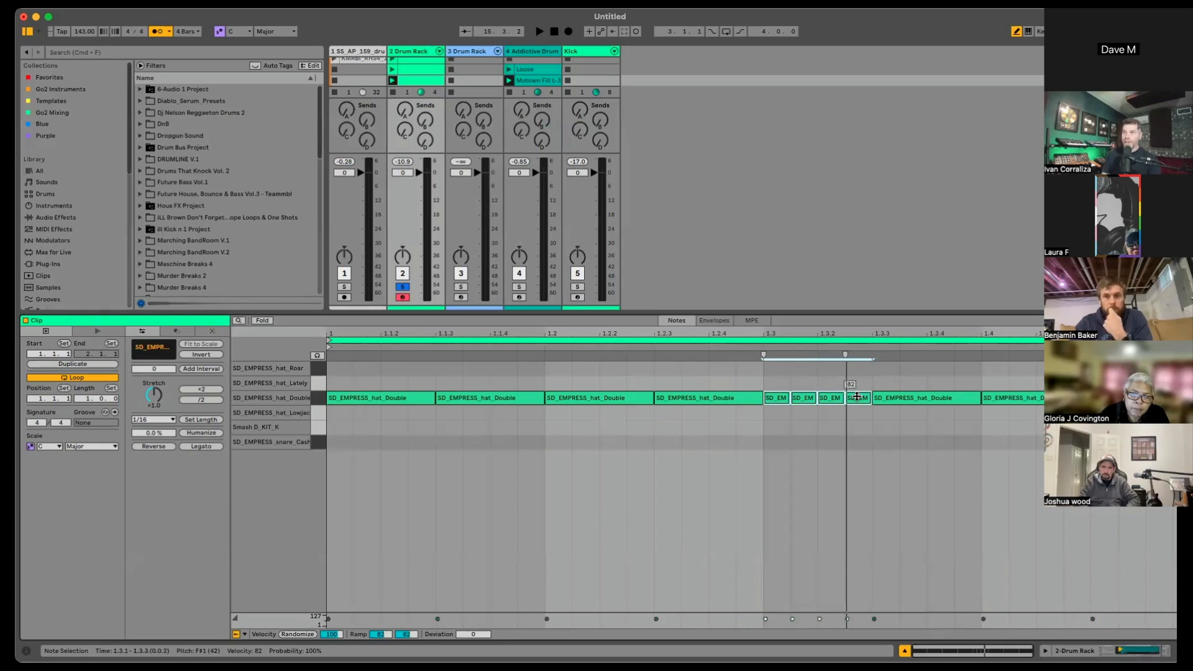
{"action": "left_click", "coordinate": [816, 380]}
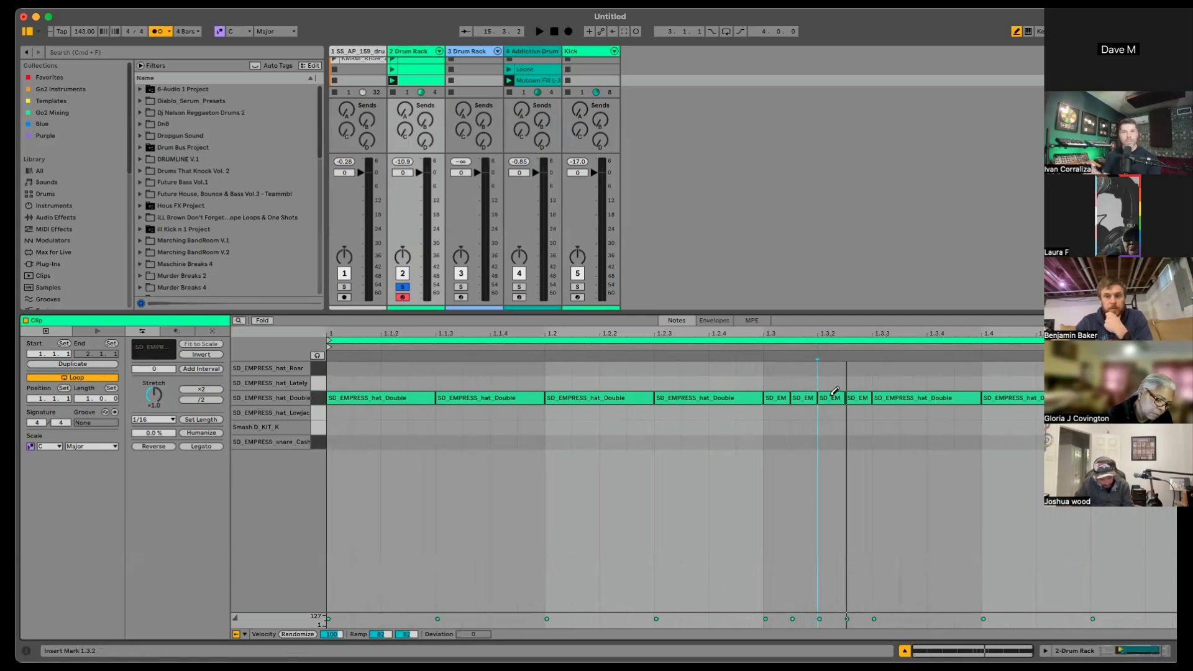
Step: Split the hat_Double note at 1.4, delete the pieces, draw two 16th notes there instead, and play the pattern
{"action": "left_click", "coordinate": [1021, 402]}
{"action": "key", "text": "super+e"}
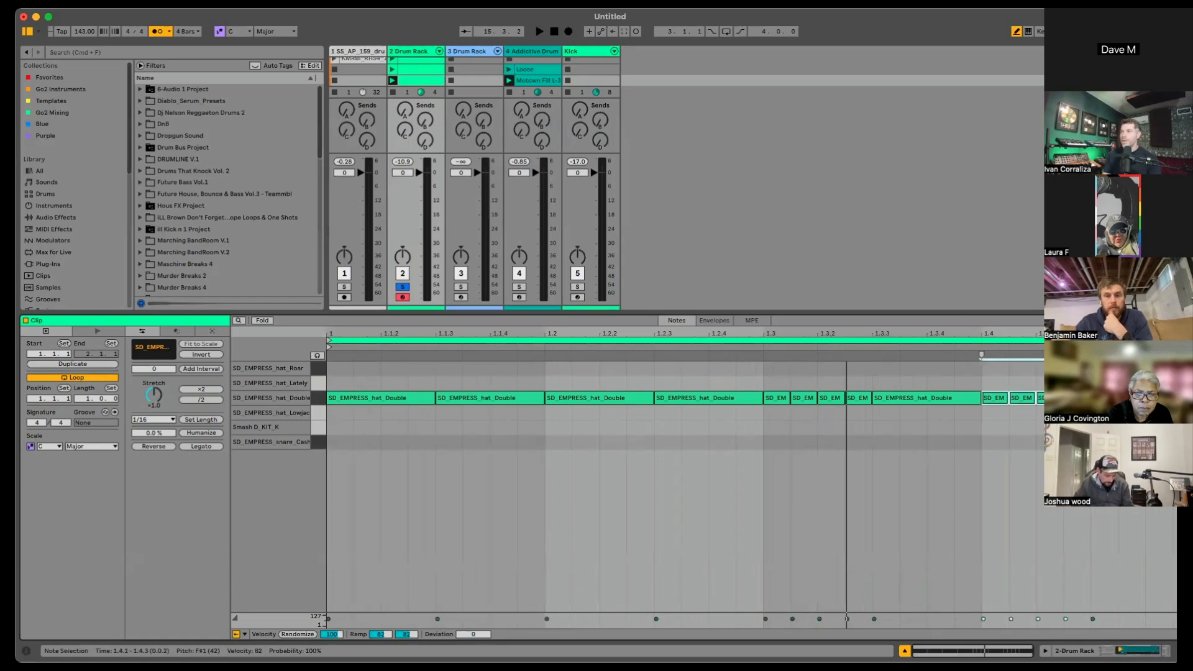
{"action": "key", "text": "Delete"}
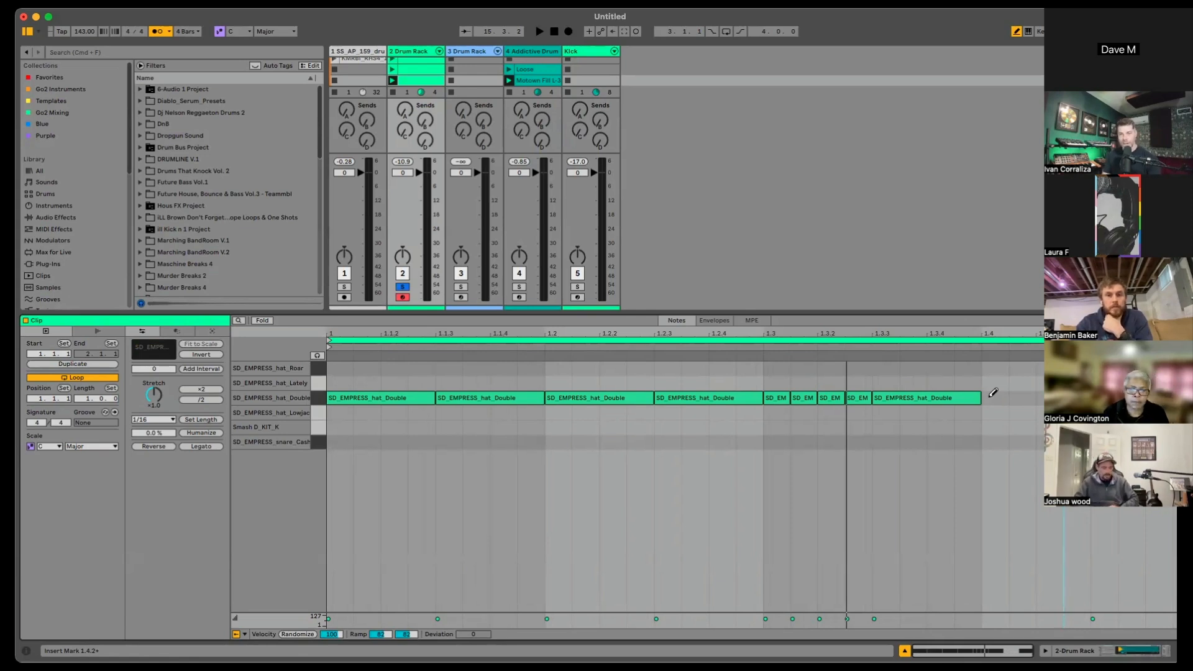
{"action": "left_click", "coordinate": [990, 396]}
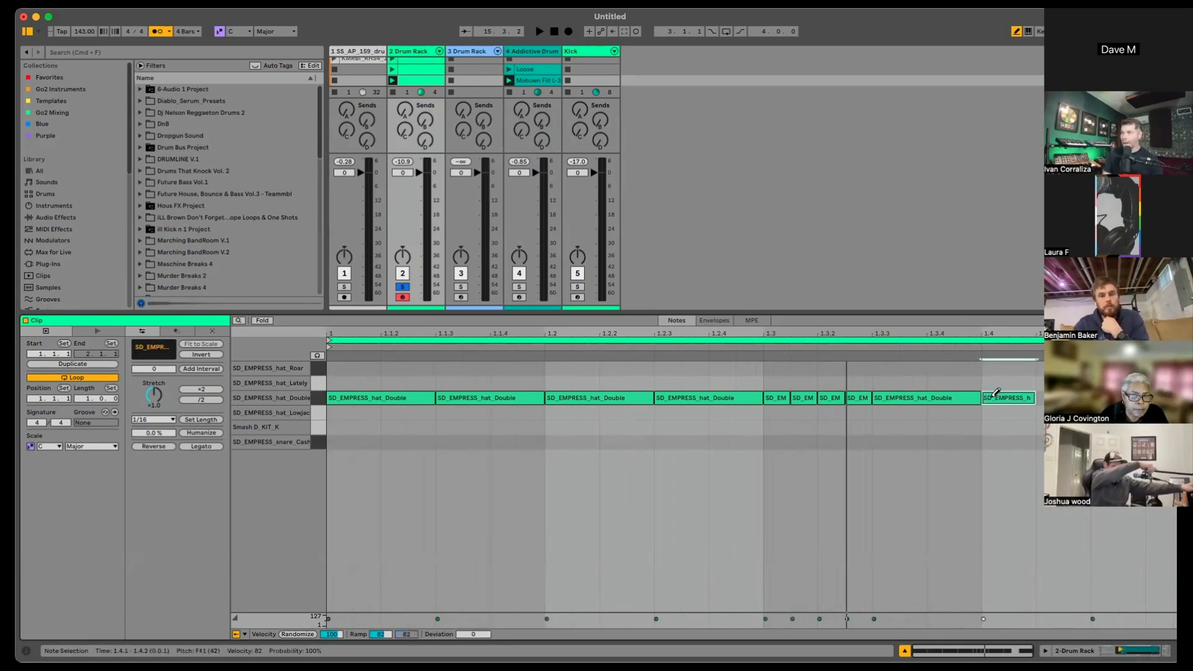
{"action": "key", "text": "space"}
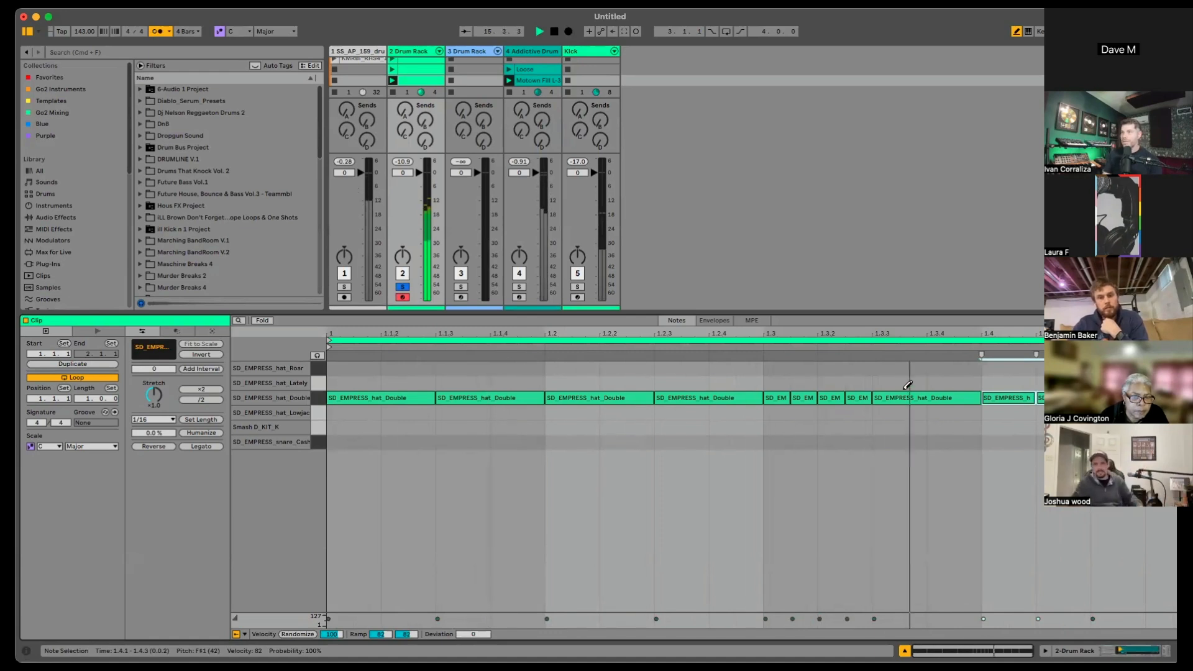
{"action": "key", "text": "space"}
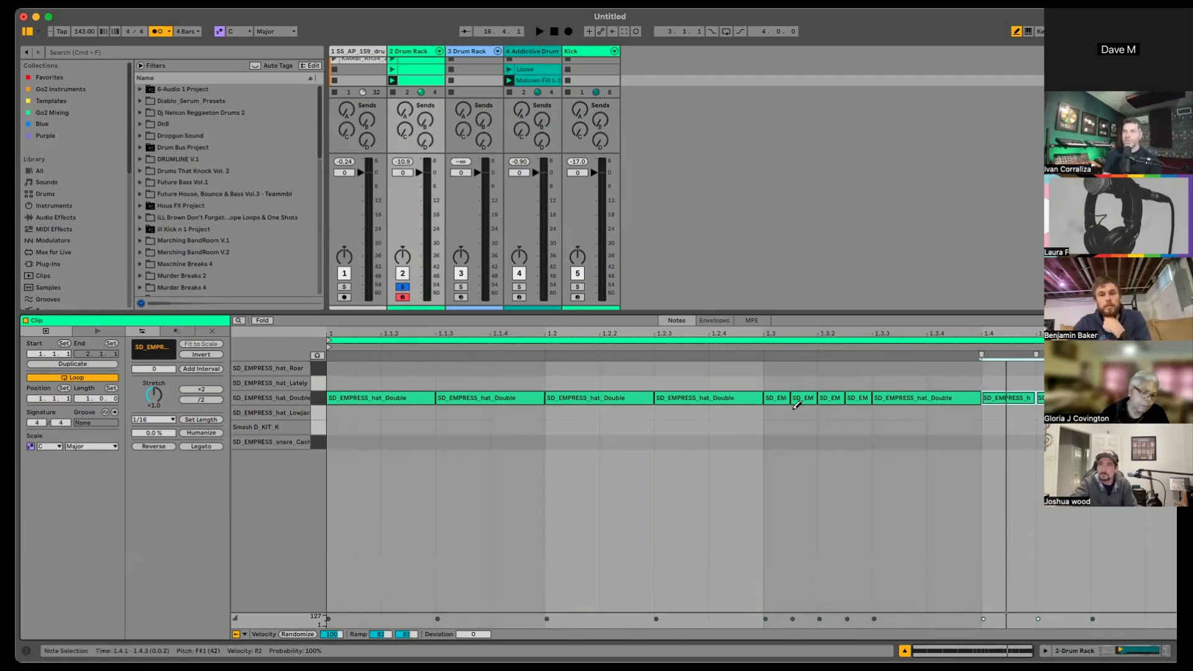
Step: Select all hat_Double notes and duplicate the one-bar pattern to make the clip two bars long
{"action": "left_click", "coordinate": [315, 400]}
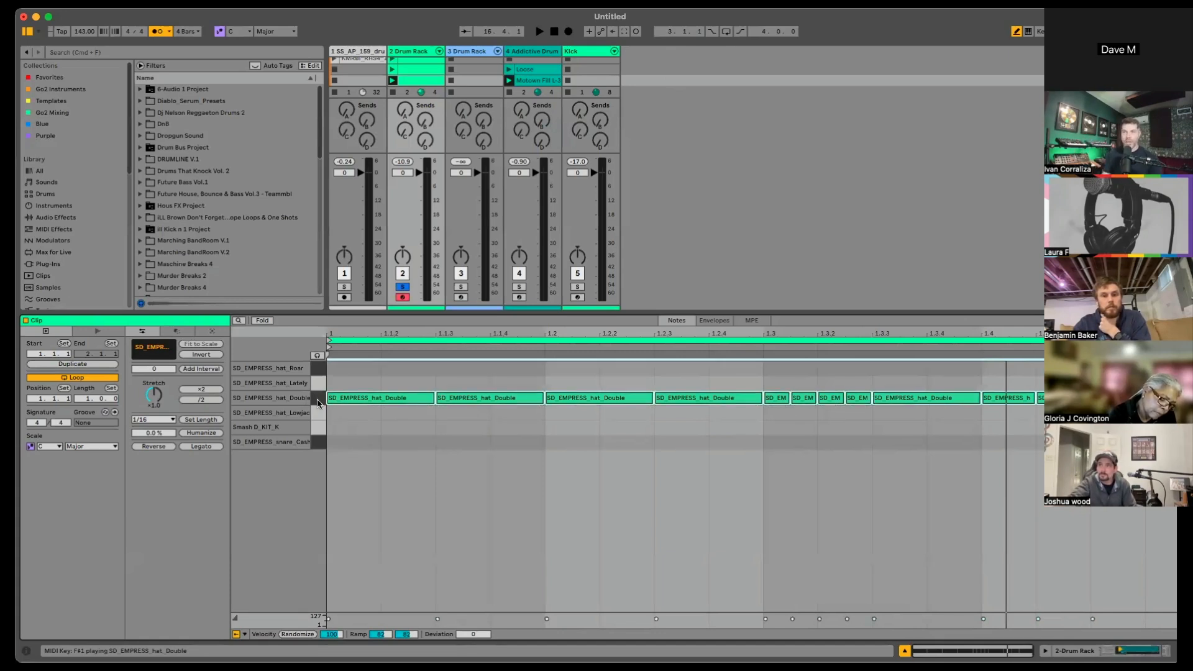
{"action": "left_click", "coordinate": [433, 342]}
{"action": "key", "text": "super+d"}
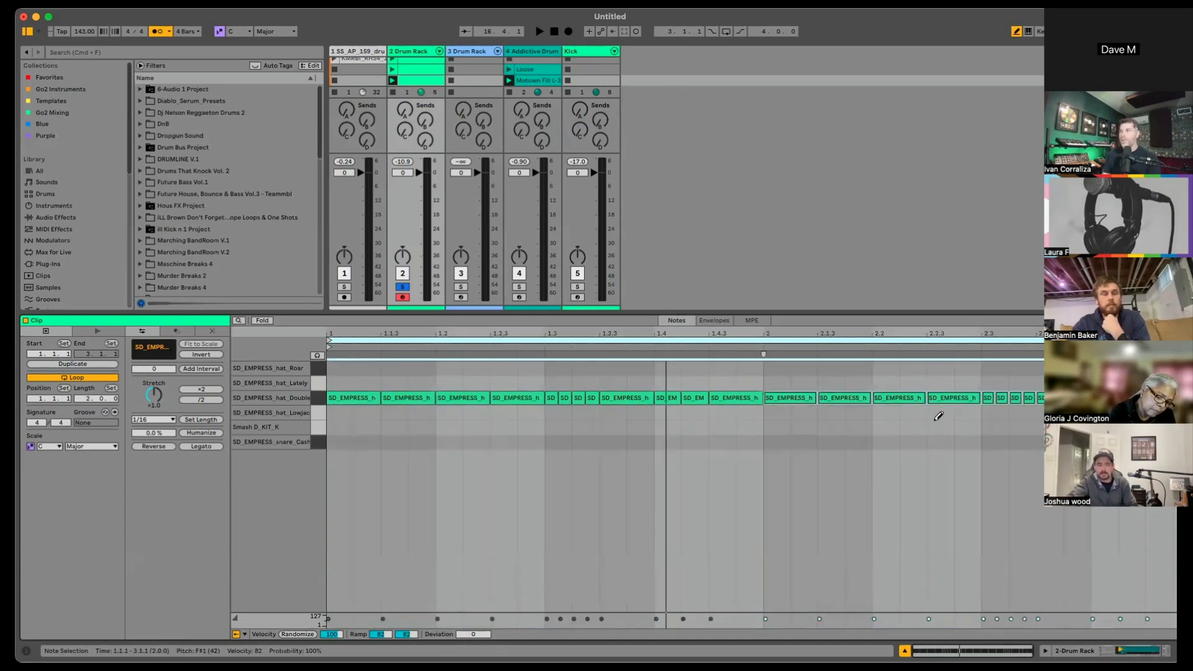
Step: Replace the hat_Double note at 2.2 with two 32nd notes and a 16th, erase the extra hit just before it, and audition the pattern
{"action": "key", "text": "b"}
{"action": "left_click", "coordinate": [986, 412]}
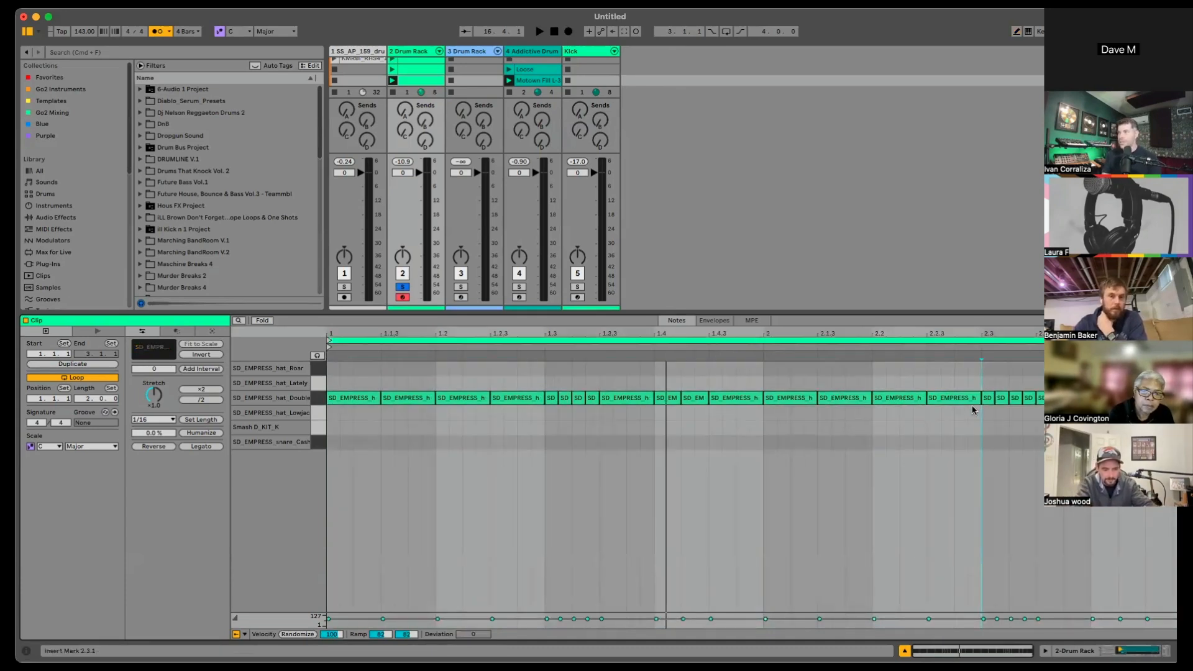
{"action": "key", "text": "b"}
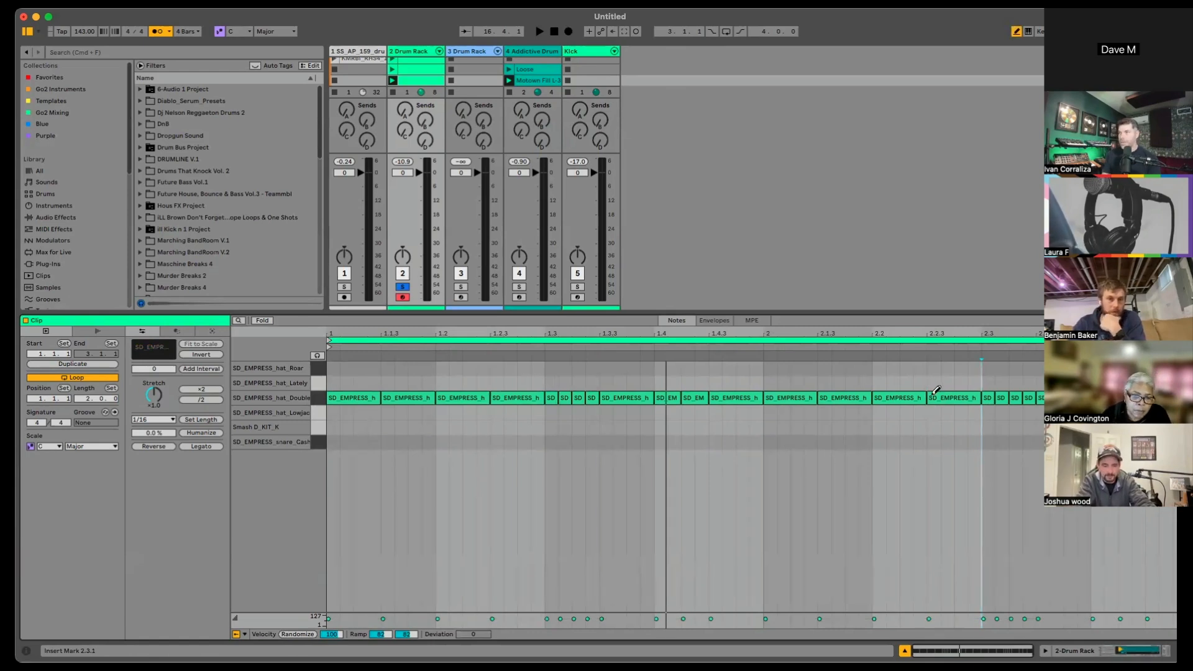
{"action": "left_click", "coordinate": [885, 398]}
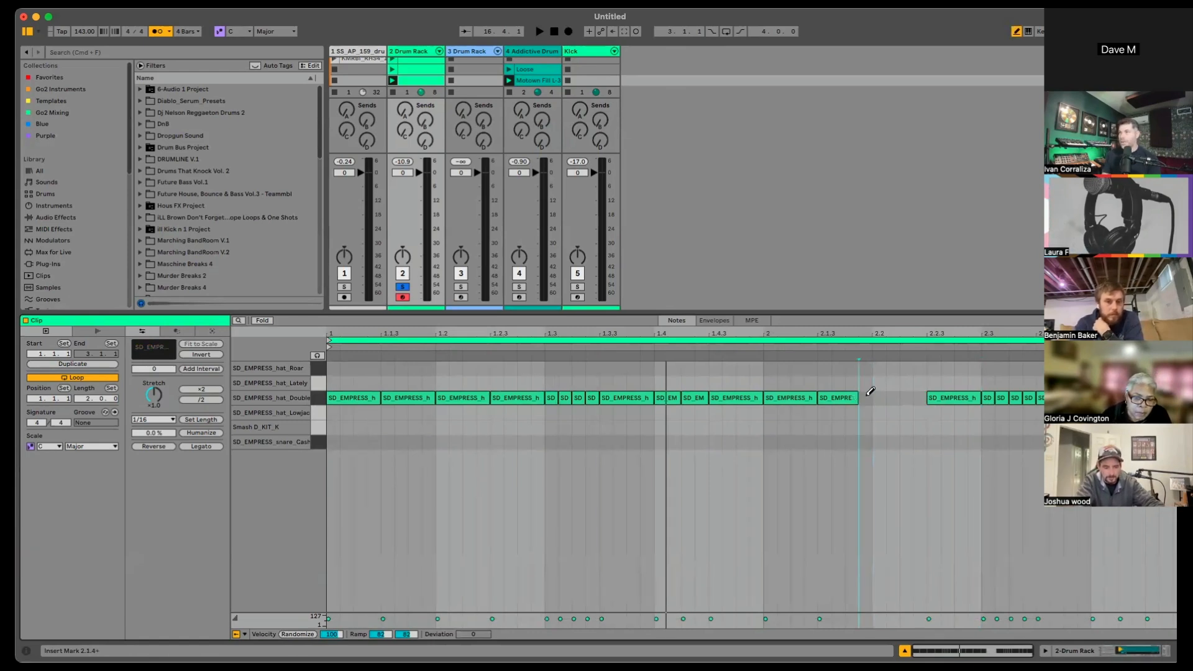
{"action": "left_click", "coordinate": [865, 397]}
{"action": "left_click", "coordinate": [879, 397]}
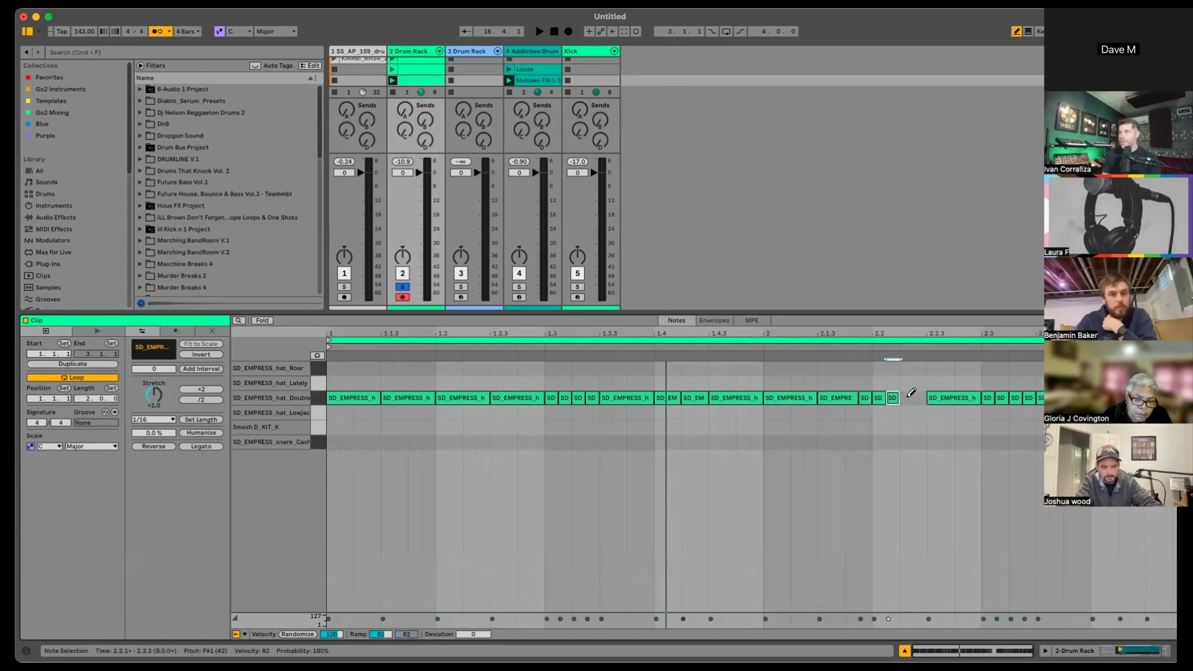
{"action": "left_click", "coordinate": [908, 396]}
{"action": "key", "text": "space"}
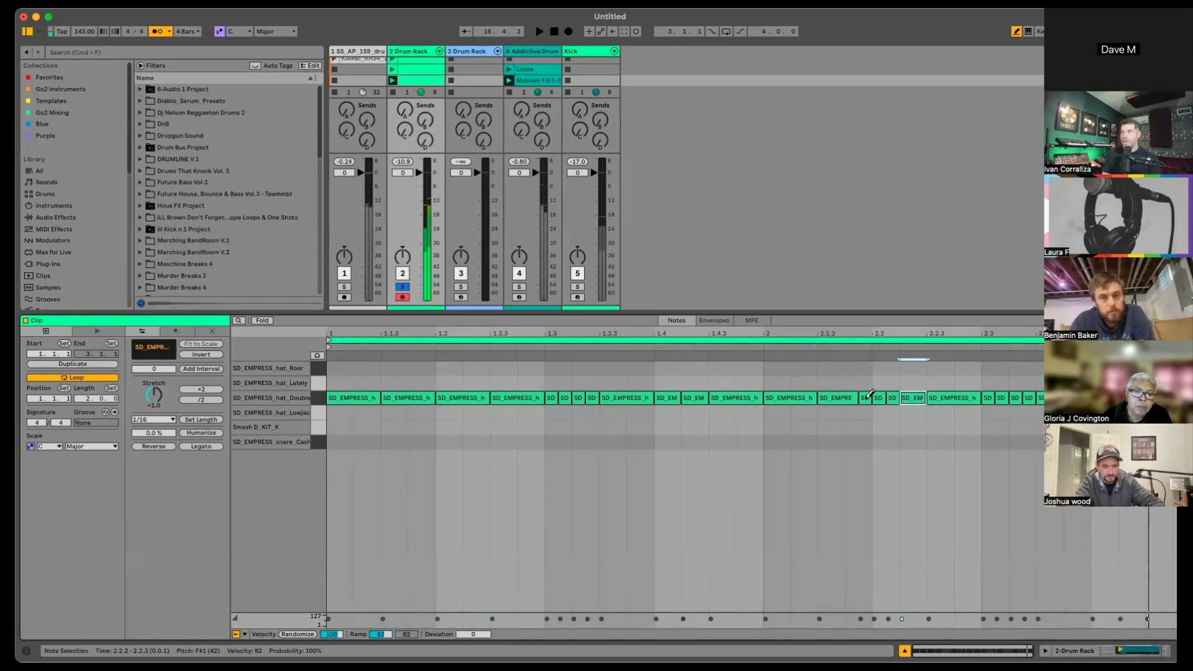
{"action": "left_click", "coordinate": [867, 397]}
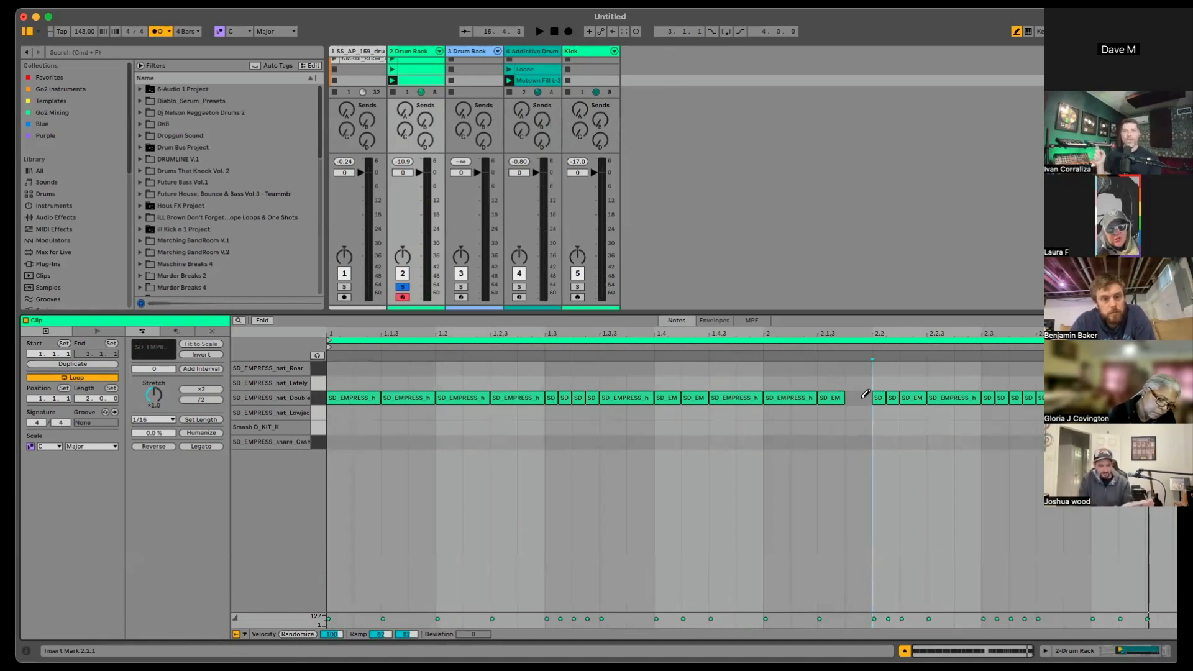
Step: Turn on note preview, draw a Smash D_KIT_K kick at 1.1 and a snare_Cash note at 1.4, and start playback
{"action": "left_click", "coordinate": [670, 427]}
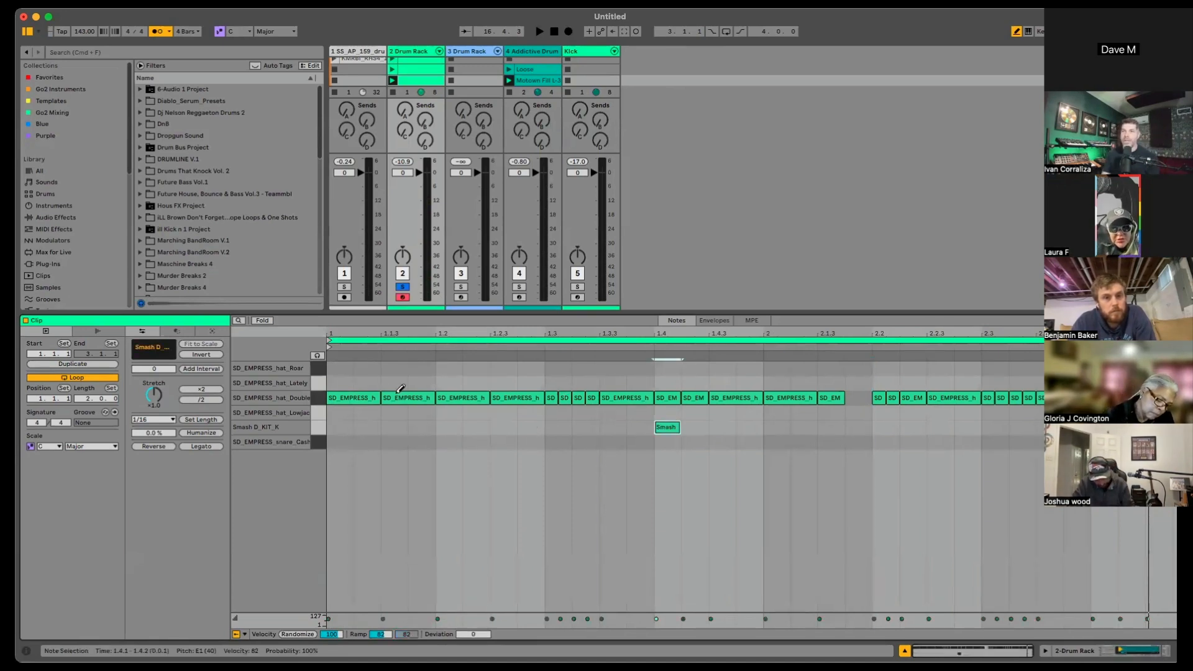
{"action": "left_click", "coordinate": [317, 355]}
{"action": "left_click", "coordinate": [346, 441]}
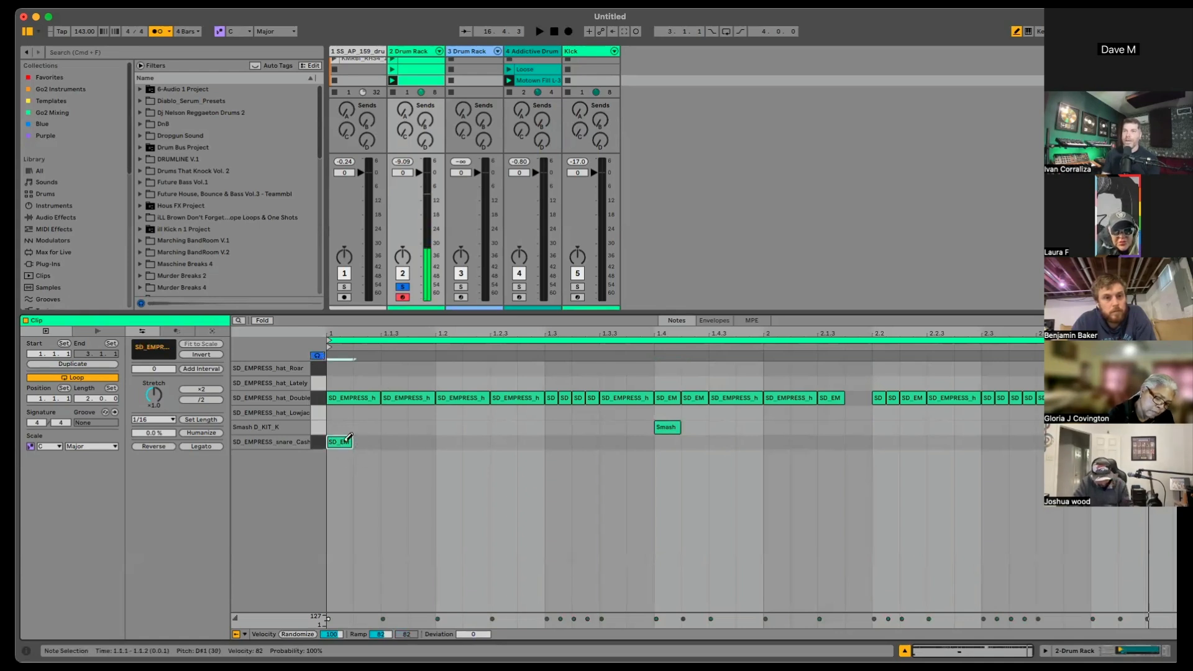
{"action": "left_click_drag", "start_coordinate": [349, 438], "coordinate": [343, 426]}
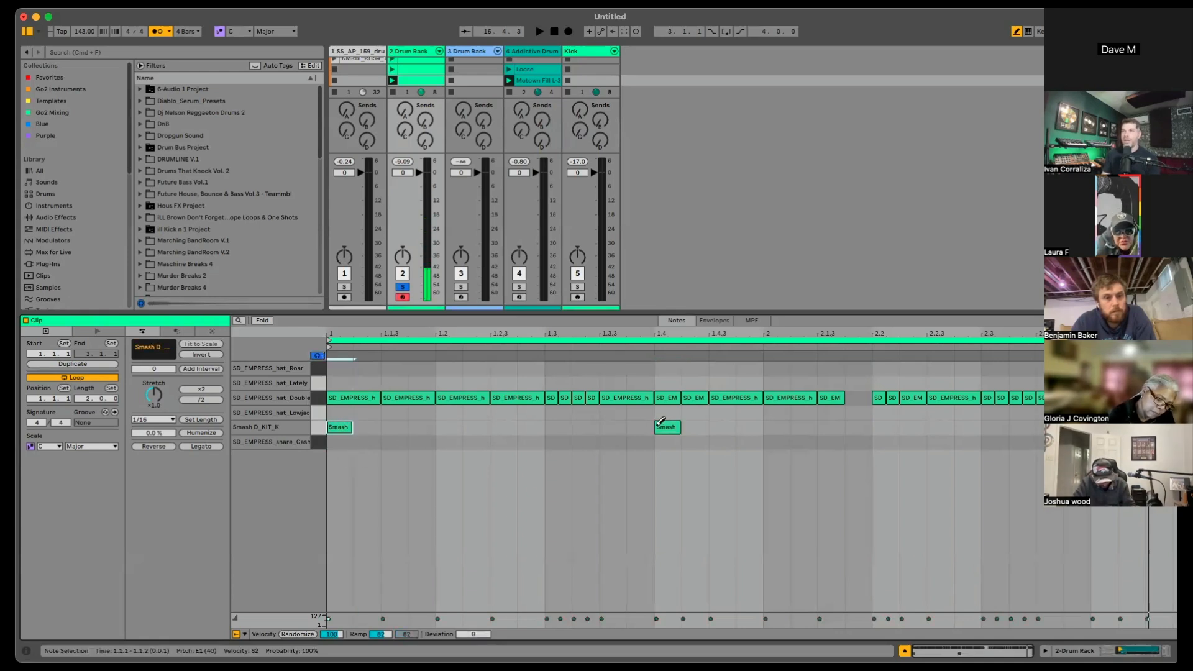
{"action": "left_click_drag", "start_coordinate": [662, 425], "coordinate": [672, 438]}
{"action": "key", "text": "space"}
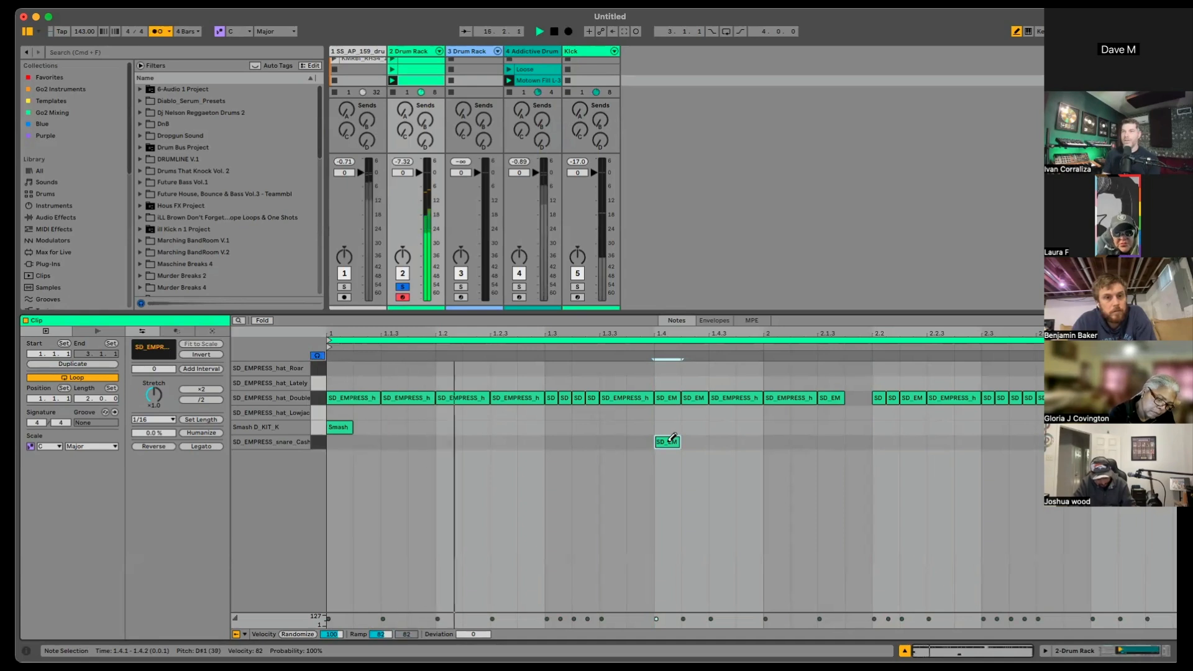
Step: Erase the snare_Cash note at 1.4 and place a snare_Cash note at 1.3 instead, checking it in playback
{"action": "left_click", "coordinate": [670, 439]}
{"action": "left_click", "coordinate": [559, 428]}
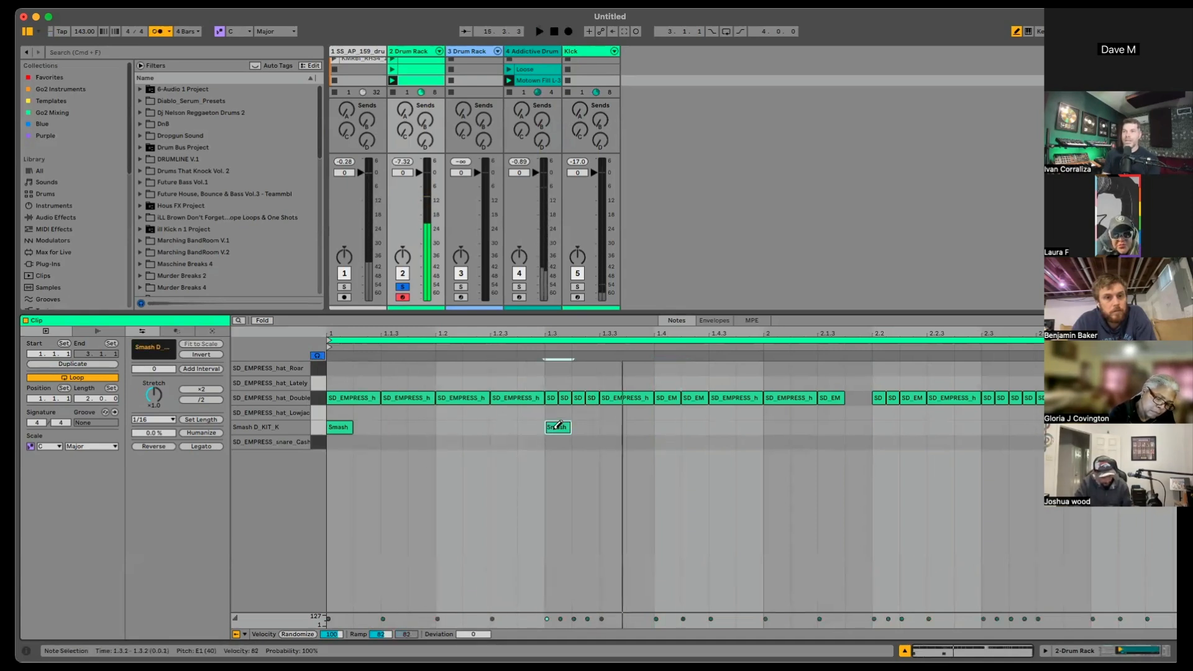
{"action": "key", "text": "space"}
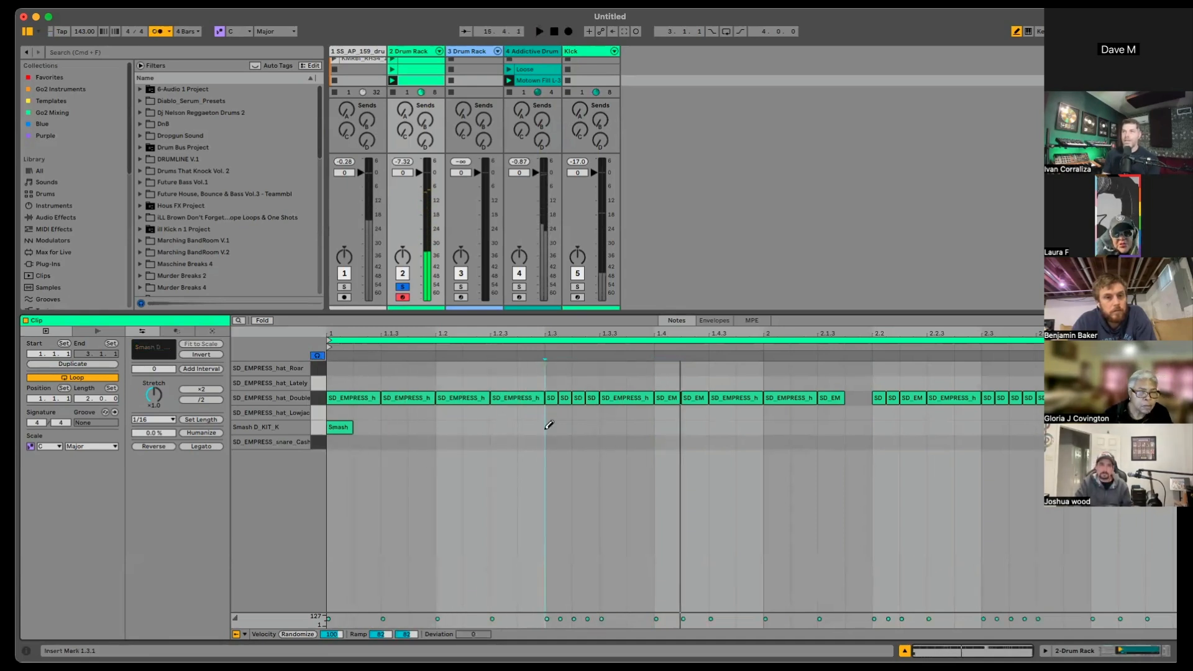
{"action": "left_click_drag", "start_coordinate": [558, 427], "coordinate": [568, 440]}
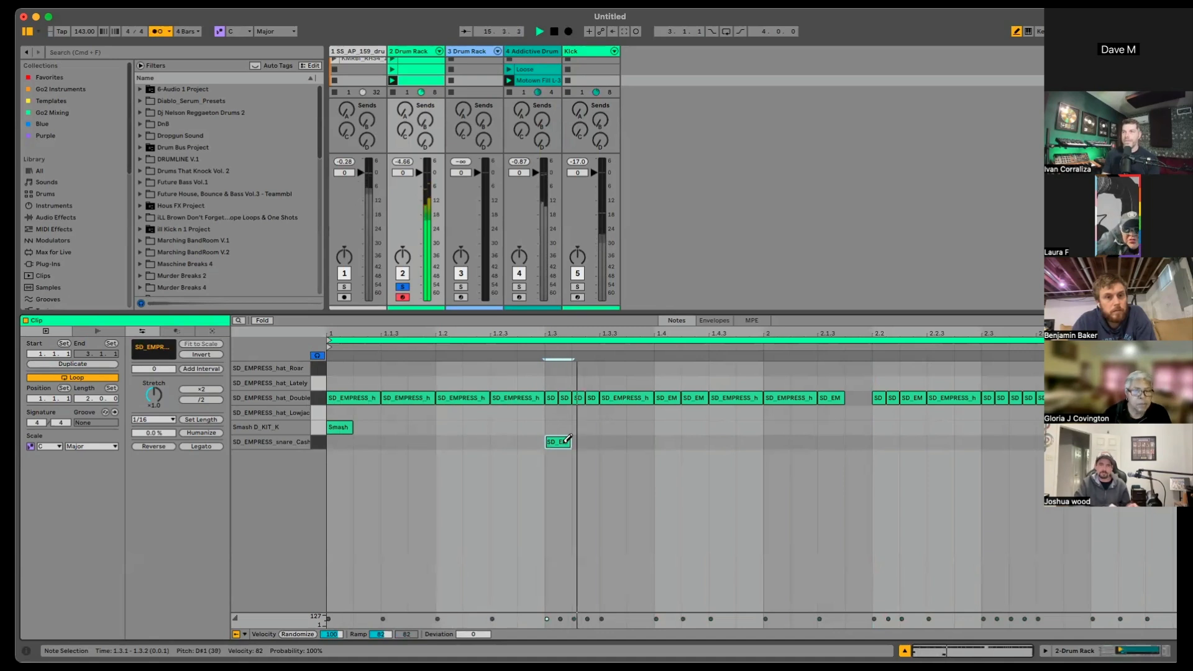
Step: Erase the four hat_Double 32nd notes at 1.3 and draw two 16th notes in their place
{"action": "left_click_drag", "start_coordinate": [545, 403], "coordinate": [585, 392]}
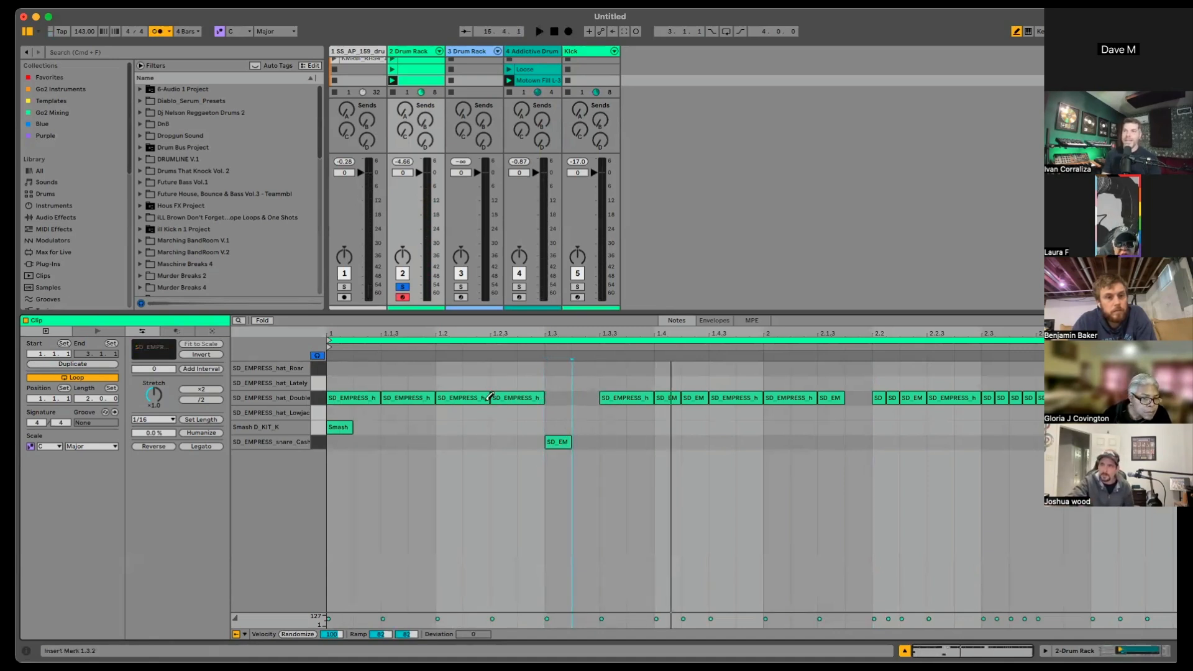
{"action": "left_click", "coordinate": [550, 399]}
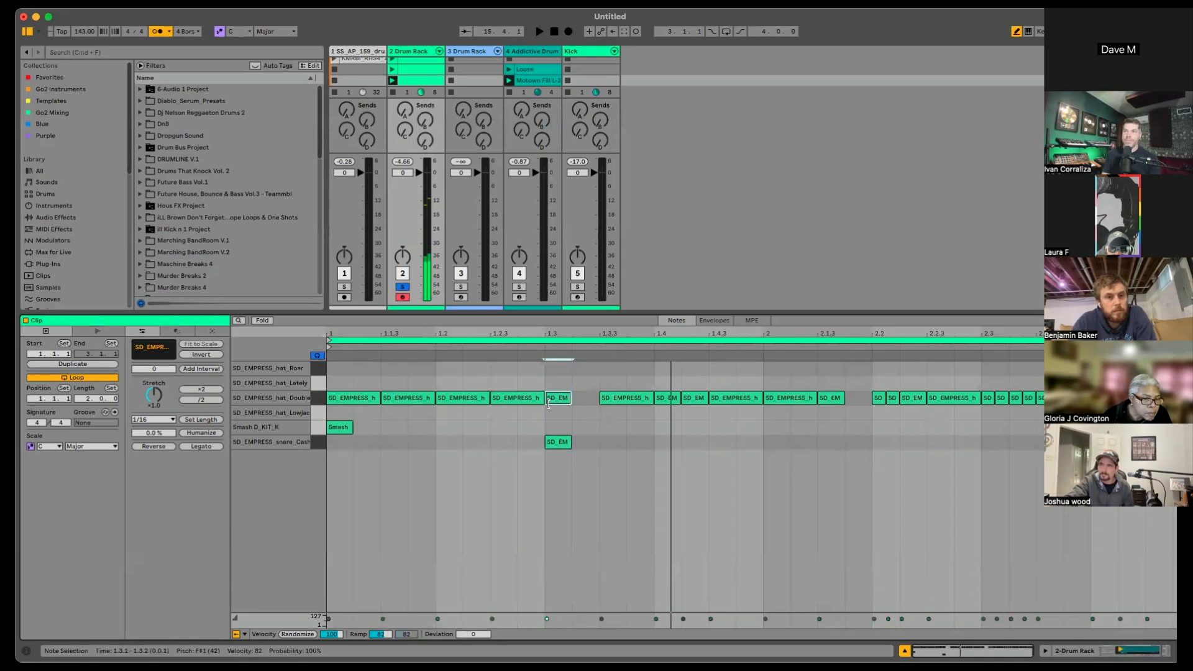
{"action": "left_click", "coordinate": [584, 396]}
Step: Replace the hat_Double note at 1.2.3 with four 32nd notes leading into the snare
{"action": "left_click", "coordinate": [503, 397]}
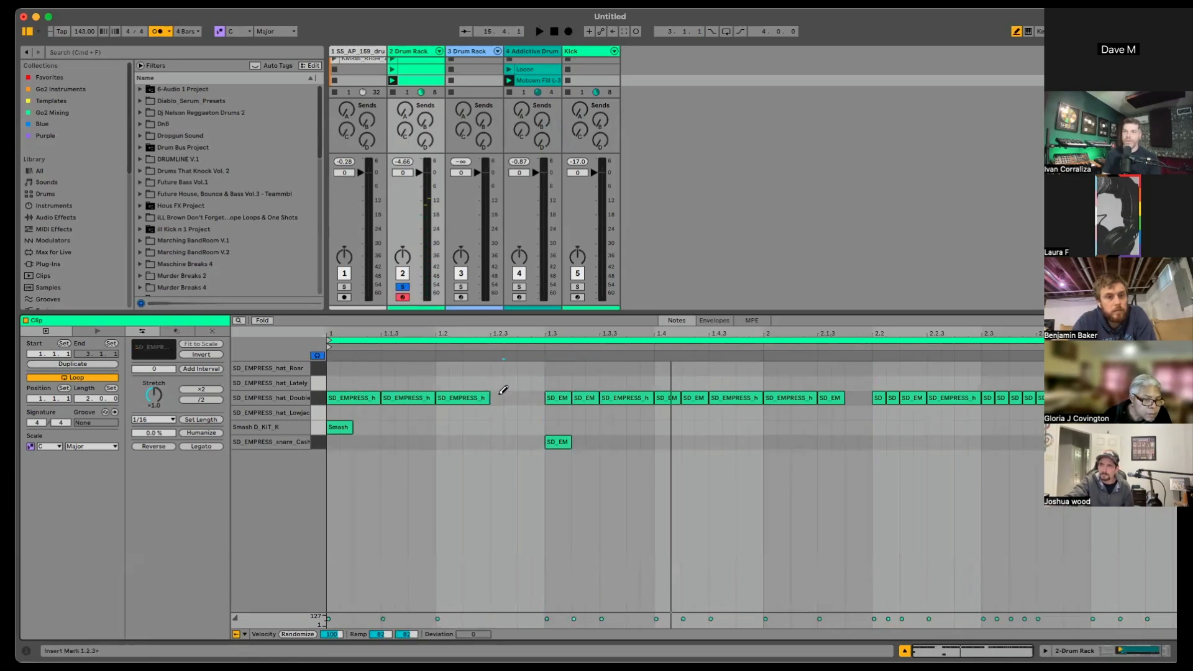
{"action": "left_click_drag", "start_coordinate": [505, 398], "coordinate": [535, 398]}
{"action": "left_click", "coordinate": [489, 397]}
{"action": "left_click", "coordinate": [496, 398]}
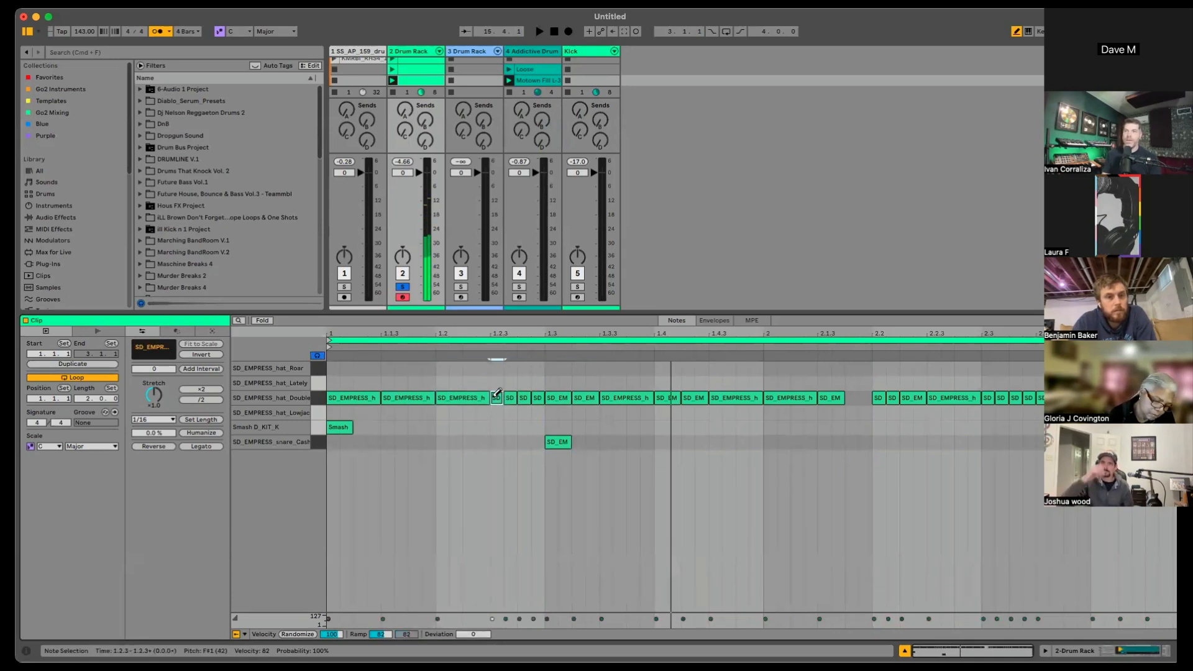
Step: Play the pattern and select the hat_Double pad in the Drum Rack to show its sample
{"action": "key", "text": "space"}
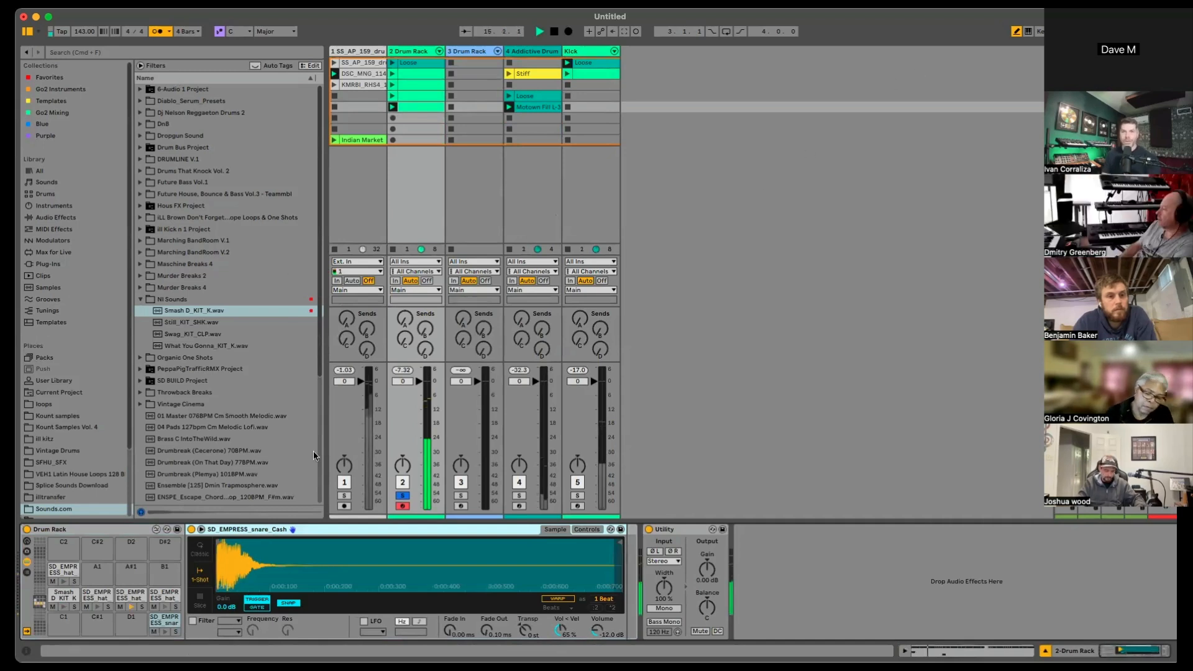
{"action": "left_click", "coordinate": [128, 606]}
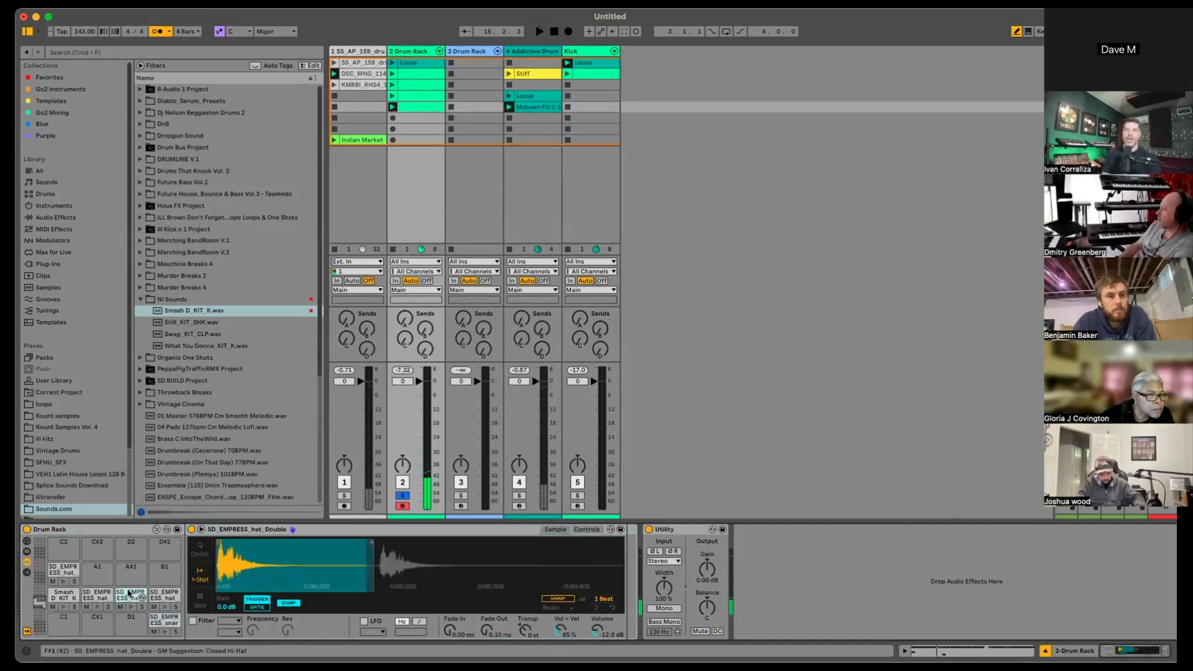
Step: Extract the SD_EMPRESS hat Double chain from the 2 Drum Rack track into its own track and fold the rack's chains
{"action": "left_click", "coordinate": [439, 51]}
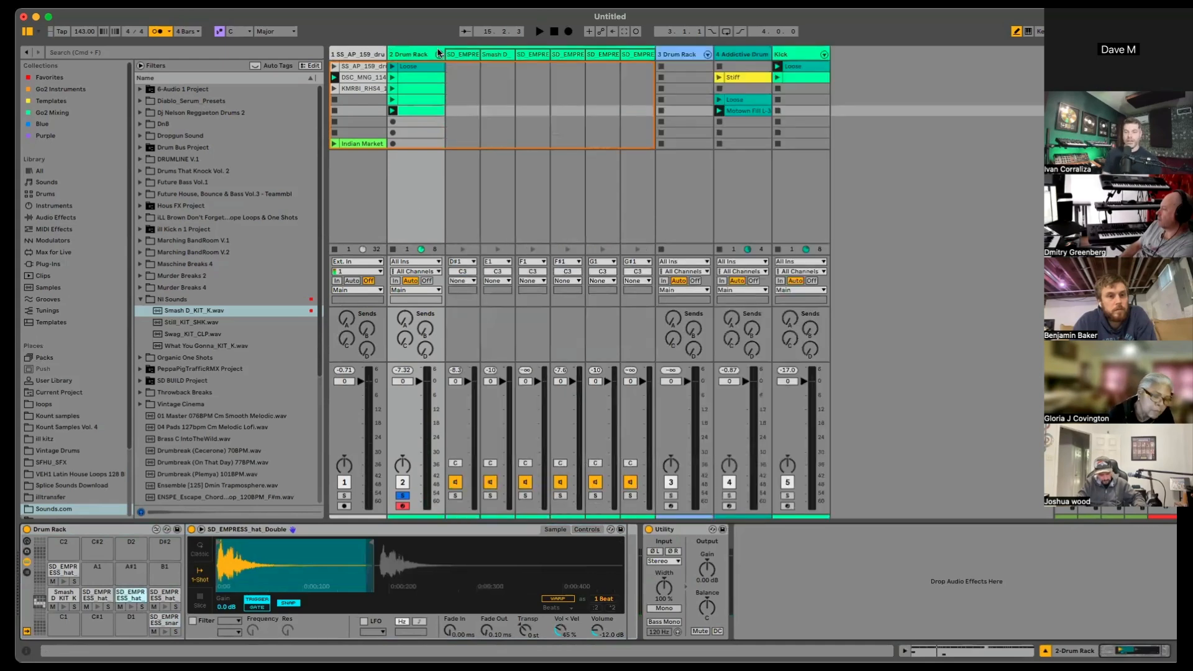
{"action": "left_click", "coordinate": [567, 55]}
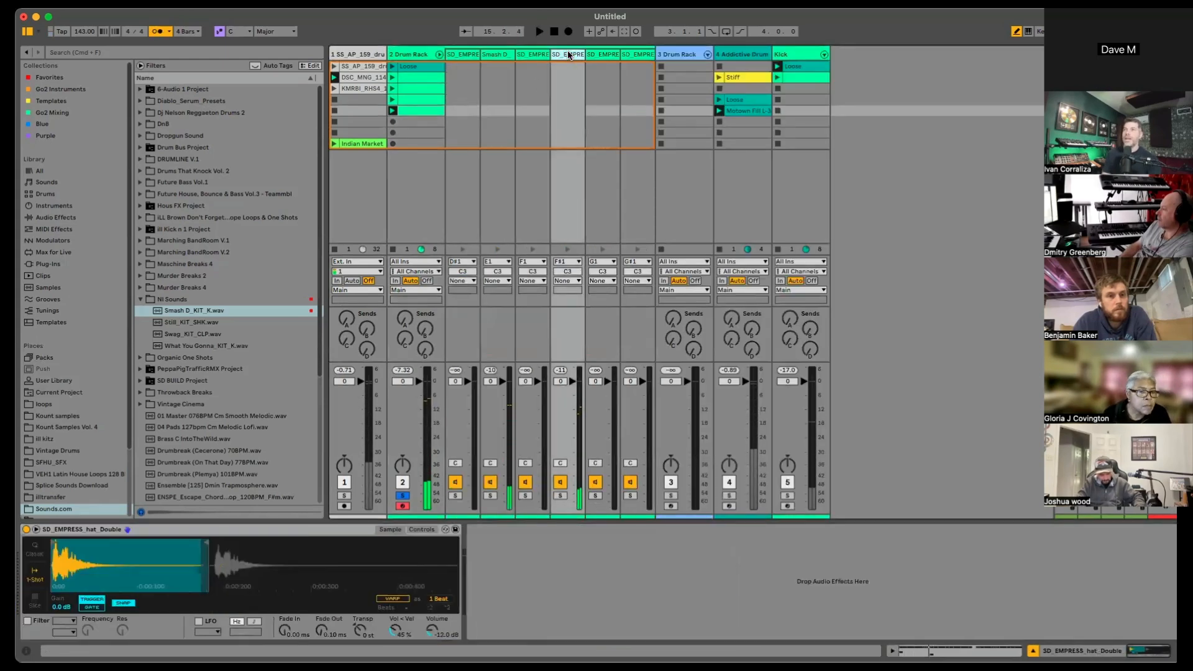
{"action": "right_click", "coordinate": [568, 54]}
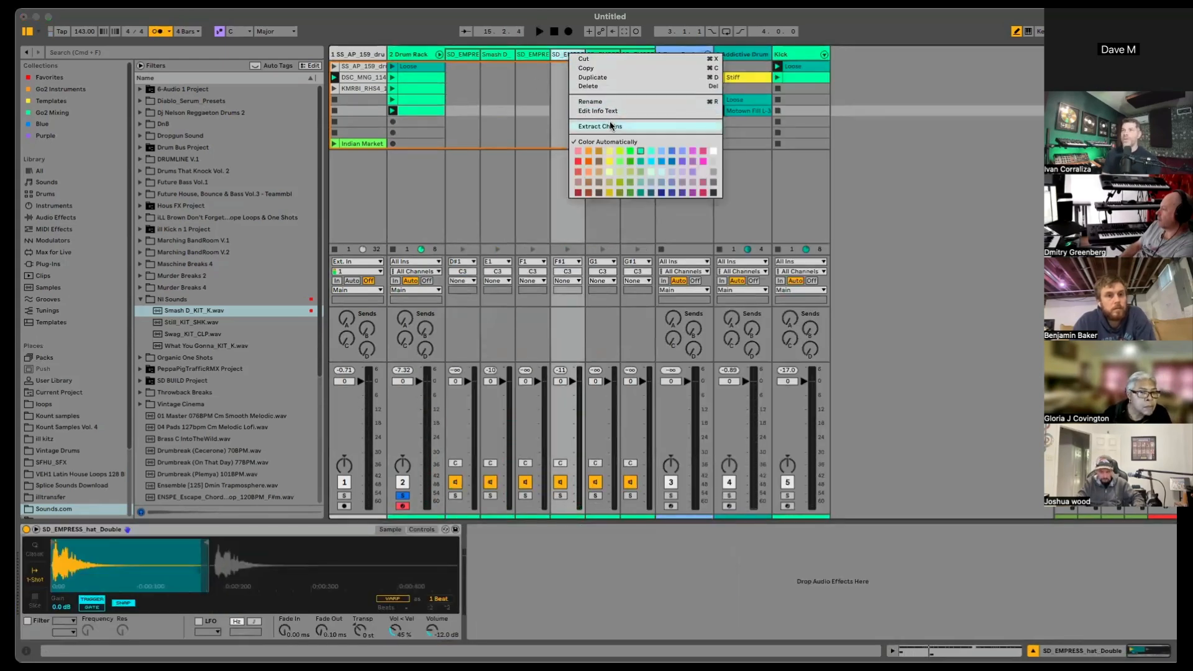
{"action": "left_click", "coordinate": [610, 126]}
{"action": "left_click", "coordinate": [439, 54]}
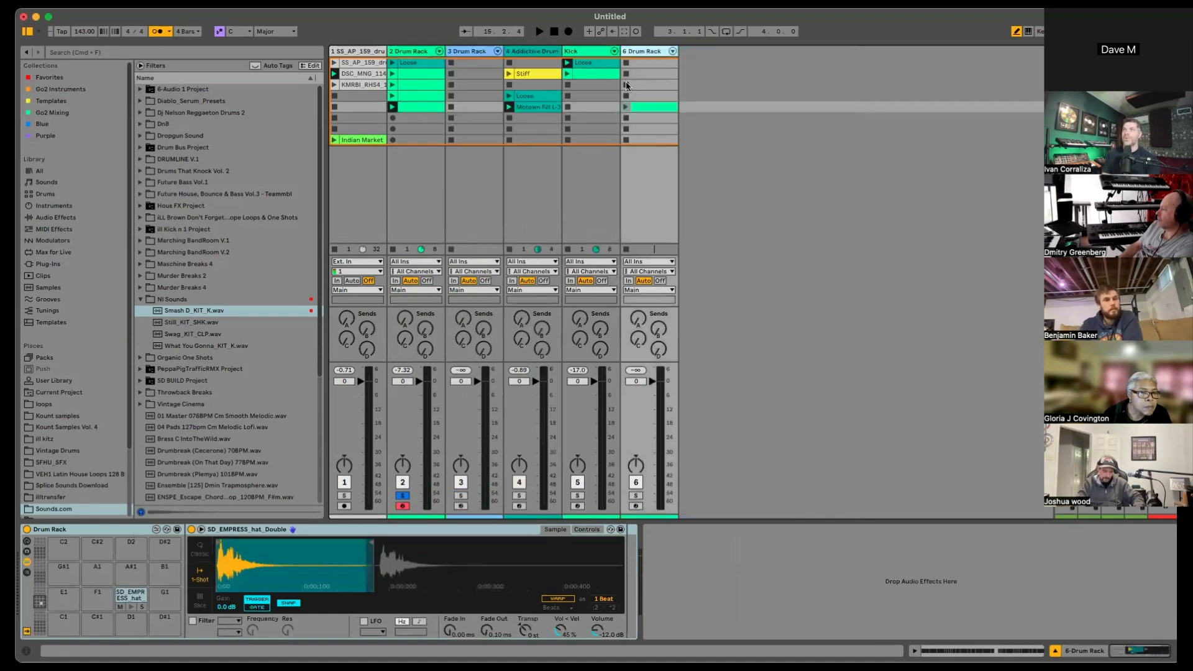
Step: Launch the clip on the extracted 6 Drum Rack track and solo that track to audition it
{"action": "left_click", "coordinate": [626, 107]}
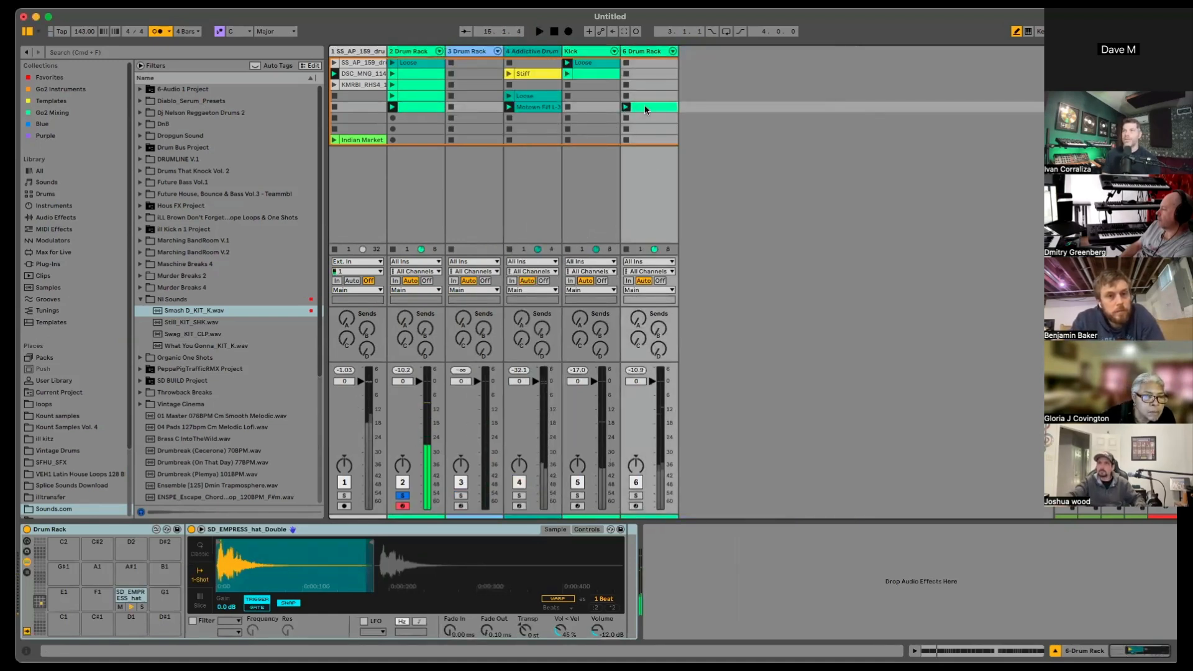
{"action": "left_click", "coordinate": [636, 495]}
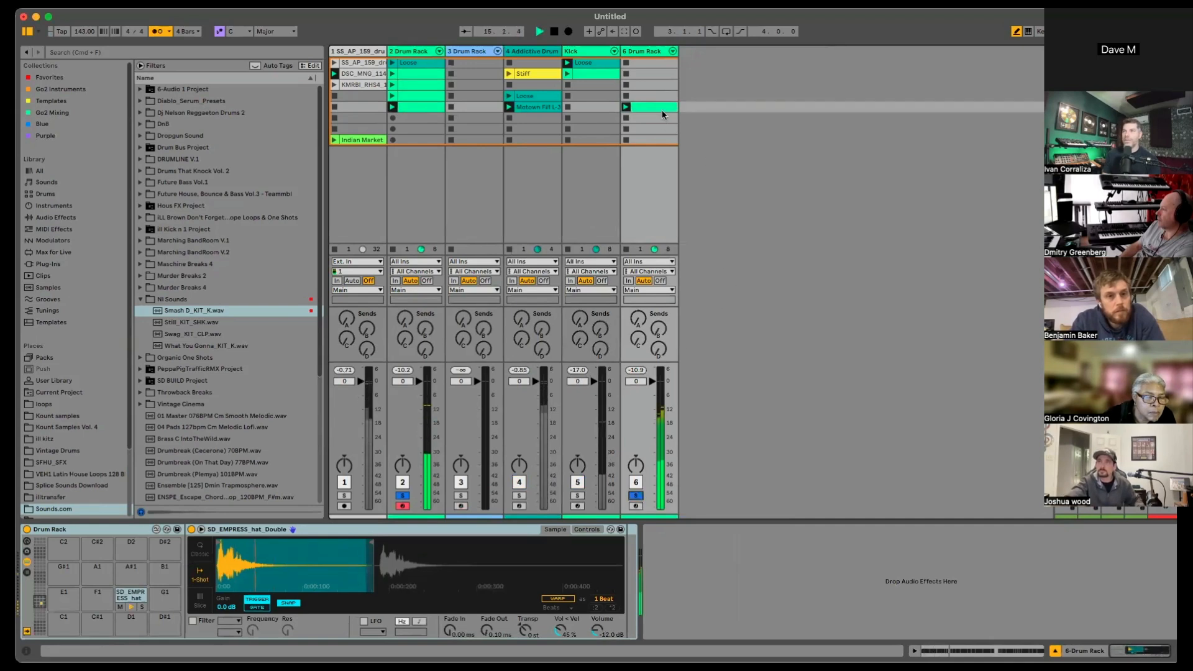
{"action": "key", "text": "space"}
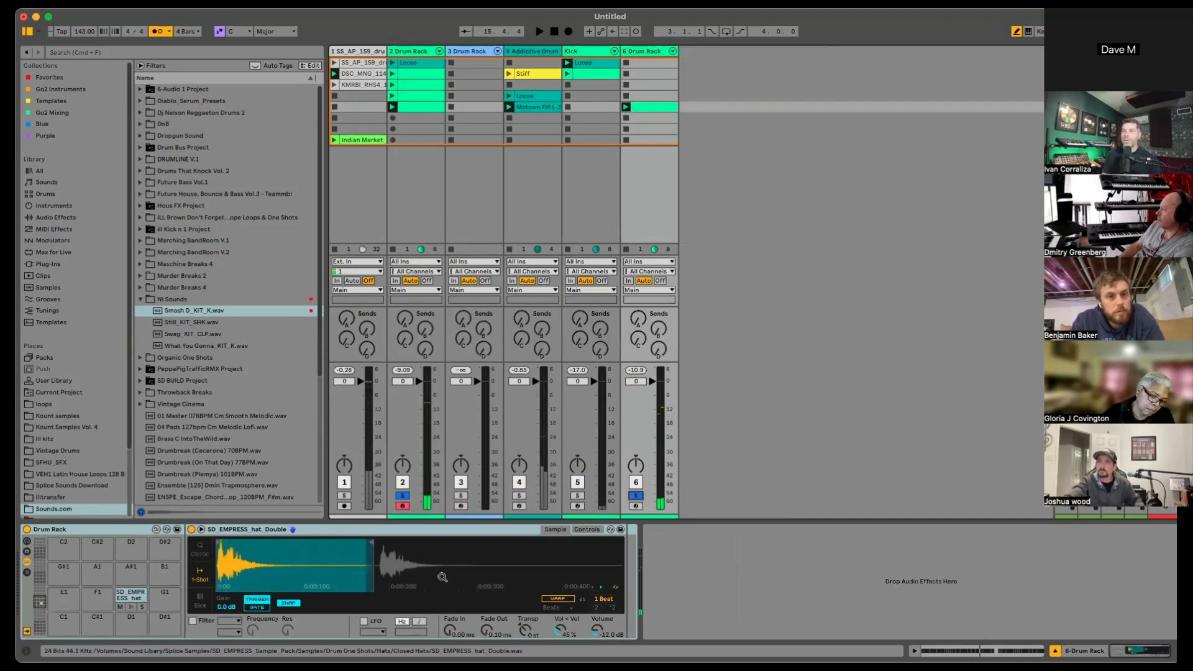
{"action": "right_click", "coordinate": [525, 628]}
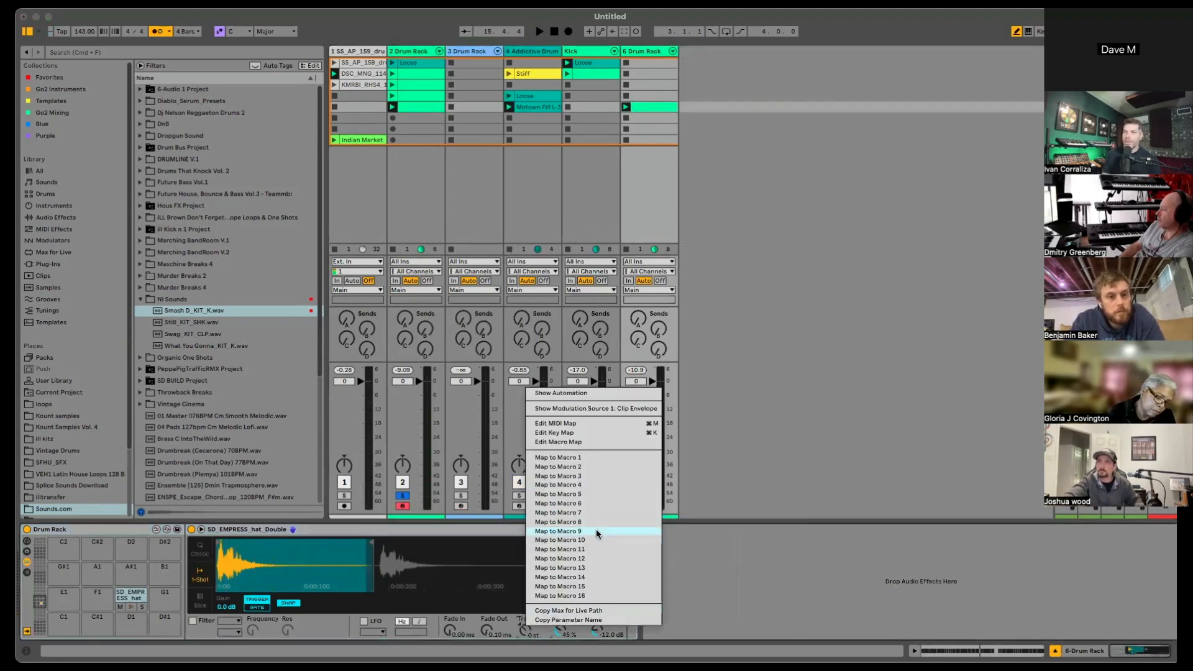
{"action": "left_click", "coordinate": [522, 629]}
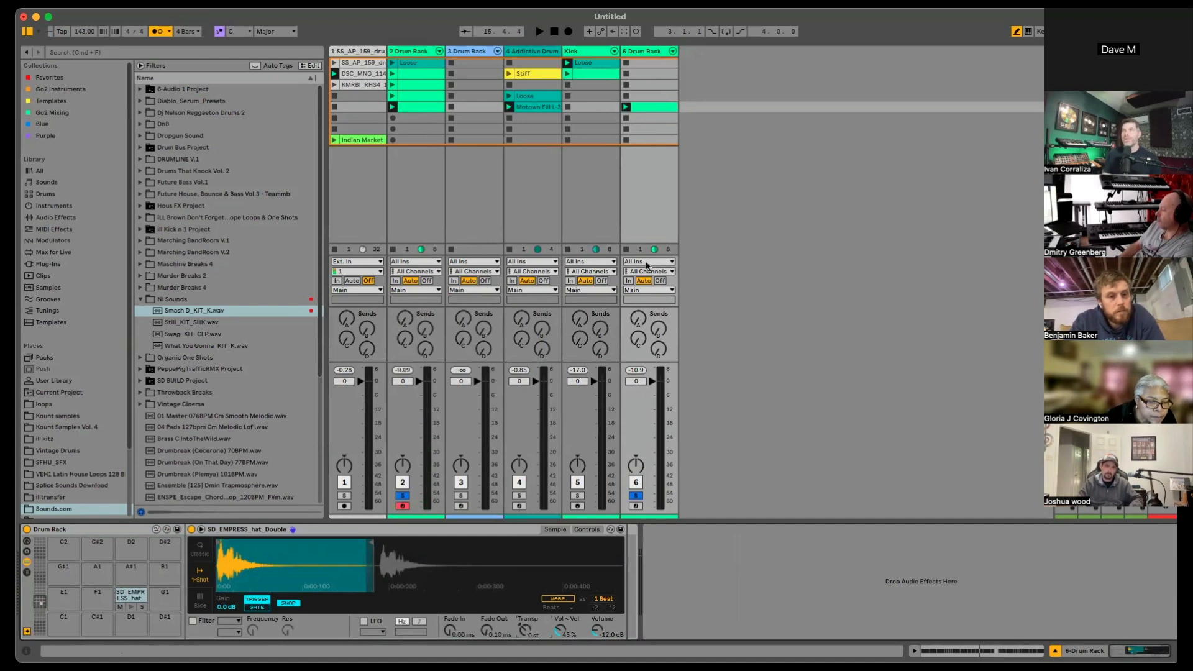
{"action": "left_click", "coordinate": [641, 51]}
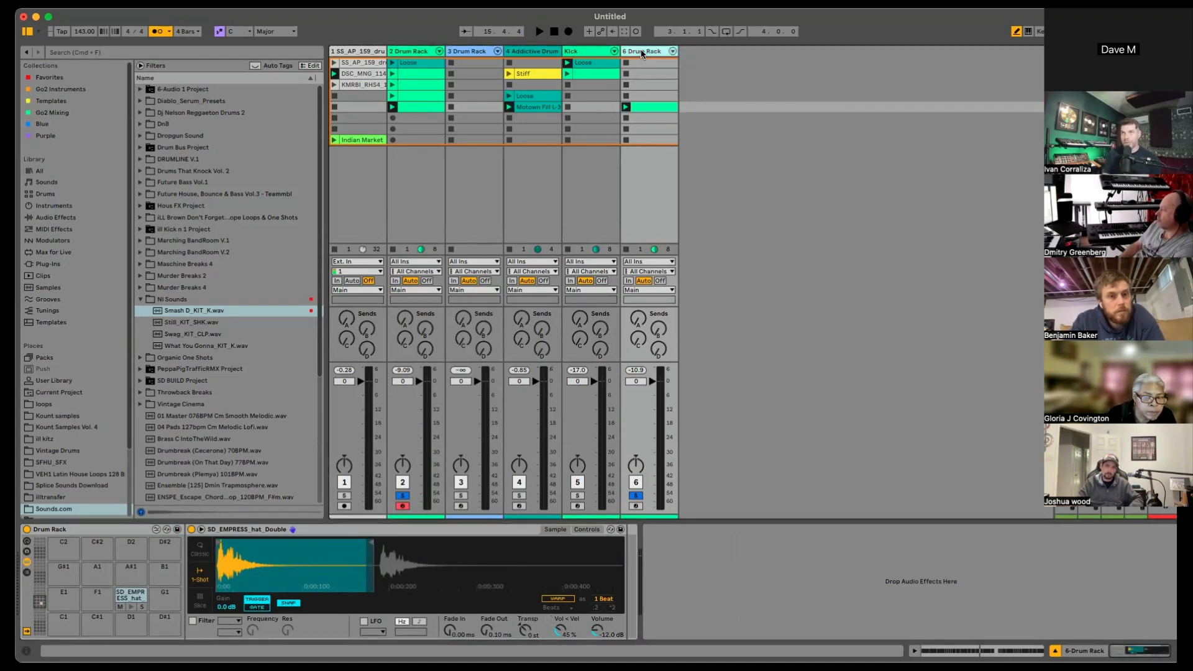
{"action": "key", "text": "Delete"}
{"action": "key", "text": "super+z"}
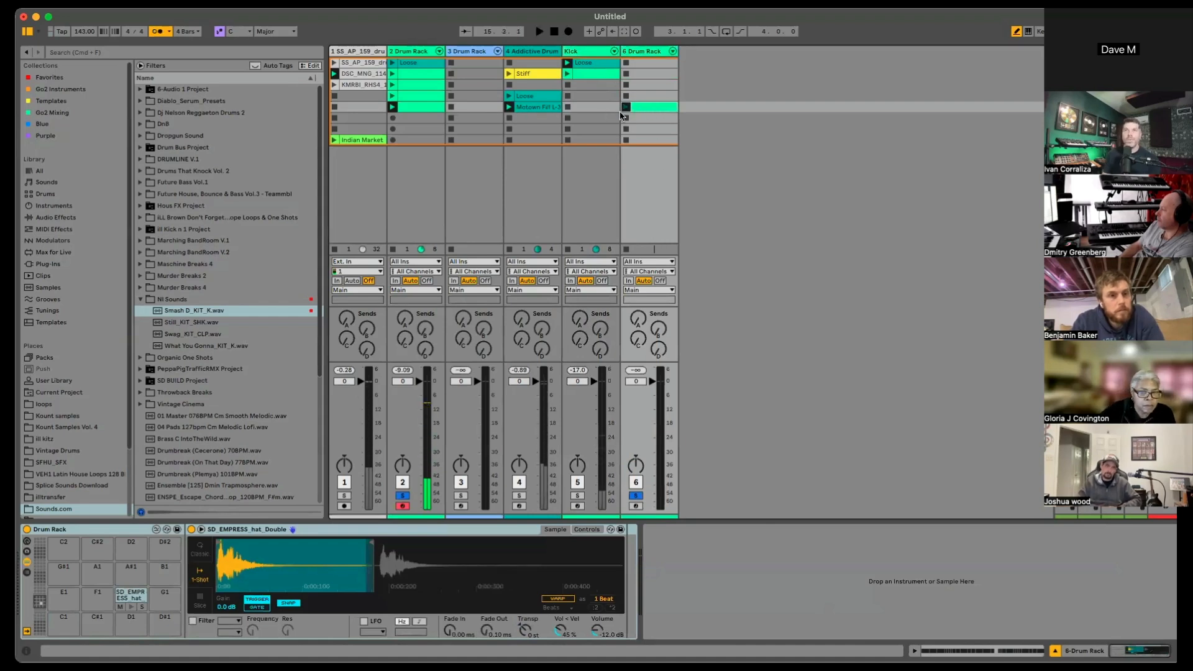
Step: Set the global launch quantization to 1 Bar
{"action": "left_click", "coordinate": [187, 31]}
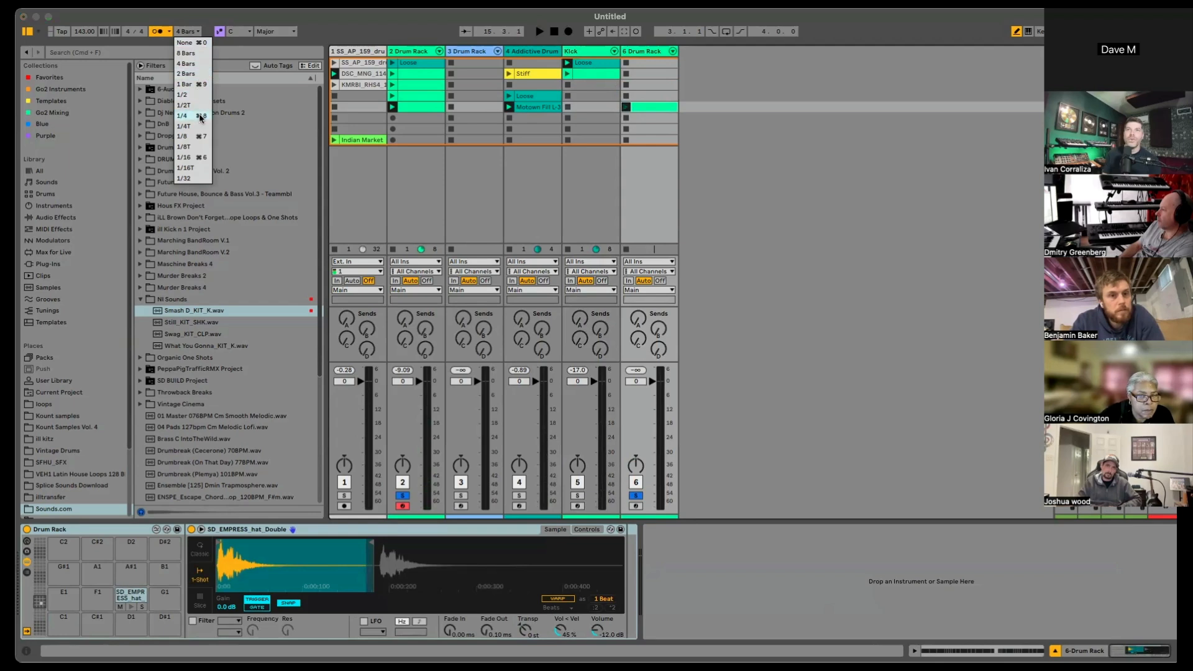
{"action": "left_click", "coordinate": [202, 85]}
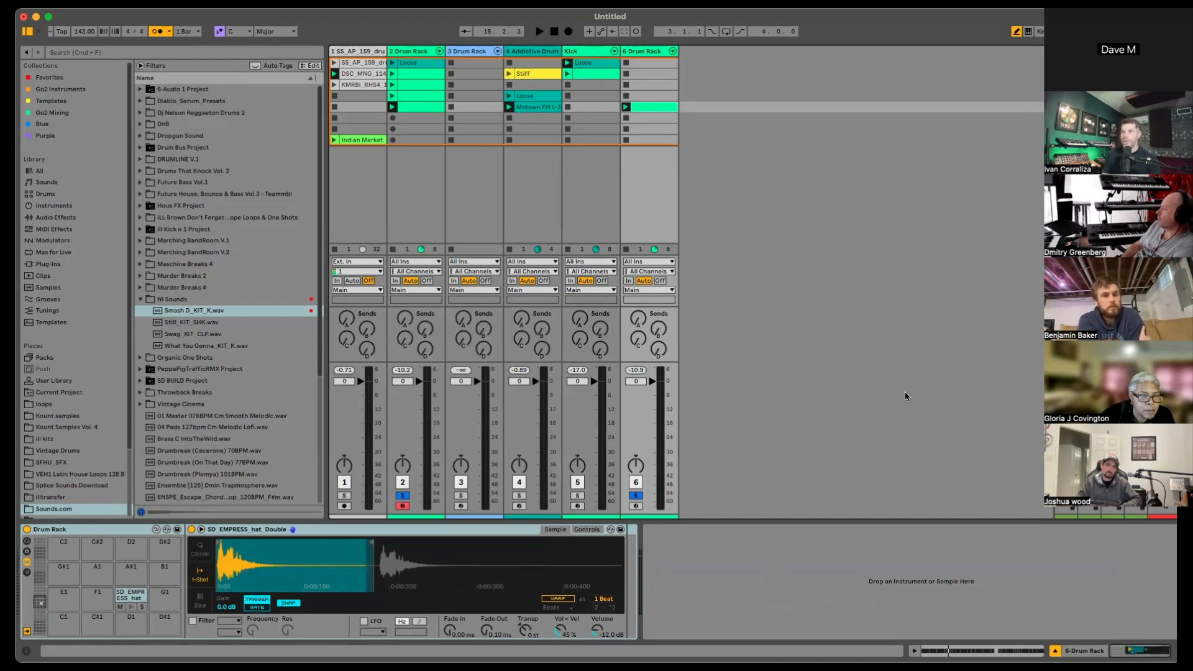
Step: Draw Transpose modulation in the extracted hat's clip, with steps rising to about +7 st before 1.3 and falling to about -9 st from 2.3
{"action": "right_click", "coordinate": [526, 632]}
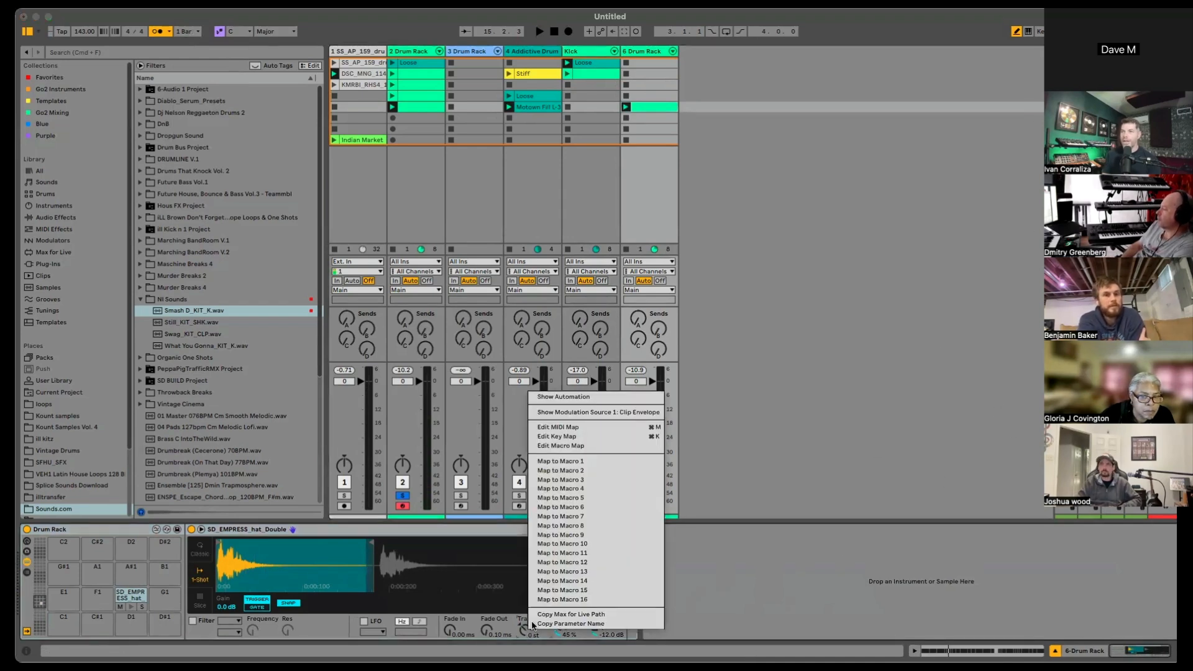
{"action": "left_click", "coordinate": [579, 412]}
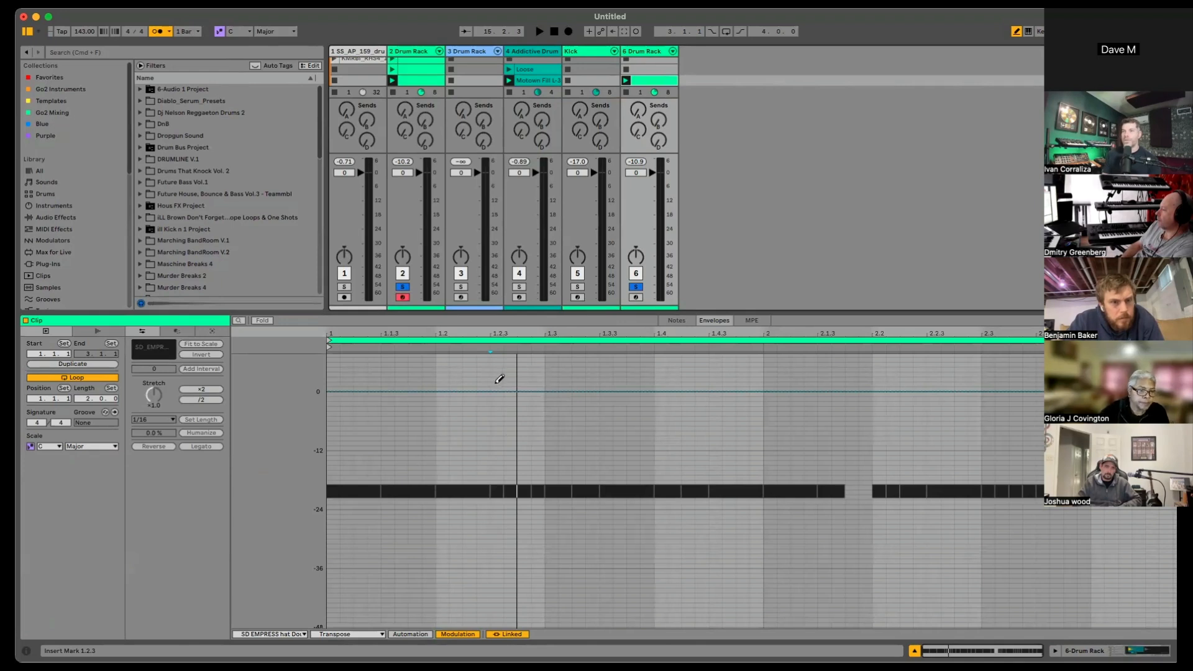
{"action": "left_click_drag", "start_coordinate": [495, 379], "coordinate": [541, 351]}
{"action": "key", "text": "space"}
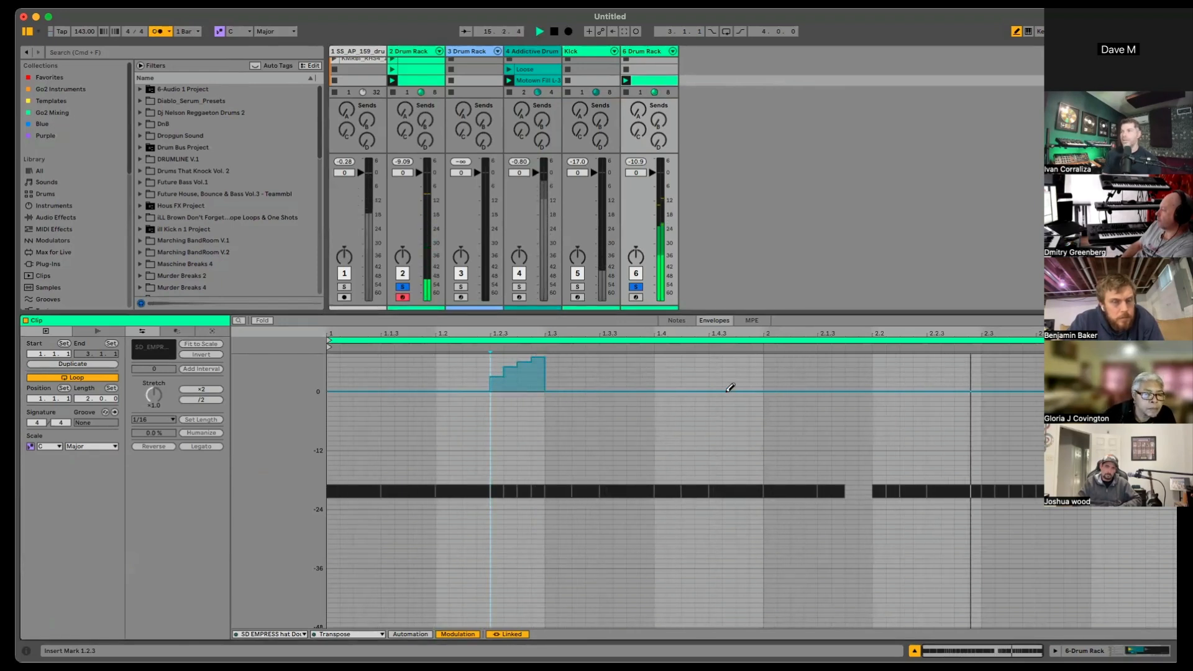
{"action": "key", "text": "space"}
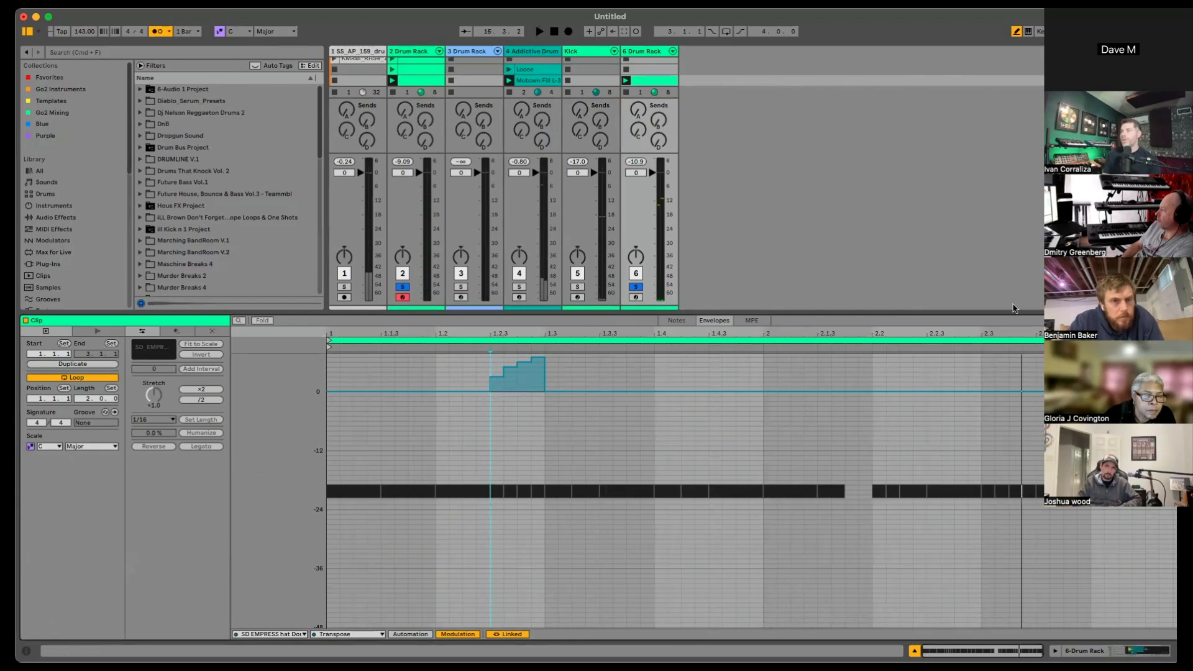
{"action": "left_click_drag", "start_coordinate": [991, 402], "coordinate": [1038, 431]}
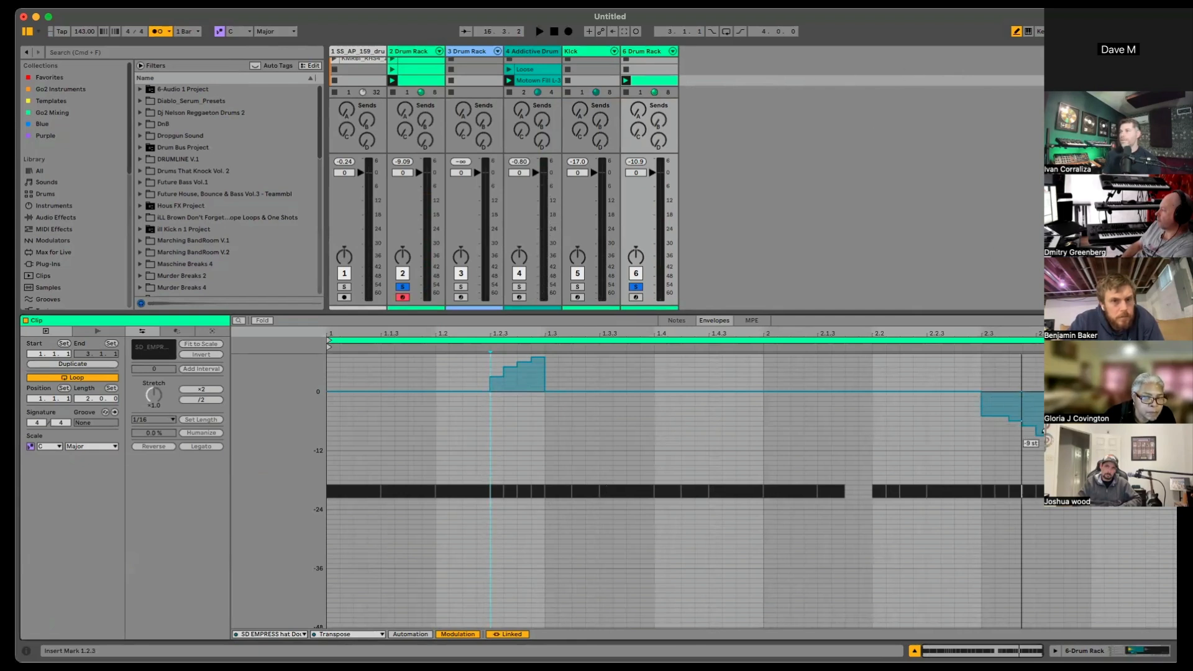
{"action": "key", "text": "space"}
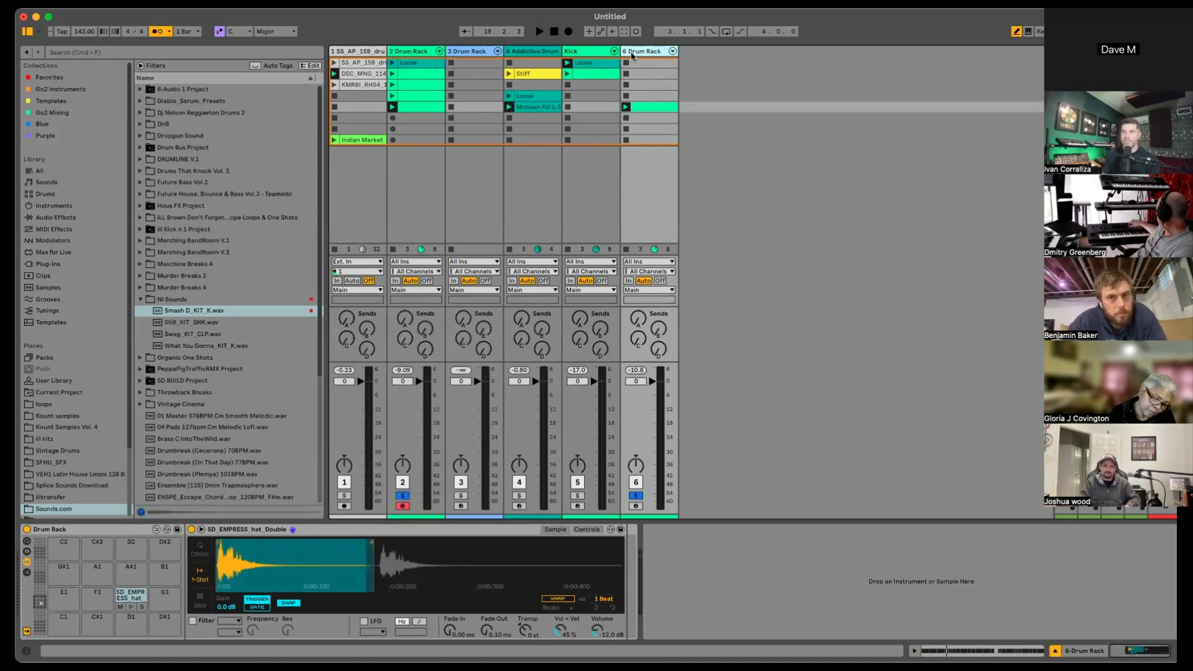
Step: Delete the extracted 6 Drum Rack track and return to the 2 Drum Rack track
{"action": "key", "text": "Delete"}
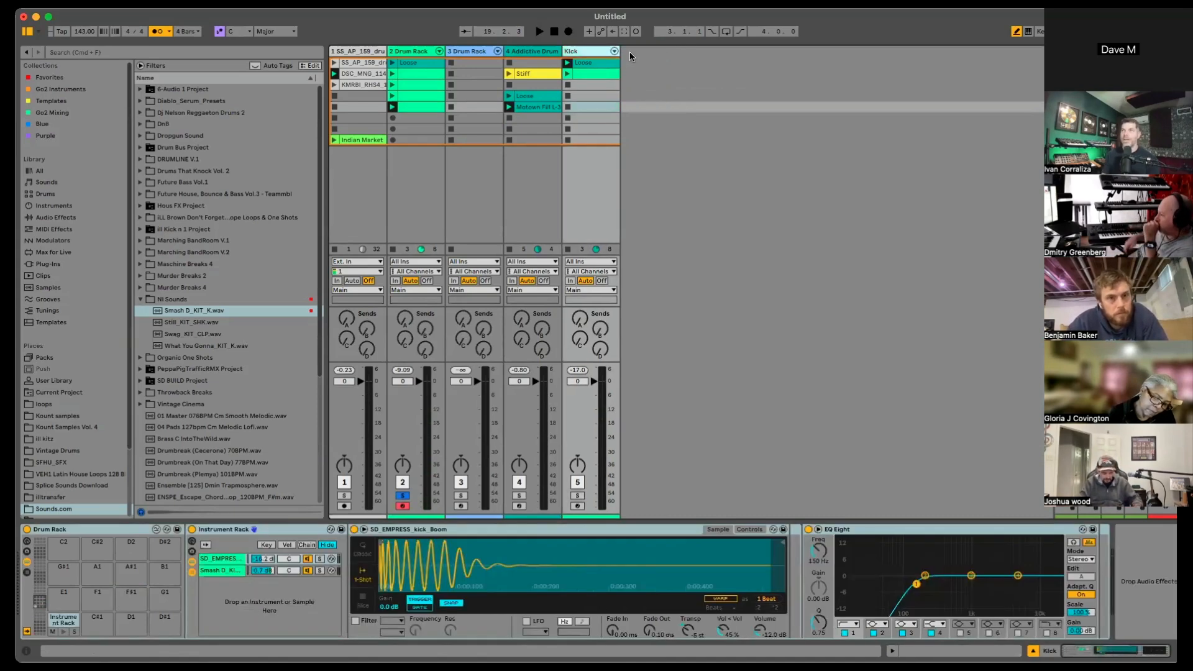
{"action": "left_click", "coordinate": [415, 54]}
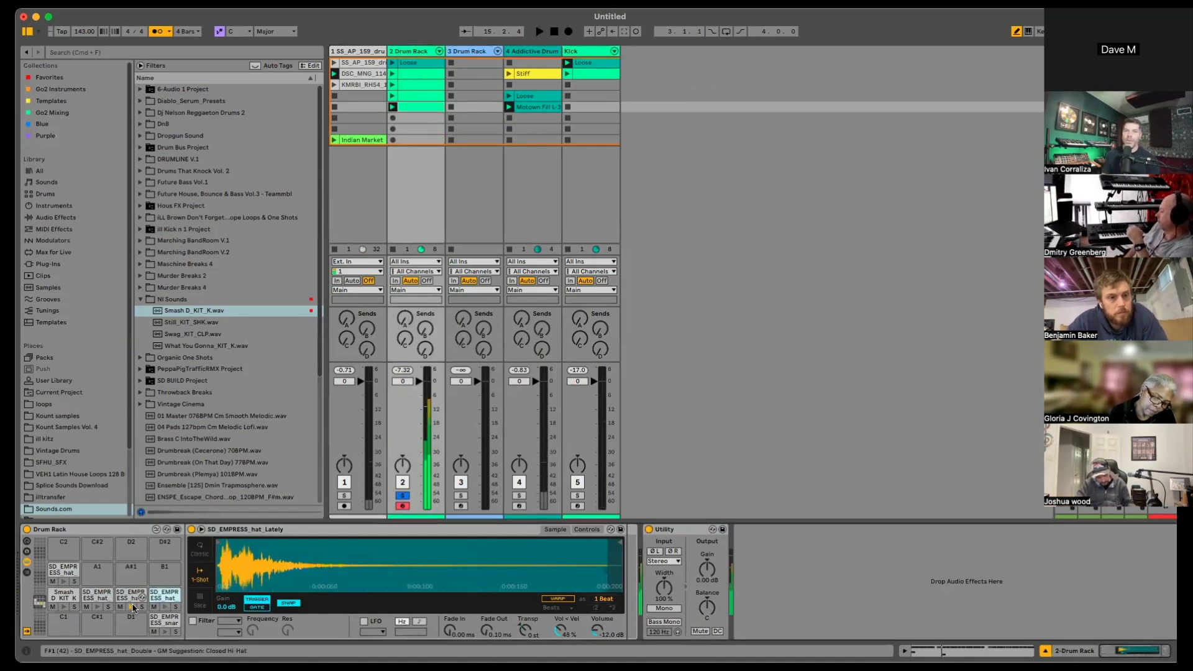
Step: Draw Transpose clip modulation for SD_EMPRESS hat Lately, with steps rising from about +5 to +8 st just before 1.3
{"action": "right_click", "coordinate": [526, 629]}
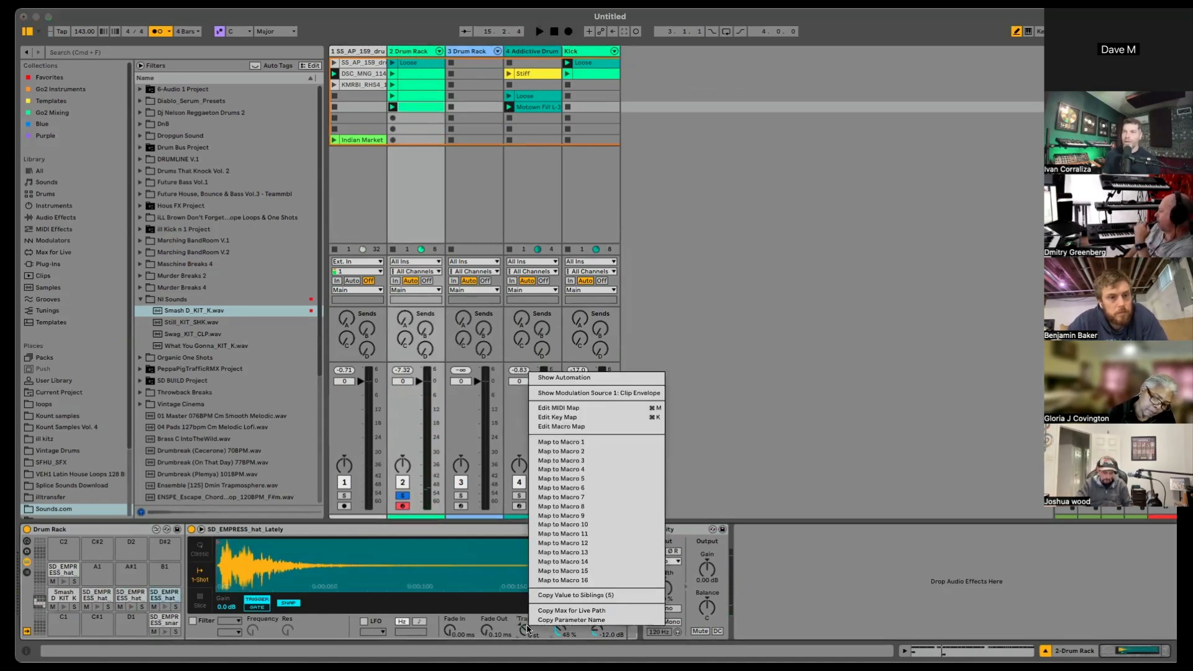
{"action": "left_click", "coordinate": [602, 393]}
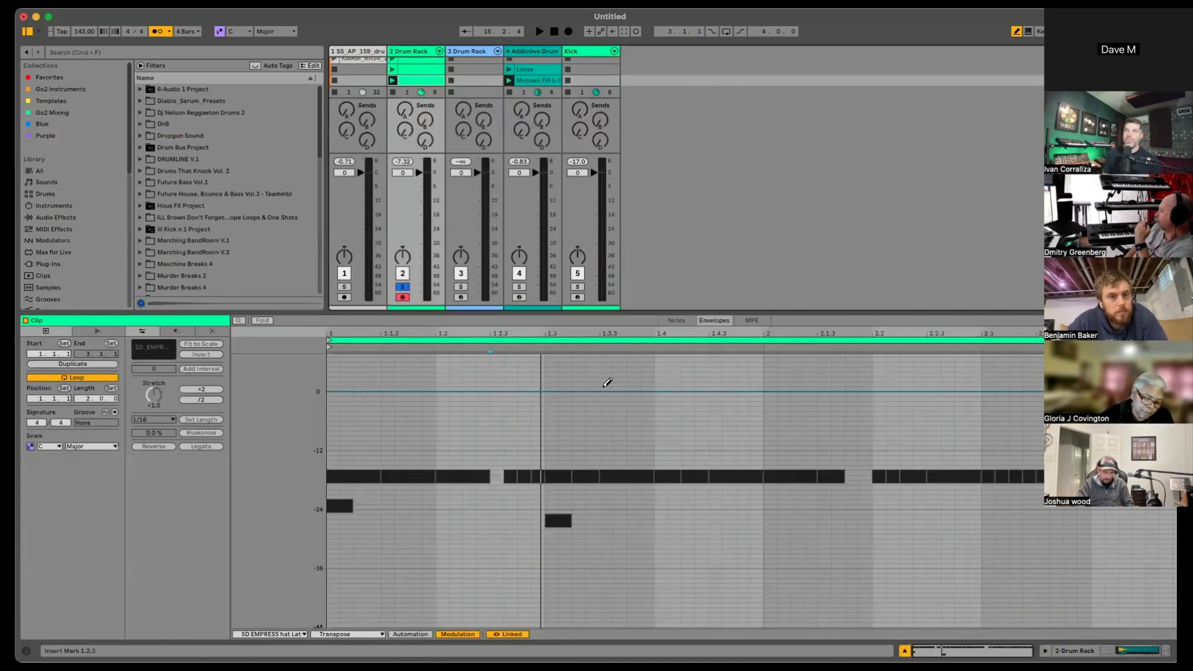
{"action": "left_click", "coordinate": [513, 368]}
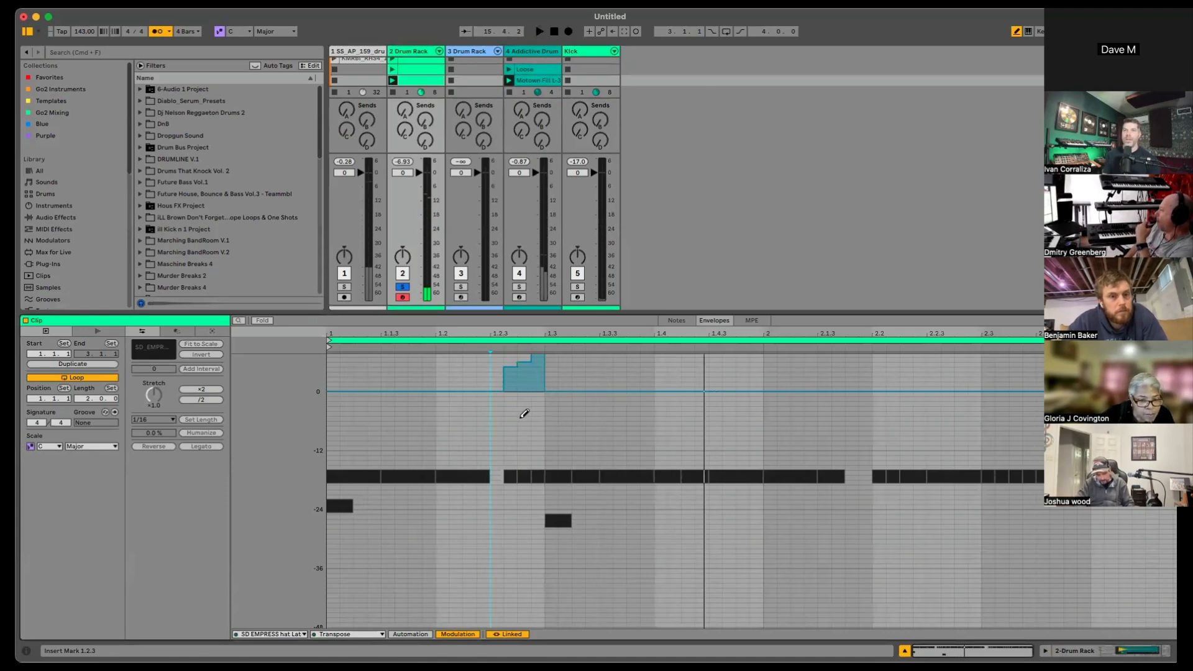
{"action": "key", "text": "shift+Tab"}
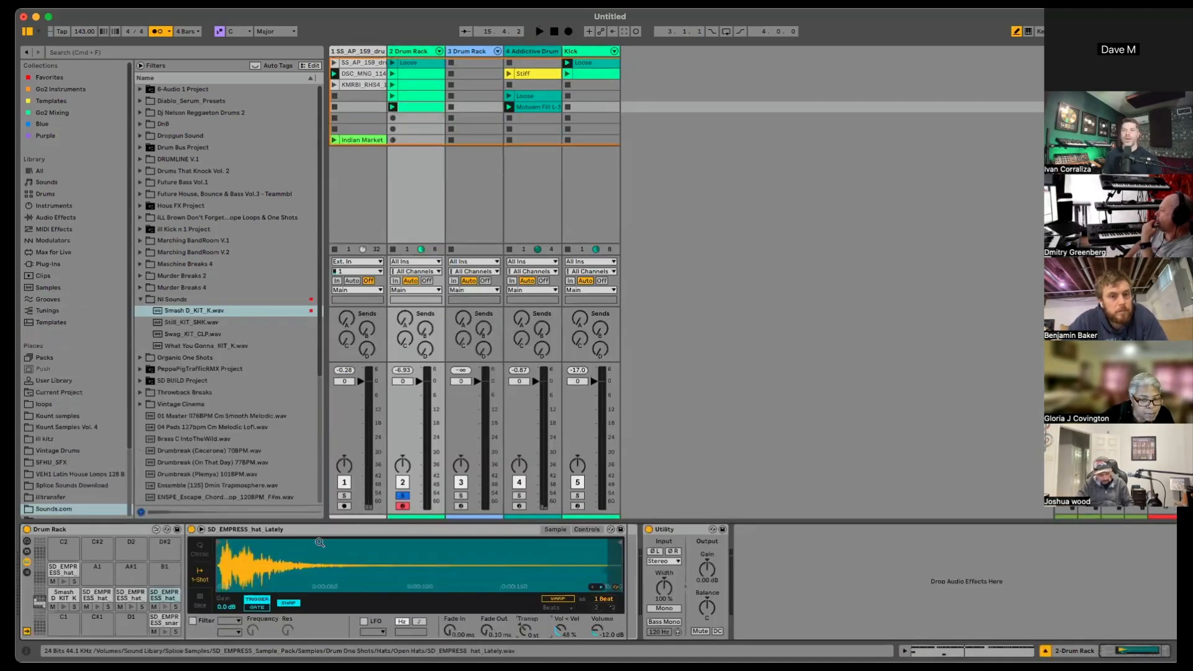
Step: Reopen the Transpose clip envelope of SD_EMPRESS hat Lately, play the loop, and redraw the steps just before 1.3 below zero
{"action": "right_click", "coordinate": [525, 632]}
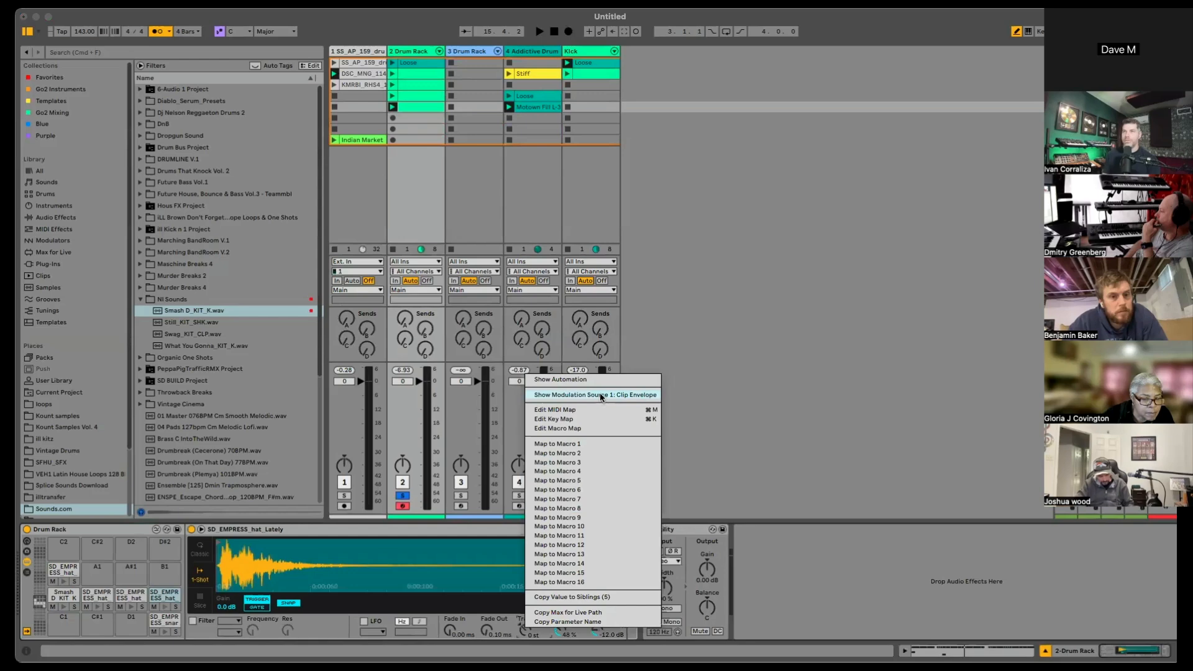
{"action": "left_click", "coordinate": [600, 395]}
{"action": "key", "text": "space"}
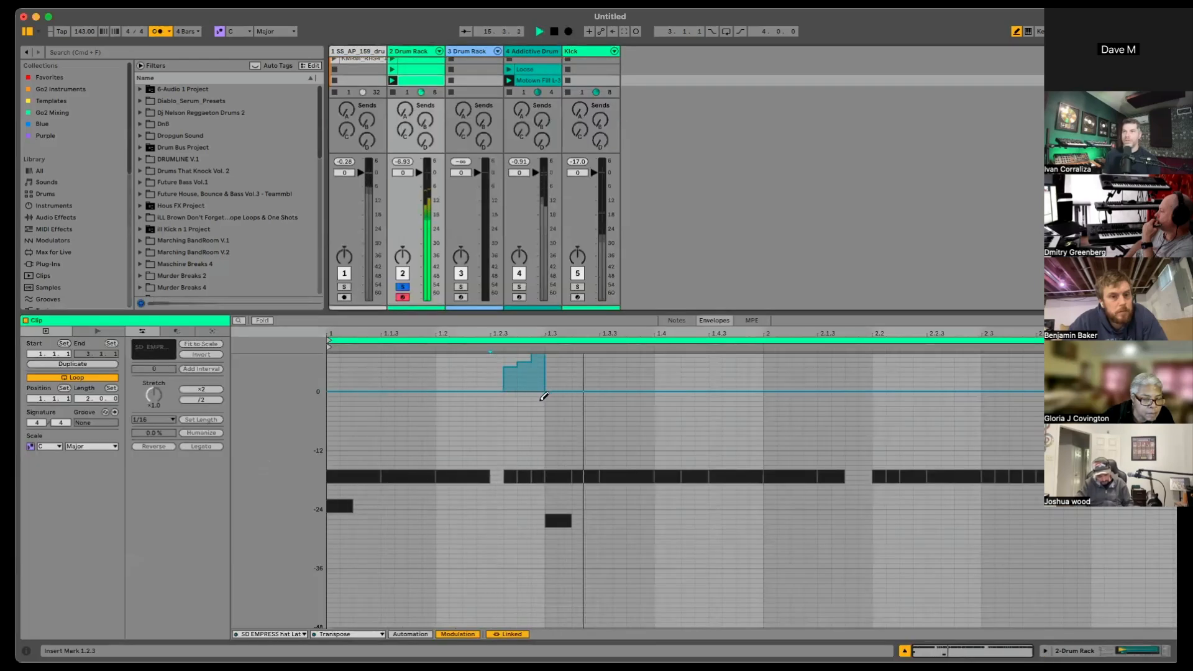
{"action": "left_click_drag", "start_coordinate": [506, 445], "coordinate": [540, 451]}
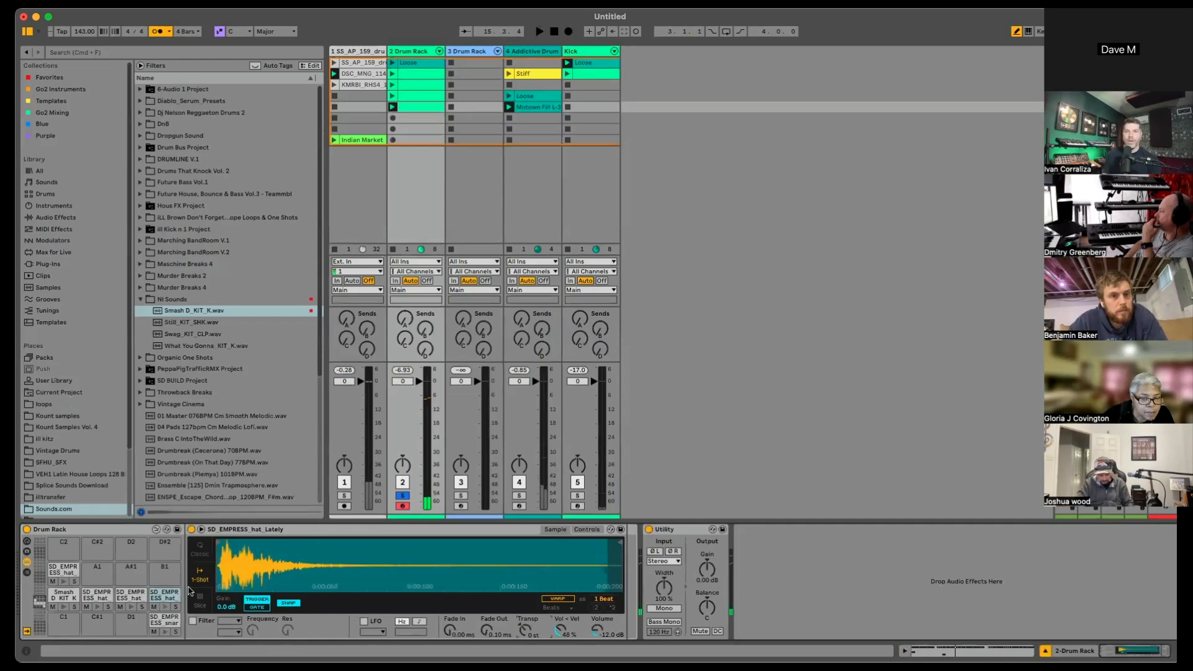
Step: Draw Transpose clip modulation for SD_EMPRESS hat Double, with steps rising from about +5 to +8 st just before 1.3, and play it
{"action": "left_click", "coordinate": [129, 595]}
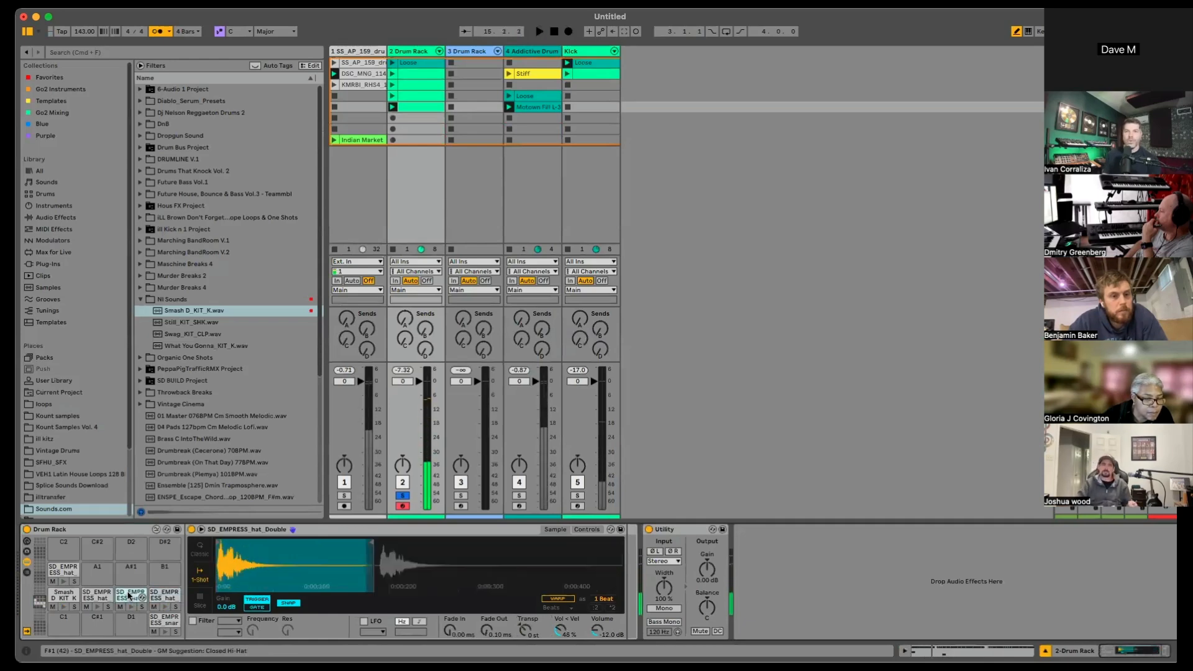
{"action": "right_click", "coordinate": [530, 631]}
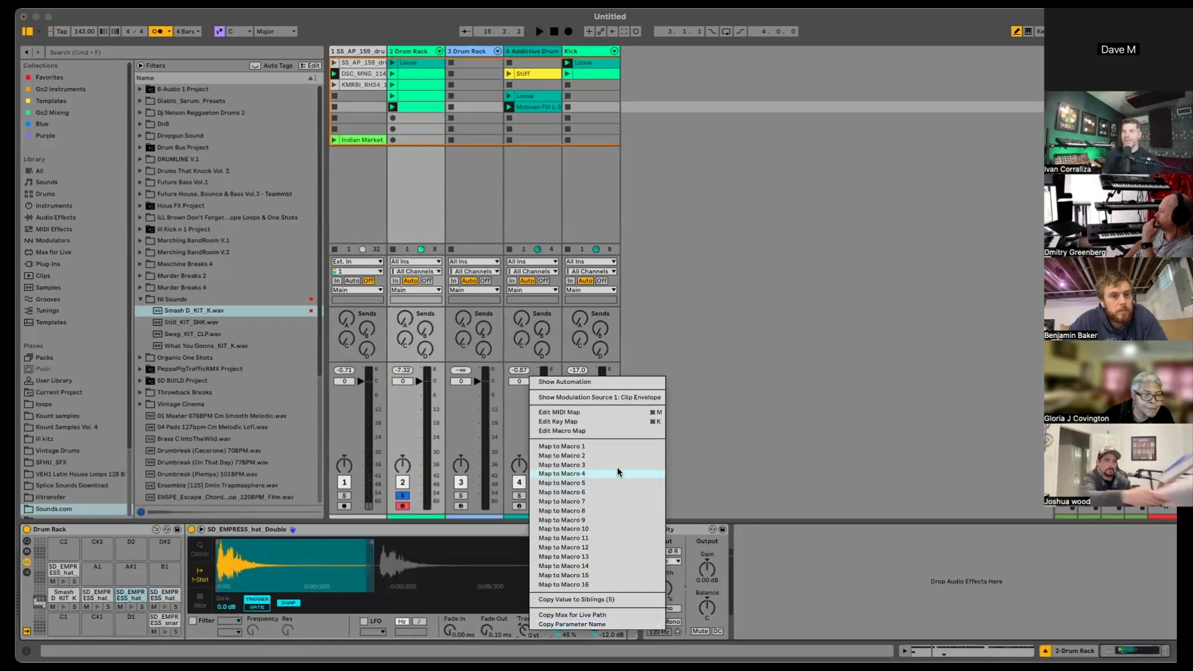
{"action": "left_click", "coordinate": [624, 399]}
{"action": "left_click_drag", "start_coordinate": [513, 374], "coordinate": [543, 349]}
{"action": "key", "text": "space"}
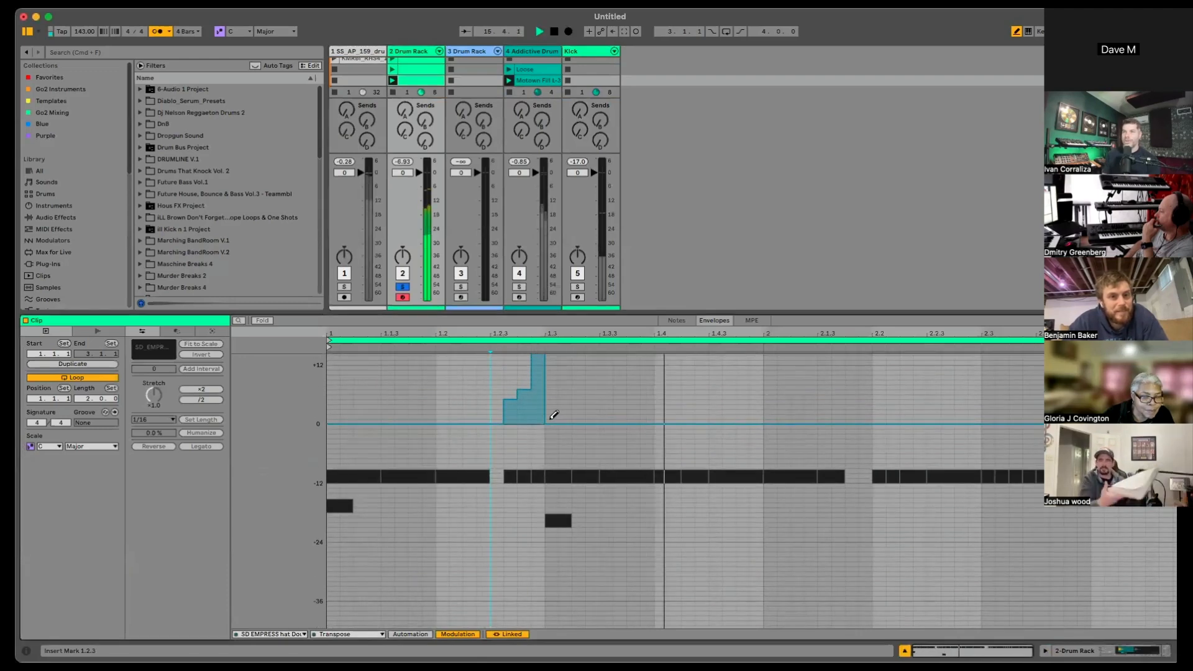
{"action": "left_click", "coordinate": [541, 385]}
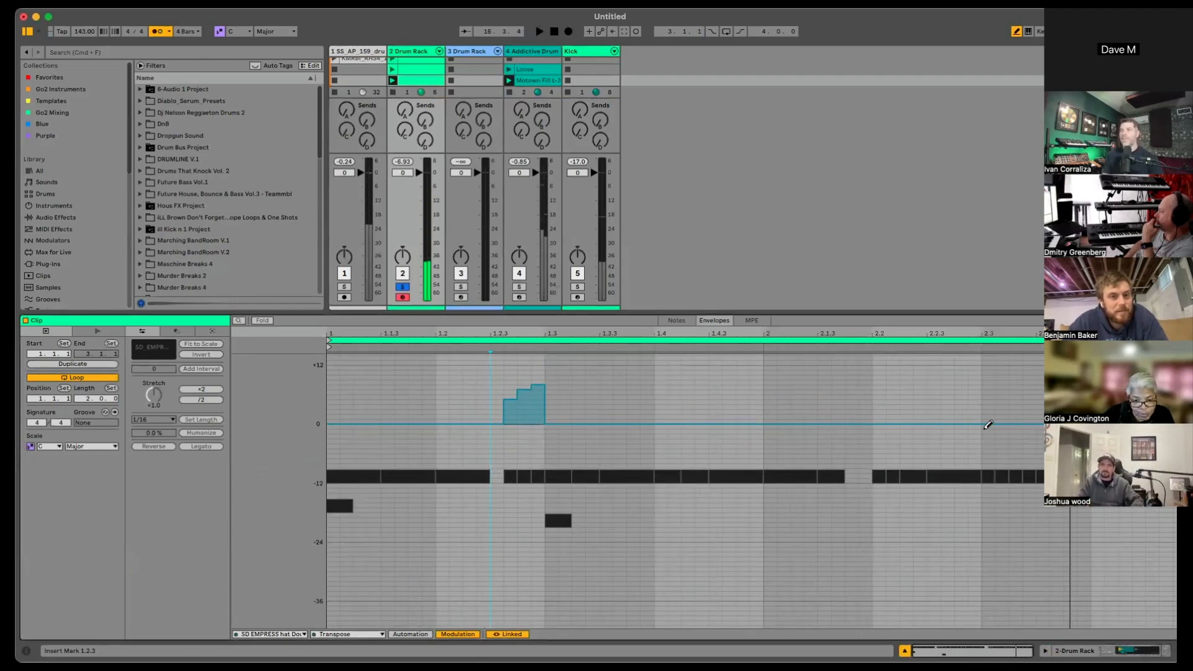
Step: Return to the device chain with playback stopped and unsolo the 2 Drum Rack track
{"action": "key", "text": "shift+Tab"}
{"action": "key", "text": "space"}
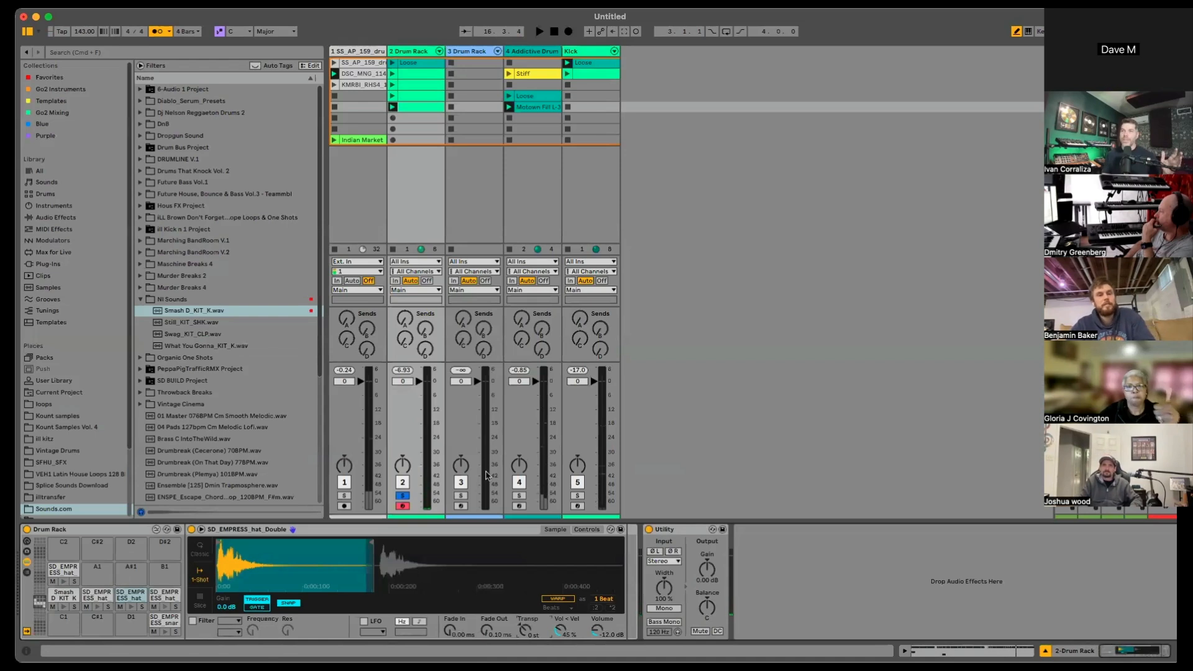
{"action": "left_click", "coordinate": [403, 495]}
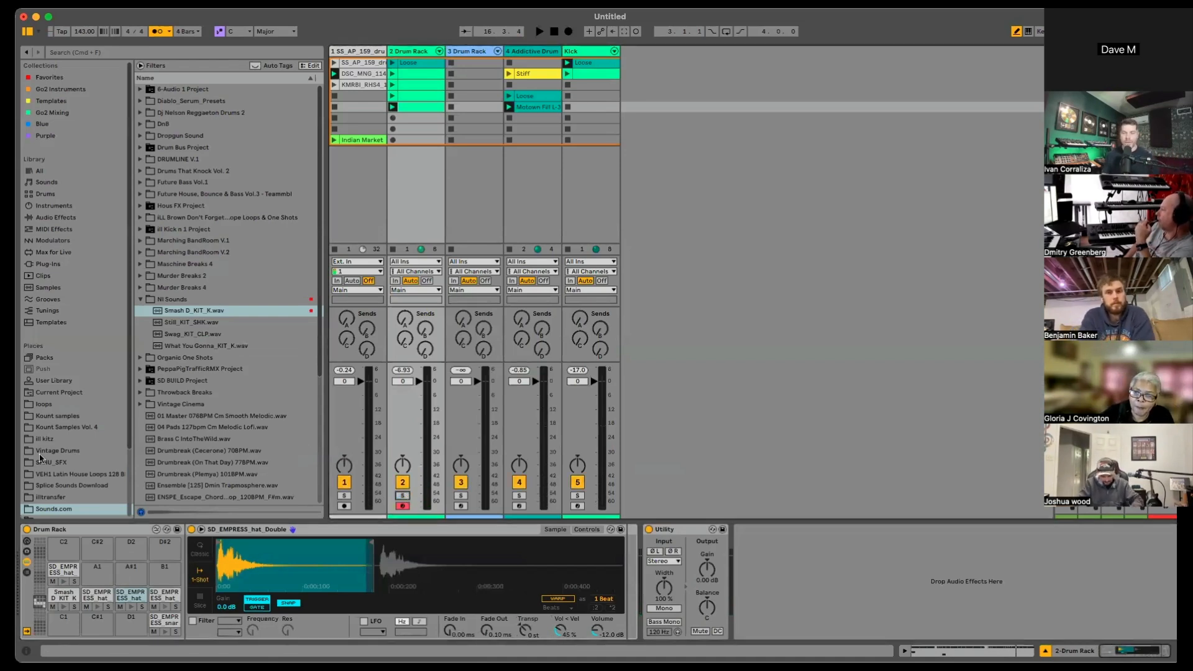
Step: Browse the SD_EMPRESS_Sample_Pack folder, collapse its Snare samples, and open the Hi Hat Loops under Drum Loops
{"action": "scroll", "coordinate": [82, 375], "scroll_direction": "down", "scroll_amount": 3}
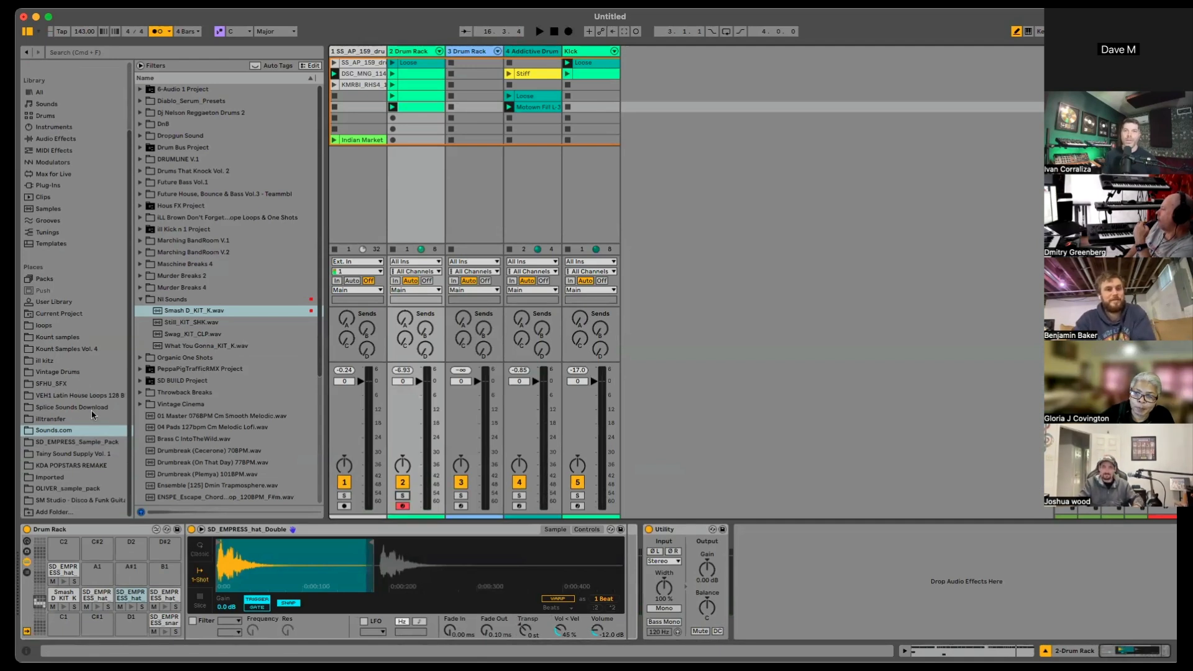
{"action": "left_click", "coordinate": [93, 442]}
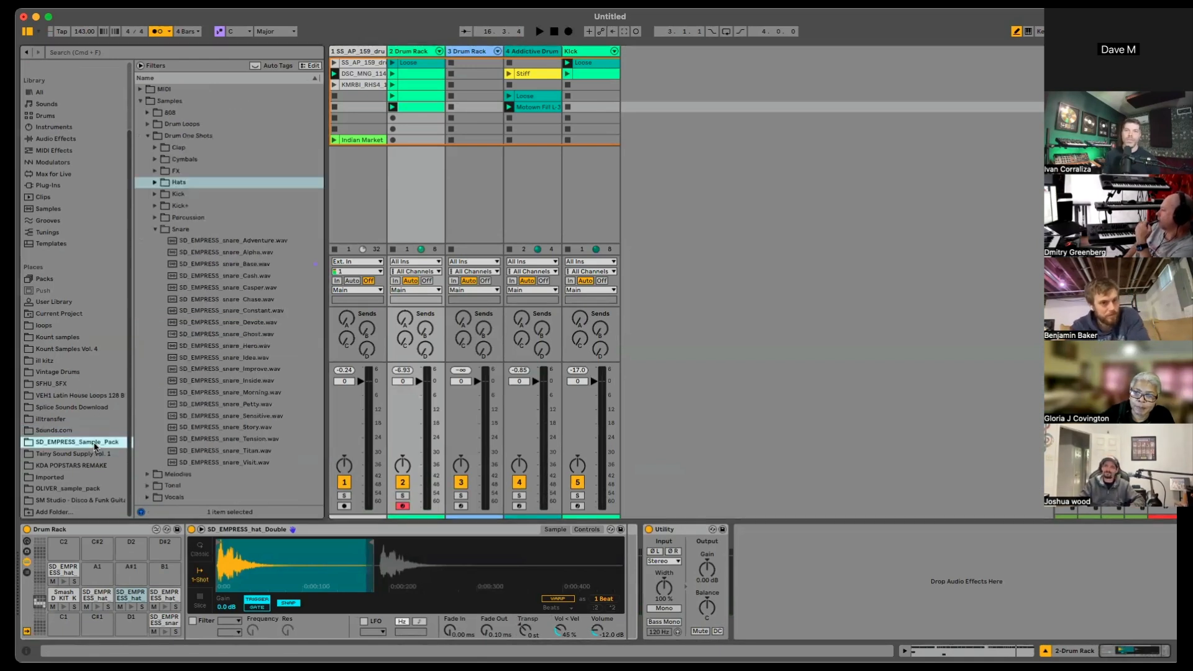
{"action": "left_click", "coordinate": [155, 230]}
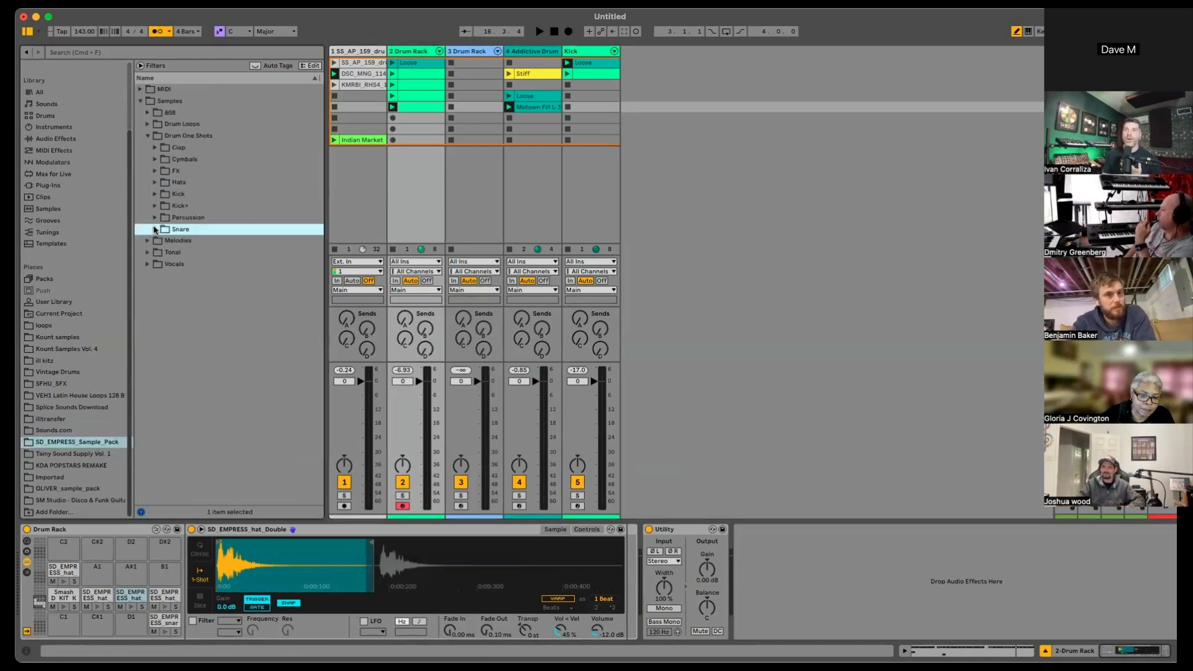
{"action": "left_click", "coordinate": [147, 125]}
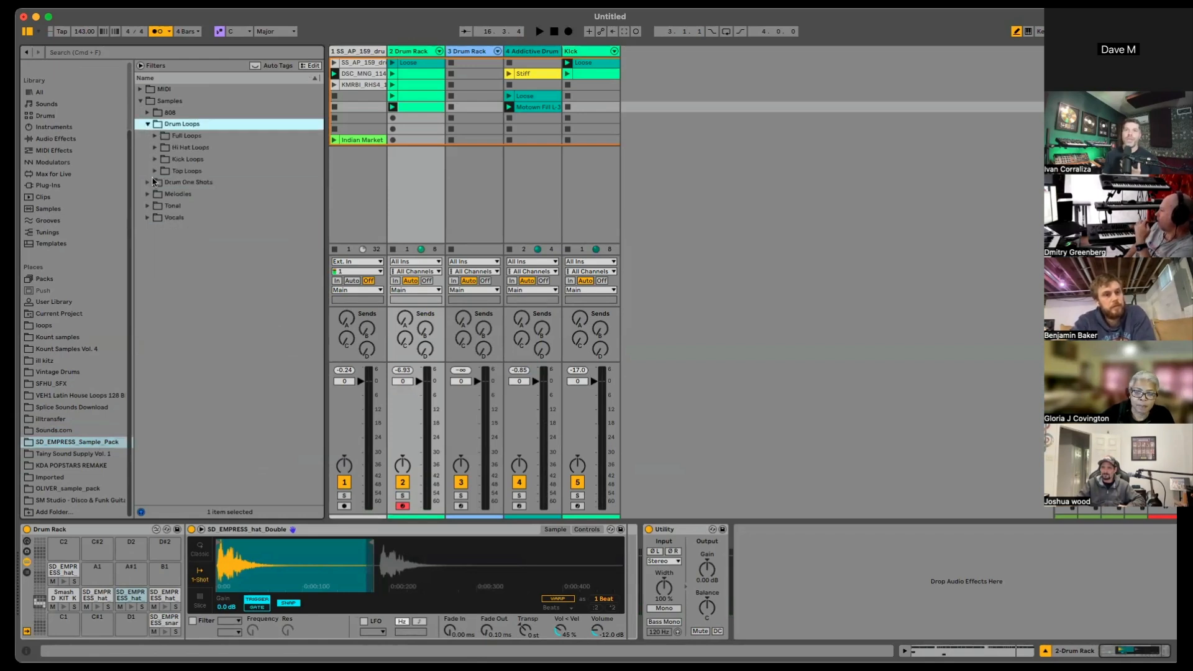
{"action": "left_click", "coordinate": [155, 149]}
Step: Audition the ElGordo_115 and Halley_155 hat loops and place Halley_155 in the first slot of a new audio track
{"action": "left_click", "coordinate": [230, 310]}
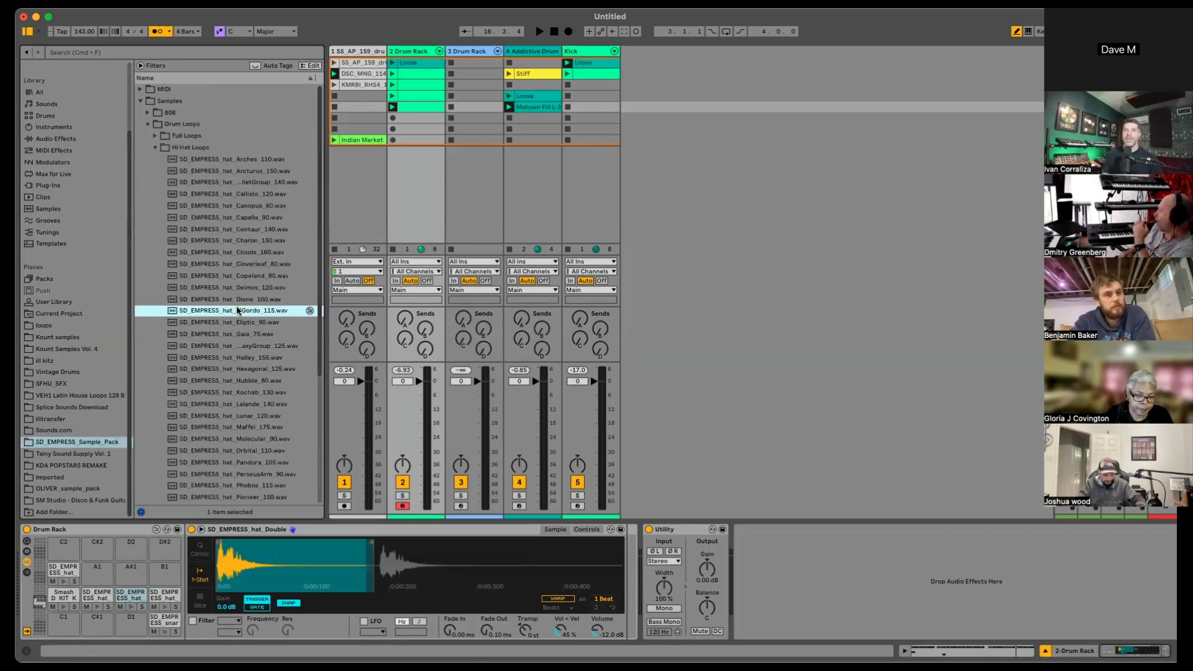
{"action": "left_click", "coordinate": [249, 357]}
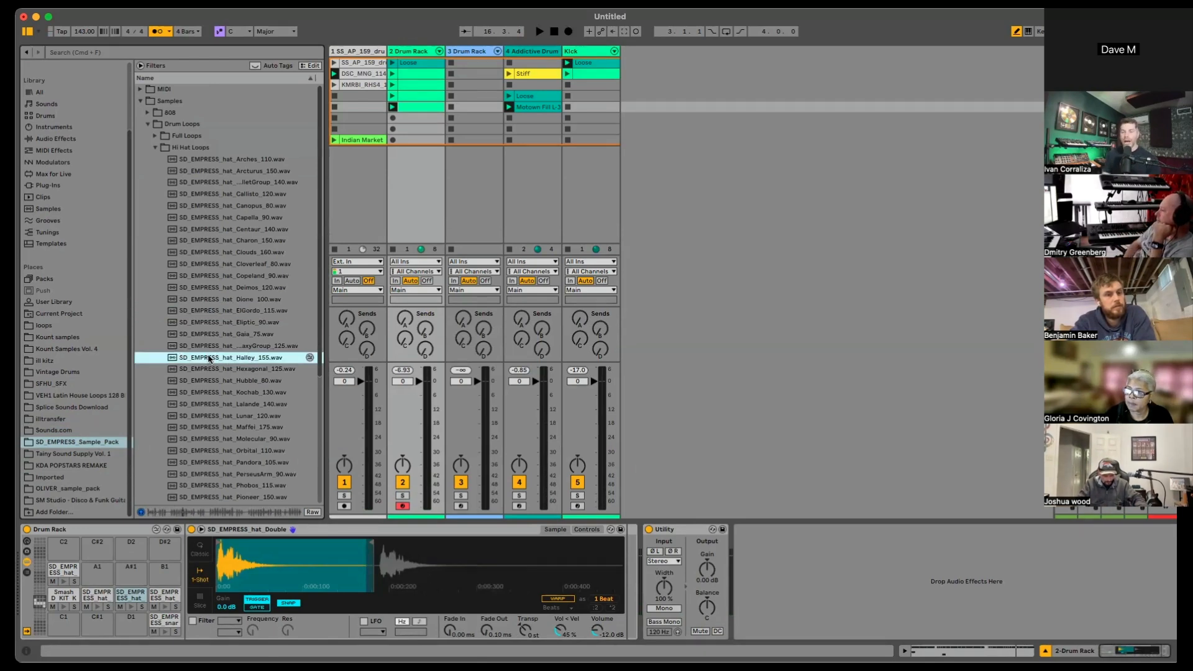
{"action": "left_click_drag", "start_coordinate": [202, 358], "coordinate": [590, 161]}
{"action": "left_click_drag", "start_coordinate": [646, 69], "coordinate": [646, 67]}
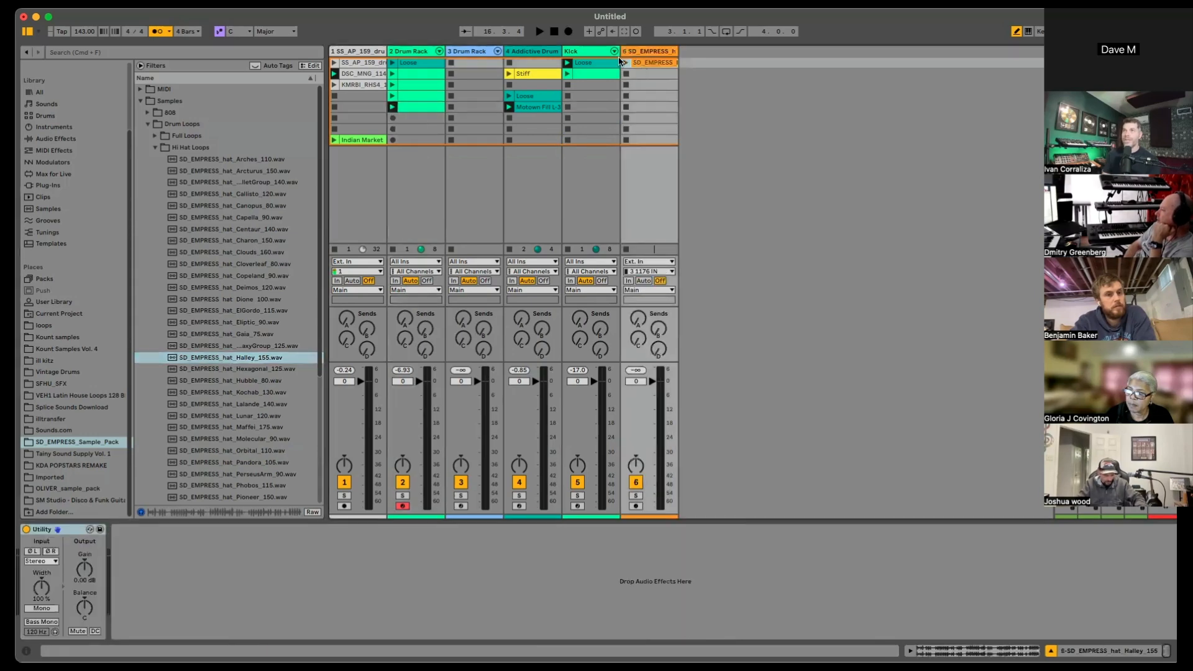
Step: Mute the SD_EMPRESS hat Double pad in 2 Drum Rack, then launch the Halley_155 loop with global launch quantization set to 1 Bar
{"action": "double_click", "coordinate": [430, 105]}
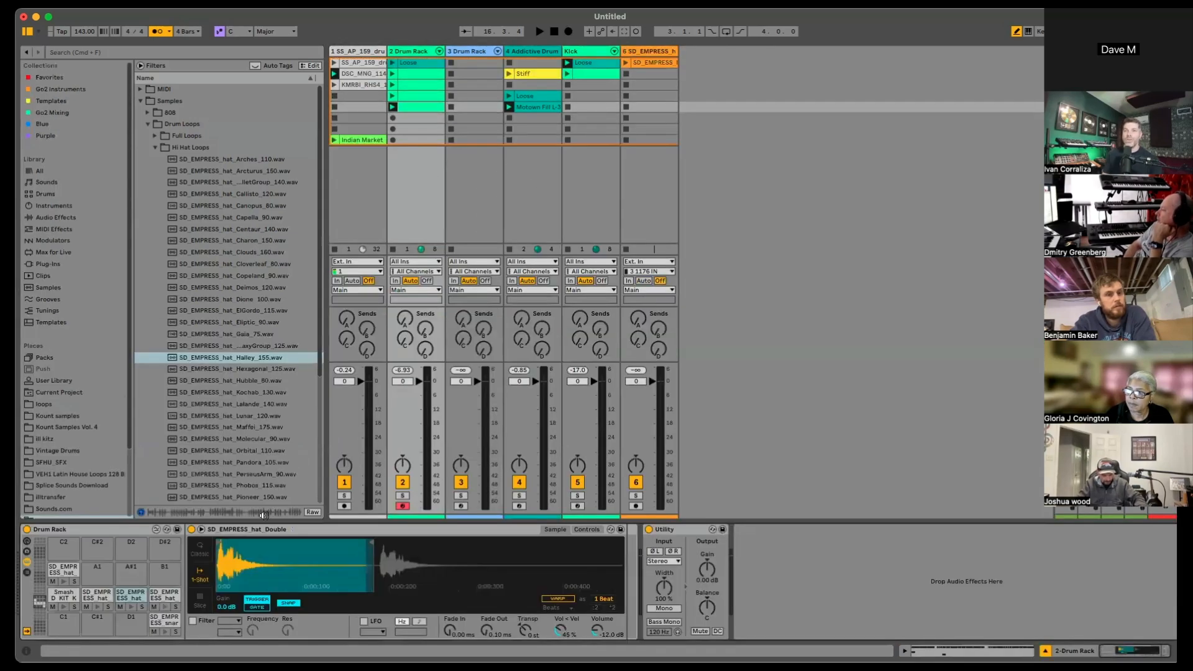
{"action": "left_click", "coordinate": [121, 606]}
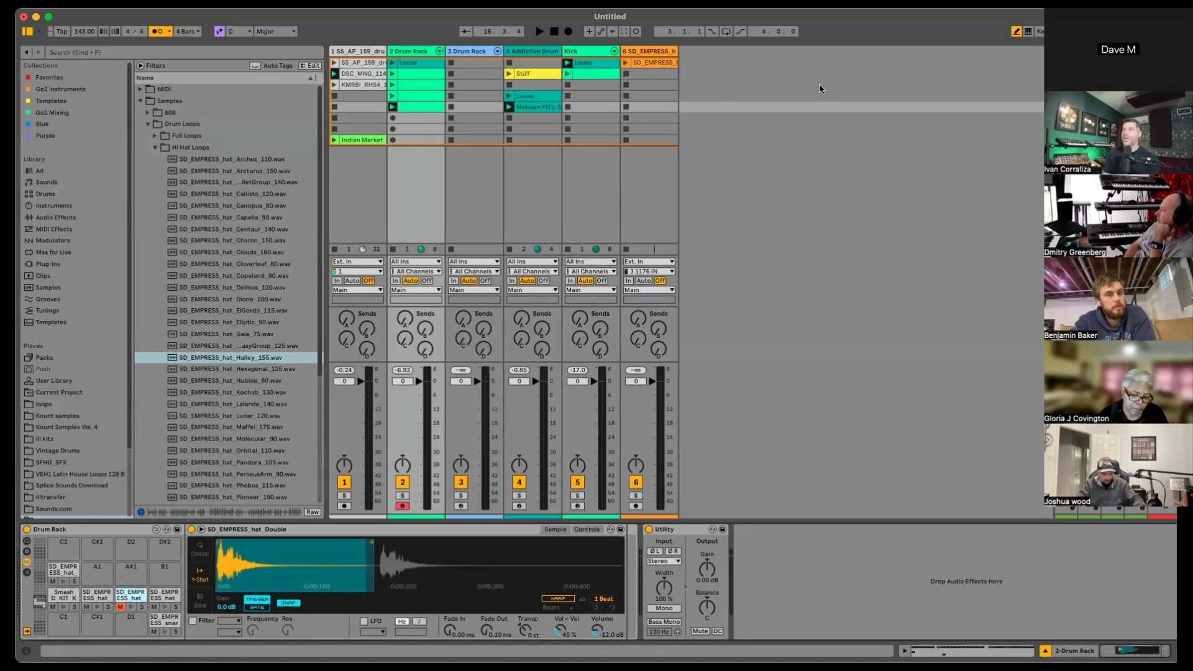
{"action": "left_click", "coordinate": [625, 62]}
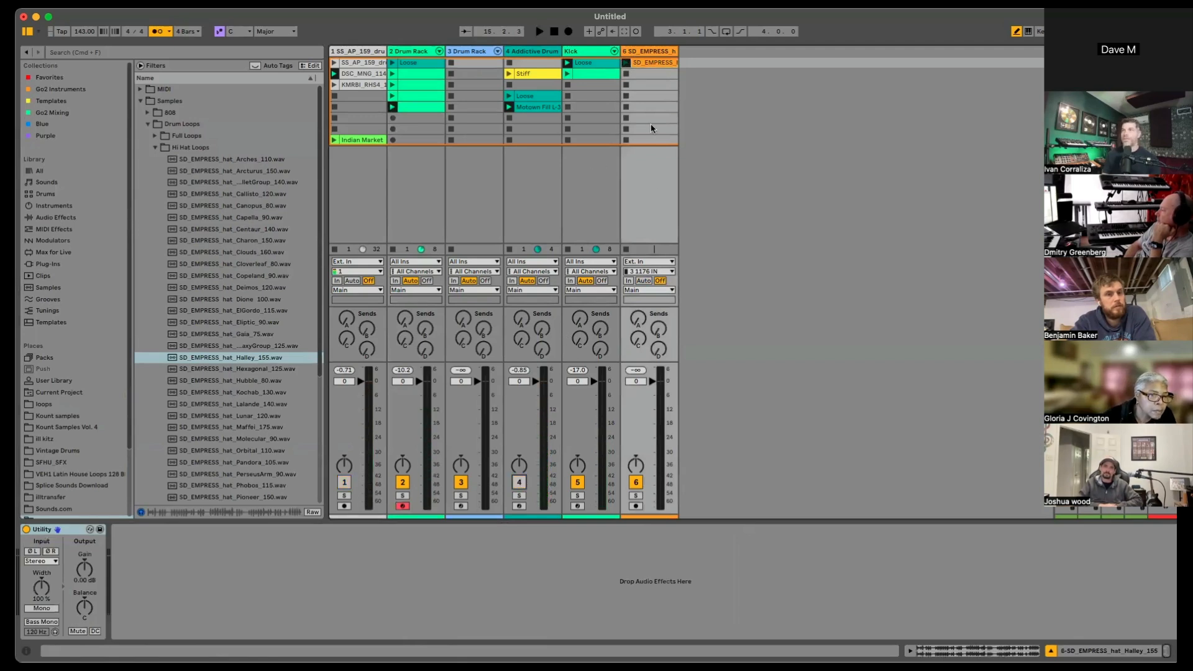
{"action": "left_click", "coordinate": [188, 31]}
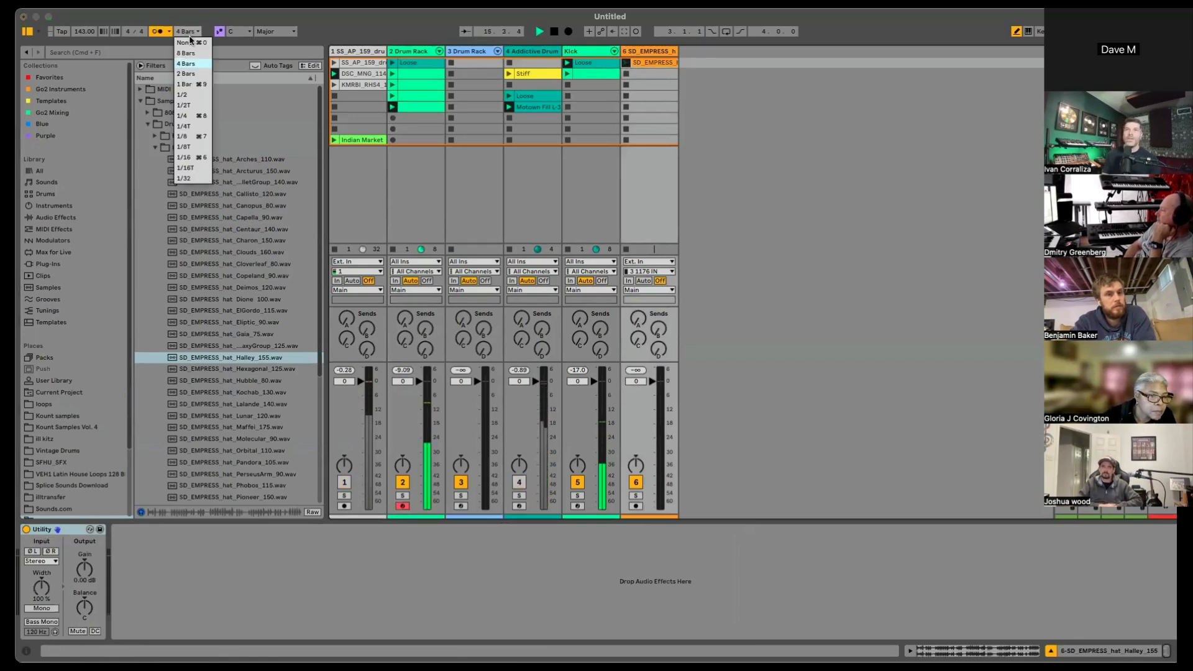
{"action": "left_click", "coordinate": [195, 84]}
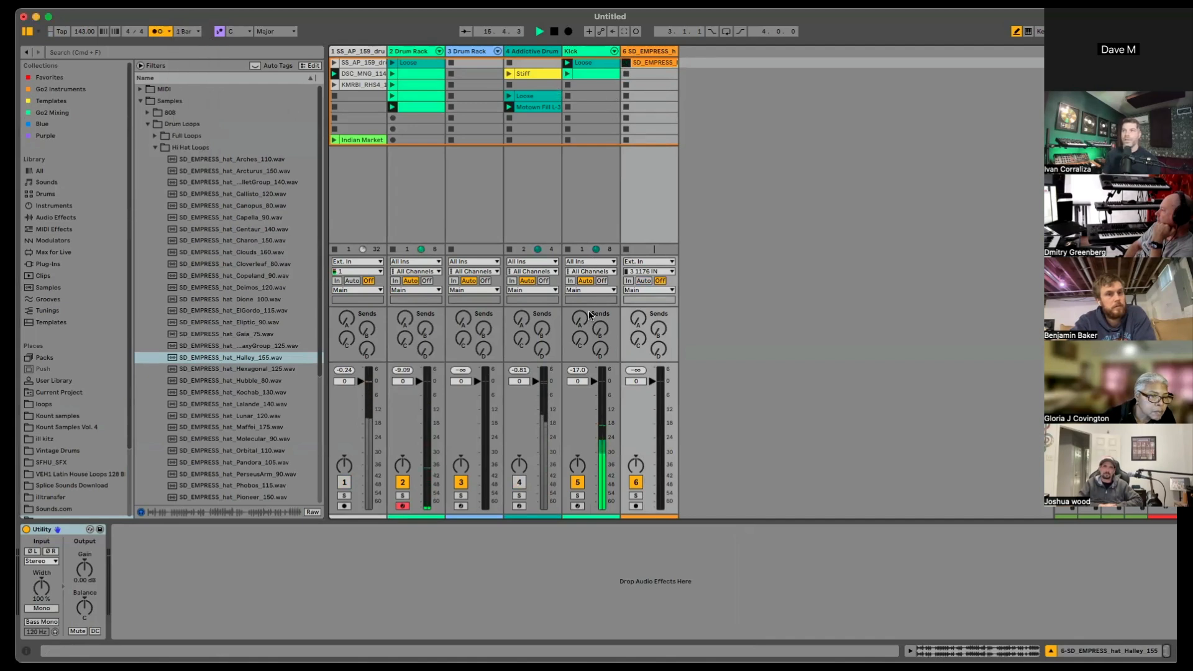
Step: Mute the Kick track and balance the playing loops, with the hat loop track at -6.2 dB and 2 Drum Rack at 0.8 dB
{"action": "left_click", "coordinate": [577, 482]}
{"action": "left_click_drag", "start_coordinate": [651, 382], "coordinate": [651, 387]}
{"action": "left_click_drag", "start_coordinate": [419, 381], "coordinate": [419, 379]}
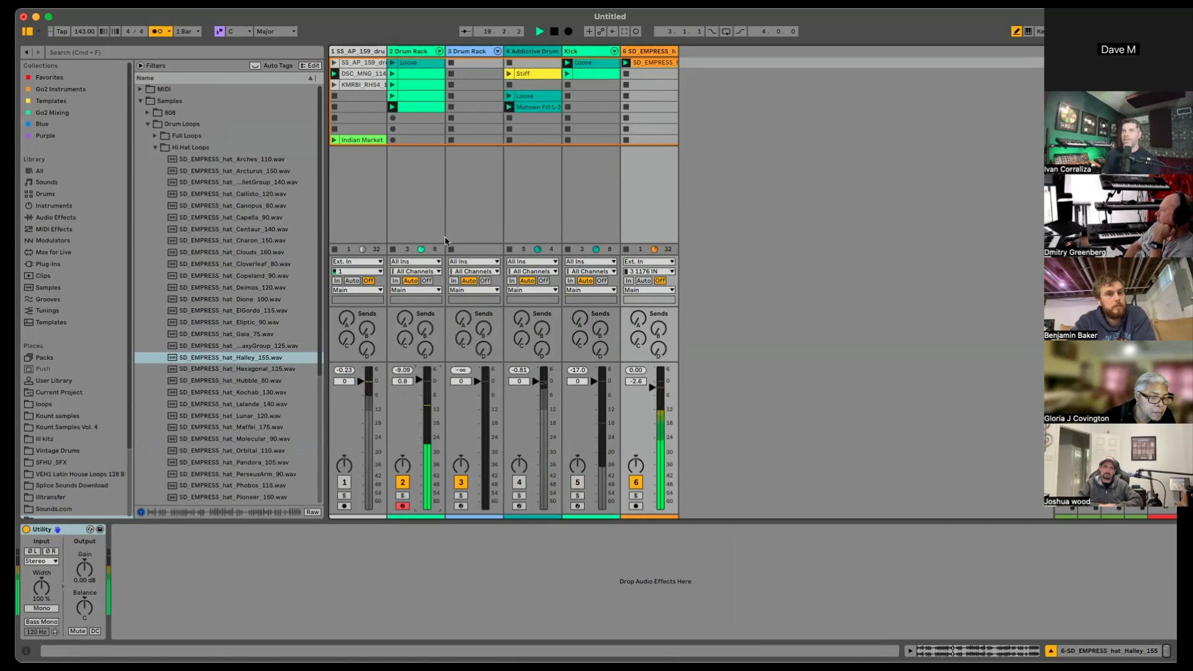
{"action": "double_click", "coordinate": [433, 108]}
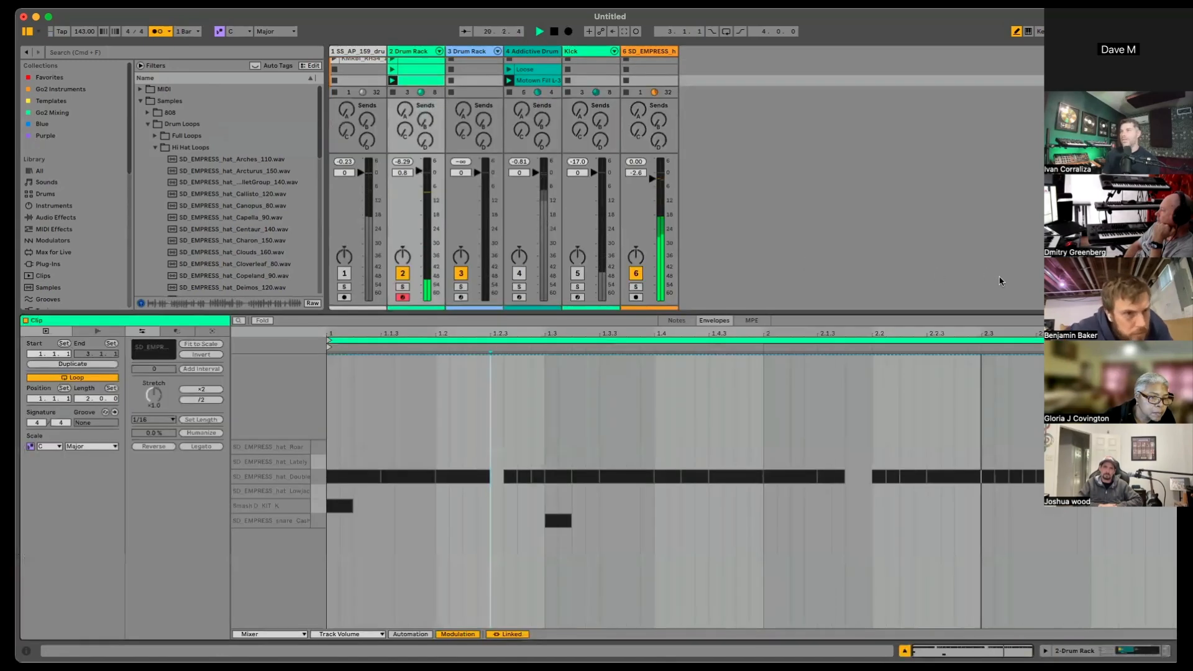
{"action": "key", "text": "shift+Tab"}
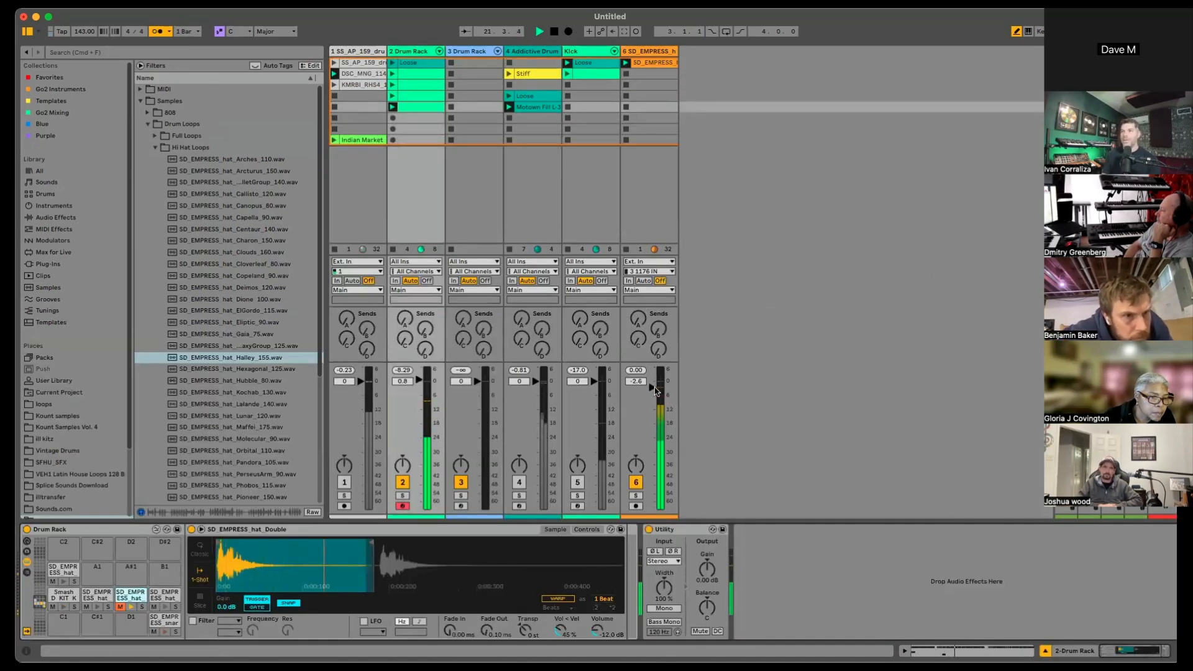
{"action": "left_click_drag", "start_coordinate": [655, 390], "coordinate": [656, 399]}
Step: Move the hat loop track directly after 2 Drum Rack and add the Lunar_120, Maffei_175, Molecular_90 and Orbital_110 loops from slot three down
{"action": "left_click", "coordinate": [660, 51]}
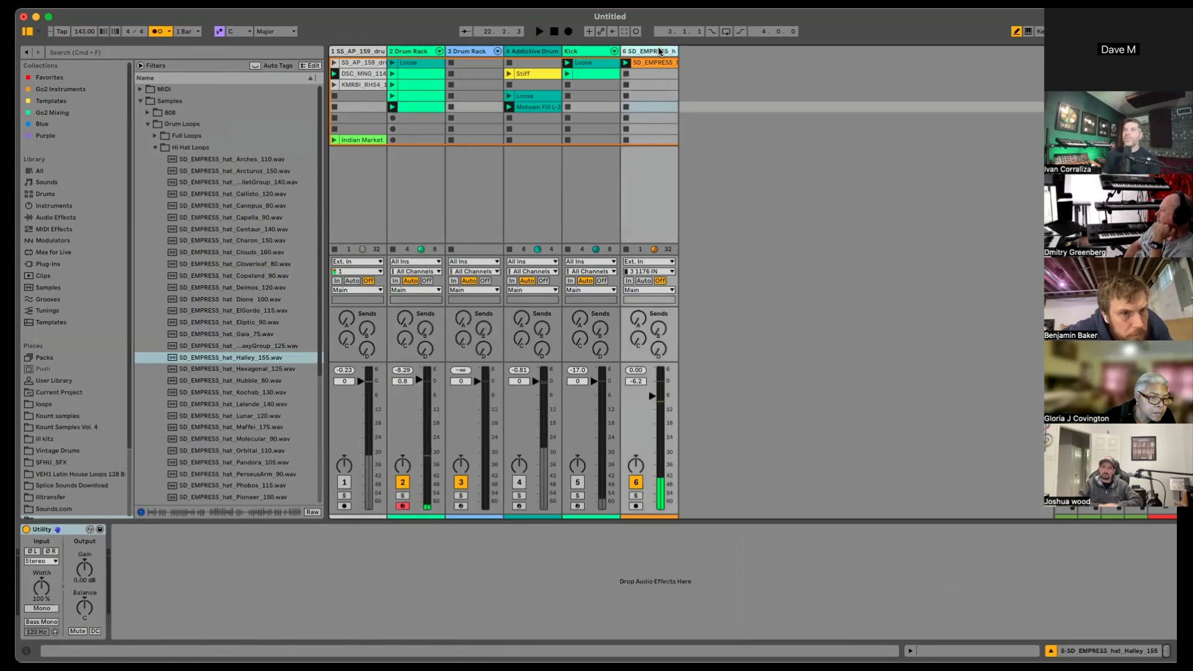
{"action": "left_click_drag", "start_coordinate": [659, 51], "coordinate": [456, 56]}
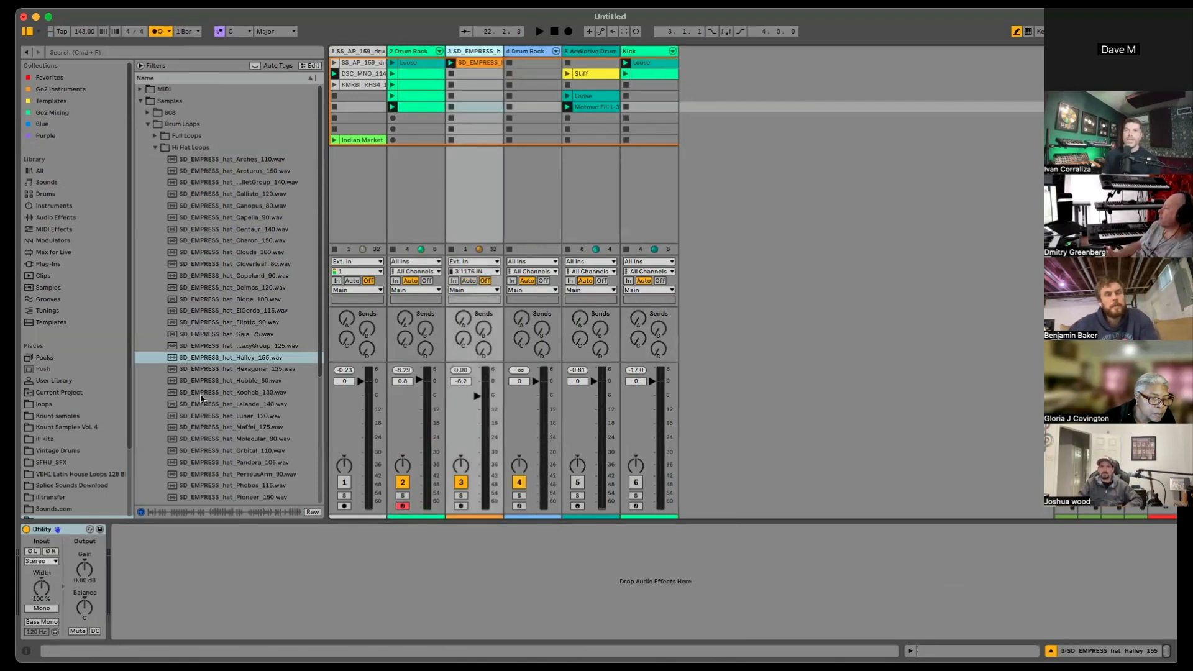
{"action": "scroll", "coordinate": [205, 398], "scroll_direction": "down", "scroll_amount": 3}
{"action": "left_click", "coordinate": [230, 352]}
{"action": "left_click", "coordinate": [234, 380], "text": "shift"}
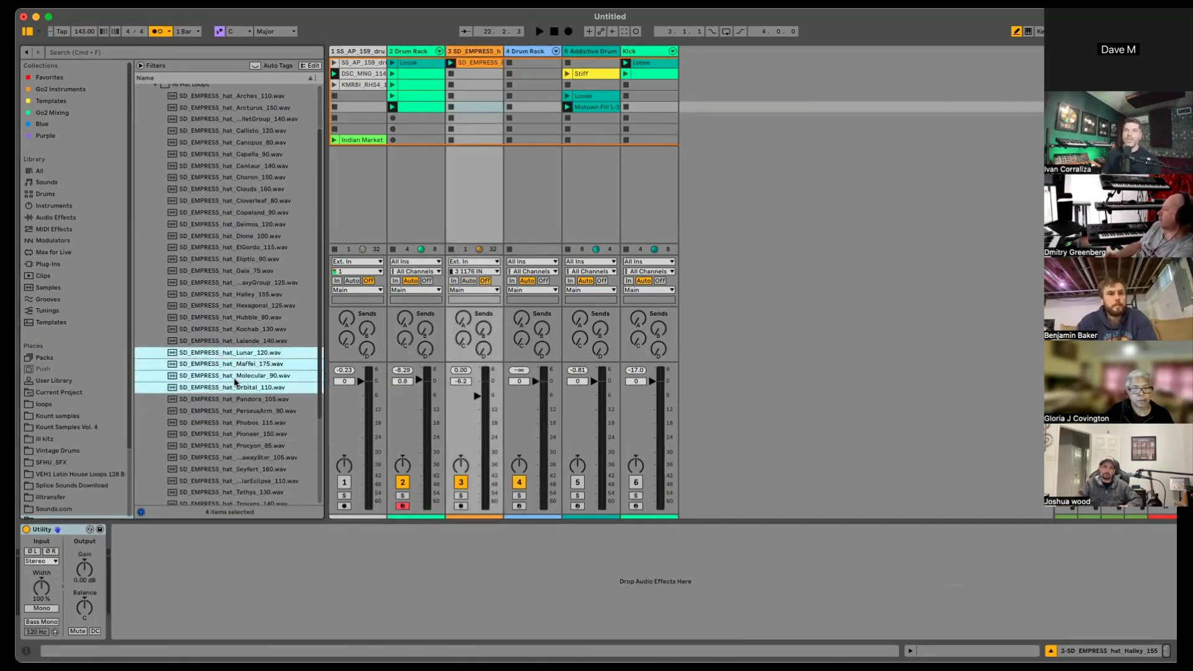
{"action": "left_click_drag", "start_coordinate": [235, 380], "coordinate": [460, 97]}
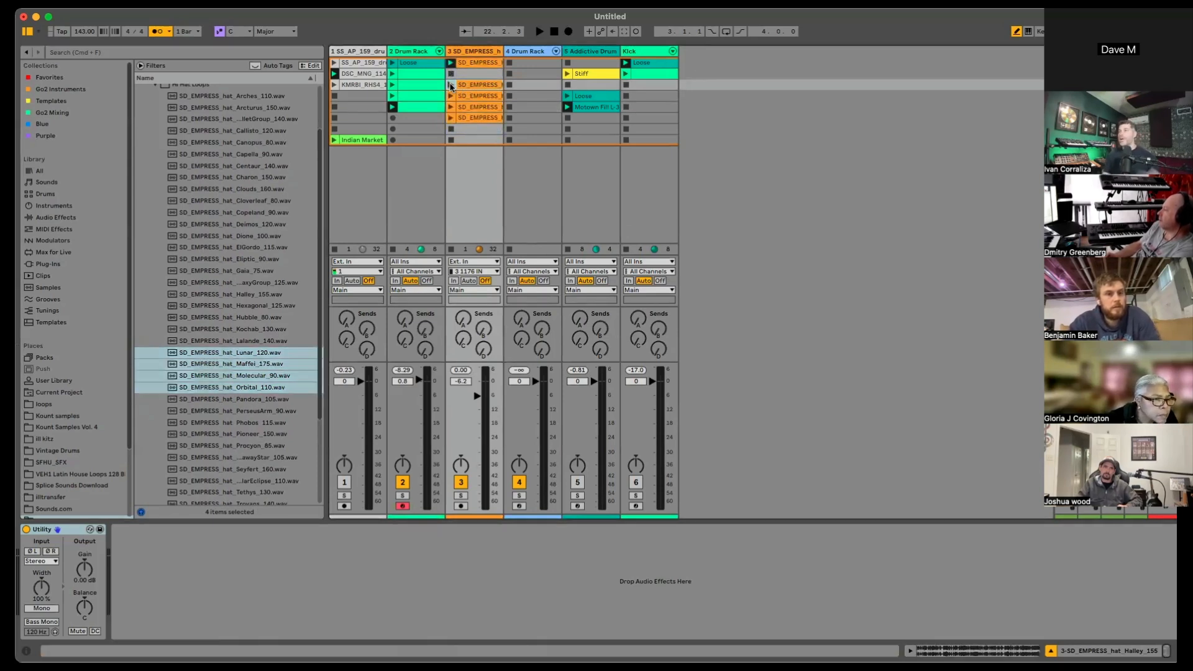
Step: Delete all SD_EMPRESS hat Double notes from the fifth-slot clip of 2 Drum Rack
{"action": "double_click", "coordinate": [426, 107]}
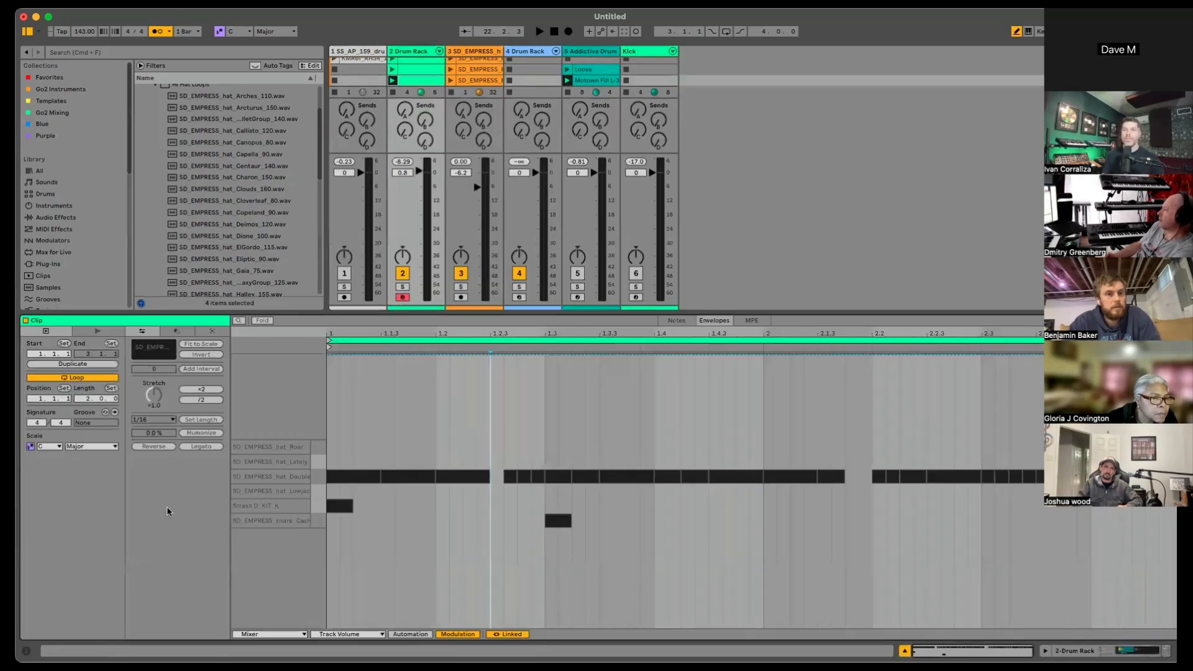
{"action": "key", "text": "shift+Tab"}
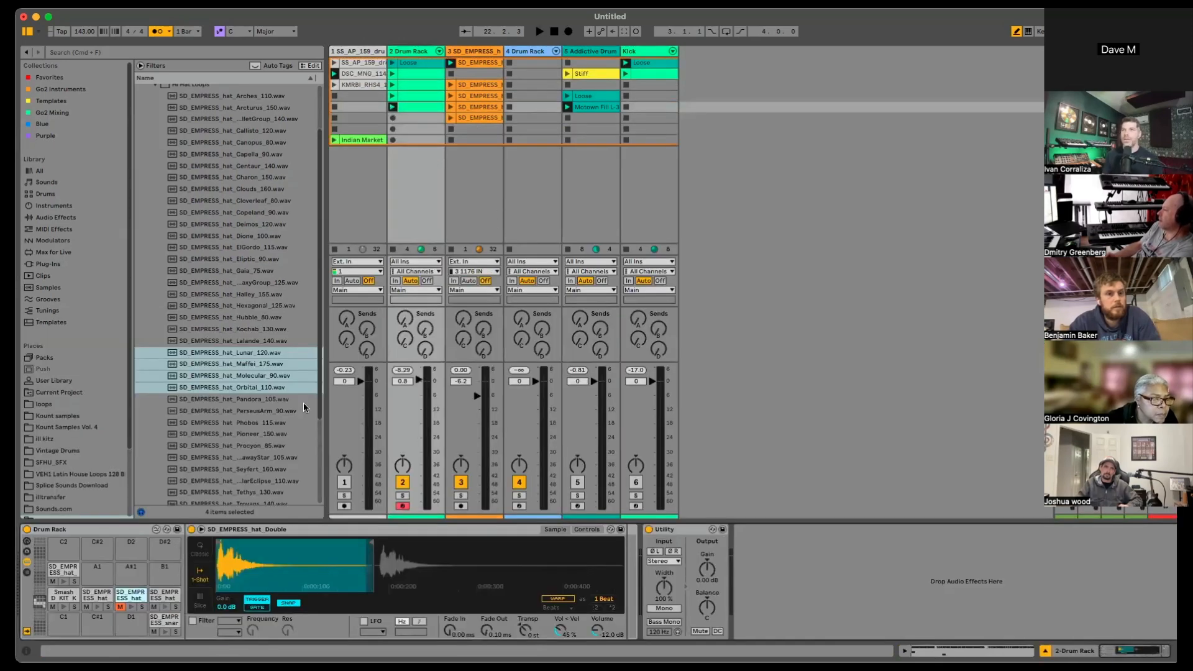
{"action": "left_click", "coordinate": [439, 108]}
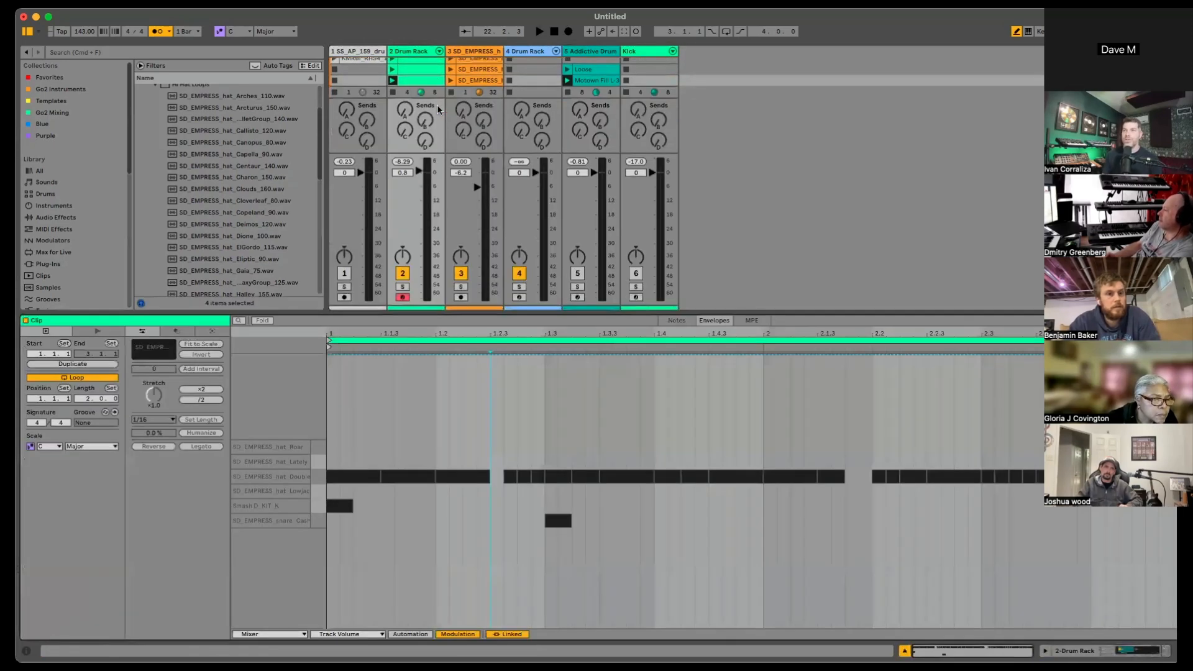
{"action": "left_click", "coordinate": [683, 321]}
{"action": "left_click", "coordinate": [319, 398]}
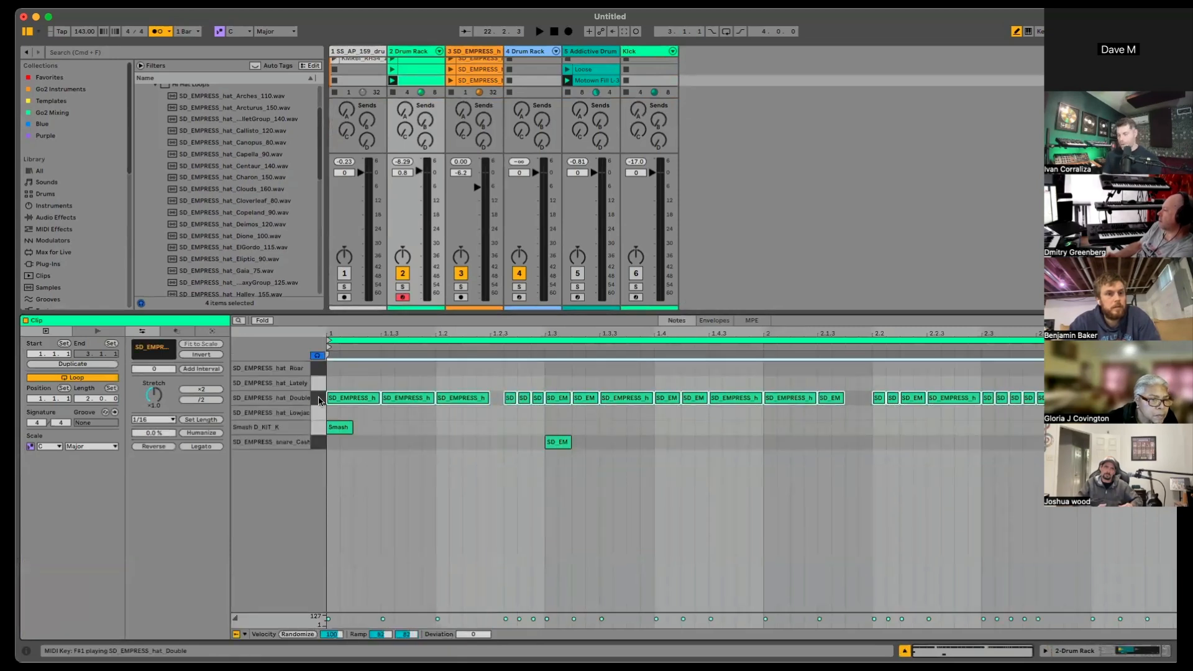
{"action": "key", "text": "Delete"}
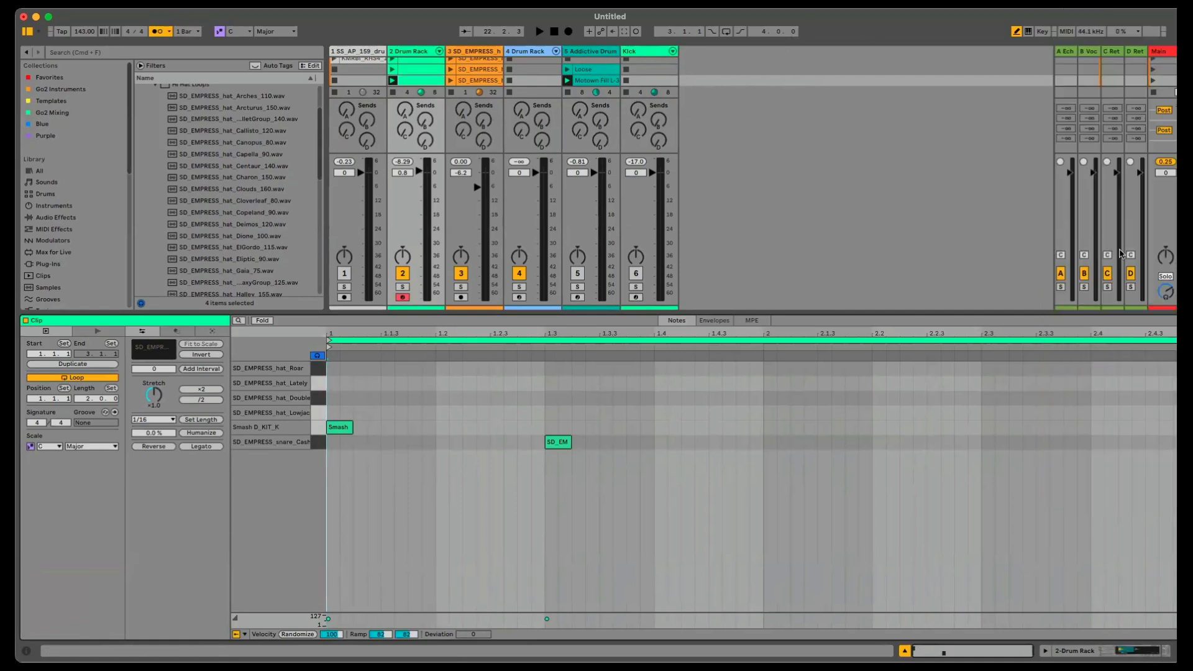
Step: Shorten the Drum Rack clip's loop to one bar, play it with the hat loop, and return to the device chain
{"action": "left_click", "coordinate": [1141, 336]}
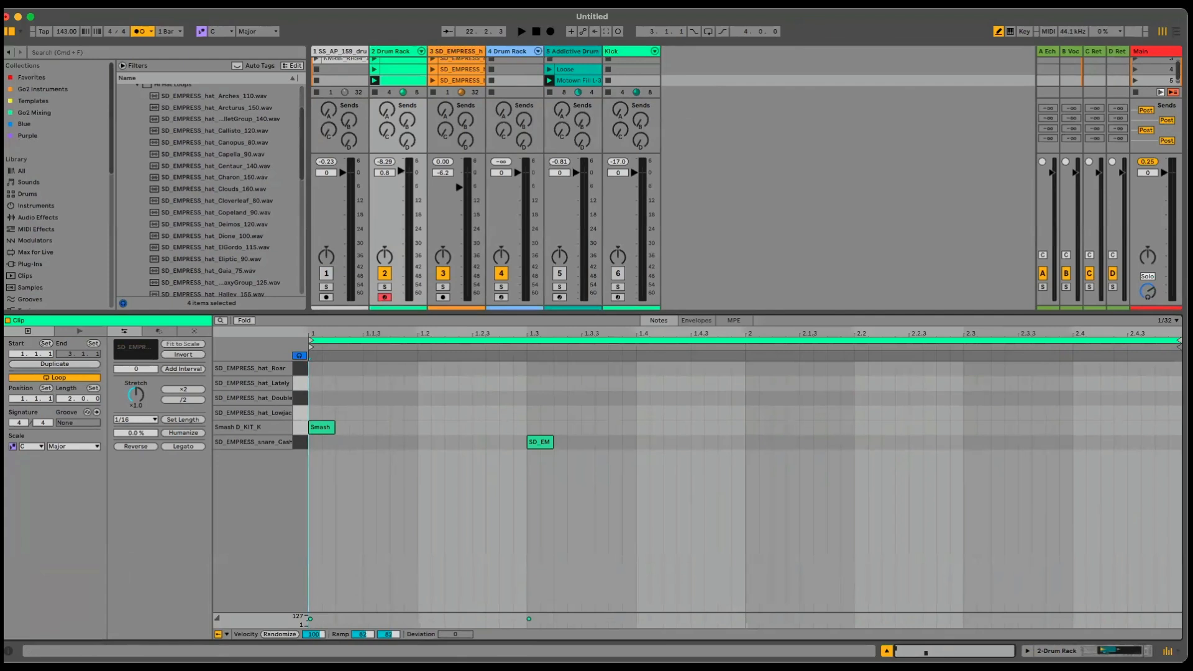
{"action": "left_click_drag", "start_coordinate": [1178, 341], "coordinate": [745, 359]}
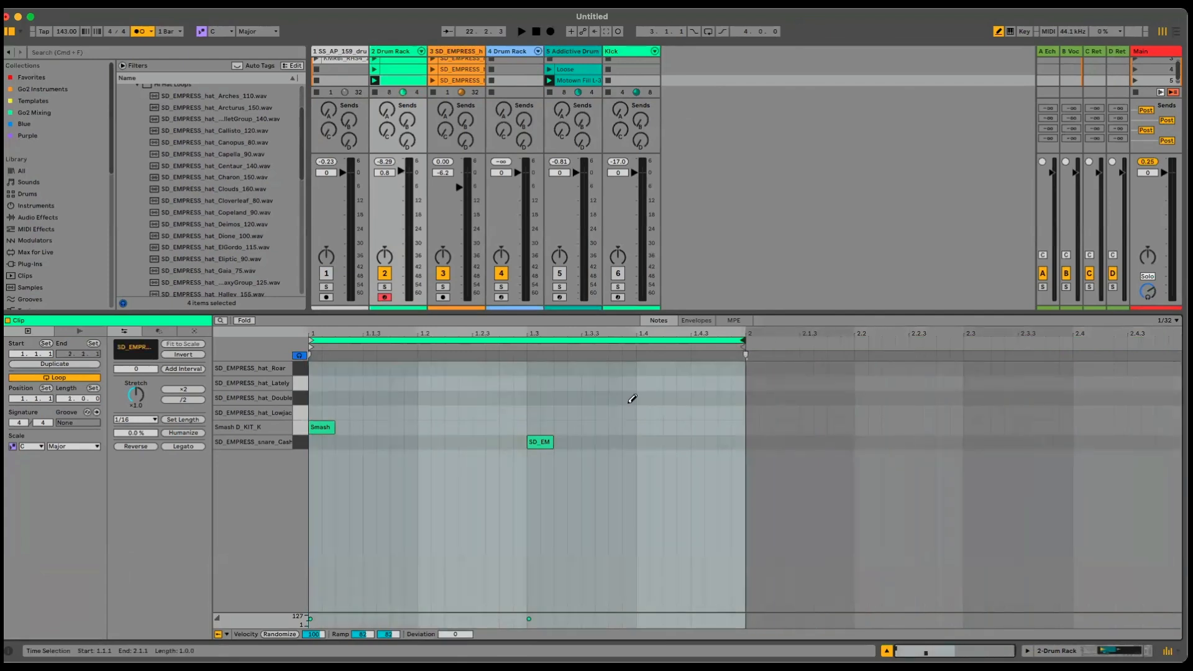
{"action": "key", "text": "space"}
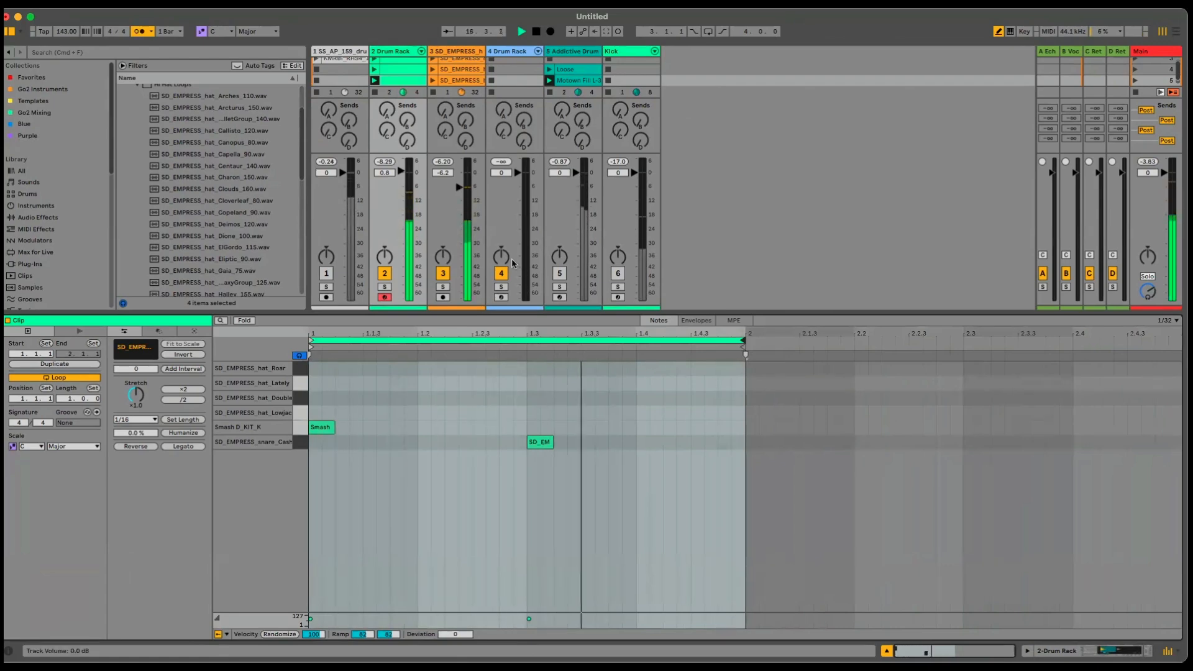
{"action": "key", "text": "shift+Tab"}
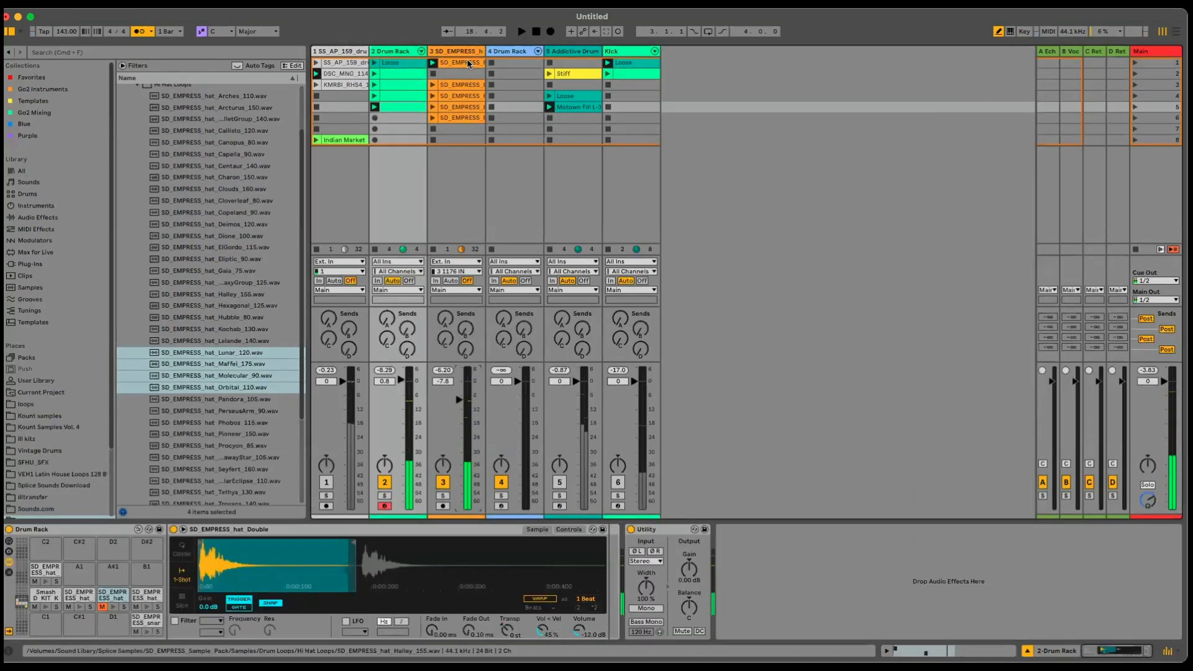
Step: Copy the Drum Rack clip and the Halley_155 loop into the Arrangement at bar 15 and switch both tracks back to arrangement playback
{"action": "key", "text": "Tab"}
{"action": "key", "text": "Tab"}
{"action": "key", "text": "Tab"}
{"action": "left_click_drag", "start_coordinate": [413, 111], "coordinate": [526, 149]}
{"action": "key", "text": "Tab"}
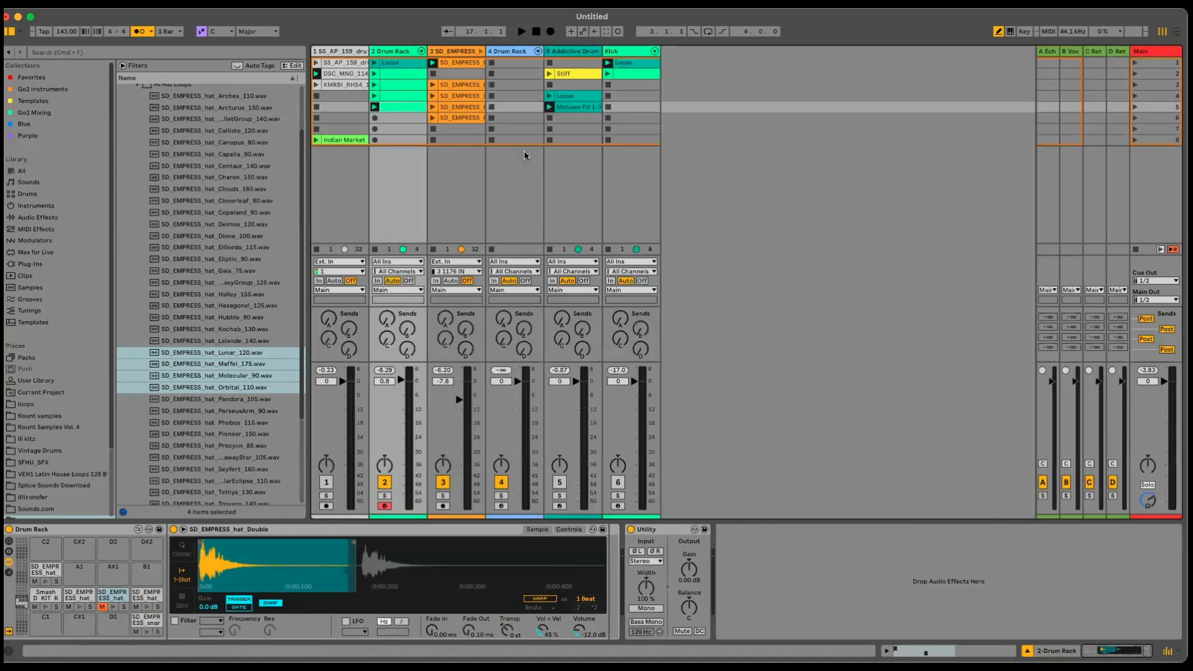
{"action": "key", "text": "Tab"}
{"action": "left_click_drag", "start_coordinate": [455, 64], "coordinate": [426, 214]}
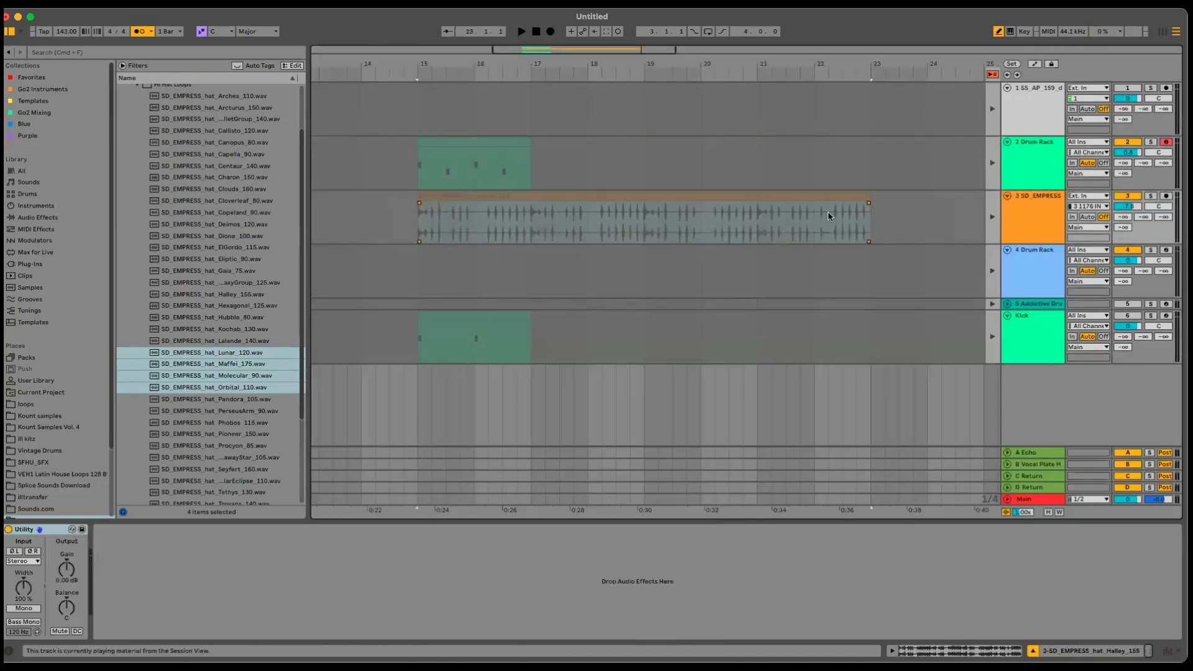
{"action": "left_click", "coordinate": [989, 205]}
{"action": "left_click", "coordinate": [989, 162]}
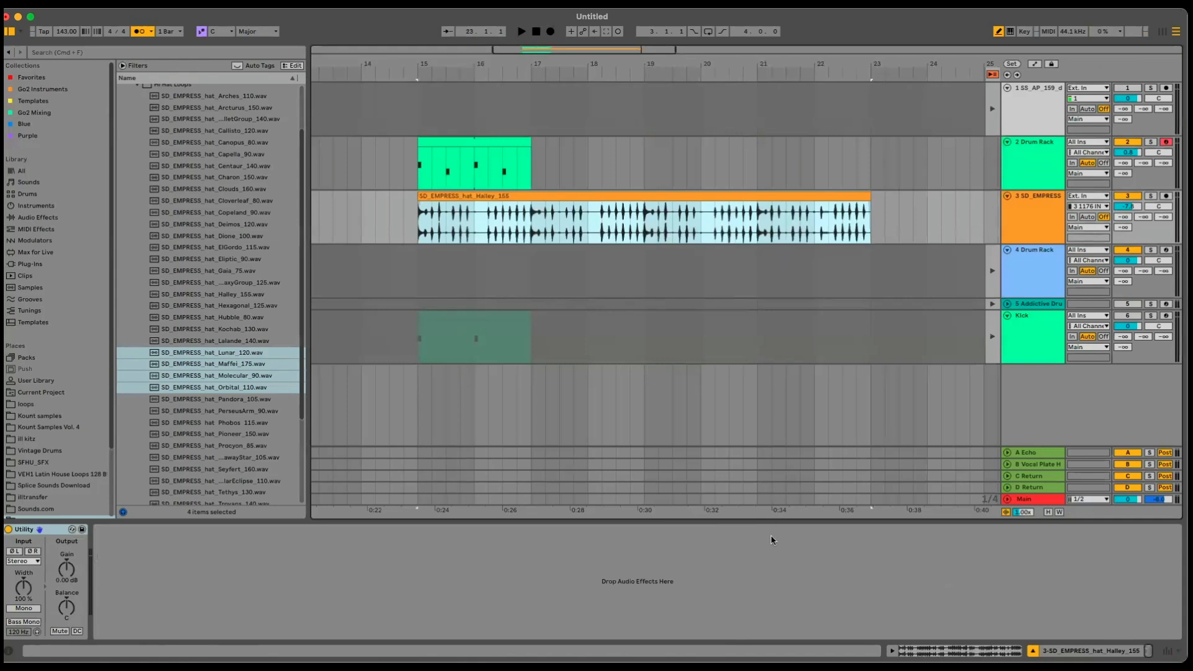
Step: Place the Lalande_140 hat loop over the Halley_155 clip from 15.3 and play the arrangement from bar 15
{"action": "left_click", "coordinate": [519, 225]}
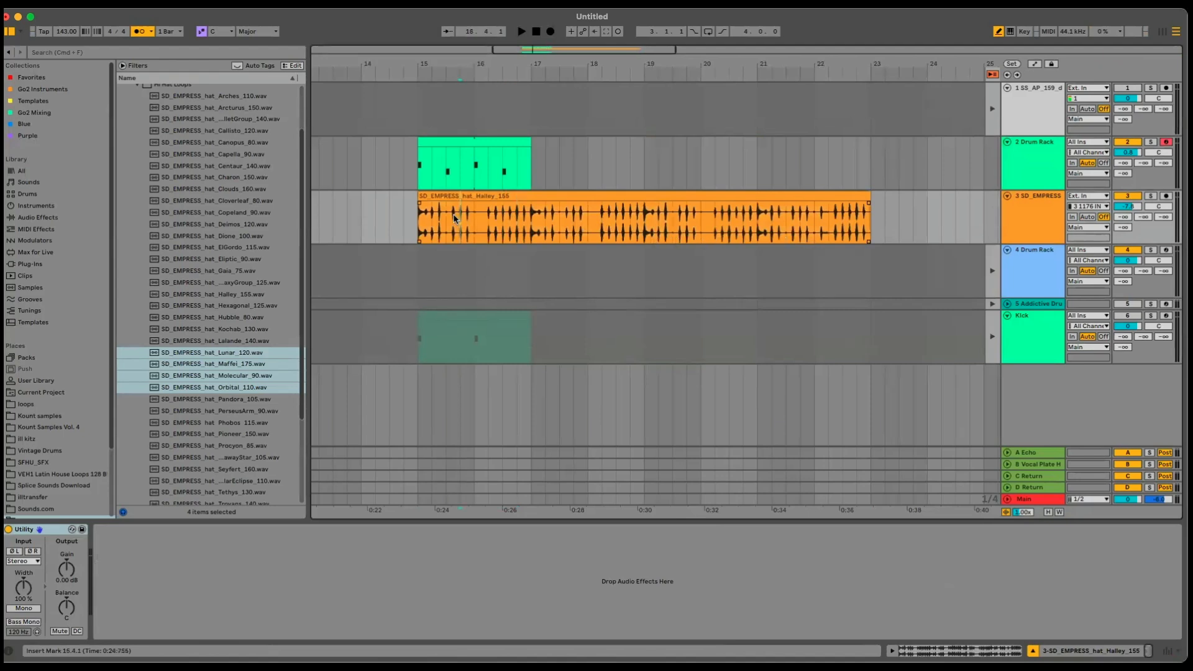
{"action": "left_click", "coordinate": [231, 341]}
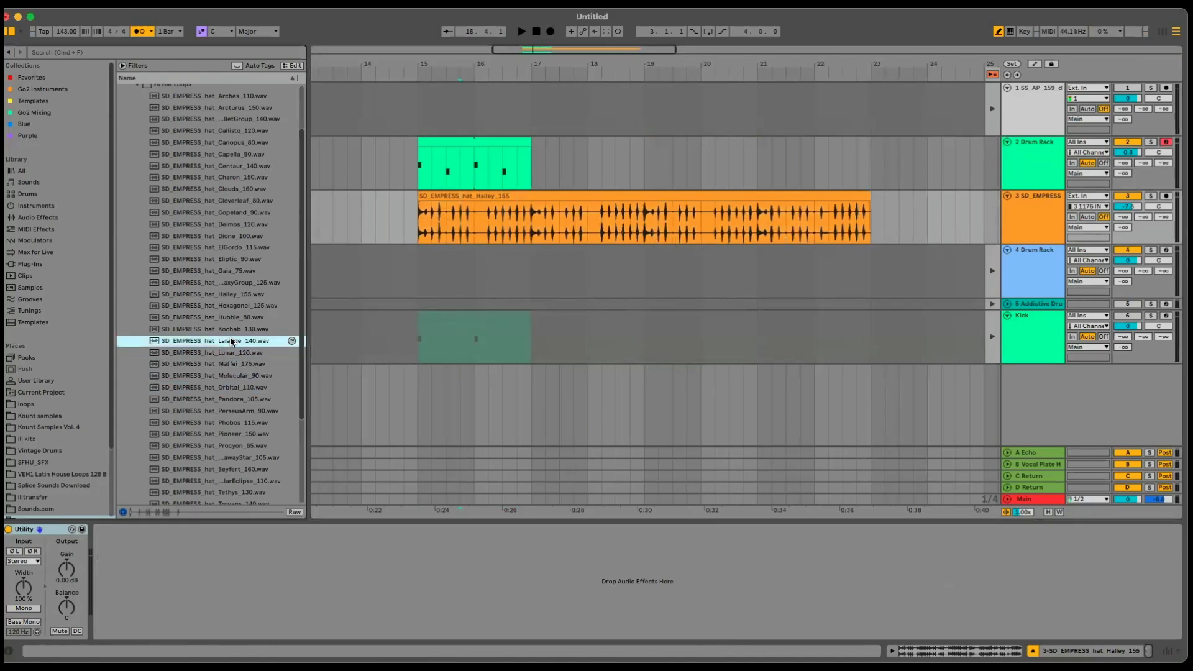
{"action": "left_click_drag", "start_coordinate": [209, 344], "coordinate": [447, 225]}
{"action": "left_click", "coordinate": [416, 224]}
{"action": "key", "text": "space"}
{"action": "key", "text": "plus"}
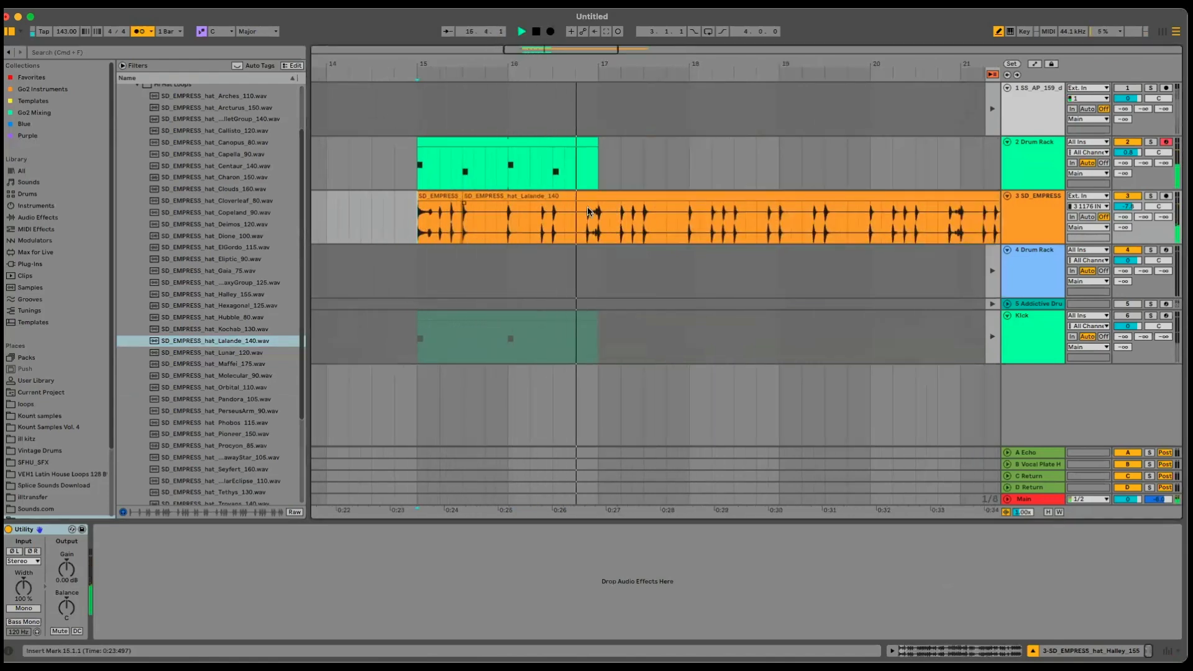
Step: Split the hat clips at bar 17 and duplicate their two bars and the Drum Rack clip to bar 17
{"action": "key", "text": "space"}
{"action": "left_click_drag", "start_coordinate": [598, 214], "coordinate": [430, 231]}
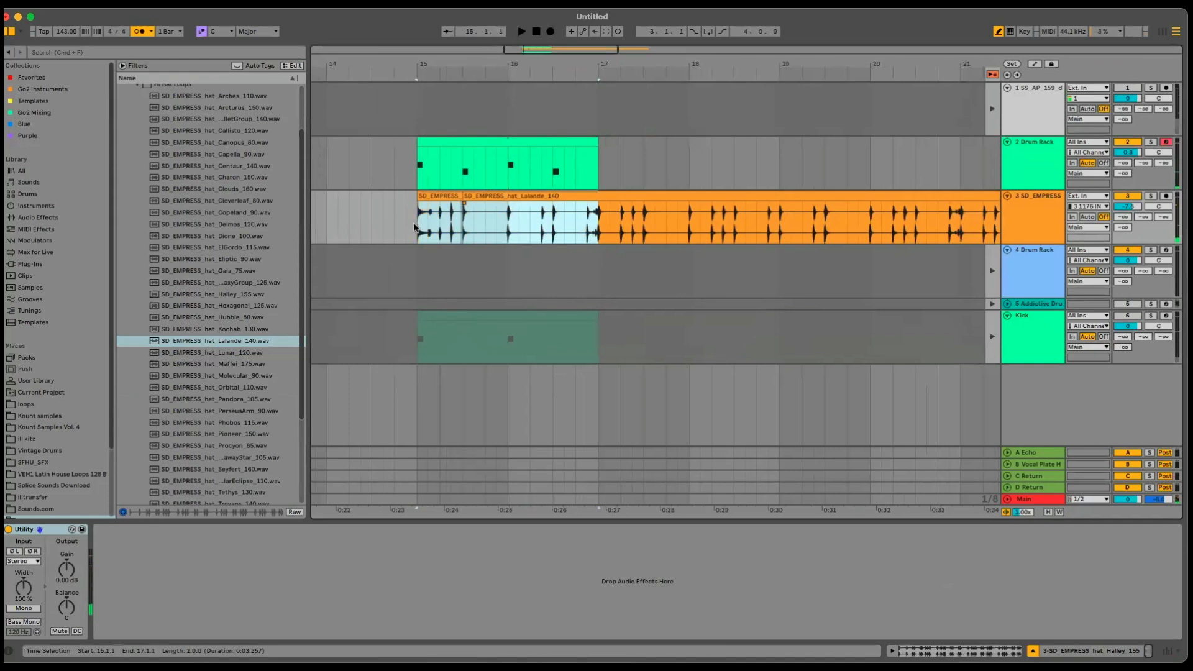
{"action": "key", "text": "super+e"}
{"action": "key", "text": "minus"}
{"action": "key", "text": "super+d"}
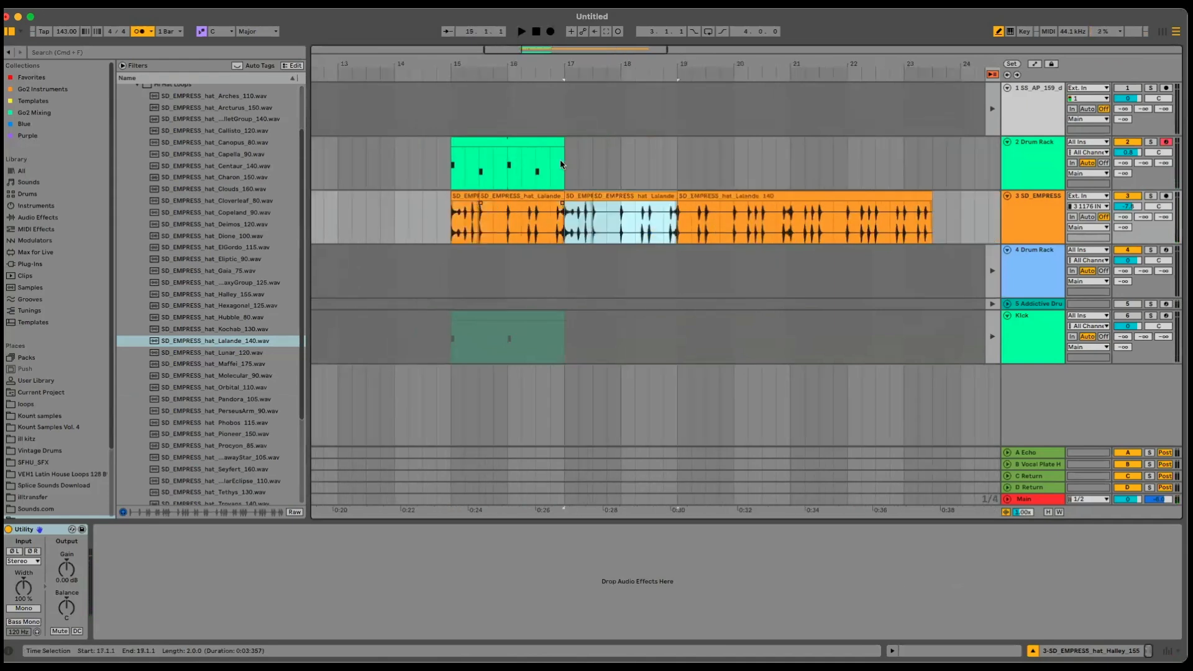
{"action": "left_click", "coordinate": [547, 147]}
{"action": "key", "text": "super+d"}
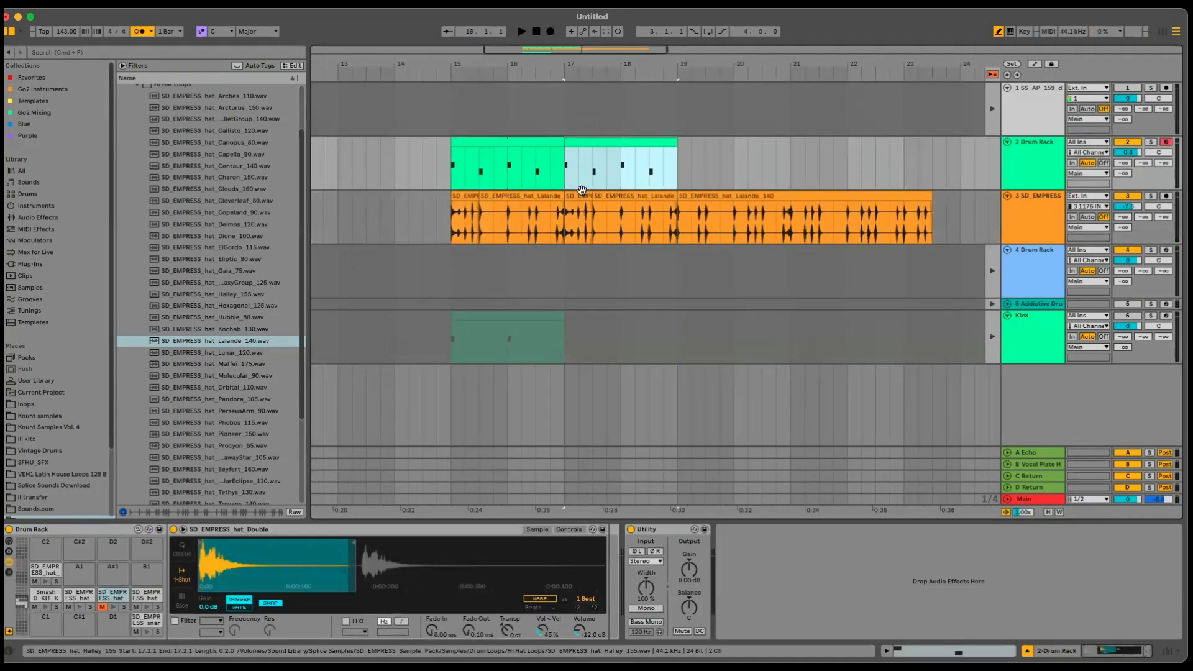
Step: Split off the Halley_155 hit between 15.2.2 and 15.3.1, set its pitch to -8 semitones, and play the arrangement
{"action": "left_click", "coordinate": [580, 195]}
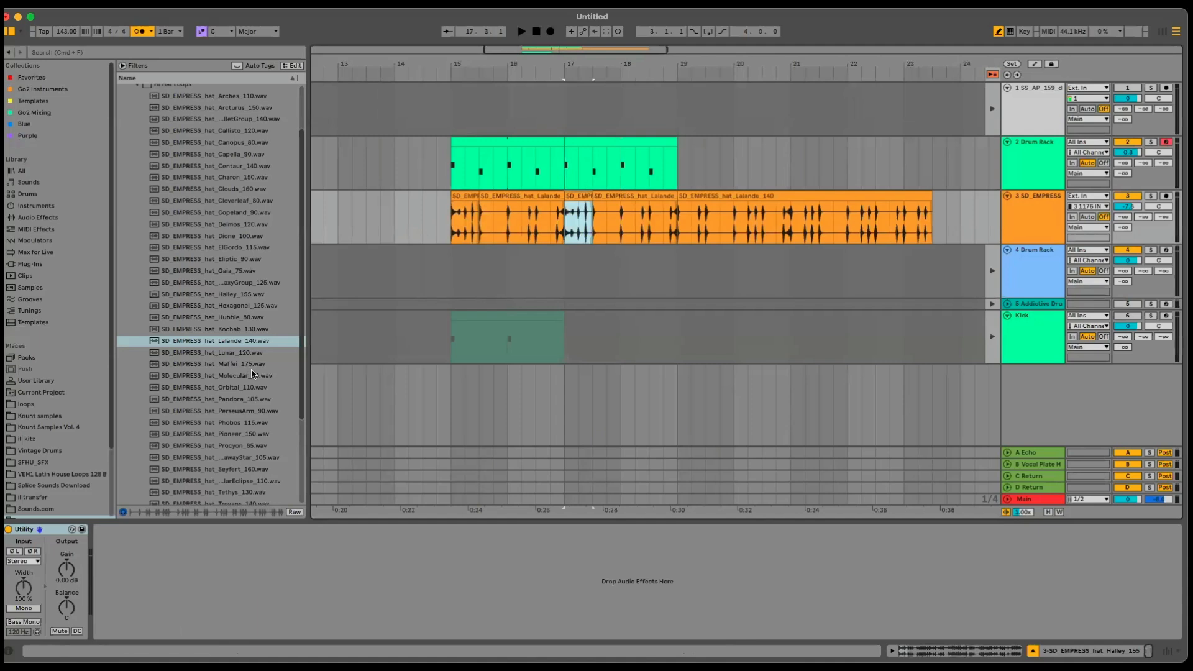
{"action": "left_click", "coordinate": [446, 219]}
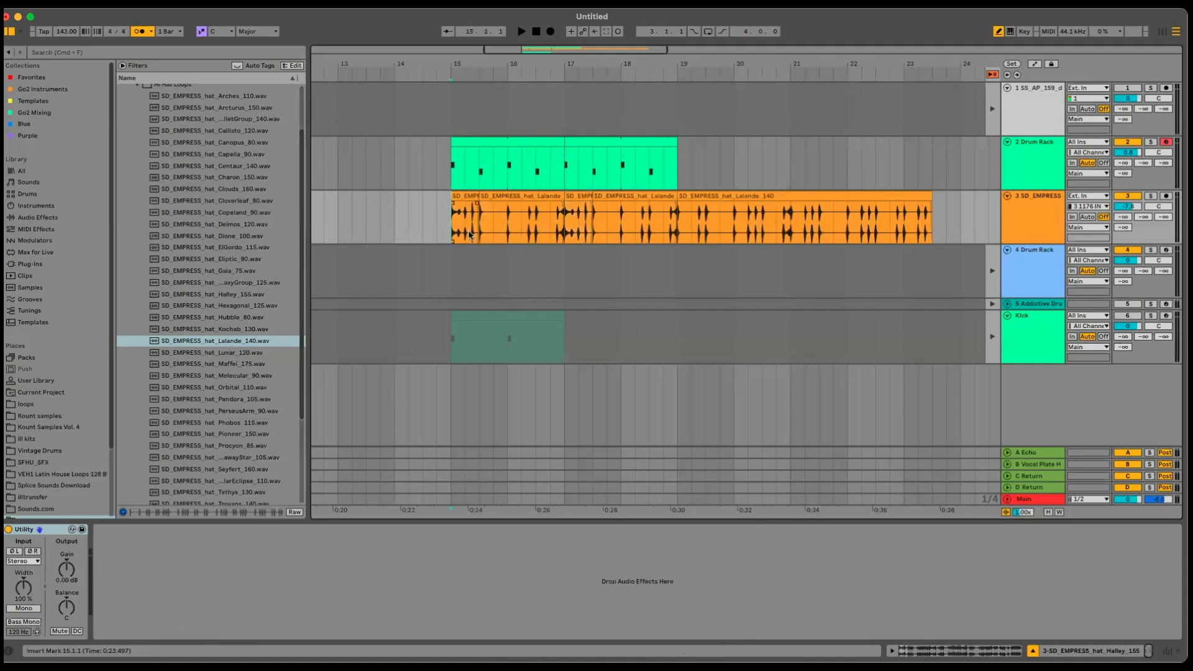
{"action": "key", "text": "plus"}
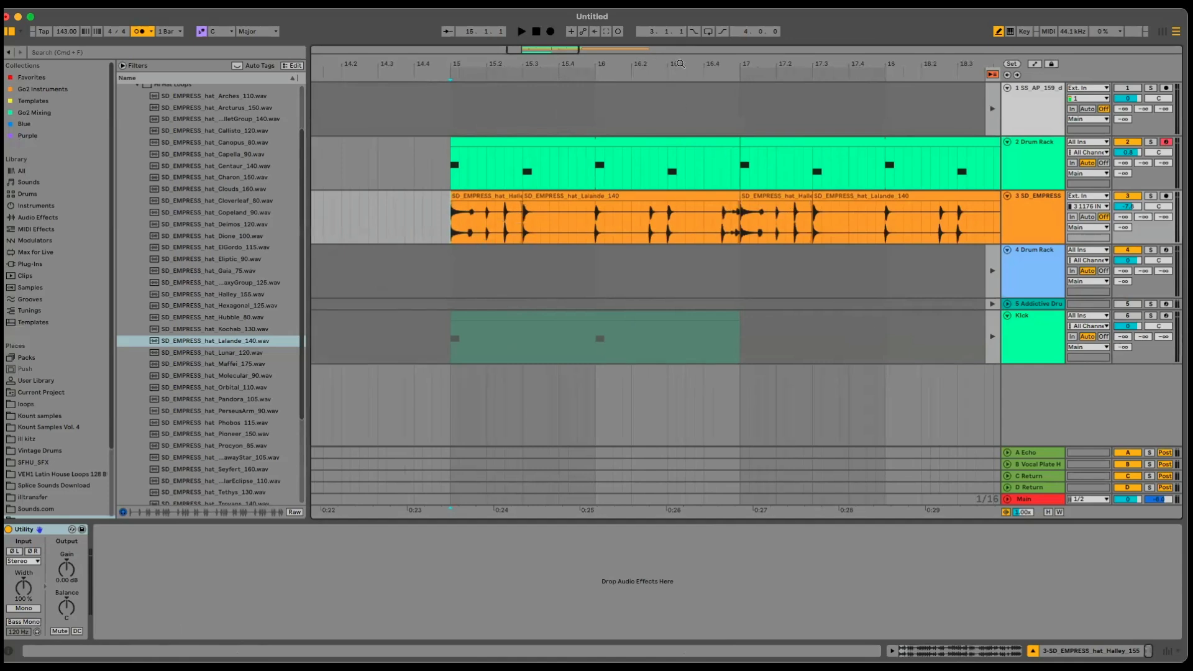
{"action": "left_click_drag", "start_coordinate": [496, 218], "coordinate": [522, 217]}
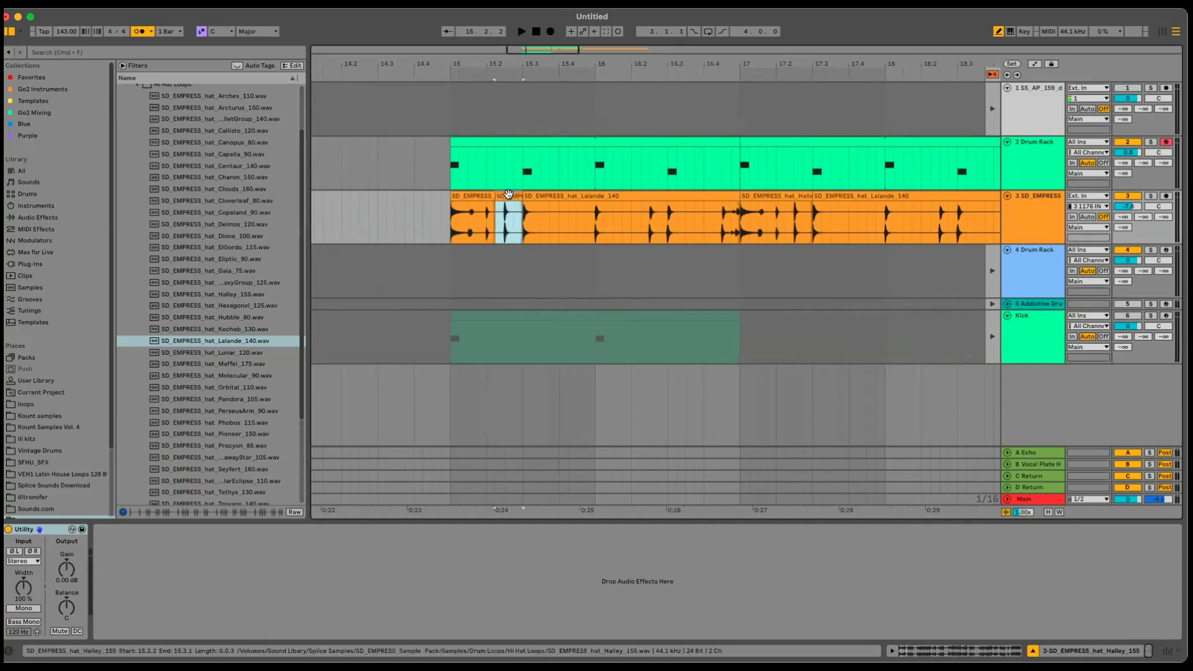
{"action": "double_click", "coordinate": [508, 194]}
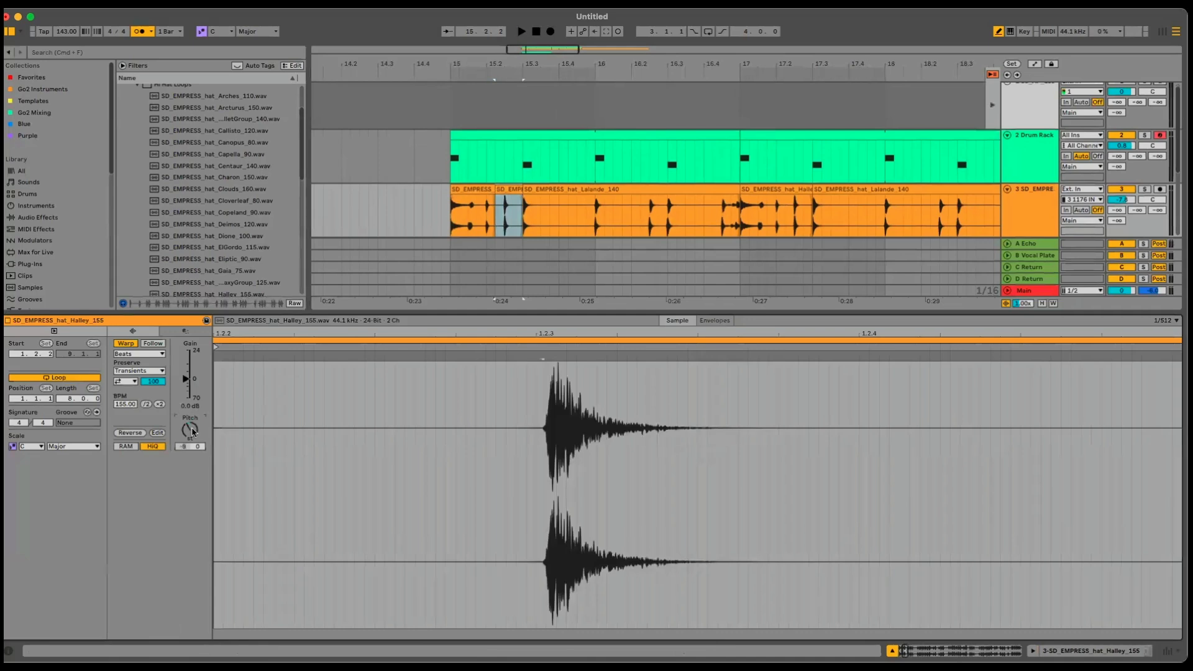
{"action": "key", "text": "space"}
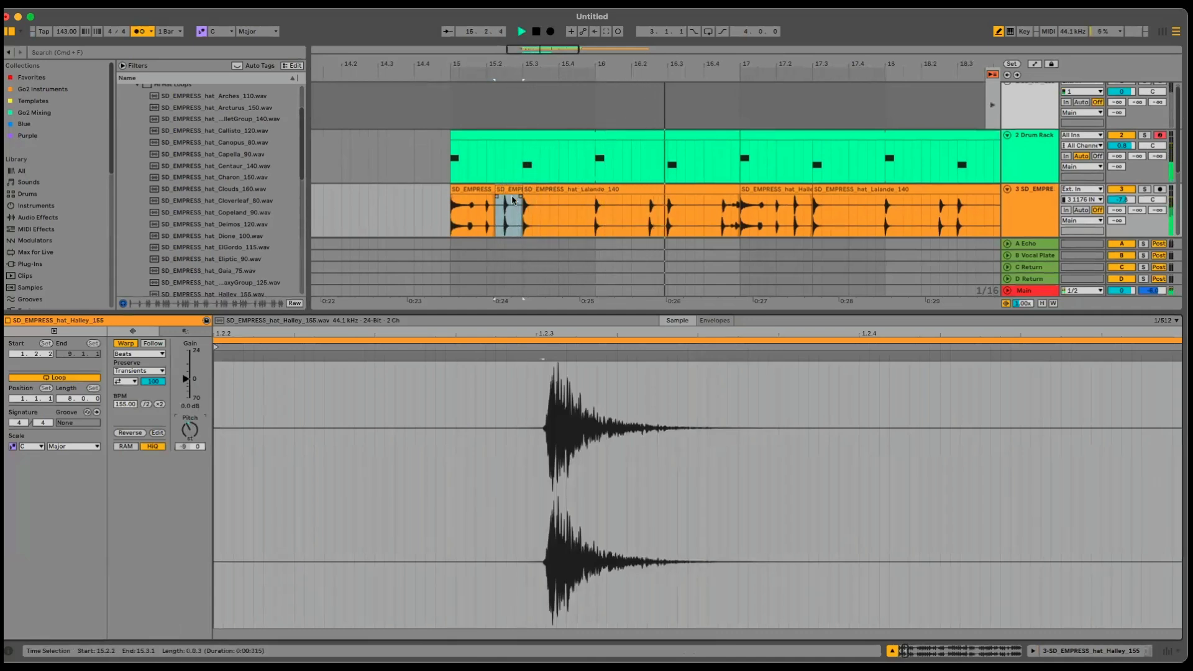
{"action": "left_click", "coordinate": [454, 219]}
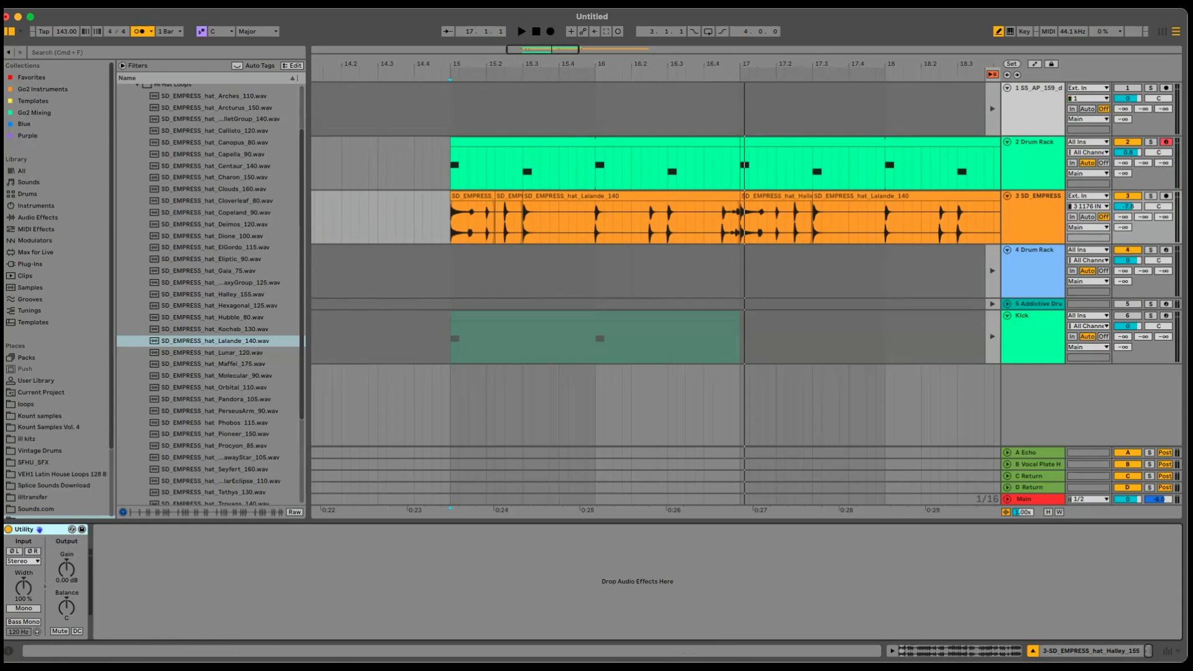
{"action": "left_click", "coordinate": [785, 339]}
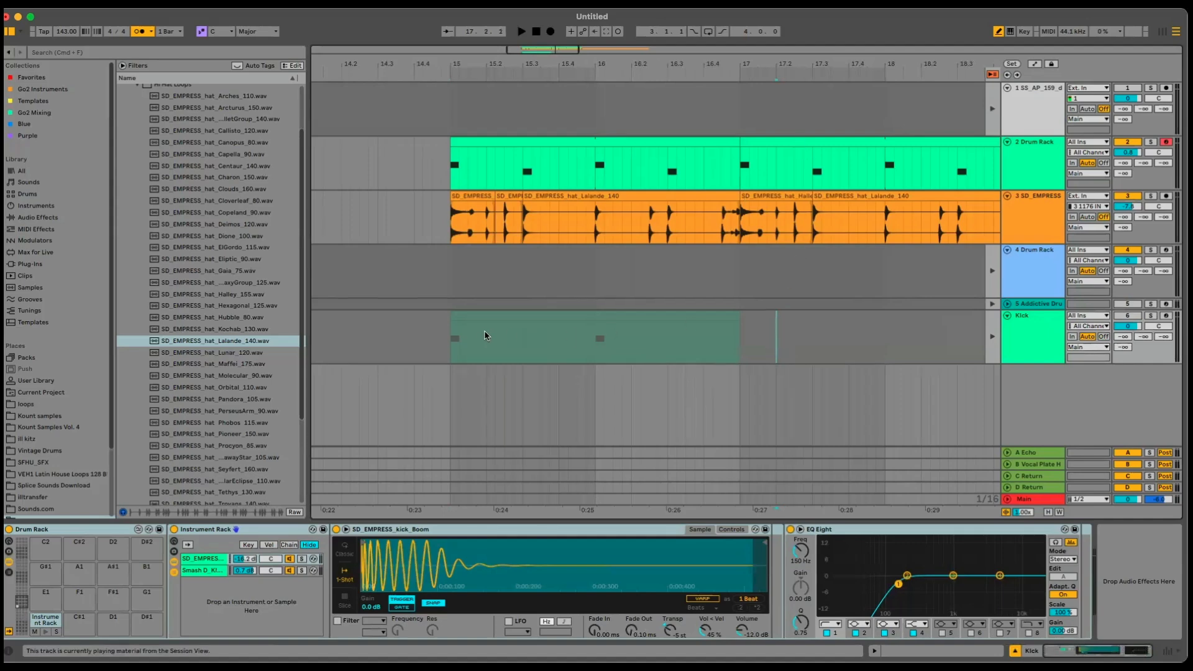
{"action": "left_click", "coordinate": [452, 337]}
{"action": "left_click_drag", "start_coordinate": [630, 64], "coordinate": [630, 25]}
Step: Activate track 1 in Session View and launch SS_AP_159_drum_loop_indica with tracks 2 and 3 muted and its volume at -1.3 dB
{"action": "key", "text": "Tab"}
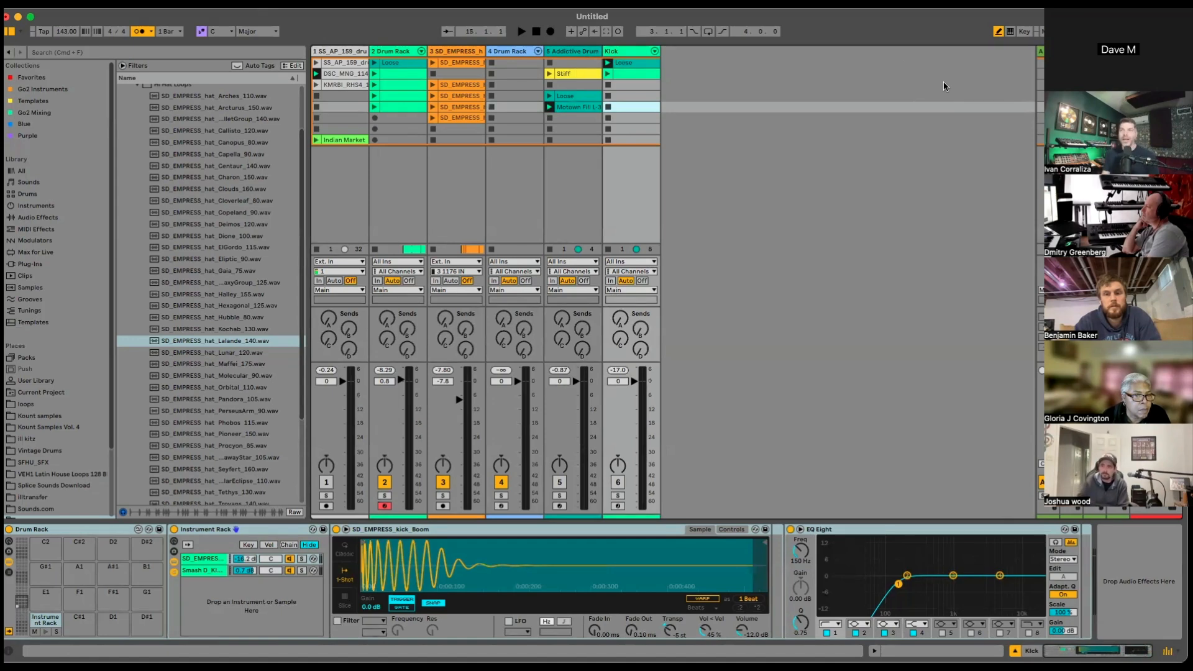
{"action": "left_click", "coordinate": [399, 62]}
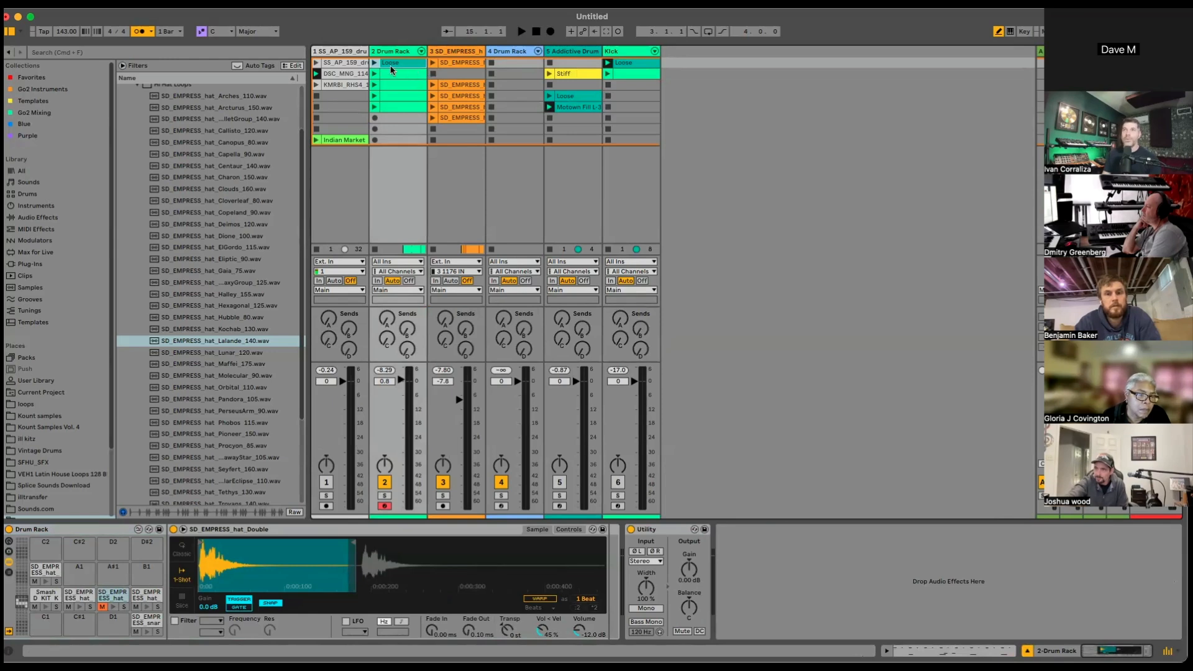
{"action": "left_click", "coordinate": [335, 77]}
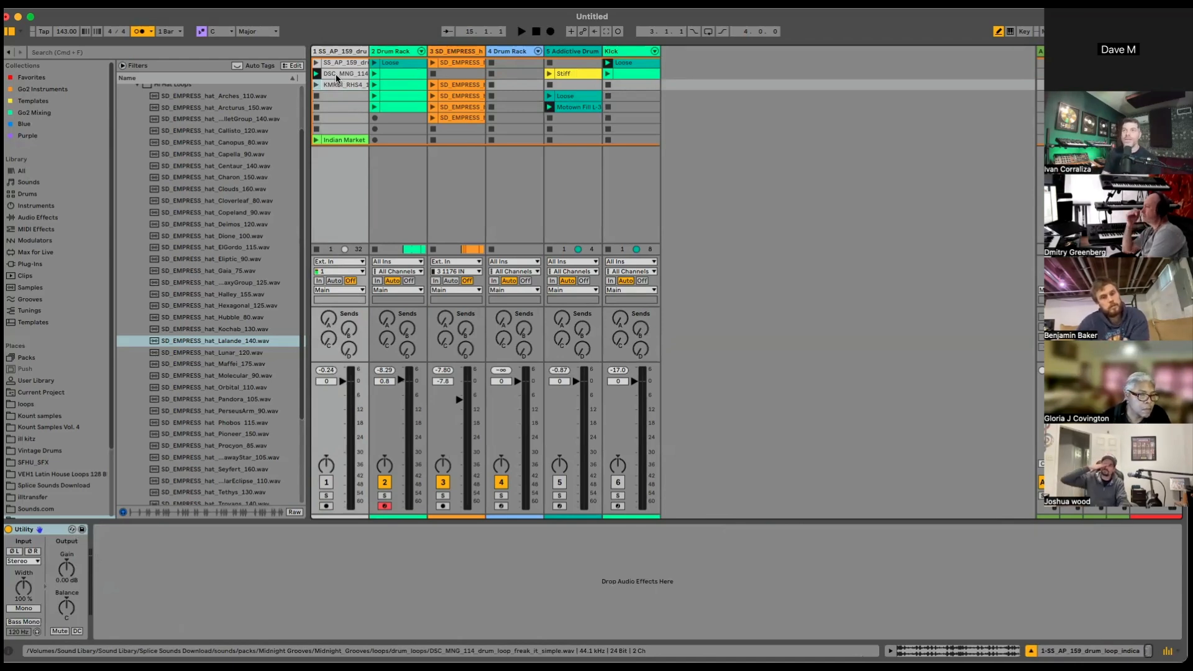
{"action": "left_click", "coordinate": [316, 73]}
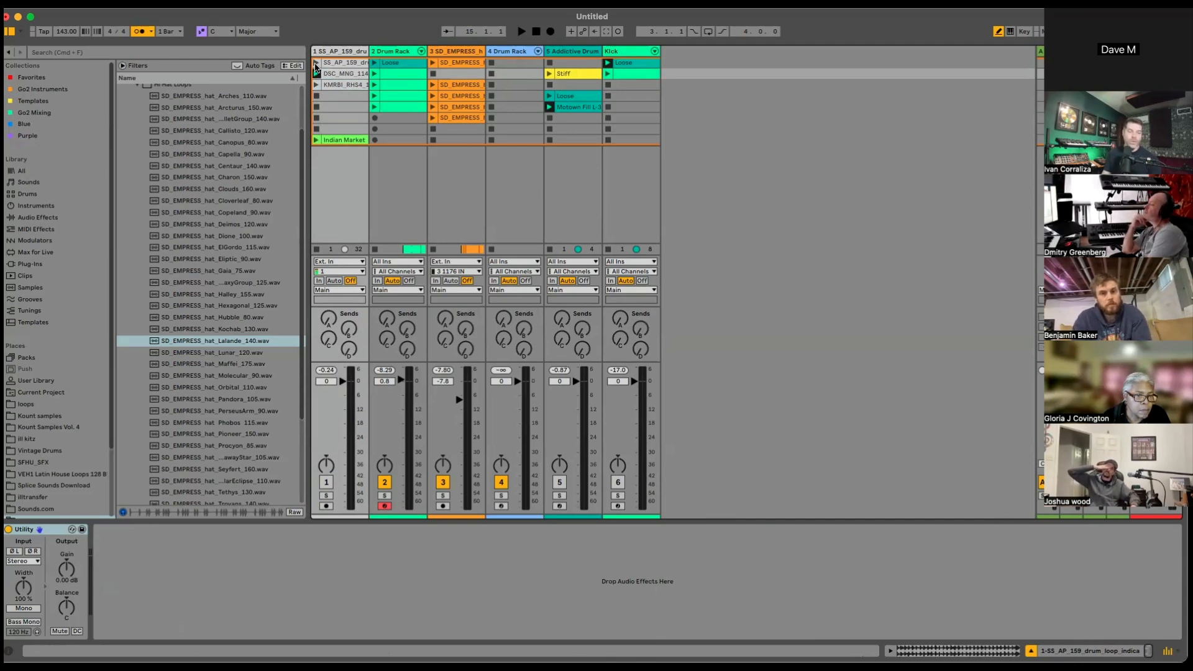
{"action": "key", "text": "F1"}
{"action": "left_click", "coordinate": [316, 63]}
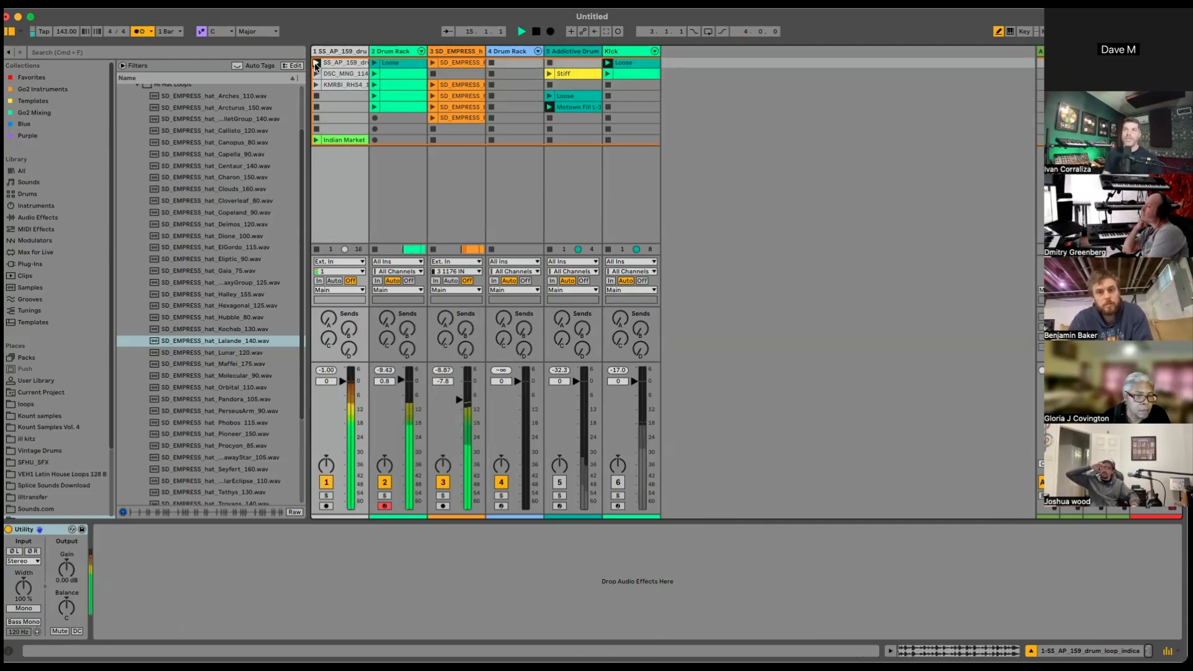
{"action": "left_click", "coordinate": [385, 482]}
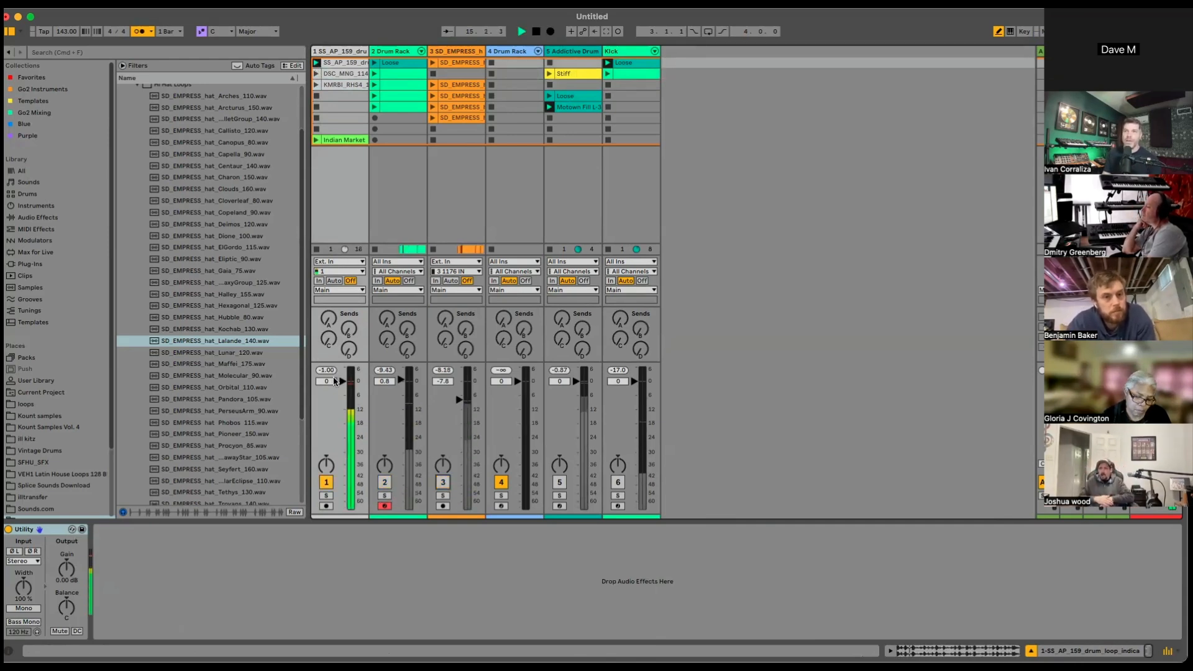
{"action": "left_click_drag", "start_coordinate": [326, 380], "coordinate": [343, 384]}
Step: Examine the SS_AP_159_drum_loop_indica waveform while it plays, and stop playback
{"action": "double_click", "coordinate": [347, 63]}
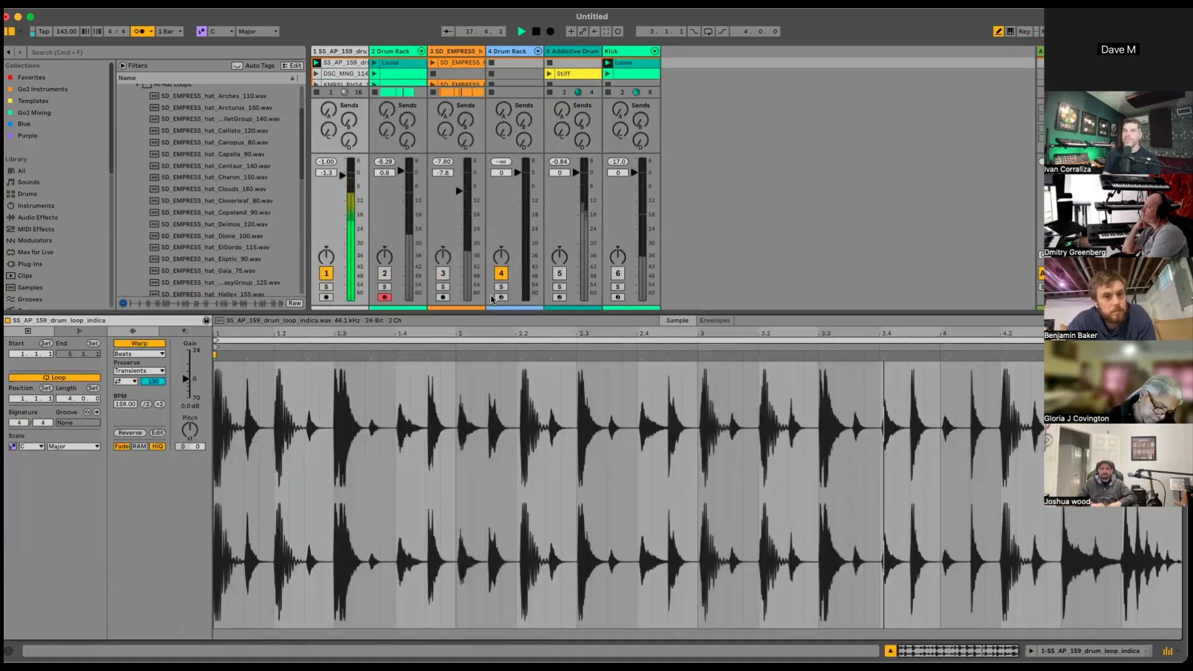
{"action": "mouse_move", "coordinate": [435, 330]}
{"action": "left_mouse_down"}
{"action": "mouse_move", "coordinate": [435, 347]}
{"action": "mouse_move", "coordinate": [427, 313]}
{"action": "left_mouse_up"}
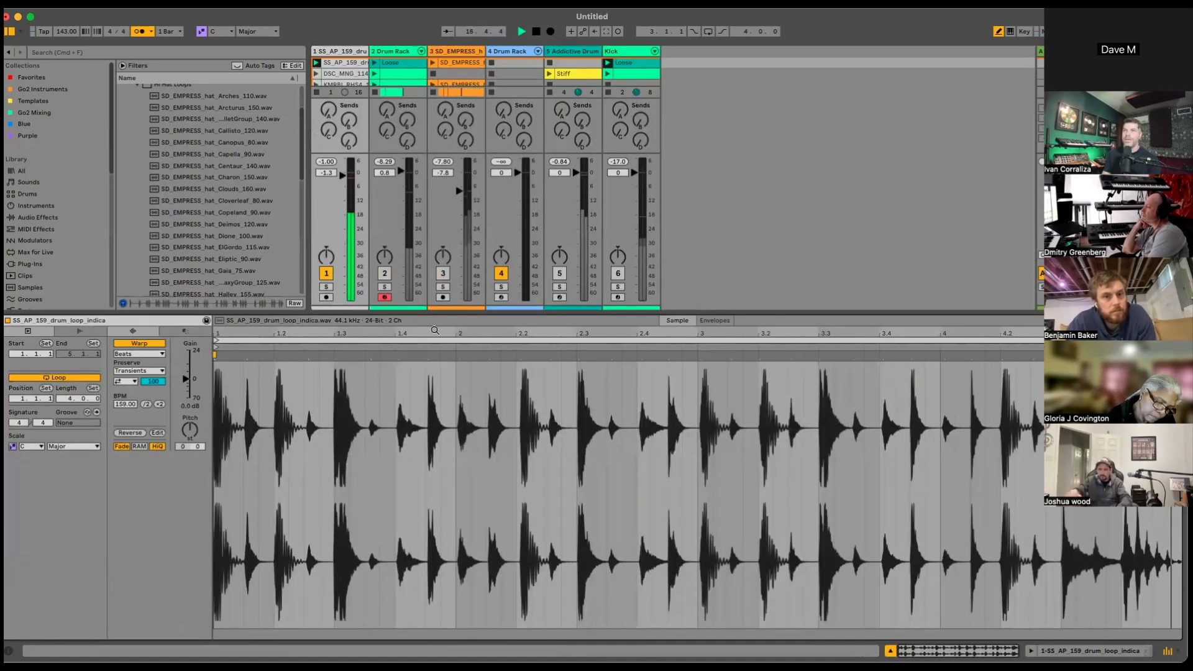
{"action": "key", "text": "shift+Tab"}
{"action": "key", "text": "space"}
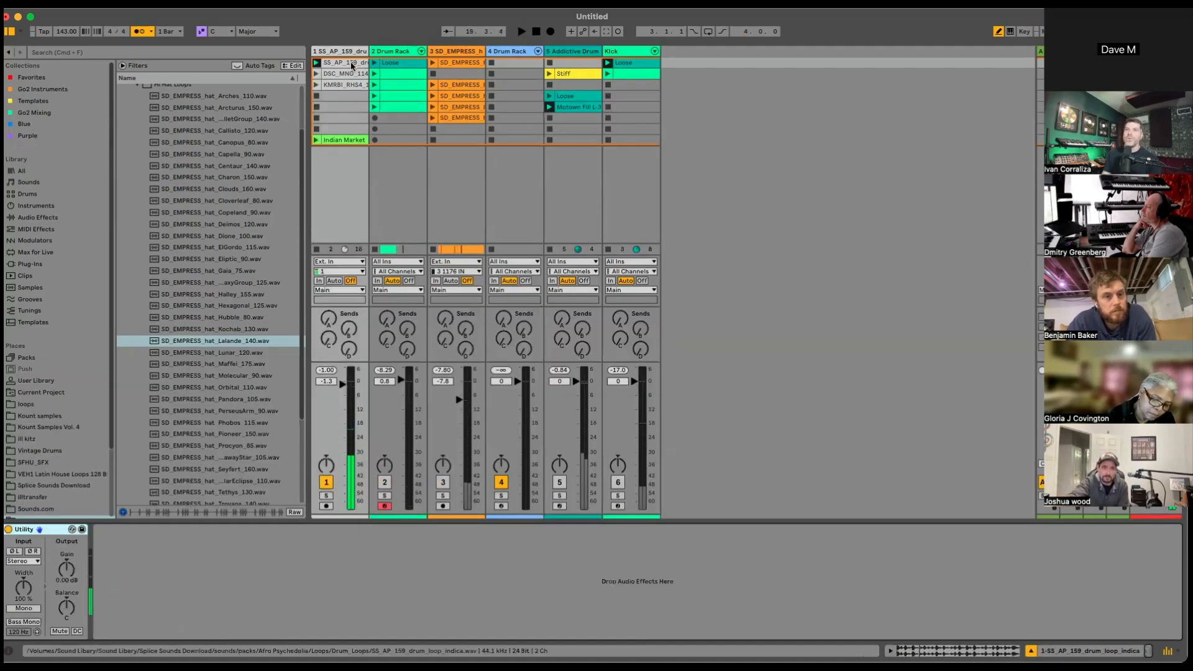
Step: Place SS_AP_159_drum_loop_indica on track 1 at bar 15 of the Arrangement, return the track to arrangement playback, and play it
{"action": "key", "text": "Tab"}
{"action": "left_click_drag", "start_coordinate": [351, 67], "coordinate": [581, 105]}
{"action": "left_click_drag", "start_coordinate": [701, 64], "coordinate": [666, 99]}
{"action": "left_click", "coordinate": [993, 108]}
{"action": "key", "text": "space"}
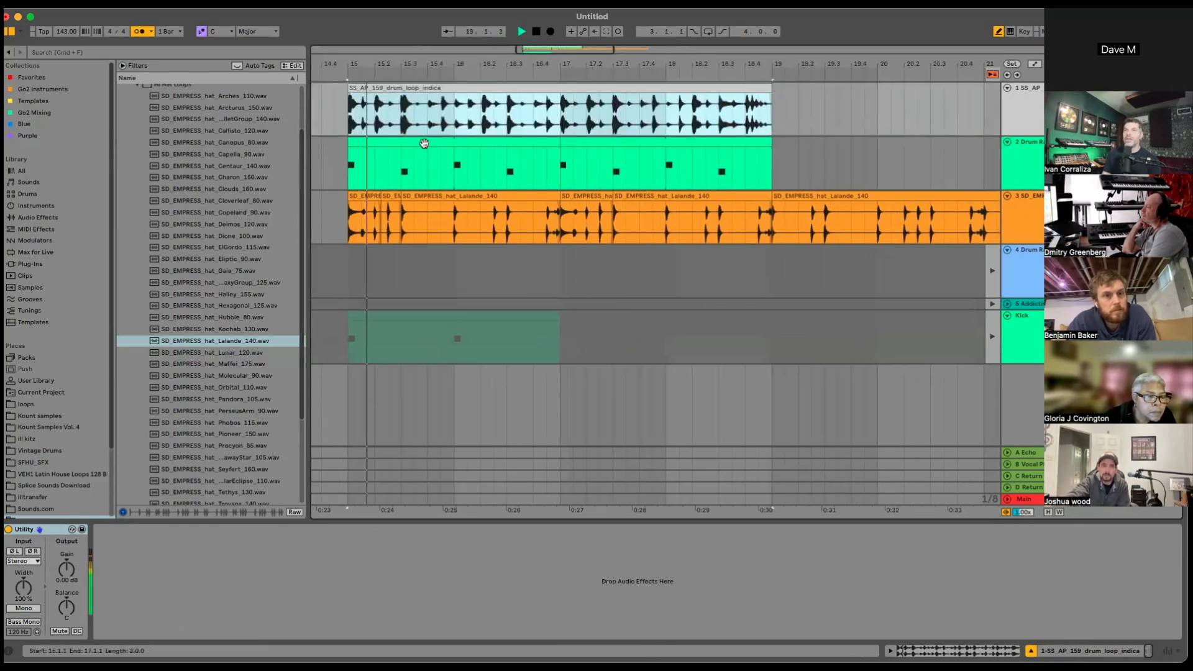
Step: Split the Drum Rack clip at 15.1.3 to isolate its first note, and play the arrangement with the metronome off
{"action": "key", "text": "Down"}
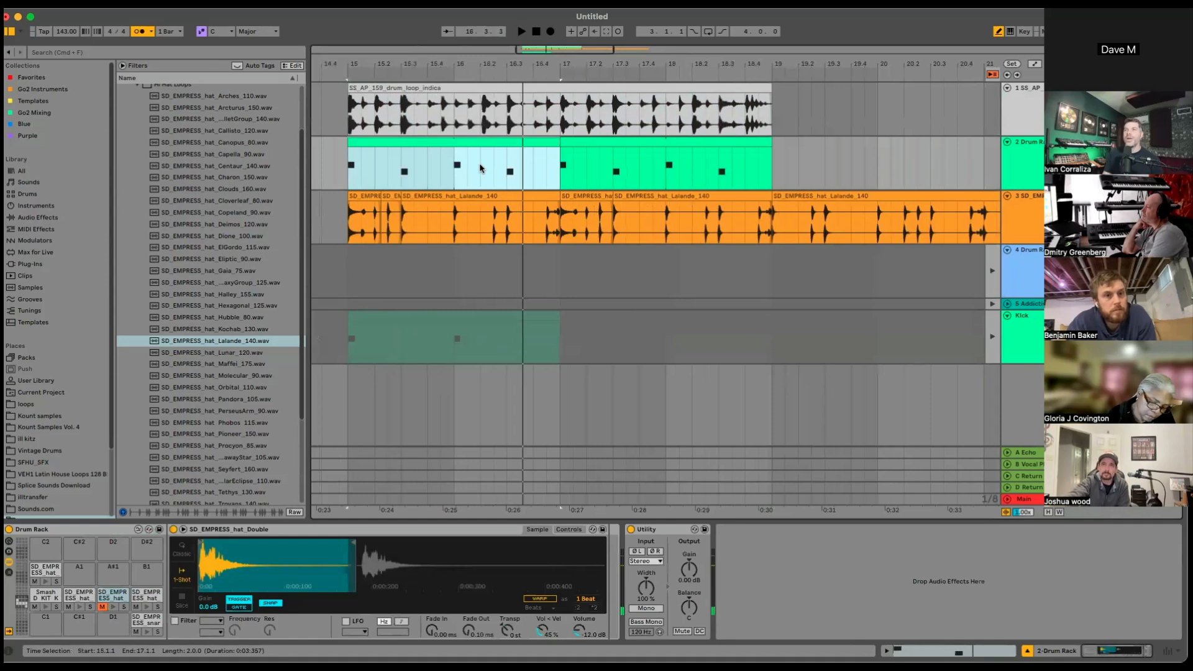
{"action": "mouse_move", "coordinate": [365, 164]}
{"action": "left_mouse_down"}
{"action": "mouse_move", "coordinate": [349, 163]}
{"action": "mouse_move", "coordinate": [363, 158]}
{"action": "left_mouse_up"}
{"action": "key", "text": "super+e"}
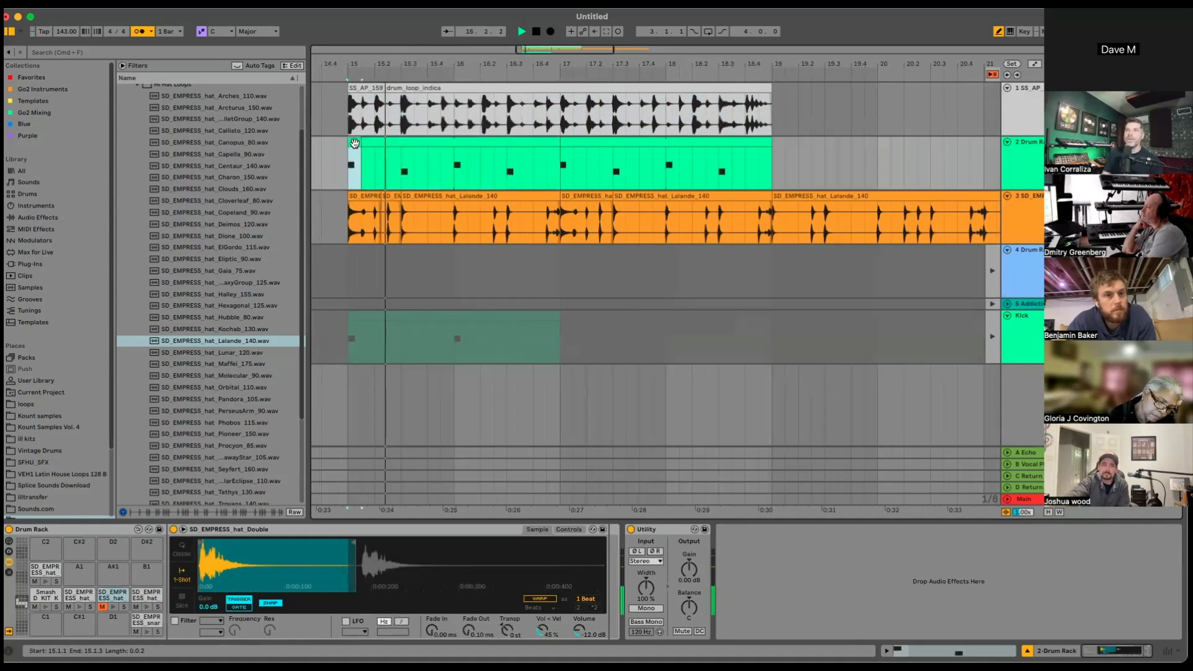
{"action": "key", "text": "space"}
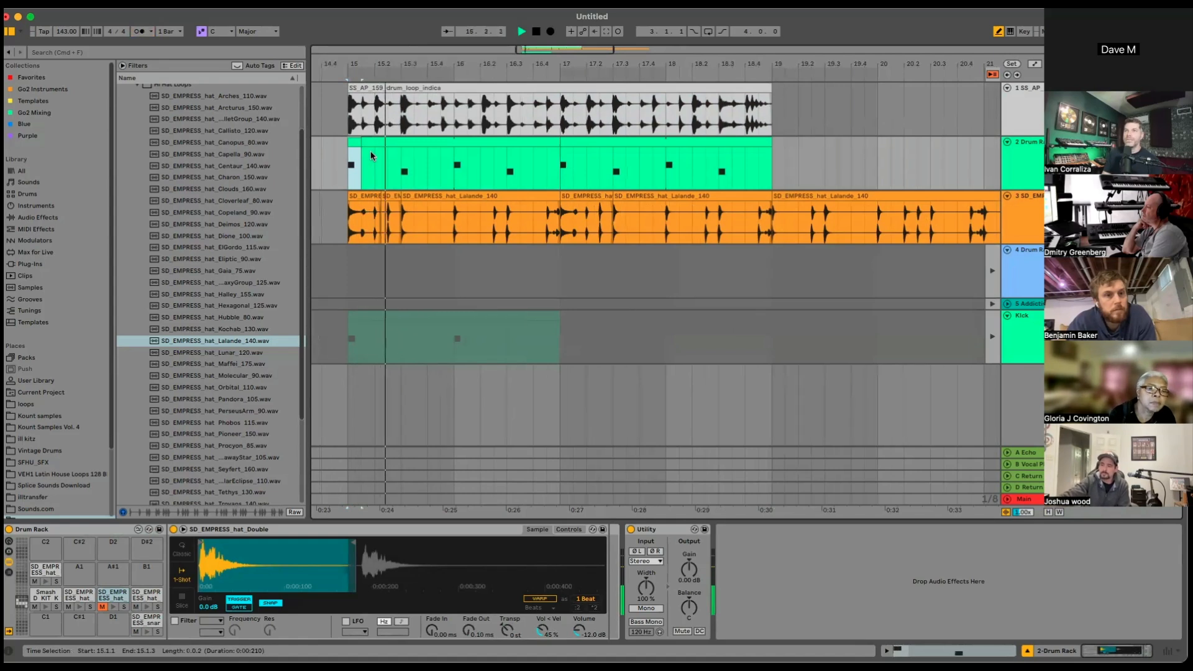
{"action": "key", "text": "space"}
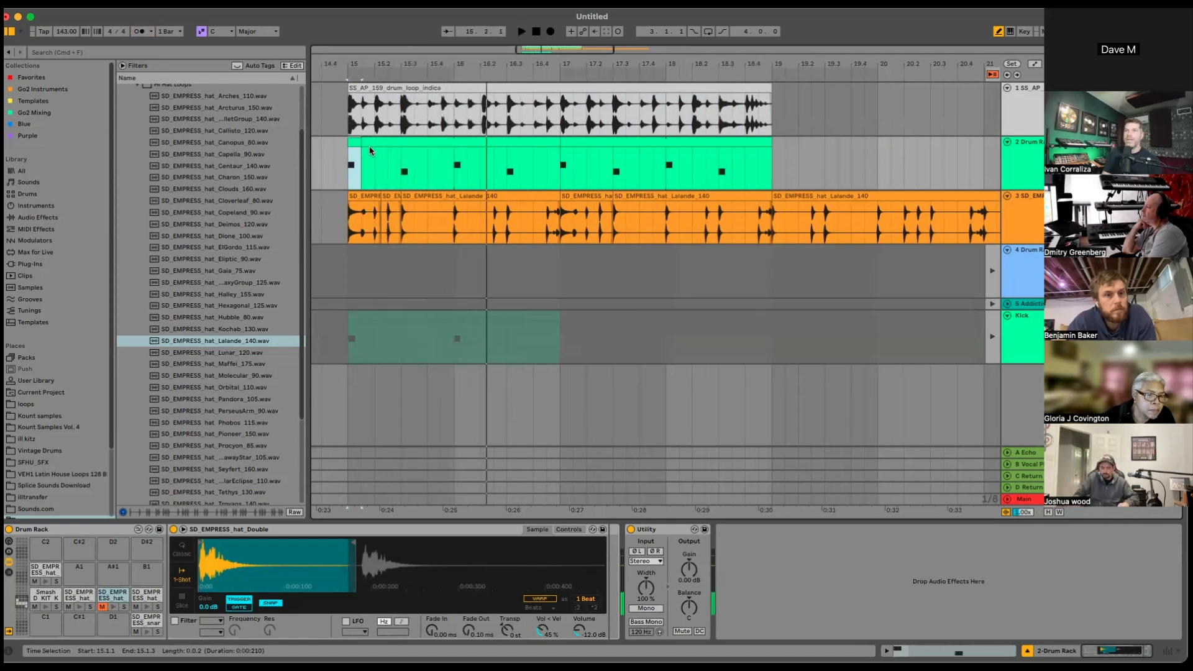
Step: Copy the split-off Drum Rack note segment from 15.1 to 16.2.1 and play the arrangement from bar 15
{"action": "left_click_drag", "start_coordinate": [353, 146], "coordinate": [485, 143]}
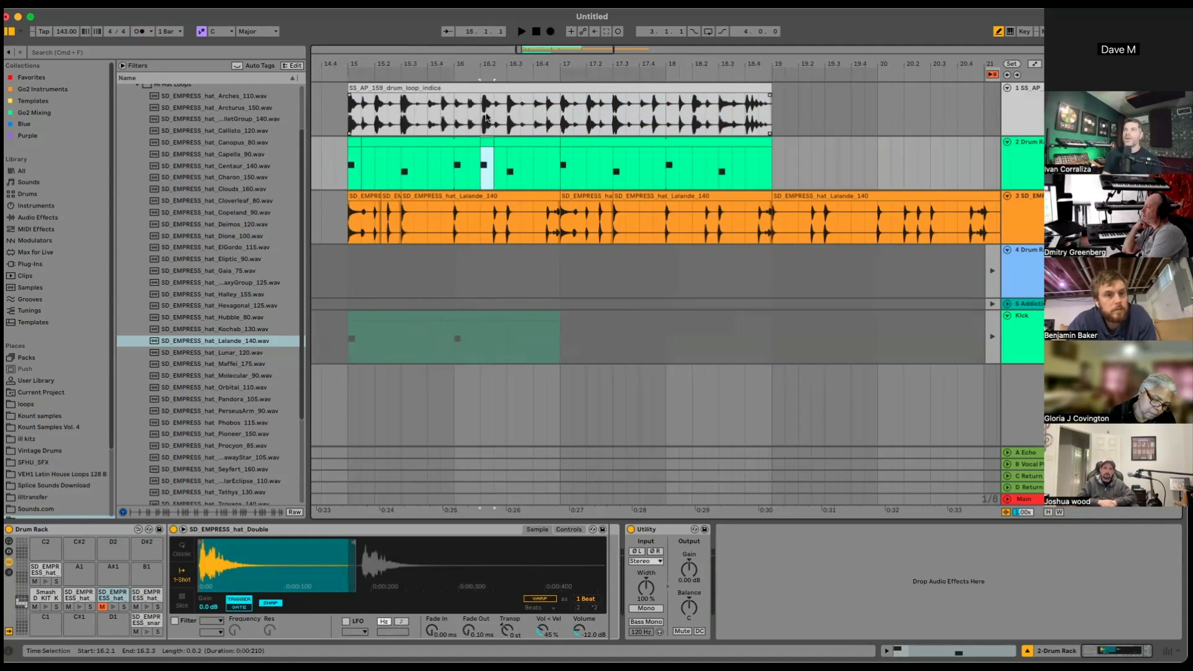
{"action": "left_click", "coordinate": [355, 141]}
{"action": "key", "text": "space"}
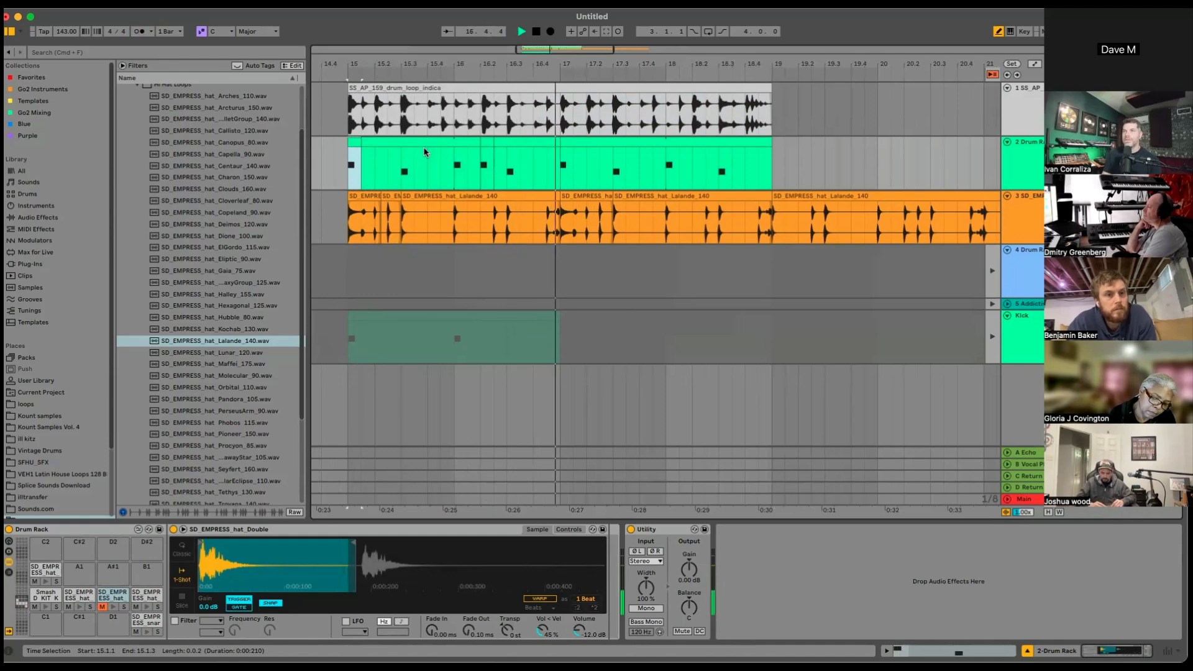
{"action": "key", "text": "space"}
Step: Solo the Kick track in Session View to hear its Loose clip, and delete the track
{"action": "key", "text": "Tab"}
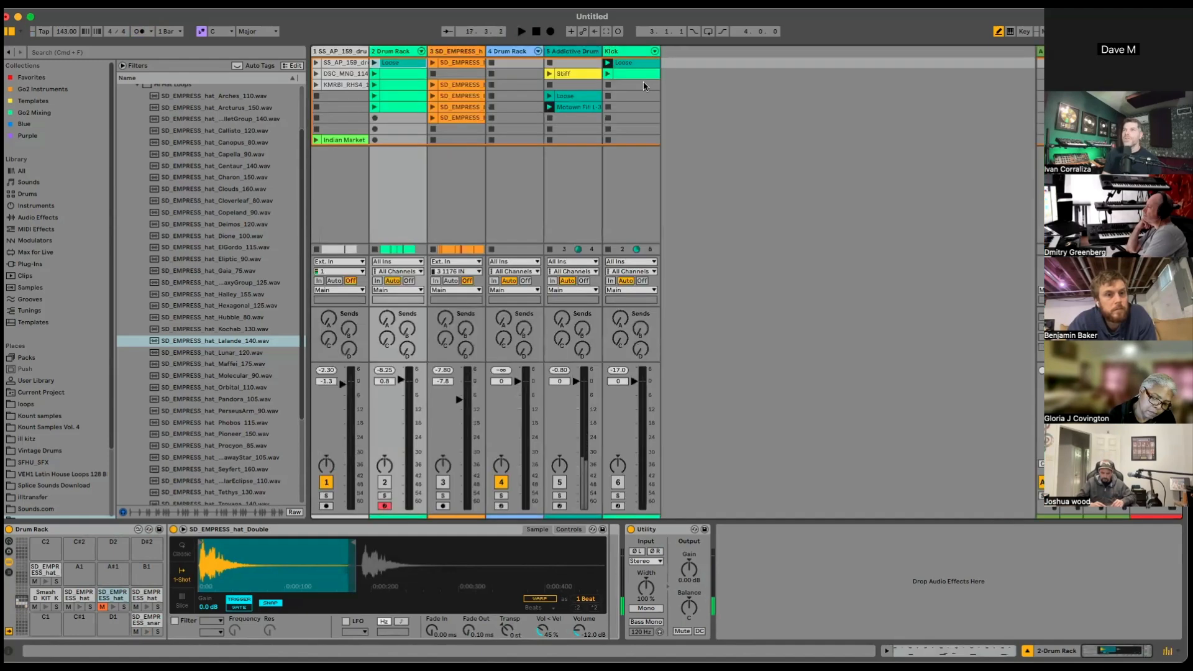
{"action": "left_click", "coordinate": [637, 64]}
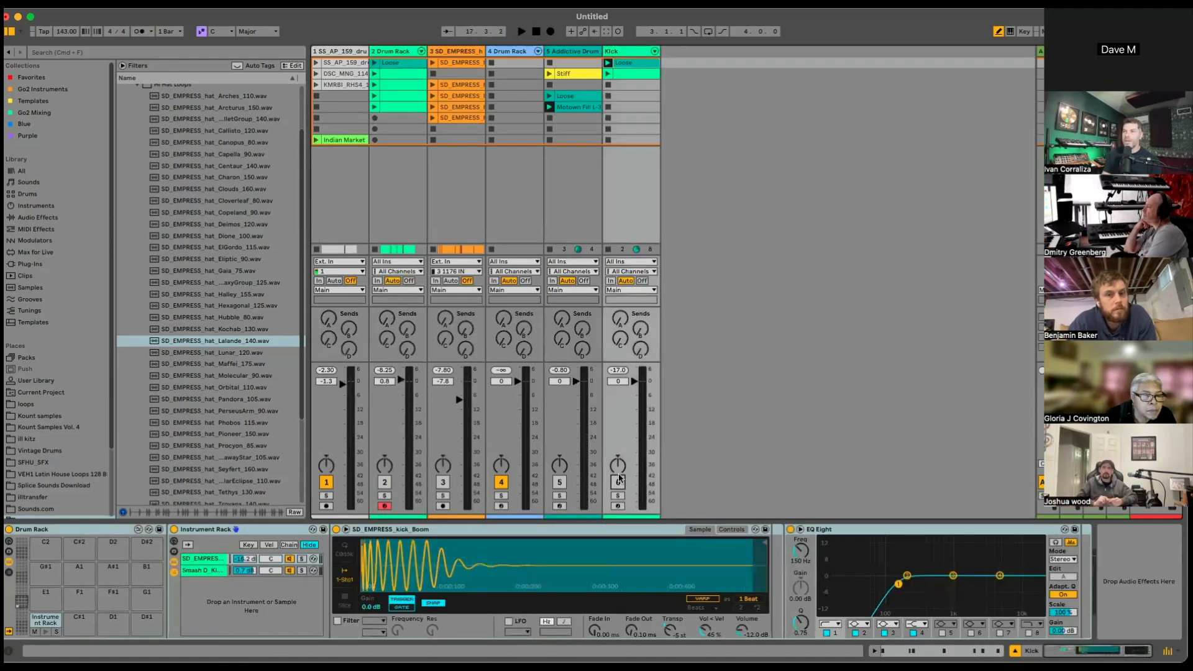
{"action": "left_click", "coordinate": [618, 496]}
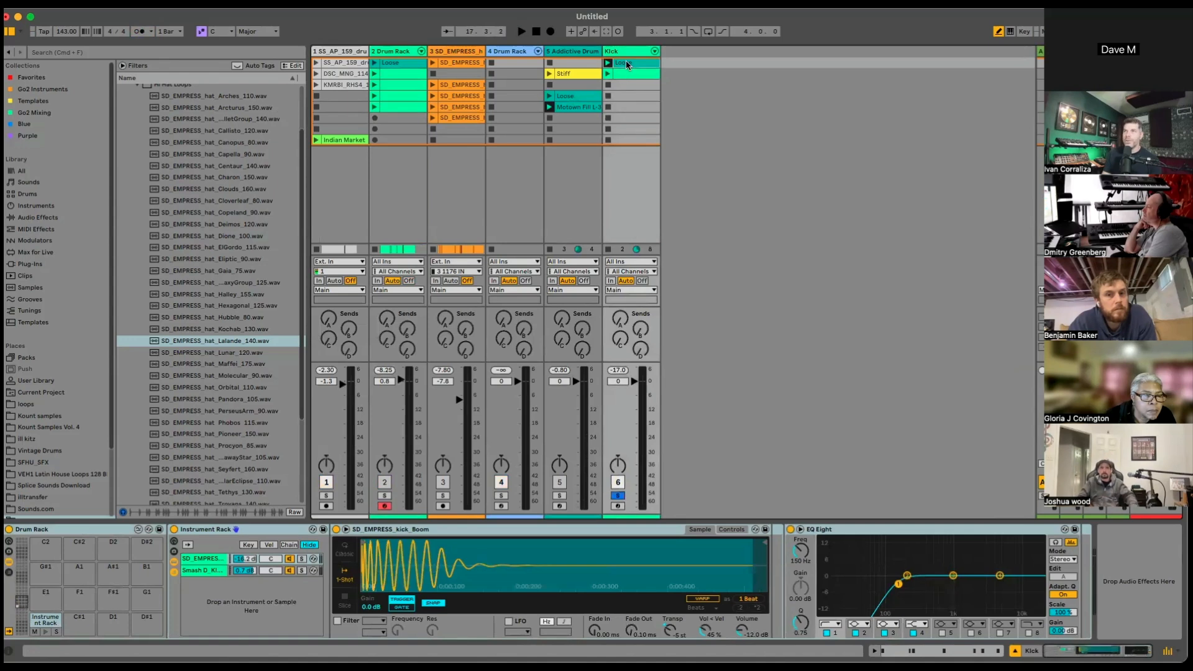
{"action": "key", "text": "space"}
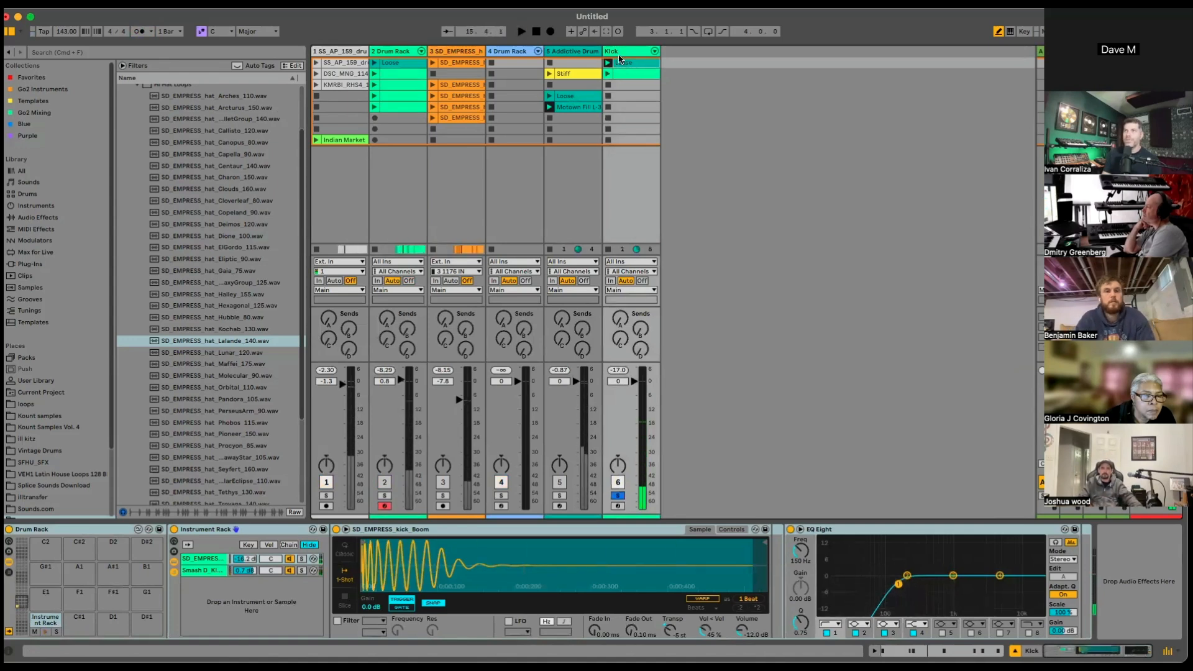
{"action": "left_click", "coordinate": [622, 51]}
{"action": "key", "text": "Delete"}
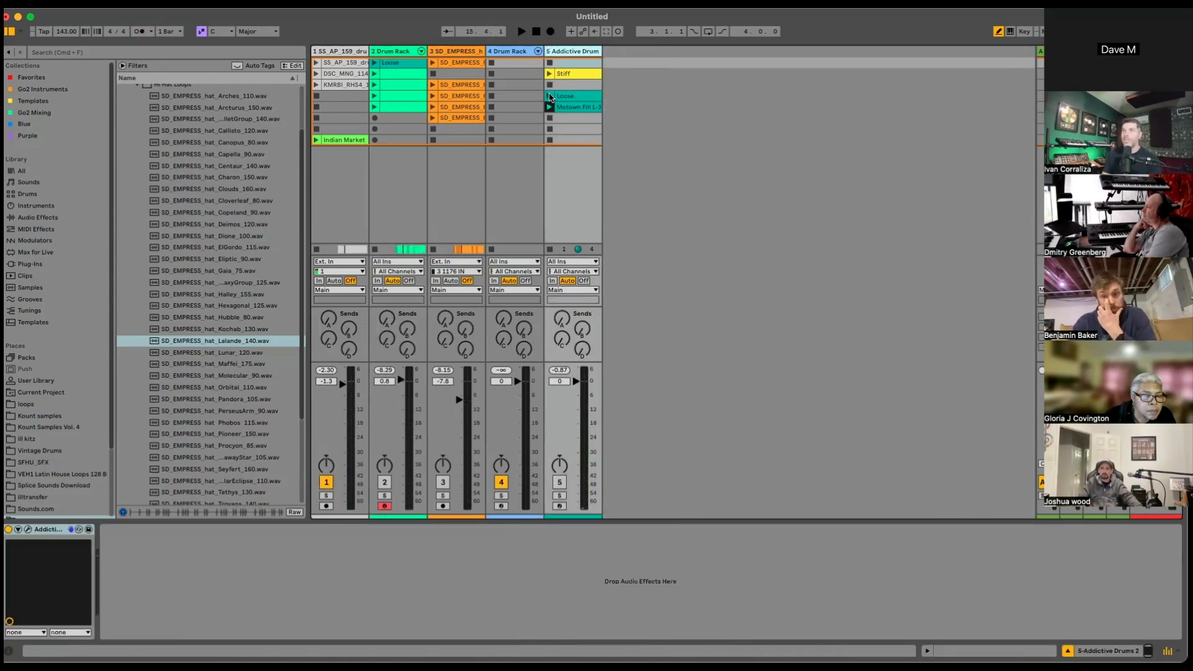
Step: Launch the Loose clip with the Addictive Drums track soloed at -3.3 dB, and open the clip's notes
{"action": "left_click", "coordinate": [548, 96]}
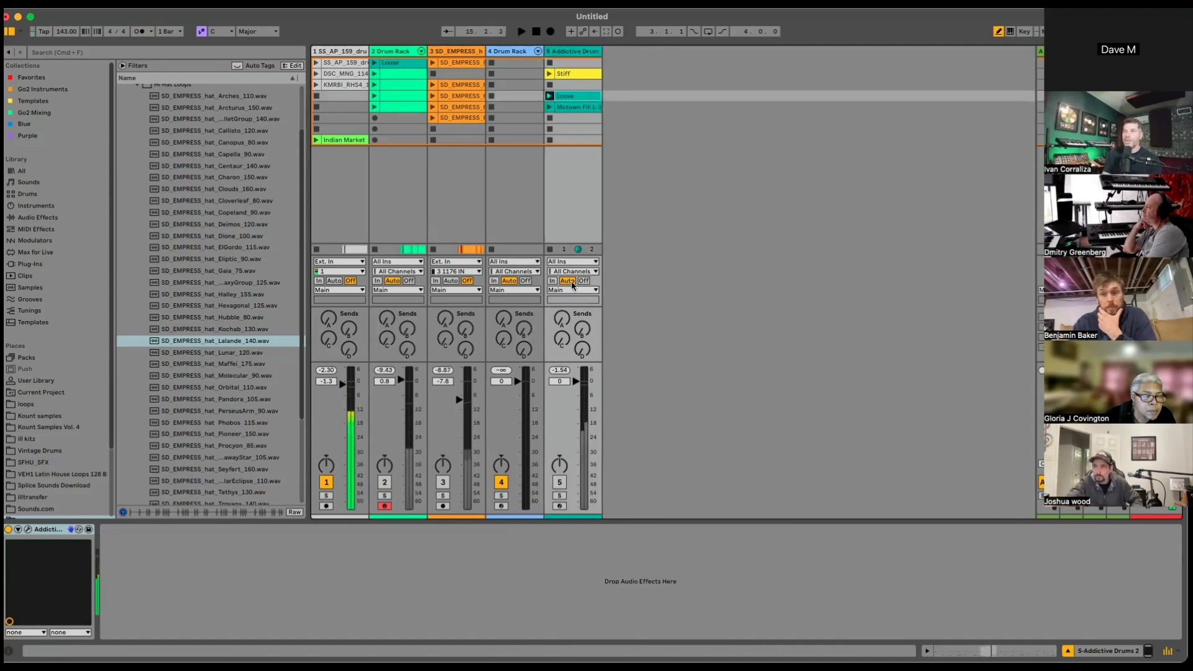
{"action": "left_click", "coordinate": [558, 495]}
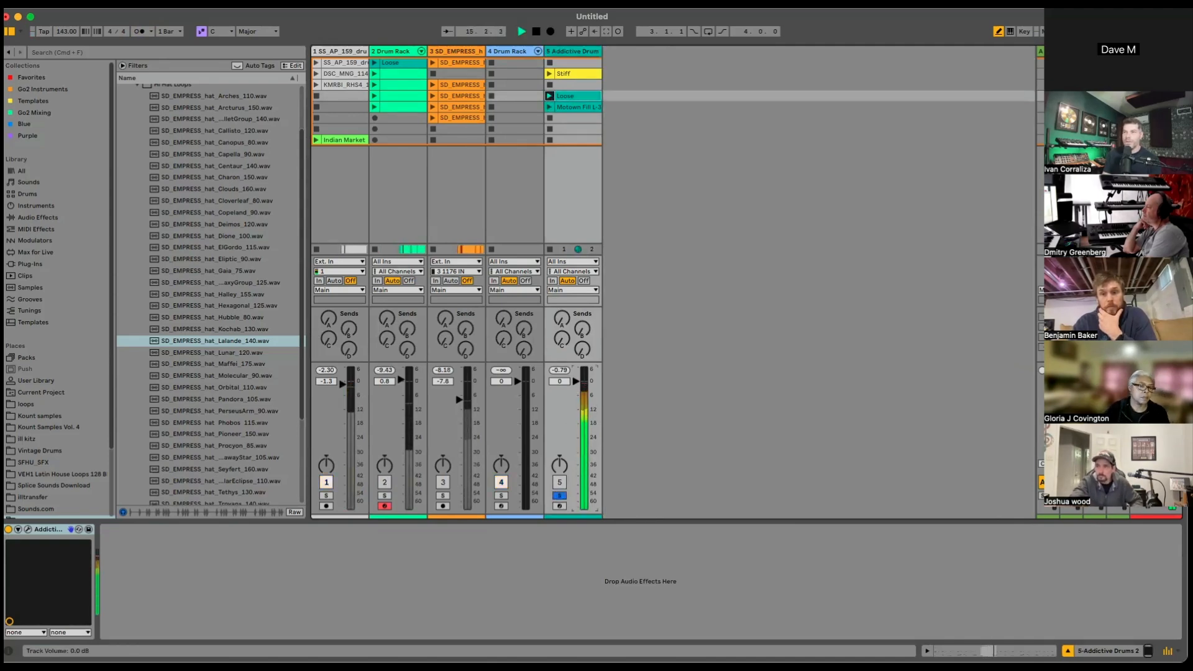
{"action": "left_click_drag", "start_coordinate": [575, 382], "coordinate": [575, 390]}
{"action": "double_click", "coordinate": [589, 102]}
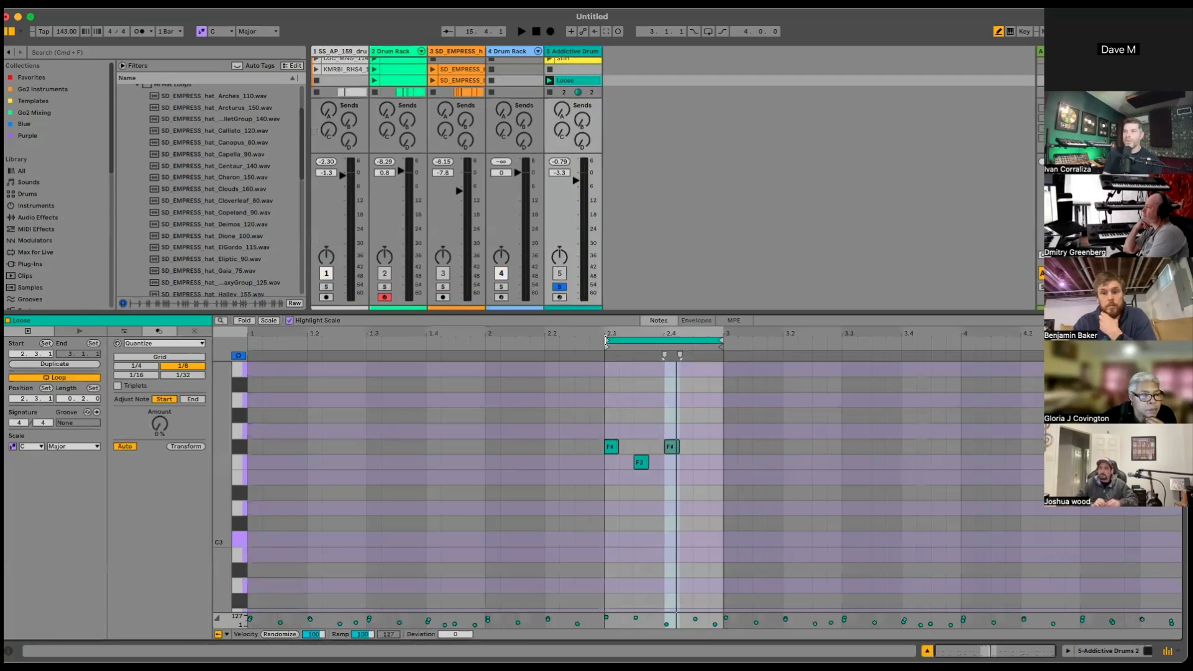
Step: Extend the Loose clip's loop to start at 1.1.1 and run 4 bars, and lower the Addictive Drums track to -7.8 dB
{"action": "left_click_drag", "start_coordinate": [606, 340], "coordinate": [249, 340]}
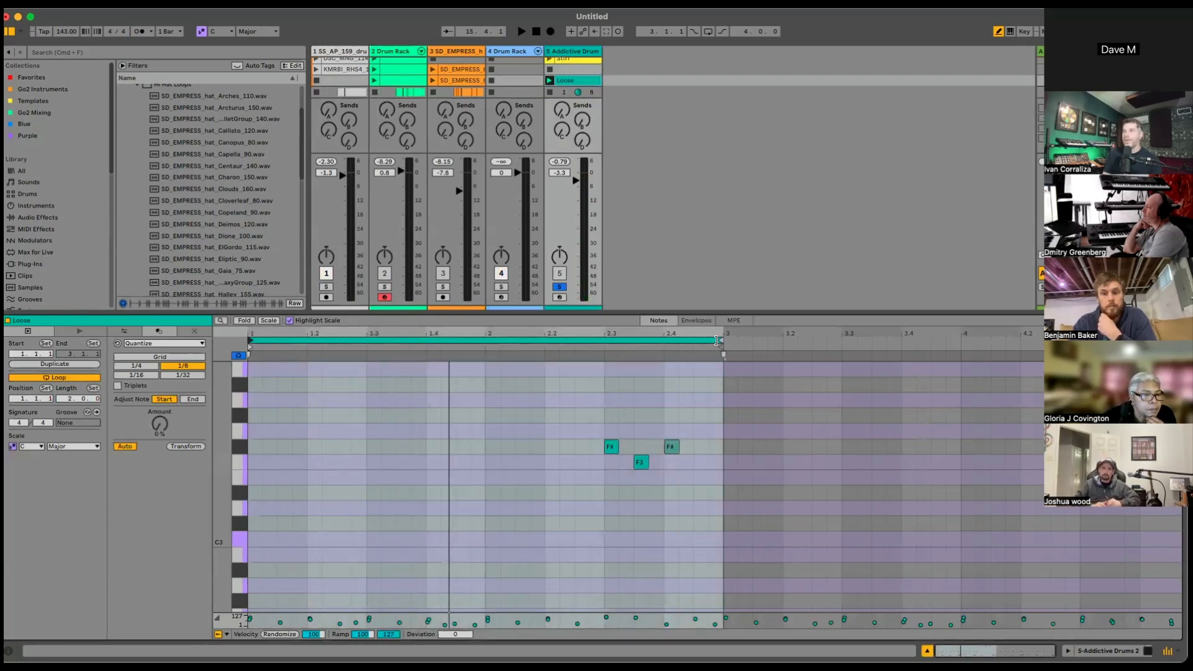
{"action": "left_click_drag", "start_coordinate": [722, 342], "coordinate": [950, 392]}
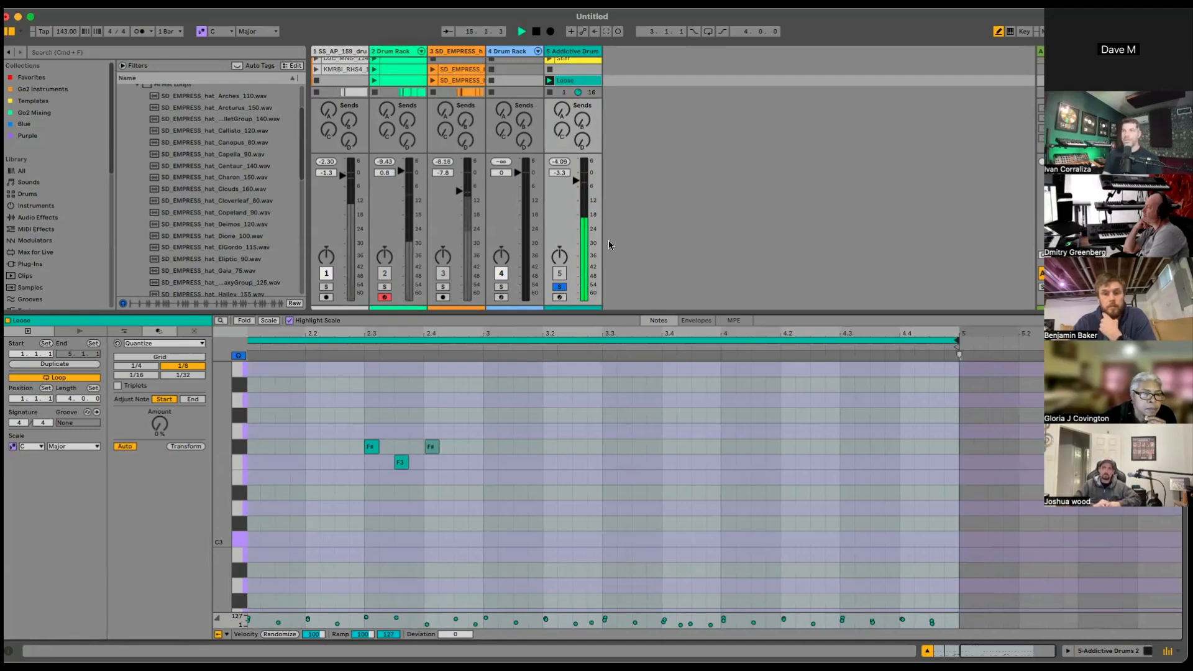
{"action": "left_click_drag", "start_coordinate": [572, 190], "coordinate": [572, 199]}
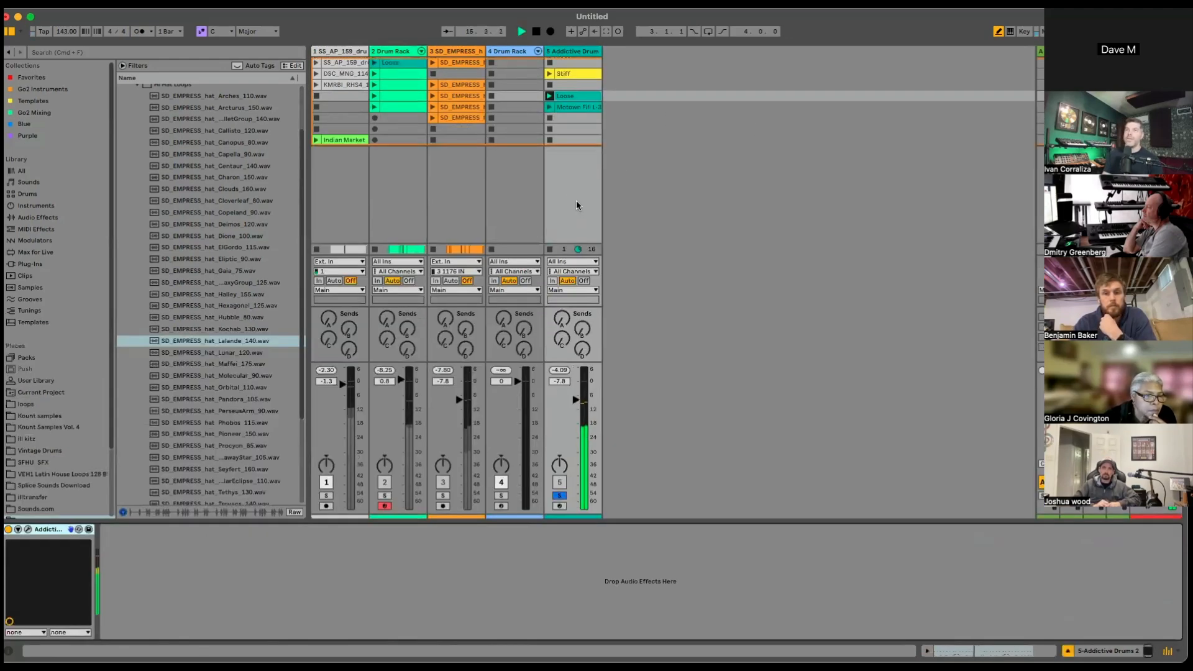
Step: Move the Addictive Drums track directly beneath the sampled drum loop track in the Arrangement and unfold it
{"action": "key", "text": "Tab"}
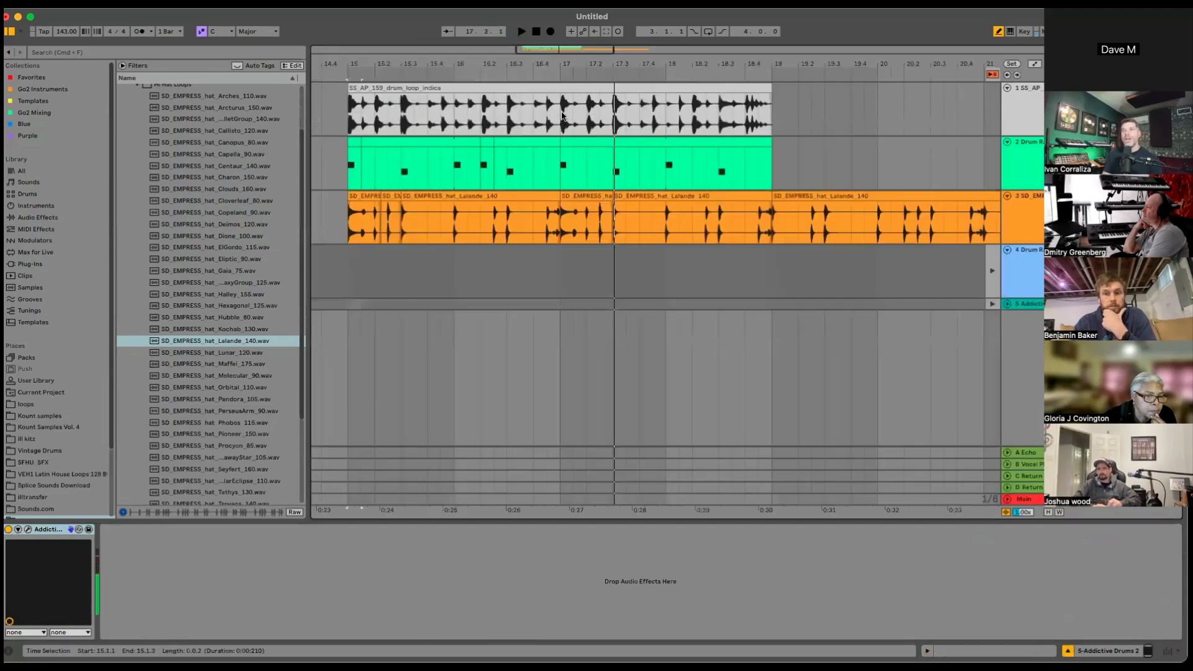
{"action": "left_click", "coordinate": [512, 87]}
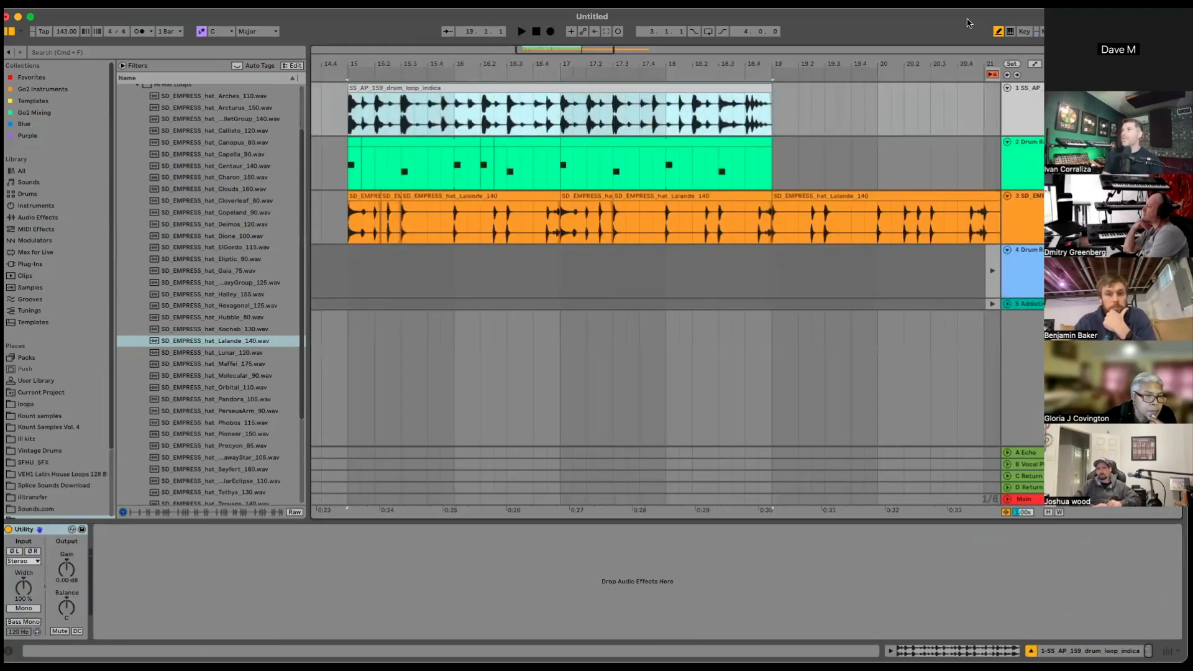
{"action": "left_click_drag", "start_coordinate": [972, 305], "coordinate": [982, 144]}
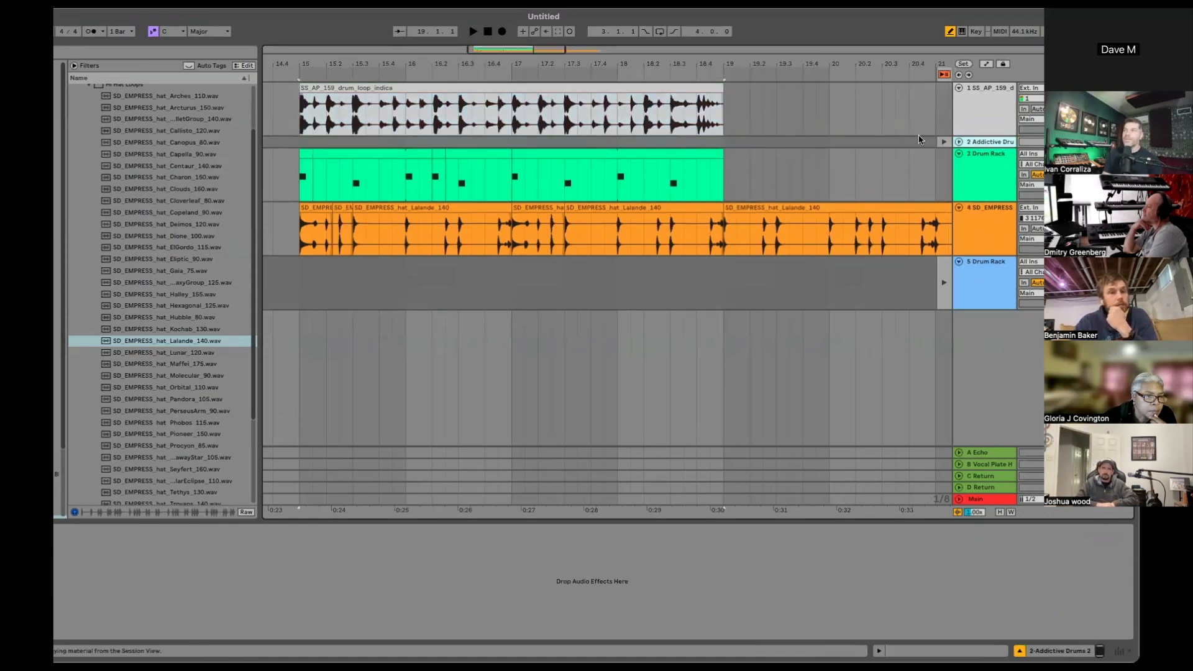
{"action": "left_click", "coordinate": [959, 142]}
Step: Copy the SS_AP_159_drum_loop_indica clip at bar 15 onto the Addictive Drums track, converting it to MIDI as Drums
{"action": "left_click", "coordinate": [505, 85]}
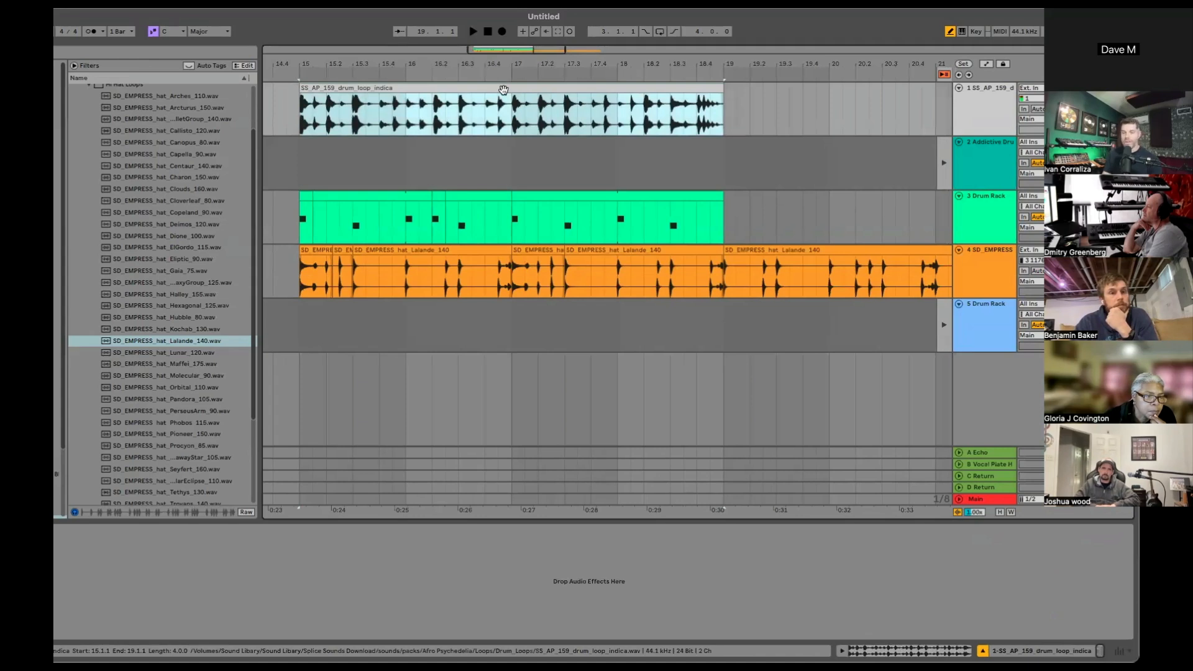
{"action": "key", "text": "space"}
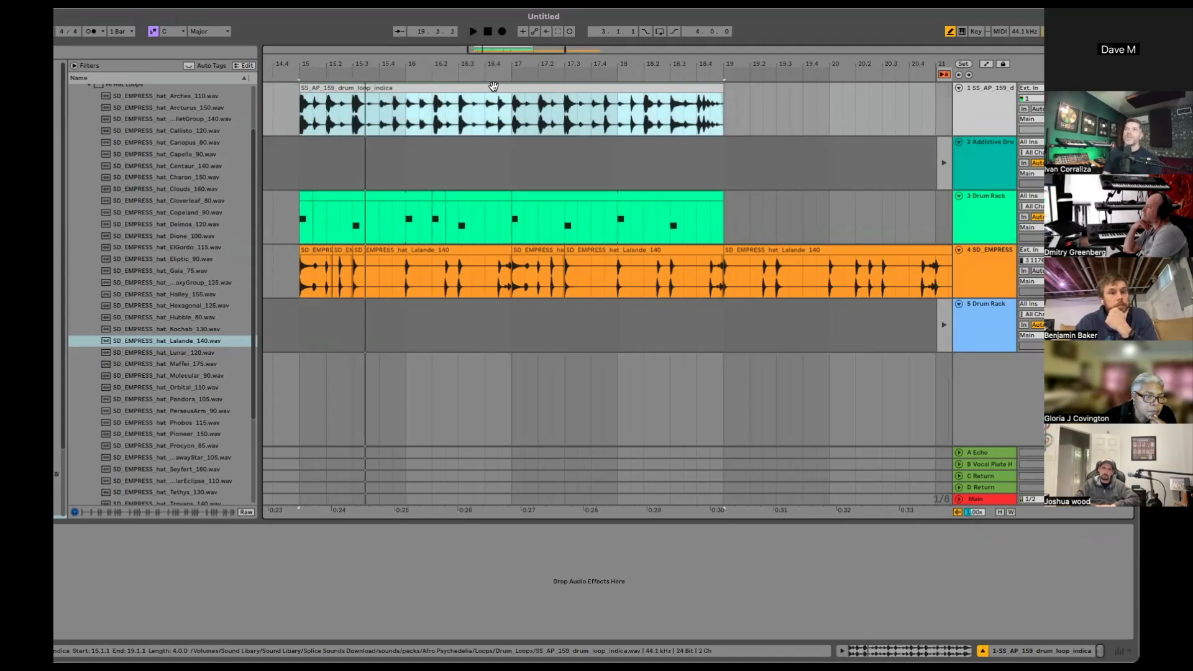
{"action": "left_click_drag", "start_coordinate": [493, 86], "coordinate": [497, 141]}
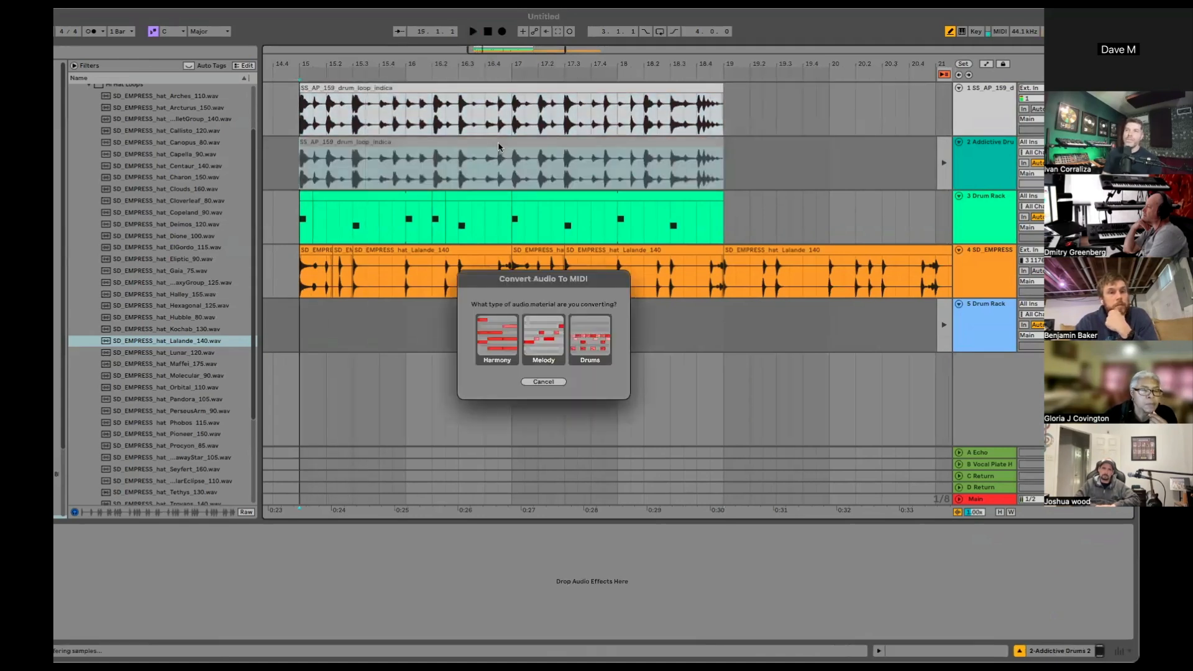
{"action": "left_click", "coordinate": [588, 343]}
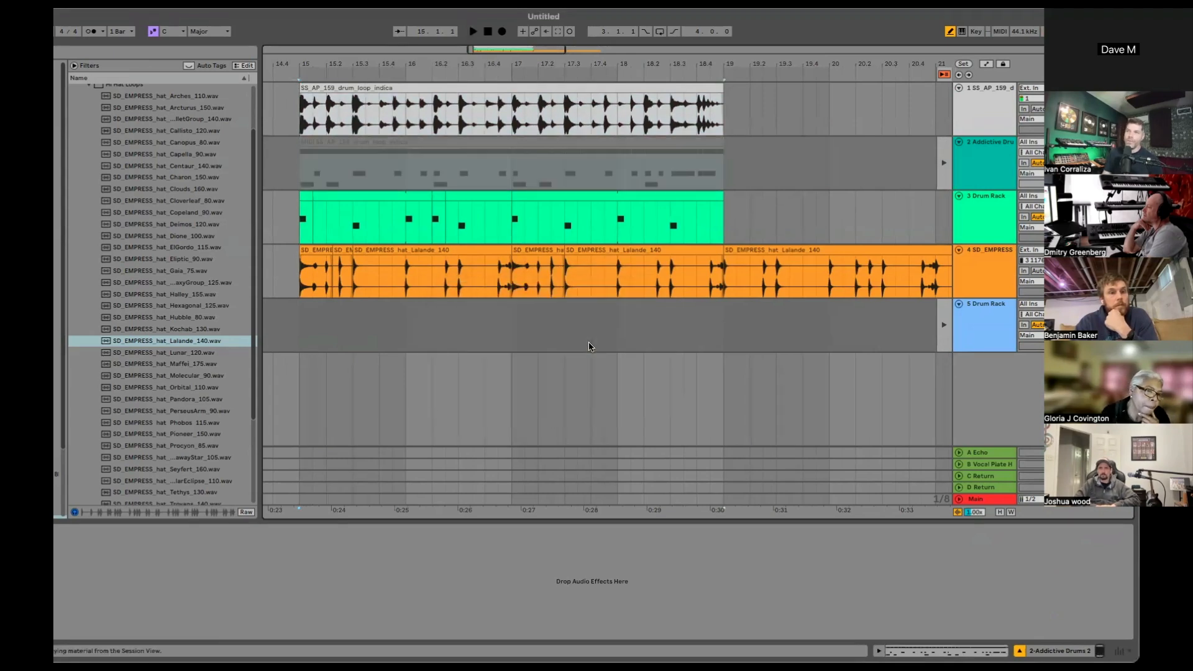
Step: Return the Addictive Drums track to arrangement playback and play the converted MIDI clip from bar 15
{"action": "left_click", "coordinate": [944, 162]}
{"action": "mouse_move", "coordinate": [861, 59]}
{"action": "left_mouse_down"}
{"action": "mouse_move", "coordinate": [882, 37]}
{"action": "mouse_move", "coordinate": [876, 51]}
{"action": "mouse_move", "coordinate": [691, 43]}
{"action": "mouse_move", "coordinate": [670, 31]}
{"action": "mouse_move", "coordinate": [606, 38]}
{"action": "mouse_move", "coordinate": [704, 22]}
{"action": "left_mouse_up"}
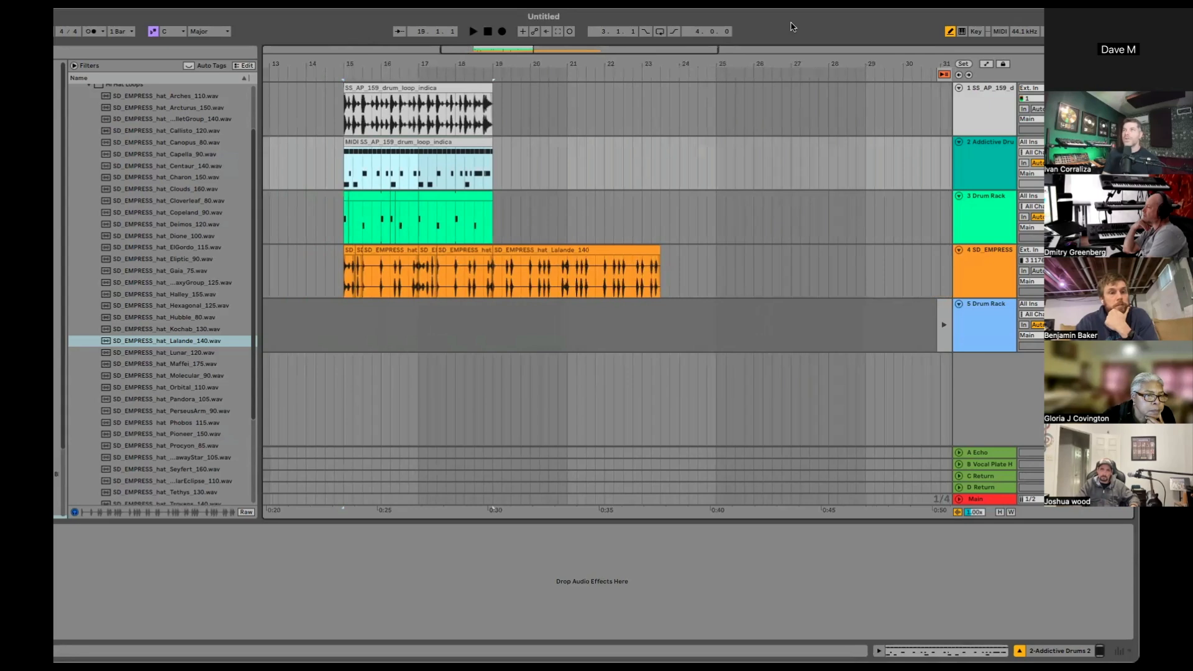
{"action": "left_click_drag", "start_coordinate": [791, 26], "coordinate": [758, 27]}
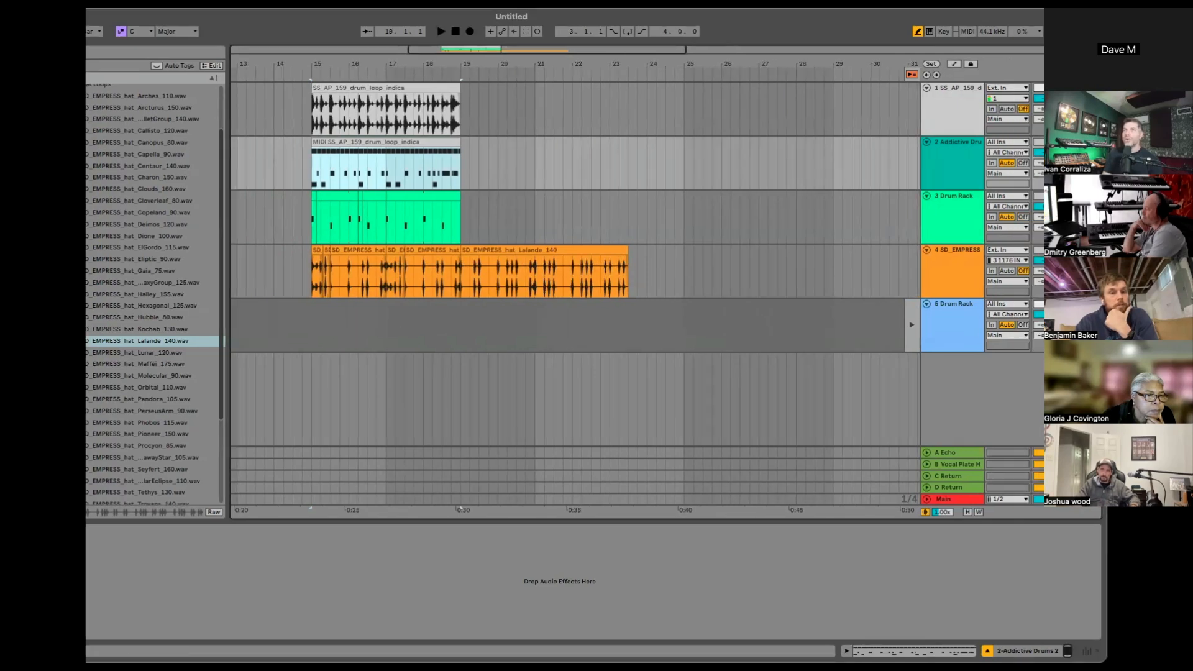
{"action": "key", "text": "space"}
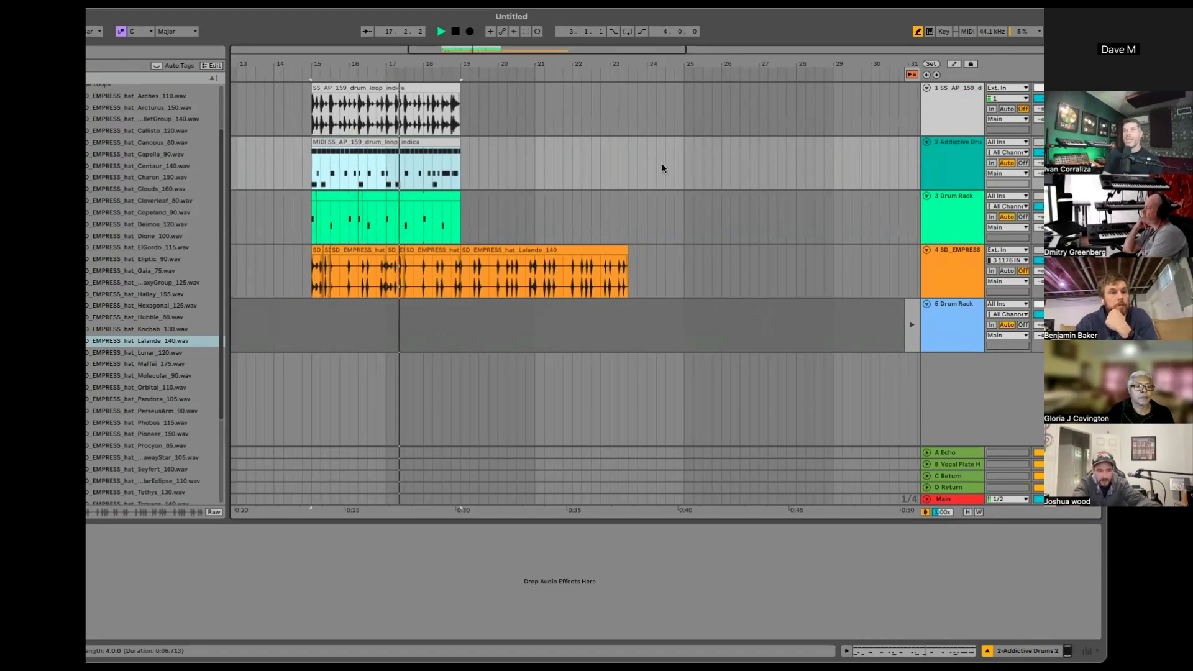
Step: Open the converted MIDI clip's notes and select the whole F#1 row
{"action": "double_click", "coordinate": [370, 173]}
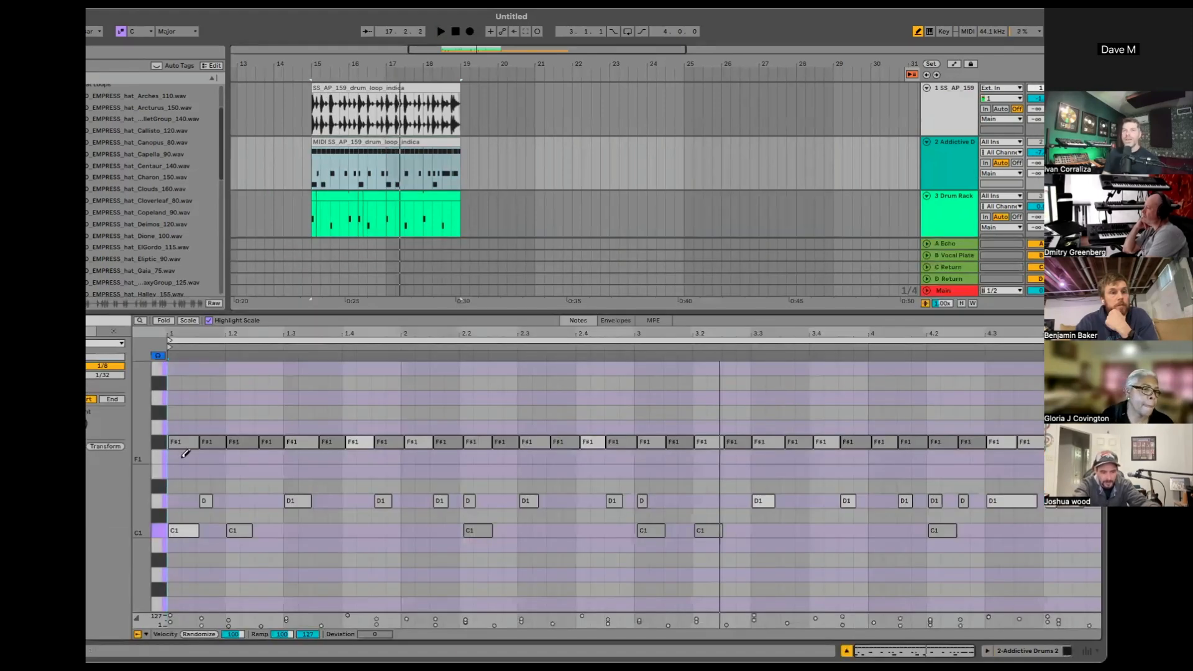
{"action": "scroll", "coordinate": [206, 422], "scroll_direction": "down", "scroll_amount": 1}
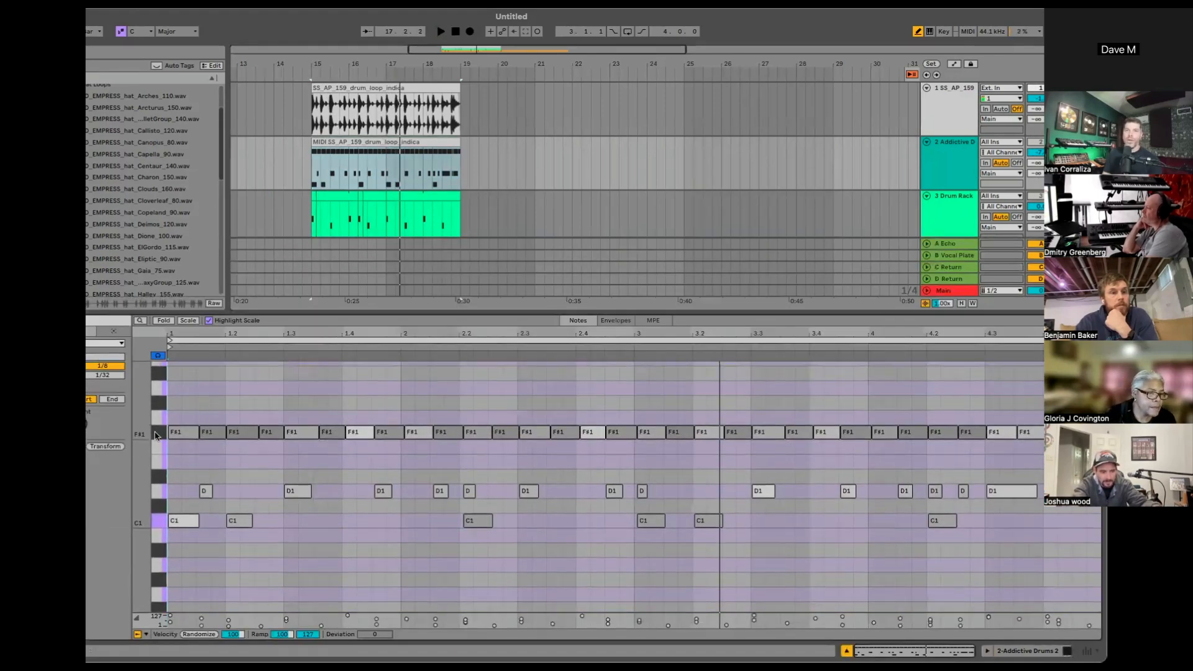
{"action": "key", "text": "space"}
{"action": "left_click", "coordinate": [156, 435]}
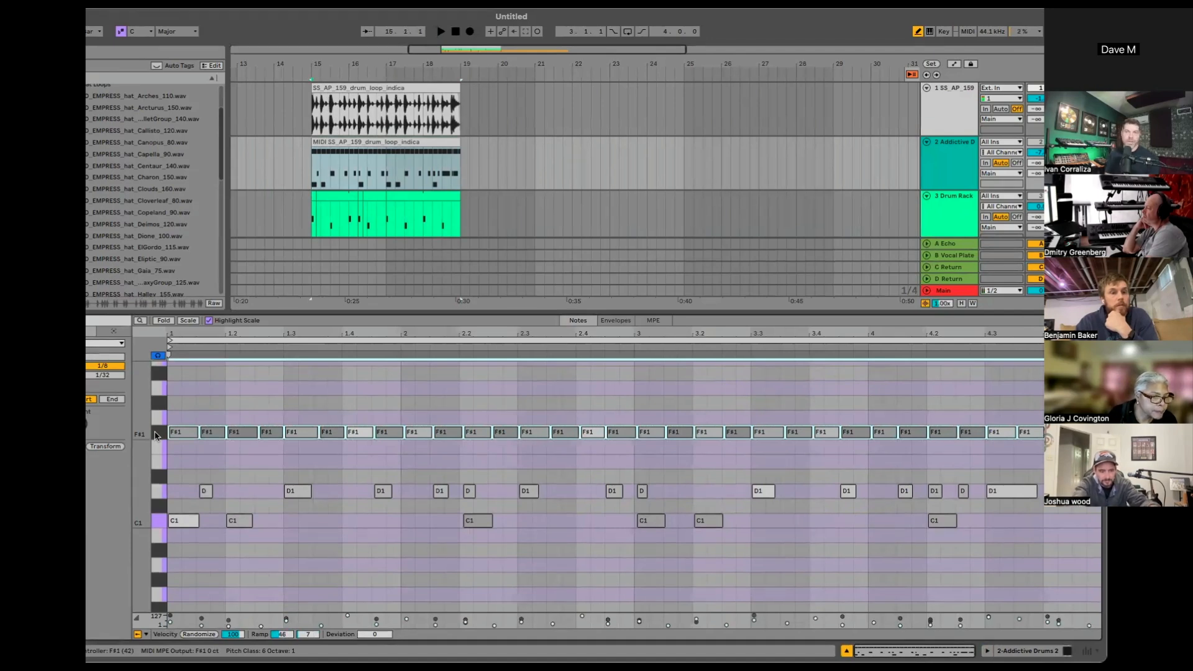
Step: Transpose the selected hat notes down to B0 to try other drum sounds
{"action": "key", "text": "Down"}
{"action": "key", "text": "Down"}
{"action": "key", "text": "Down"}
{"action": "key", "text": "Down"}
{"action": "key", "text": "Down"}
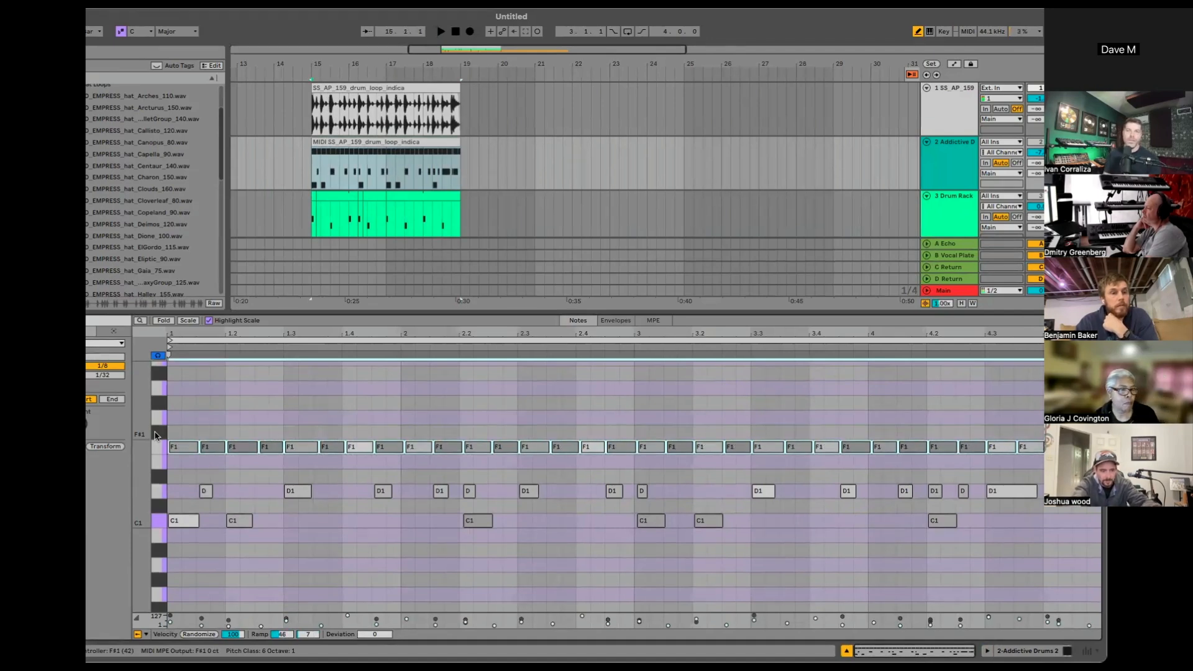
{"action": "key", "text": "Down"}
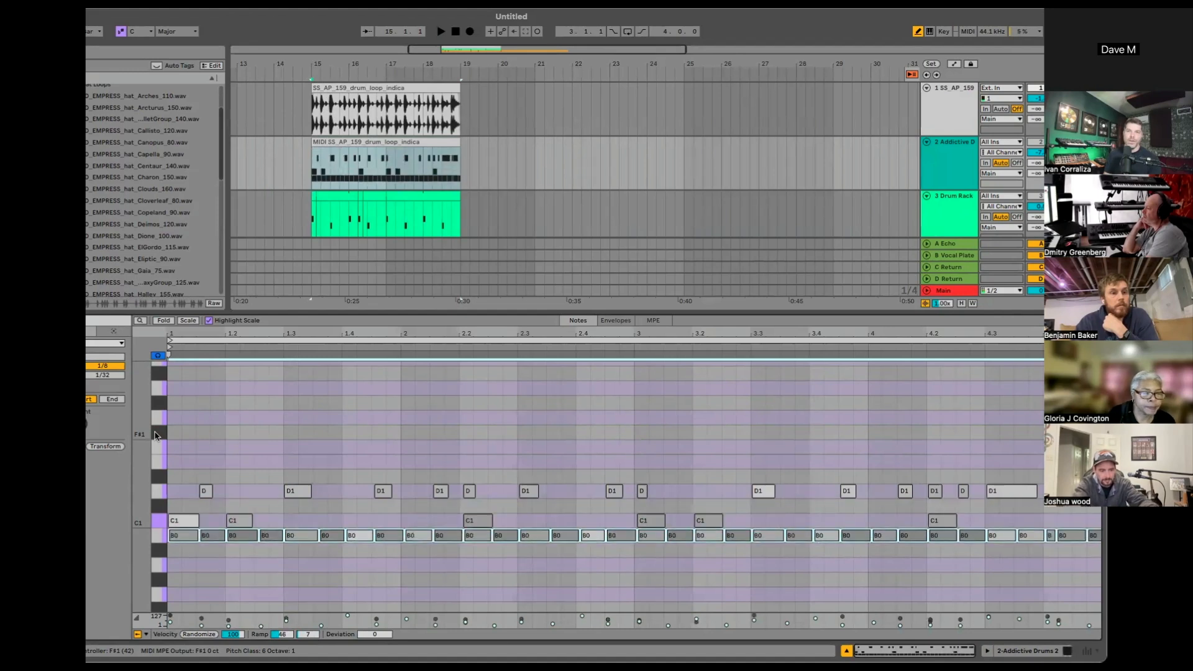
Step: Transpose the selected hat notes up to D#2 and play the clip to hear the result
{"action": "key", "text": "Up"}
{"action": "key", "text": "Up"}
{"action": "key", "text": "Up"}
{"action": "key", "text": "Up"}
{"action": "key", "text": "Up"}
{"action": "key", "text": "Up"}
{"action": "key", "text": "Up"}
{"action": "key", "text": "Up"}
{"action": "key", "text": "Up"}
{"action": "key", "text": "Up"}
{"action": "key", "text": "Up"}
{"action": "key", "text": "Up"}
{"action": "key", "text": "Up"}
{"action": "key", "text": "Up"}
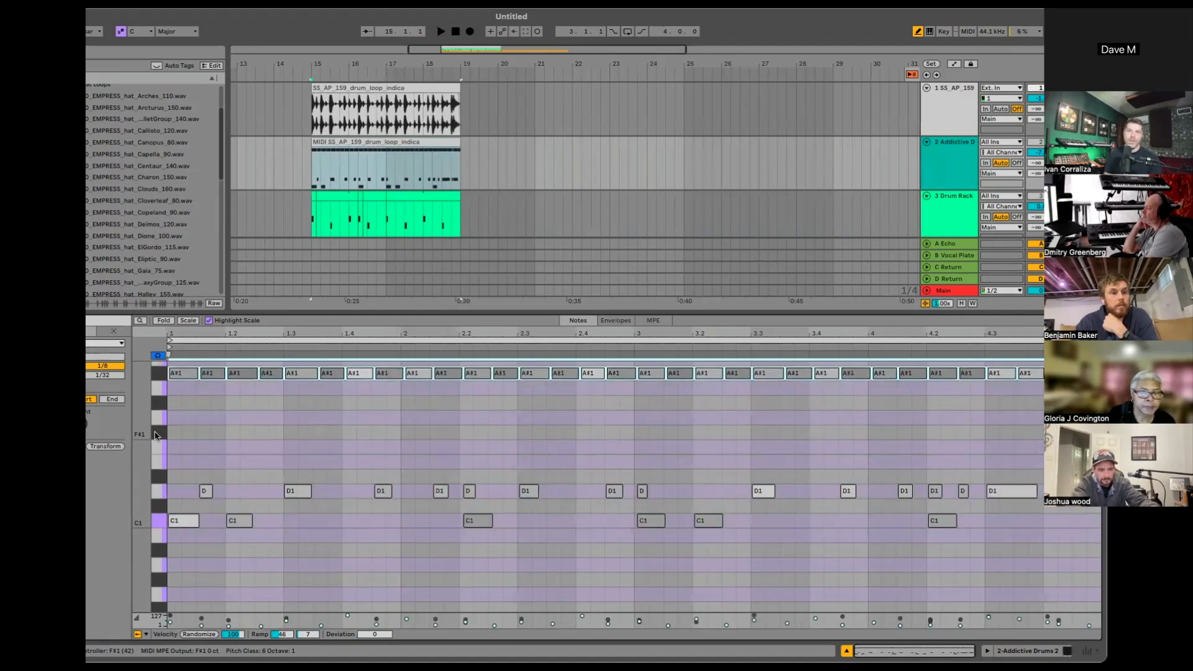
{"action": "key", "text": "Up"}
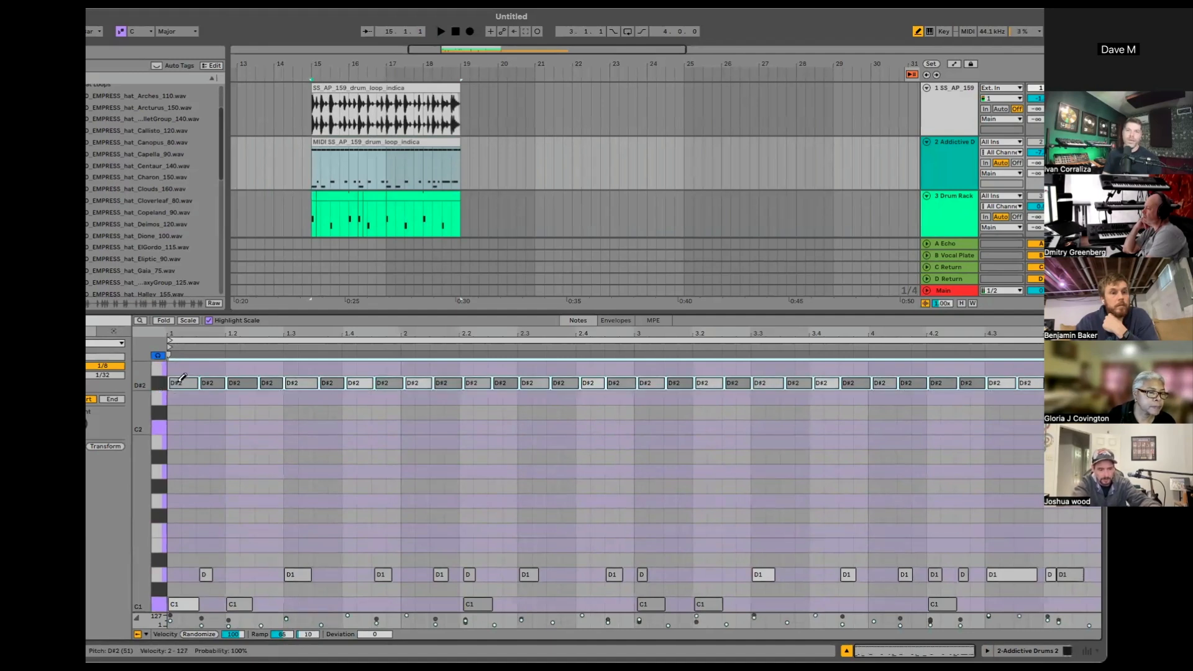
{"action": "key", "text": "space"}
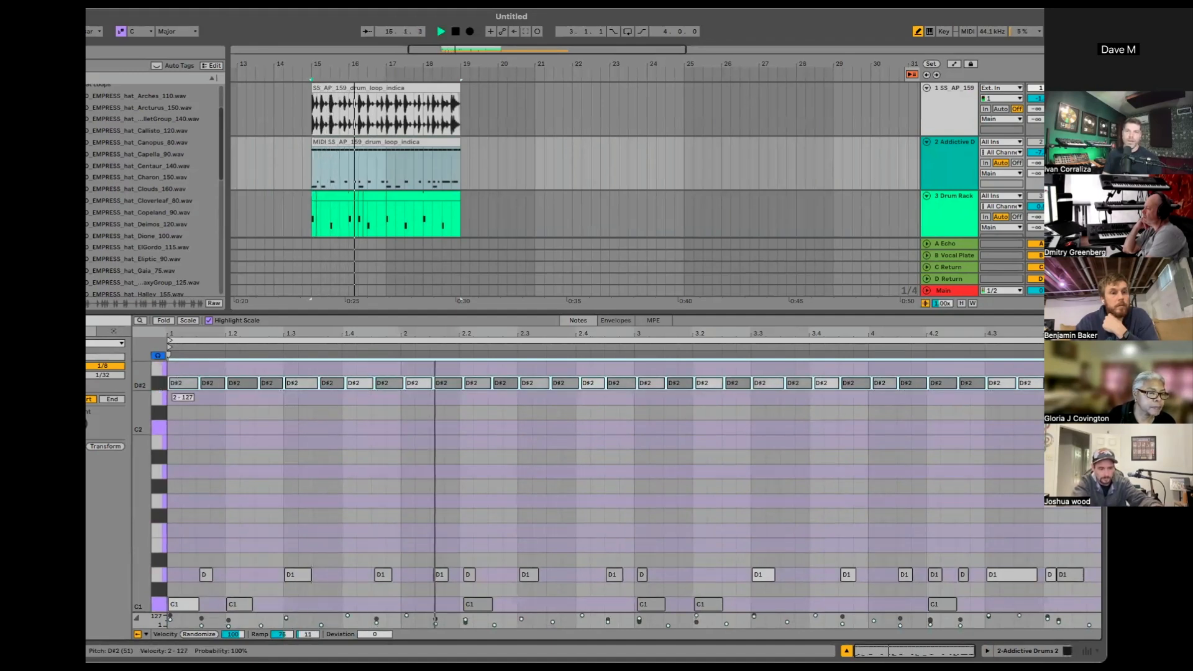
{"action": "key", "text": "space"}
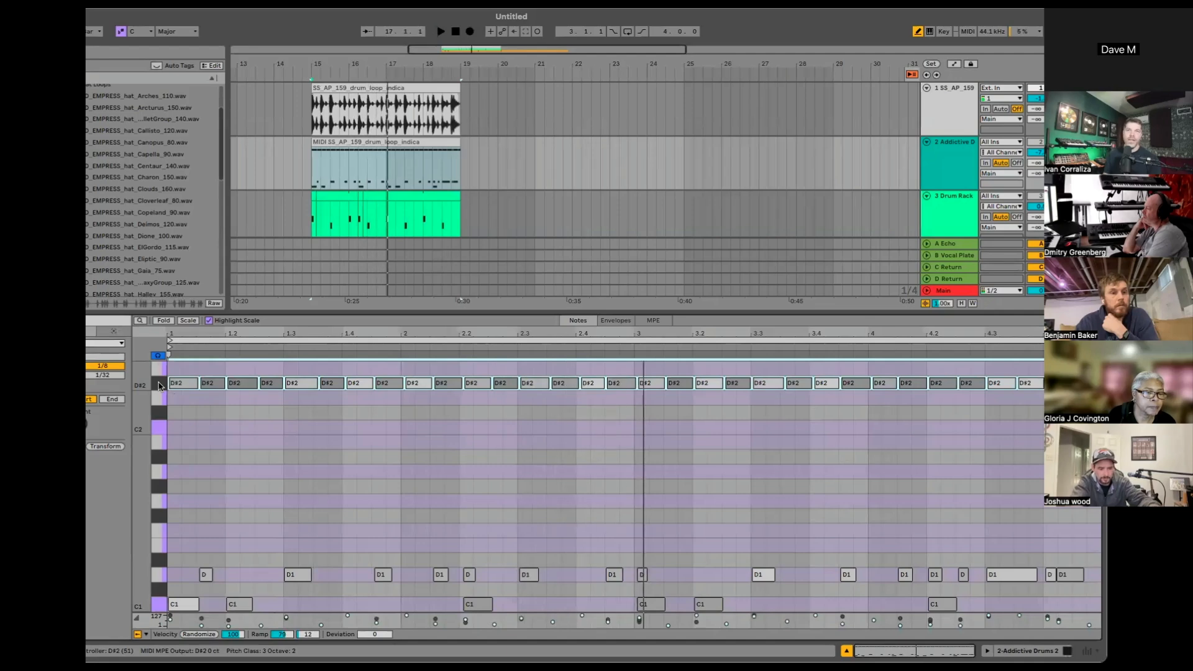
Step: Transpose the selected hat notes down one semitone to D2 and play the clip again
{"action": "key", "text": "Down"}
{"action": "key", "text": "space"}
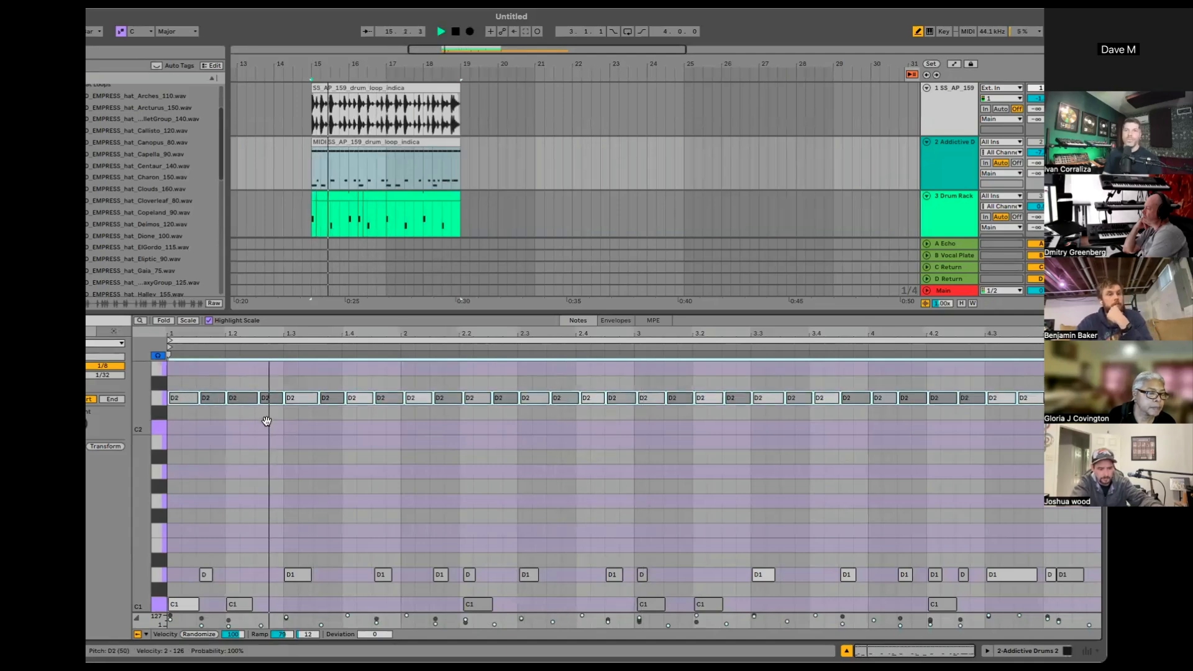
{"action": "scroll", "coordinate": [266, 421], "scroll_direction": "up", "scroll_amount": 3}
{"action": "scroll", "coordinate": [327, 412], "scroll_direction": "down", "scroll_amount": 5}
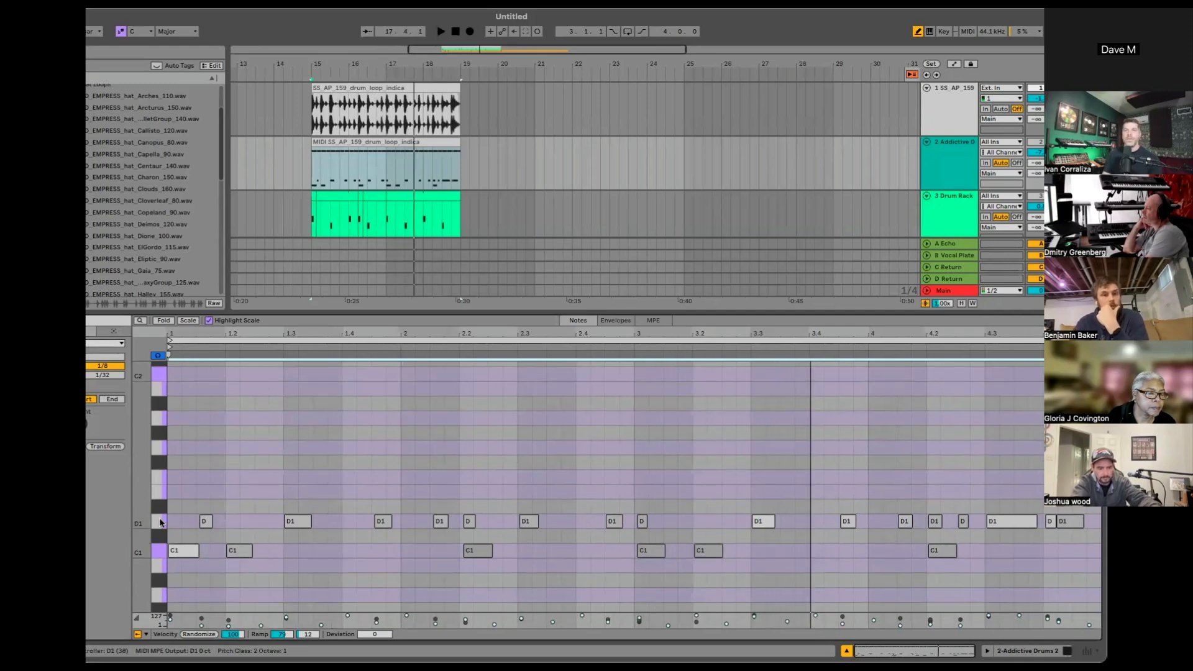
{"action": "key", "text": "space"}
Step: Select all the D1 notes and play the clip from the first one
{"action": "left_click", "coordinate": [154, 522]}
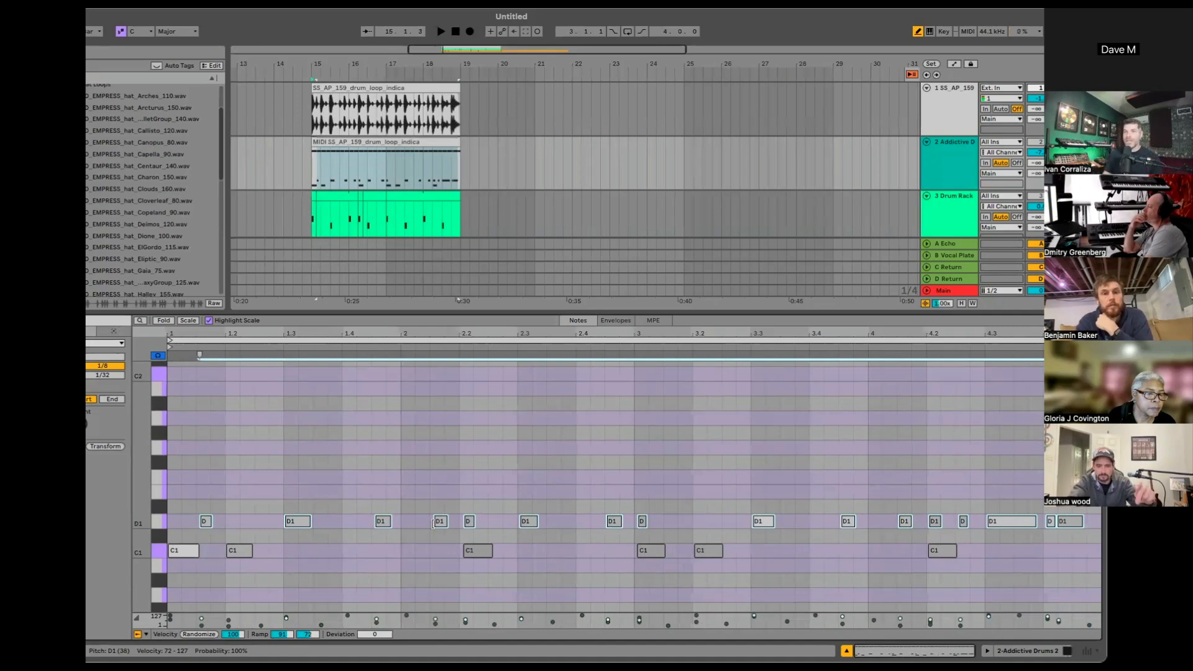
{"action": "key", "text": "space"}
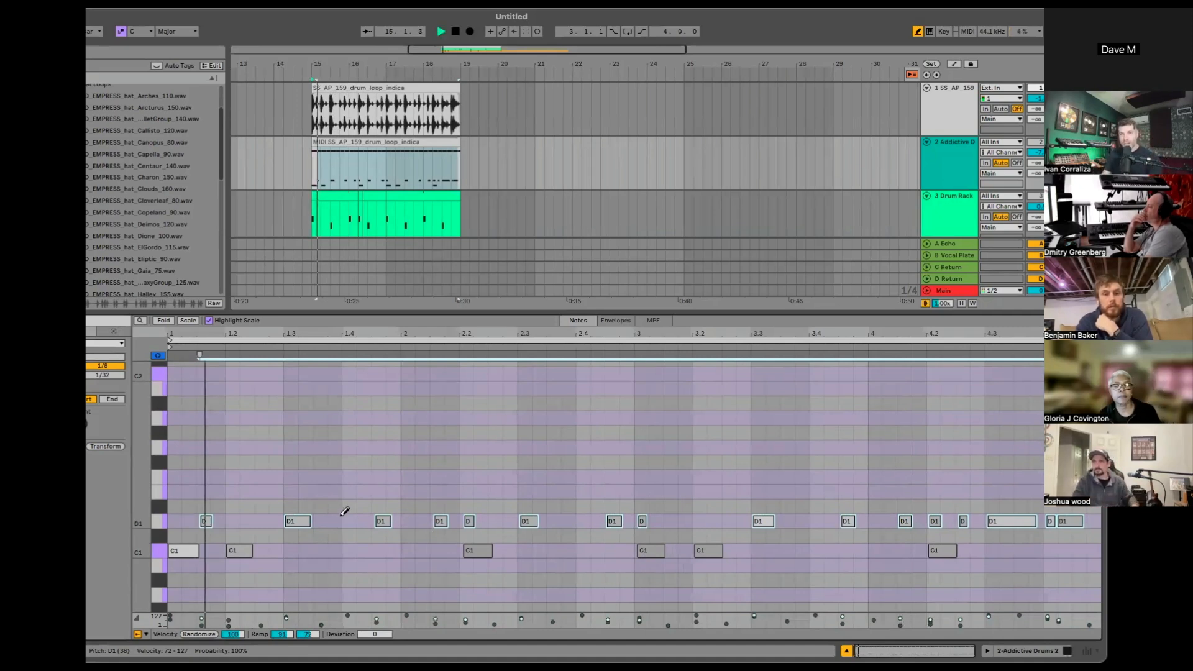
{"action": "key", "text": "space"}
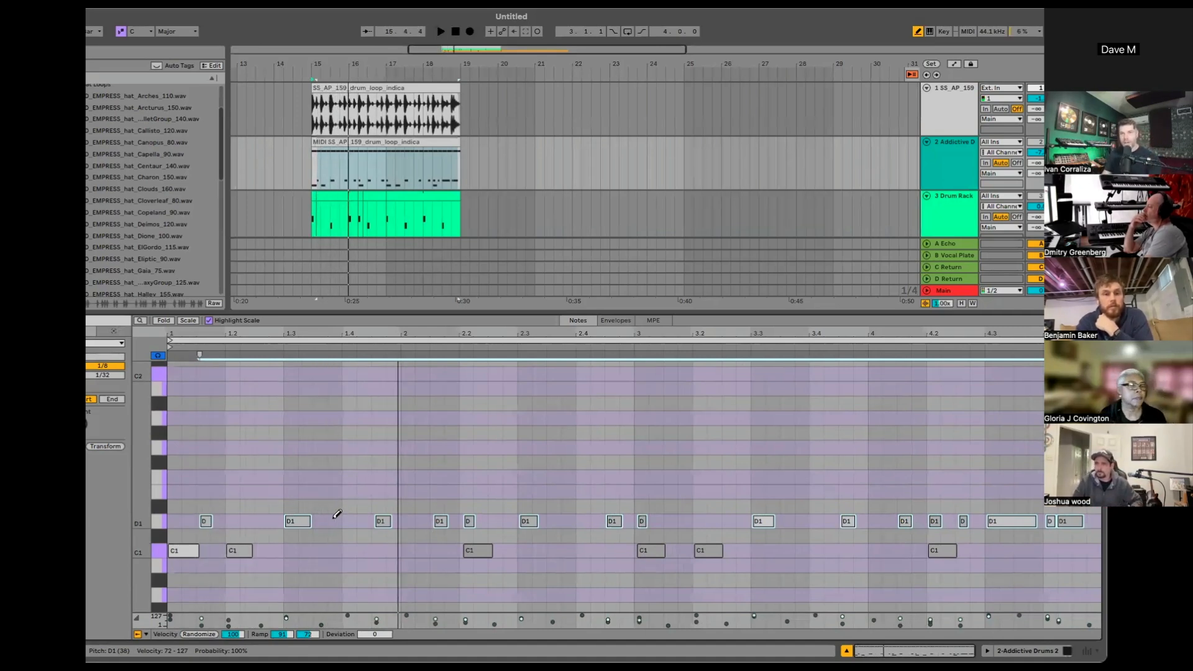
Step: Lower the velocity of the D1 note in the fourth beat of the clip's first bar to 14 and play from it
{"action": "left_click", "coordinate": [385, 516]}
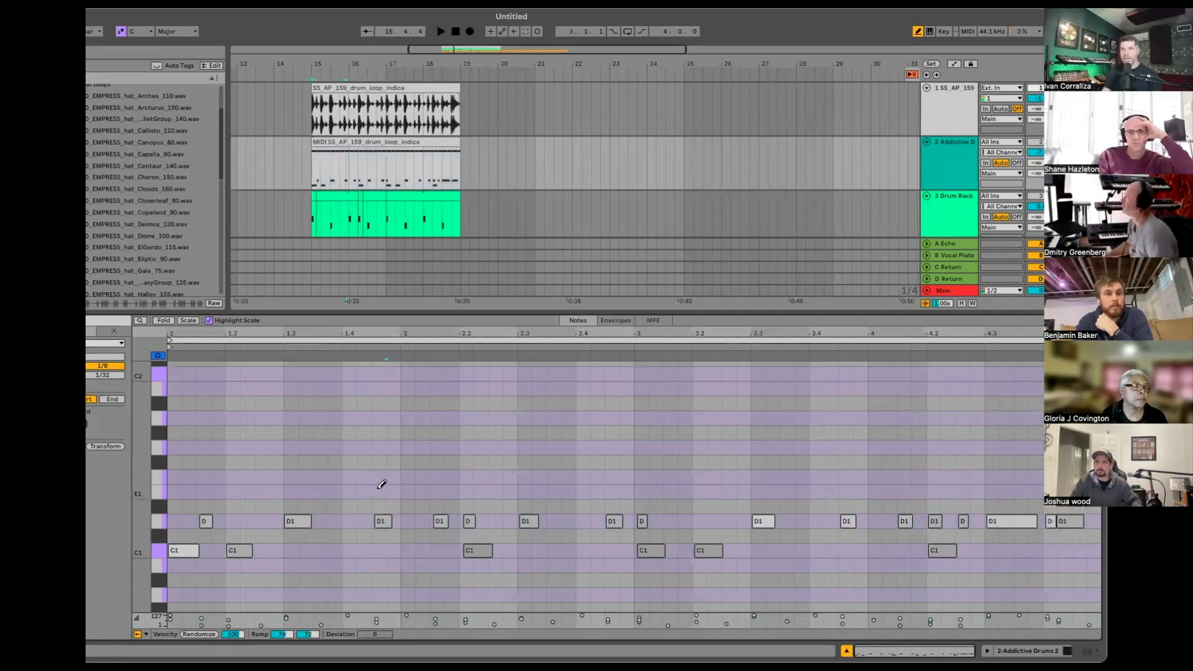
{"action": "left_click", "coordinate": [384, 519]}
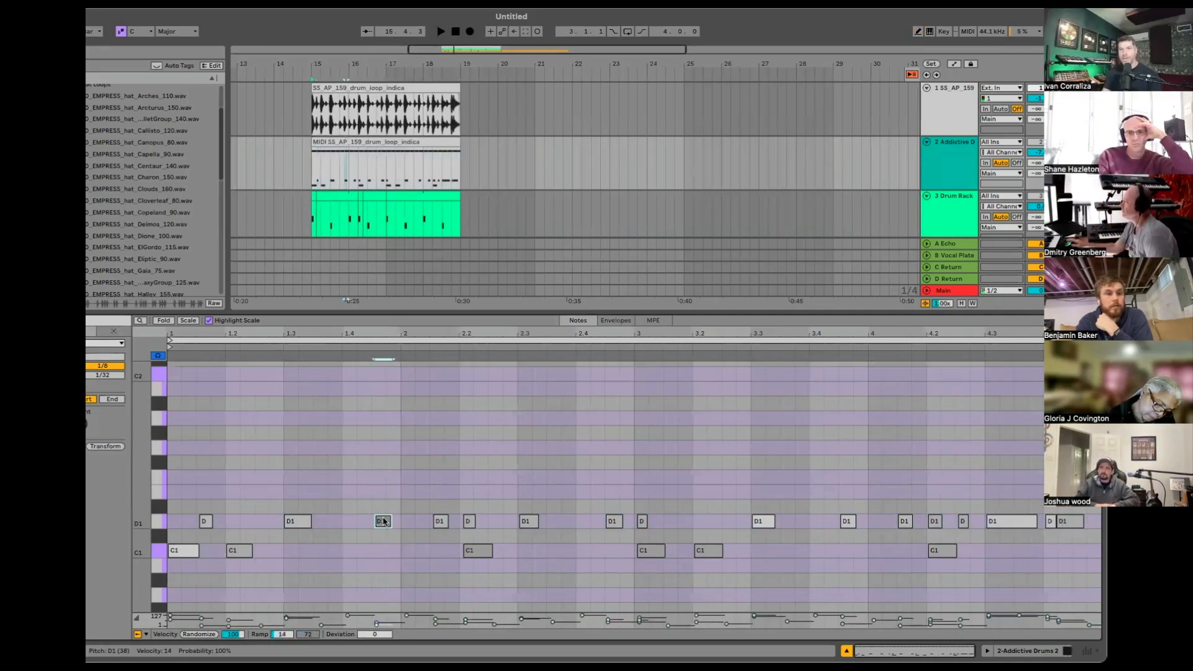
{"action": "key", "text": "space"}
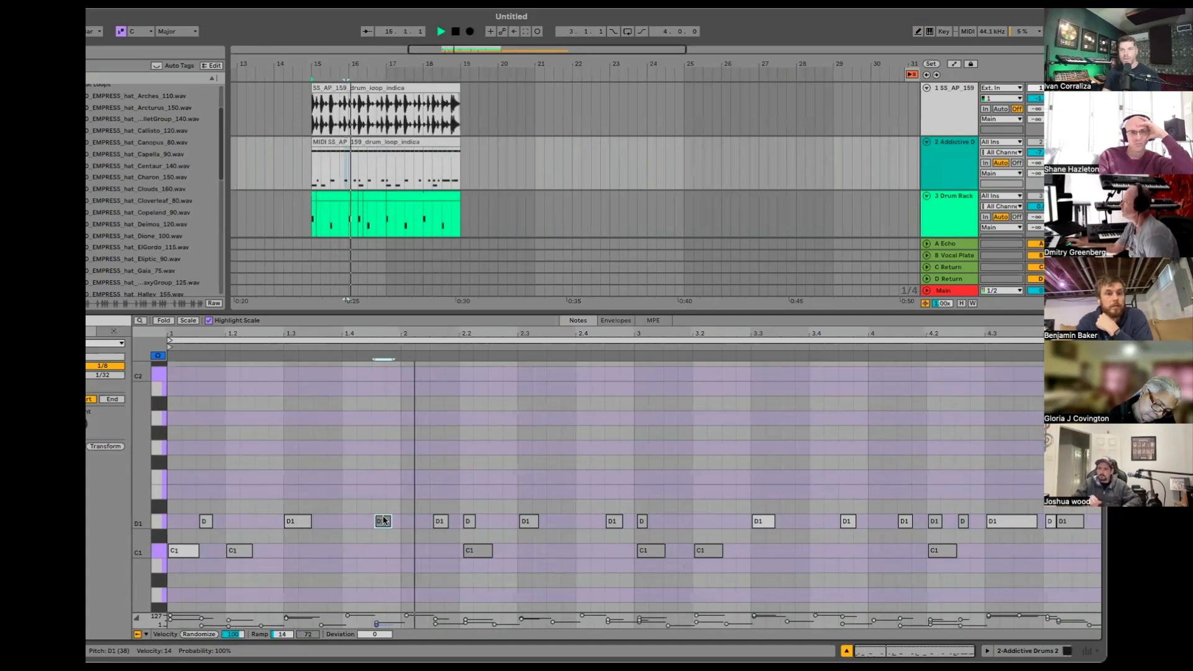
Step: Stop playback and nudge the C1 note at 2.2 slightly earlier
{"action": "left_click", "coordinate": [477, 551]}
{"action": "key", "text": "space"}
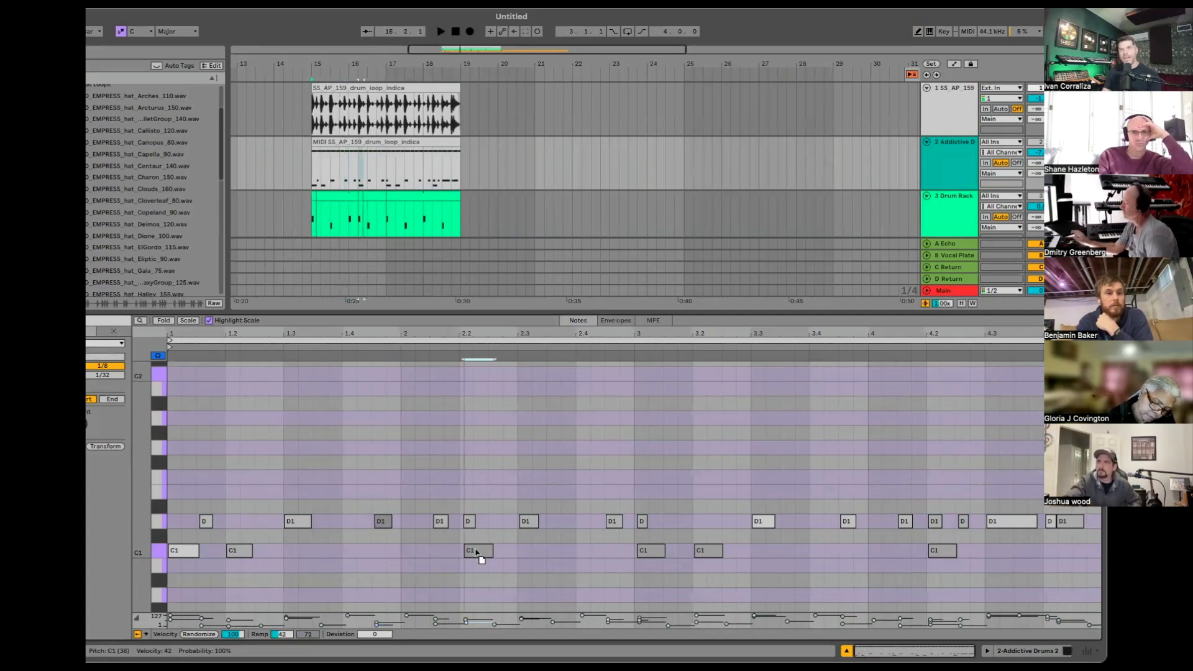
{"action": "mouse_move", "coordinate": [477, 551]}
{"action": "left_mouse_down"}
{"action": "mouse_move", "coordinate": [531, 553]}
{"action": "mouse_move", "coordinate": [472, 552]}
{"action": "left_mouse_up"}
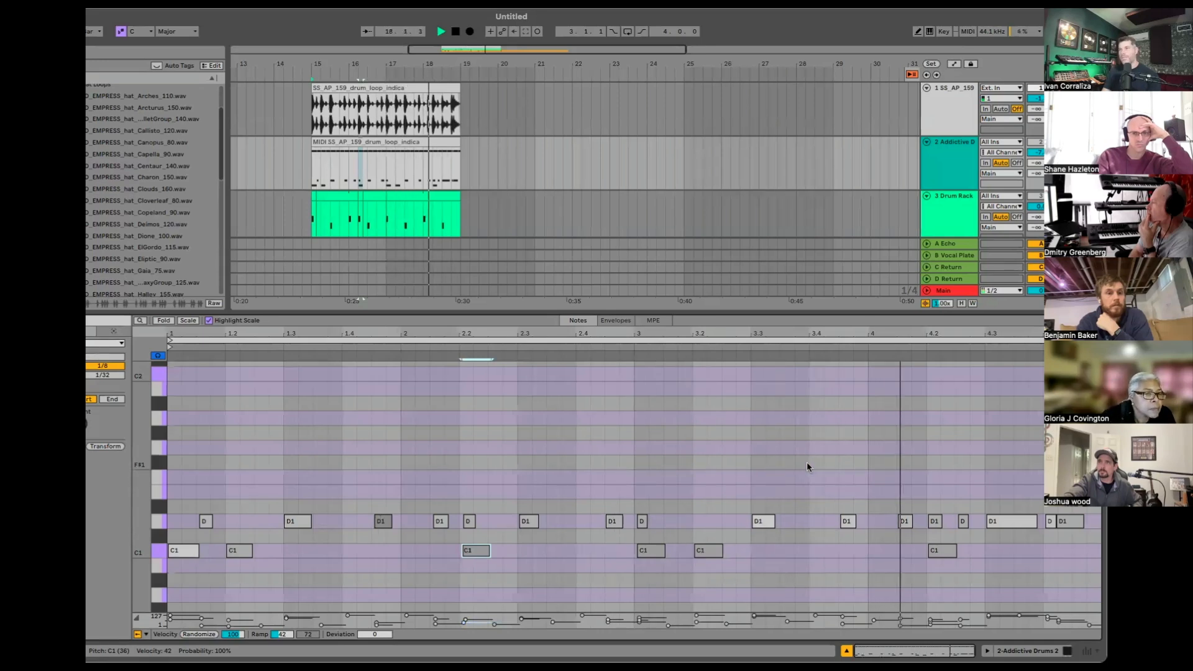
Step: Close the clip's note editor and play the arrangement from bar 15, where the drum loop clip starts
{"action": "left_click", "coordinate": [781, 437]}
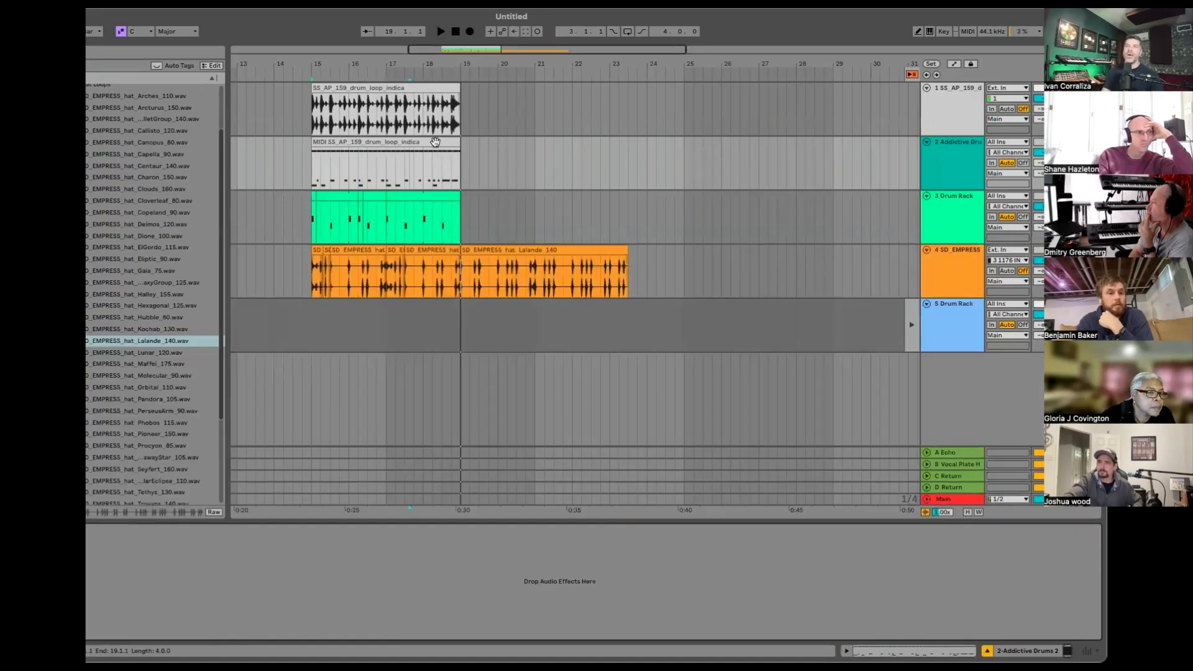
{"action": "left_click", "coordinate": [434, 142]}
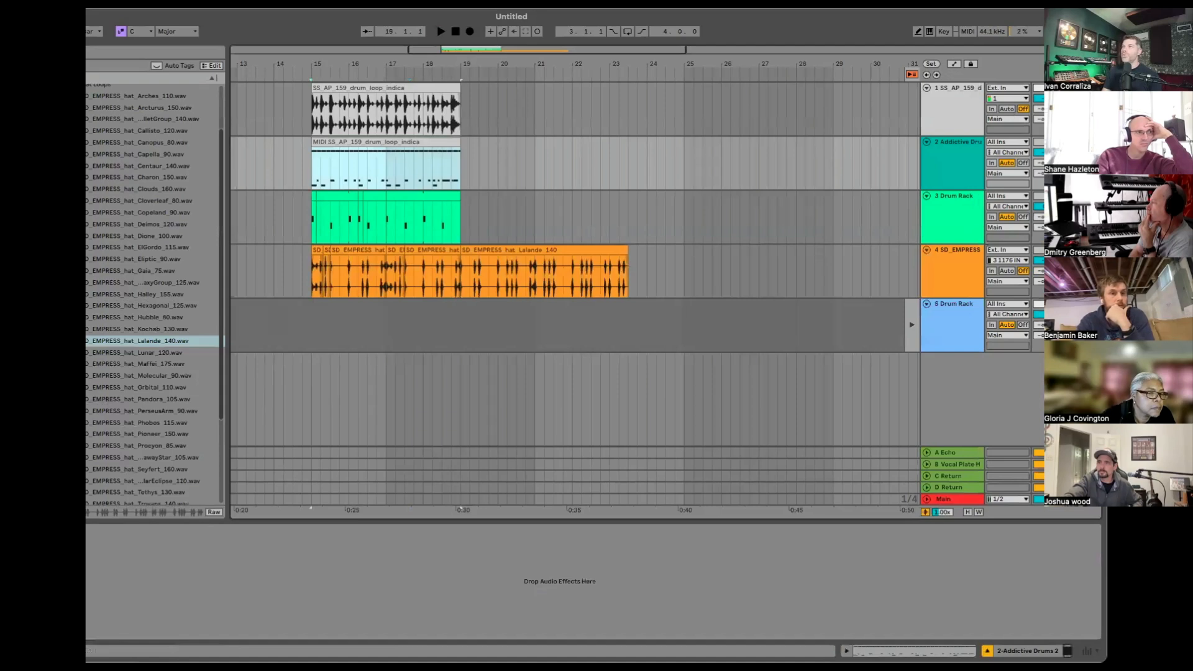
{"action": "left_click", "coordinate": [311, 112]}
{"action": "key", "text": "space"}
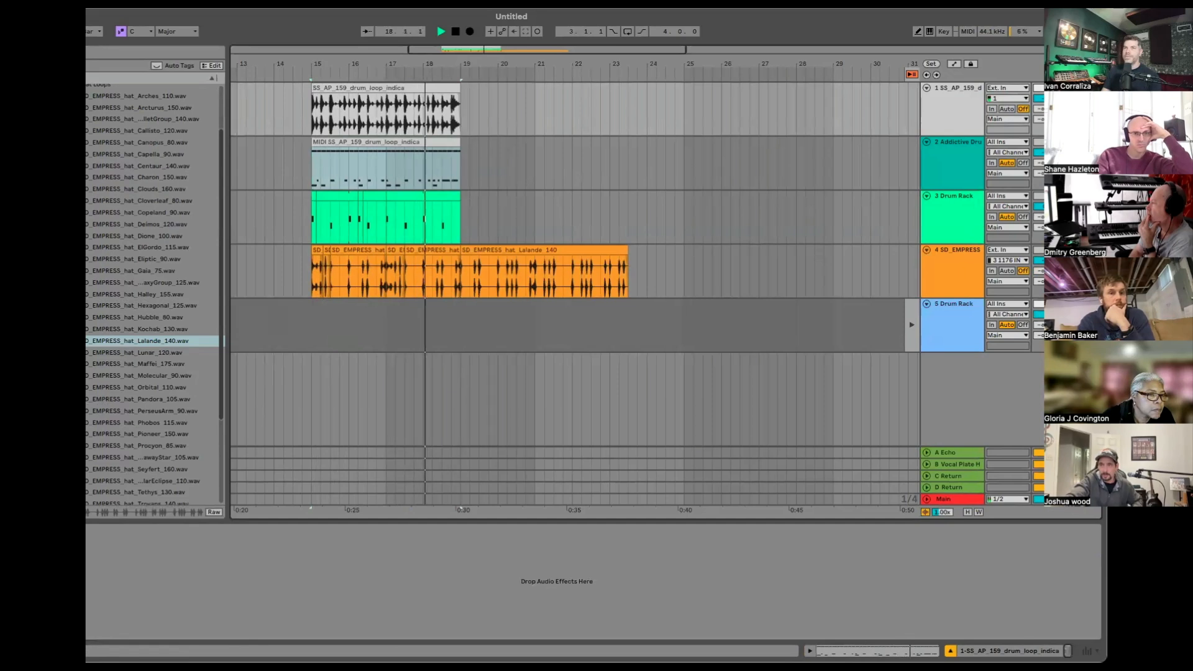
Step: Stop playback and compare the converted MIDI clip with the SS_AP_159_drum_loop_indica audio clip, examining the audio transients around 2 and 2.2
{"action": "key", "text": "space"}
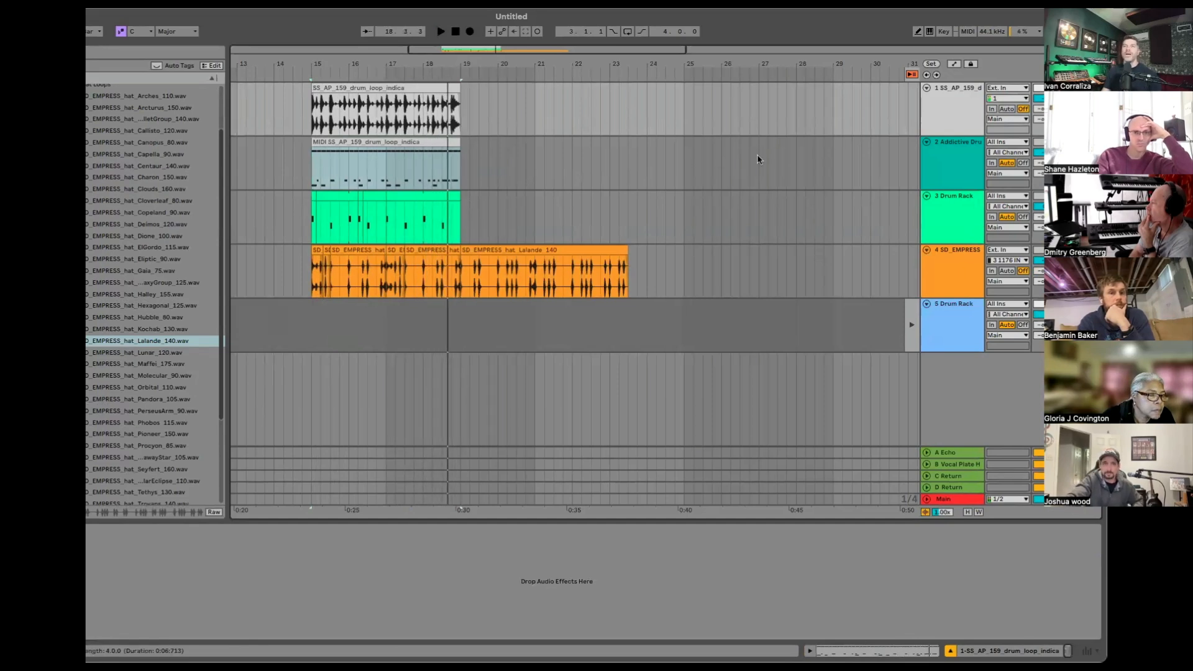
{"action": "left_click", "coordinate": [352, 107]}
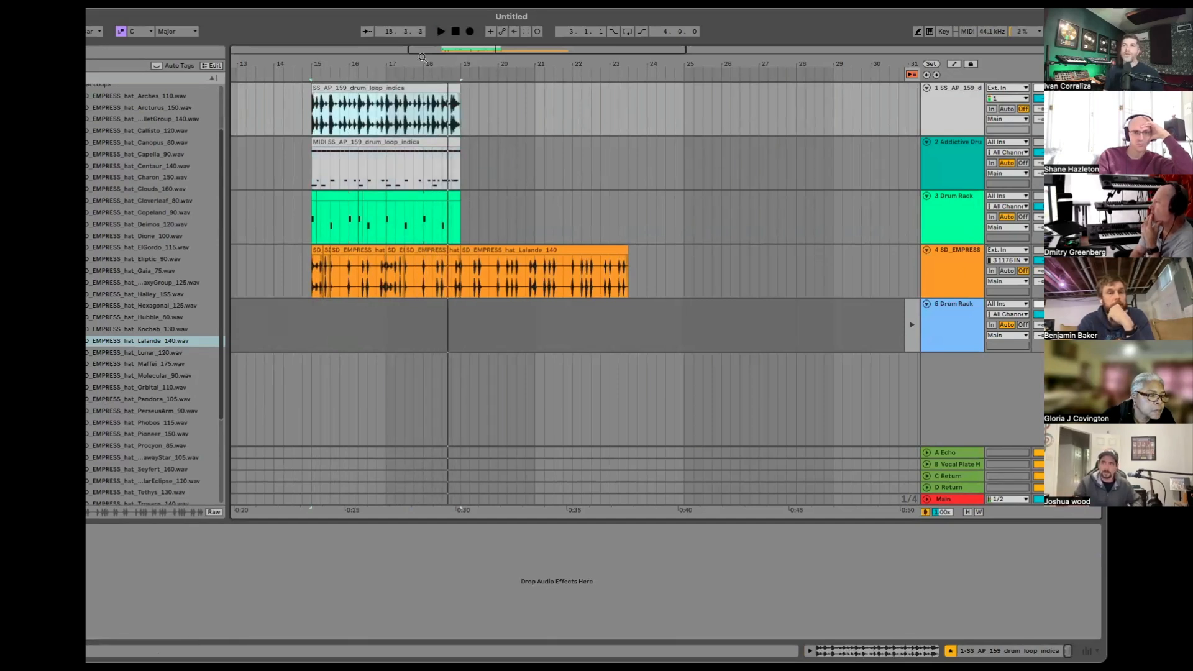
{"action": "scroll", "coordinate": [351, 107], "scroll_direction": "left", "scroll_amount": 1}
{"action": "scroll", "coordinate": [493, 131], "scroll_direction": "left", "scroll_amount": 3}
{"action": "scroll", "coordinate": [493, 130], "scroll_direction": "down", "scroll_amount": 2}
{"action": "double_click", "coordinate": [482, 141]}
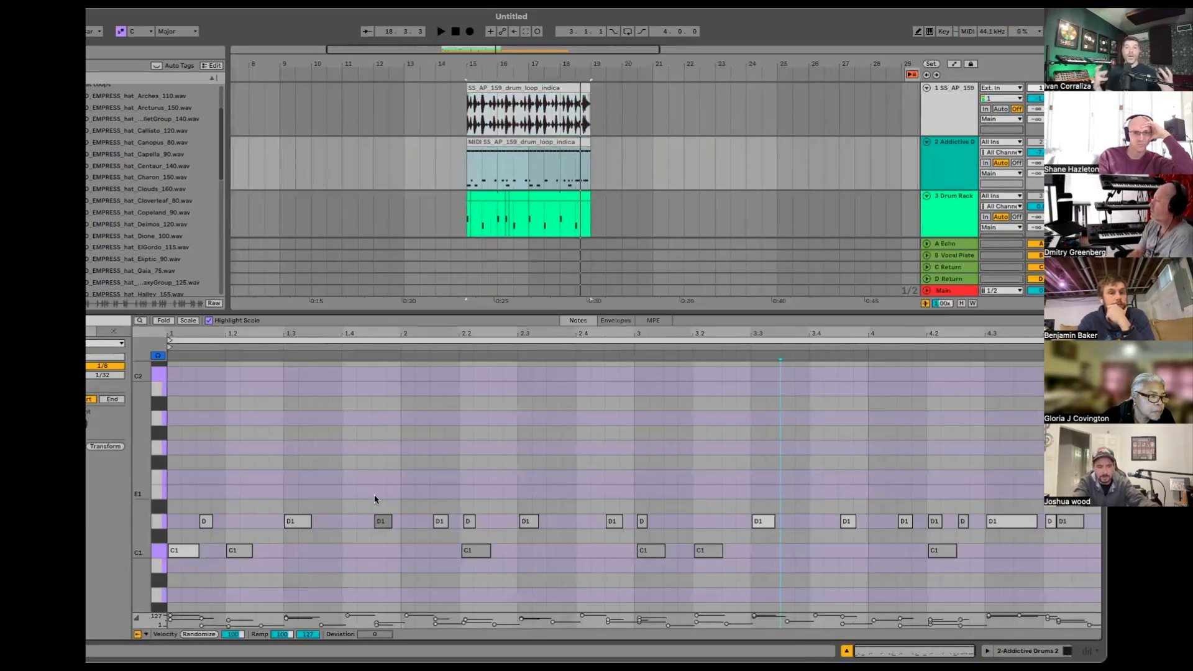
{"action": "left_click", "coordinate": [512, 119]}
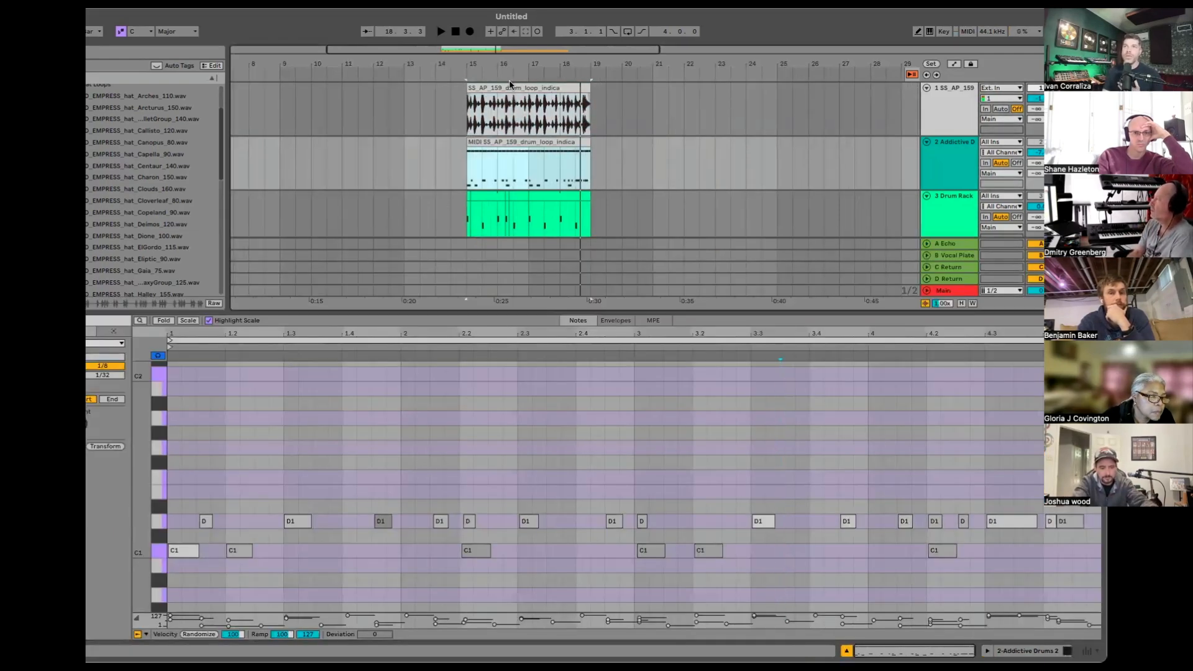
{"action": "left_click_drag", "start_coordinate": [362, 330], "coordinate": [738, 348]}
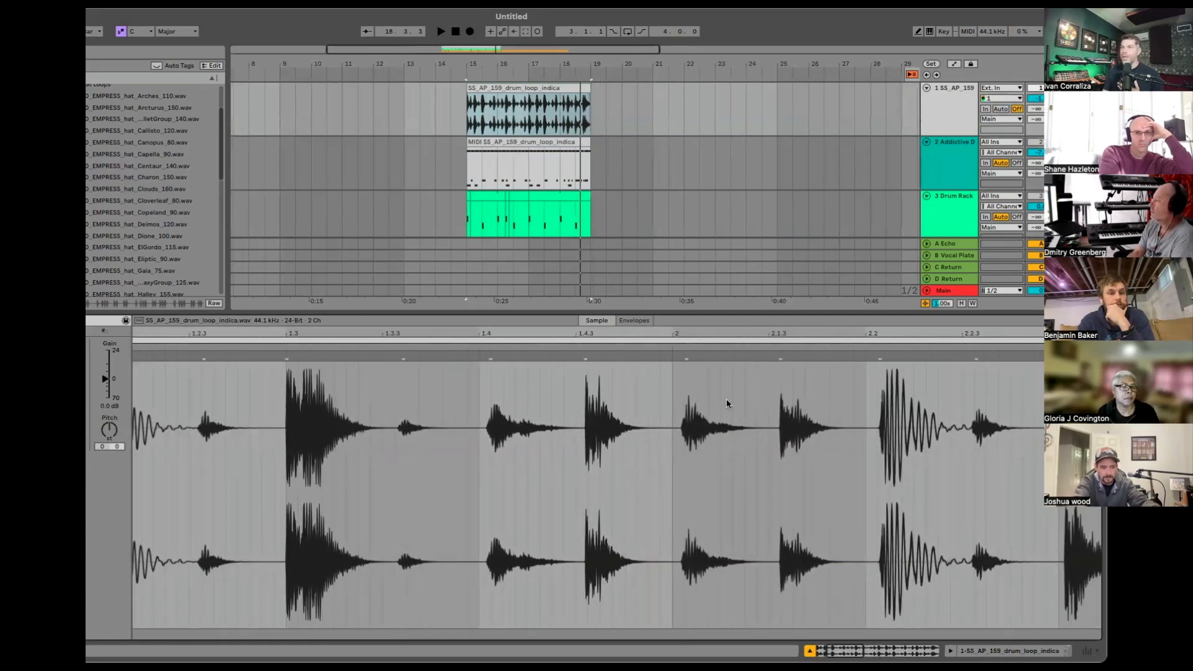
{"action": "left_click", "coordinate": [686, 355]}
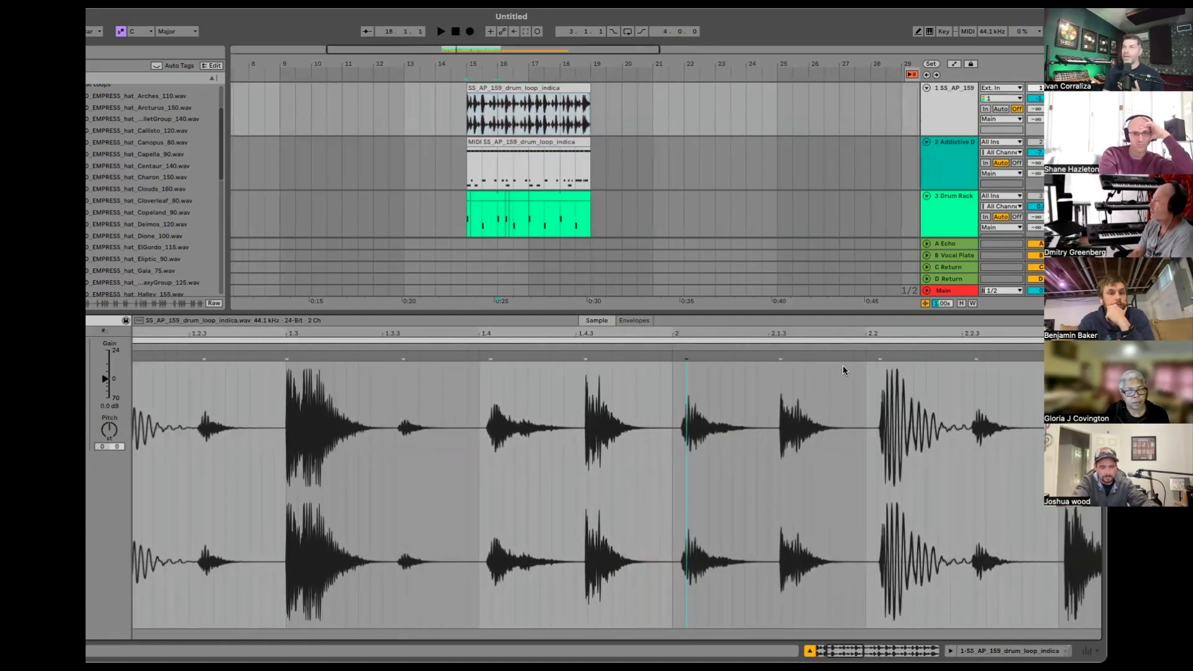
{"action": "left_click", "coordinate": [879, 354]}
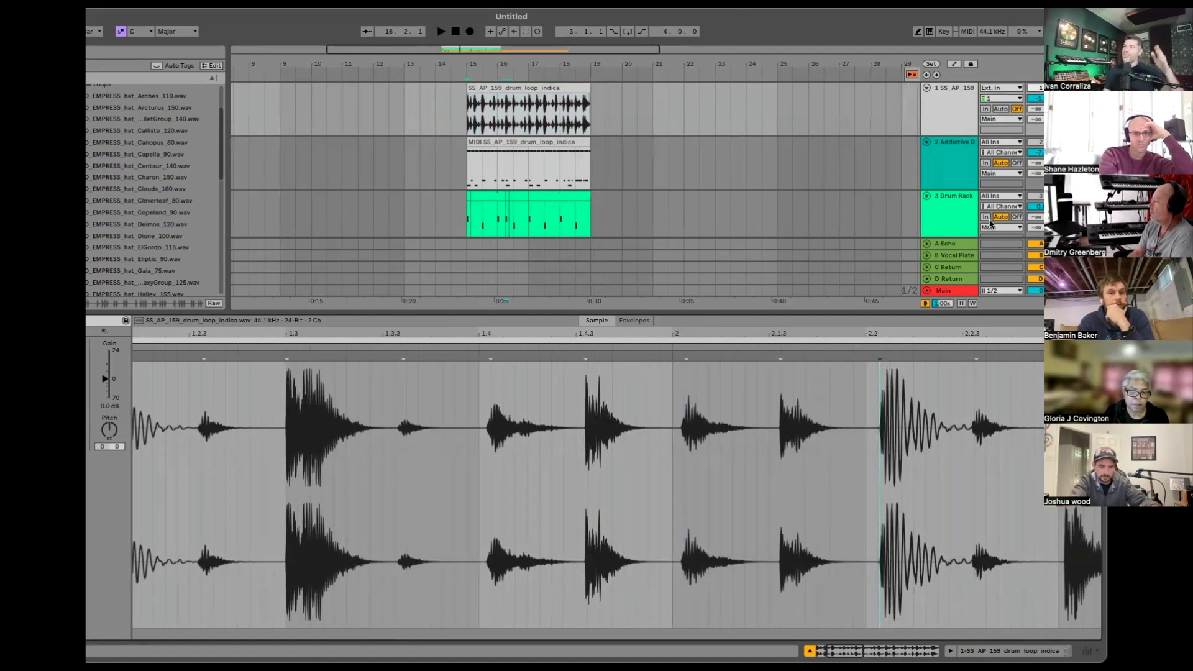
Step: Extract the groove from the SS_AP_159_drum_loop_indica audio clip
{"action": "left_click", "coordinate": [602, 164]}
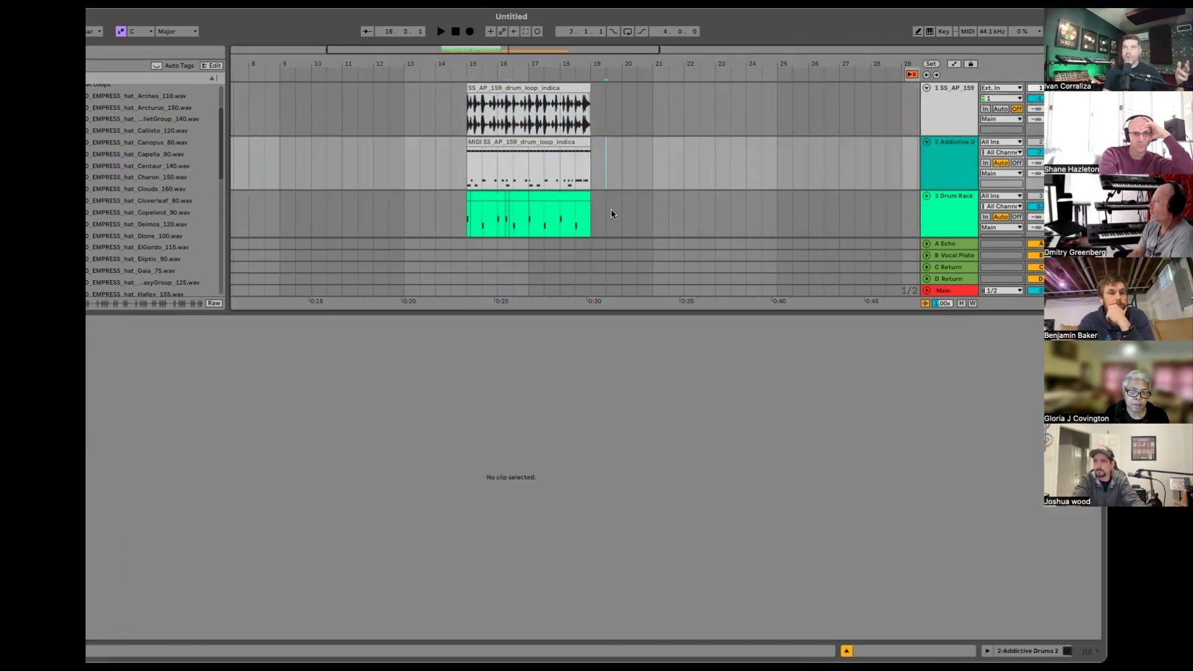
{"action": "left_click", "coordinate": [566, 103]}
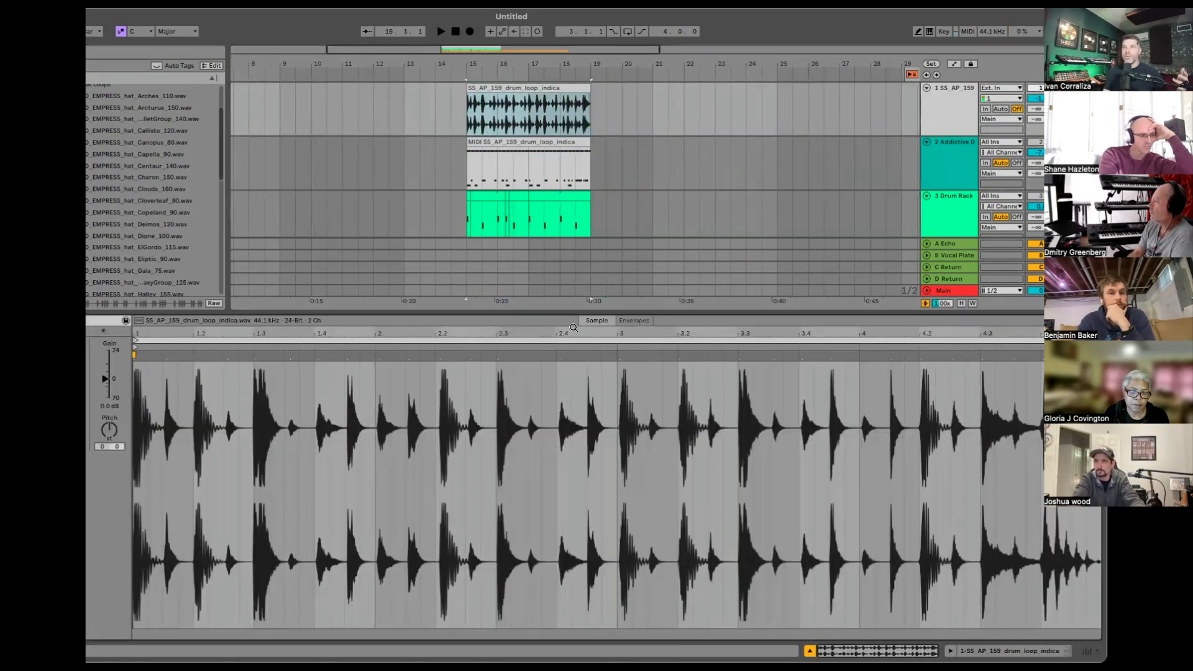
{"action": "right_click", "coordinate": [381, 428]}
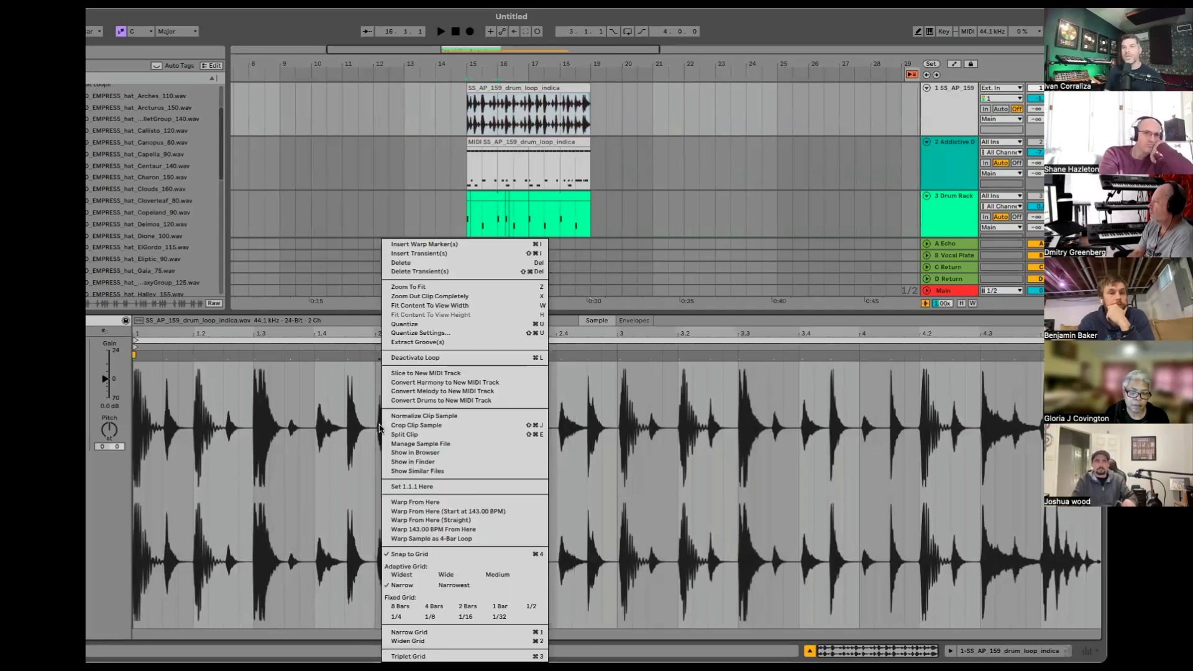
{"action": "left_click", "coordinate": [469, 342]}
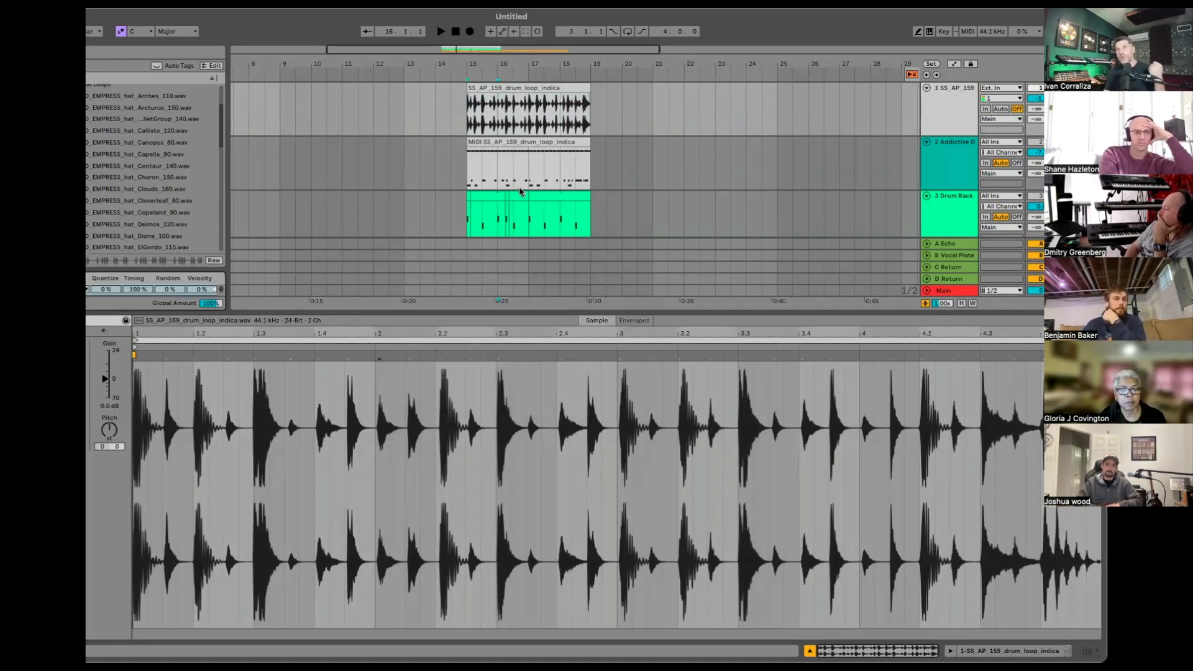
Step: Quantize all notes of the Addictive Drums MIDI clip to a 1/8 grid with the amount at 98 % and play it
{"action": "left_click", "coordinate": [508, 142]}
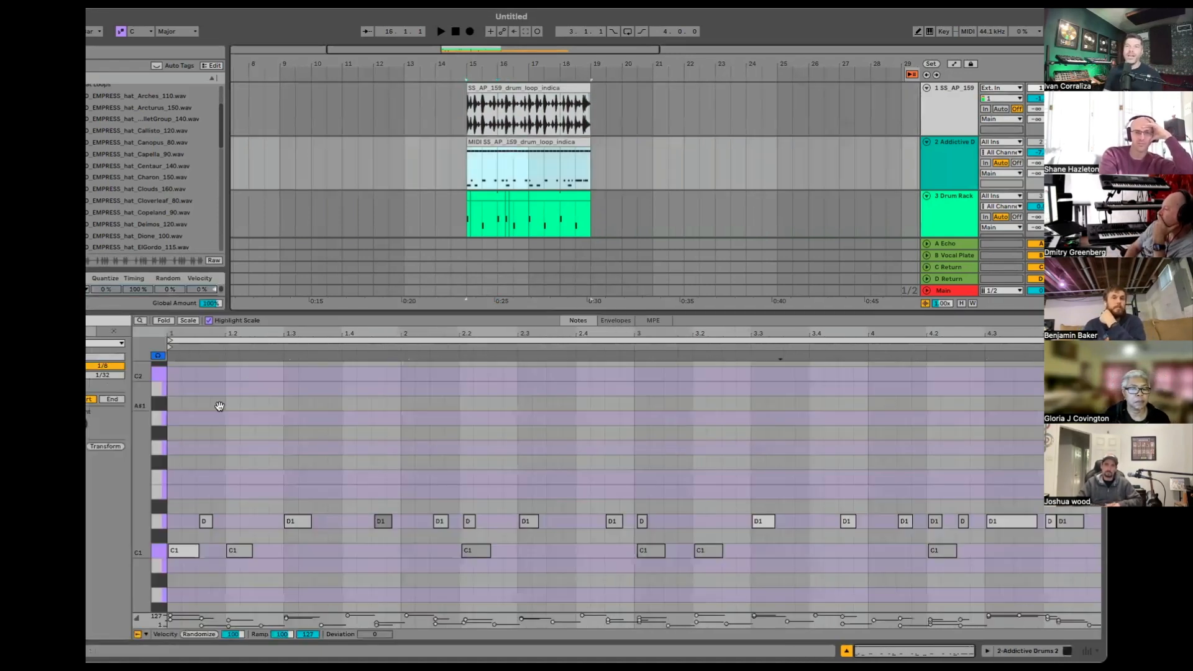
{"action": "left_click", "coordinate": [257, 433]}
{"action": "mouse_move", "coordinate": [584, 65]}
{"action": "left_mouse_down"}
{"action": "mouse_move", "coordinate": [628, 65]}
{"action": "mouse_move", "coordinate": [452, 64]}
{"action": "left_mouse_up"}
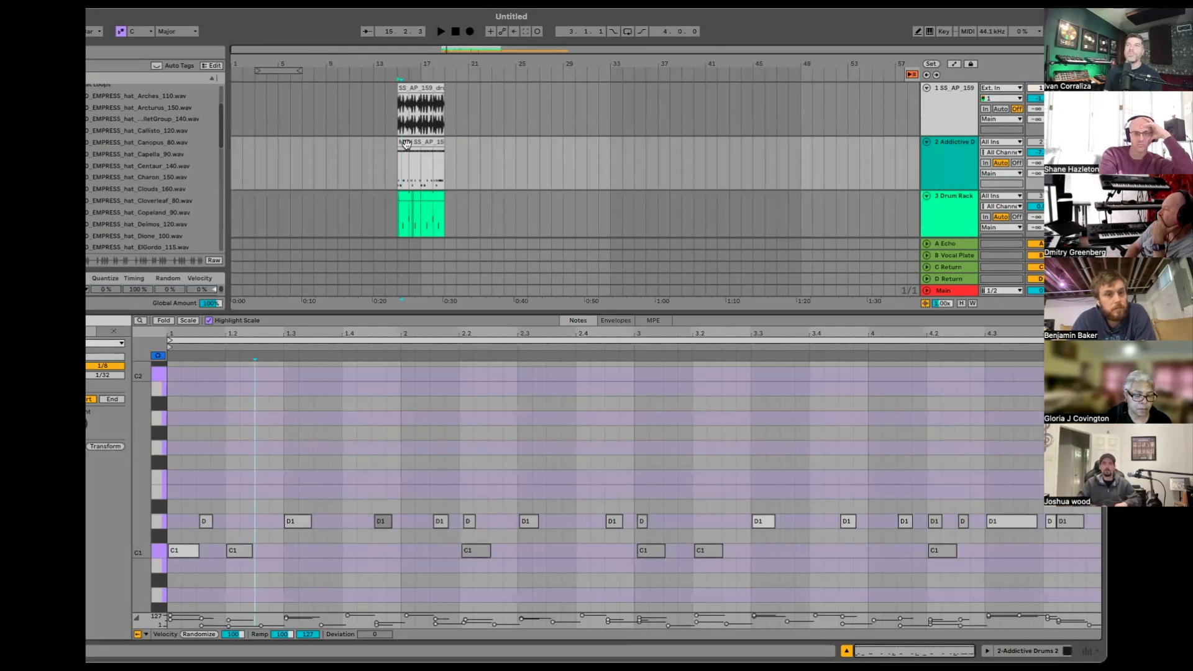
{"action": "left_click_drag", "start_coordinate": [516, 17], "coordinate": [592, 17]}
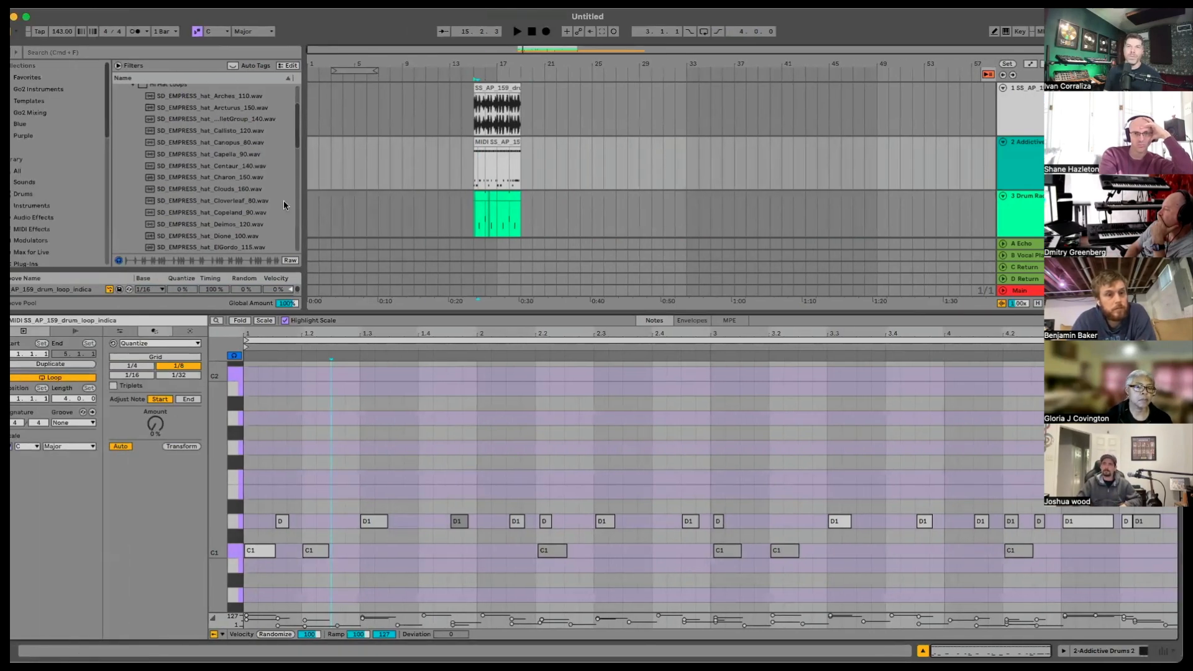
{"action": "left_click_drag", "start_coordinate": [156, 424], "coordinate": [156, 407]}
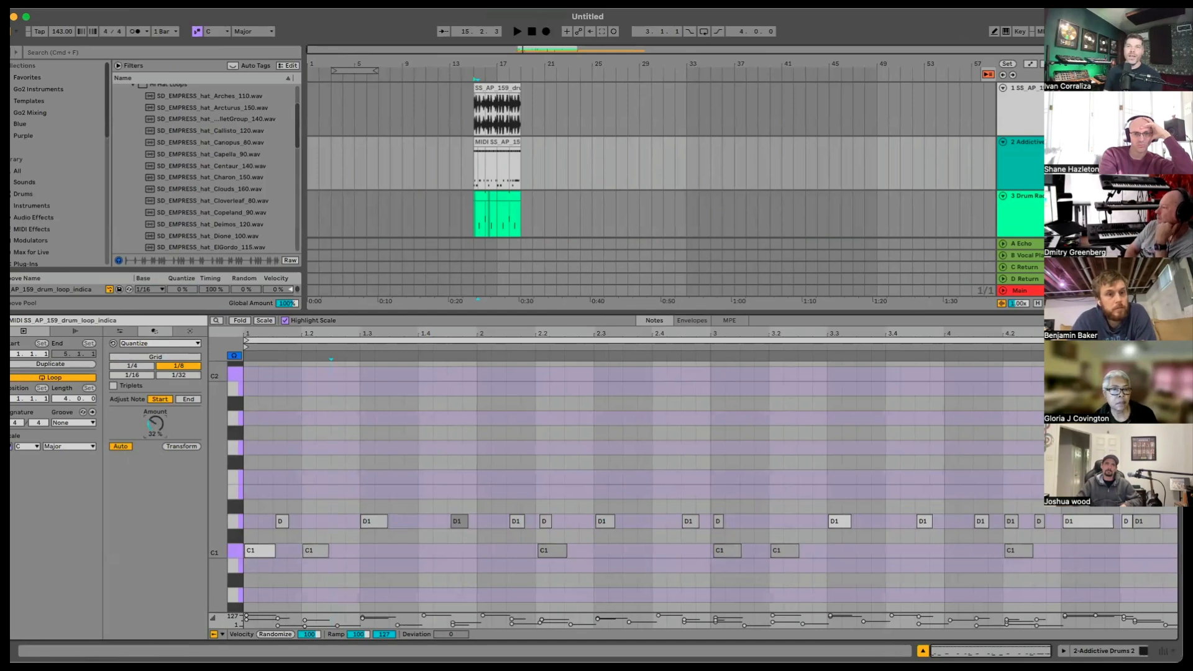
{"action": "left_click", "coordinate": [177, 446]}
{"action": "key", "text": "space"}
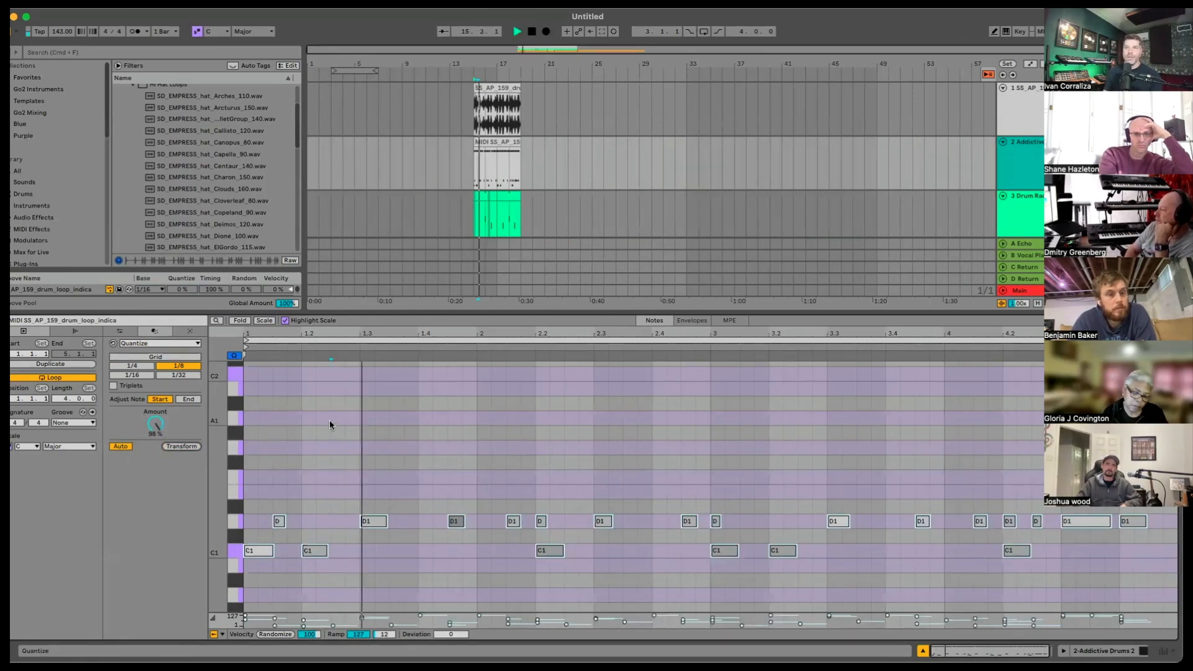
{"action": "scroll", "coordinate": [322, 459], "scroll_direction": "up", "scroll_amount": 5}
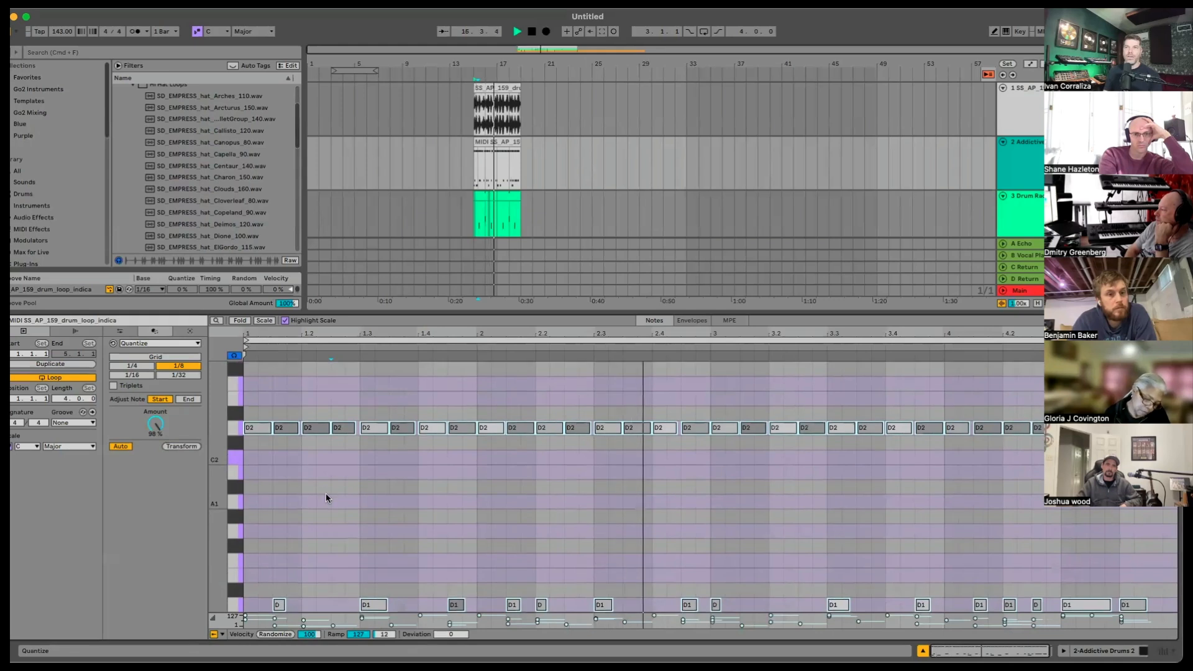
{"action": "key", "text": "space"}
Step: Raise the velocity of all D2 notes to 127 and quantize all the clip's notes with the amount at 100 %
{"action": "left_click", "coordinate": [236, 429]}
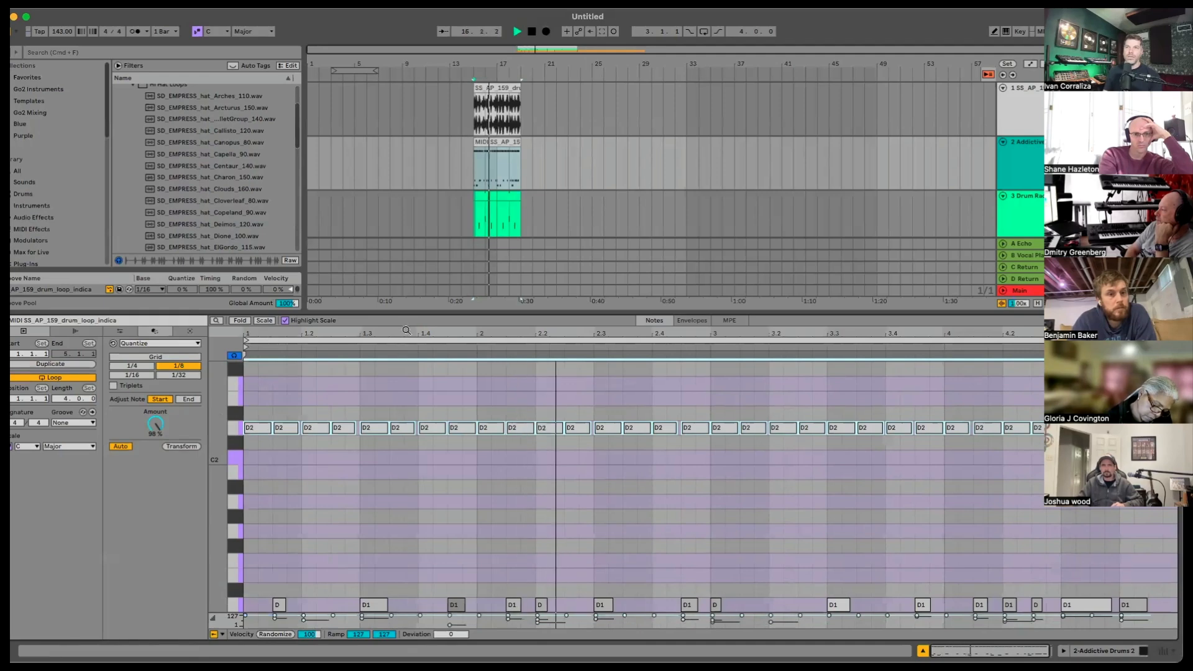
{"action": "left_click_drag", "start_coordinate": [410, 310], "coordinate": [412, 232]}
{"action": "key", "text": "space"}
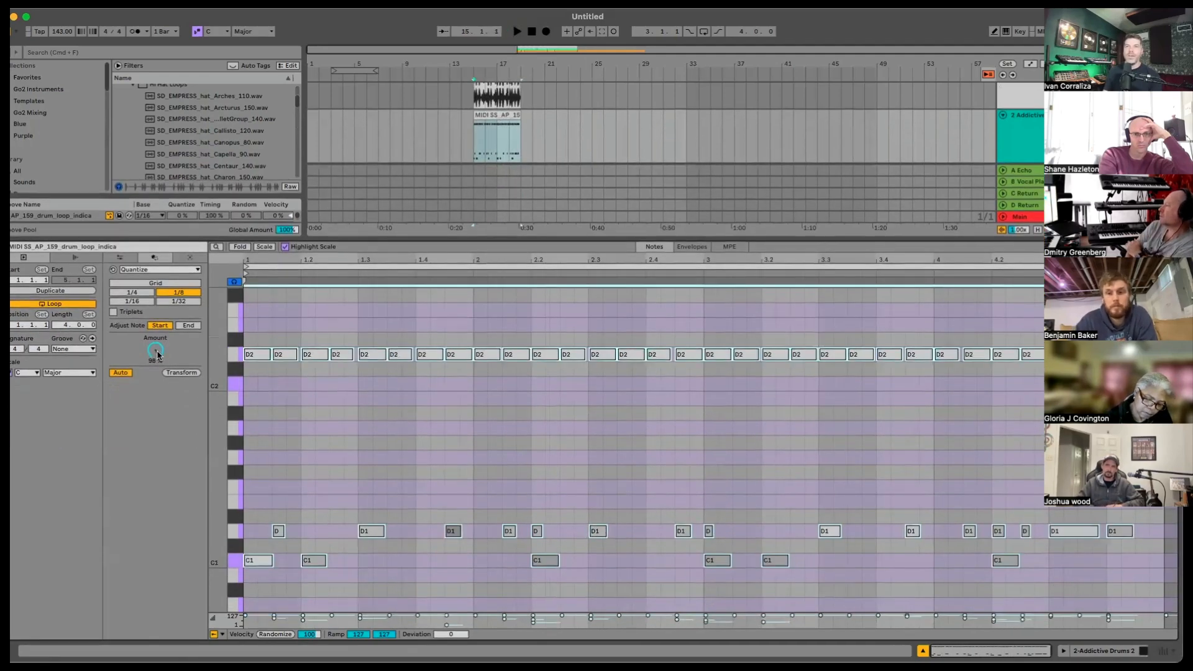
{"action": "left_click_drag", "start_coordinate": [158, 354], "coordinate": [157, 350]}
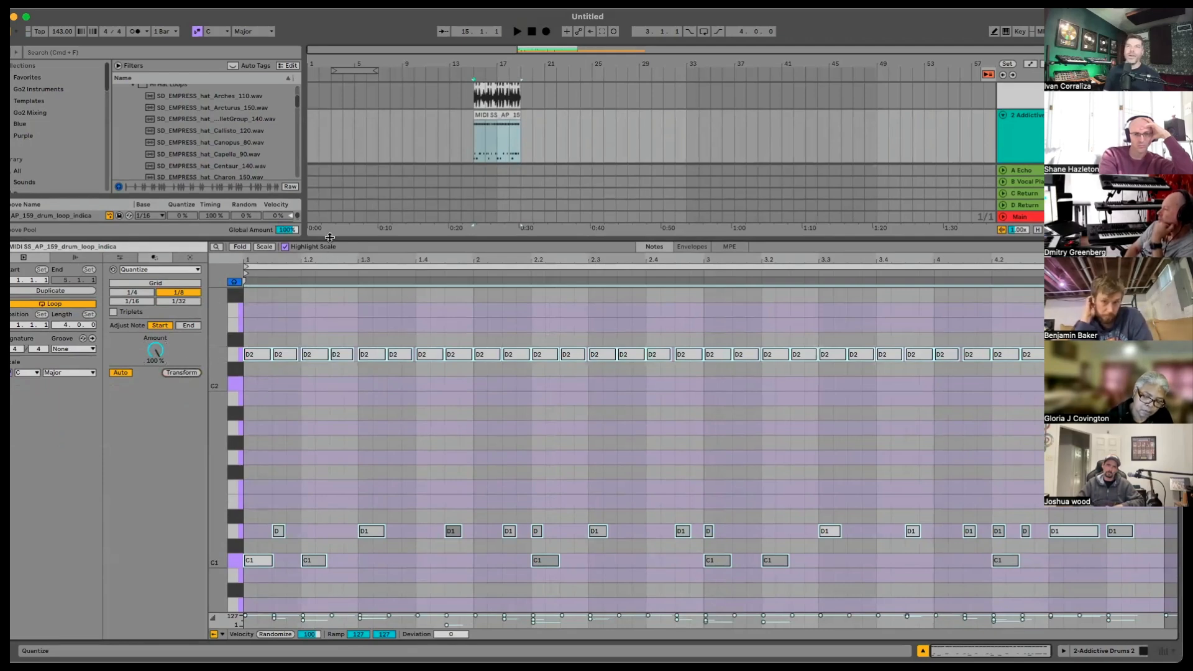
{"action": "left_click_drag", "start_coordinate": [330, 237], "coordinate": [112, 309]}
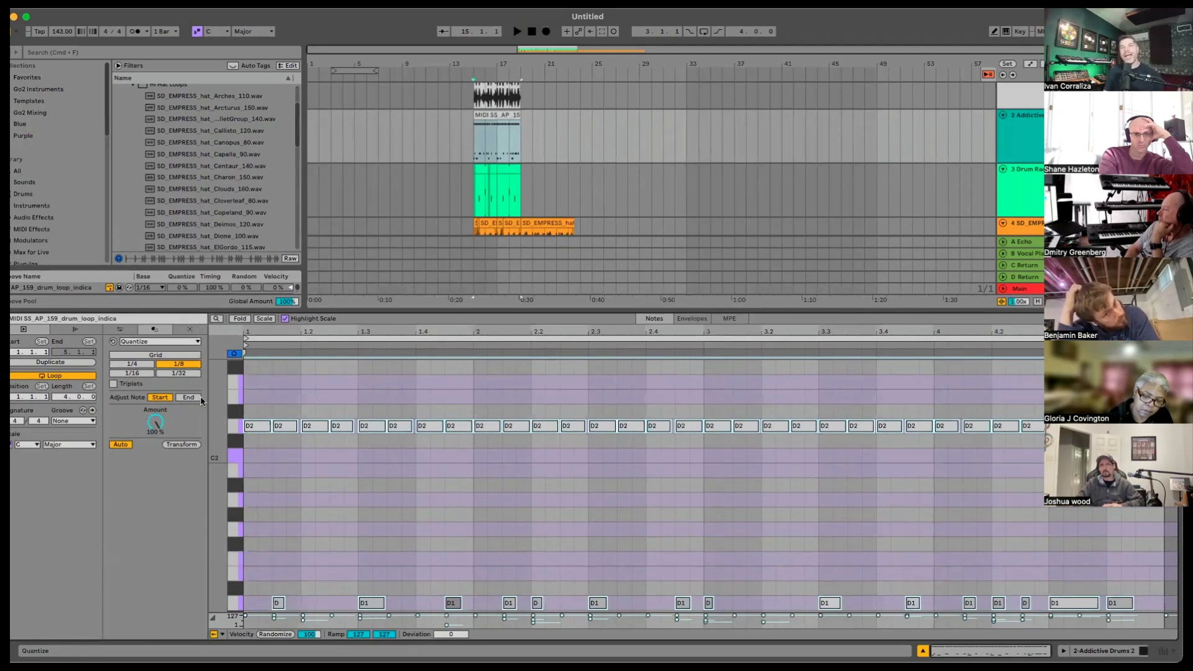
Step: Assign the SS AP 159 drum loop indica groove to the Addictive Drums MIDI clip and play it
{"action": "left_click", "coordinate": [73, 420]}
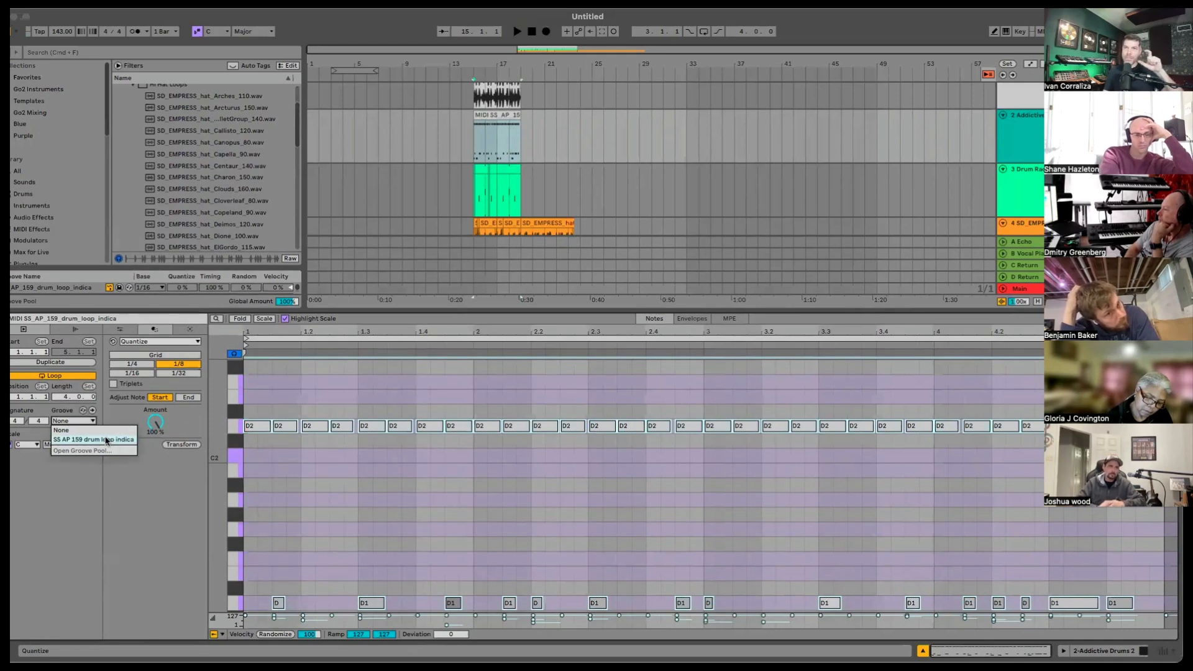
{"action": "left_click", "coordinate": [73, 422]}
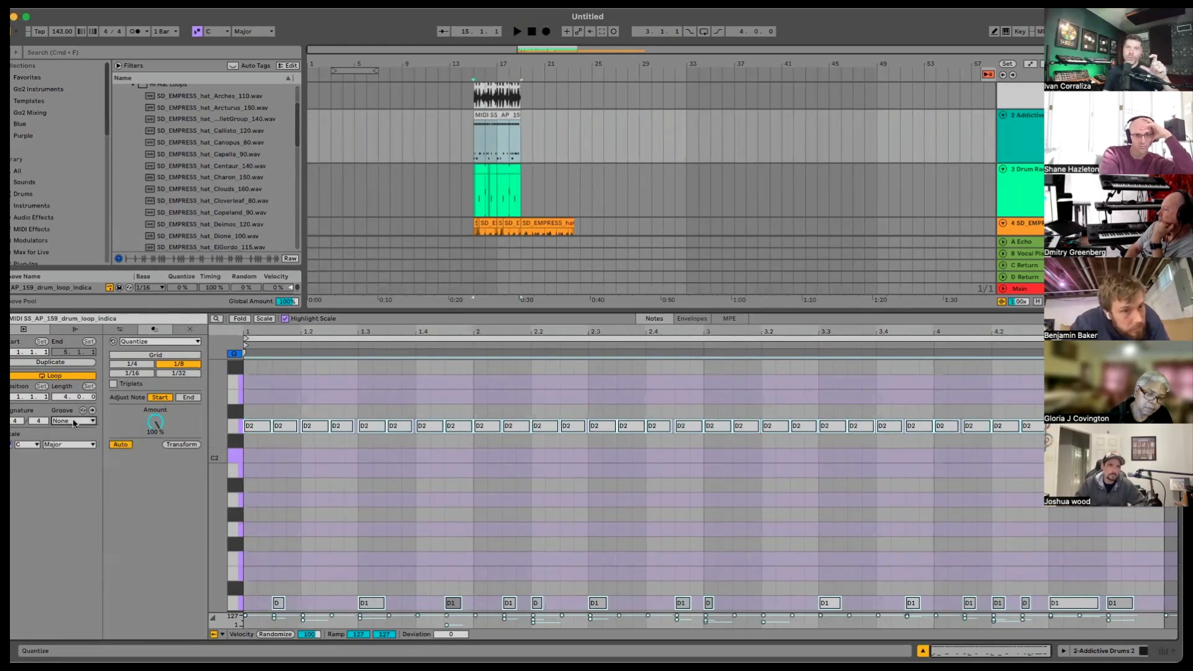
{"action": "left_click", "coordinate": [74, 422]}
{"action": "left_click", "coordinate": [87, 442]}
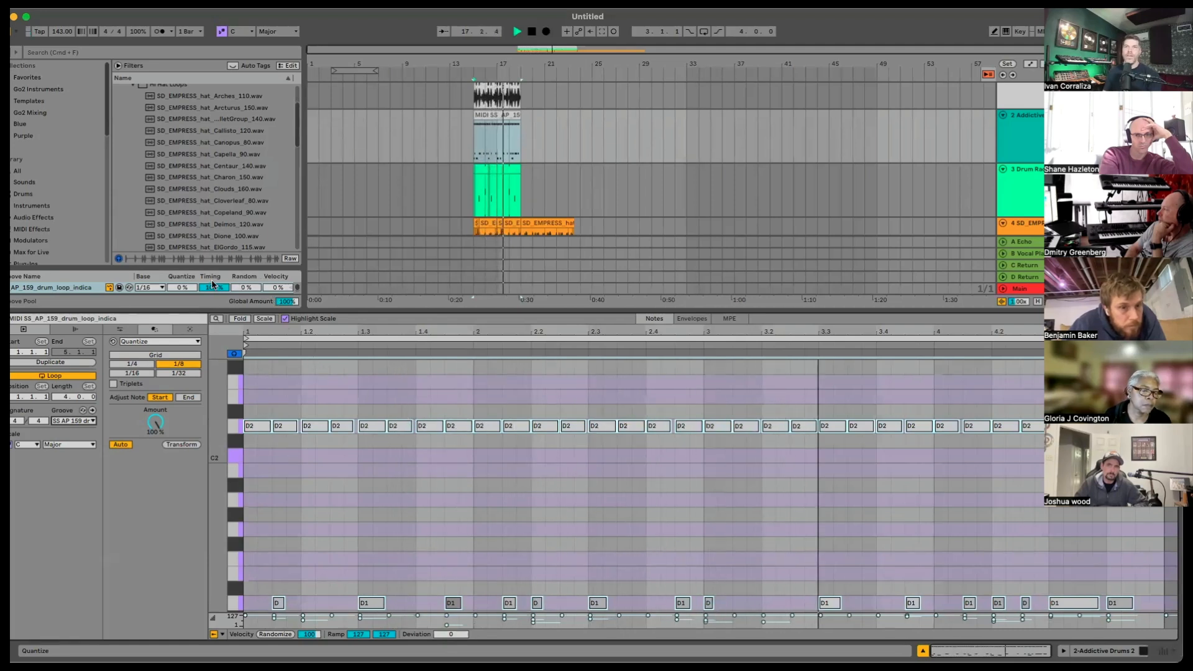
Step: Set the extracted groove's Timing to 98 %, Quantize to 54 % and Velocity to 100 %
{"action": "left_click_drag", "start_coordinate": [208, 285], "coordinate": [209, 239]}
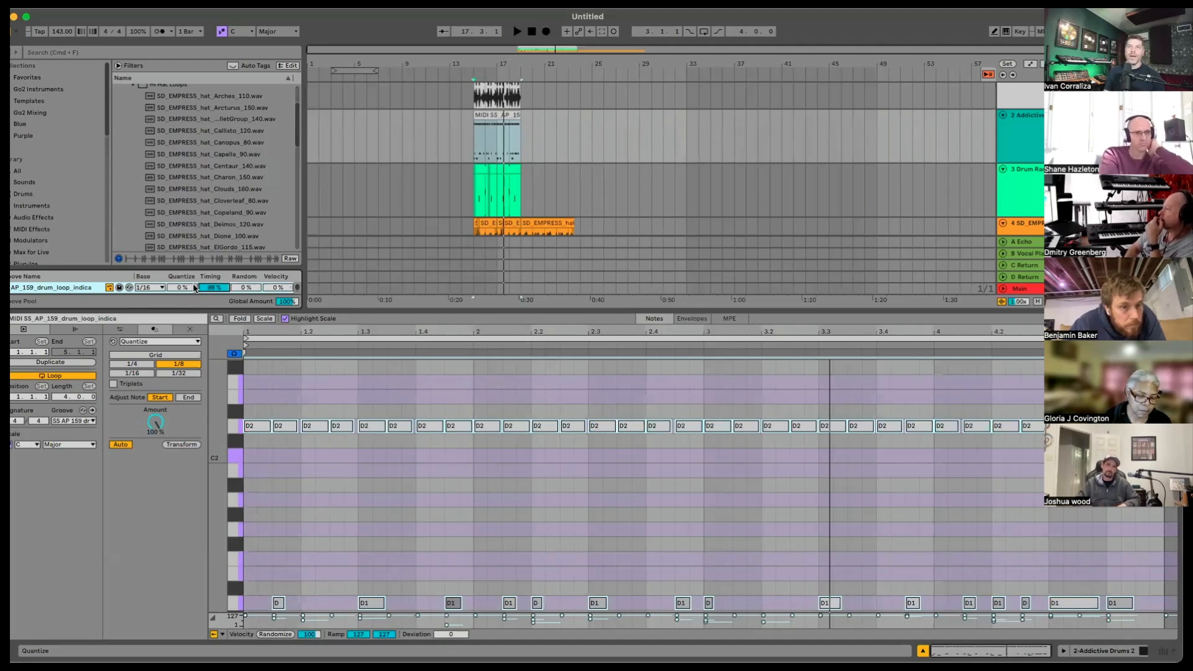
{"action": "left_click_drag", "start_coordinate": [195, 287], "coordinate": [195, 276]}
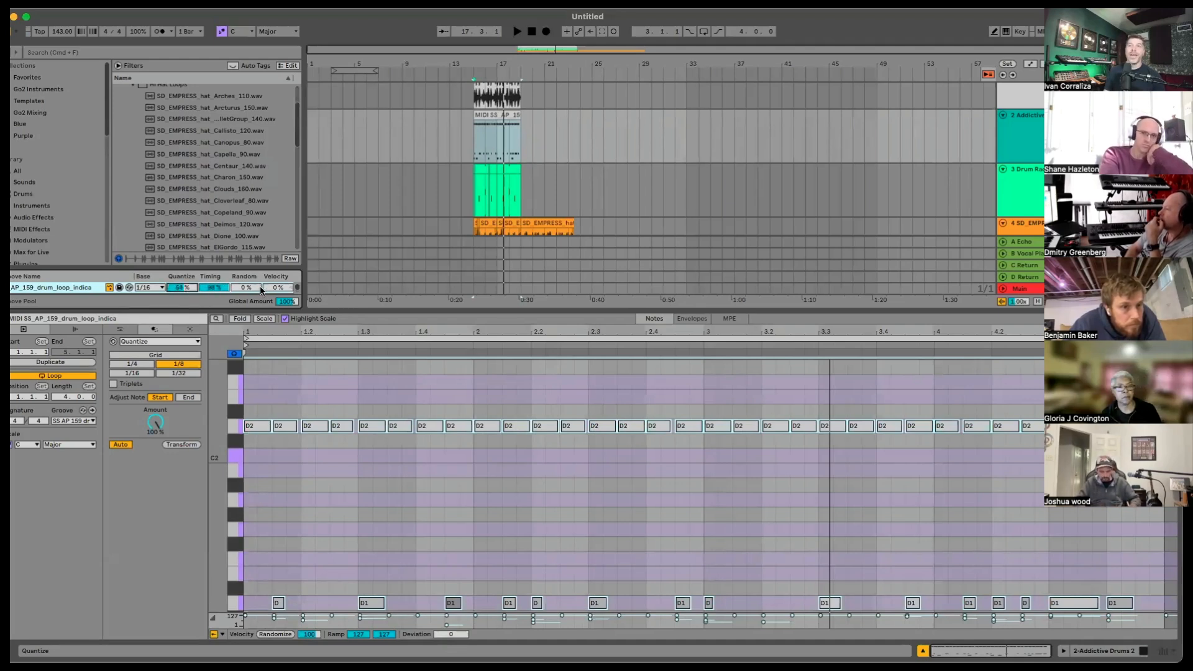
{"action": "left_click_drag", "start_coordinate": [274, 289], "coordinate": [273, 285]}
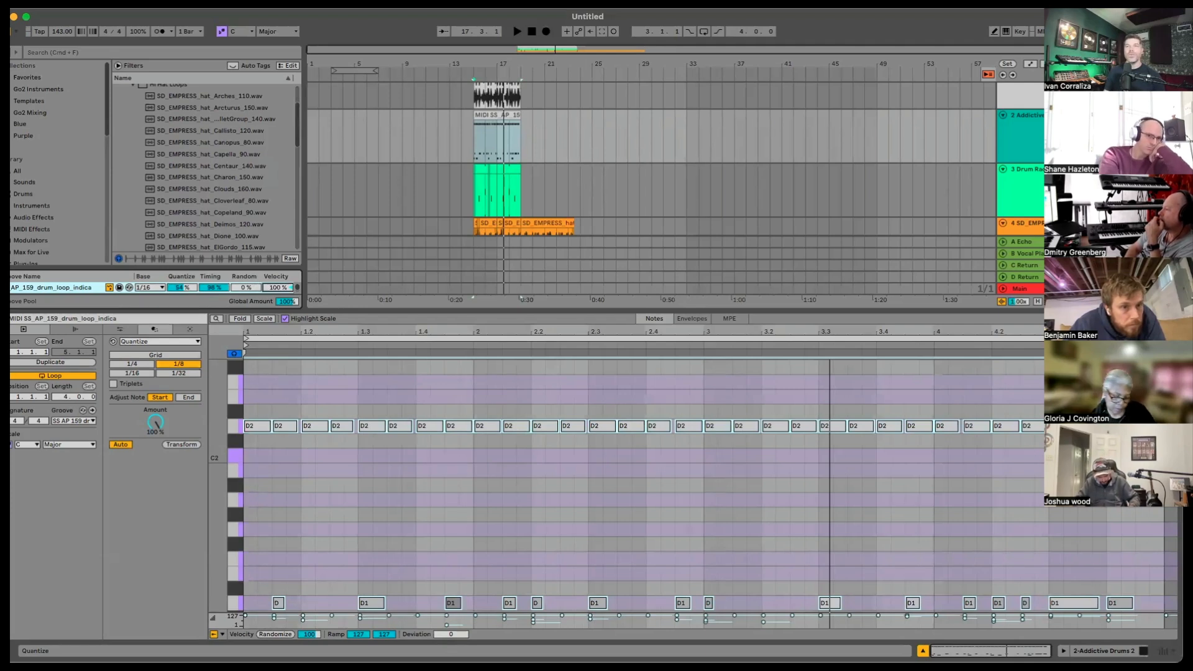
Step: Commit the assigned groove to the MIDI clip's notes and play the result
{"action": "left_click", "coordinate": [74, 420]}
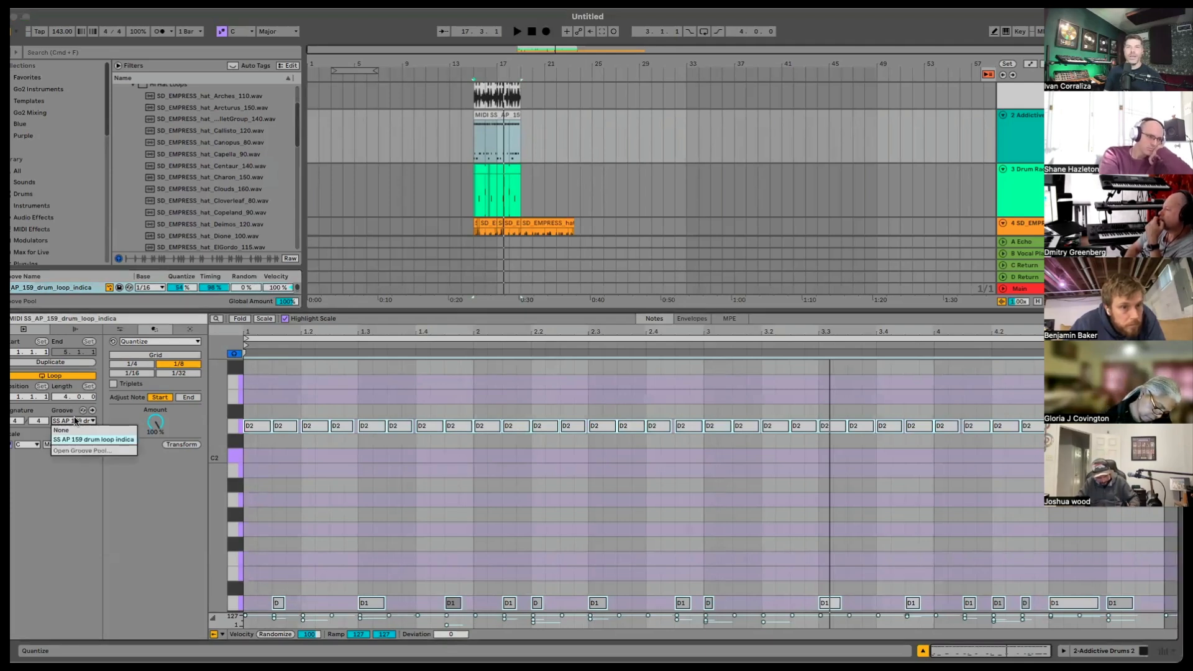
{"action": "left_click", "coordinate": [79, 448]}
{"action": "left_click", "coordinate": [79, 444]}
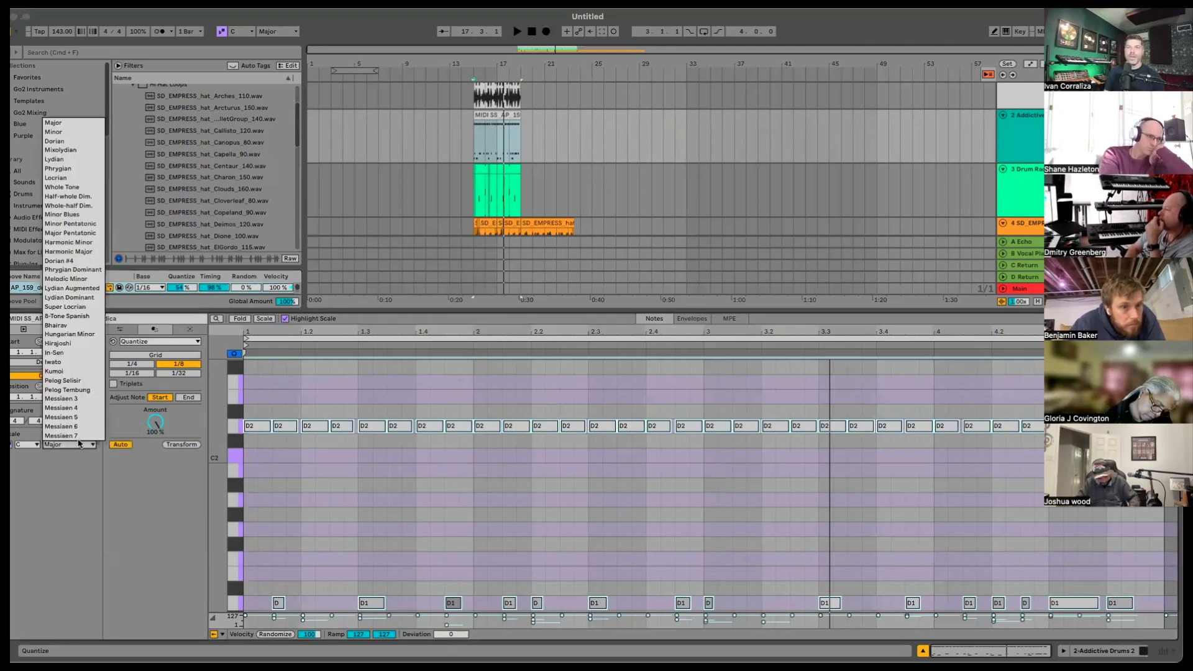
{"action": "left_click", "coordinate": [98, 495]}
{"action": "left_click", "coordinate": [92, 410]}
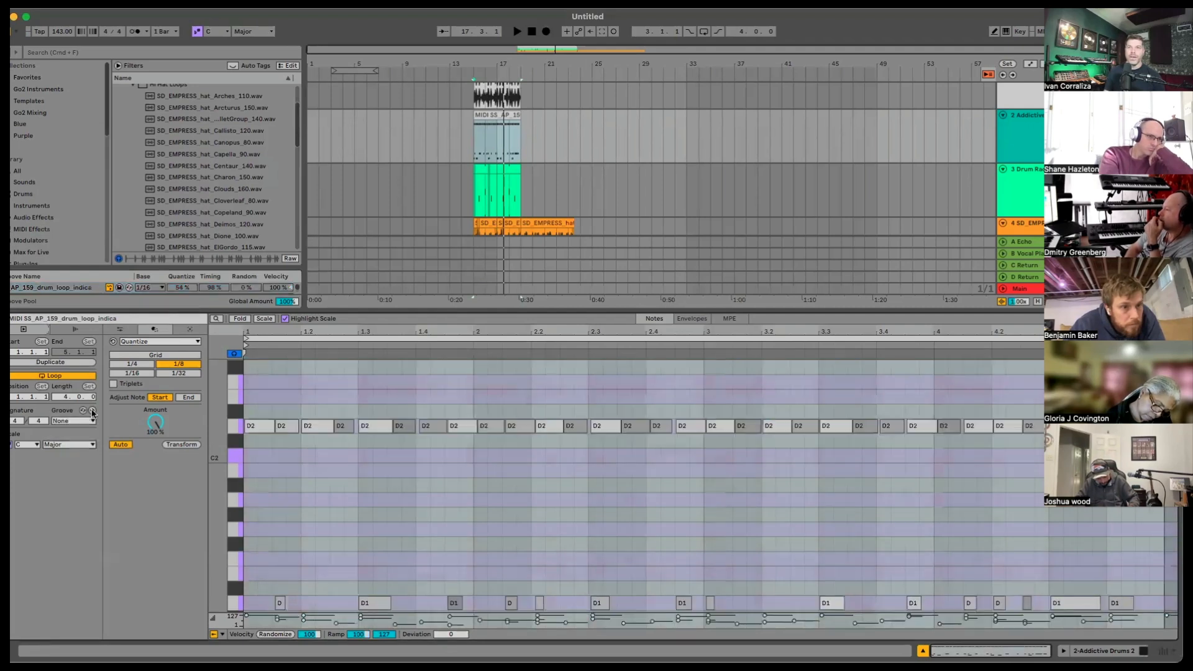
{"action": "key", "text": "space"}
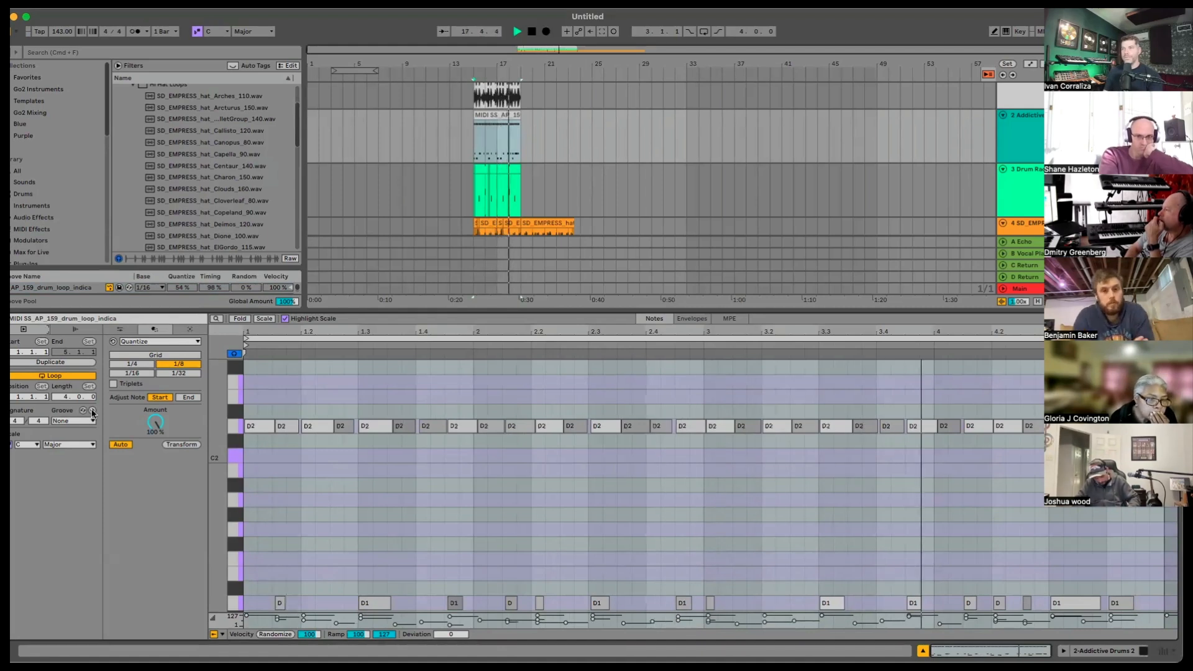
{"action": "key", "text": "space"}
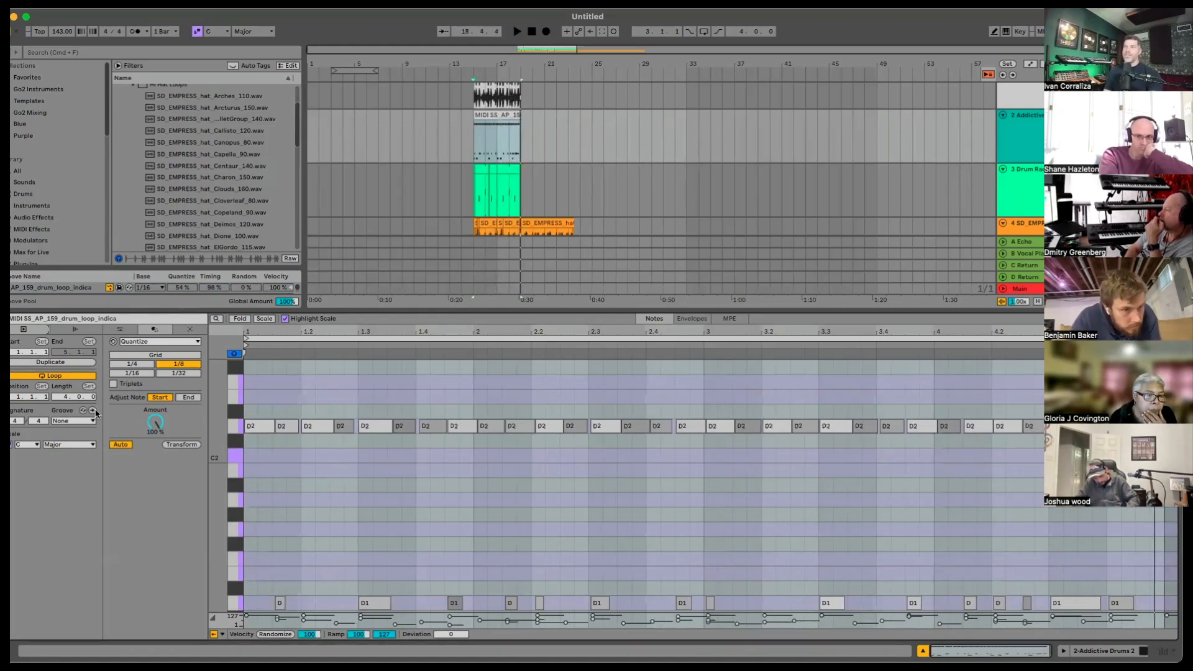
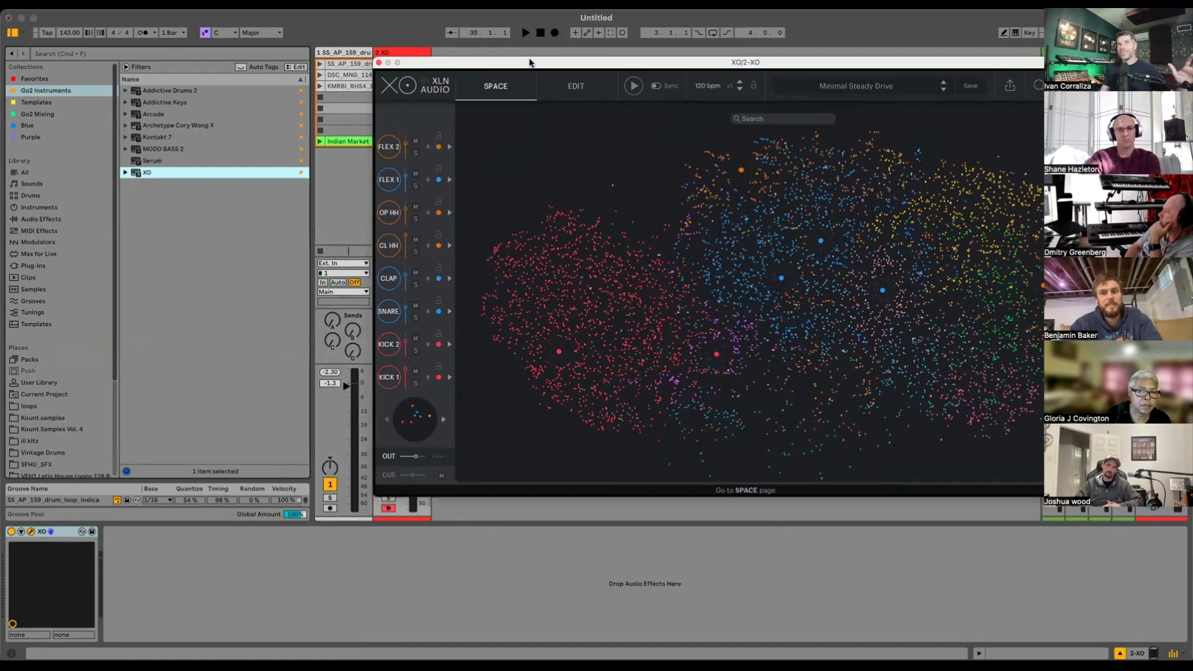
Step: Review XO's sample folders and their scan status, then close the folder list without scanning and refreshing
{"action": "left_click_drag", "start_coordinate": [529, 62], "coordinate": [453, 67]}
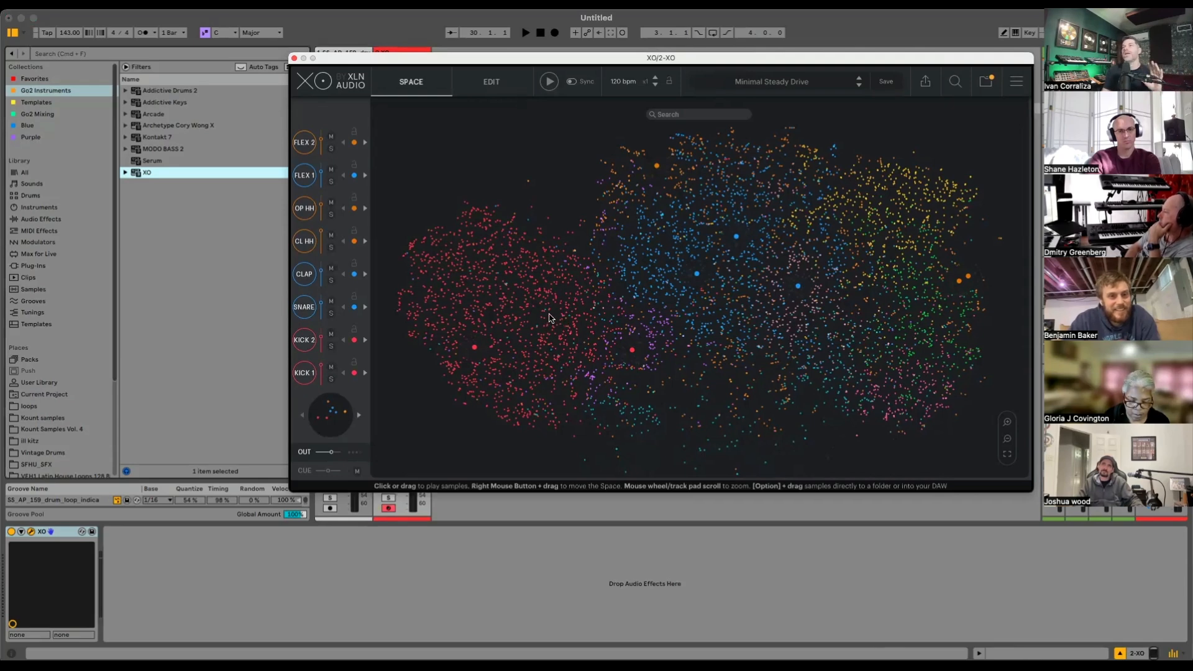
{"action": "left_click", "coordinate": [983, 84]}
{"action": "left_click", "coordinate": [836, 112]}
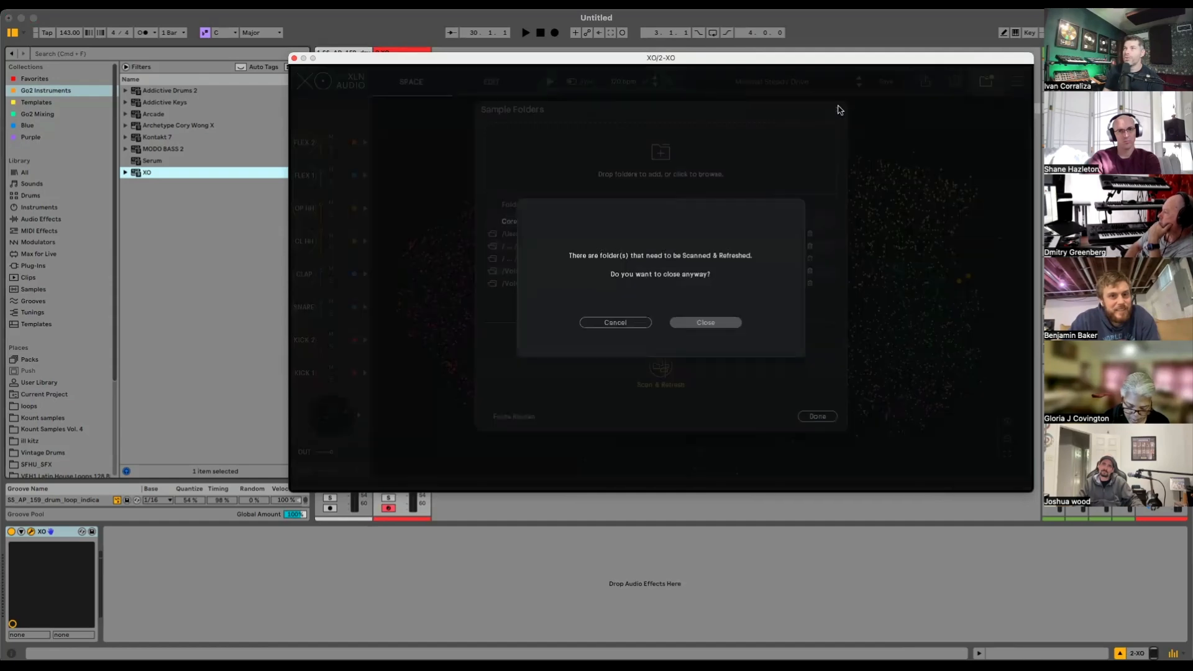
{"action": "left_click", "coordinate": [633, 321]}
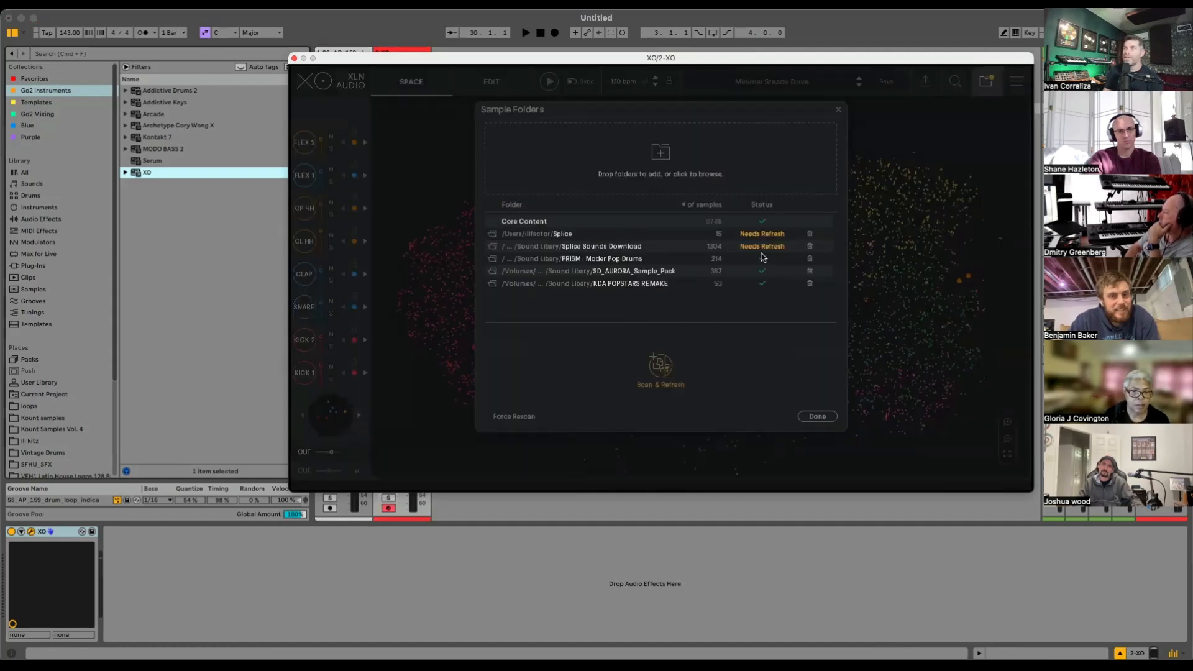
{"action": "left_click", "coordinate": [817, 416]}
{"action": "left_click", "coordinate": [720, 323]}
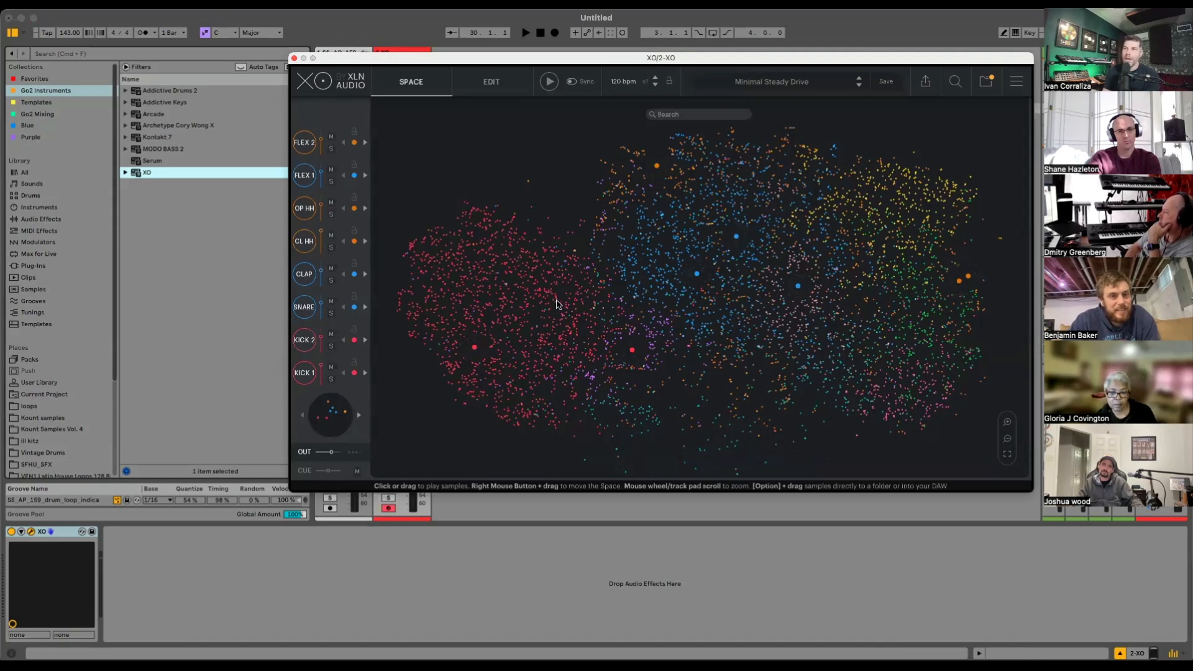
Step: Audition several kick samples across the lower part of the red cluster in XO's sample space
{"action": "mouse_move", "coordinate": [554, 330]}
{"action": "left_mouse_down"}
{"action": "mouse_move", "coordinate": [512, 315]}
{"action": "mouse_move", "coordinate": [492, 277]}
{"action": "mouse_move", "coordinate": [479, 319]}
{"action": "mouse_move", "coordinate": [540, 300]}
{"action": "mouse_move", "coordinate": [525, 343]}
{"action": "mouse_move", "coordinate": [492, 371]}
{"action": "mouse_move", "coordinate": [565, 360]}
{"action": "mouse_move", "coordinate": [556, 346]}
{"action": "mouse_move", "coordinate": [581, 342]}
{"action": "mouse_move", "coordinate": [536, 364]}
{"action": "left_mouse_up"}
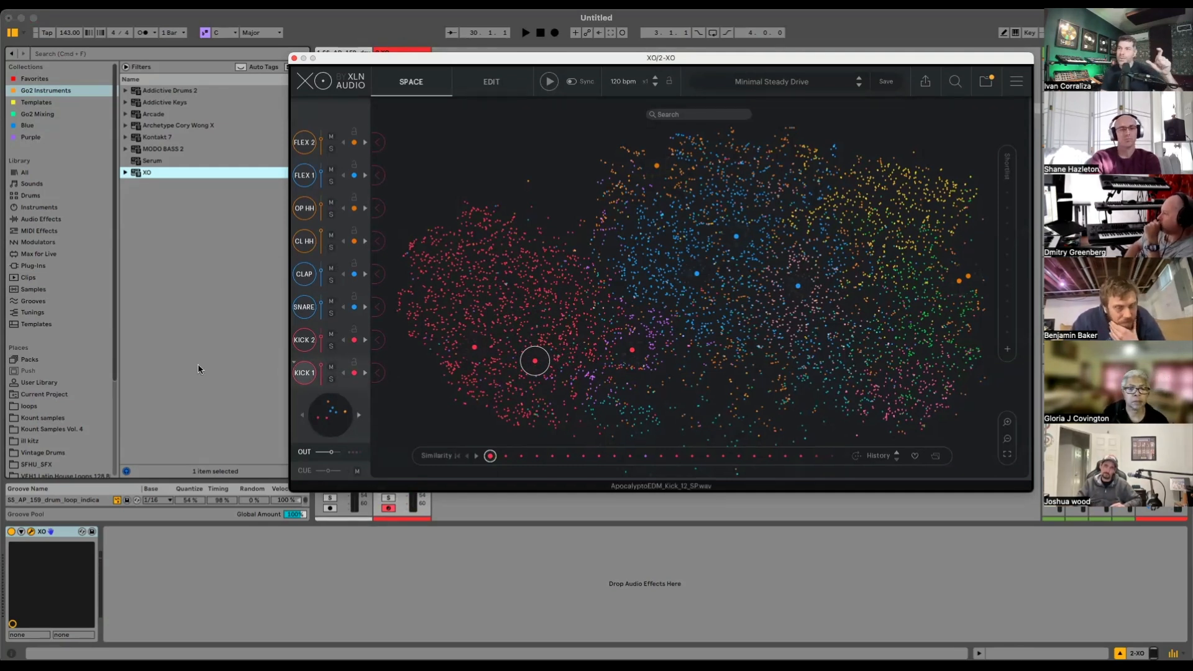
{"action": "left_click", "coordinate": [498, 397]}
{"action": "left_click", "coordinate": [501, 395]}
{"action": "left_click", "coordinate": [514, 380]}
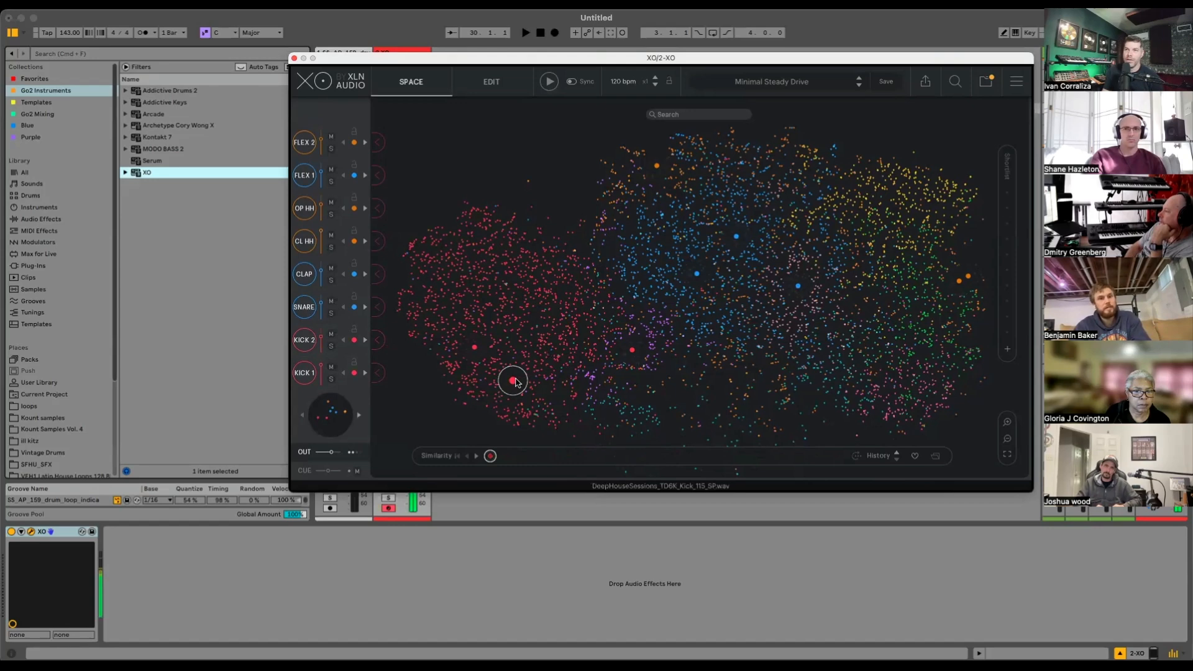
{"action": "left_click", "coordinate": [455, 395]}
{"action": "left_click", "coordinate": [475, 375]}
{"action": "left_click", "coordinate": [465, 378]}
{"action": "left_click", "coordinate": [446, 360]}
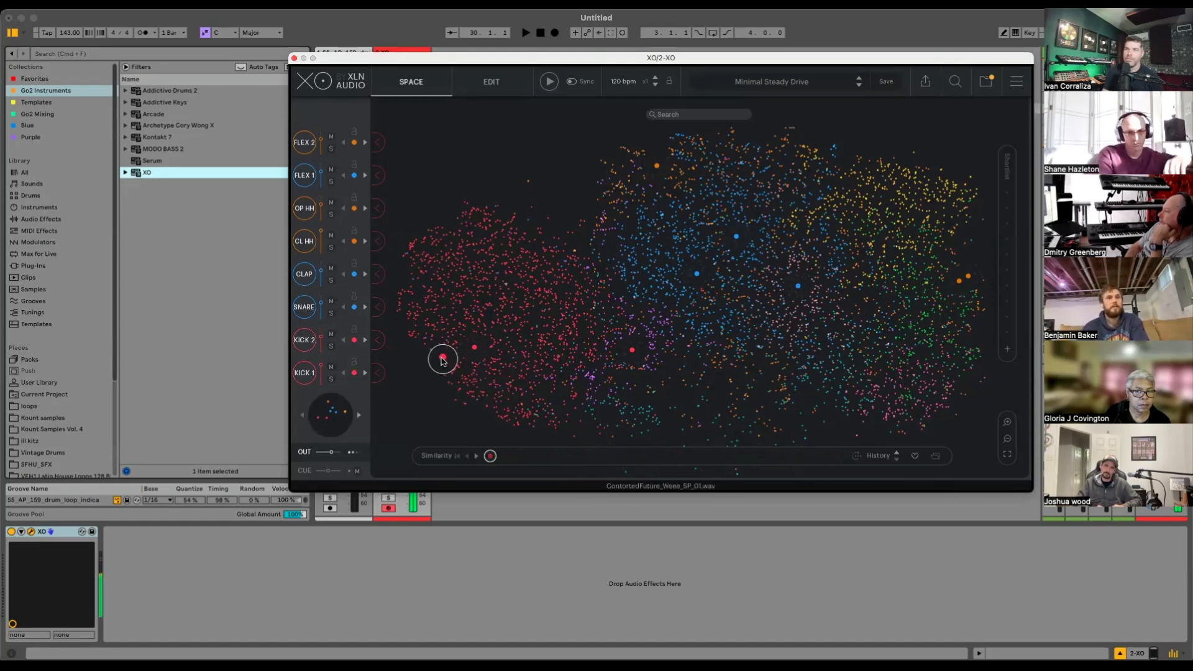
{"action": "left_click", "coordinate": [514, 368]}
Step: Pick a kick sample from the red cluster and load it into the Kick 1 slot, then select that slot
{"action": "scroll", "coordinate": [594, 349], "scroll_direction": "up", "scroll_amount": 5}
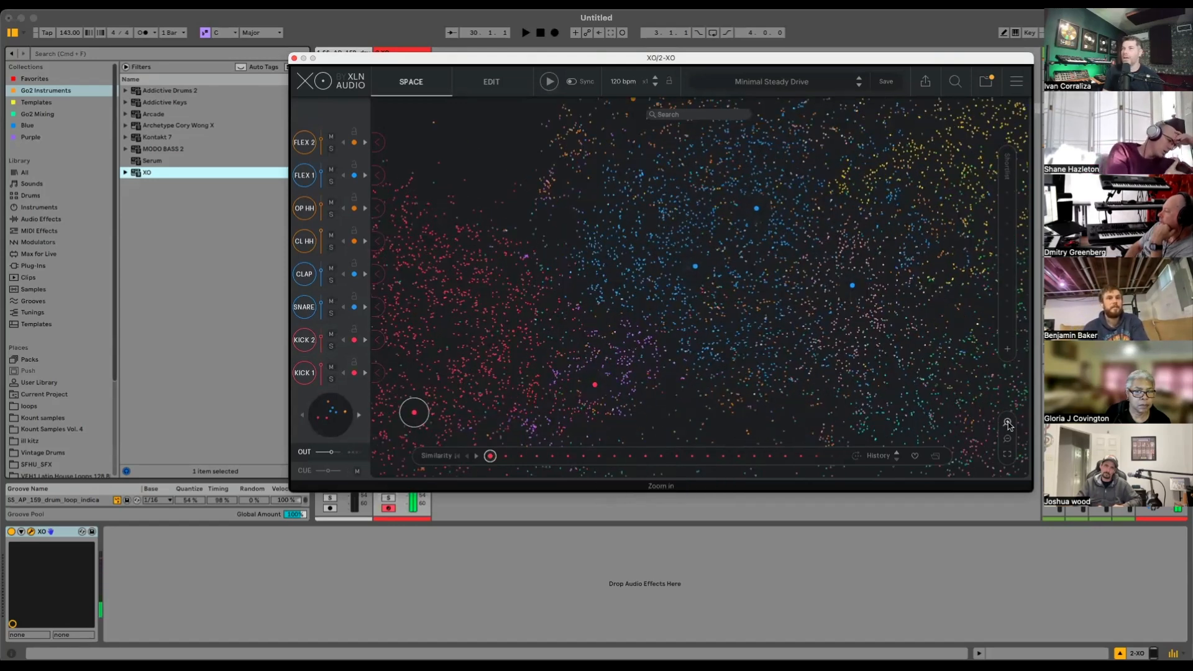
{"action": "left_click_drag", "start_coordinate": [621, 296], "coordinate": [750, 206]}
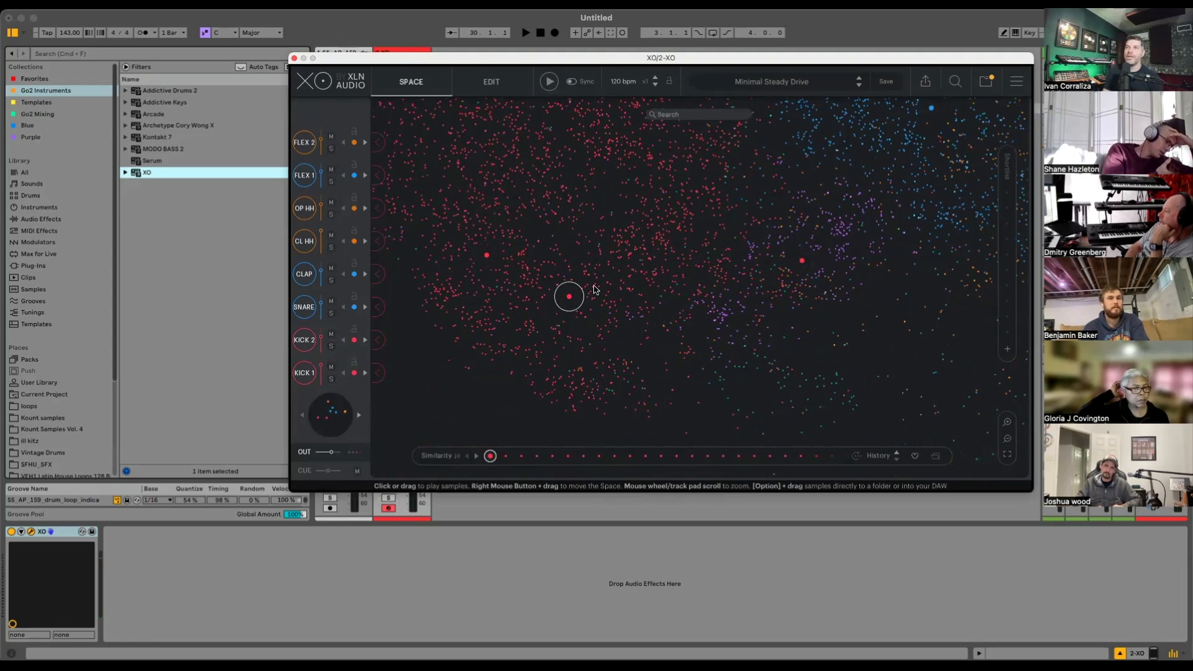
{"action": "left_click", "coordinate": [600, 286]}
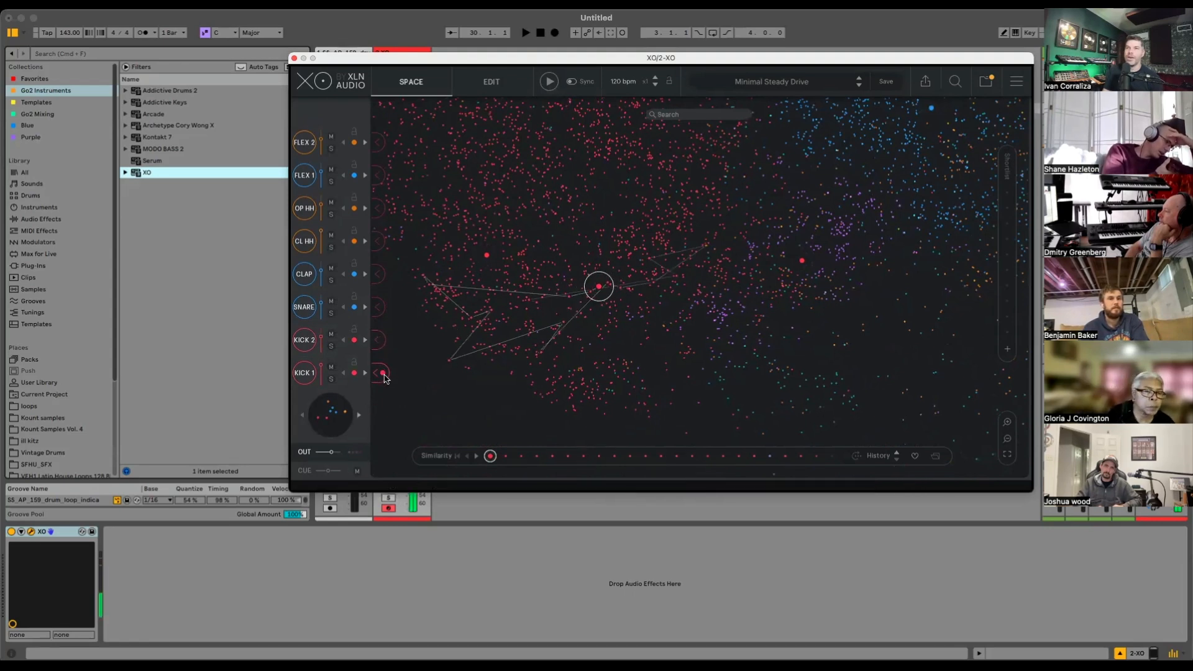
{"action": "left_click", "coordinate": [302, 374]}
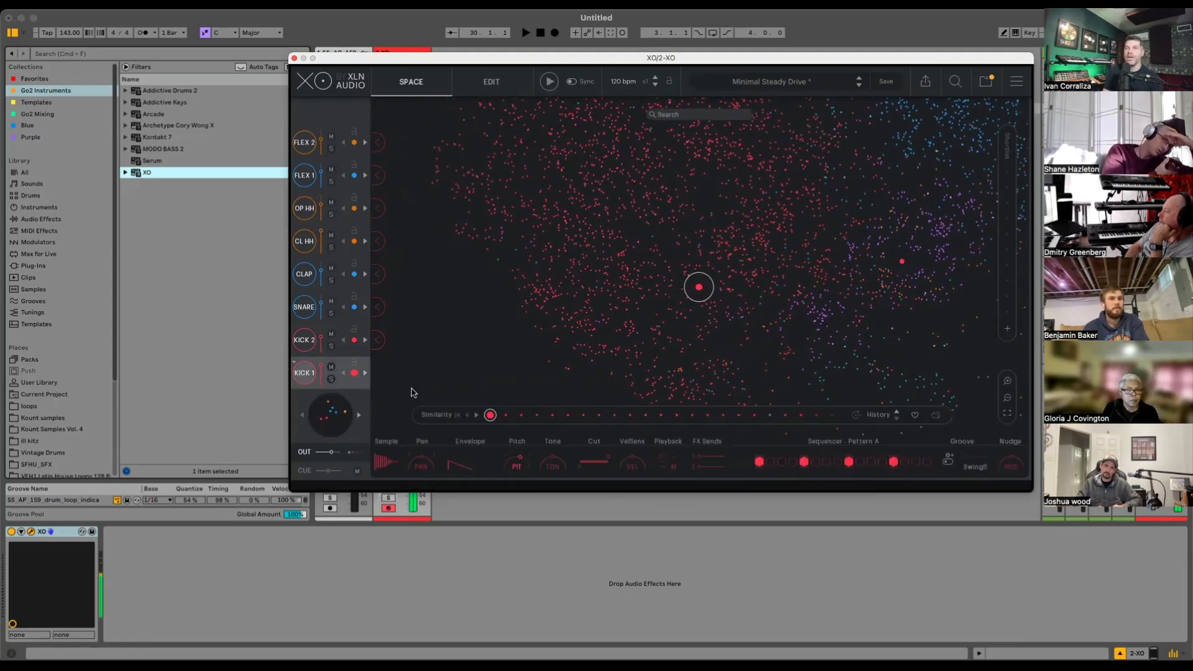
Step: Try several similar samples for Kick 1 from its similarity list and keep the last one chosen
{"action": "left_click", "coordinate": [553, 414]}
{"action": "left_click", "coordinate": [599, 415]}
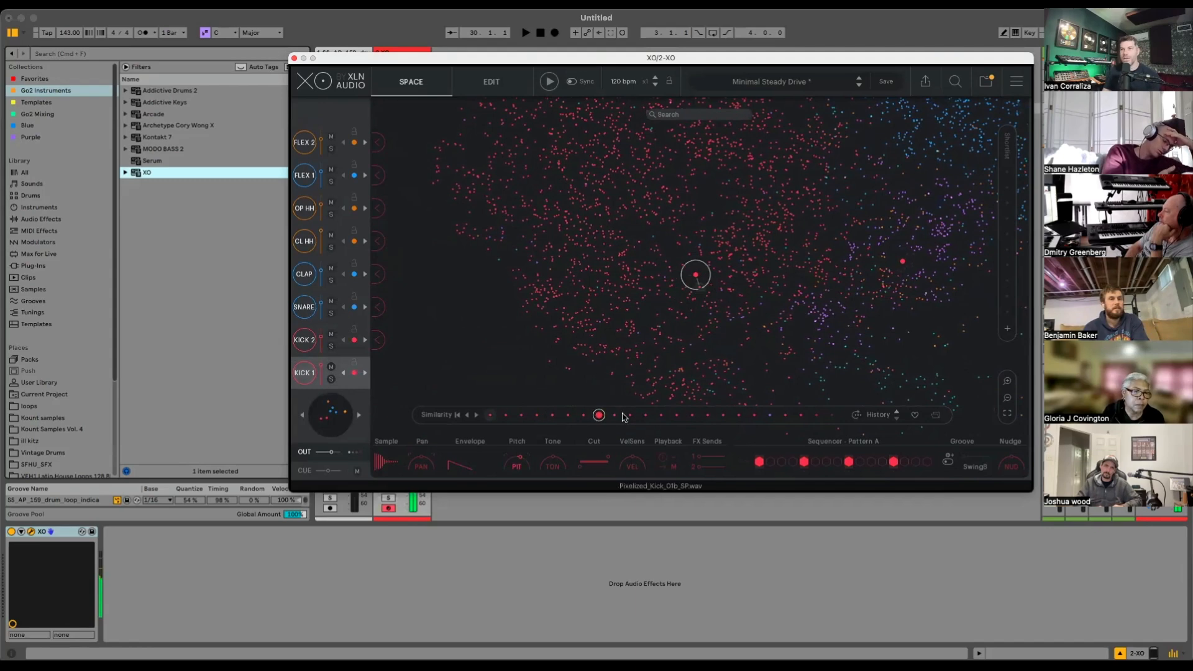
{"action": "left_click", "coordinate": [630, 415]}
{"action": "left_click", "coordinate": [645, 414]}
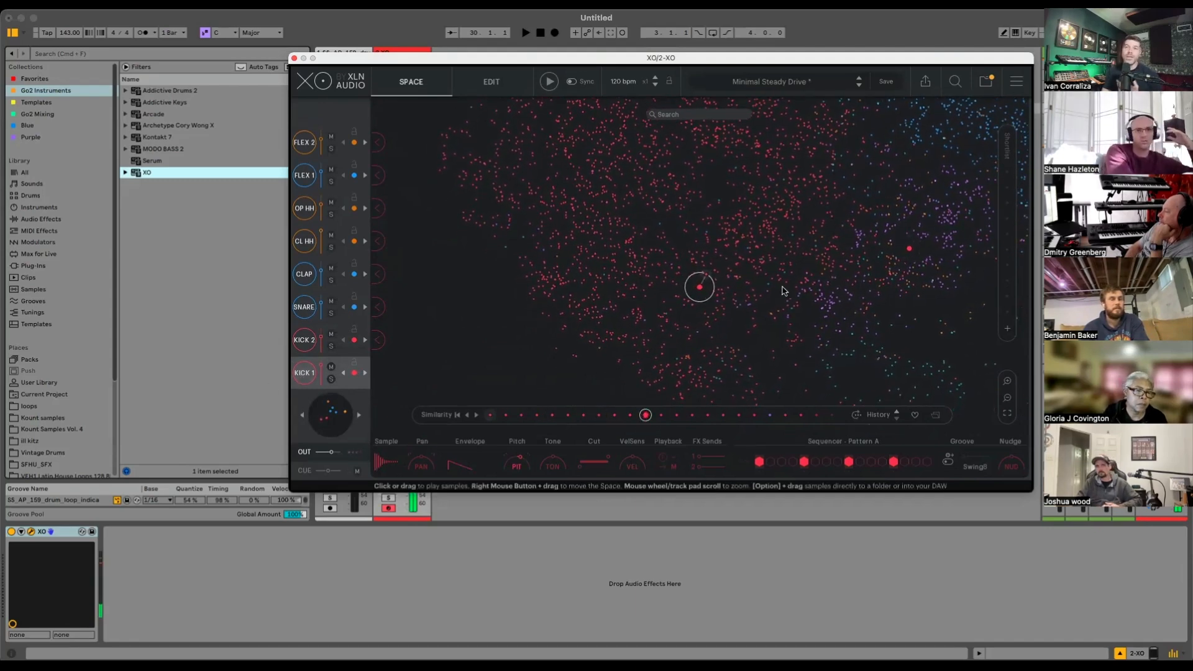
Step: Audition samples in the blue cluster of XO's sample space
{"action": "left_click_drag", "start_coordinate": [781, 292], "coordinate": [682, 386]}
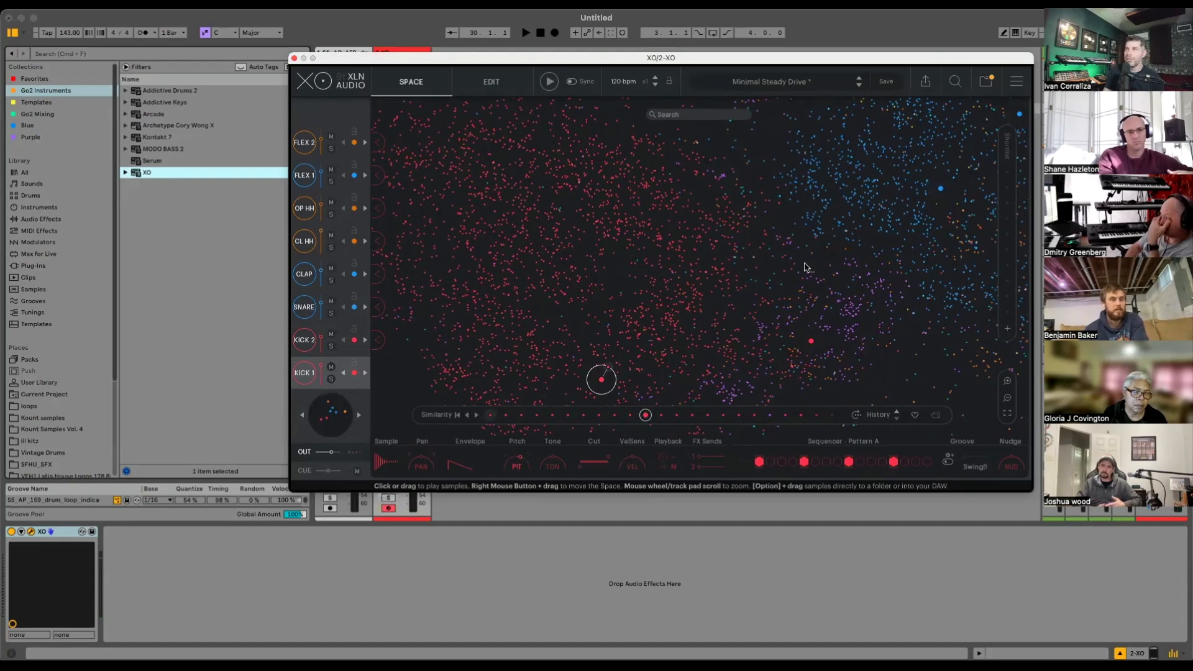
{"action": "left_click_drag", "start_coordinate": [804, 267], "coordinate": [754, 336]}
{"action": "left_click", "coordinate": [815, 222]}
{"action": "left_click", "coordinate": [867, 251]}
{"action": "left_click", "coordinate": [863, 282]}
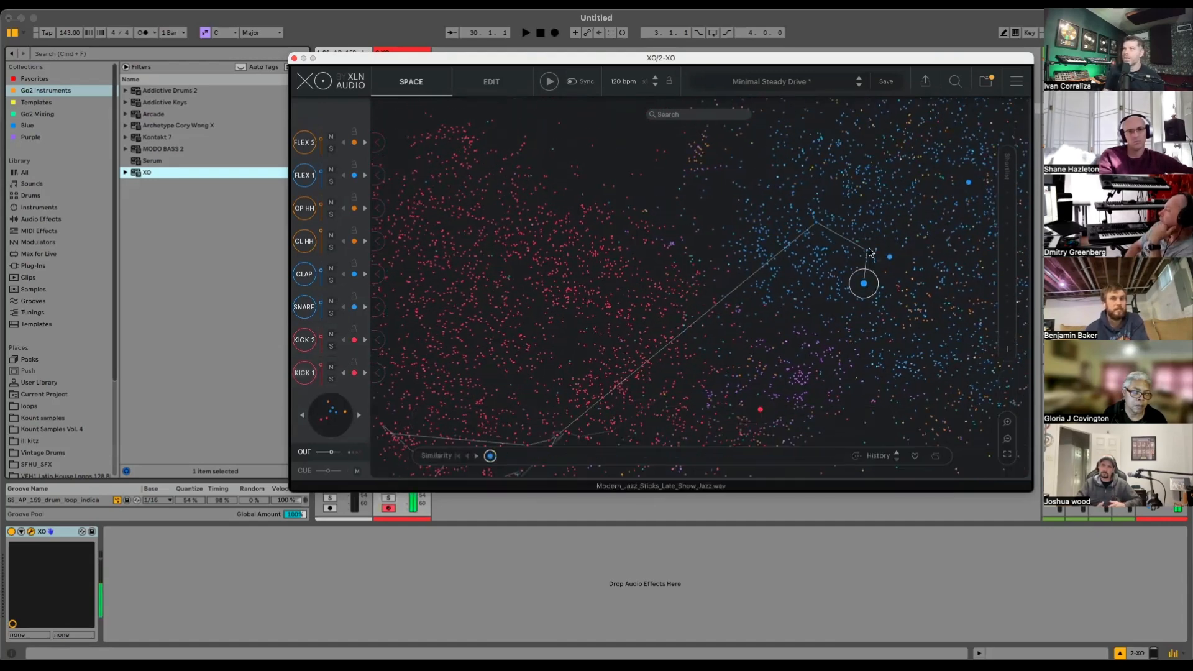
{"action": "left_click", "coordinate": [883, 184]}
{"action": "left_click_drag", "start_coordinate": [865, 160], "coordinate": [787, 247]}
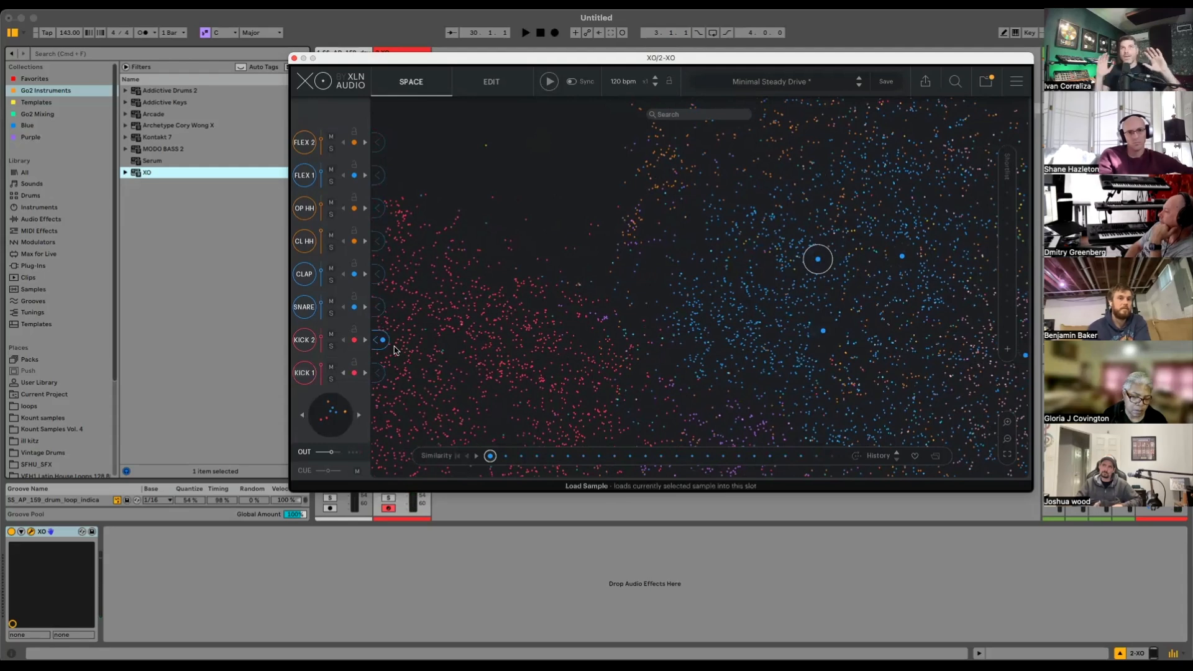
Step: Find a sample in the upper blue cluster of the sample space and load it into the Snare slot
{"action": "left_click", "coordinate": [309, 371]}
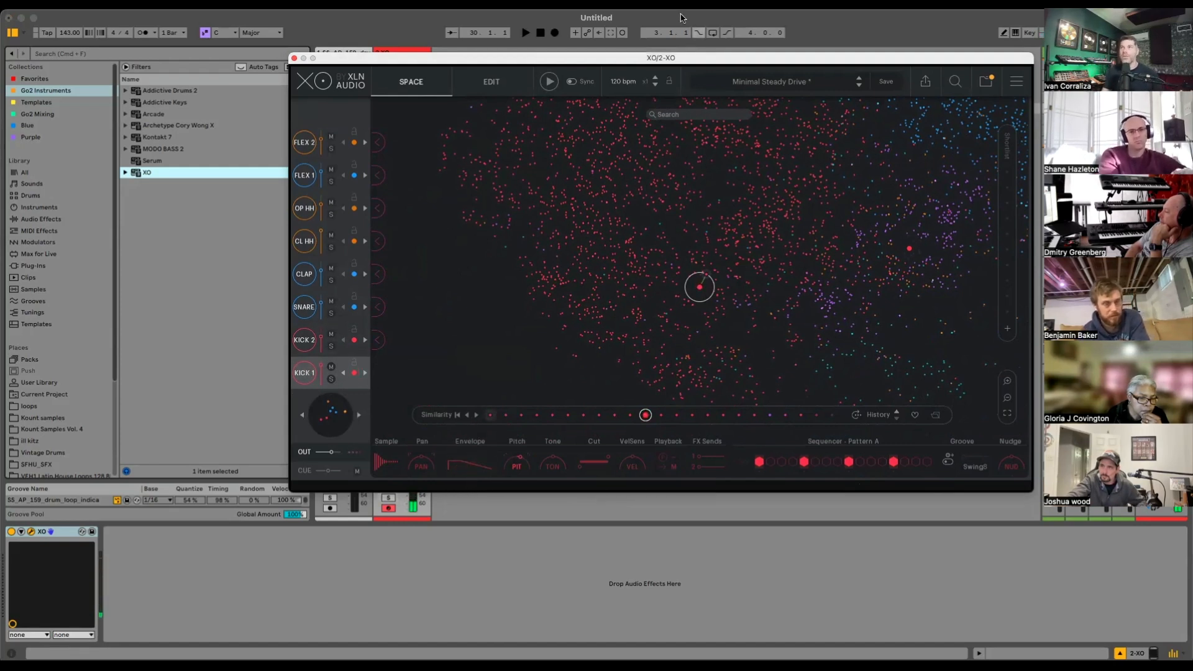
{"action": "left_click_drag", "start_coordinate": [801, 195], "coordinate": [477, 379]}
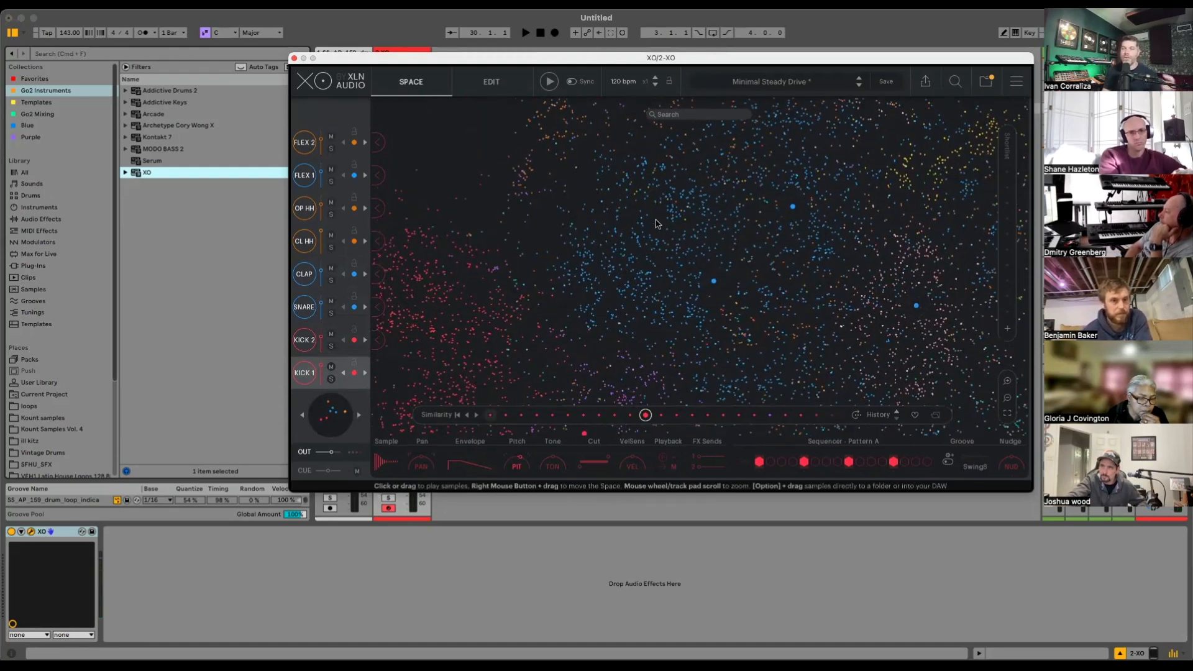
{"action": "left_click_drag", "start_coordinate": [701, 189], "coordinate": [664, 318]}
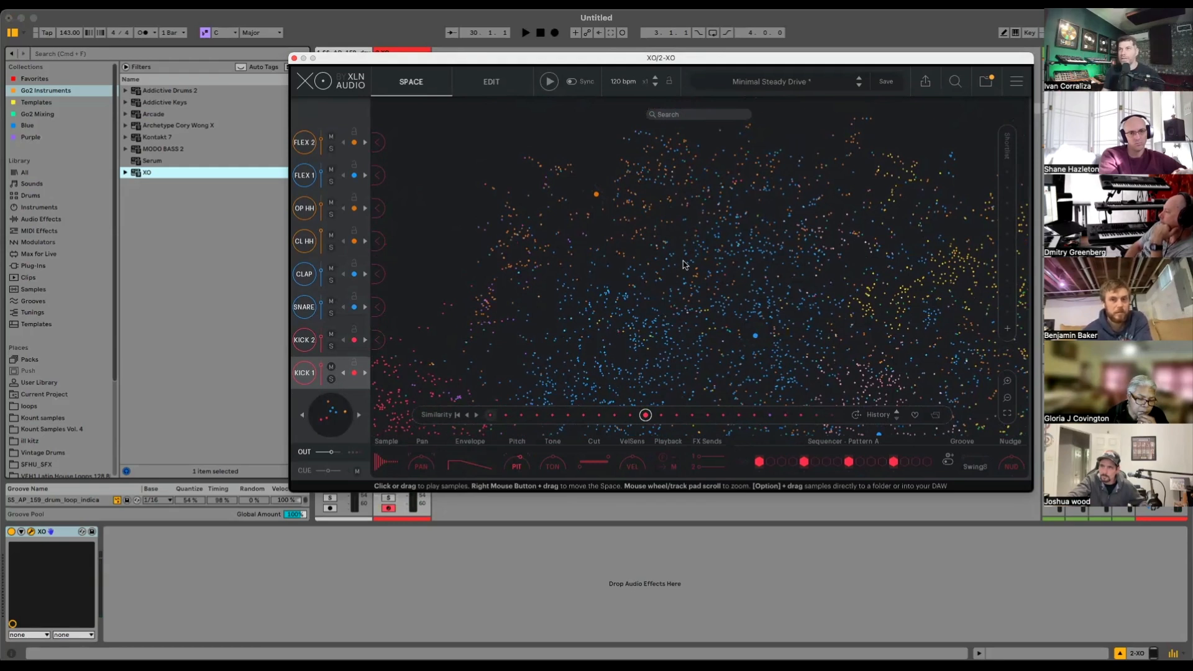
{"action": "mouse_move", "coordinate": [688, 233]}
{"action": "left_mouse_down"}
{"action": "mouse_move", "coordinate": [704, 260]}
{"action": "mouse_move", "coordinate": [658, 267]}
{"action": "mouse_move", "coordinate": [681, 298]}
{"action": "mouse_move", "coordinate": [728, 305]}
{"action": "mouse_move", "coordinate": [826, 221]}
{"action": "mouse_move", "coordinate": [804, 254]}
{"action": "left_mouse_up"}
{"action": "left_click", "coordinate": [376, 308]}
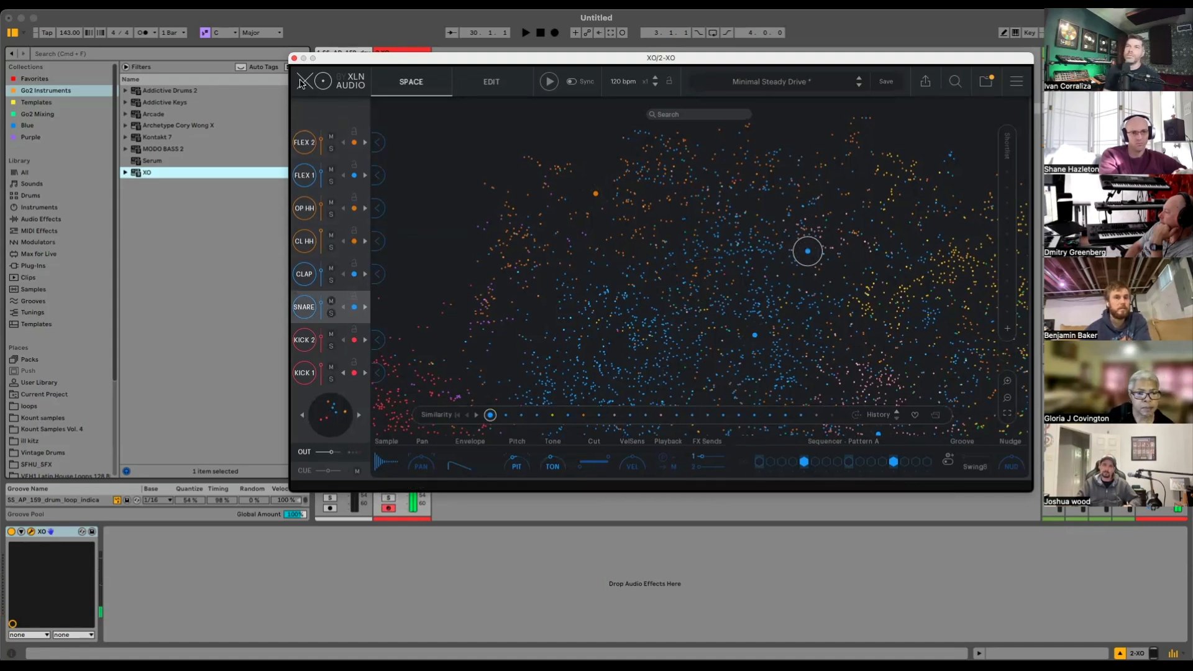
Step: Close the XO window and preview several loops in the VEH1 Latin House Loops folder, ending with loop 138
{"action": "left_click", "coordinate": [293, 58]}
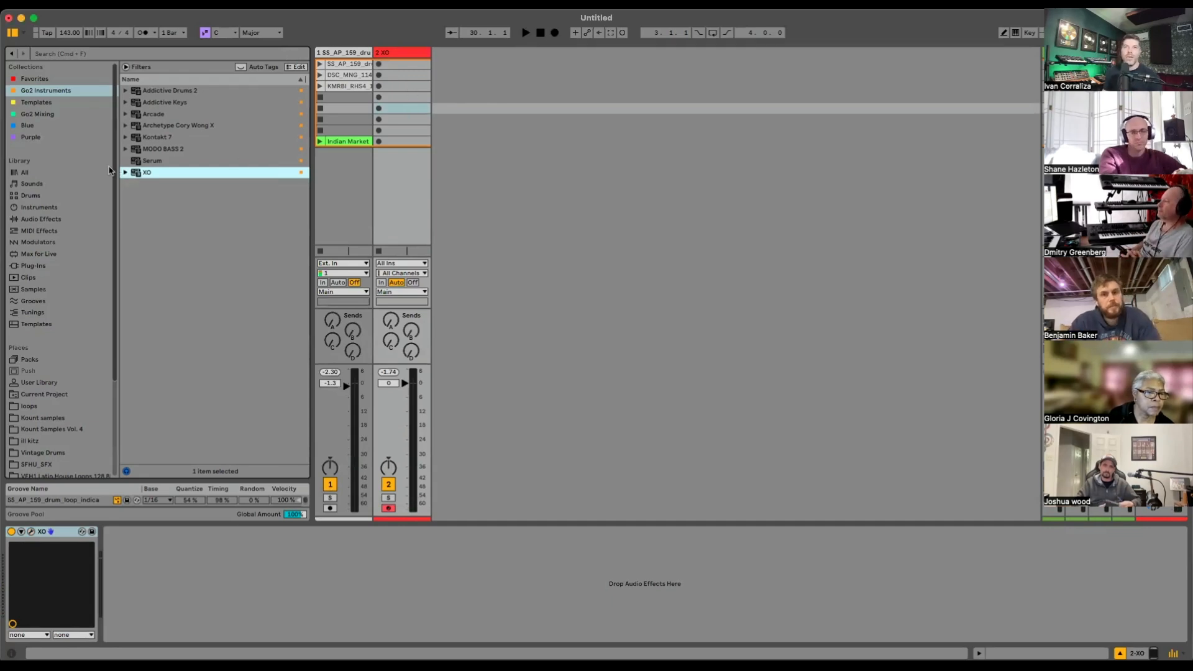
{"action": "scroll", "coordinate": [110, 169], "scroll_direction": "down", "scroll_amount": 5}
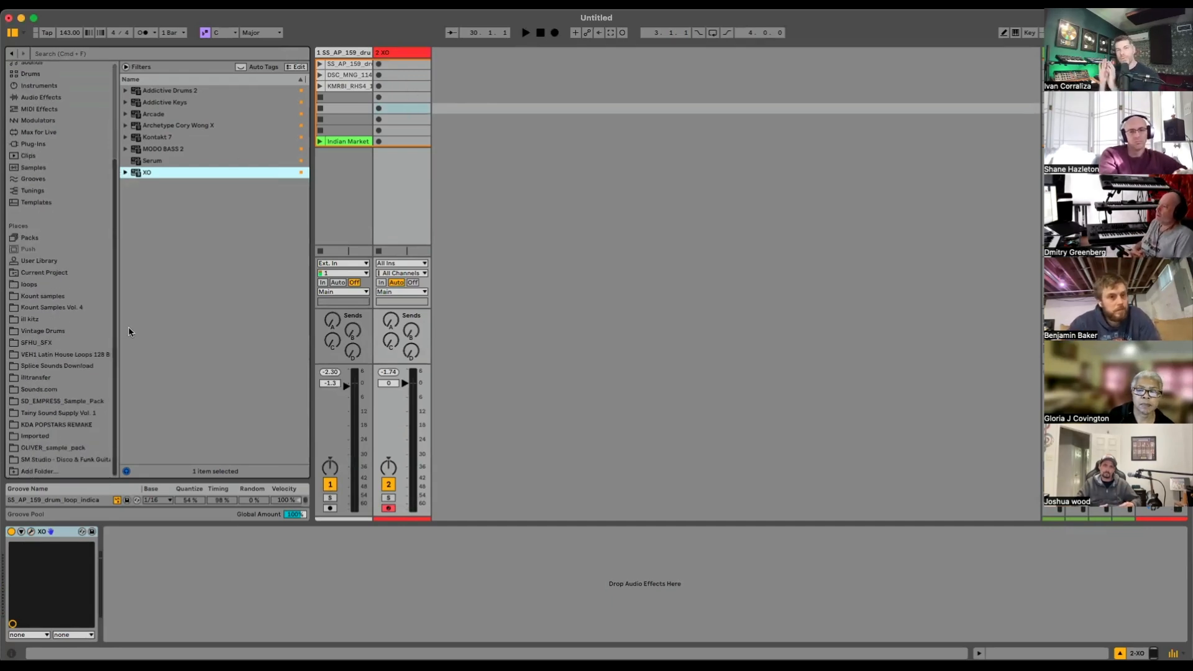
{"action": "left_click", "coordinate": [48, 355]}
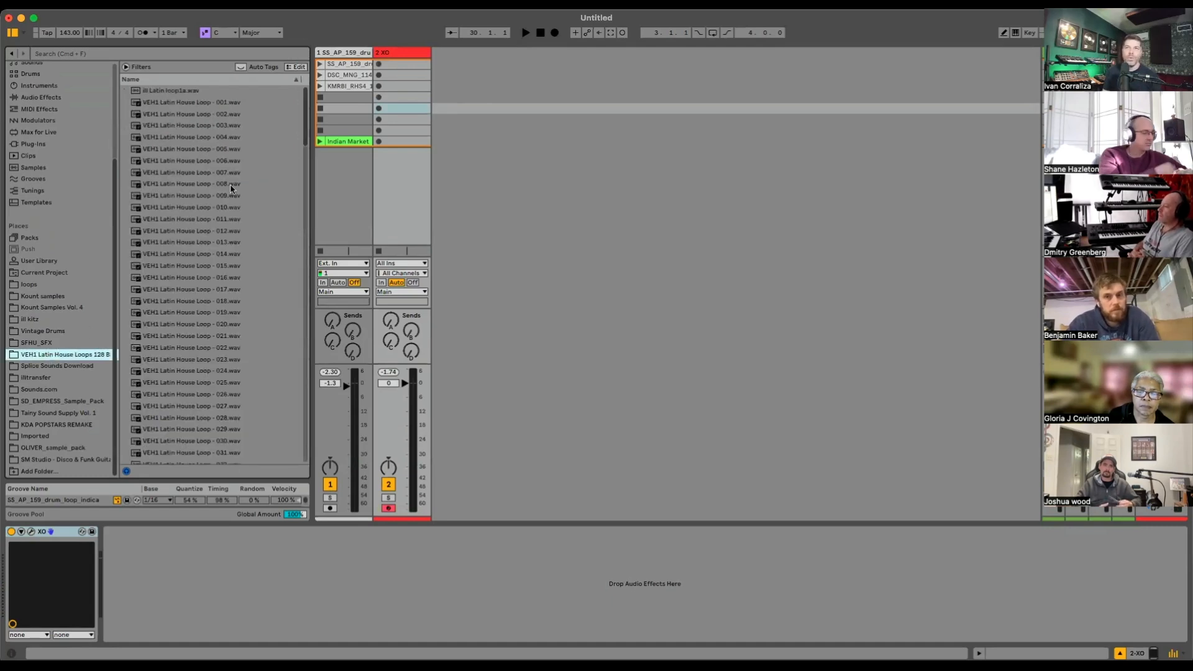
{"action": "scroll", "coordinate": [297, 272], "scroll_direction": "down", "scroll_amount": 20}
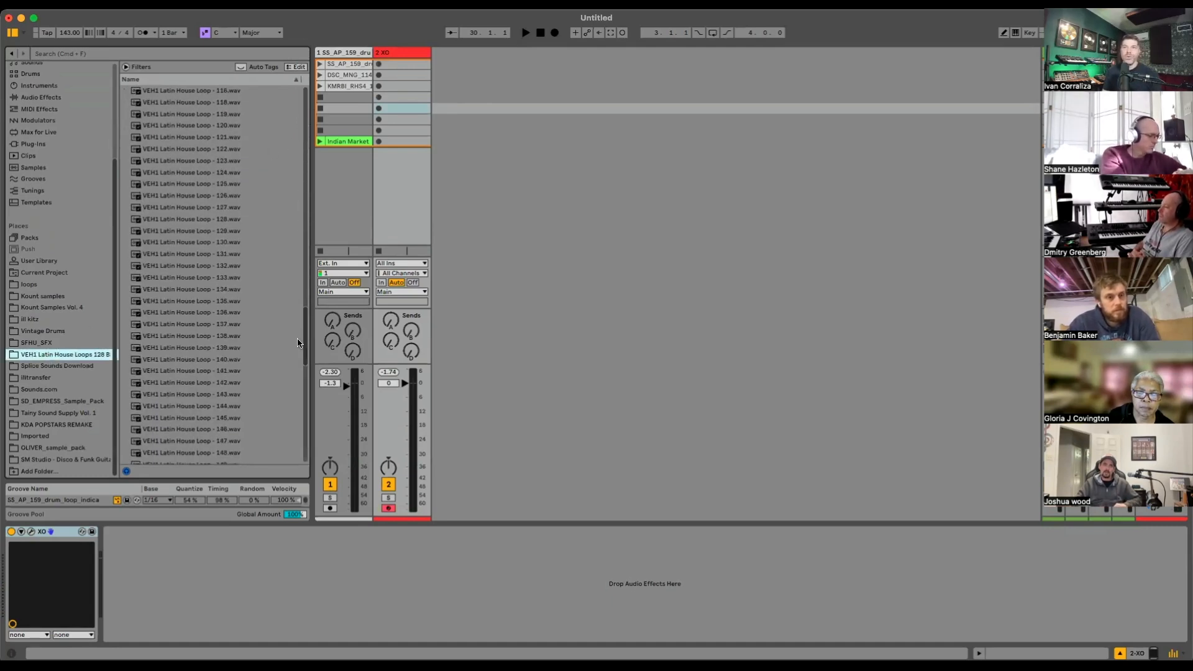
{"action": "left_click", "coordinate": [241, 340]}
{"action": "left_click", "coordinate": [236, 375]}
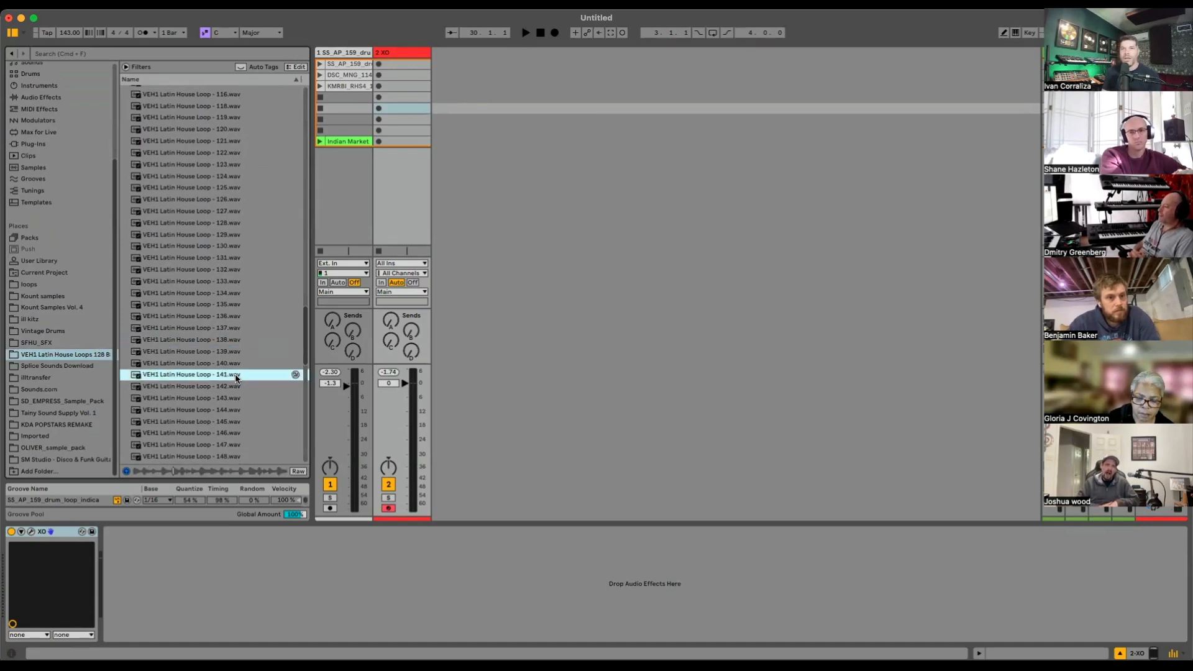
{"action": "left_click", "coordinate": [228, 351]}
{"action": "left_click", "coordinate": [205, 340]}
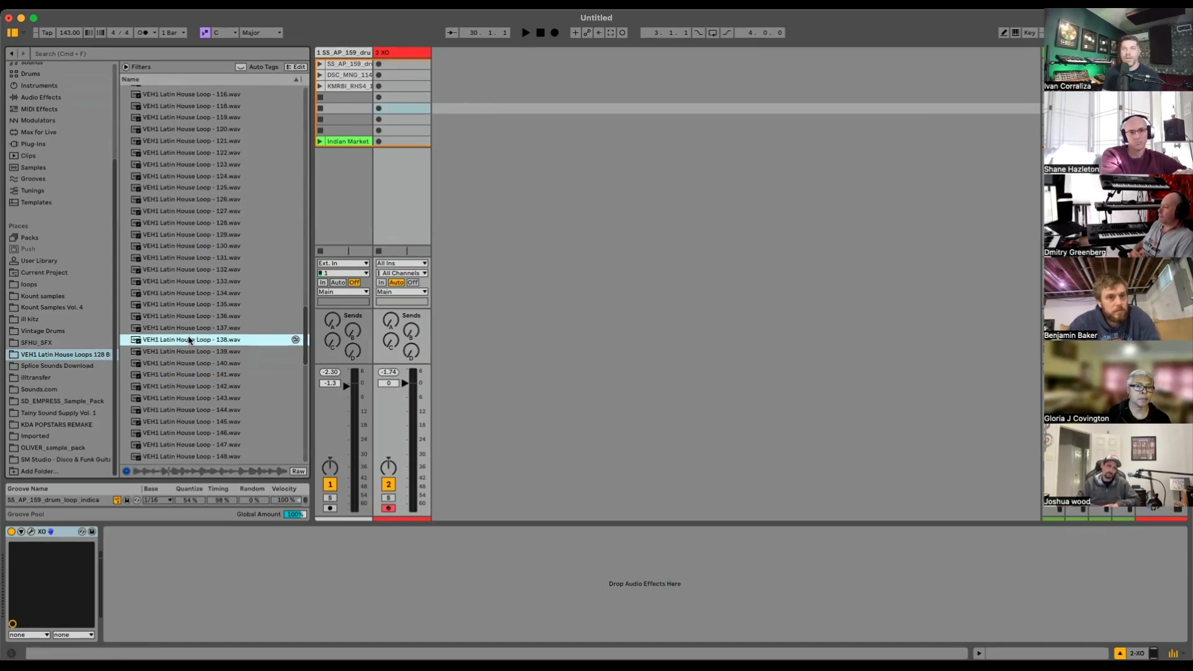
Step: Place VEH1 Latin House Loop - 138.wav on a new audio track, launch the clip and inspect its waveform
{"action": "left_click_drag", "start_coordinate": [189, 340], "coordinate": [461, 76]}
{"action": "left_click", "coordinate": [437, 74]}
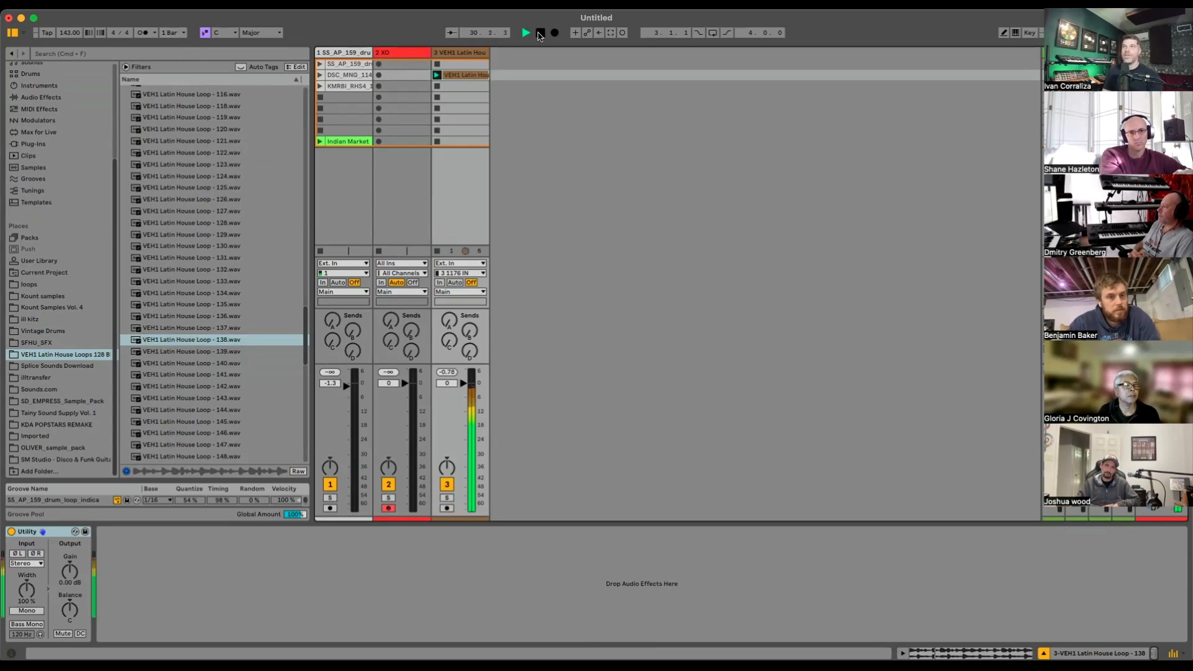
{"action": "double_click", "coordinate": [456, 75]}
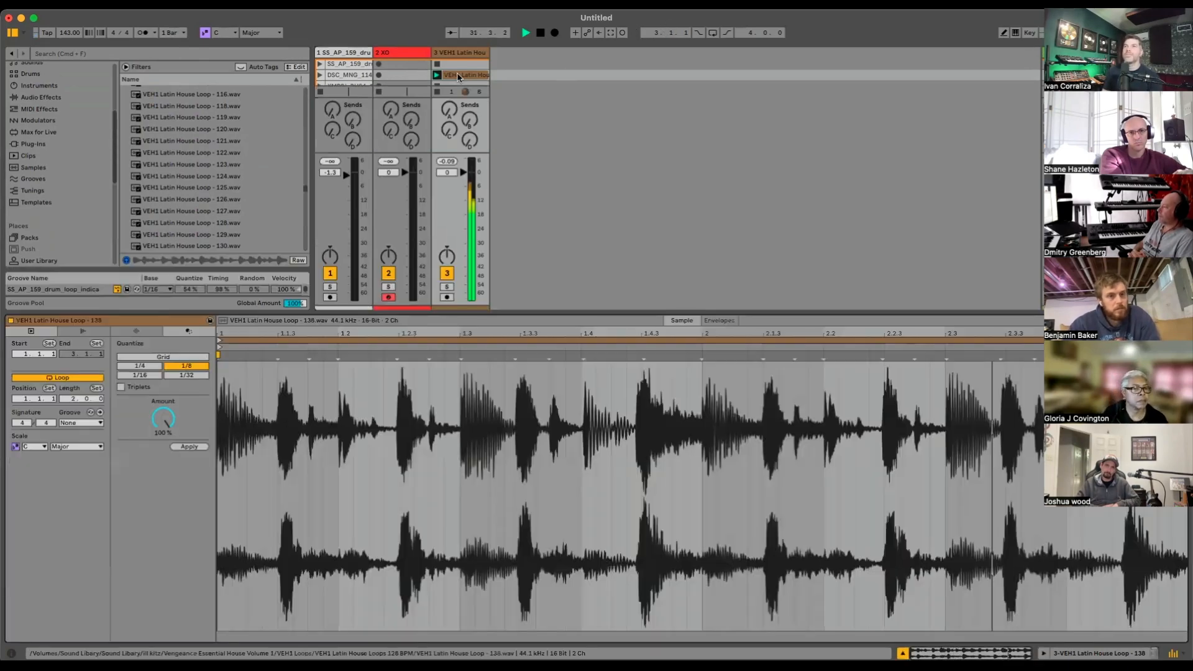
{"action": "key", "text": "shift+Tab"}
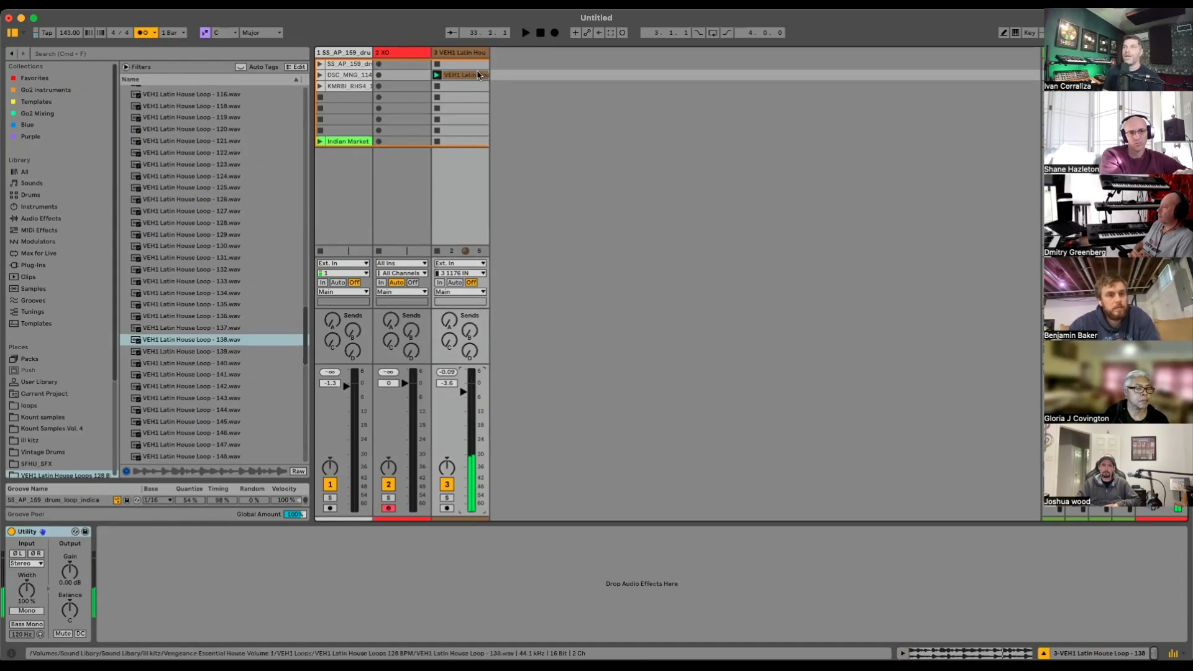
{"action": "key", "text": "shift+Tab"}
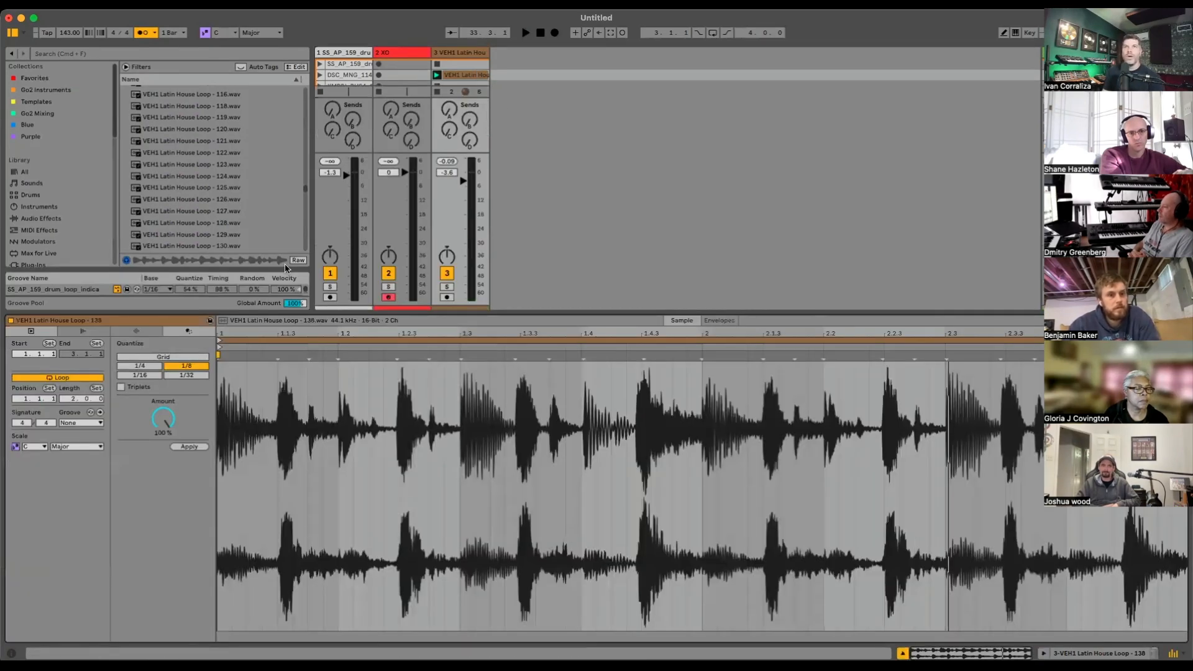
{"action": "key", "text": "shift+Tab"}
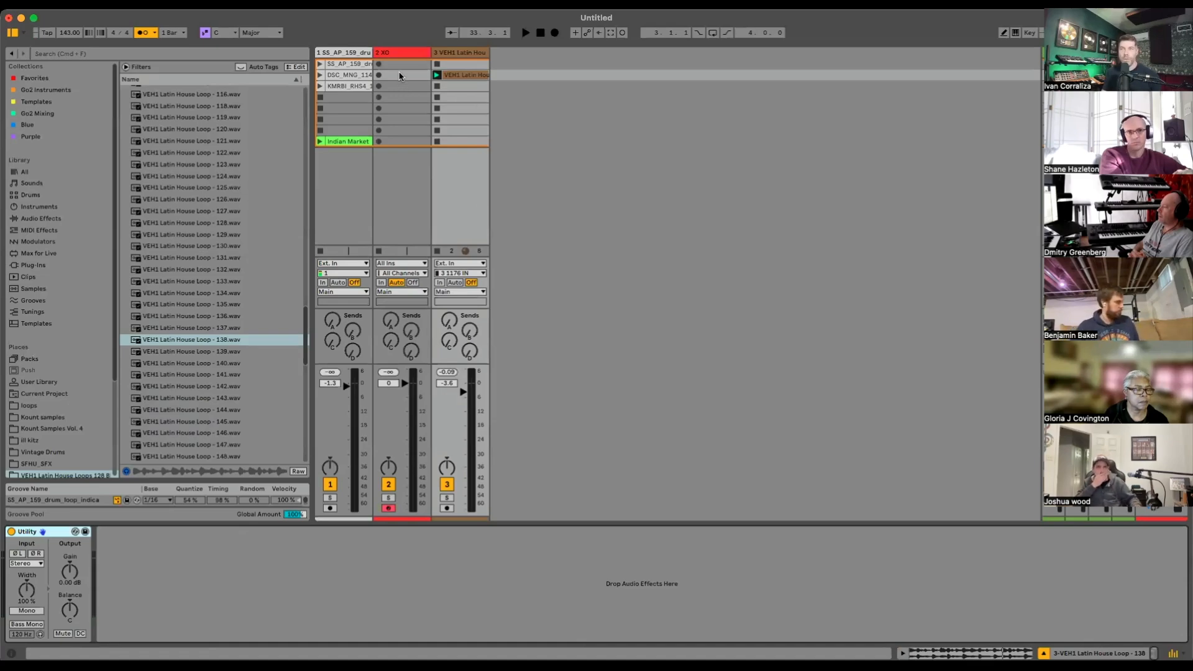
Step: Double the Latin House loop's warp tempo to 256 BPM and play the clip
{"action": "left_click", "coordinate": [466, 76]}
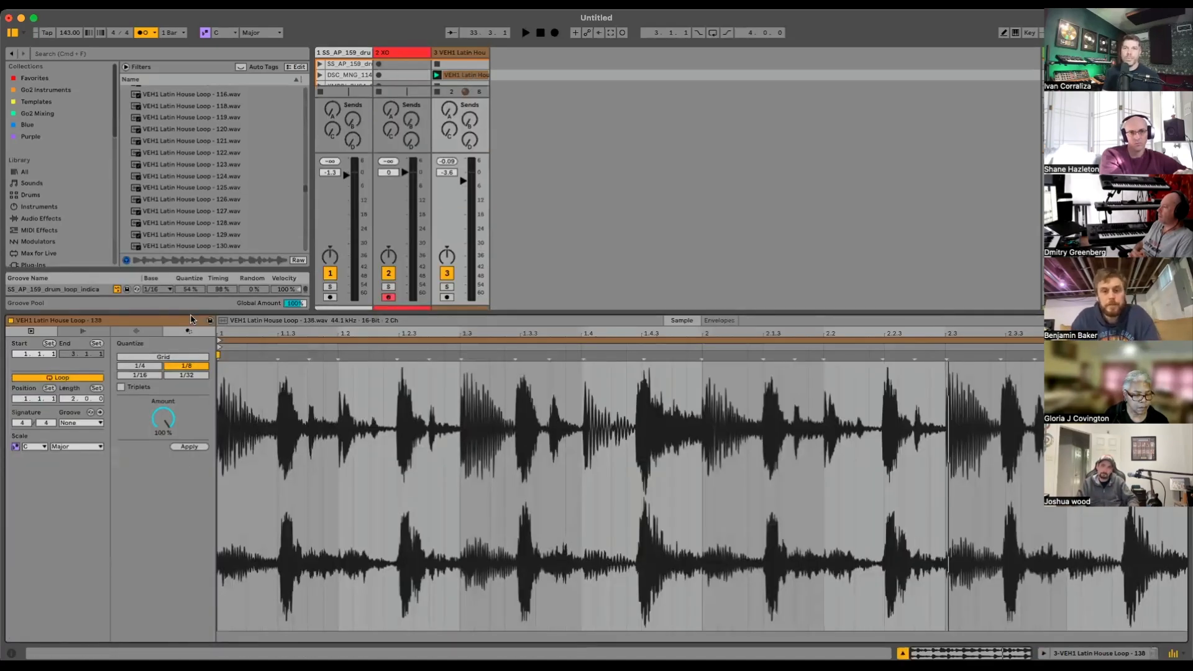
{"action": "left_click", "coordinate": [142, 332]}
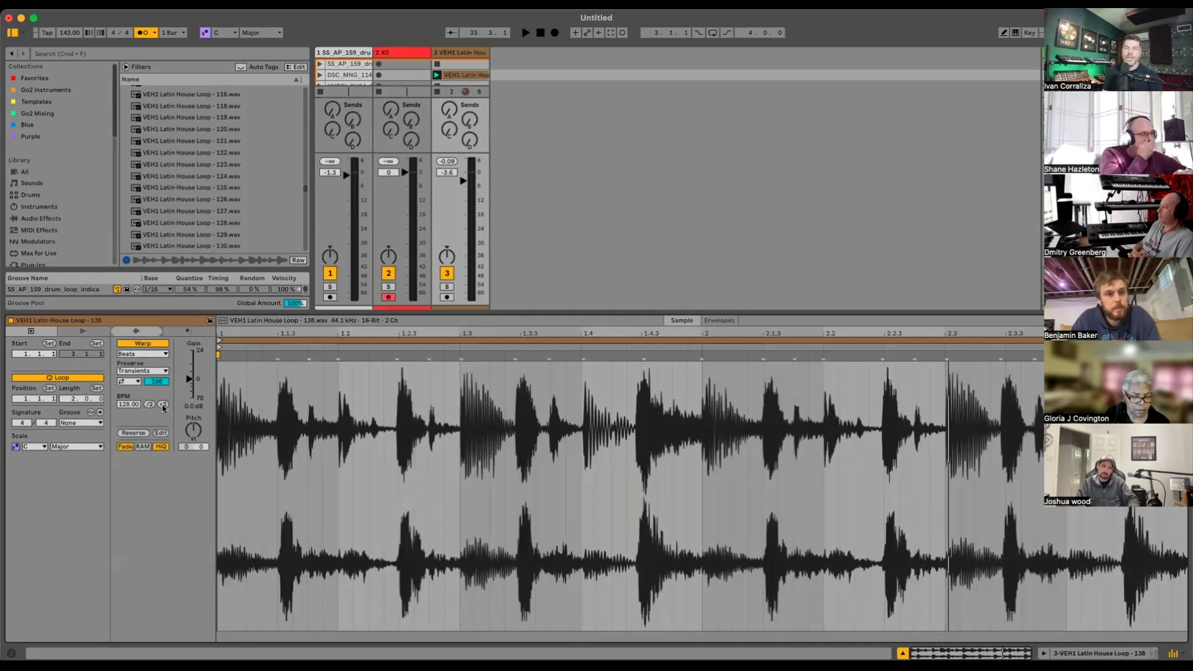
{"action": "left_click", "coordinate": [163, 404]}
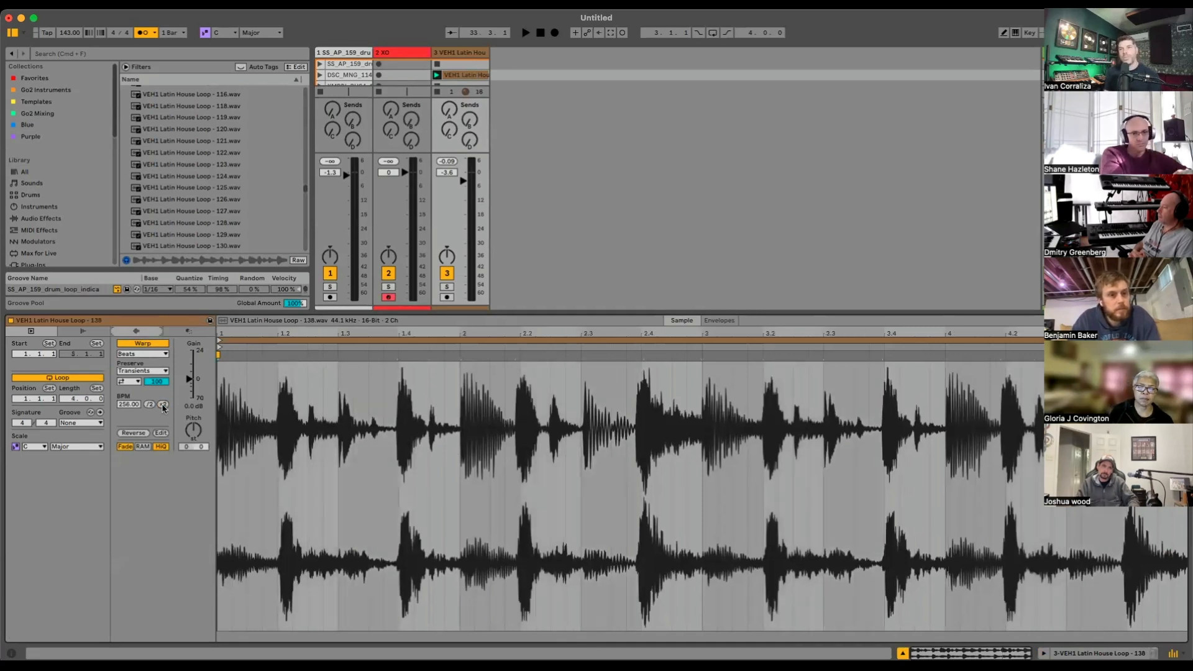
{"action": "key", "text": "space"}
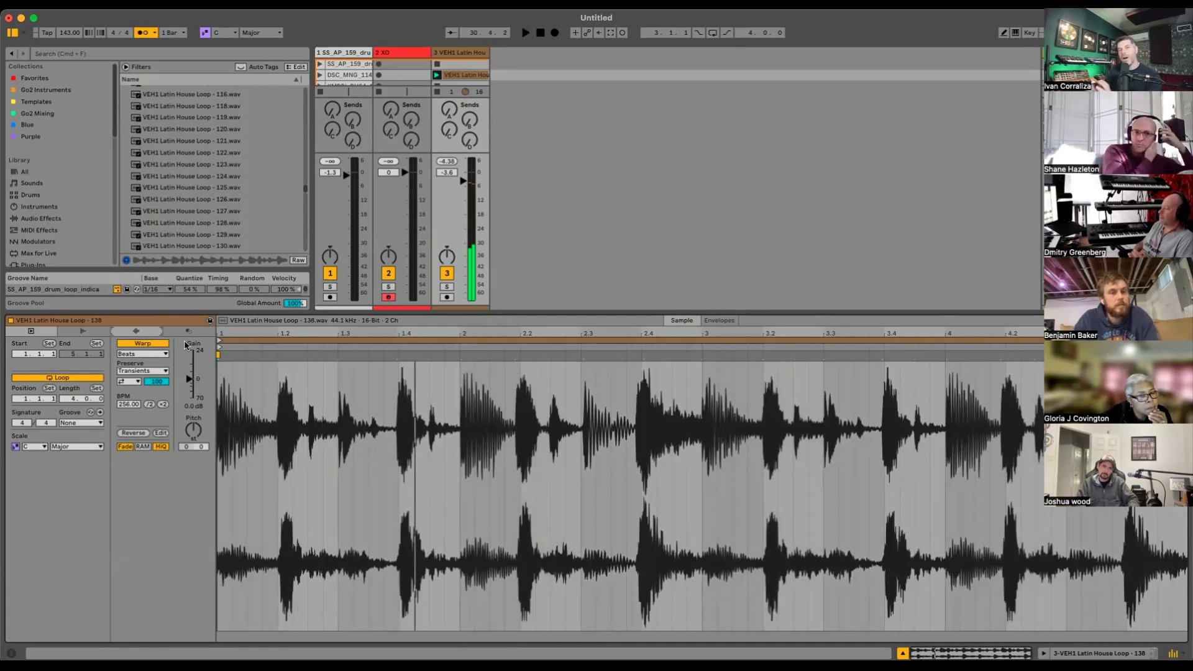
Step: Set the Latin House loop clip's warp mode to Re-Pitch, play it and stop playback
{"action": "left_click", "coordinate": [153, 354]}
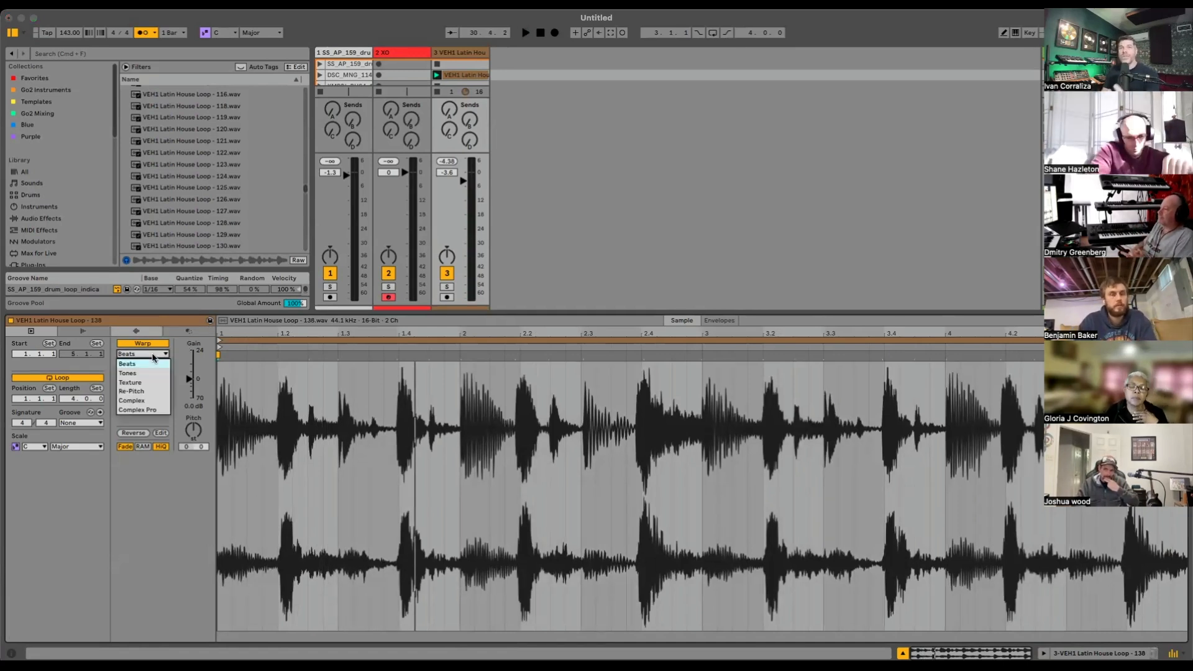
{"action": "left_click", "coordinate": [149, 397]}
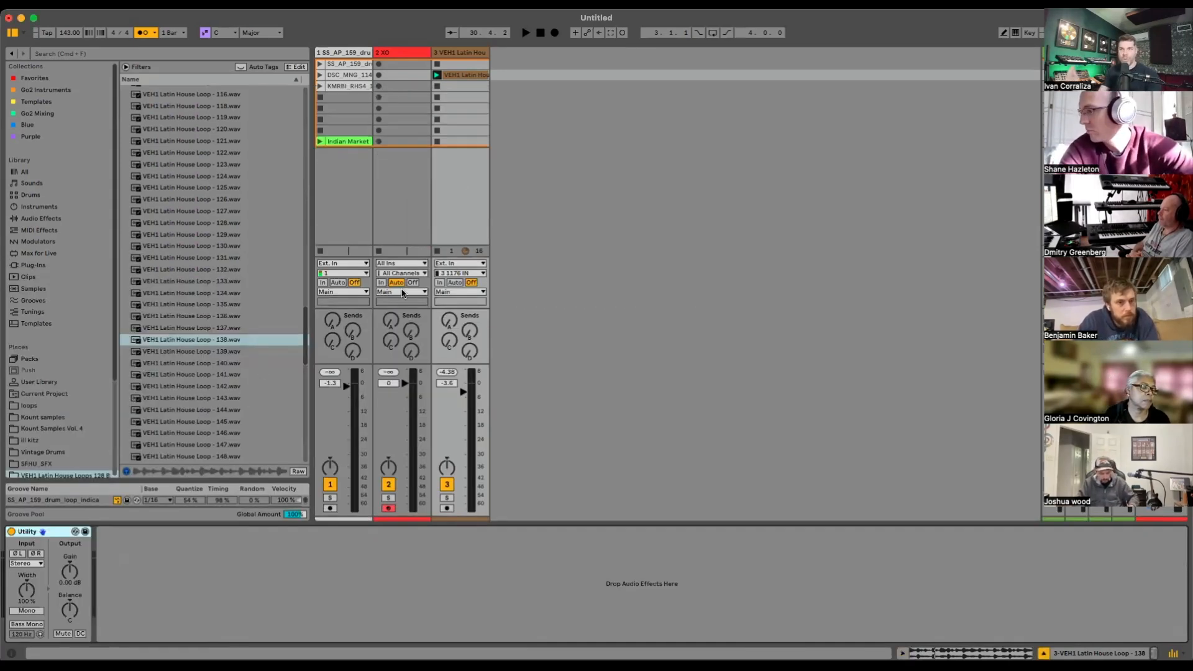
{"action": "key", "text": "space"}
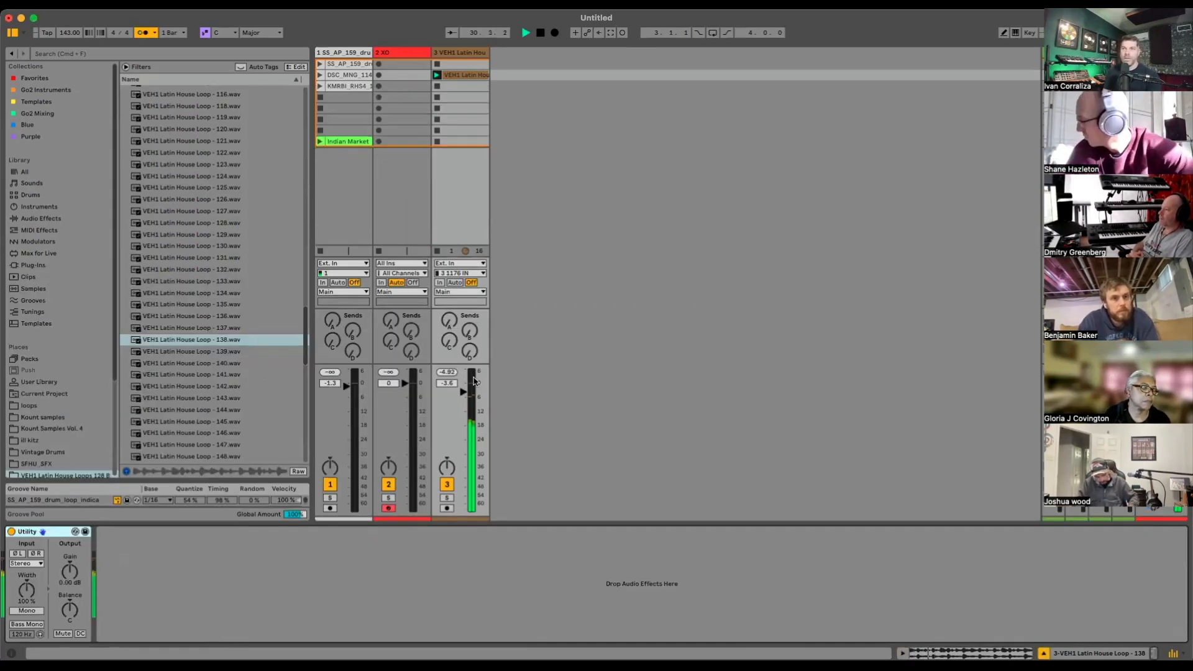
{"action": "double_click", "coordinate": [466, 75]}
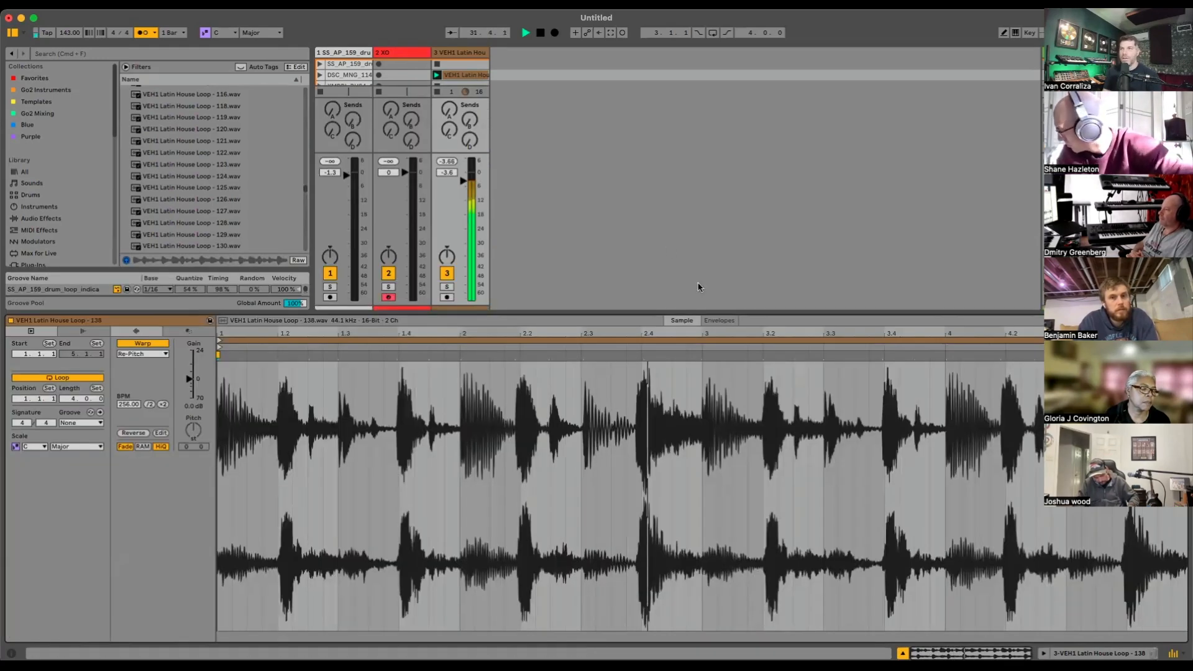
{"action": "key", "text": "space"}
{"action": "left_click", "coordinate": [438, 128]}
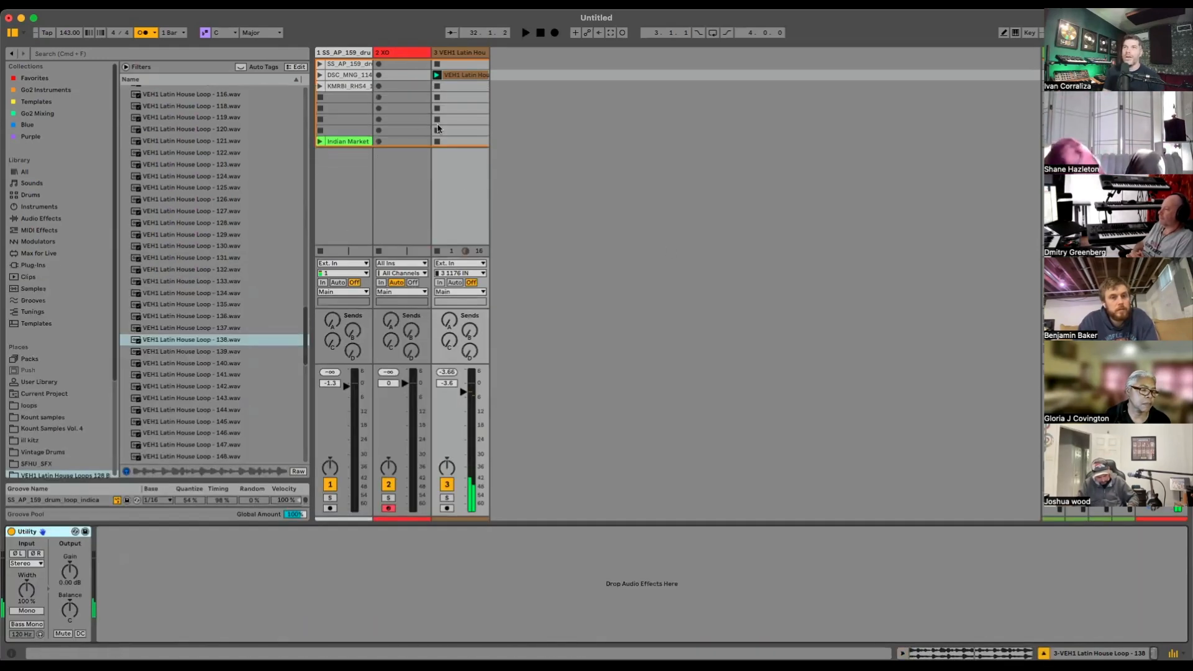
Step: Create a one-bar MIDI clip on the XO track with C1 at 1.1 and D1 at 1.2, folded to the used notes
{"action": "double_click", "coordinate": [407, 76]}
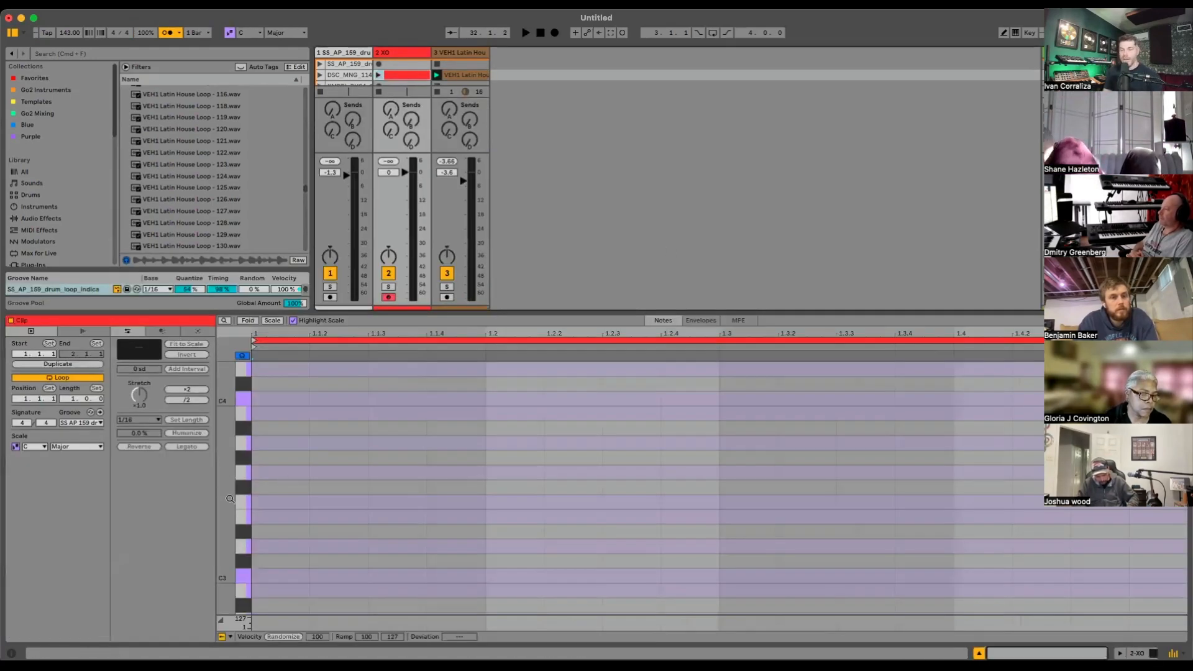
{"action": "left_click_drag", "start_coordinate": [221, 501], "coordinate": [208, 401]}
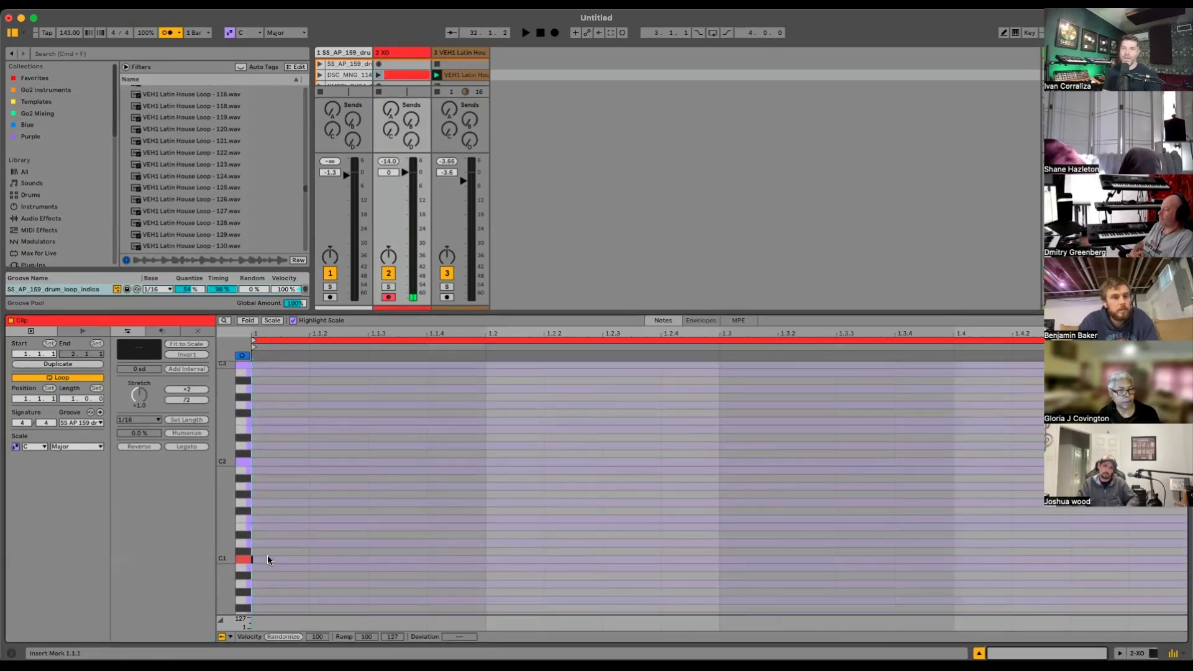
{"action": "double_click", "coordinate": [267, 558]}
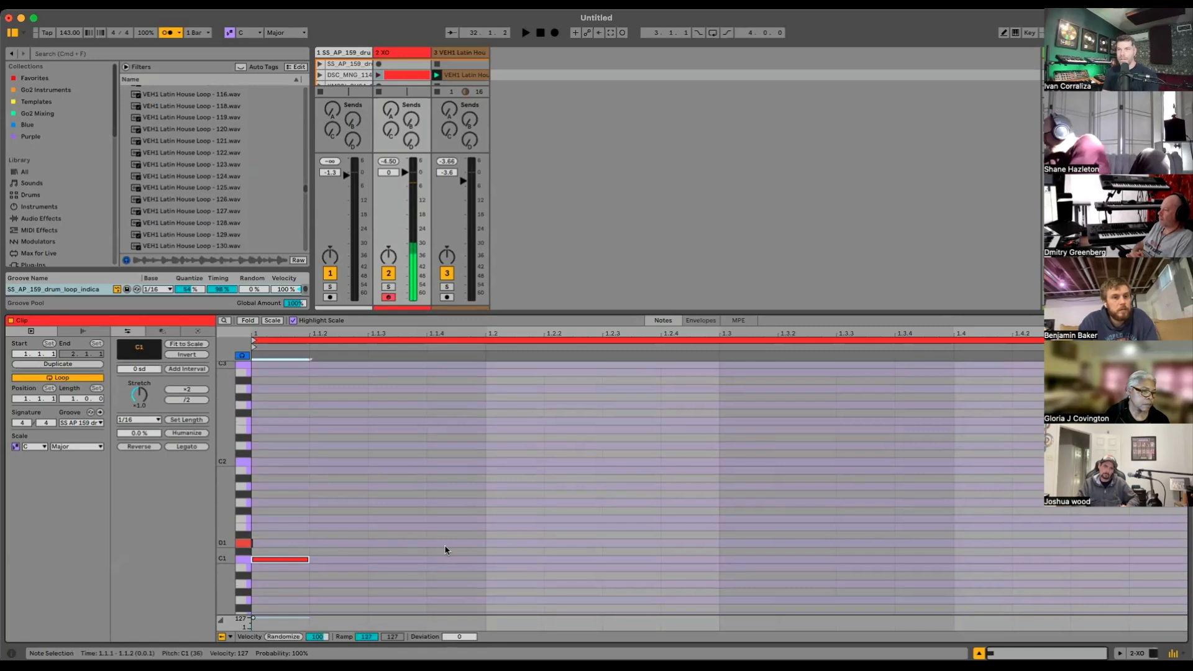
{"action": "double_click", "coordinate": [497, 549]}
{"action": "left_click_drag", "start_coordinate": [498, 549], "coordinate": [498, 542]}
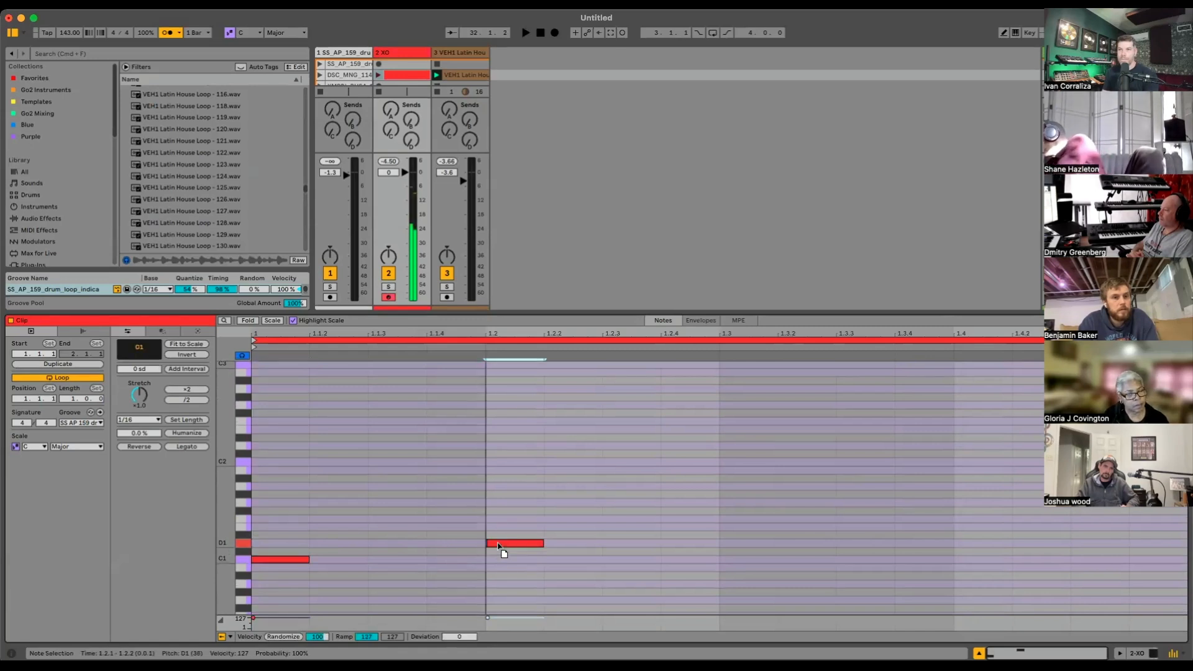
{"action": "left_click", "coordinate": [252, 321]}
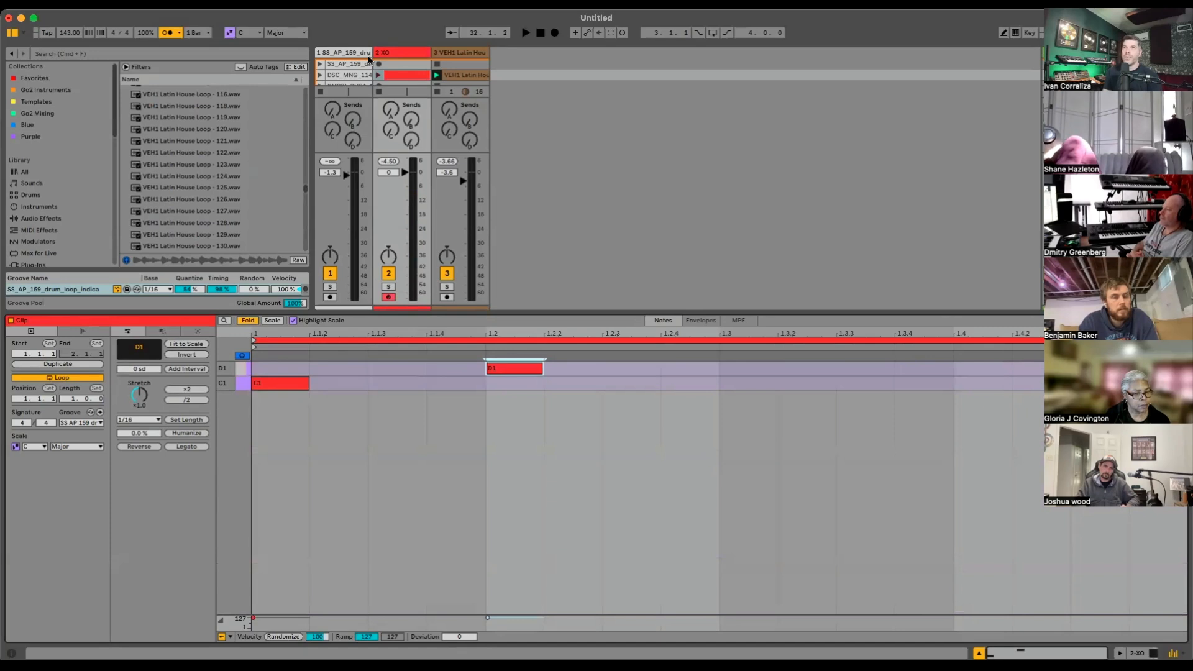
Step: Launch the XO clip with the Latin House loop and move its D1 note to 1.3
{"action": "left_click", "coordinate": [378, 75]}
{"action": "key", "text": "space"}
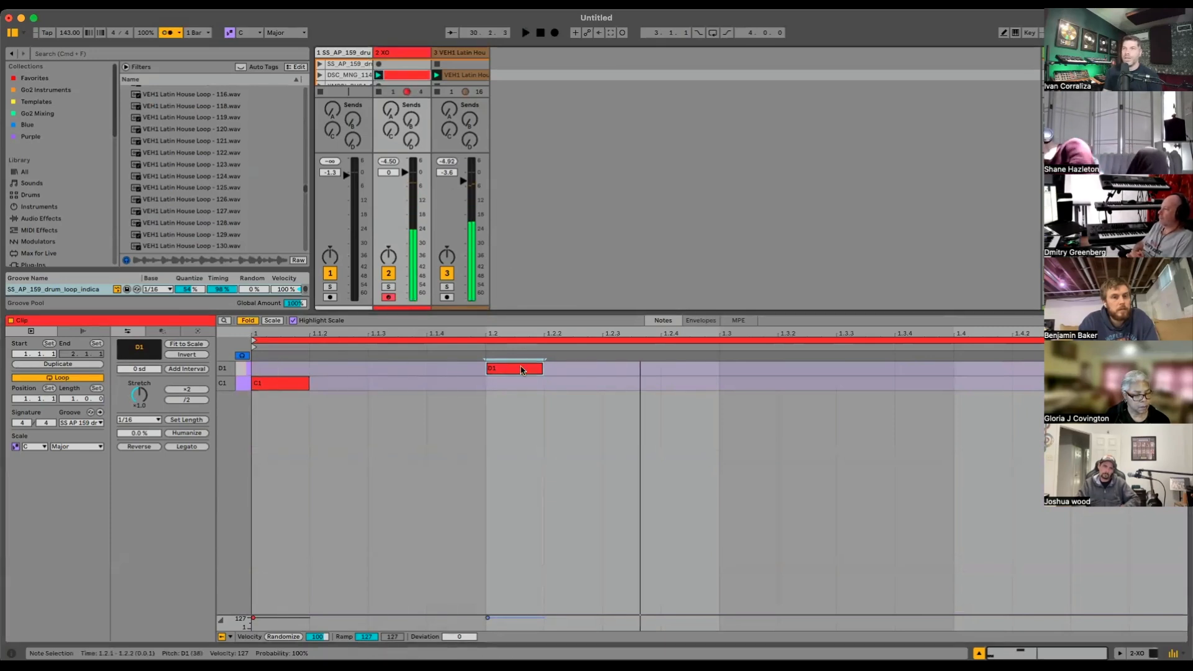
{"action": "left_click_drag", "start_coordinate": [497, 368], "coordinate": [730, 369]}
{"action": "key", "text": "space"}
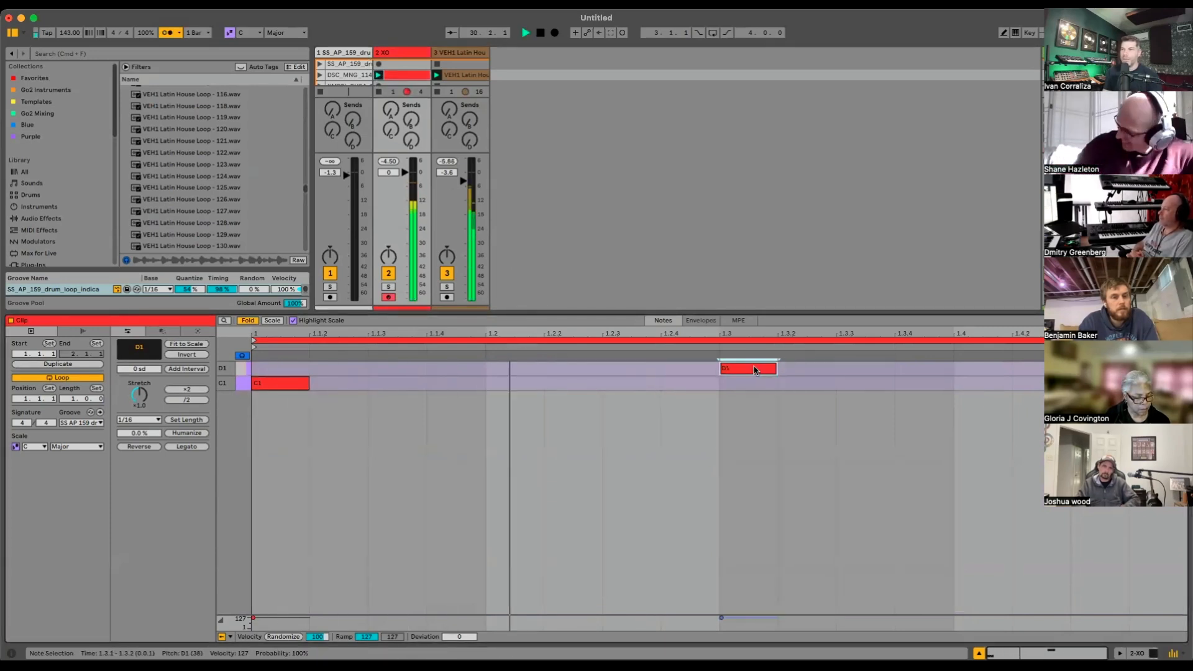
{"action": "key", "text": "space"}
Step: Duplicate the XO pattern to two bars, moving the second C1 note to 2.2 and adding another C1 at 2.2.3
{"action": "left_click", "coordinate": [789, 341]}
{"action": "key", "text": "super+d"}
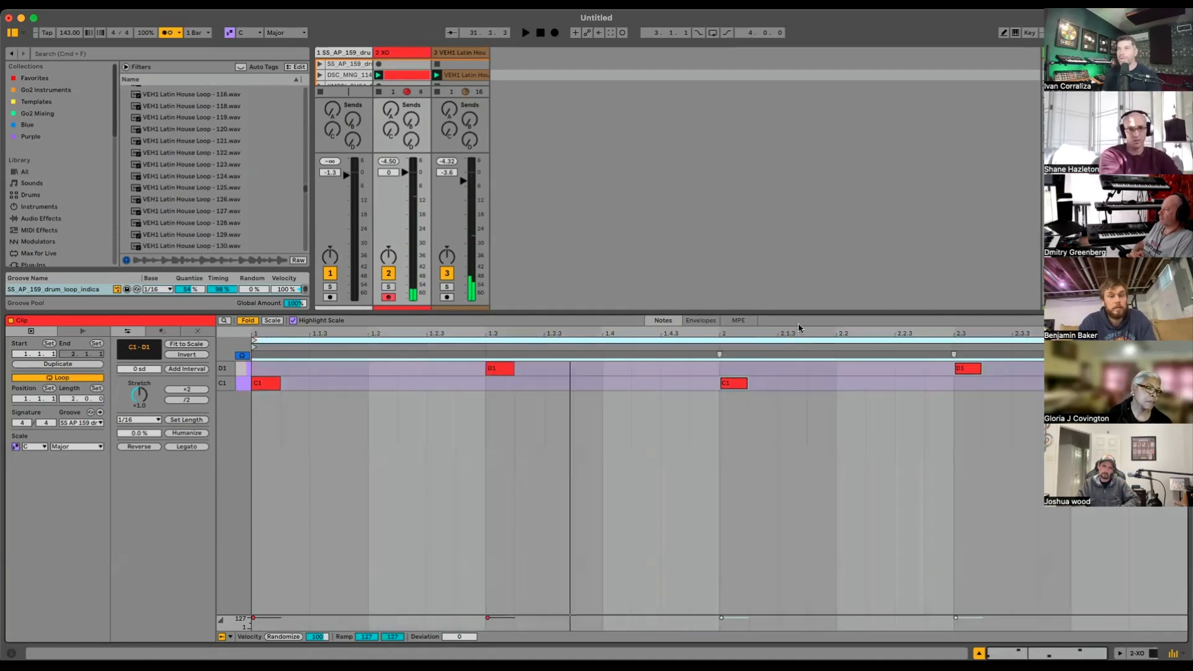
{"action": "left_click_drag", "start_coordinate": [724, 385], "coordinate": [925, 393]}
{"action": "key", "text": "space"}
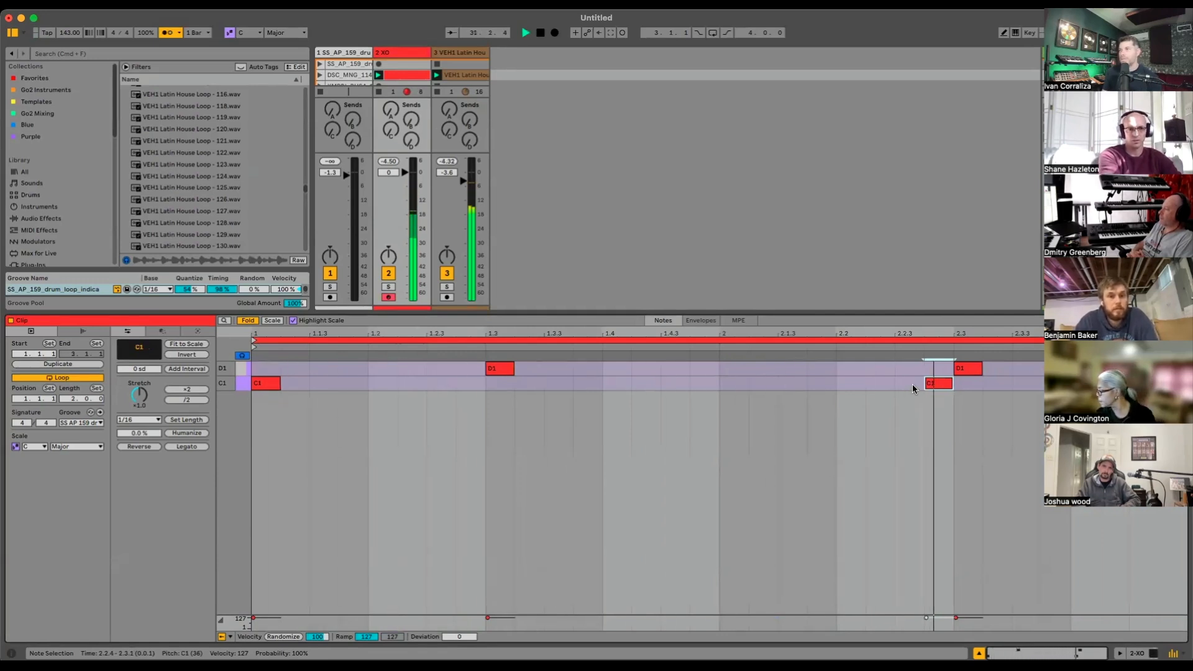
{"action": "left_click_drag", "start_coordinate": [938, 382], "coordinate": [892, 384]}
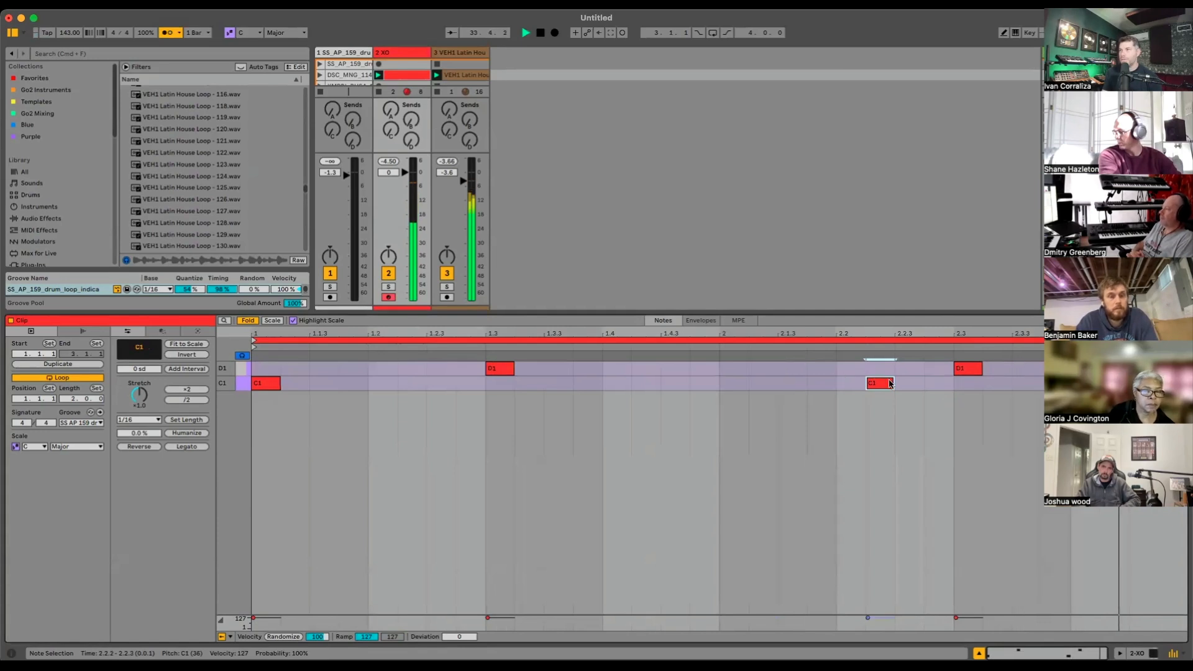
{"action": "left_click_drag", "start_coordinate": [871, 385], "coordinate": [854, 390]}
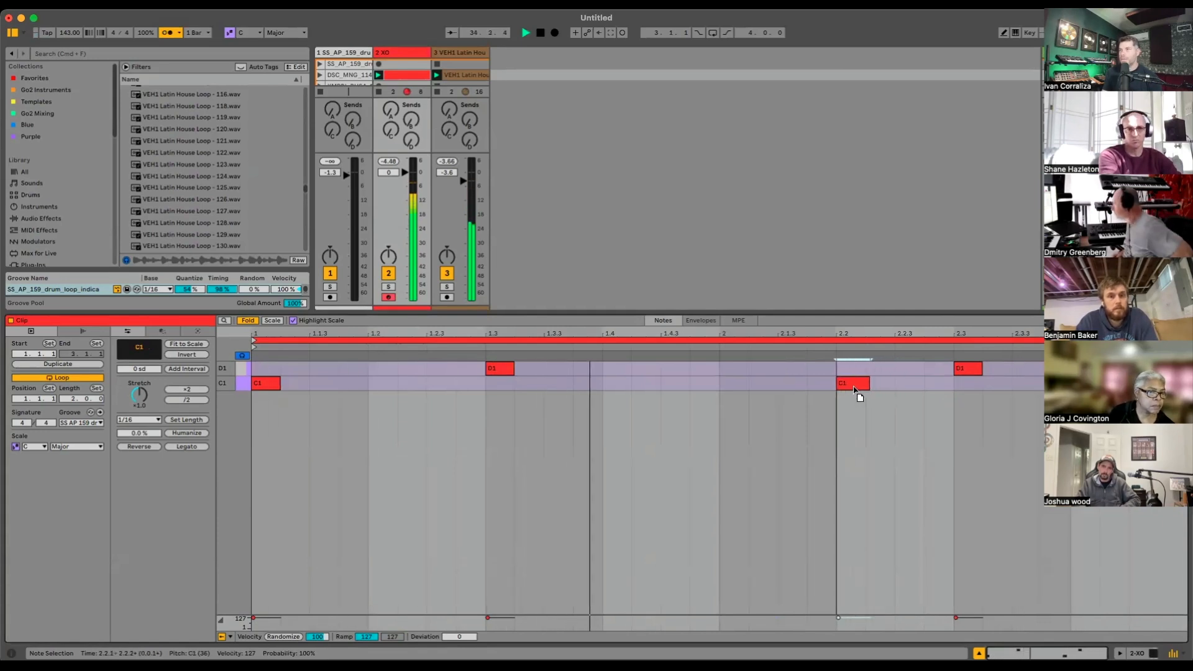
{"action": "double_click", "coordinate": [910, 380]}
Step: Lower the Latin House loop track's volume to -4.6 dB and stop playback
{"action": "key", "text": "shift+Tab"}
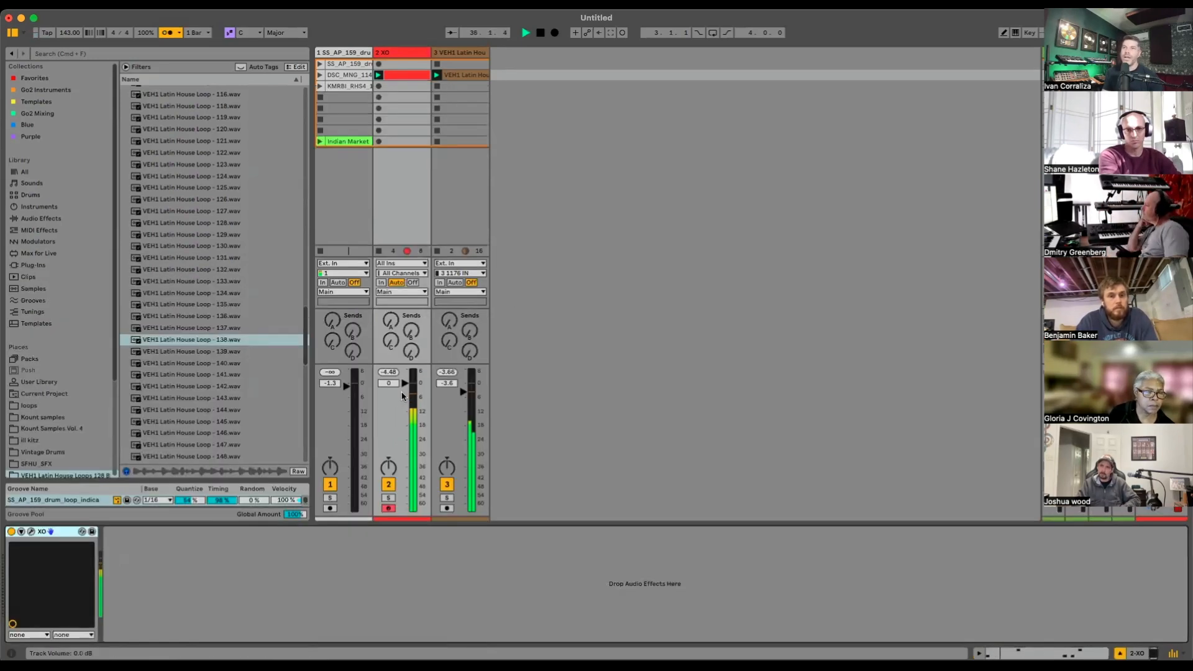
{"action": "left_click_drag", "start_coordinate": [462, 391], "coordinate": [461, 395]}
{"action": "key", "text": "space"}
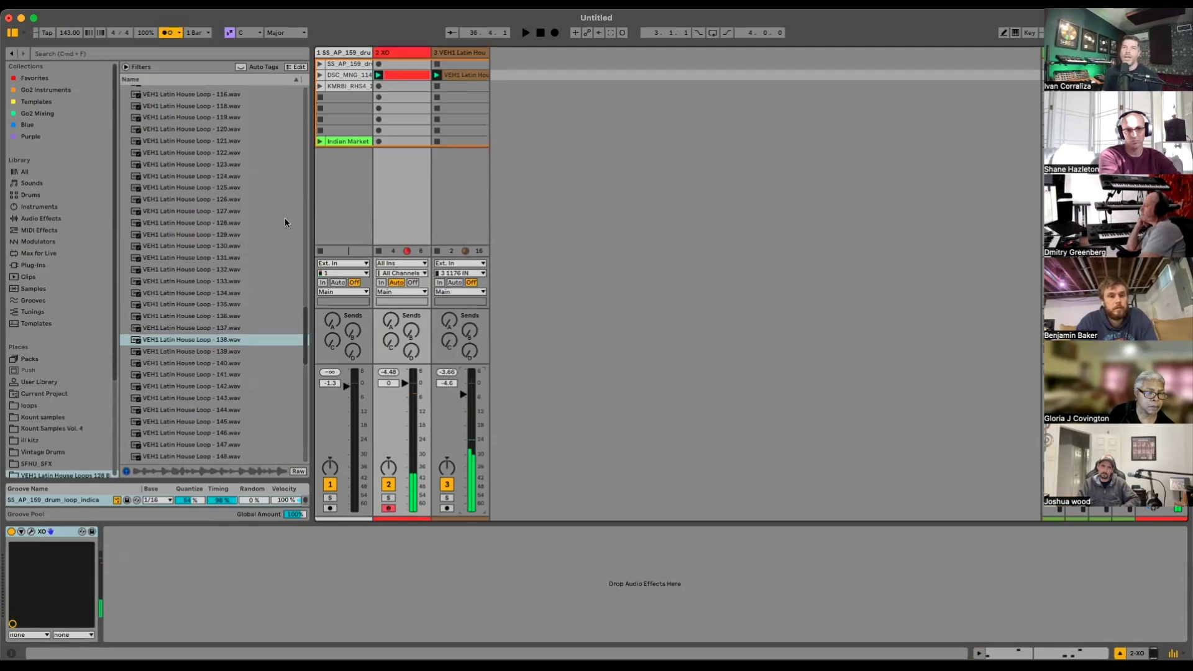
Step: Add the Gate audio effect to the Latin House loop track
{"action": "left_click", "coordinate": [50, 218]}
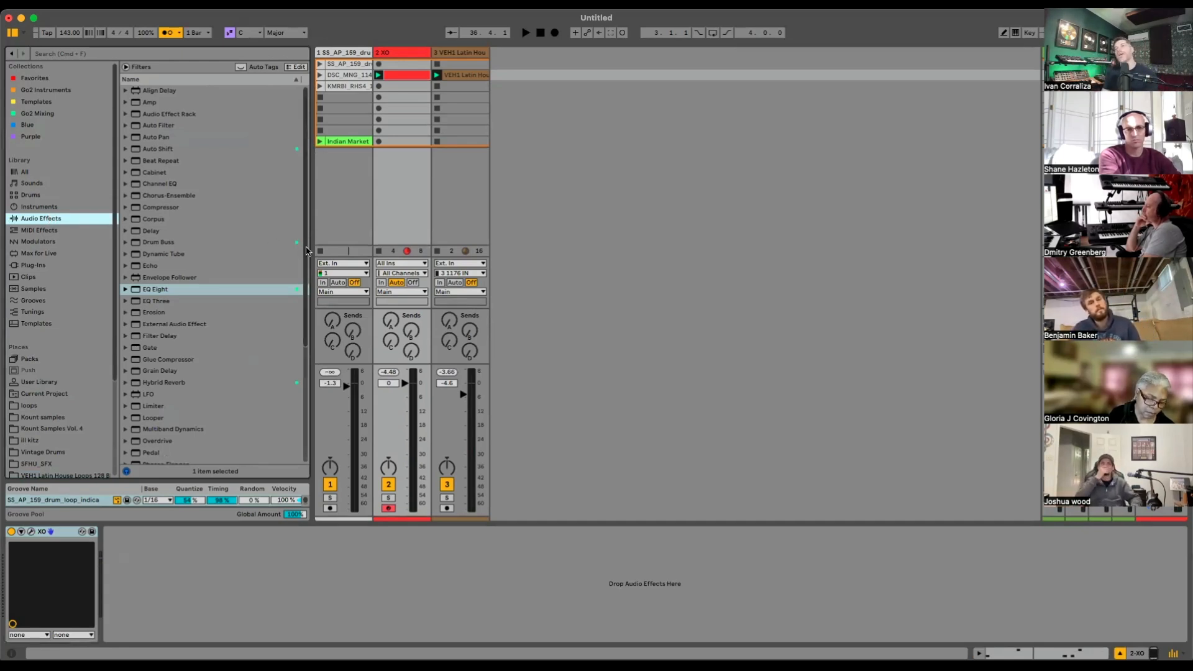
{"action": "left_click", "coordinate": [151, 349]}
{"action": "left_click_drag", "start_coordinate": [154, 349], "coordinate": [361, 297]}
{"action": "left_click_drag", "start_coordinate": [457, 219], "coordinate": [454, 212]}
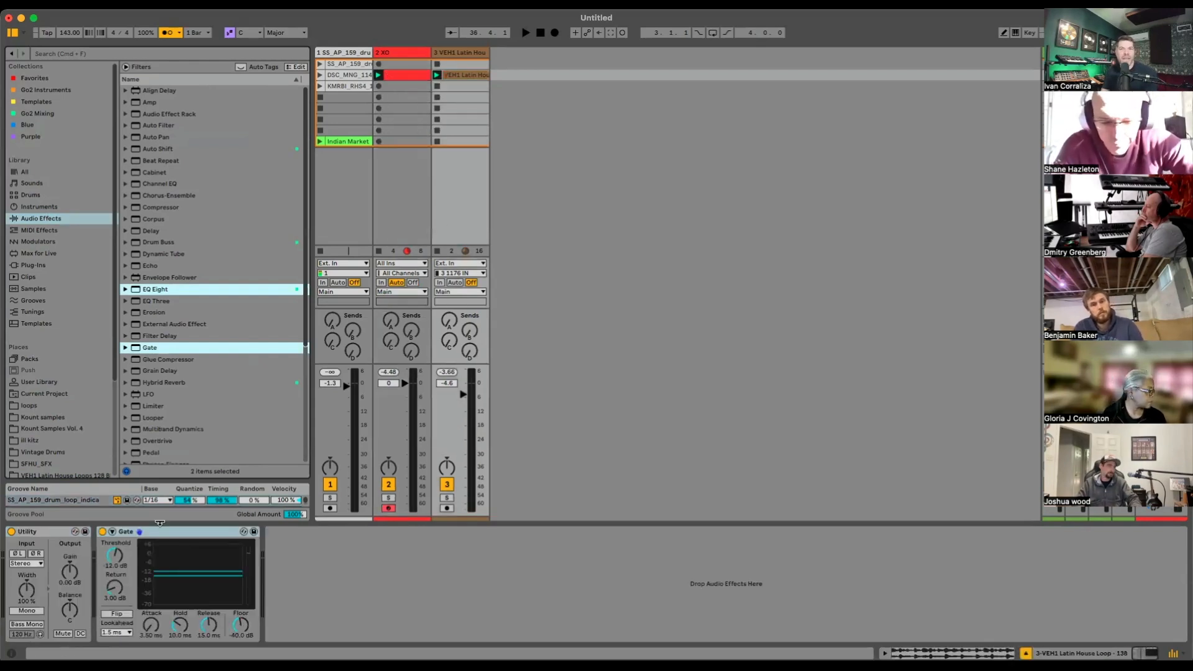
Step: Enable the Gate's sidechain and set its audio source to 2-XO
{"action": "left_click", "coordinate": [112, 531]}
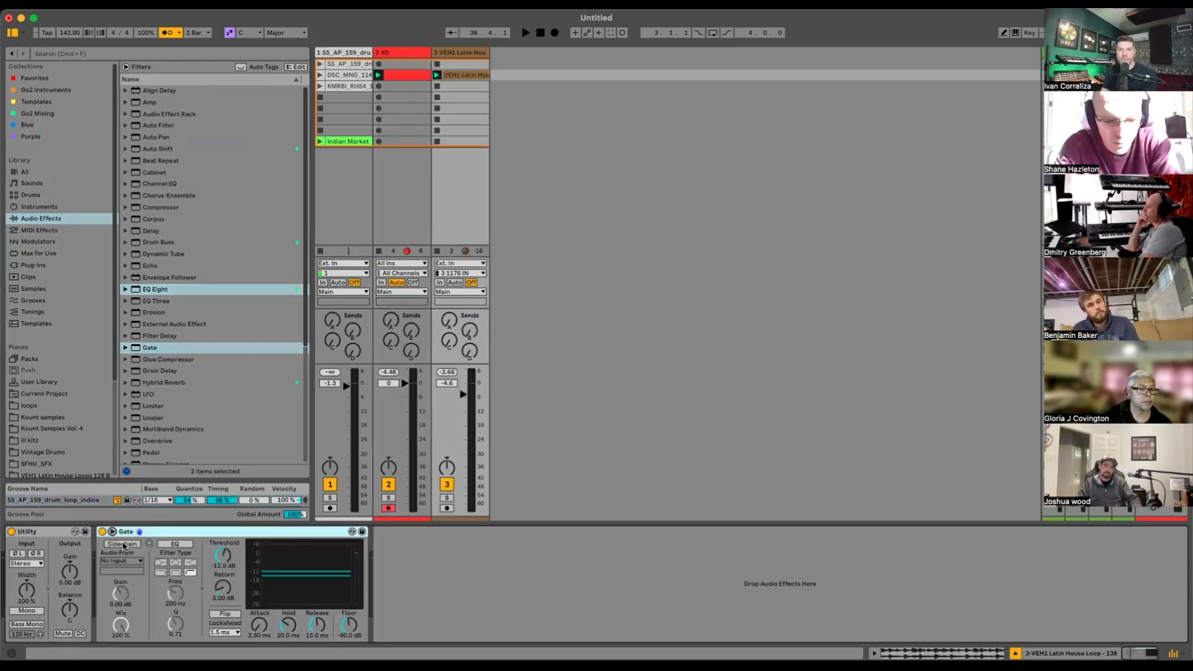
{"action": "left_click", "coordinate": [123, 544]}
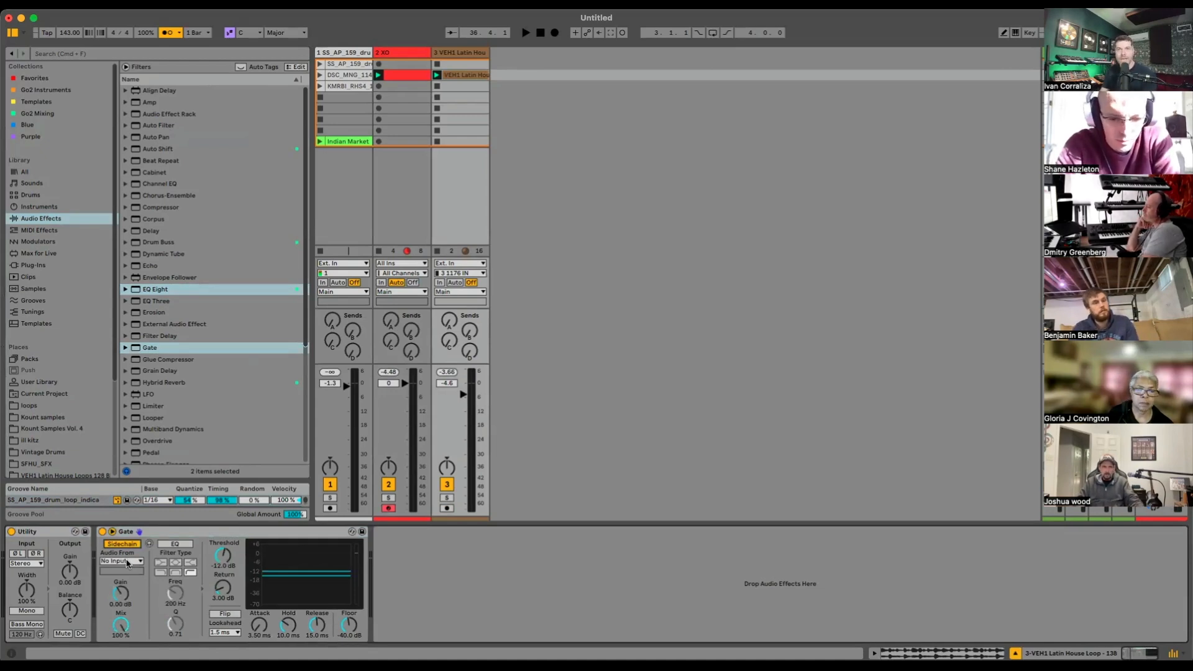
{"action": "left_click", "coordinate": [127, 562]}
{"action": "left_click", "coordinate": [127, 561]}
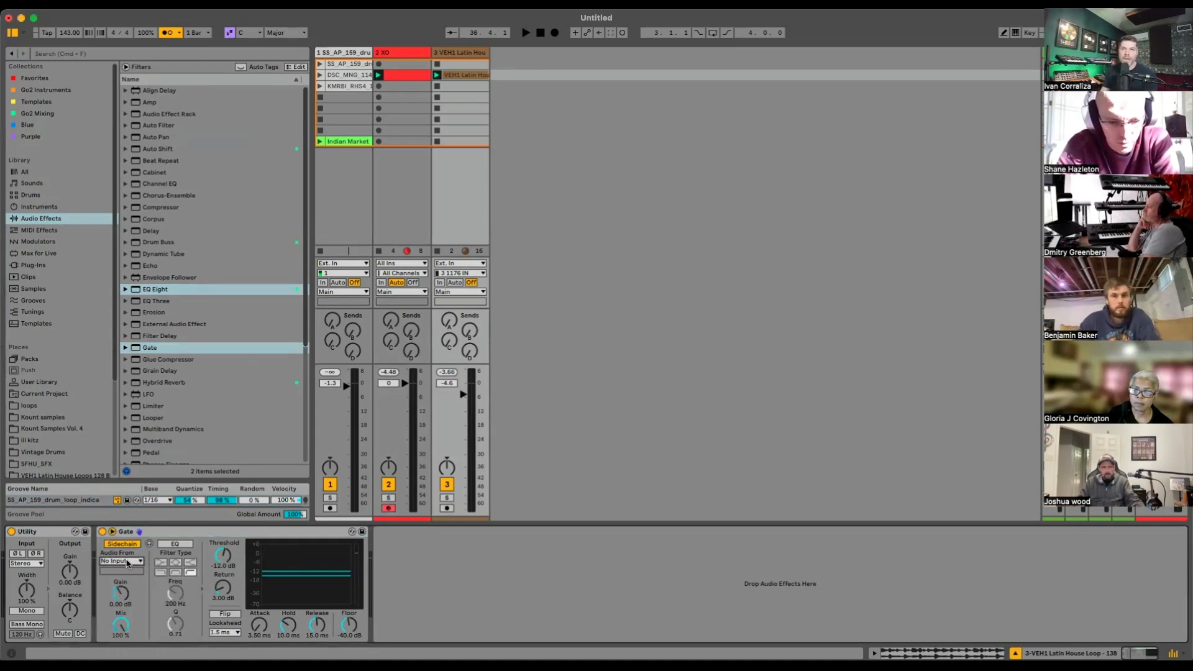
{"action": "left_click", "coordinate": [127, 561]}
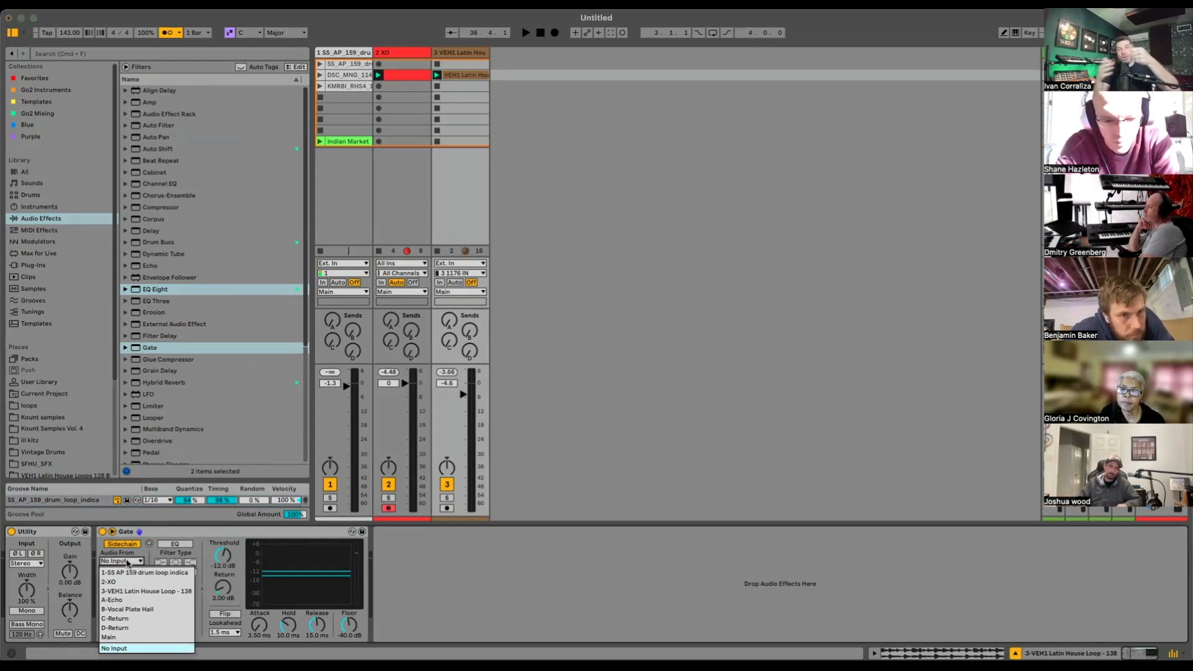
{"action": "left_click", "coordinate": [126, 582]}
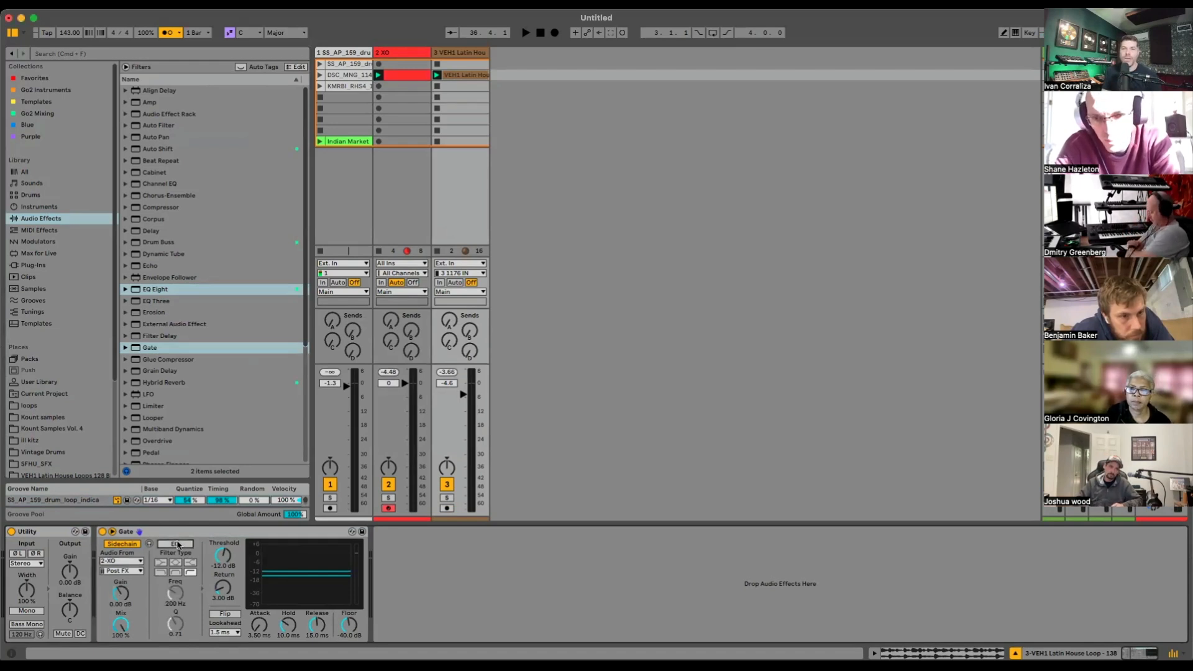
Step: During playback, set the Gate's threshold to -18.5 dB, hold to 92.5 ms and release to 171 ms
{"action": "mouse_move", "coordinate": [224, 555]}
{"action": "left_mouse_down"}
{"action": "mouse_move", "coordinate": [224, 578]}
{"action": "mouse_move", "coordinate": [223, 551]}
{"action": "left_mouse_up"}
{"action": "key", "text": "space"}
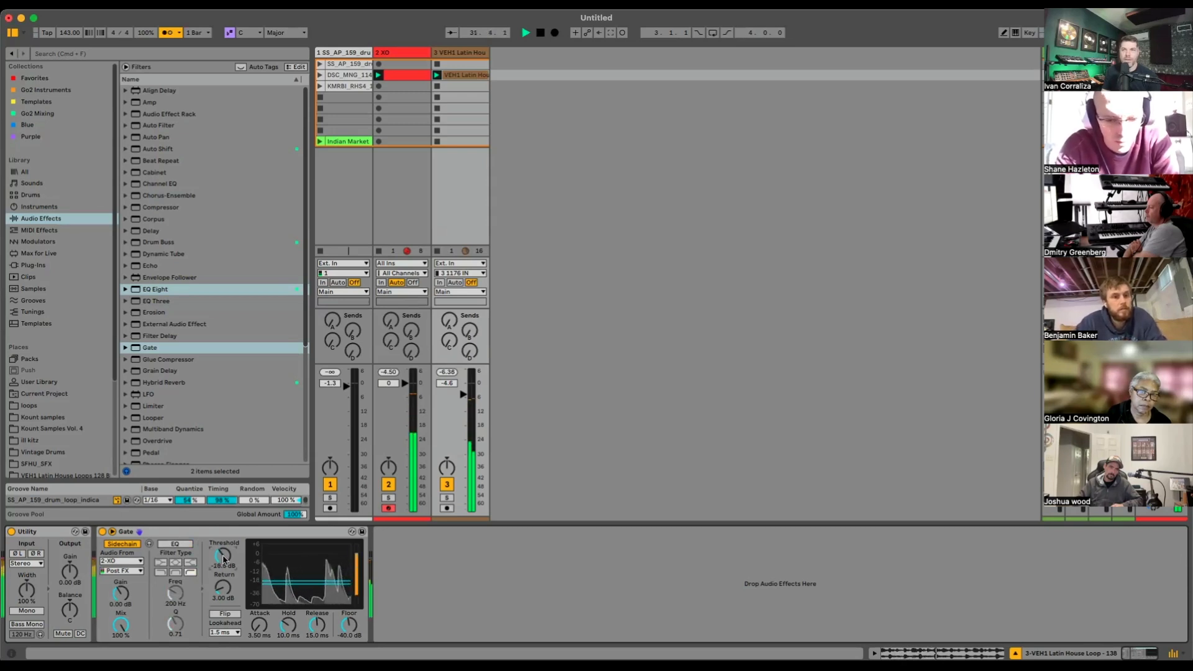
{"action": "mouse_move", "coordinate": [288, 624]}
{"action": "left_mouse_down"}
{"action": "mouse_move", "coordinate": [287, 593]}
{"action": "mouse_move", "coordinate": [310, 612]}
{"action": "mouse_move", "coordinate": [310, 598]}
{"action": "mouse_move", "coordinate": [310, 618]}
{"action": "left_mouse_up"}
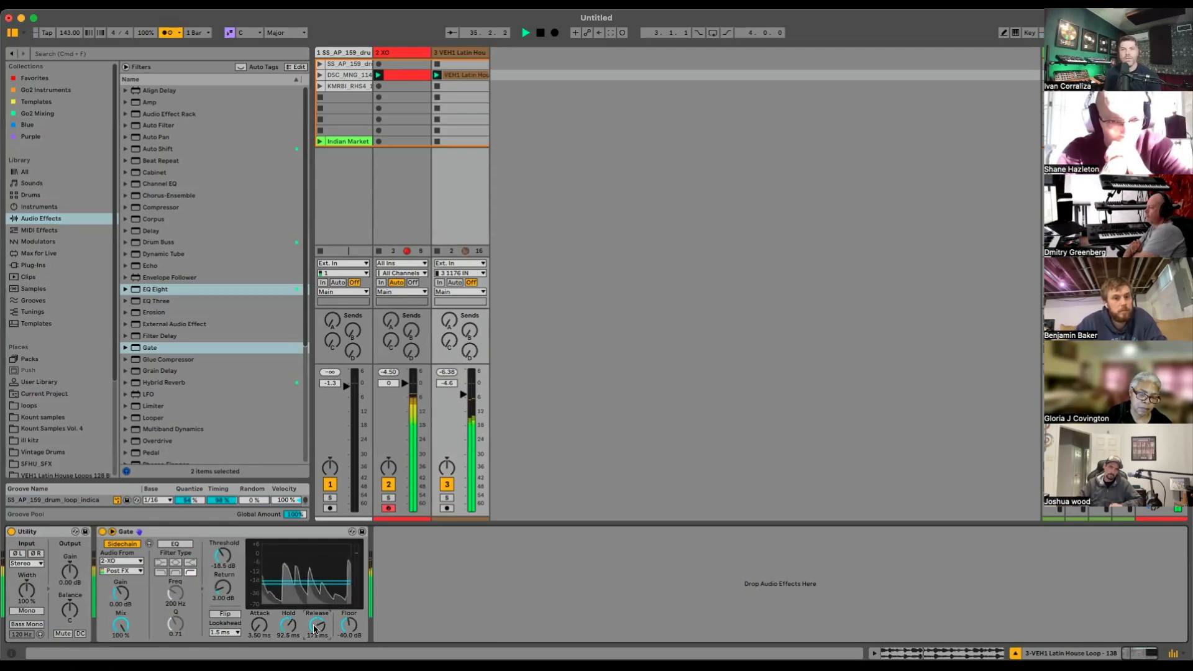
{"action": "key", "text": "space"}
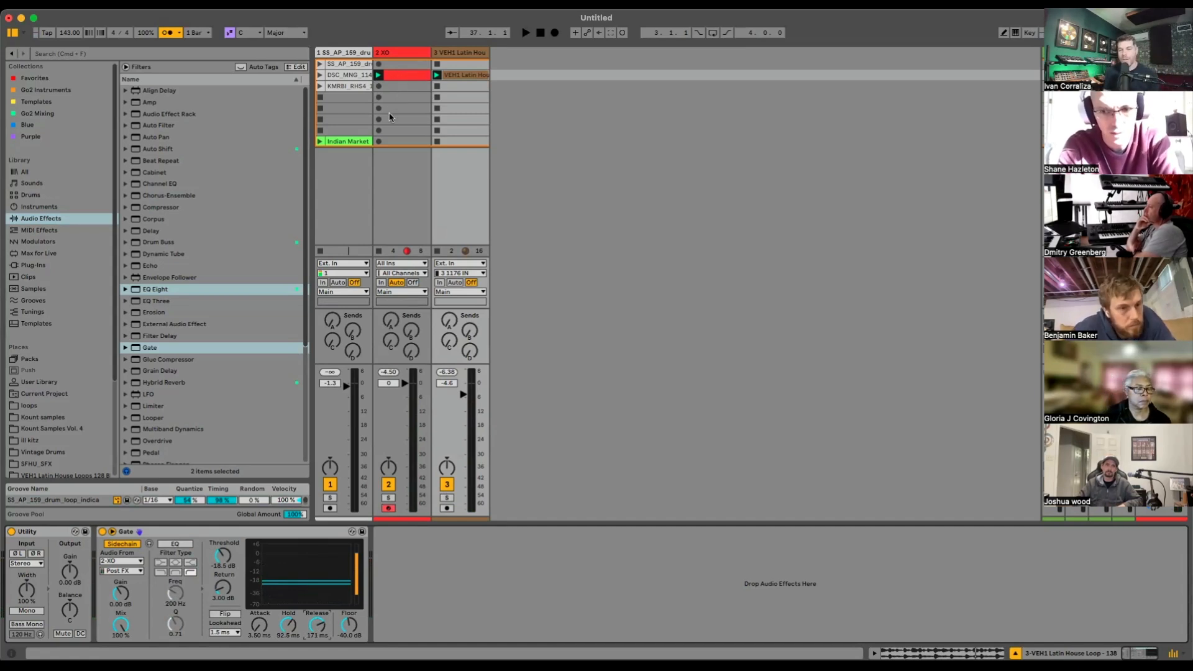
Step: Duplicate the Latin House loop track together with its sidechained Gate
{"action": "left_click", "coordinate": [472, 54]}
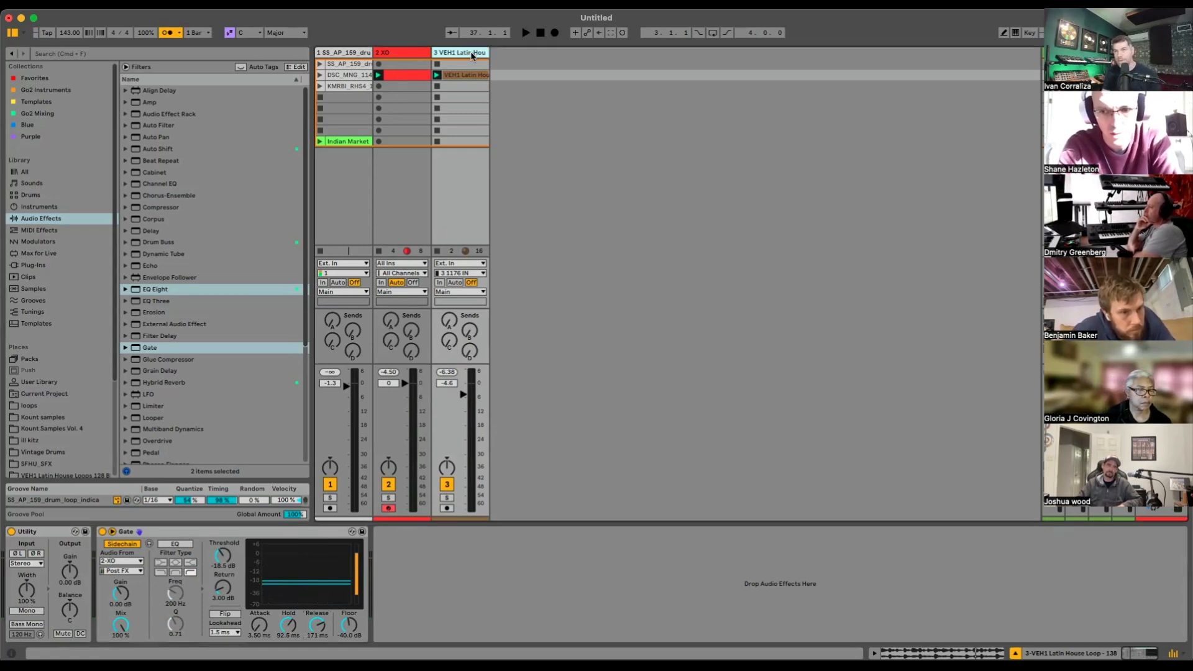
{"action": "key", "text": "super+d"}
Step: Move the Indian Market clip up one slot, solo its track and audition the clip
{"action": "left_click", "coordinate": [342, 142]}
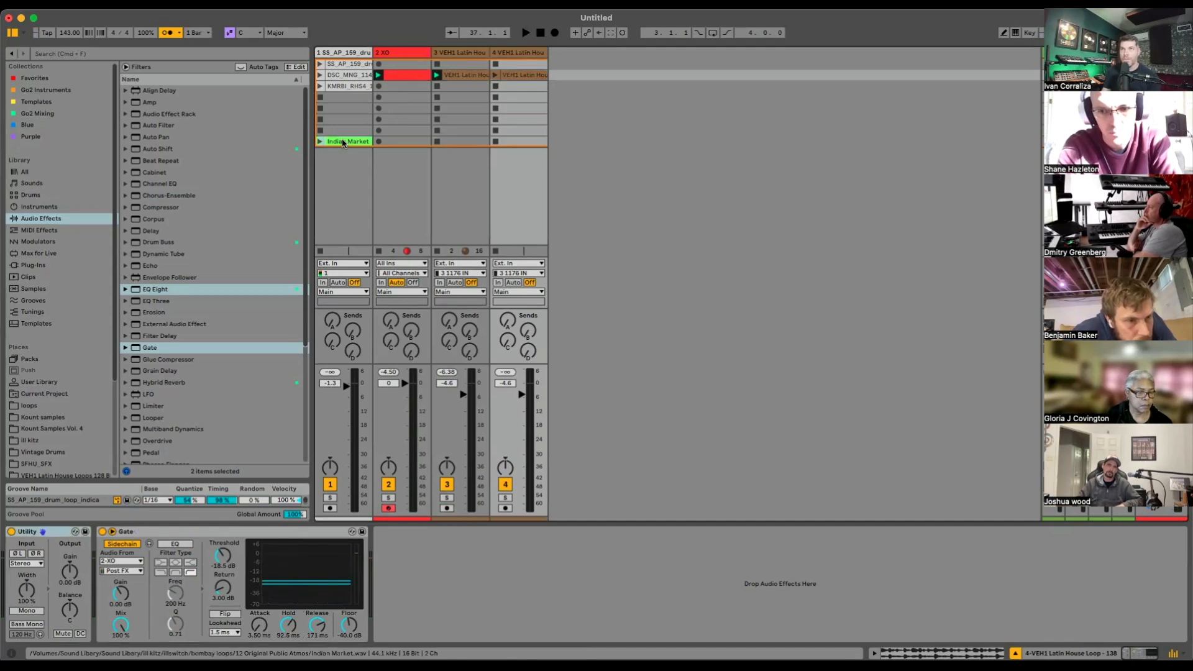
{"action": "left_click_drag", "start_coordinate": [343, 142], "coordinate": [342, 131]}
{"action": "left_click", "coordinate": [329, 497]}
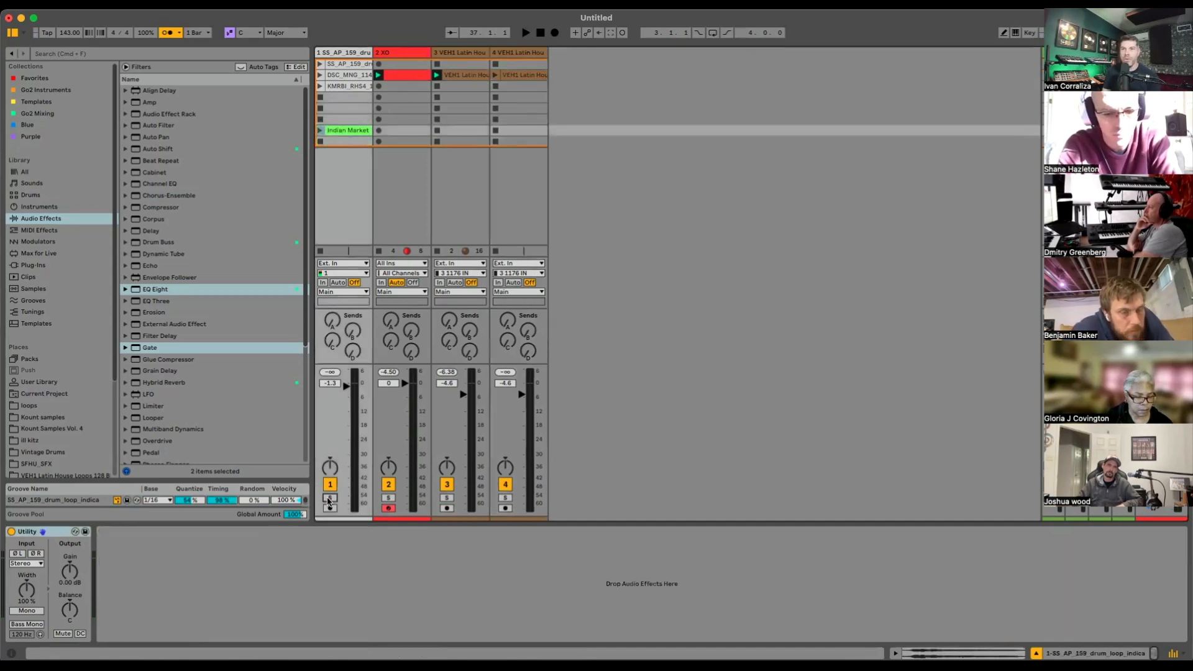
{"action": "left_click", "coordinate": [320, 131]}
{"action": "double_click", "coordinate": [344, 130]}
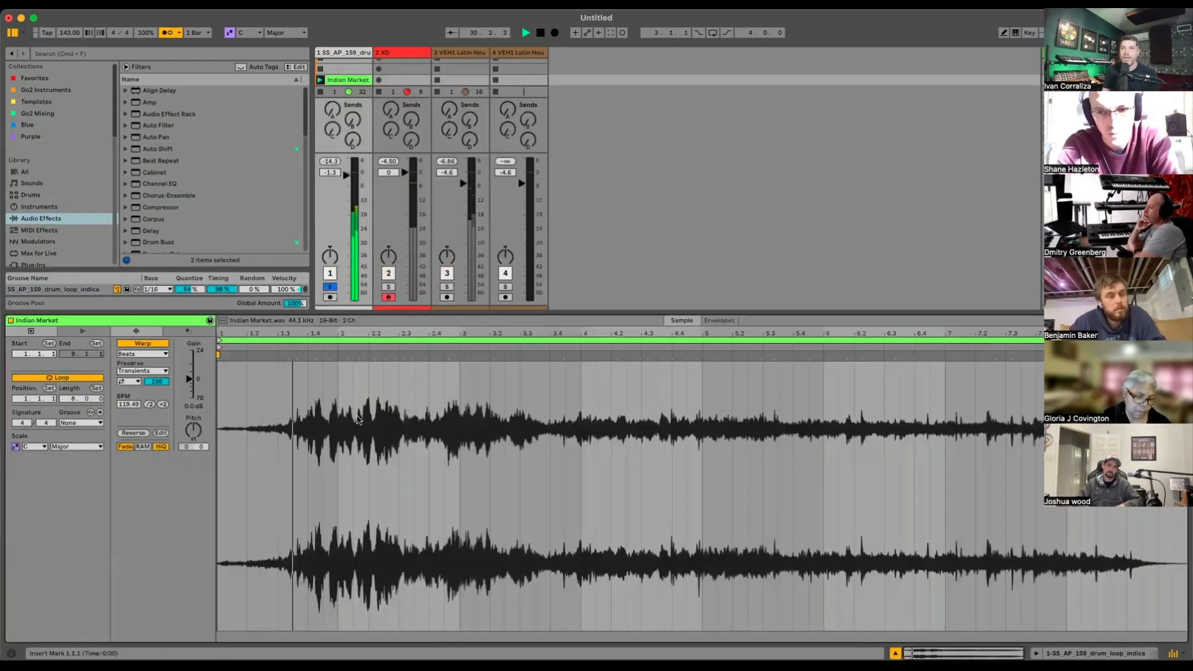
{"action": "key", "text": "shift+Tab"}
{"action": "key", "text": "space"}
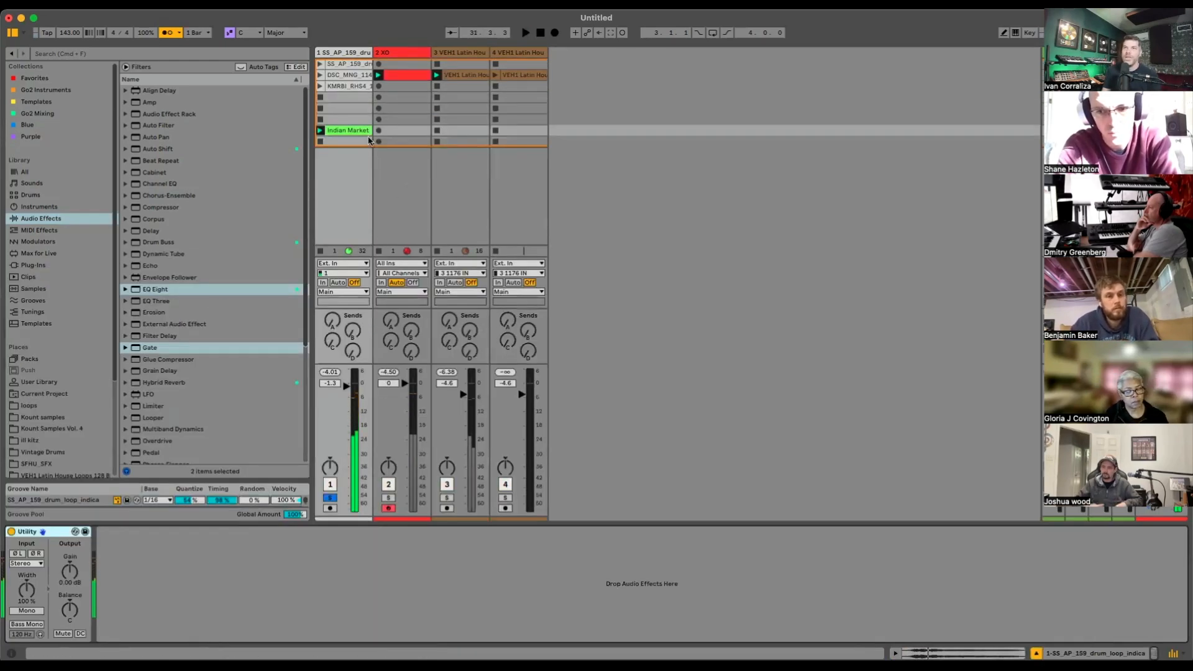
Step: Move the Indian Market clip to the third slot of the duplicated track 4 and play it soloed with its waveform shown
{"action": "left_click_drag", "start_coordinate": [364, 130], "coordinate": [495, 89]}
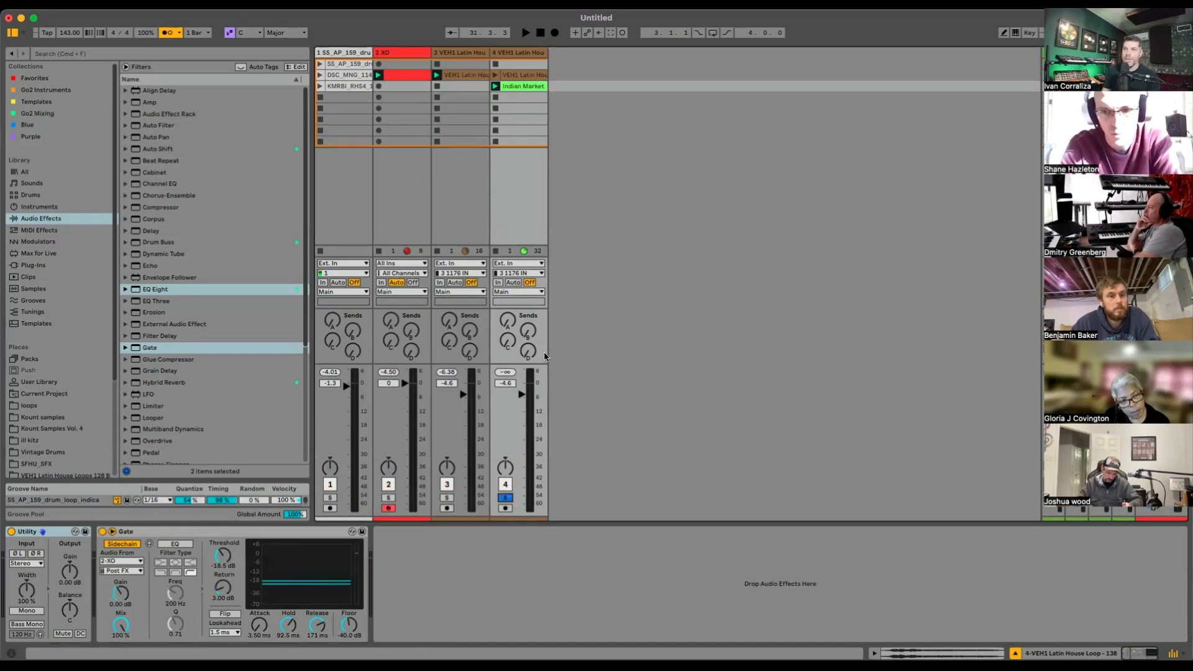
{"action": "key", "text": "shift+Tab"}
{"action": "key", "text": "space"}
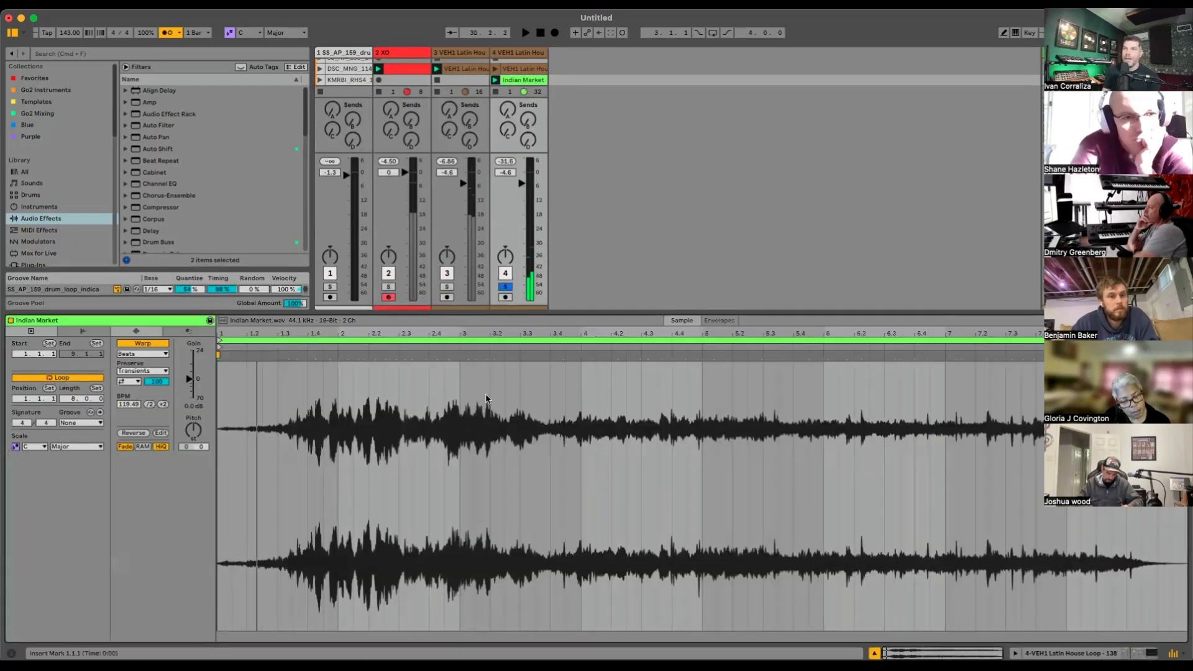
Step: Loop the Indian Market sample over the two bars from 3.1.1 to 5.1.1
{"action": "left_click_drag", "start_coordinate": [459, 389], "coordinate": [705, 410]}
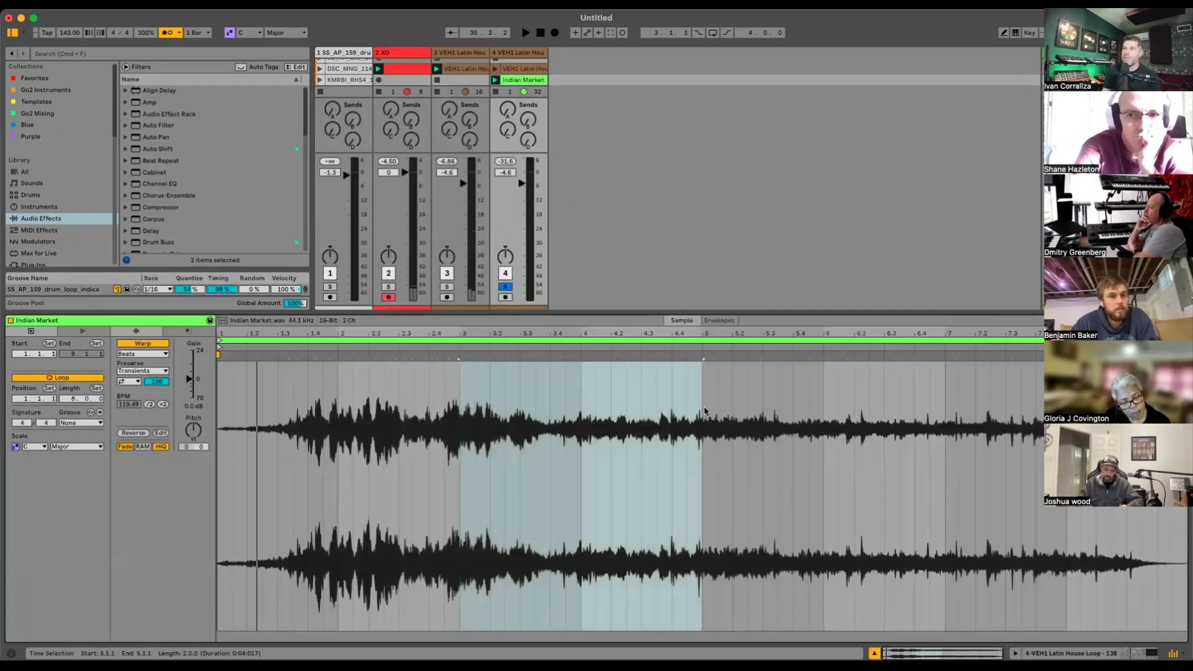
{"action": "key", "text": "super+l"}
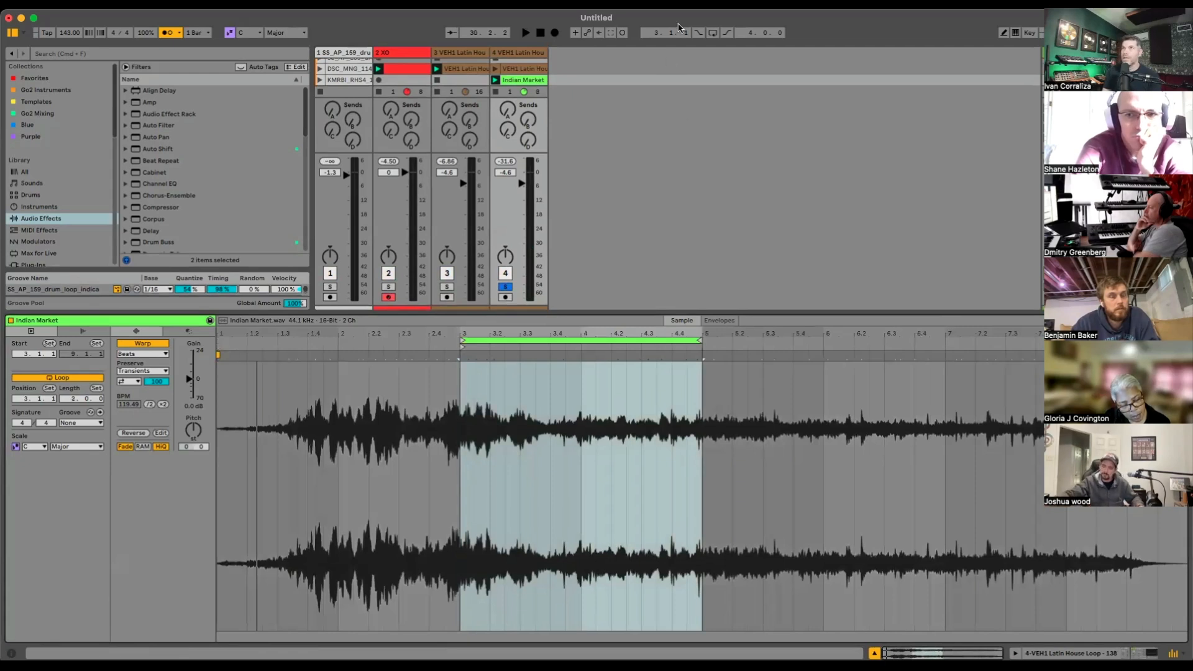
{"action": "left_click", "coordinate": [570, 407]}
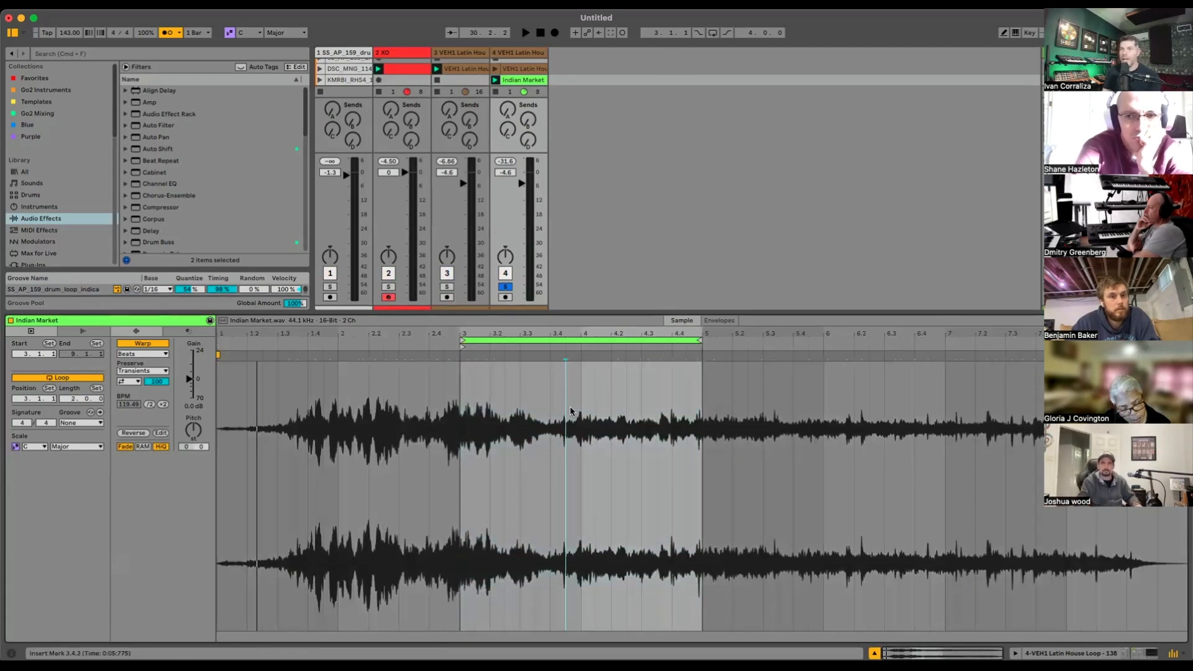
Step: Select the entire Indian Market sample and quantize its transients to the grid
{"action": "right_click", "coordinate": [509, 411]}
{"action": "left_click", "coordinate": [476, 430]}
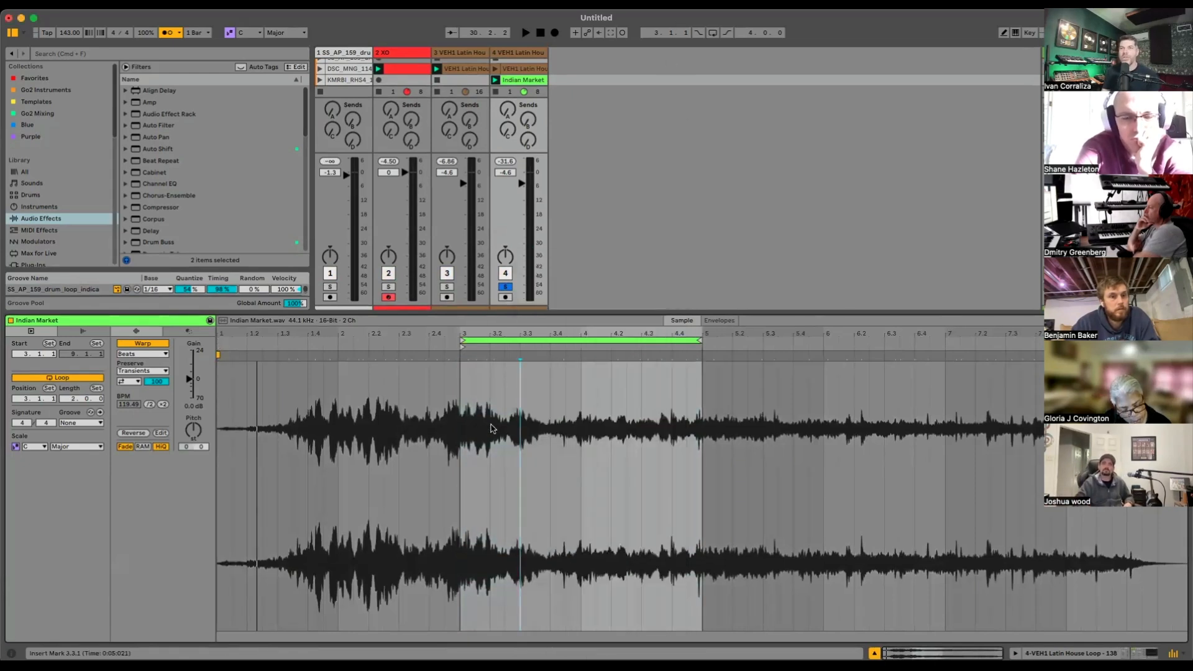
{"action": "right_click", "coordinate": [491, 429]}
{"action": "left_click", "coordinate": [472, 457]}
{"action": "key", "text": "super+a"}
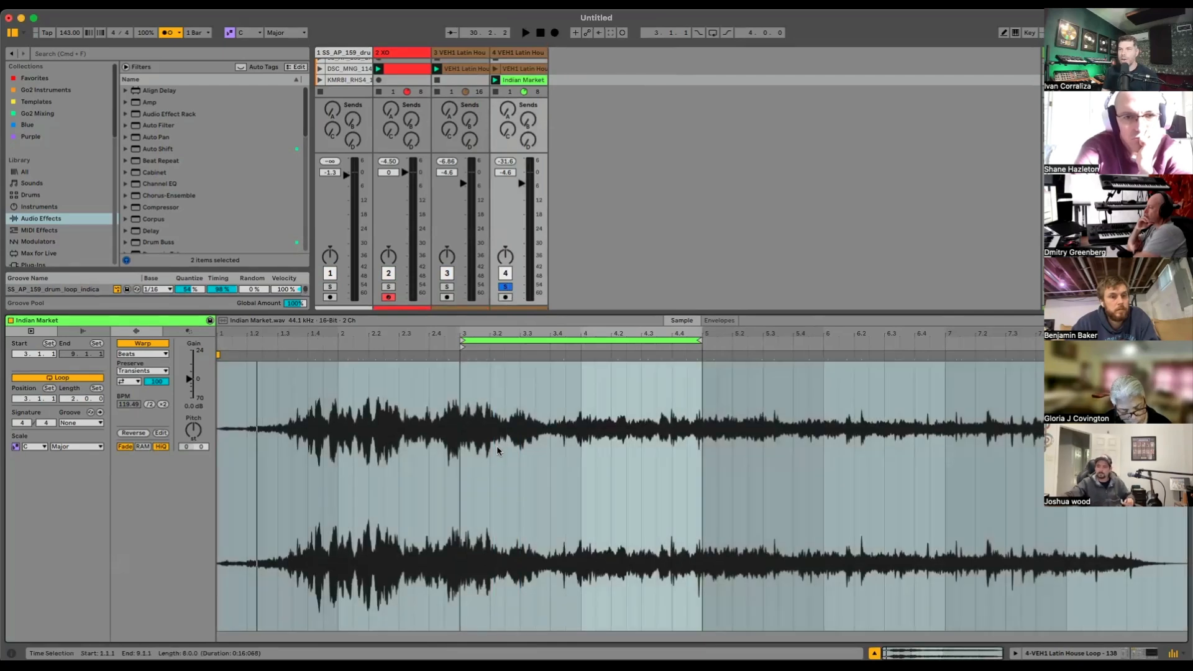
{"action": "right_click", "coordinate": [497, 446]}
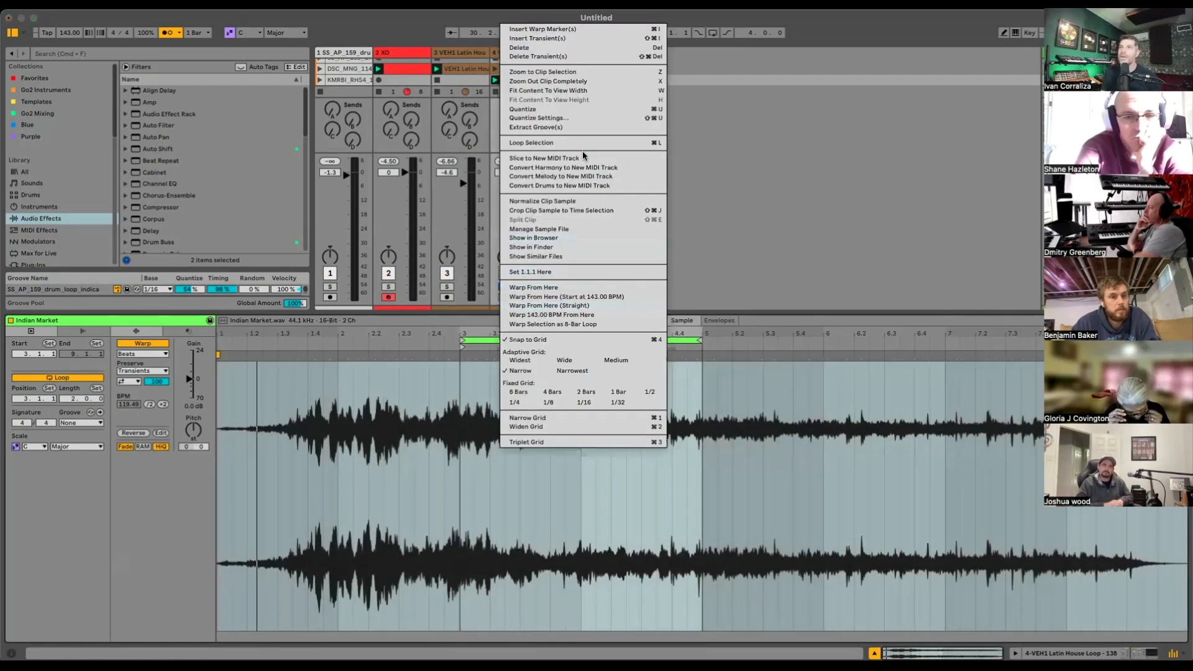
{"action": "left_click", "coordinate": [573, 108]}
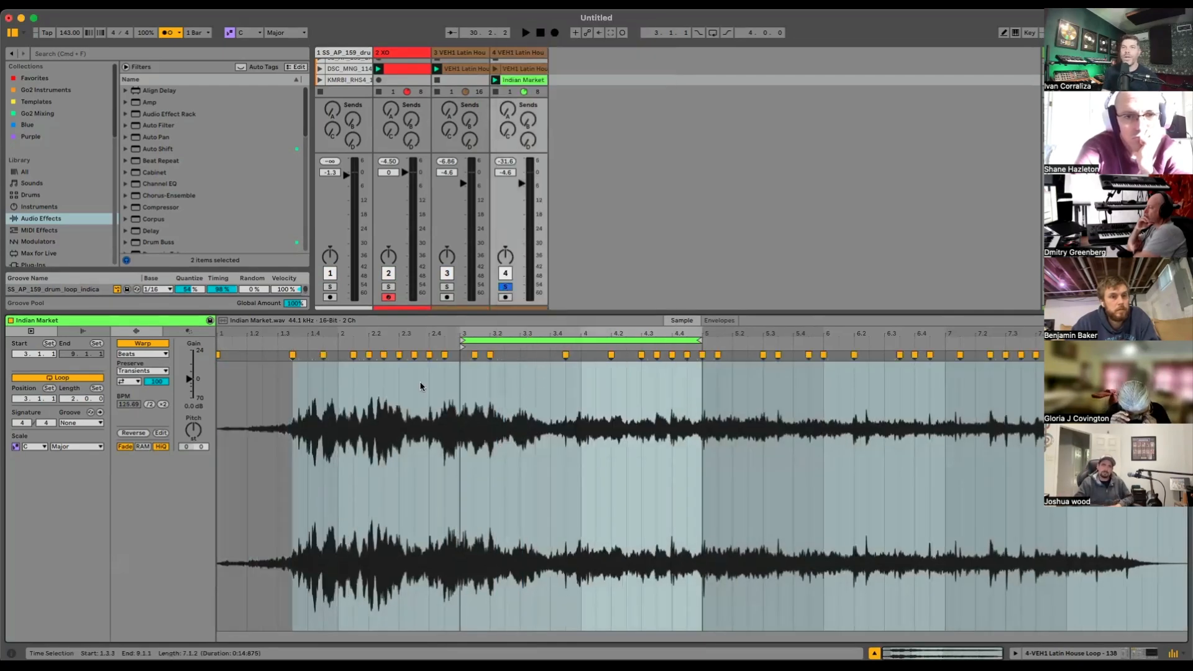
Step: Apply audio quantization to the Indian Market clip with a 1/8 grid at 100% amount and no triplets
{"action": "left_click", "coordinate": [182, 334]}
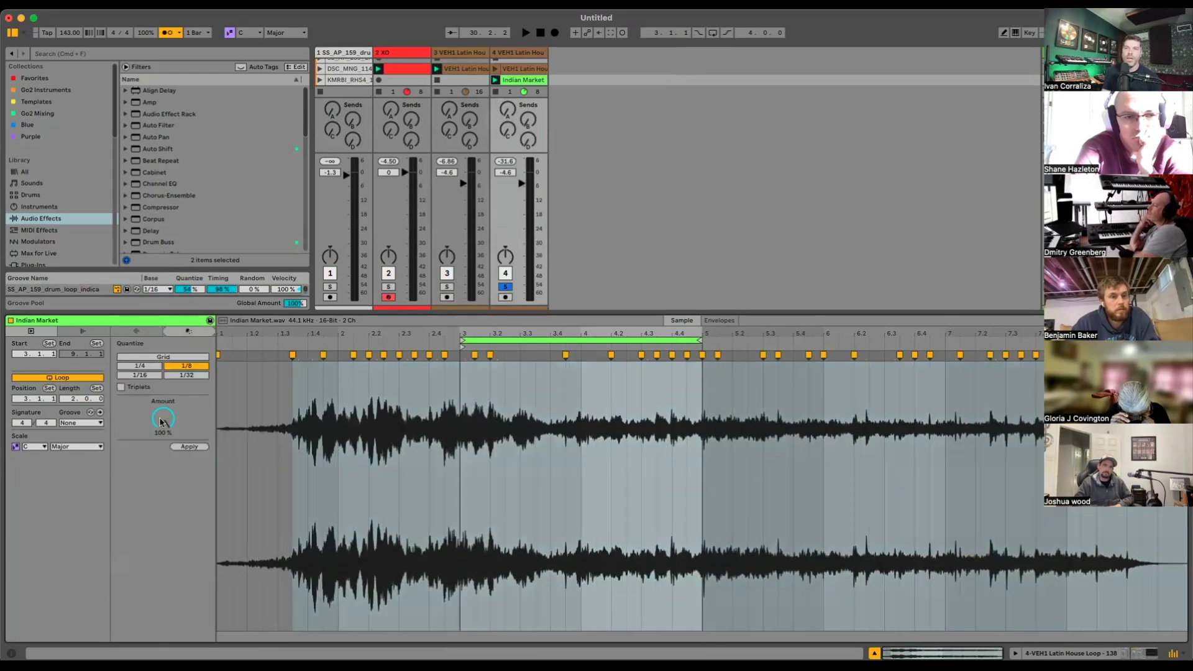
{"action": "left_click_drag", "start_coordinate": [159, 423], "coordinate": [160, 423]}
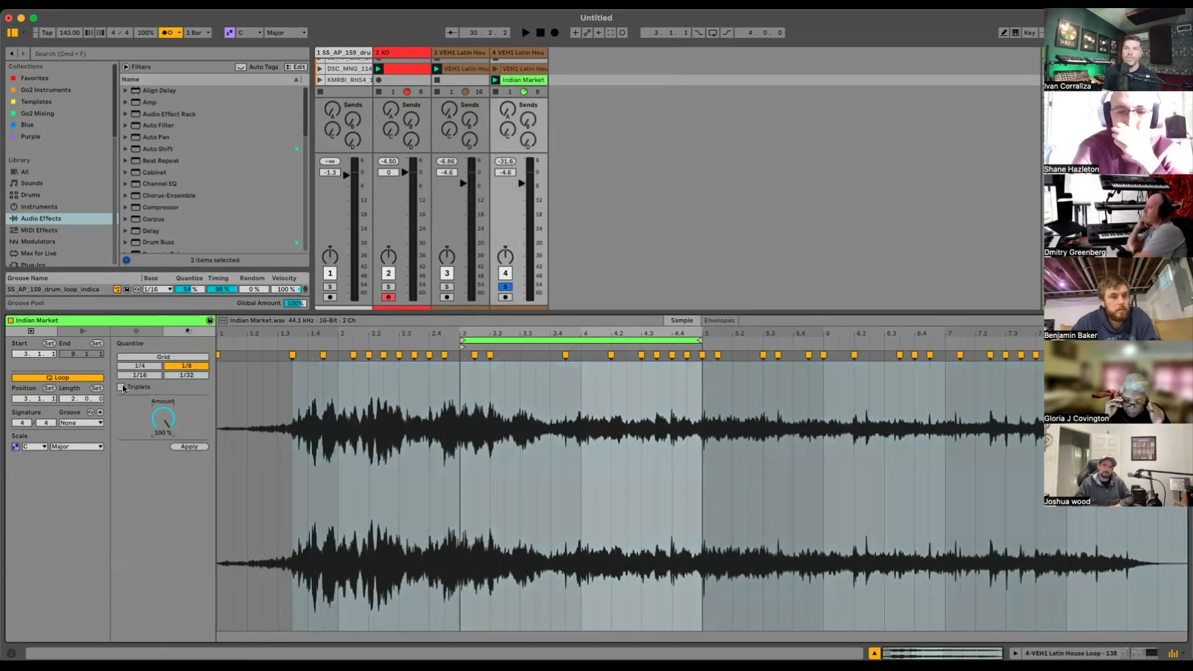
{"action": "left_click", "coordinate": [202, 446]}
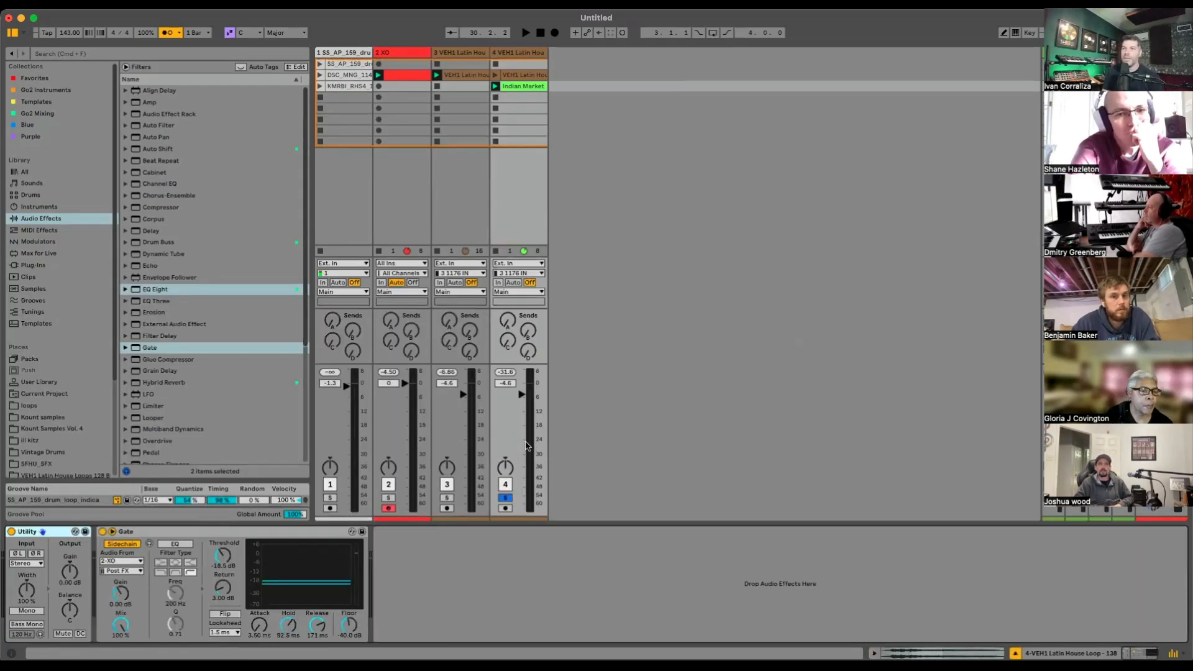
Step: Audition the texture with the other tracks, unsoloing track 4 and lowering its volume to -18.4 dB
{"action": "key", "text": "space"}
{"action": "left_click_drag", "start_coordinate": [522, 394], "coordinate": [520, 426]}
{"action": "left_click", "coordinate": [506, 498]}
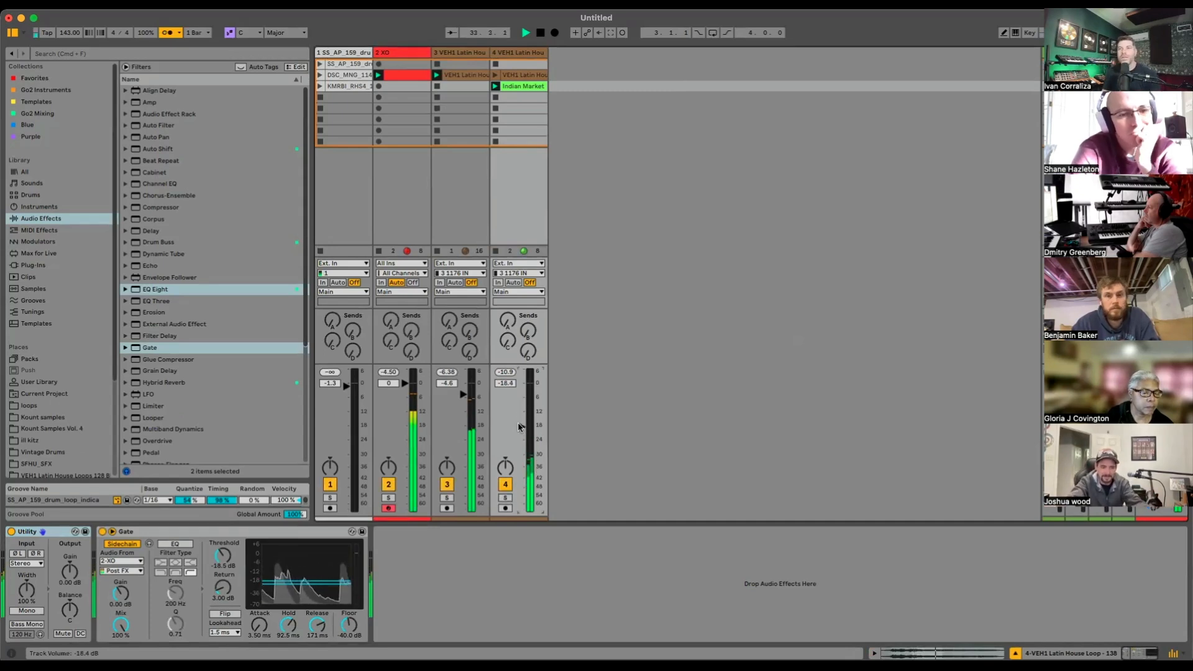
{"action": "key", "text": "space"}
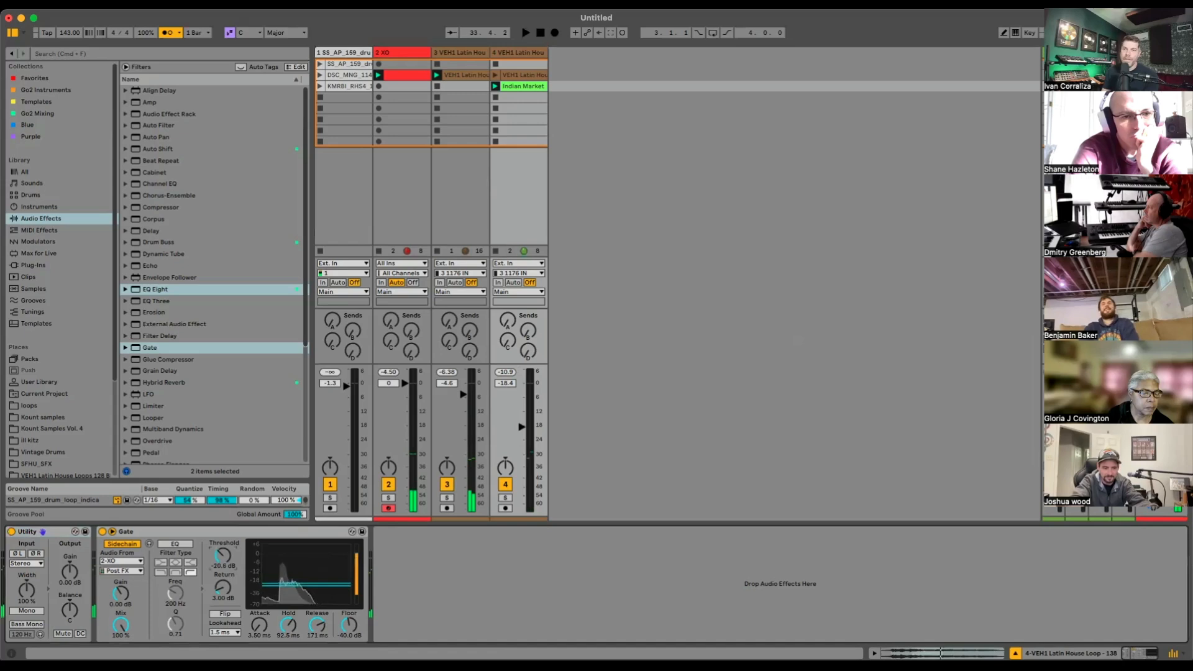
Step: Set track 4's Gate threshold to about -33.8 dB and hold to 498 ms, and lower the track volume to -21.5 dB during playback
{"action": "left_click_drag", "start_coordinate": [285, 589], "coordinate": [285, 592]}
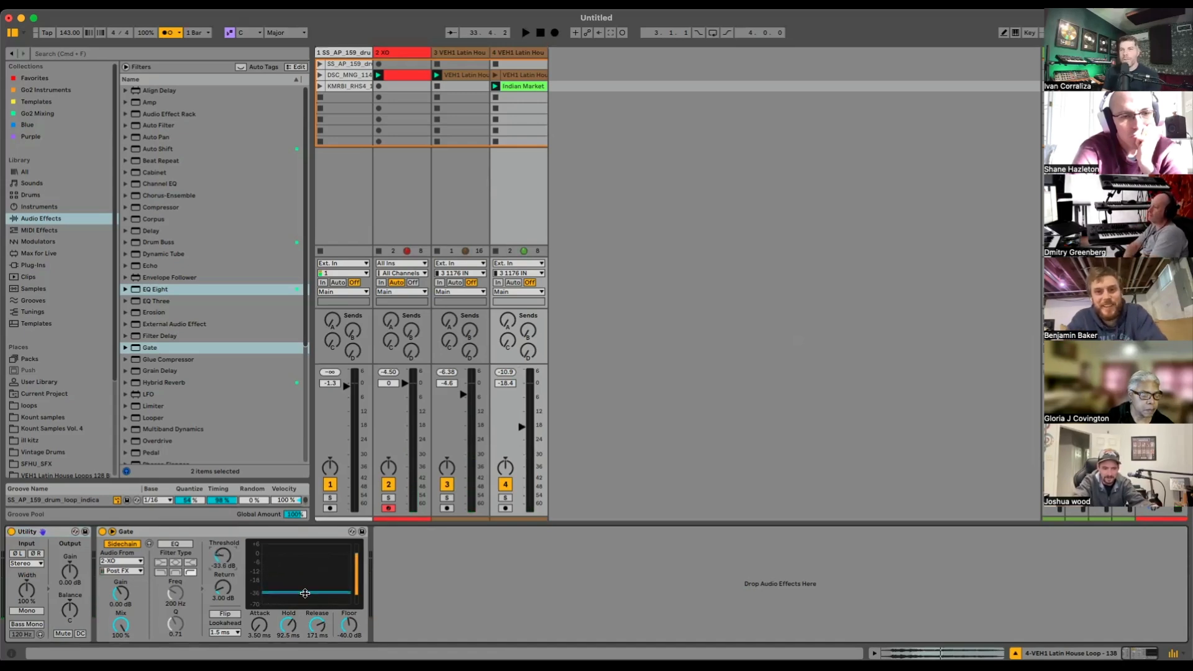
{"action": "key", "text": "space"}
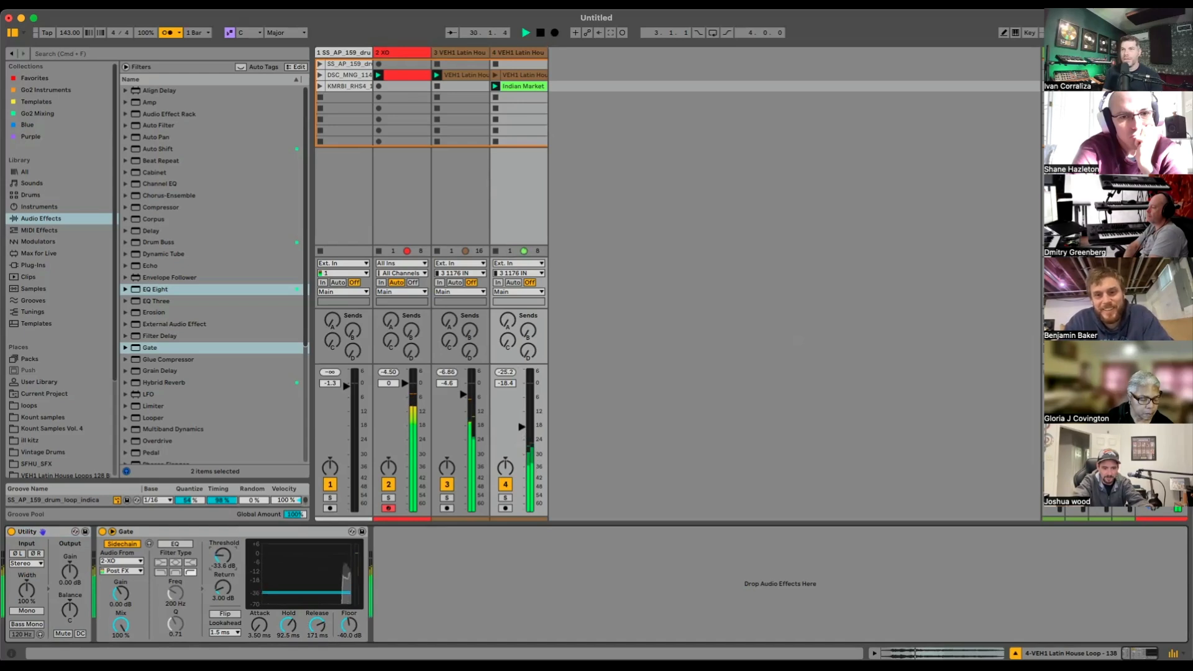
{"action": "left_click_drag", "start_coordinate": [522, 426], "coordinate": [522, 433]}
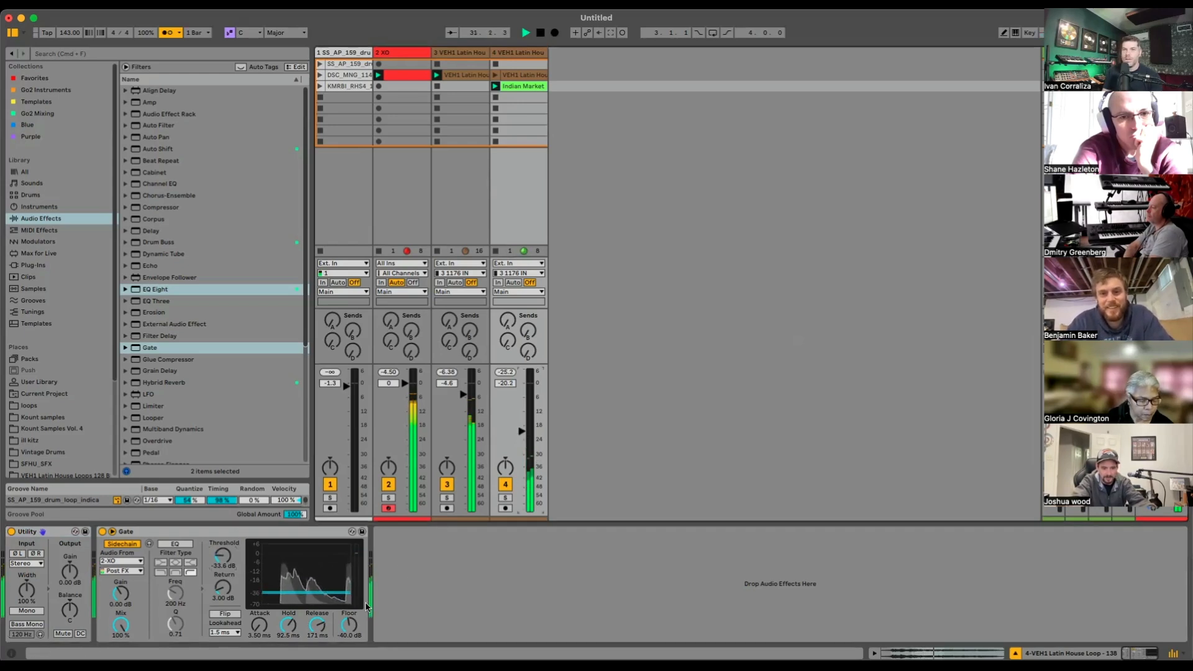
{"action": "left_click_drag", "start_coordinate": [288, 624], "coordinate": [288, 596]}
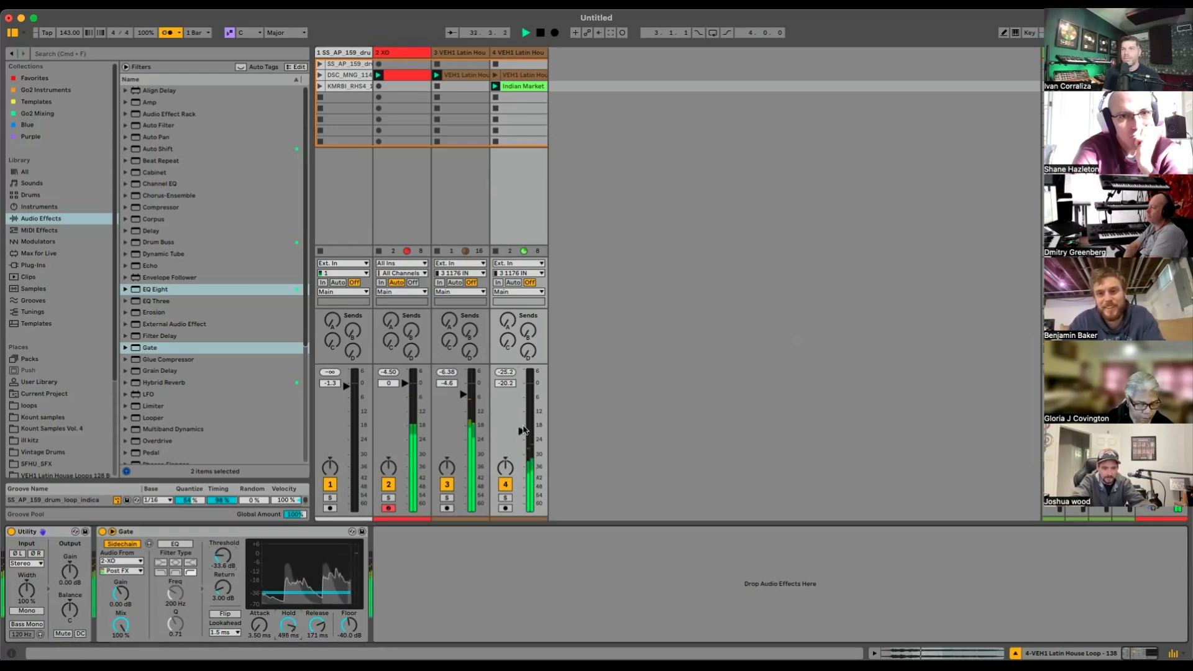
{"action": "left_click_drag", "start_coordinate": [522, 431], "coordinate": [522, 434]}
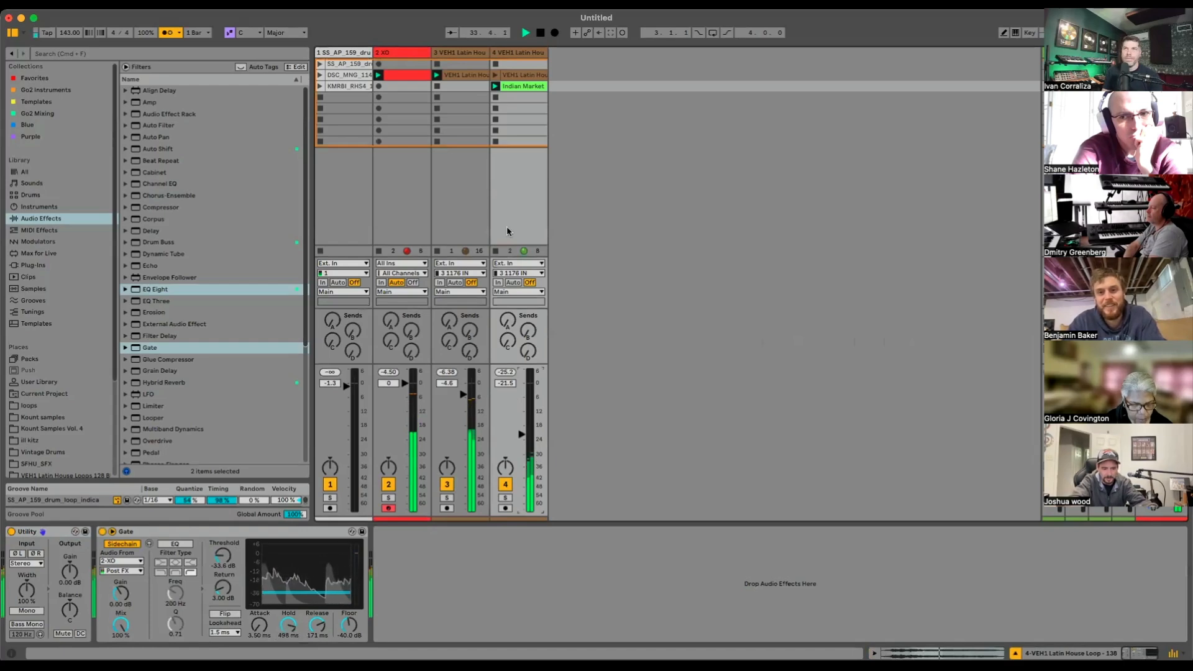
Step: In the XO drum clip, show all note rows and add a sixteenth note at 1.1.1, lowered to F1
{"action": "double_click", "coordinate": [400, 75]}
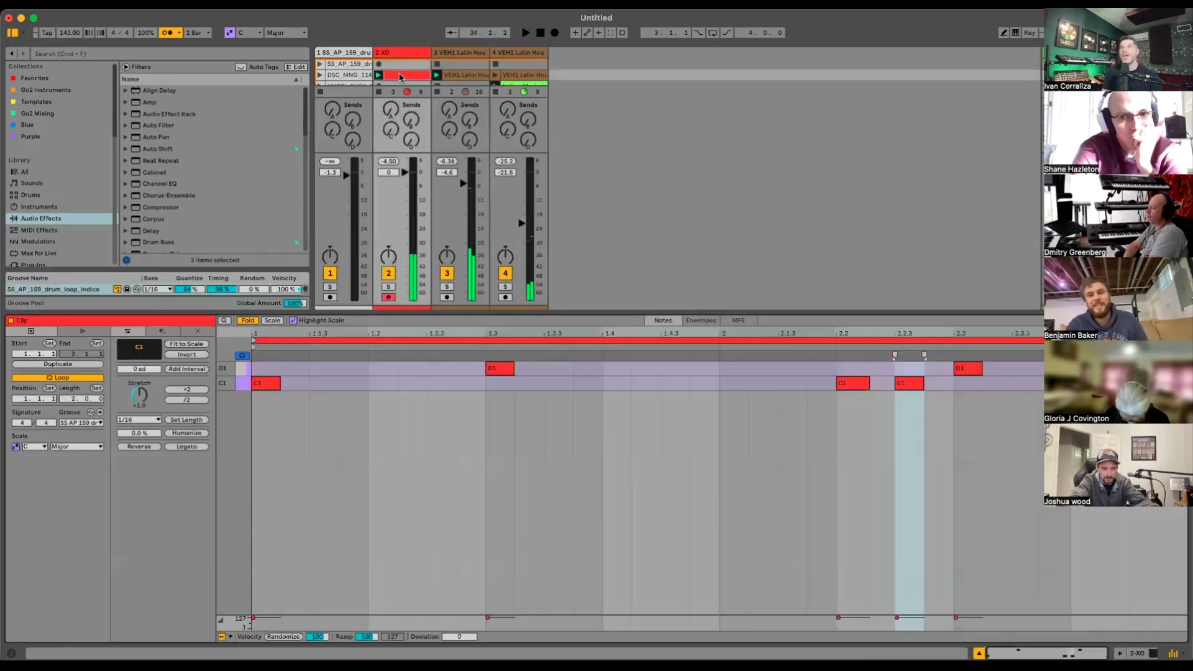
{"action": "left_click", "coordinate": [248, 322]}
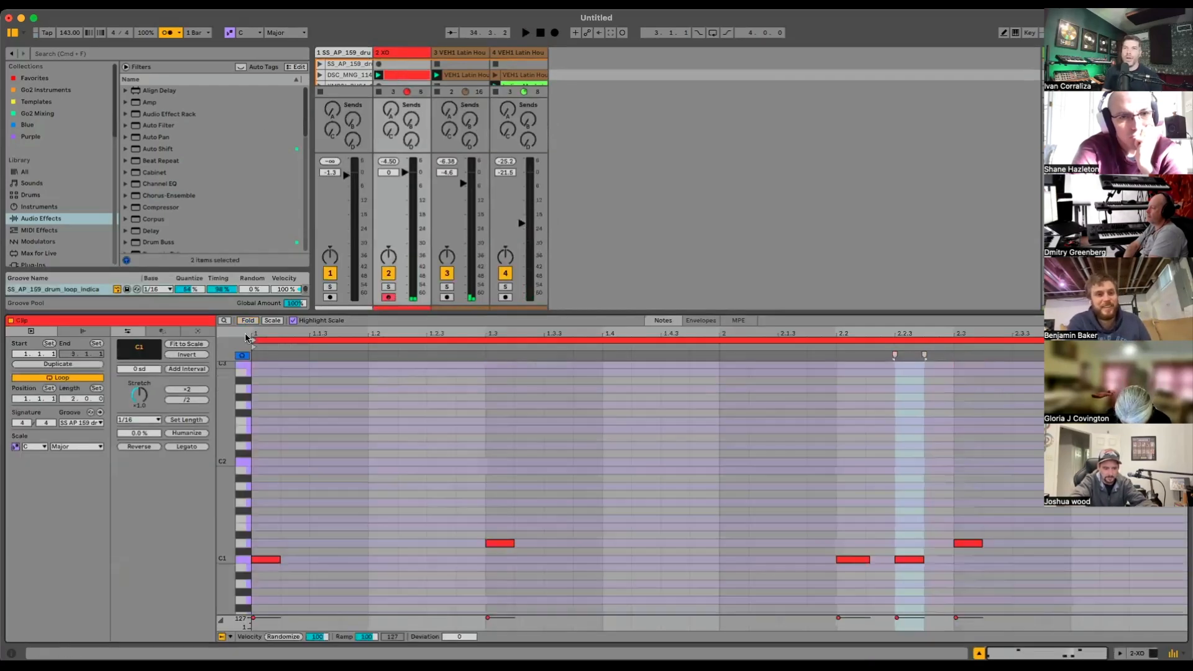
{"action": "double_click", "coordinate": [266, 500]}
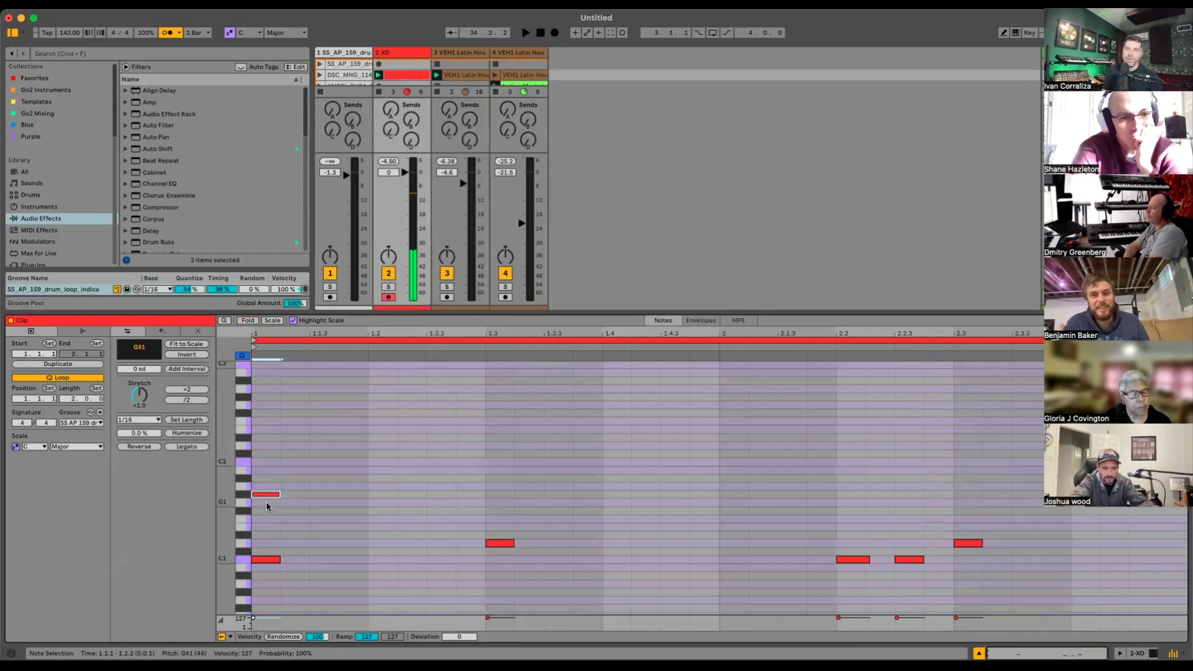
{"action": "key", "text": "Down"}
{"action": "key", "text": "Down"}
{"action": "key", "text": "Down"}
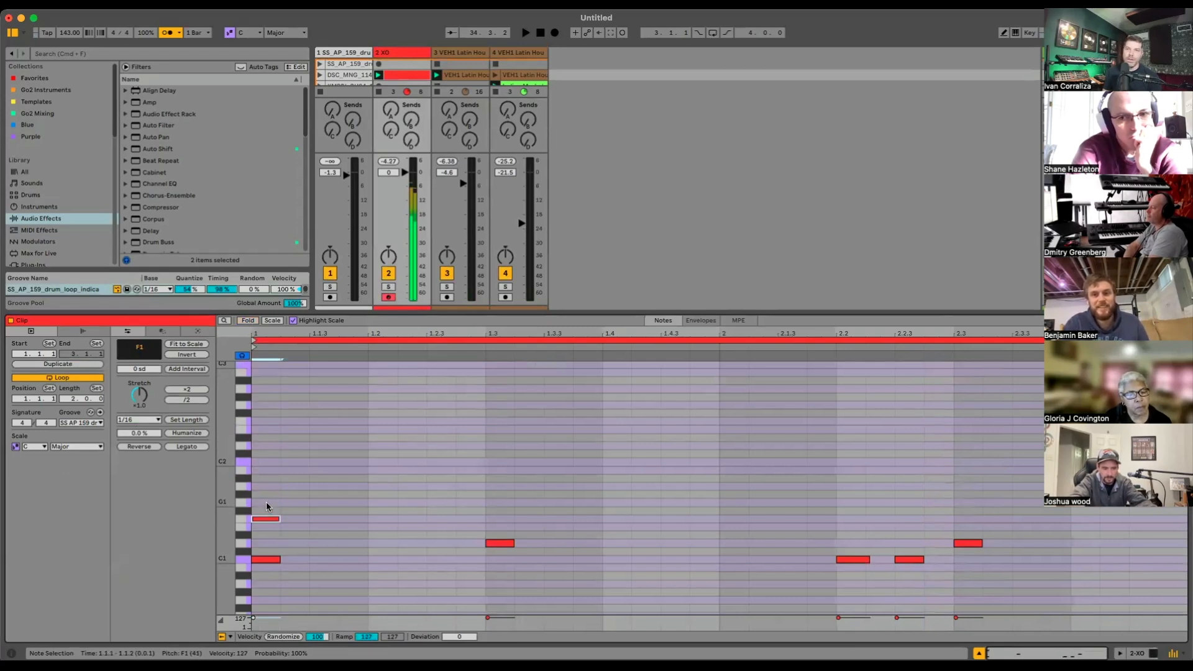
Step: In the XO plugin, swap the closed hi-hat sample for a similar sound far along the similarity list, and close the plugin window
{"action": "key", "text": "shift+Tab"}
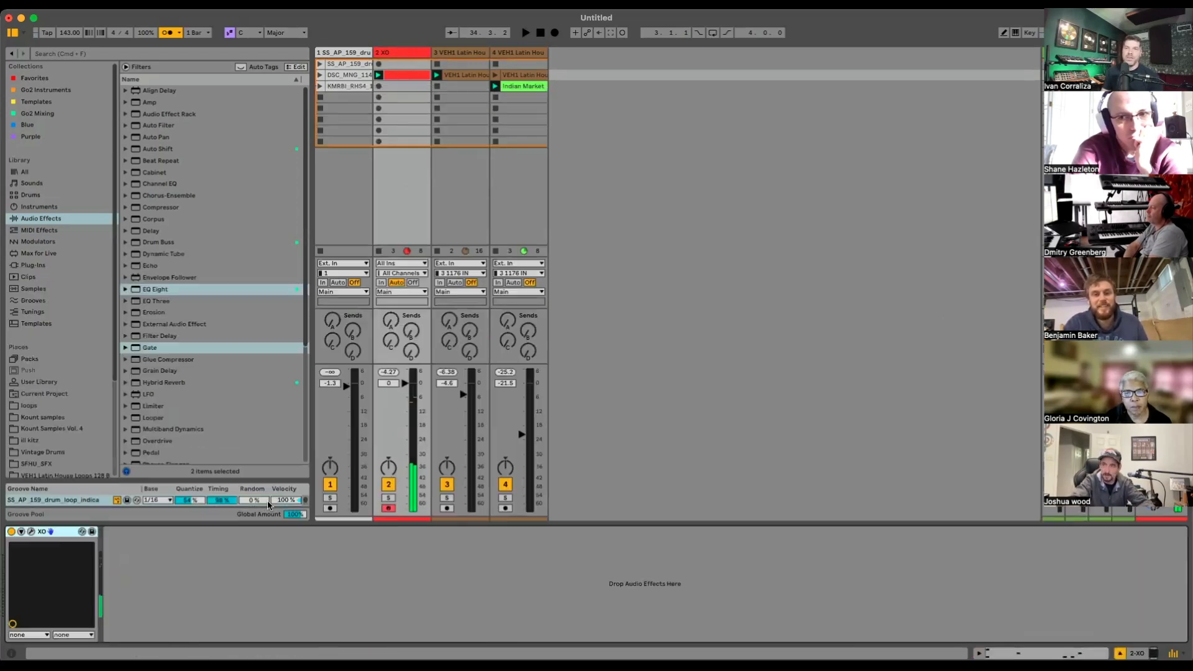
{"action": "left_click", "coordinate": [30, 531]}
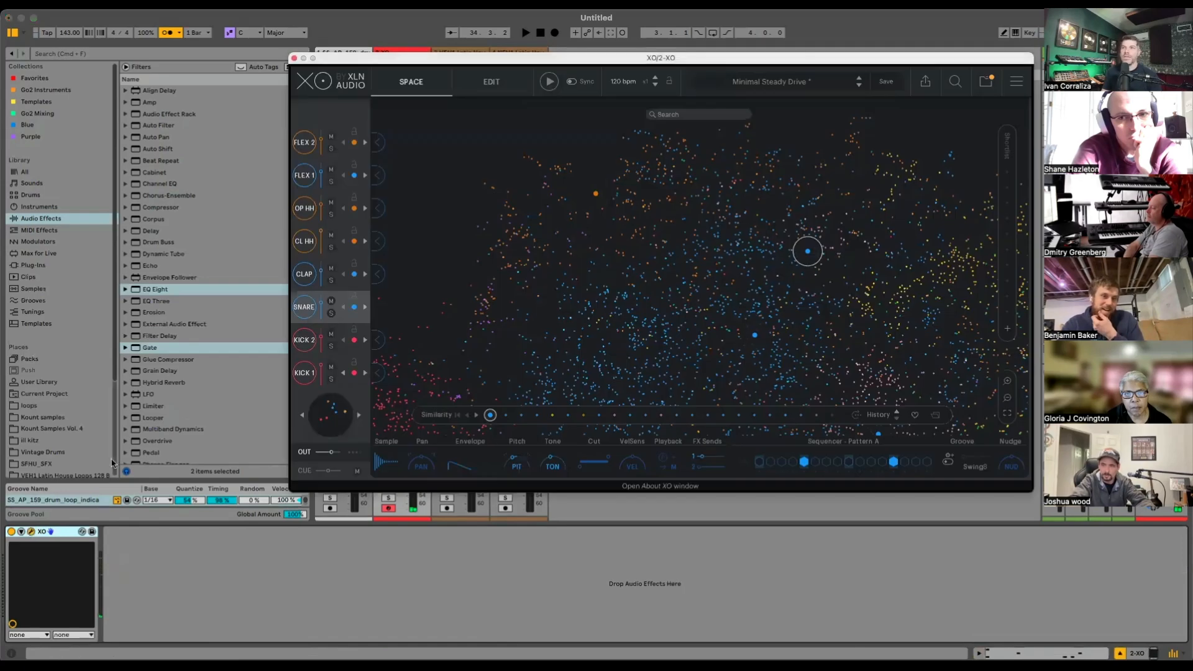
{"action": "left_click", "coordinate": [301, 309]}
{"action": "left_click", "coordinate": [306, 241]}
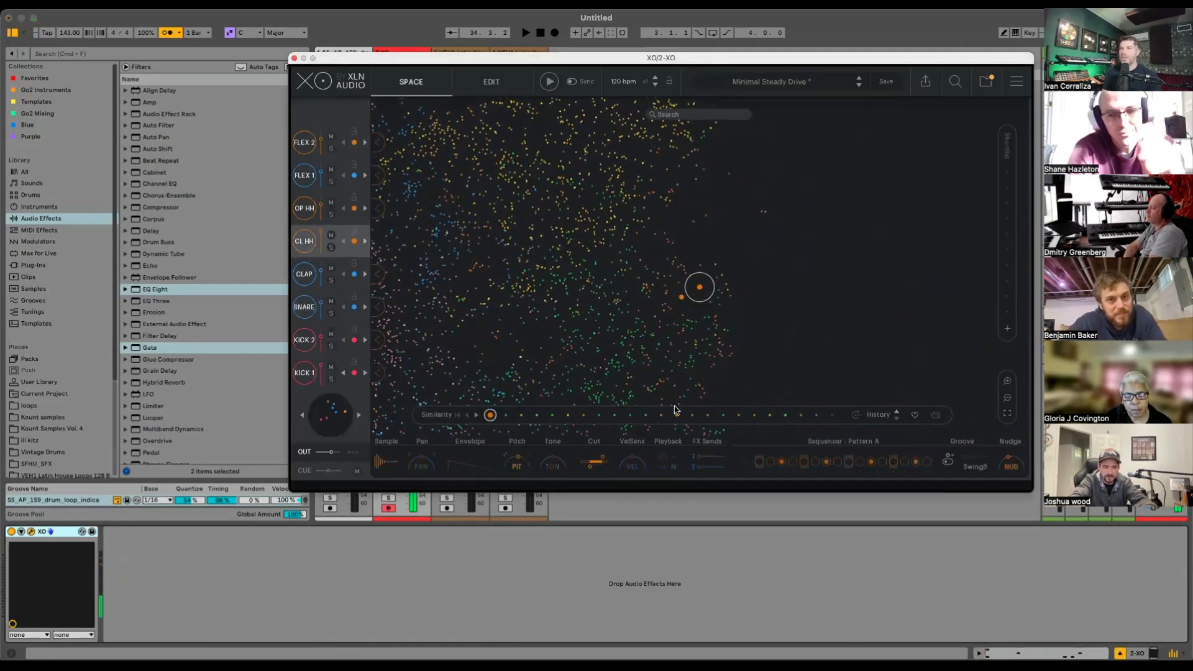
{"action": "left_click_drag", "start_coordinate": [675, 415], "coordinate": [801, 415]}
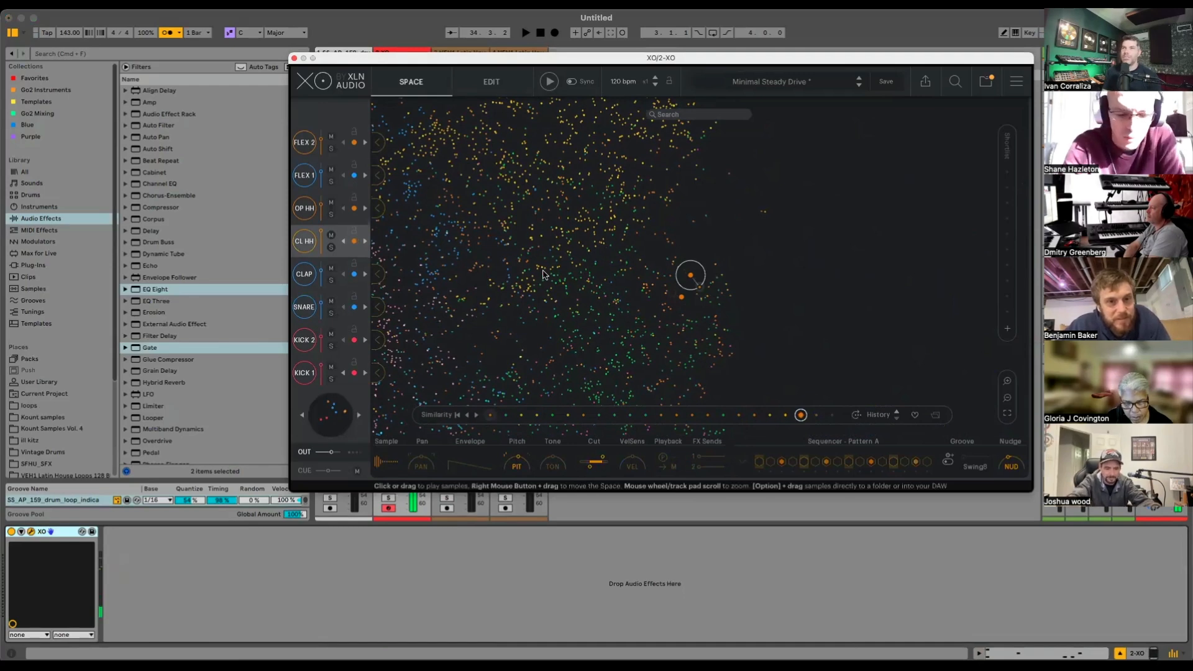
{"action": "left_click", "coordinate": [294, 58]}
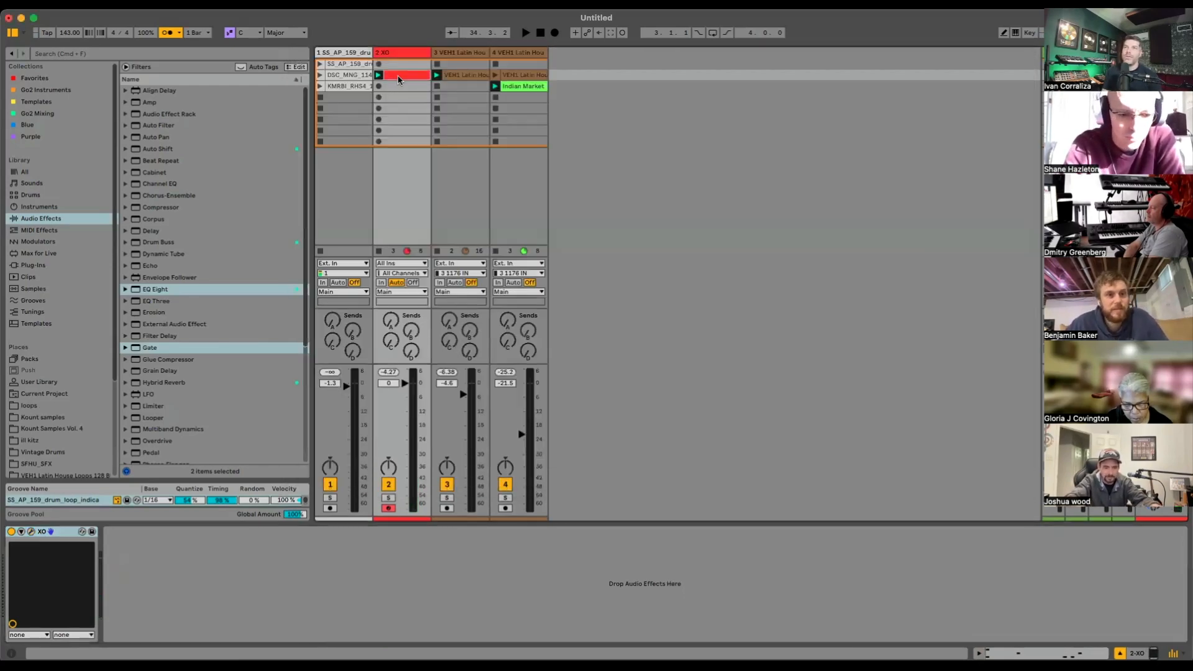
Step: Copy the XO drum clip into the third slot, fold its note rows and fill the E1 row with eighth-note hits
{"action": "double_click", "coordinate": [376, 87]}
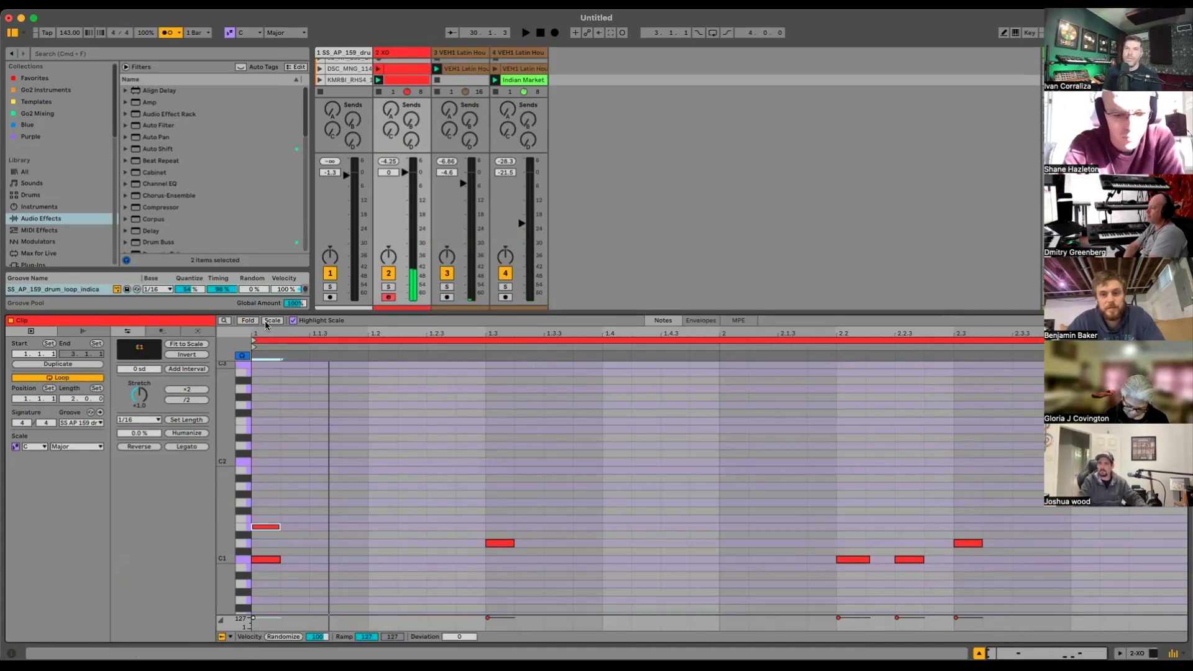
{"action": "left_click", "coordinate": [248, 320]}
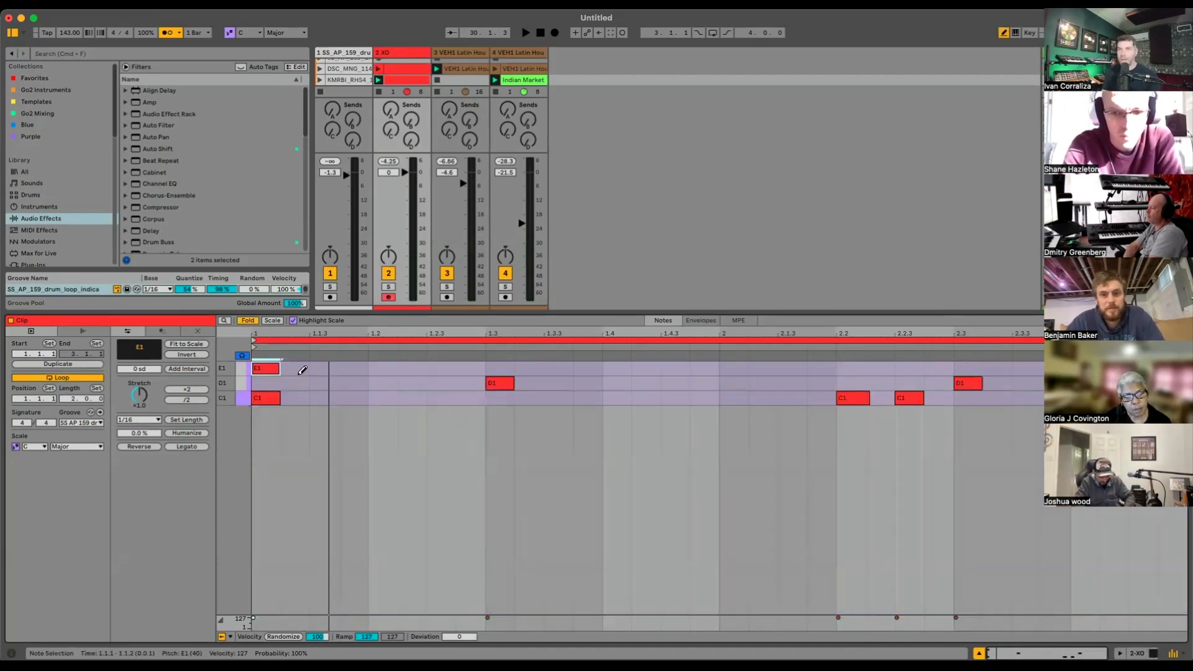
{"action": "left_click_drag", "start_coordinate": [303, 366], "coordinate": [1043, 341]}
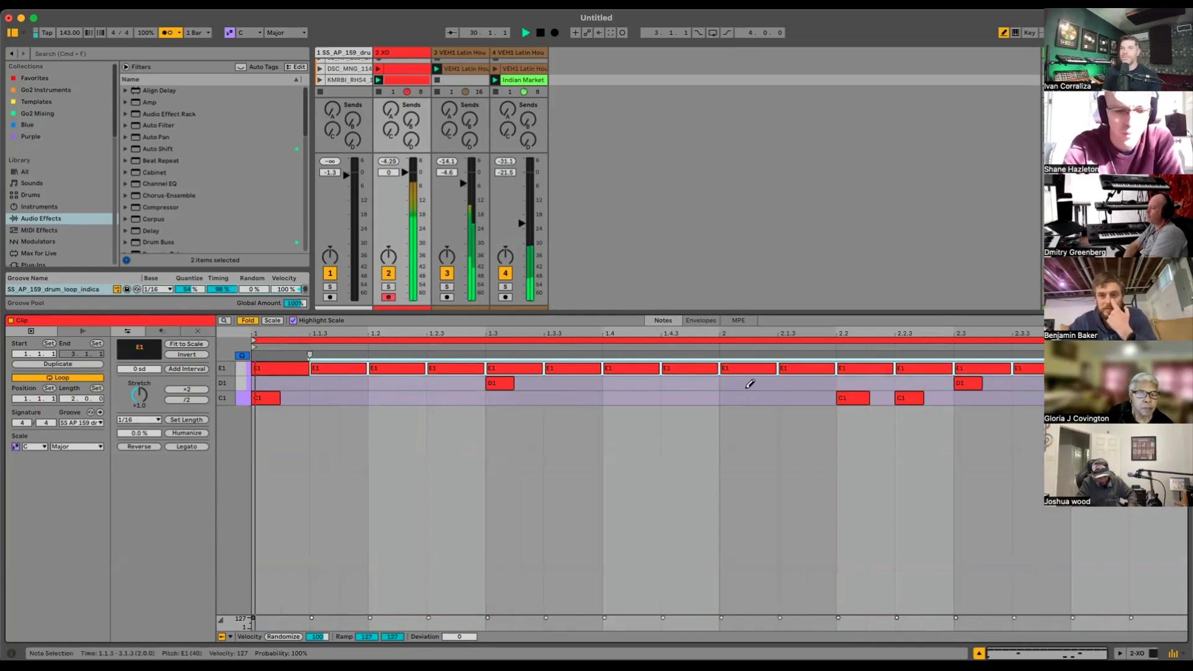
Step: Erase the E1 eighth notes and redraw the row as quarter-note hits across the clip, auditioning the pattern
{"action": "left_click", "coordinate": [285, 366]}
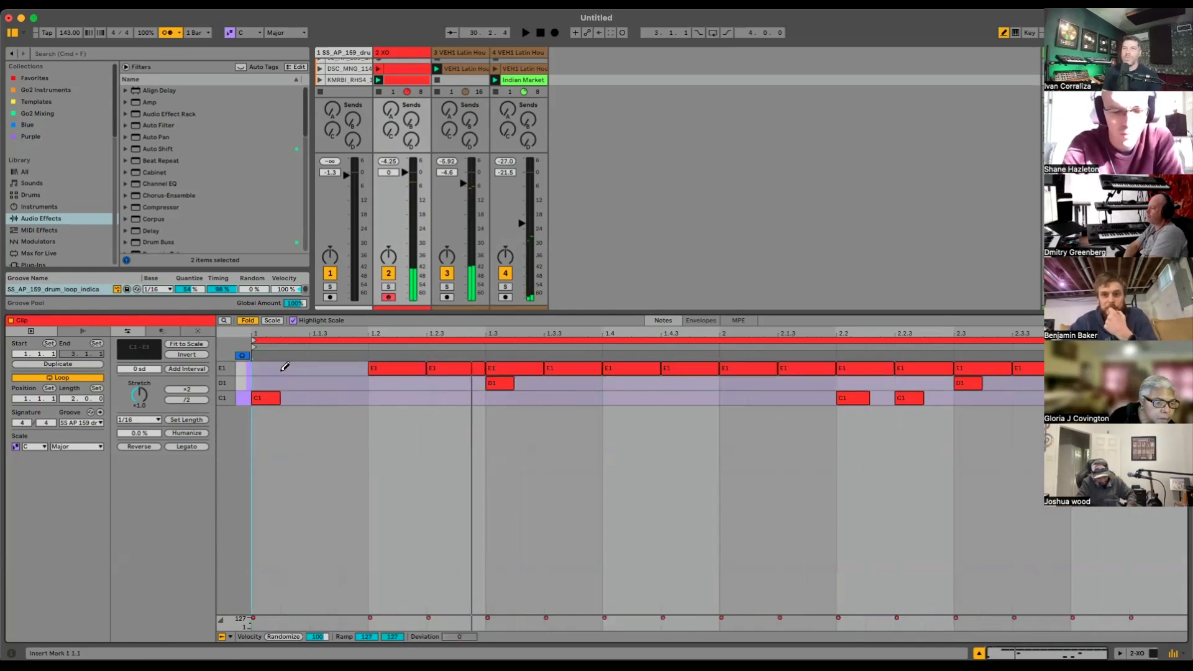
{"action": "left_click_drag", "start_coordinate": [284, 366], "coordinate": [1043, 356]}
{"action": "key", "text": "space"}
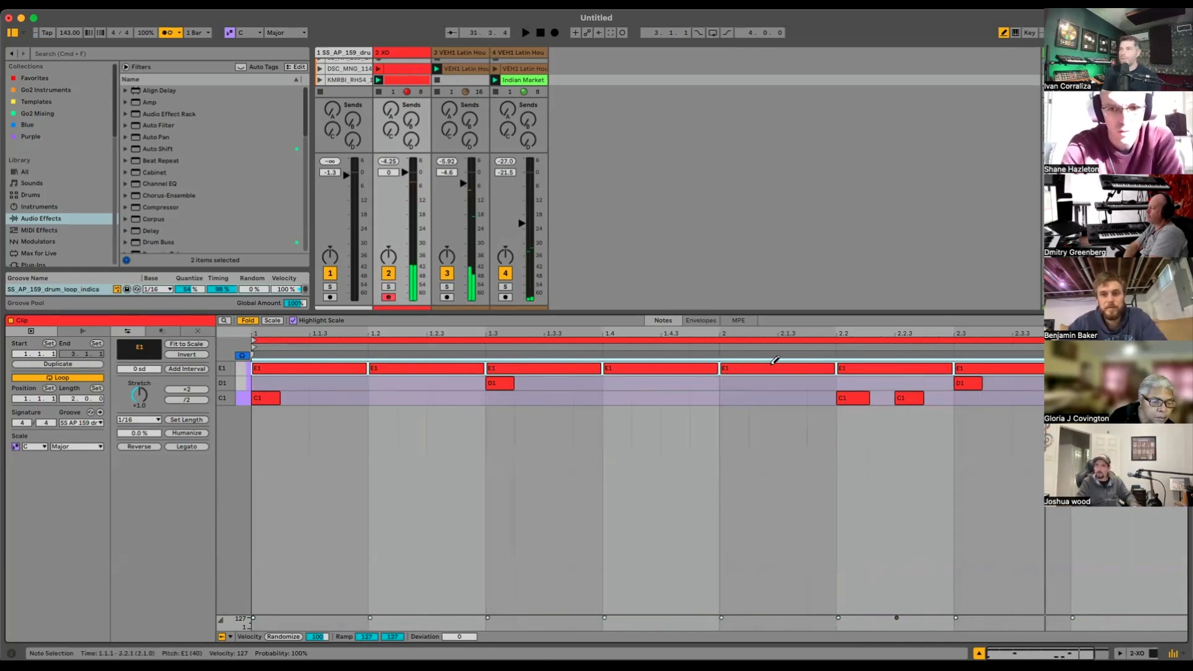
Step: Try sixteenth-note E1 hits from 2.1.2 to 2.2.1 in playback, and redraw that beat as one quarter note
{"action": "left_click_drag", "start_coordinate": [763, 364], "coordinate": [815, 366]}
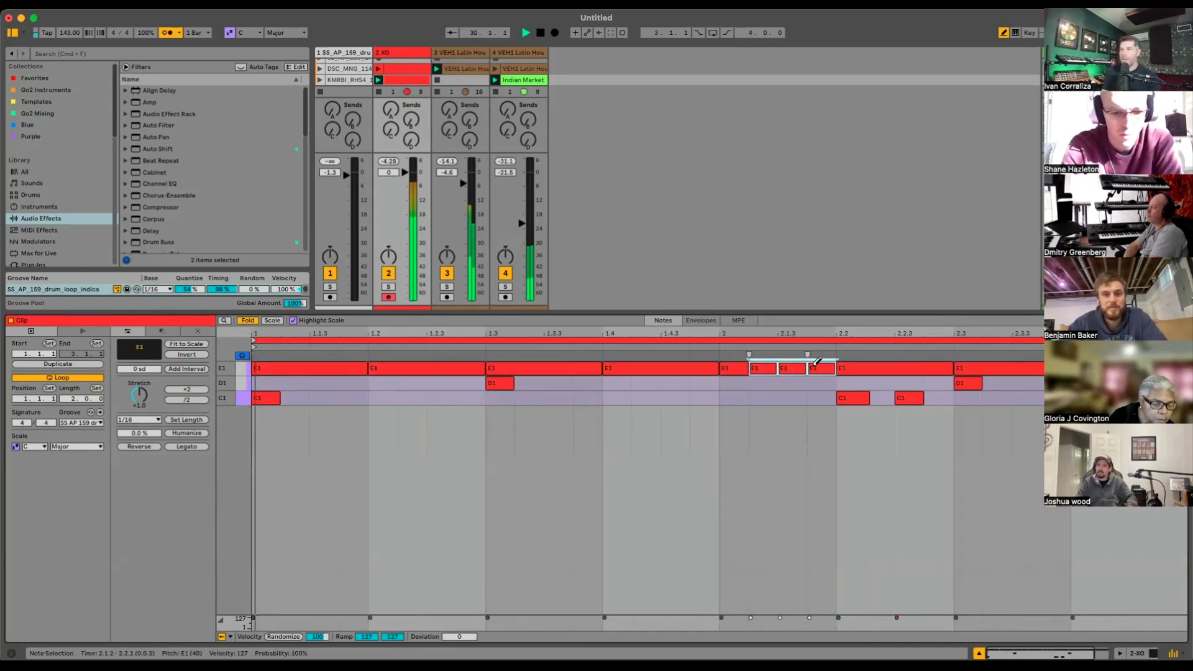
{"action": "key", "text": "space"}
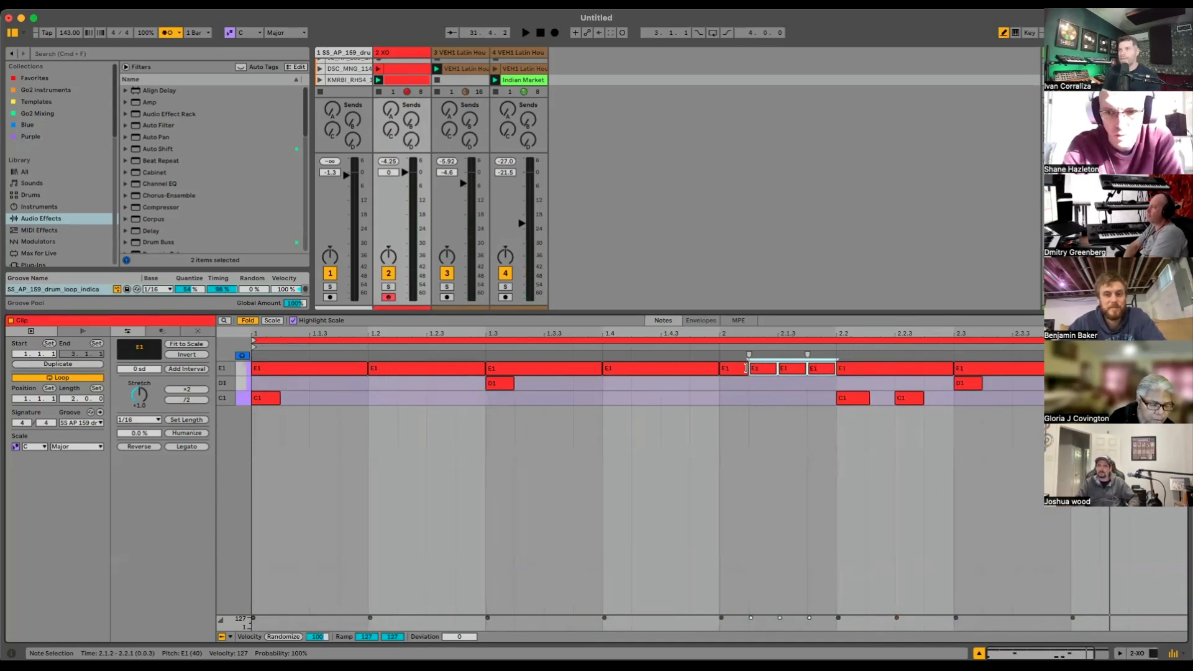
{"action": "left_click", "coordinate": [744, 368]}
{"action": "left_click_drag", "start_coordinate": [746, 367], "coordinate": [836, 368]}
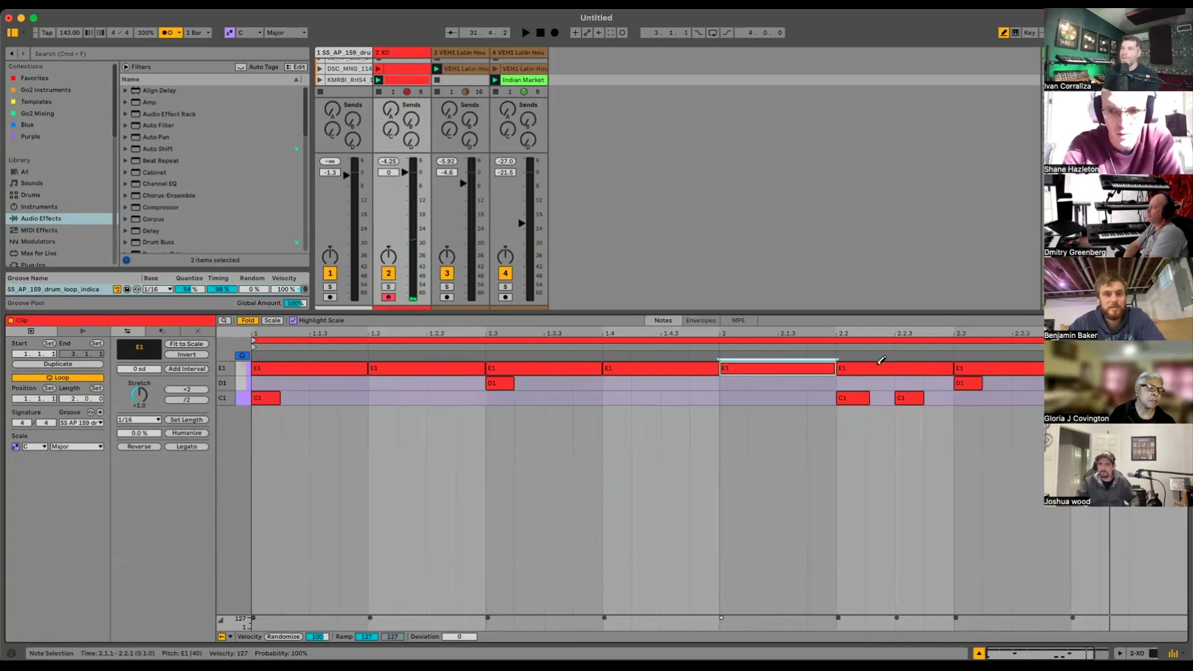
Step: Split the E1 quarter note at beat 2.3 into eighth notes by adding a hit at 2.3.3
{"action": "left_click", "coordinate": [975, 366]}
{"action": "left_click", "coordinate": [975, 366]}
{"action": "left_click", "coordinate": [1029, 365]}
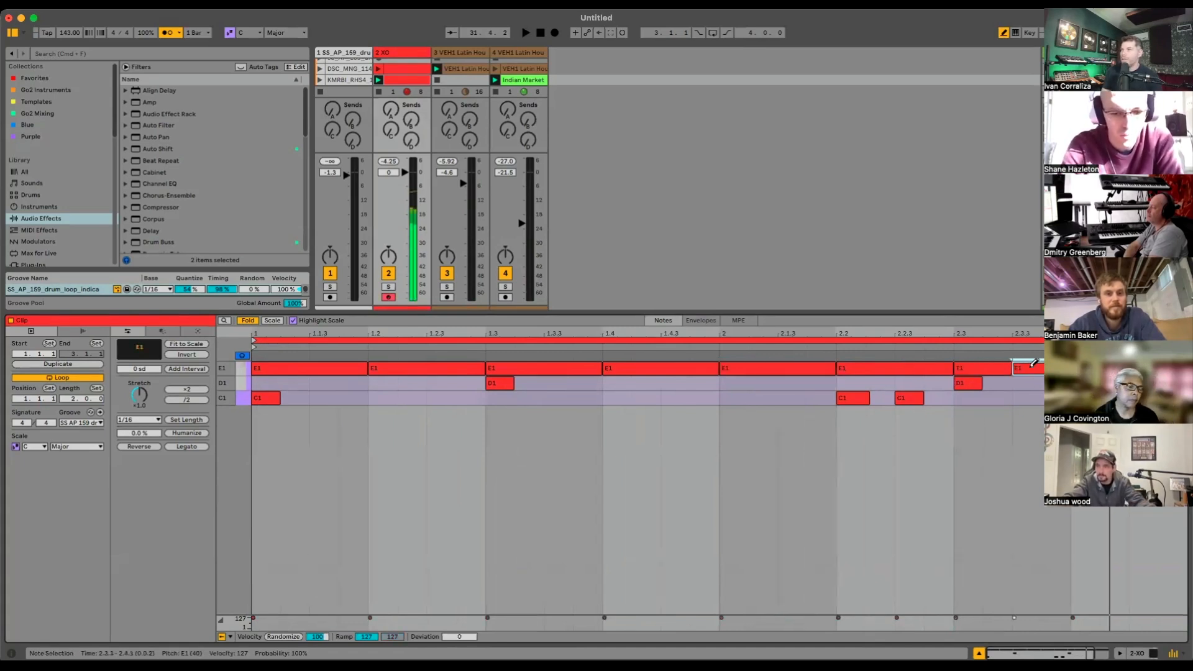
Step: Play the edited pattern and raise the closed hi-hat's volume in the XO plug-in
{"action": "key", "text": "space"}
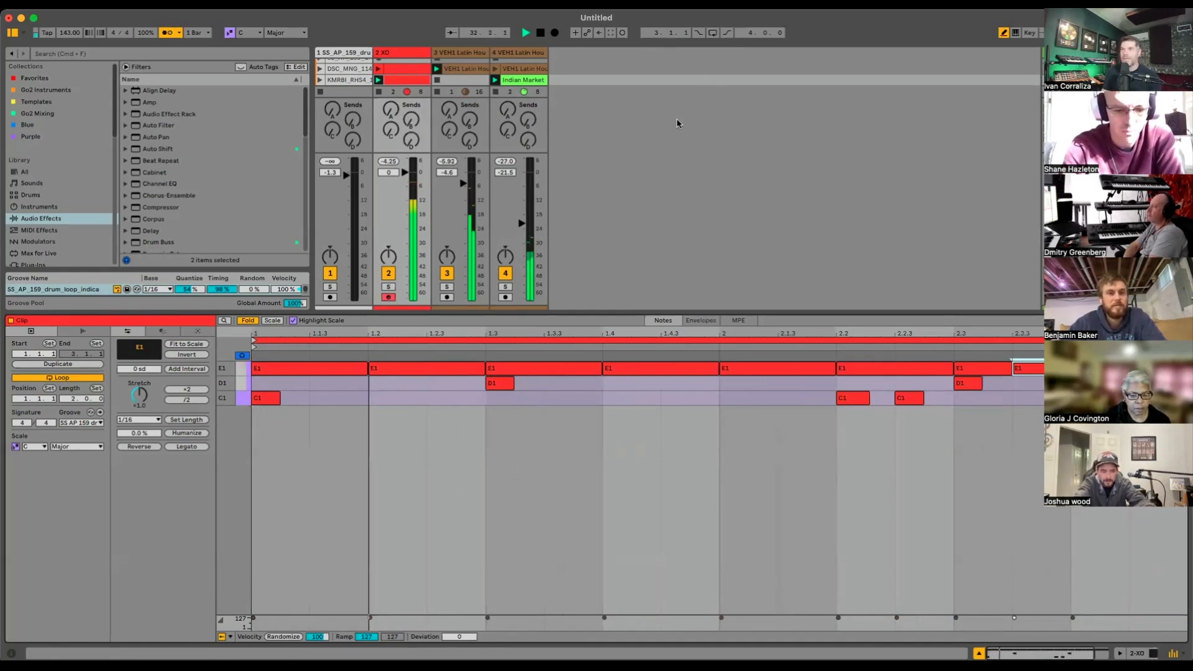
{"action": "double_click", "coordinate": [412, 56]}
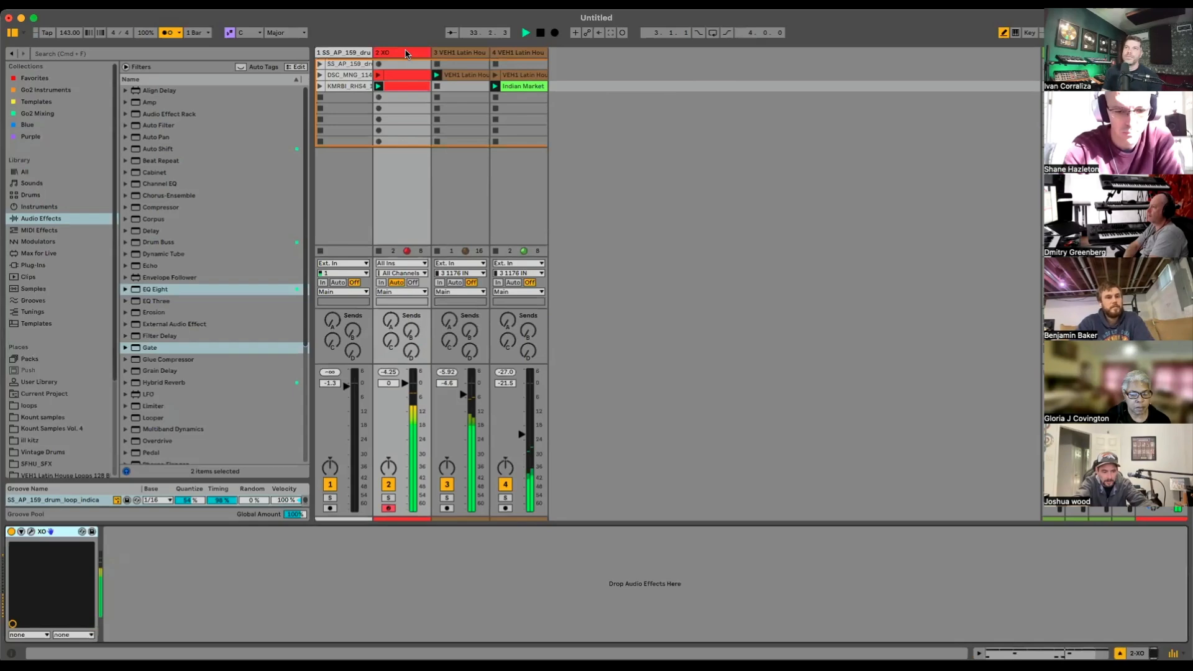
{"action": "left_click", "coordinate": [29, 532]}
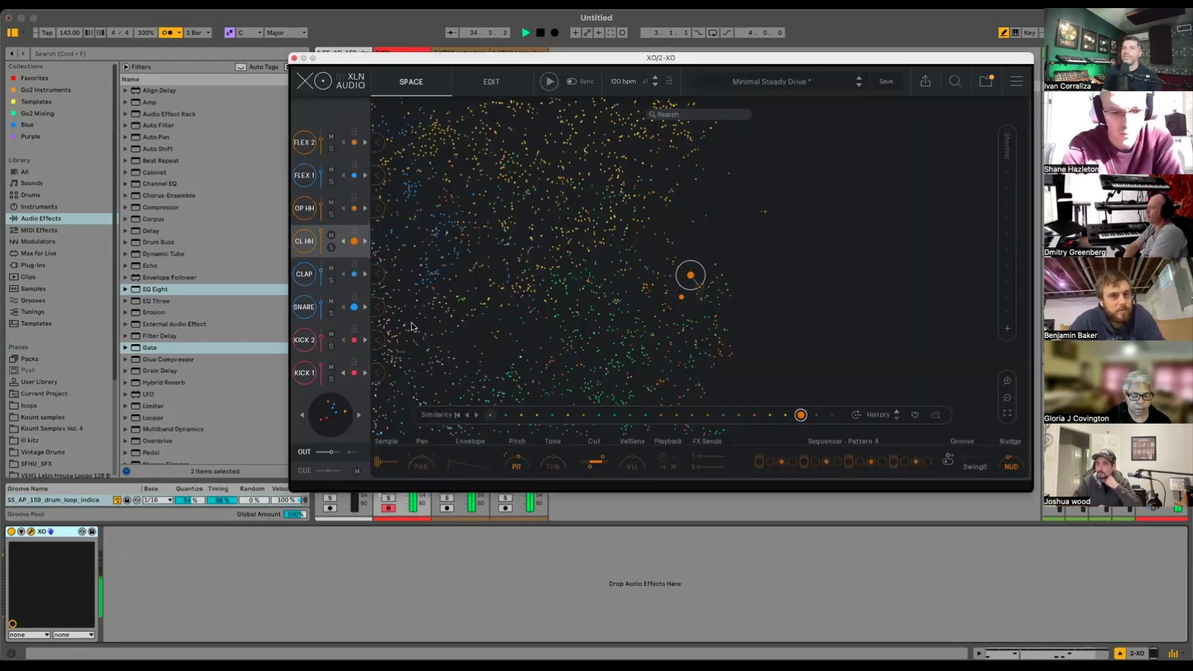
{"action": "left_click_drag", "start_coordinate": [319, 234], "coordinate": [296, 102]}
{"action": "left_click", "coordinate": [294, 58]}
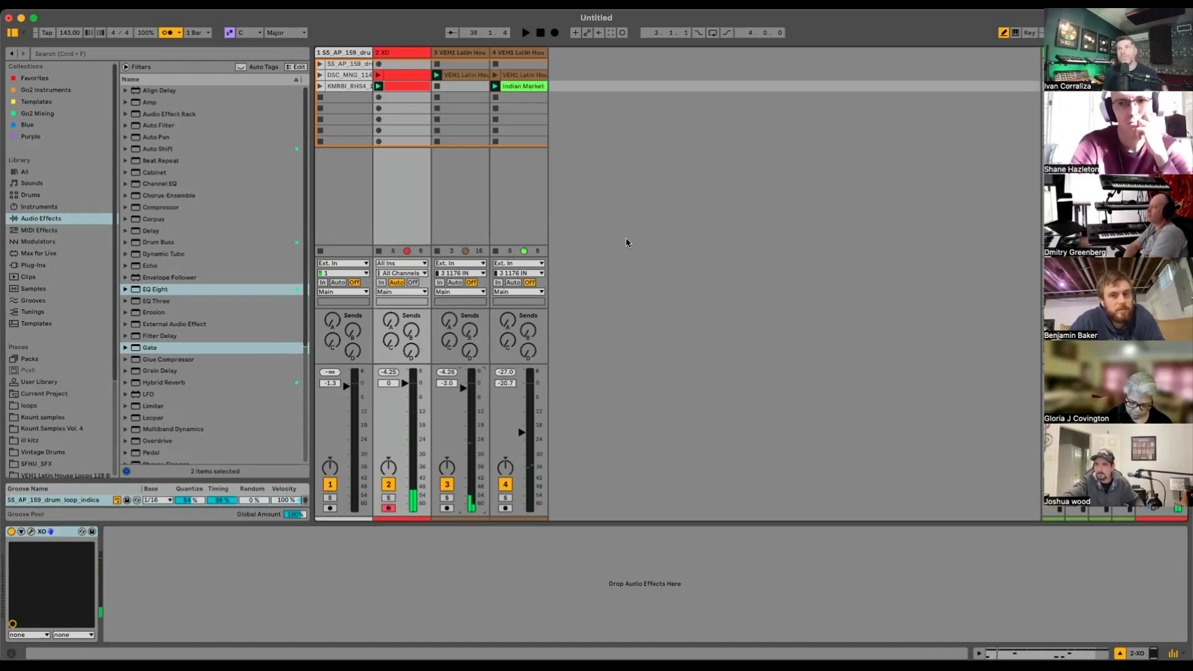
Step: Select the Latin House loop track with the sidechained Gate and set the project tempo to 149 BPM
{"action": "left_click", "coordinate": [537, 54]}
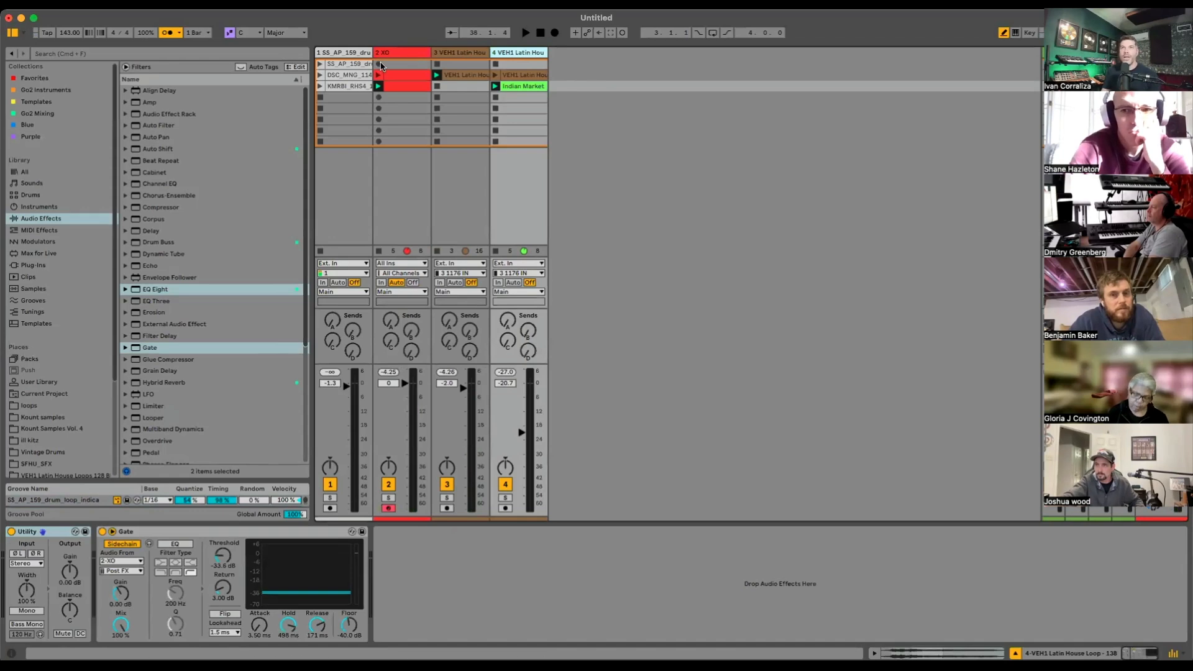
{"action": "left_click_drag", "start_coordinate": [69, 33], "coordinate": [69, 24]}
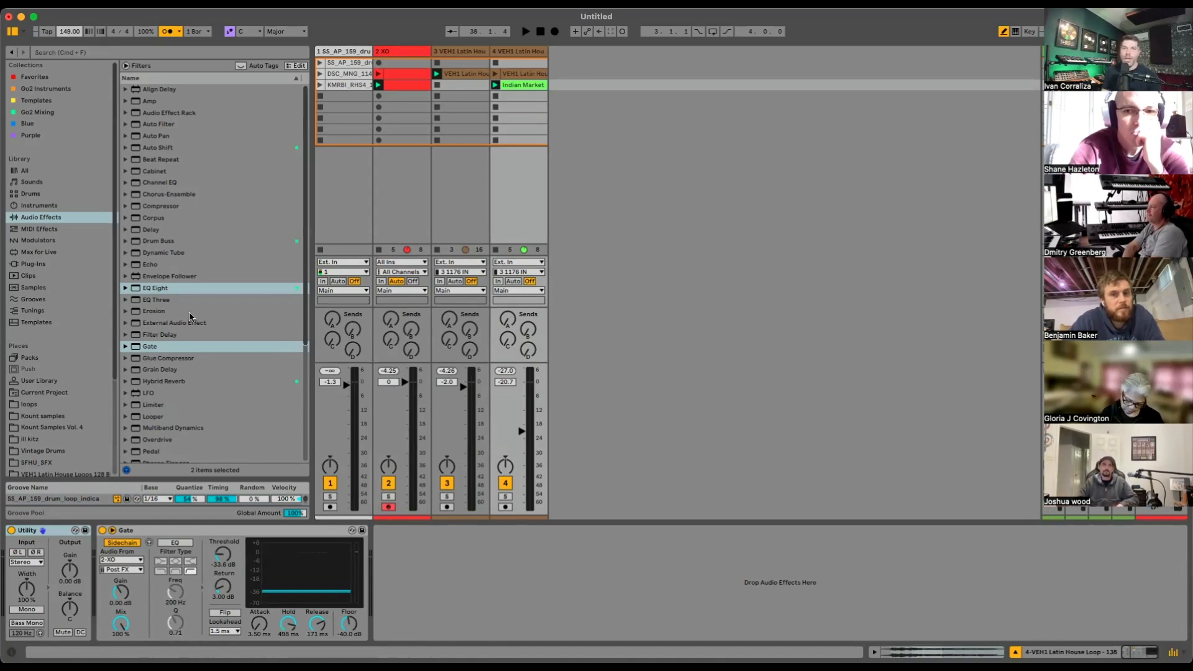
Step: Audition hat loops from SD_EMPRESS_Sample_Pack and load SD_EMPRESS_hat_Lunar_120.wav into the first track's fourth clip slot
{"action": "scroll", "coordinate": [81, 378], "scroll_direction": "down", "scroll_amount": 5}
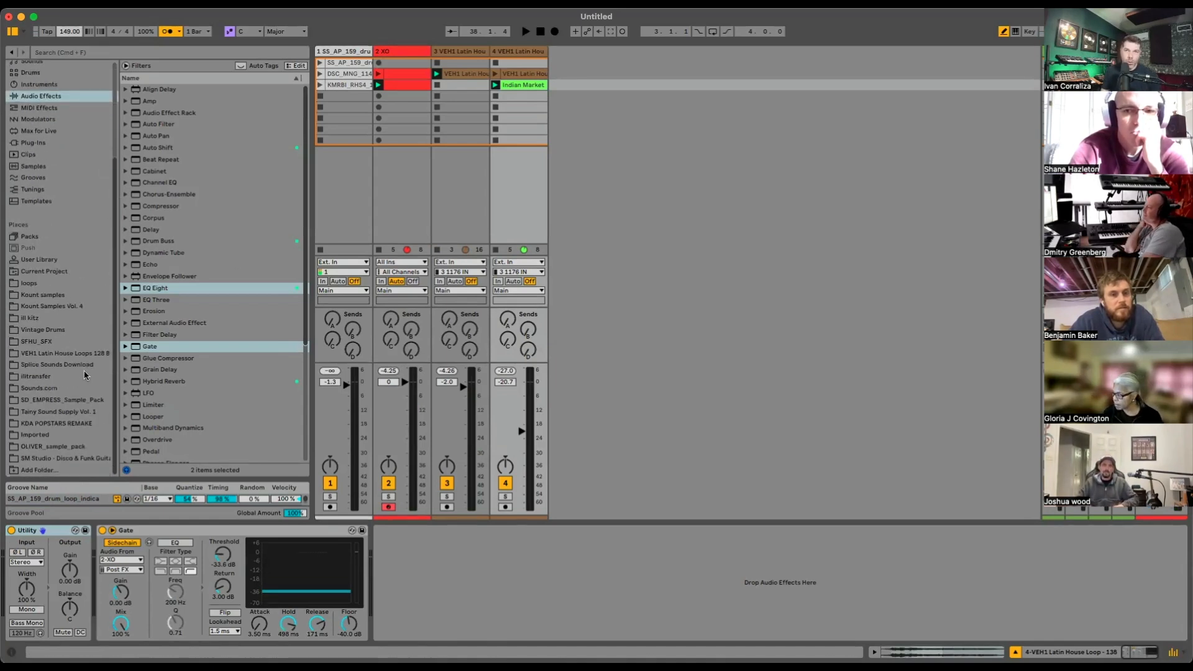
{"action": "left_click", "coordinate": [75, 399]}
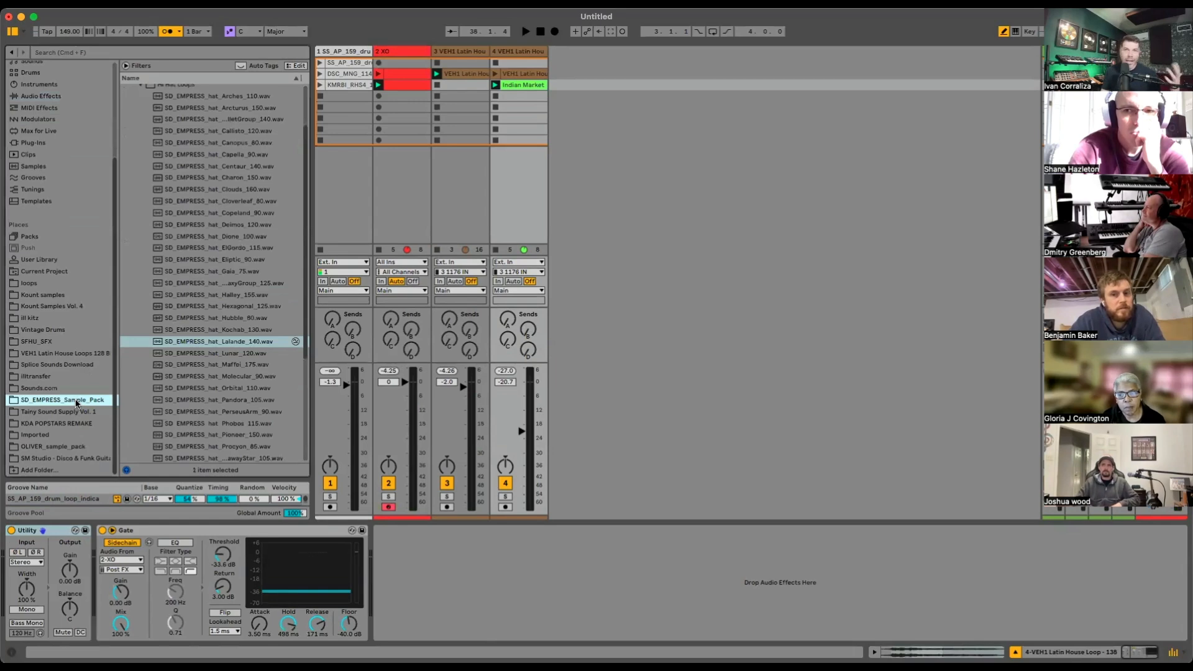
{"action": "left_click", "coordinate": [214, 341]}
{"action": "left_click", "coordinate": [210, 366]}
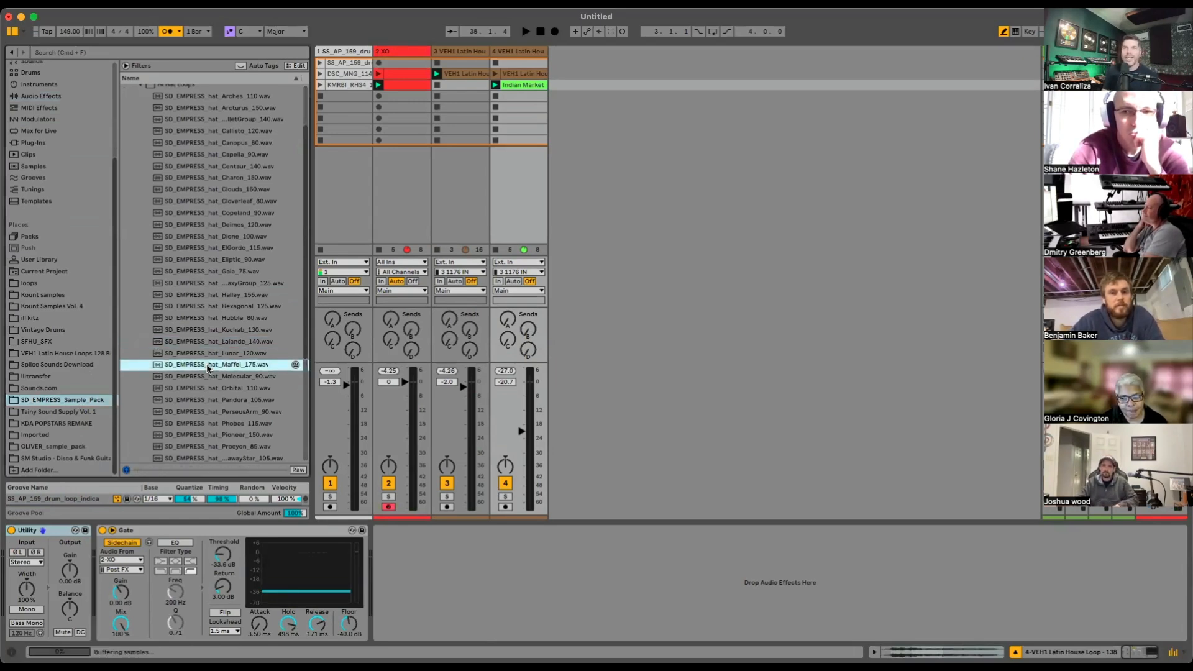
{"action": "left_click", "coordinate": [206, 352]}
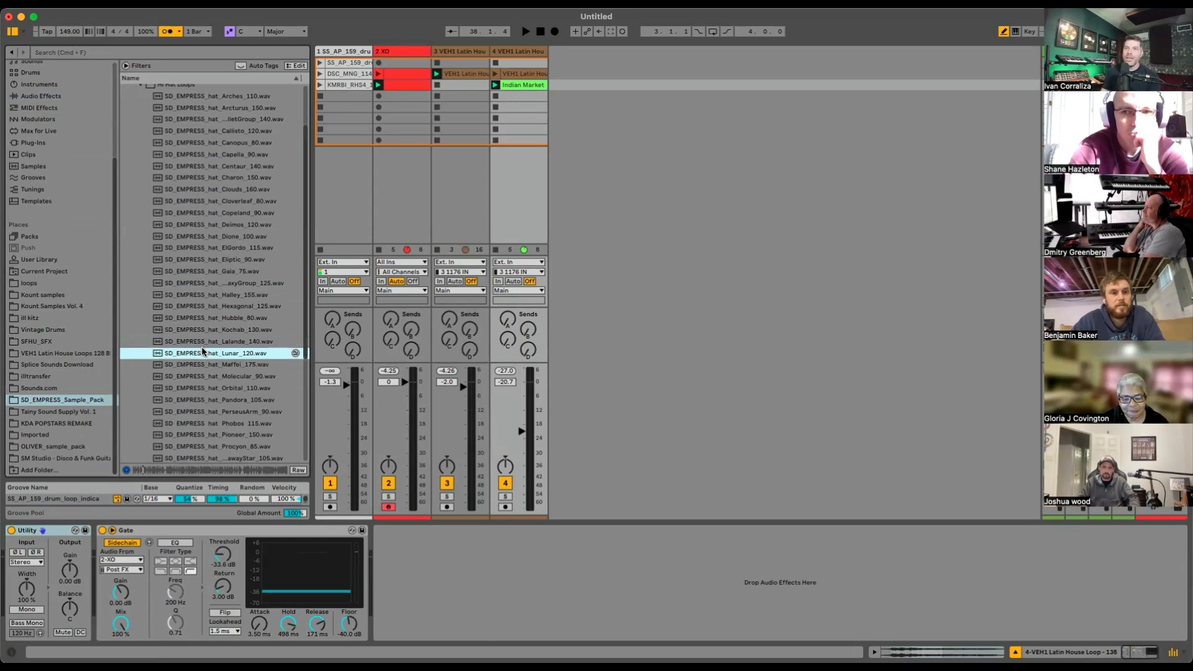
{"action": "left_click_drag", "start_coordinate": [202, 351], "coordinate": [334, 97]}
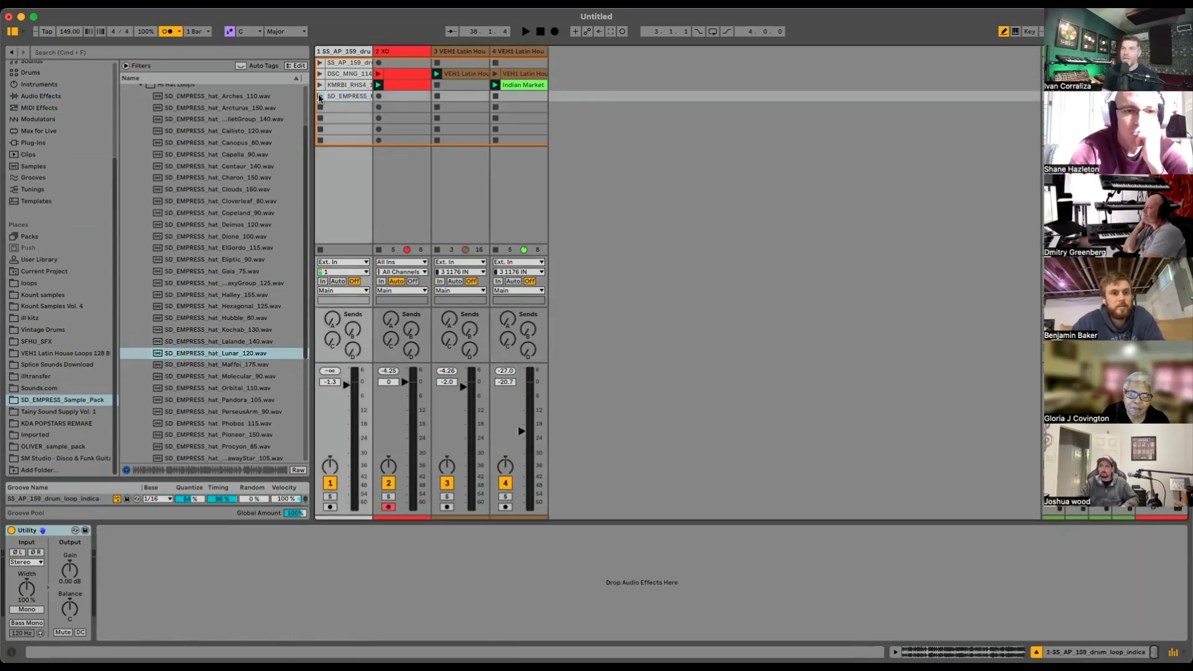
Step: Audition the Lunar hat loop with the other tracks at -19 dB and mute the first track
{"action": "left_click", "coordinate": [320, 97]}
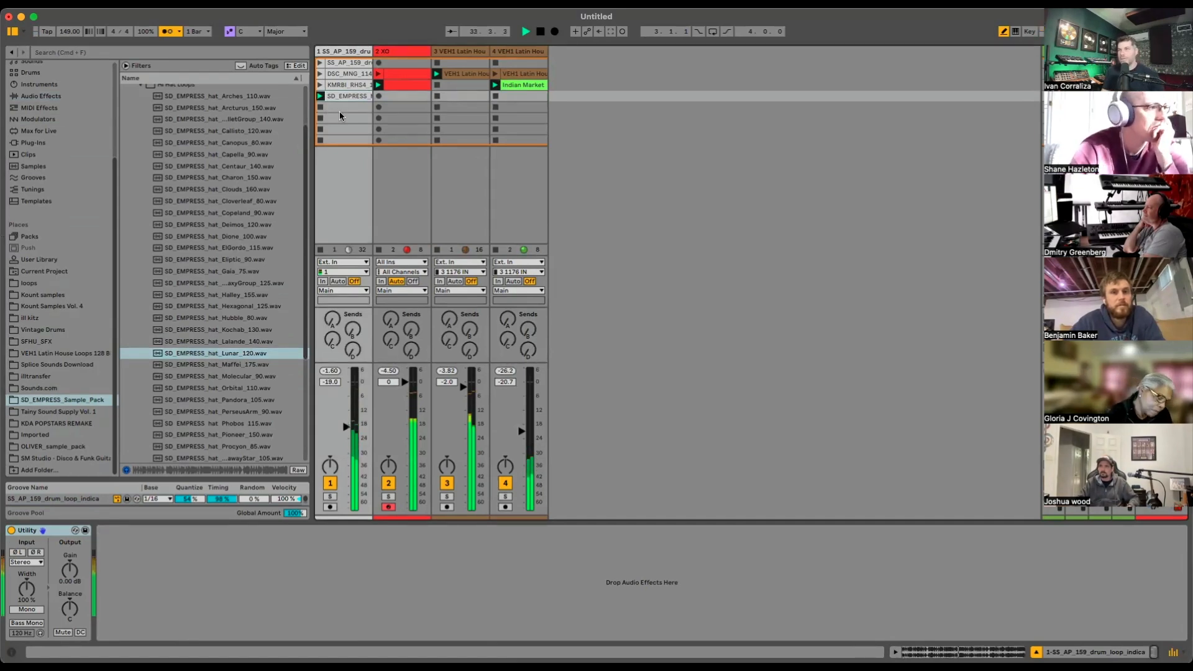
{"action": "key", "text": "F1"}
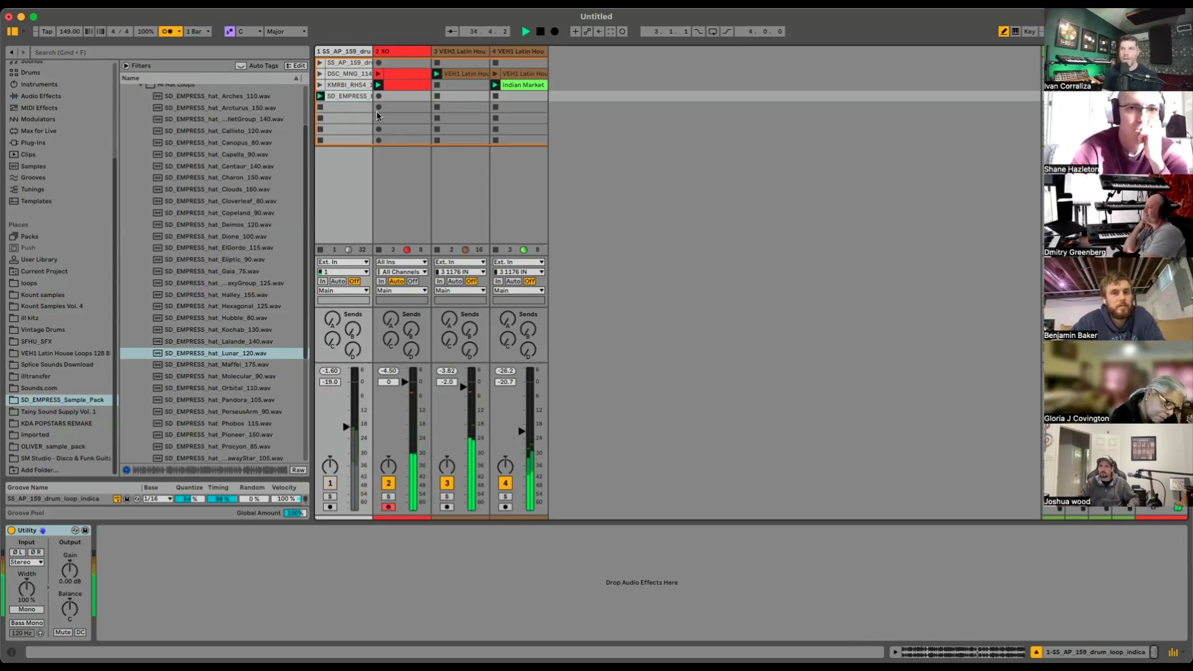
{"action": "key", "text": "space"}
{"action": "left_click", "coordinate": [166, 33]}
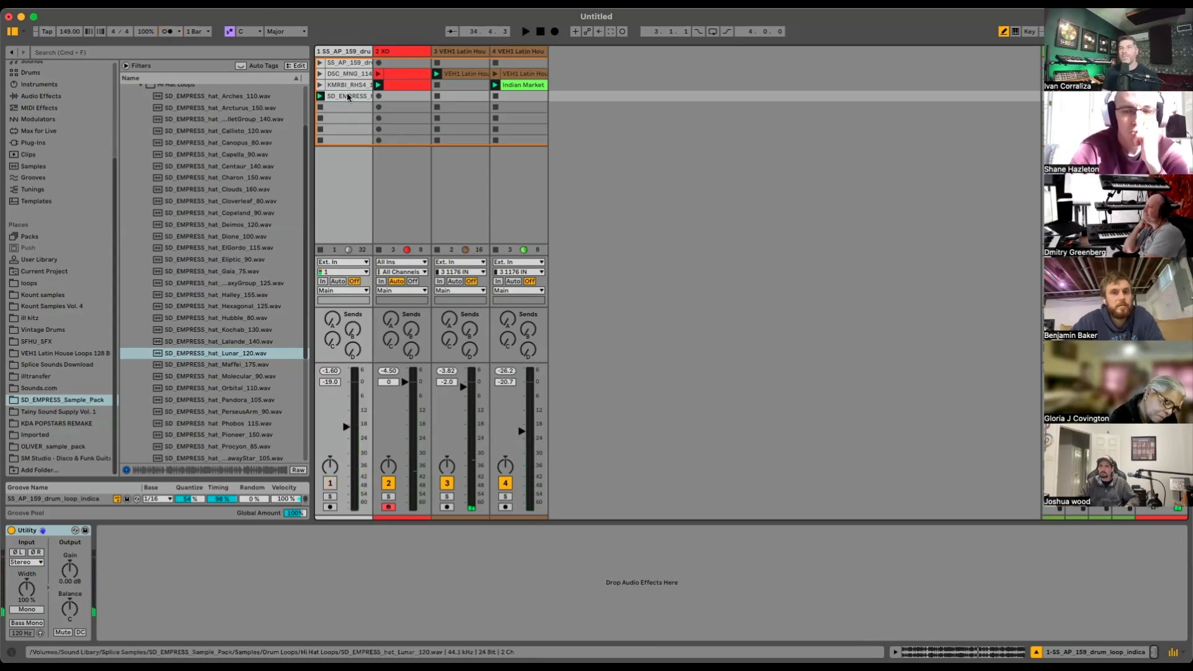
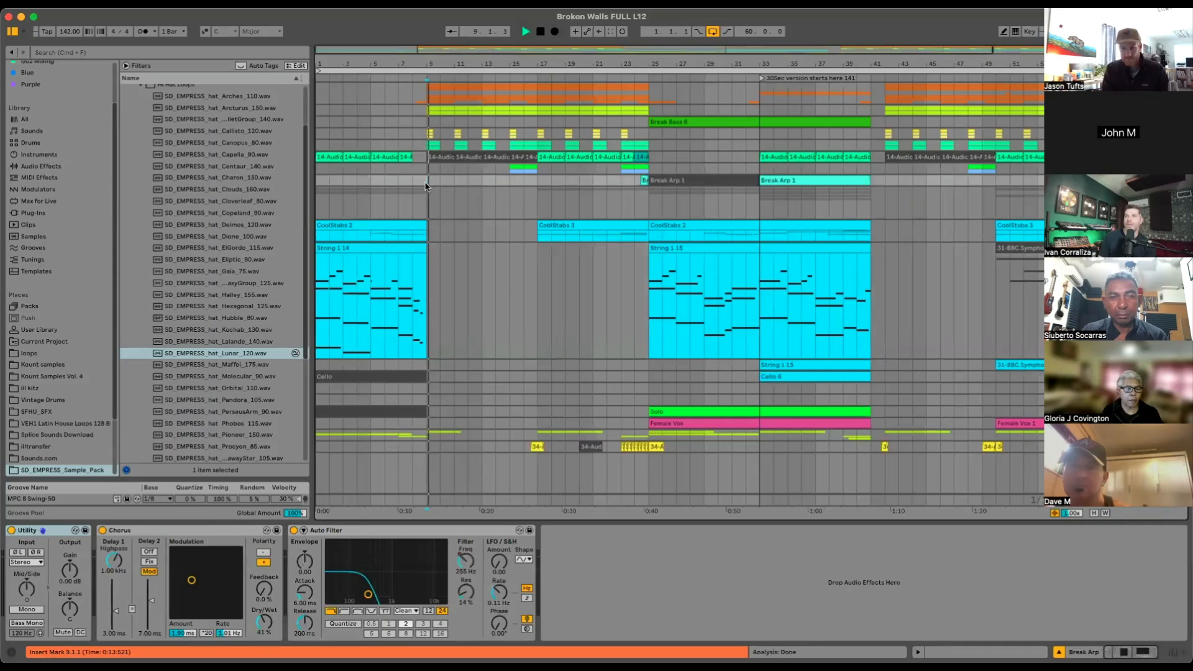
Step: Check the Main track's effect chain in the Broken Walls project and play the arrangement from bar 9
{"action": "key", "text": "Tab"}
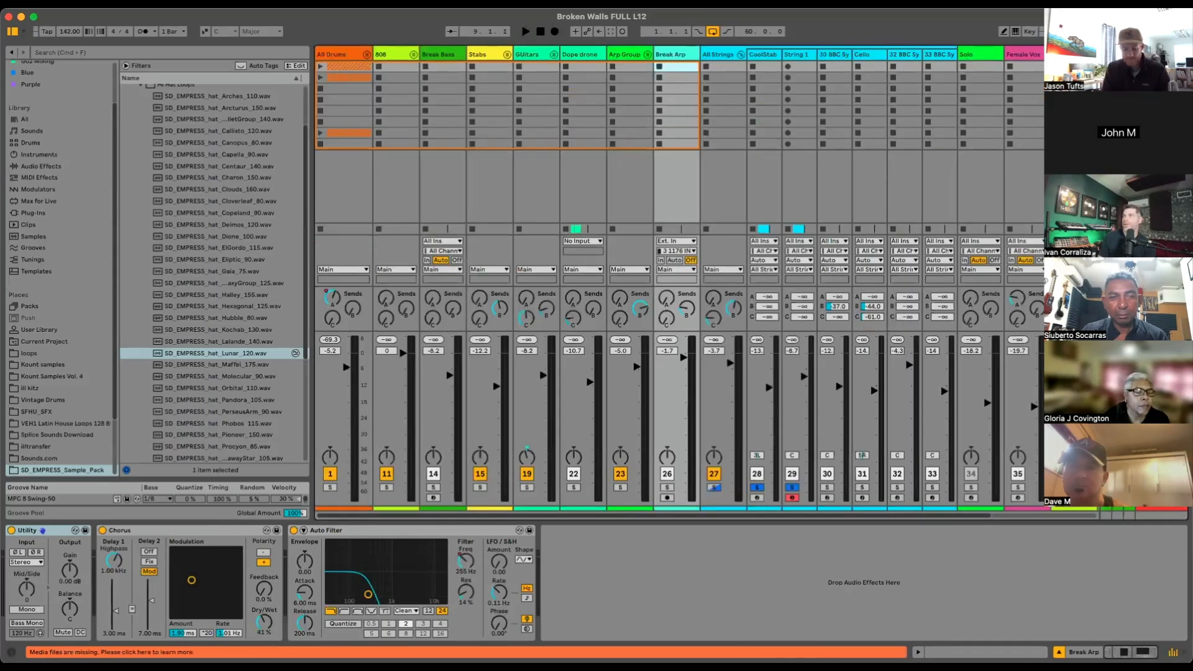
{"action": "left_click", "coordinate": [1160, 54]}
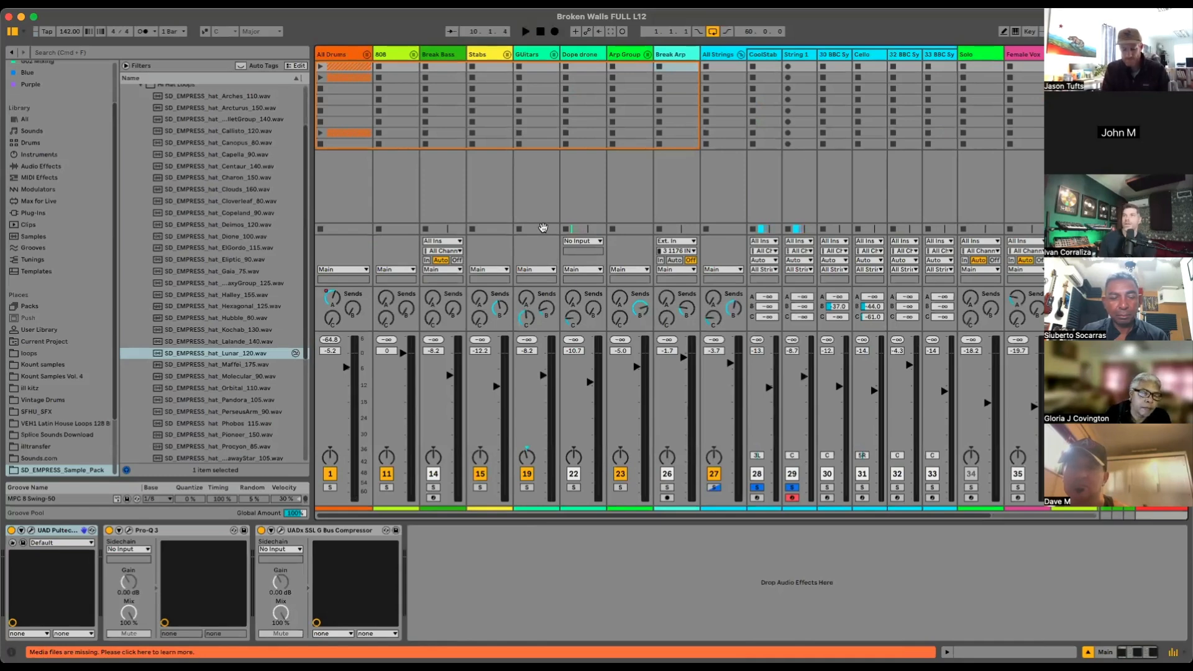
{"action": "key", "text": "Tab"}
{"action": "left_click", "coordinate": [418, 185]}
{"action": "key", "text": "space"}
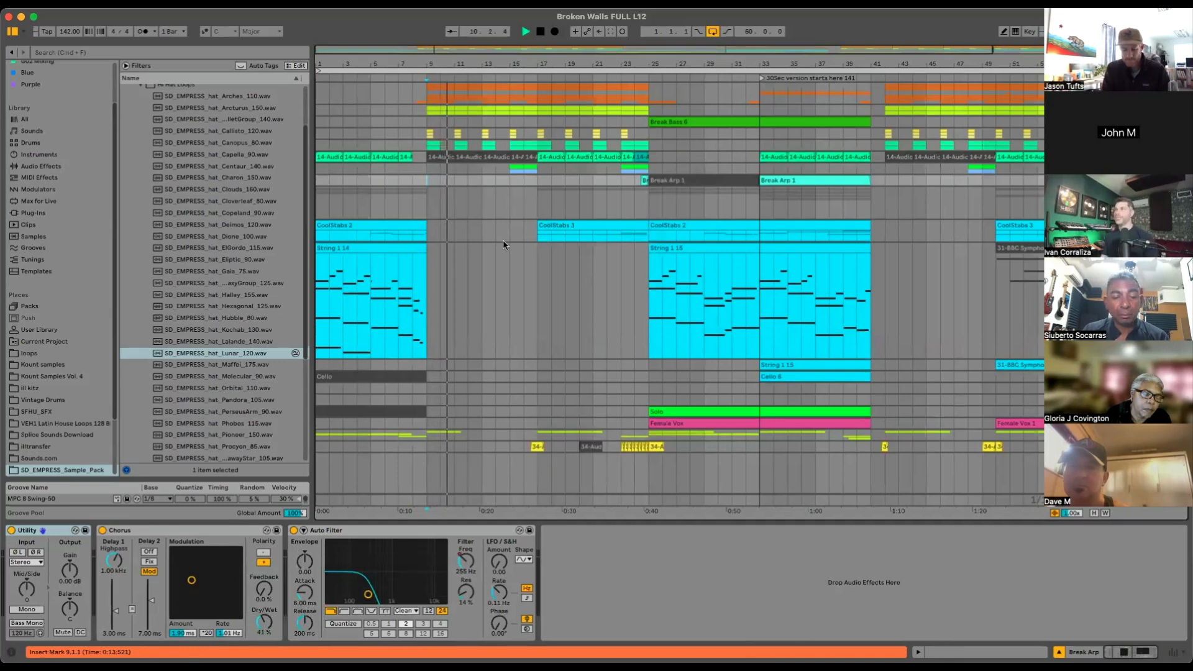
{"action": "key", "text": "space"}
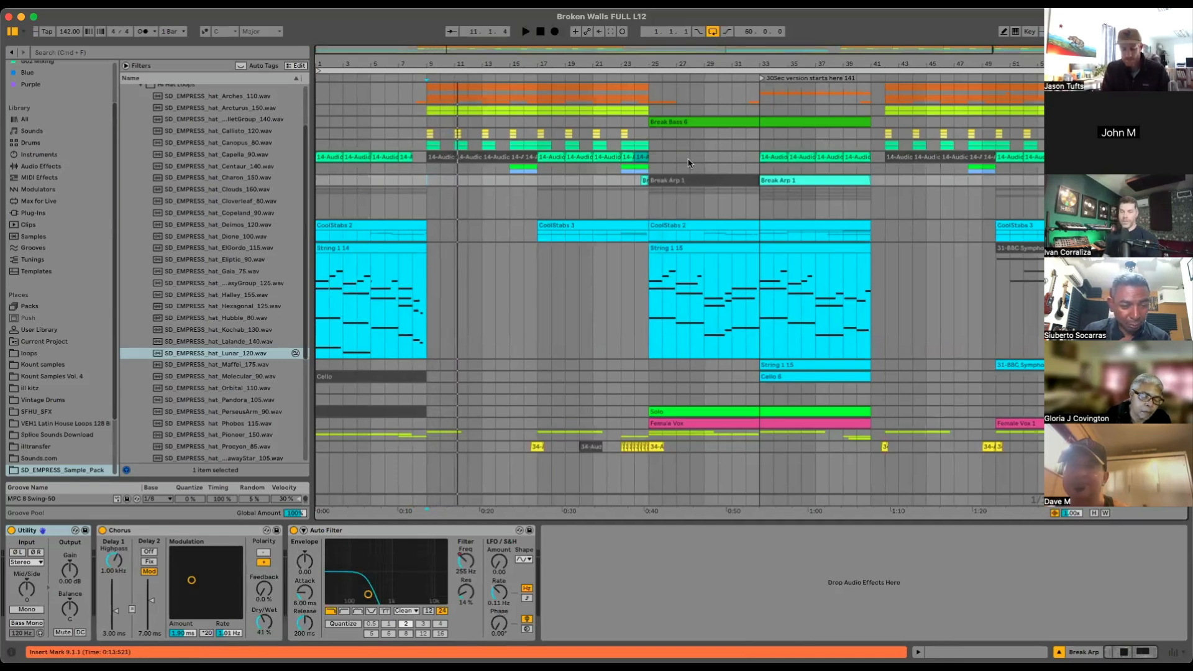
{"action": "key", "text": "space"}
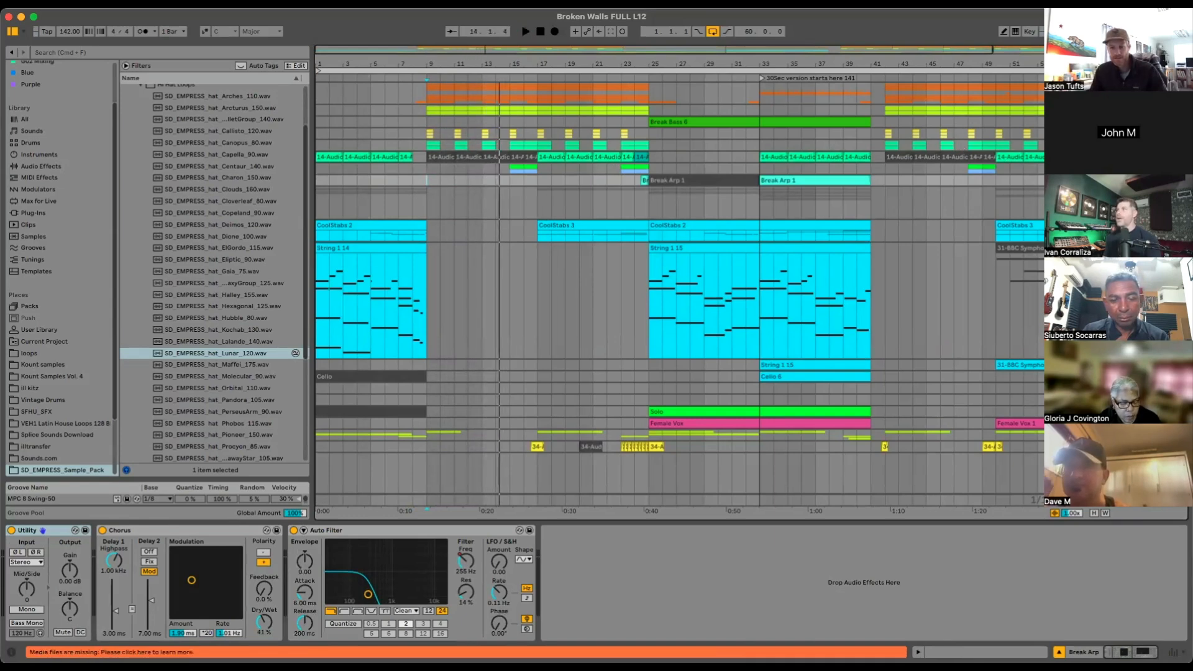
Step: Unfold the All Drums group and select its Live track to show the Addictive Drums device chain
{"action": "left_click", "coordinate": [1081, 93]}
{"action": "left_click", "coordinate": [1051, 88]}
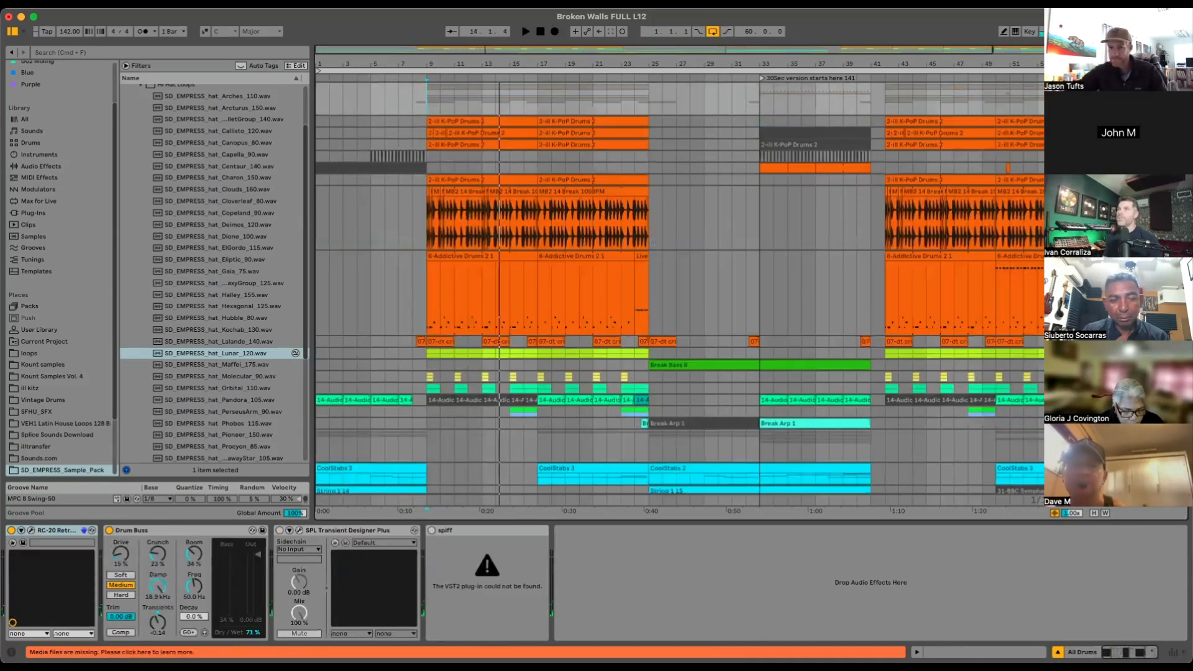
{"action": "mouse_move", "coordinate": [647, 242]}
{"action": "left_mouse_down"}
{"action": "mouse_move", "coordinate": [654, 106]}
{"action": "mouse_move", "coordinate": [657, 247]}
{"action": "left_mouse_up"}
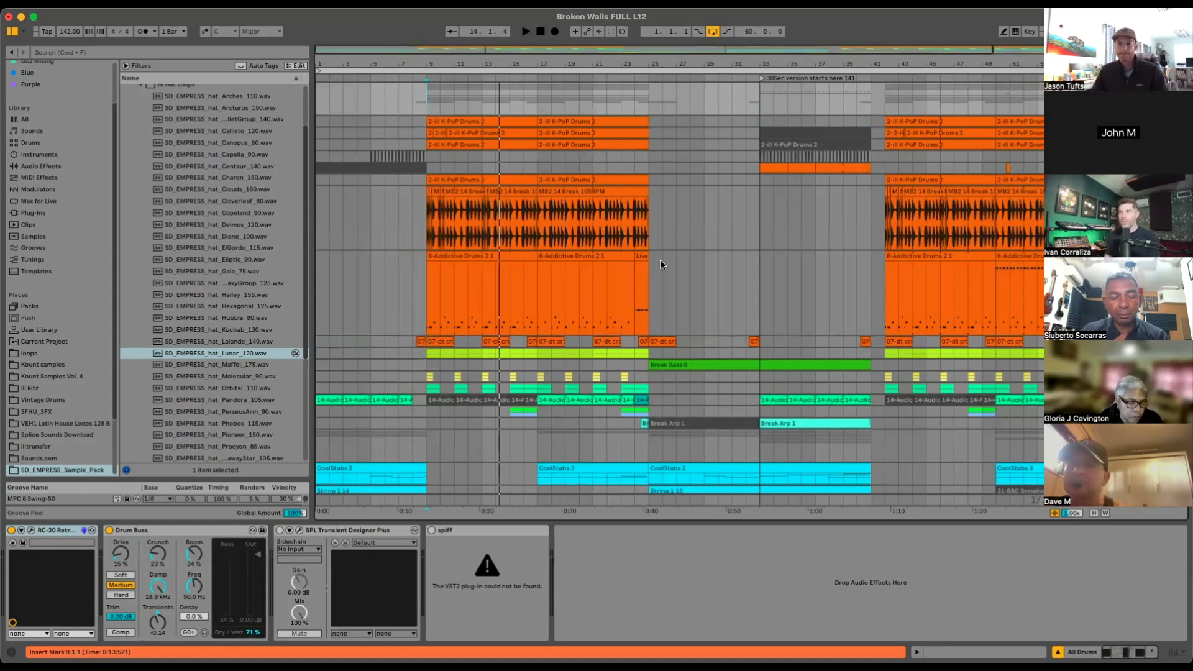
{"action": "left_click", "coordinate": [1074, 257]}
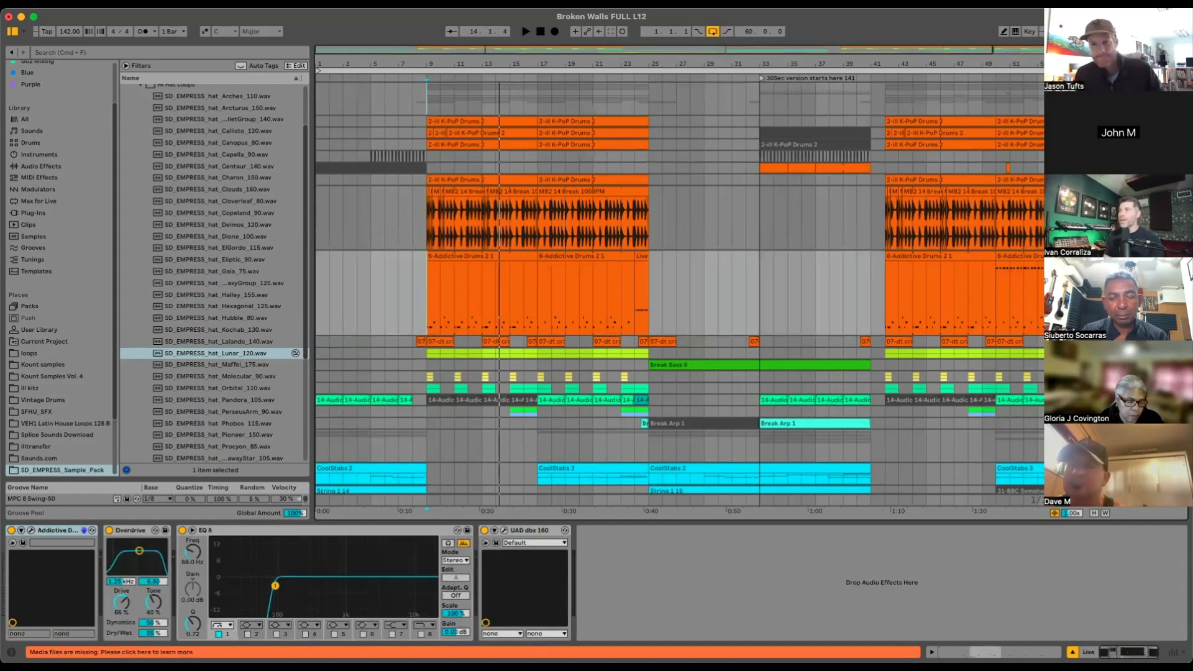
{"action": "left_click", "coordinate": [1075, 88]}
{"action": "left_click", "coordinate": [1074, 257]}
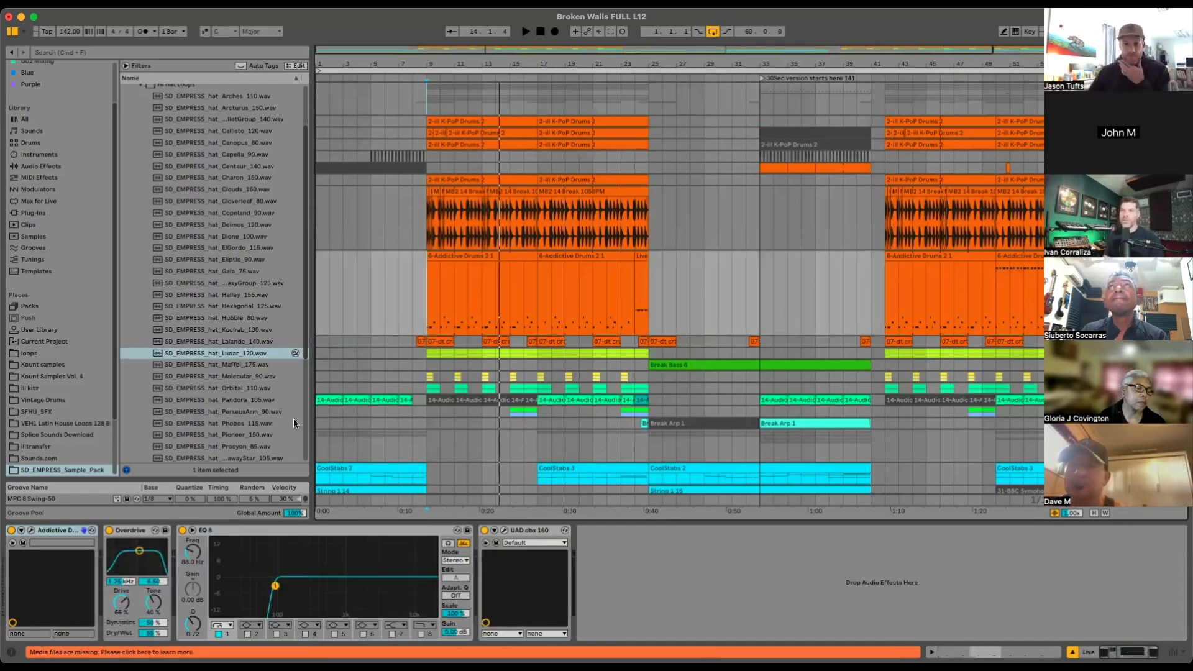
Step: Audition the Live drum track and deactivate its Overdrive, EQ 8 and UAD dbx 160 effects
{"action": "key", "text": "space"}
{"action": "key", "text": "space"}
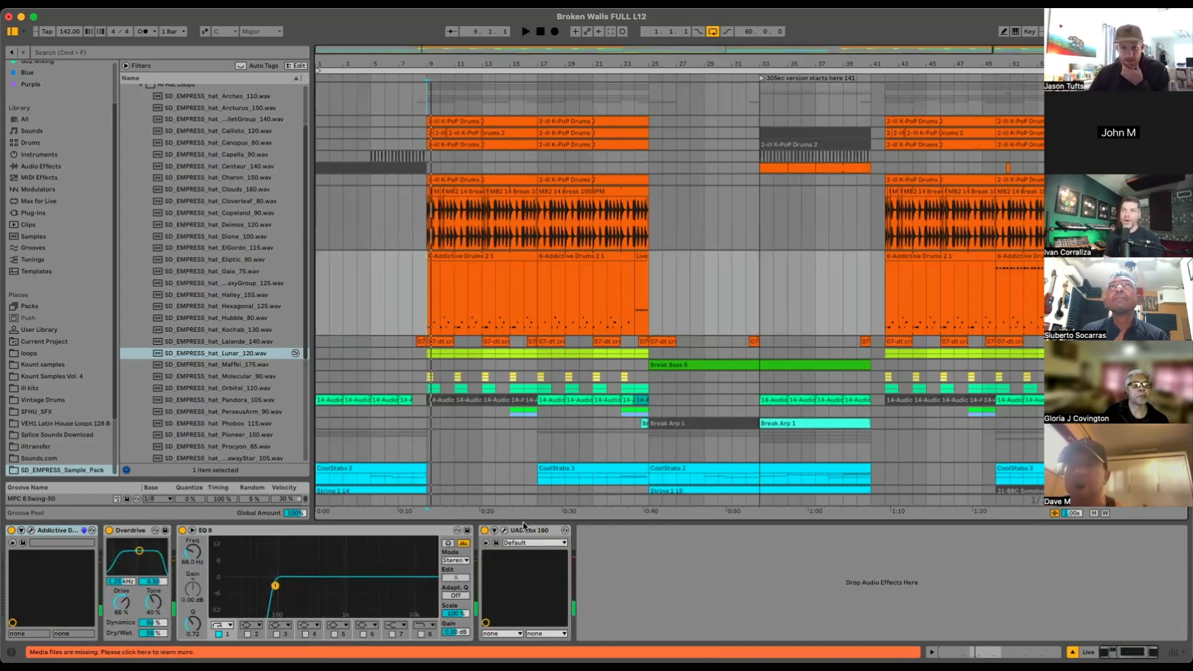
{"action": "left_click", "coordinate": [131, 531], "text": "shift"}
{"action": "key", "text": "0"}
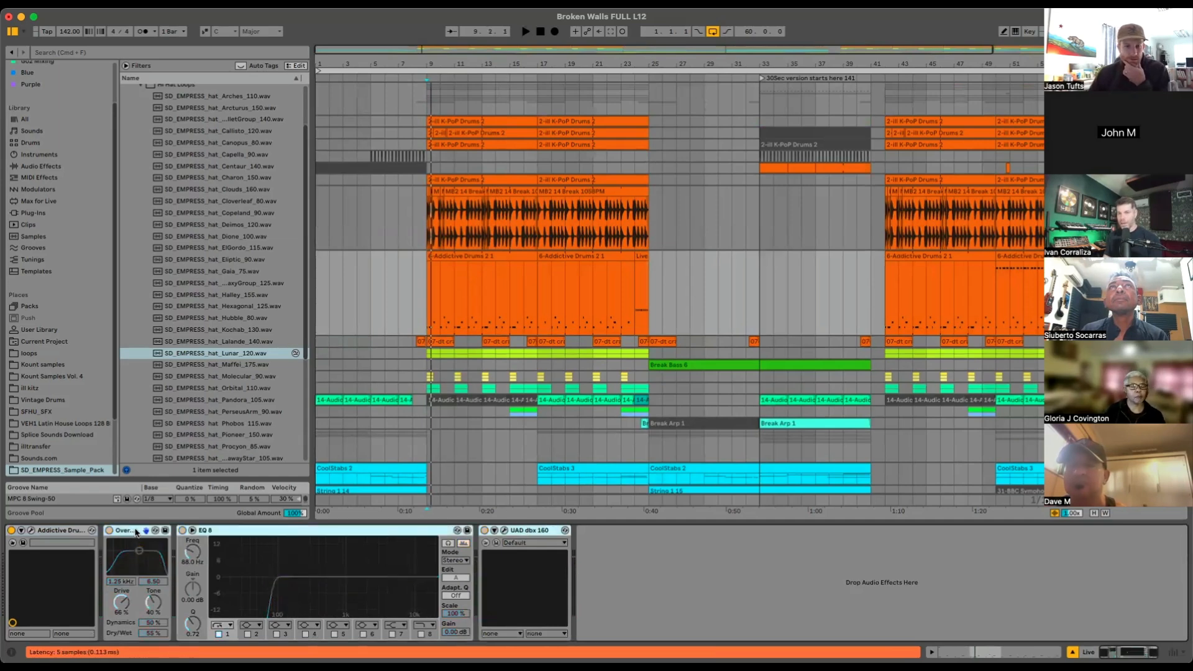
Step: Examine the Live track's Addictive Drums 2 kit settings while its drums play from bar 9, and close the plug-in
{"action": "left_click", "coordinate": [31, 531]}
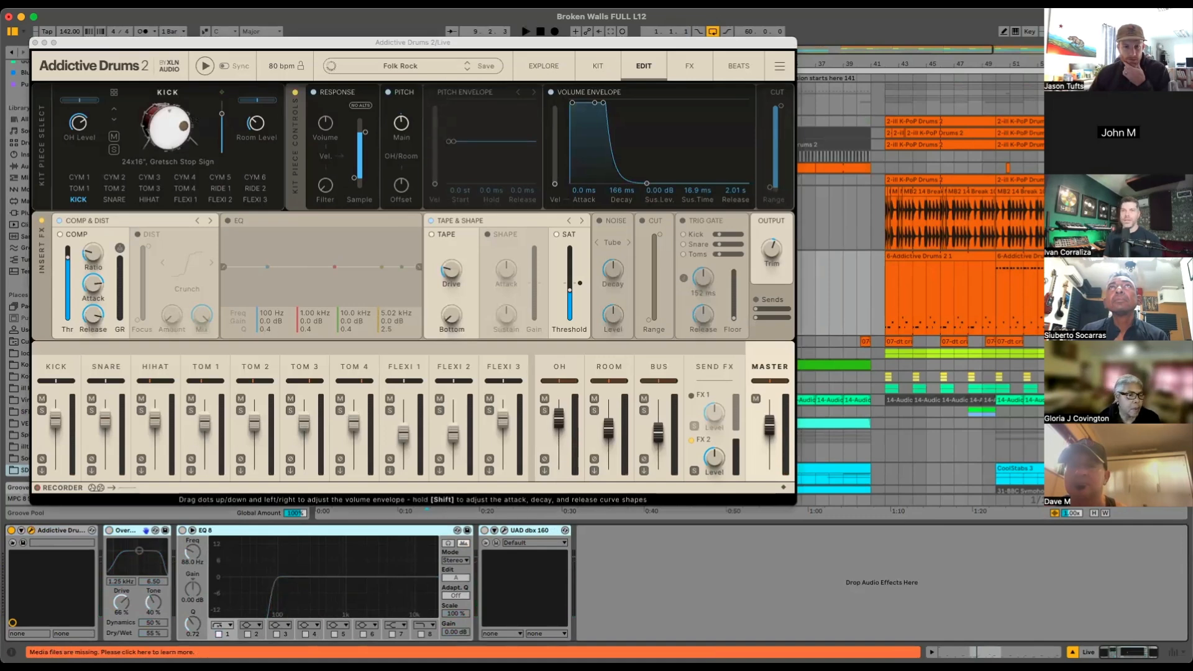
{"action": "left_click", "coordinate": [1075, 96]}
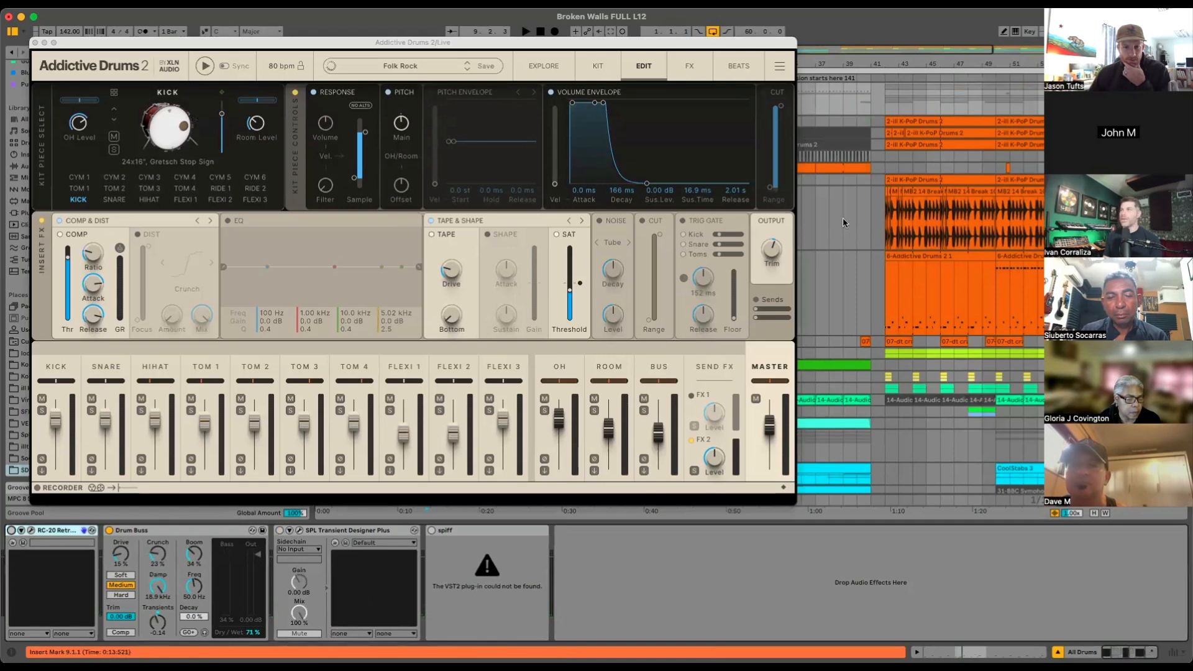
{"action": "left_click", "coordinate": [1074, 260]}
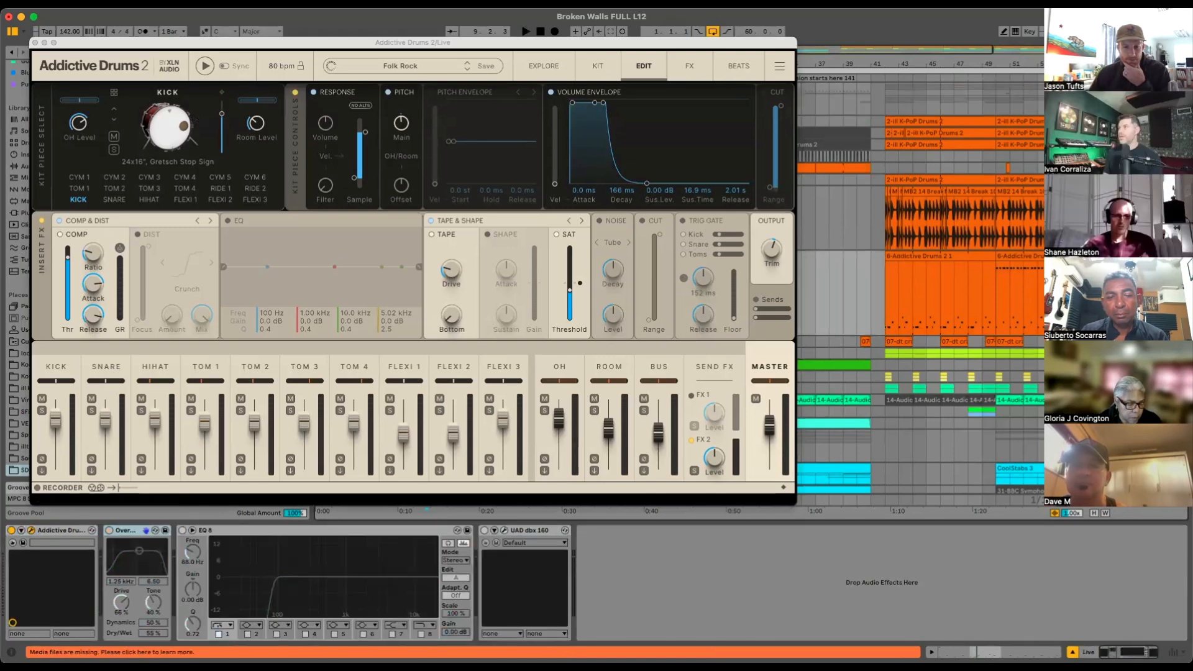
{"action": "left_click", "coordinate": [1074, 96]}
{"action": "key", "text": "space"}
{"action": "left_click", "coordinate": [1074, 261]}
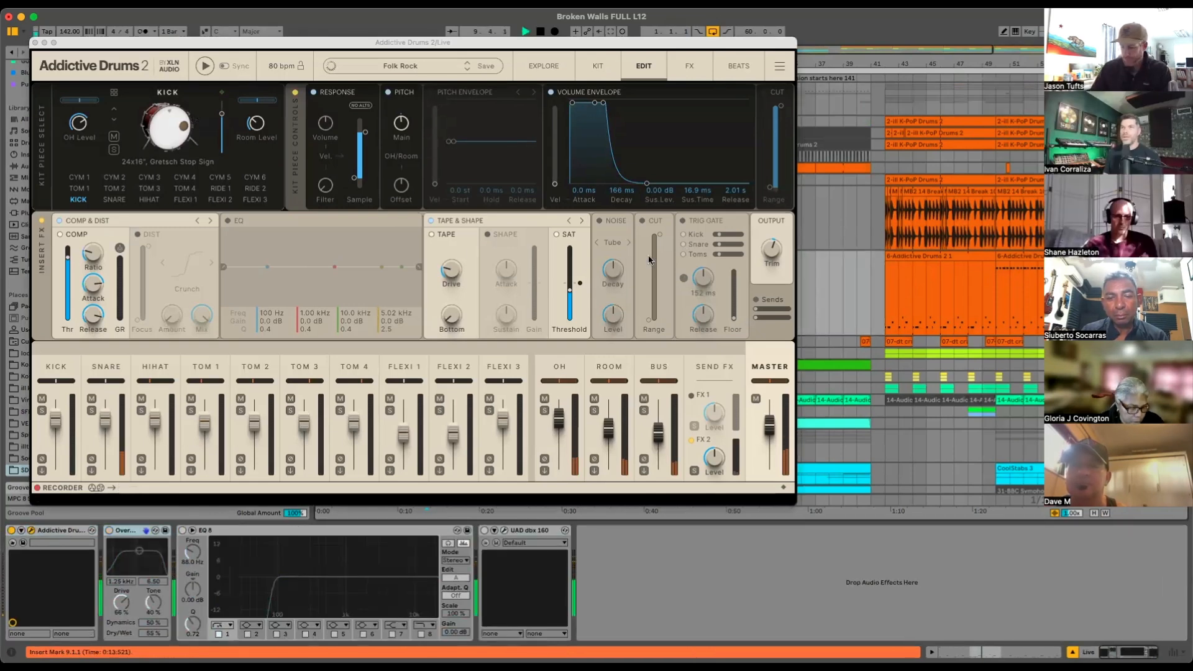
{"action": "left_click", "coordinate": [36, 42]}
Step: Remove the solo from the Live track and the All Drums group in the mixer
{"action": "key", "text": "Tab"}
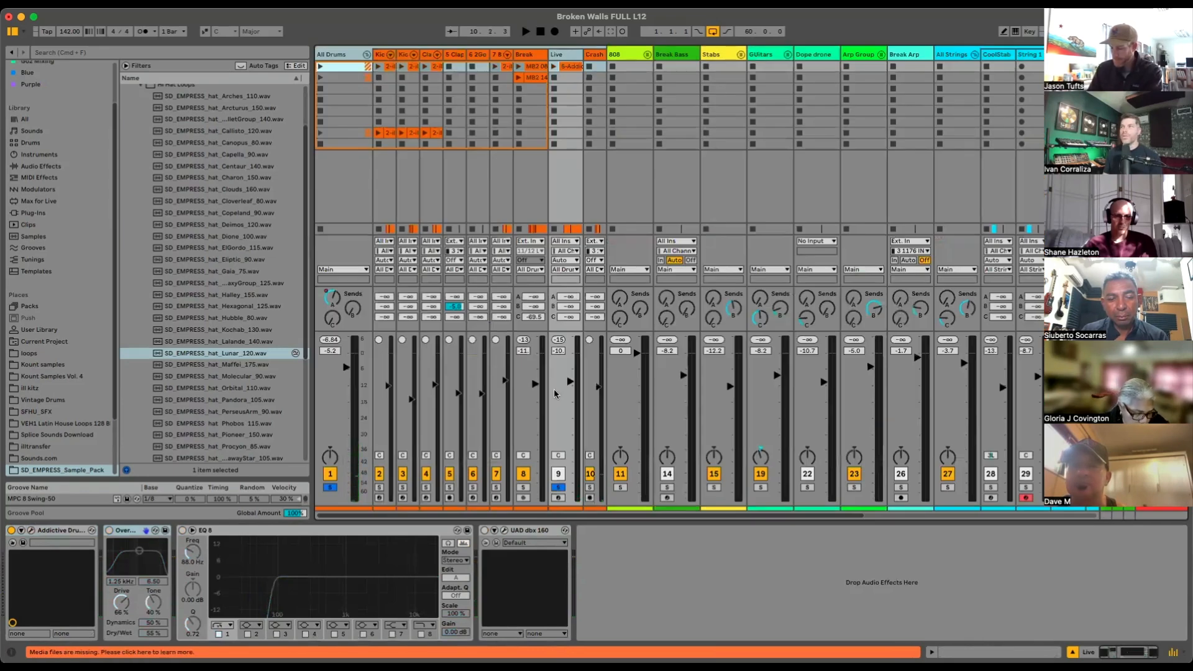
{"action": "left_click", "coordinate": [558, 488]}
{"action": "key", "text": "super+z"}
{"action": "key", "text": "space"}
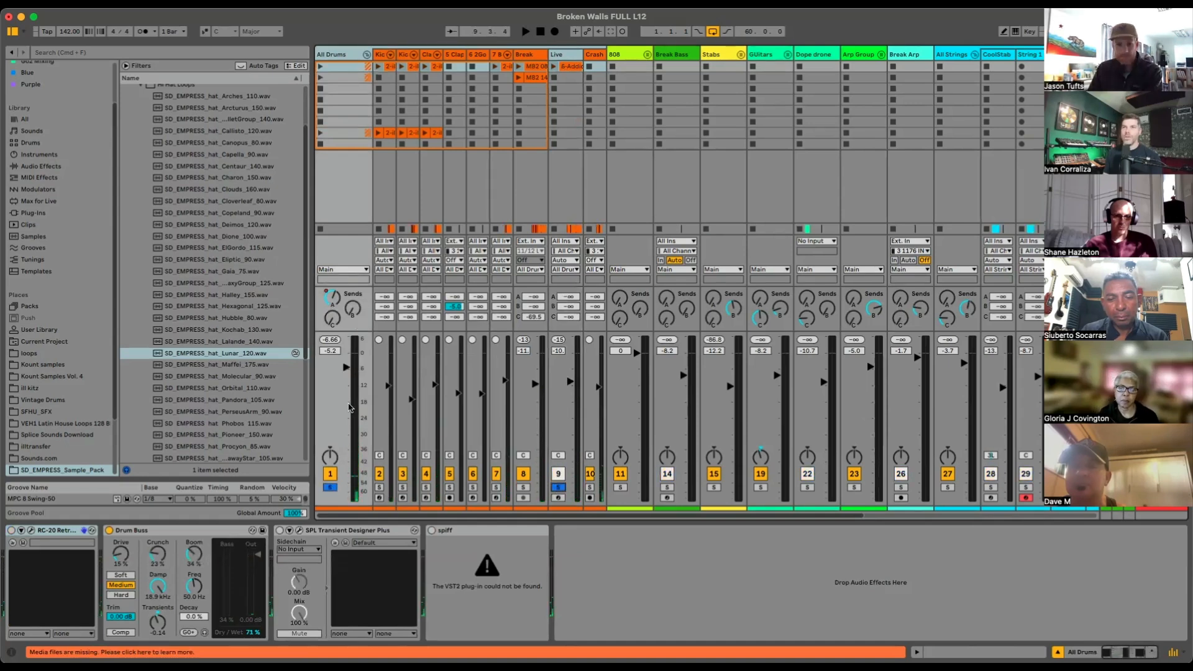
{"action": "left_click", "coordinate": [330, 488]}
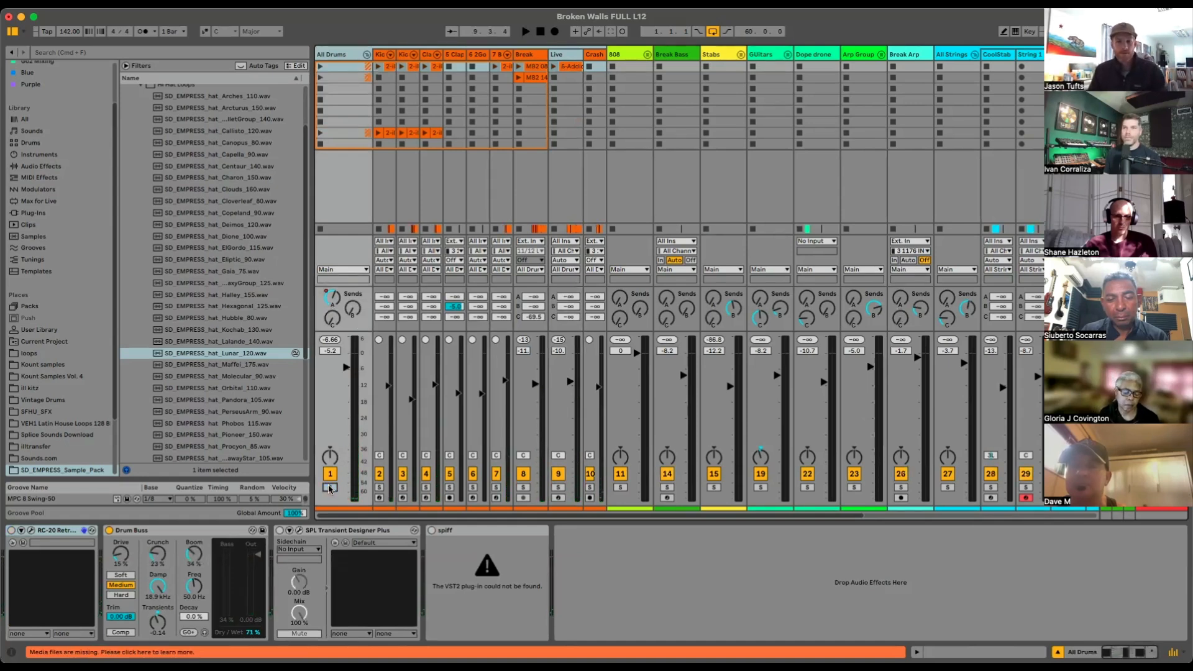
Step: Play the full mix from bar 9 with all tracks unsoloed
{"action": "scroll", "coordinate": [531, 455], "scroll_direction": "right", "scroll_amount": 5}
{"action": "scroll", "coordinate": [531, 455], "scroll_direction": "left", "scroll_amount": 5}
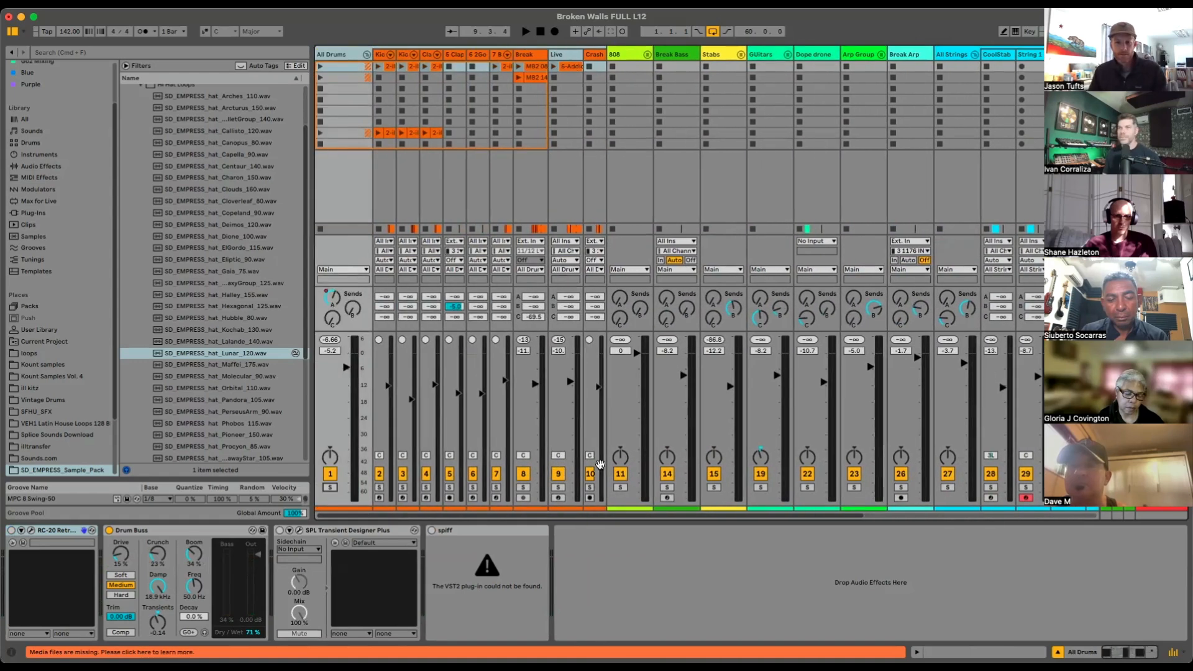
{"action": "key", "text": "space"}
{"action": "key", "text": "space"}
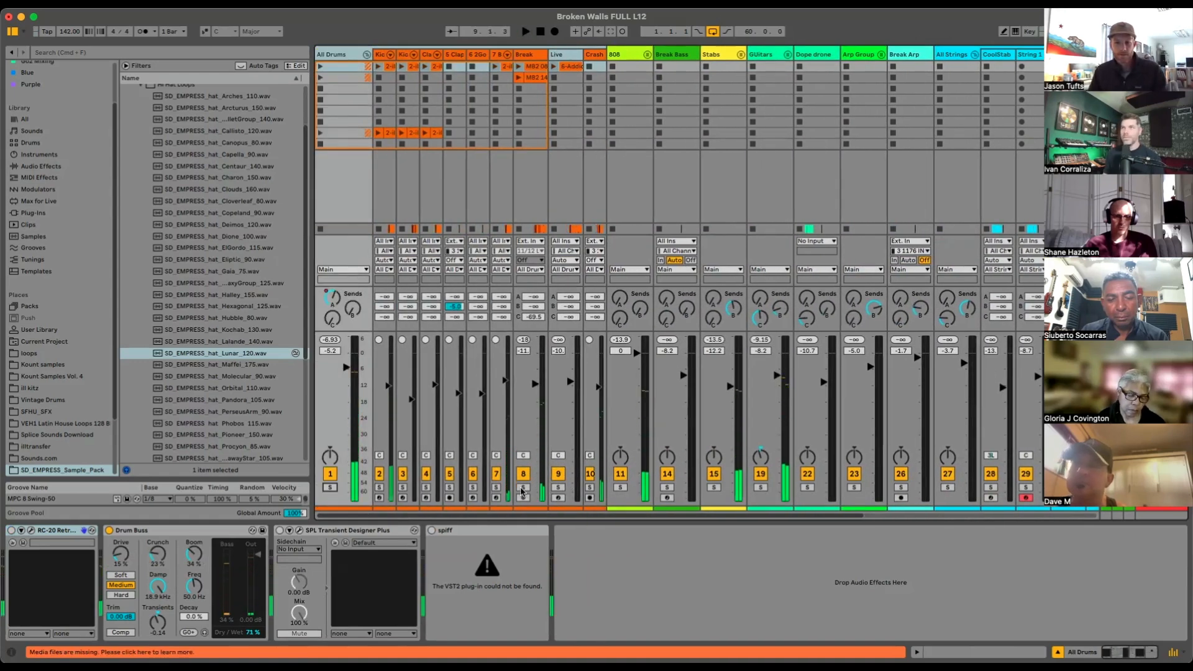
Step: Solo the Live drum track in the mixer and play it from bar 9
{"action": "left_click", "coordinate": [522, 491]}
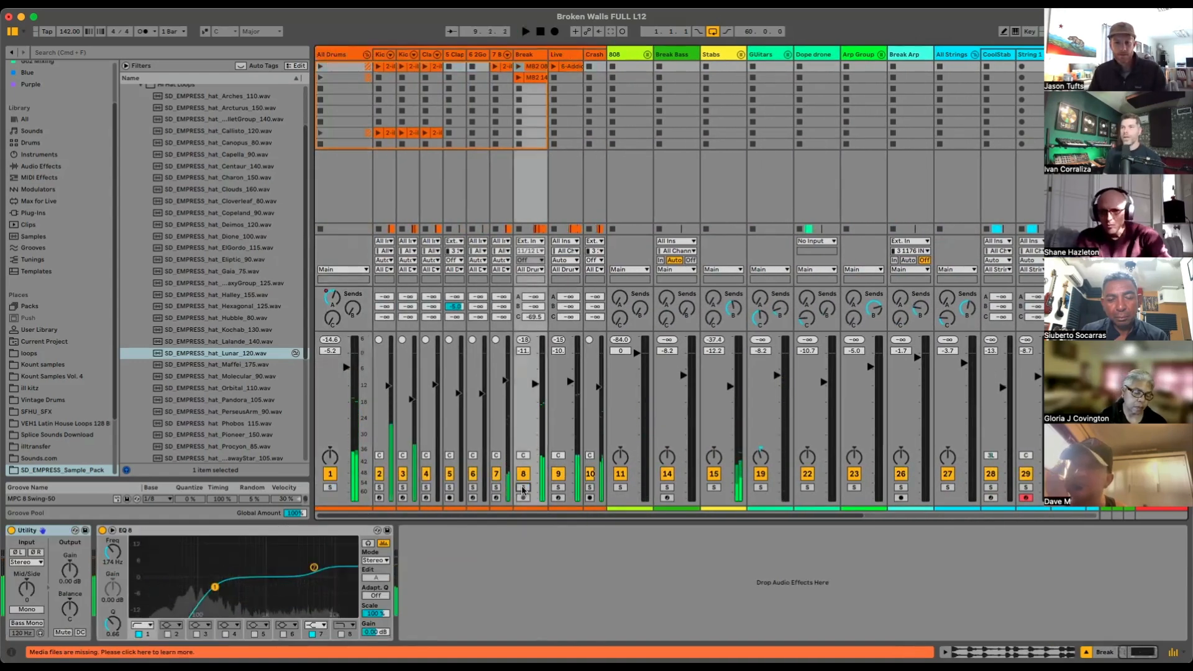
{"action": "left_click", "coordinate": [557, 487]}
{"action": "key", "text": "space"}
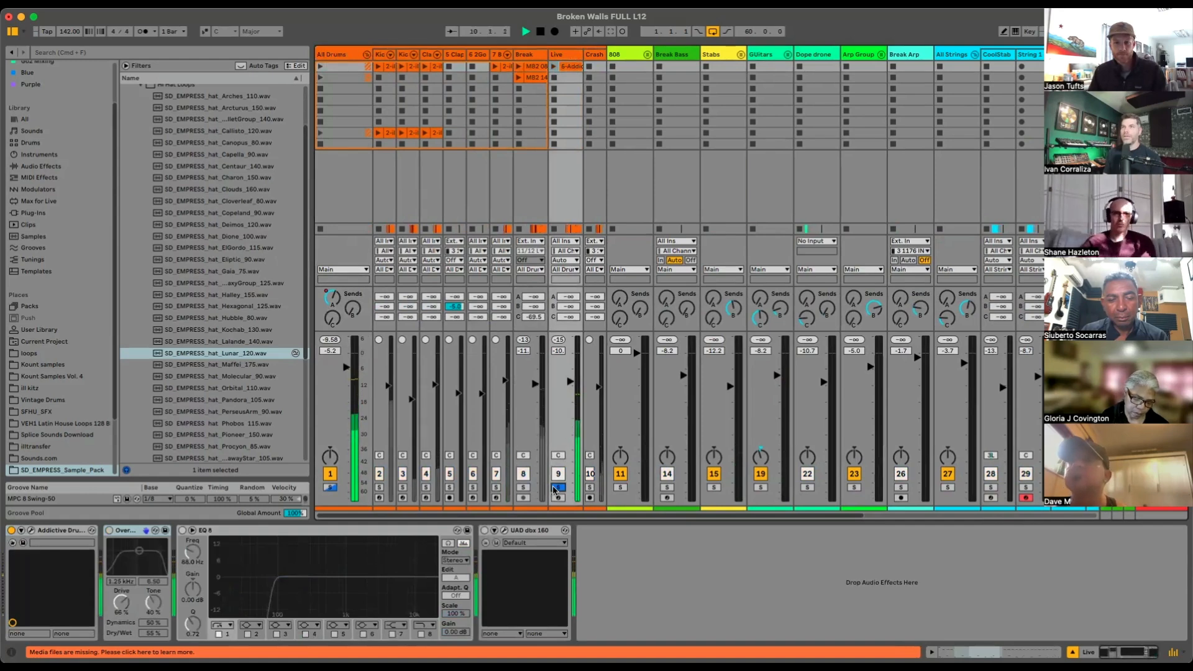
Step: Open the notes of the Live track's Addictive Drums clip at bar 9 in the arrangement, select its first C1 note, and play the clip
{"action": "key", "text": "Tab"}
{"action": "left_click", "coordinate": [474, 256]}
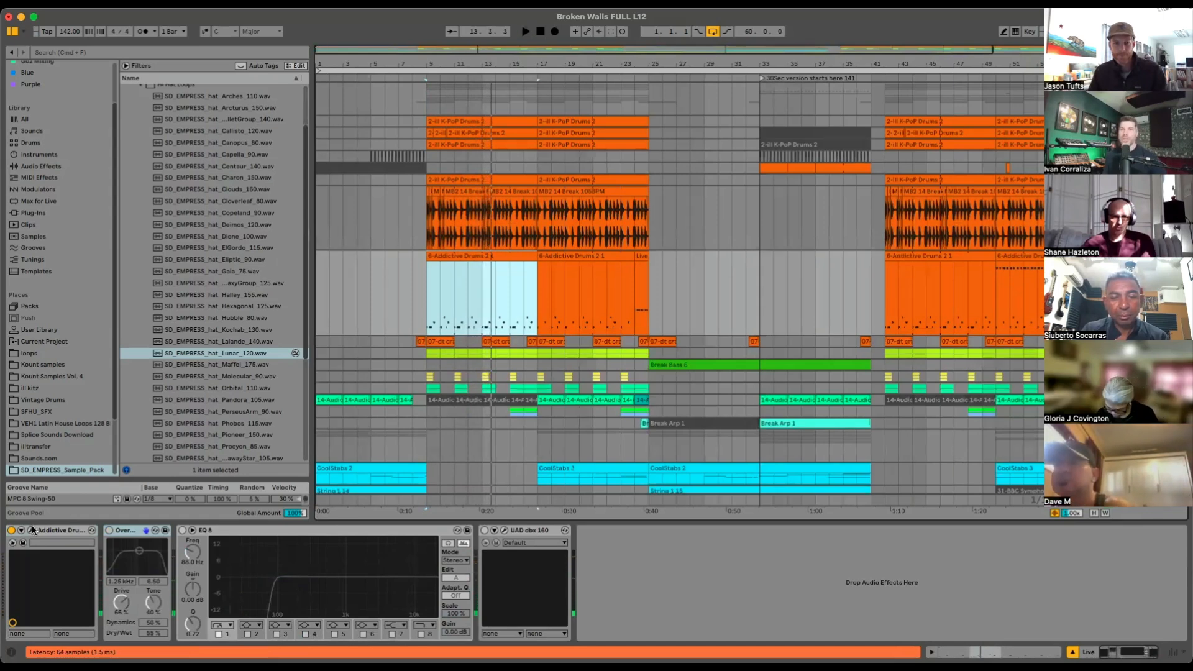
{"action": "double_click", "coordinate": [503, 257]}
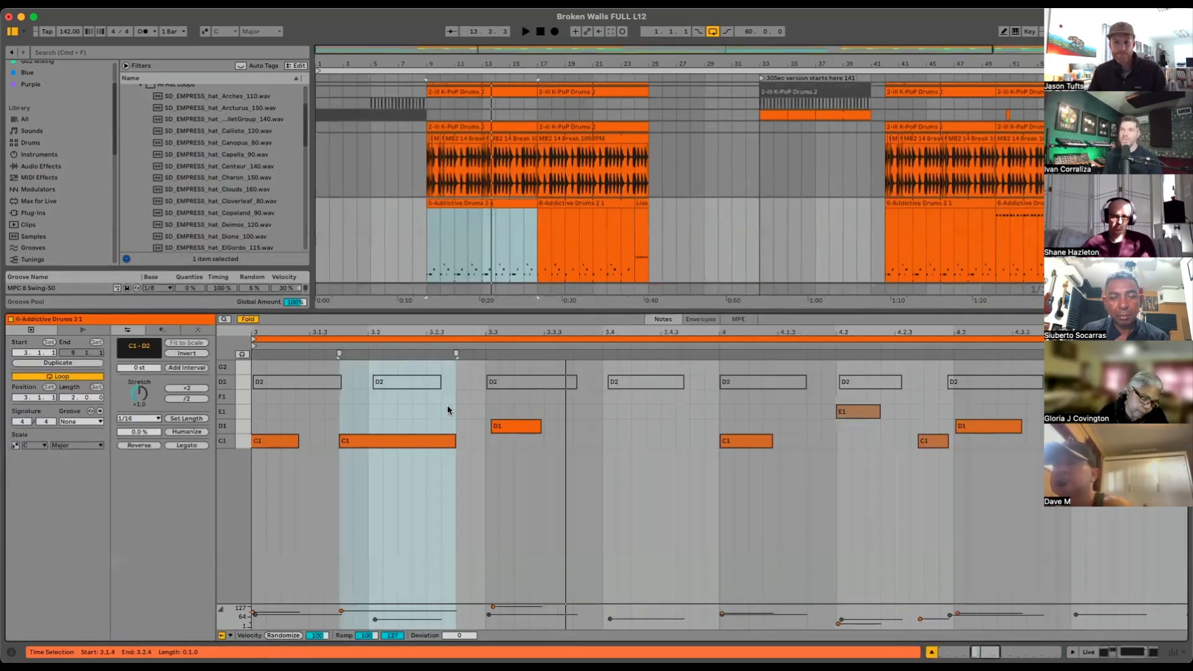
{"action": "left_click_drag", "start_coordinate": [486, 449], "coordinate": [632, 442]}
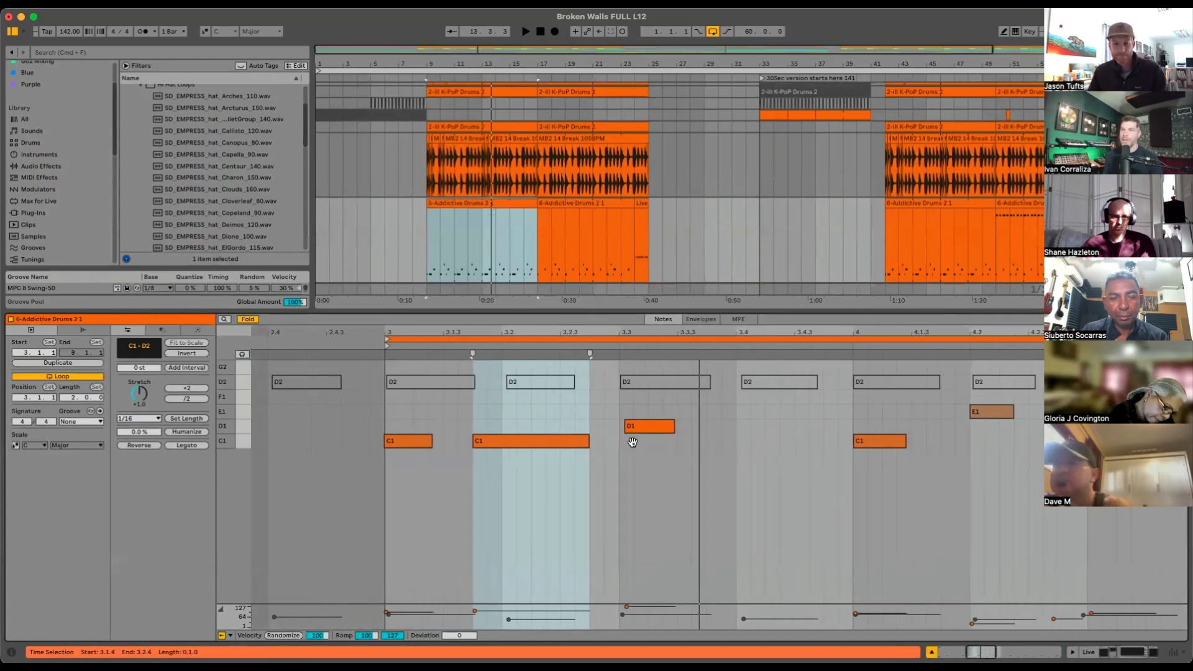
{"action": "left_click", "coordinate": [404, 439]}
{"action": "left_click_drag", "start_coordinate": [403, 442], "coordinate": [405, 443]}
{"action": "key", "text": "space"}
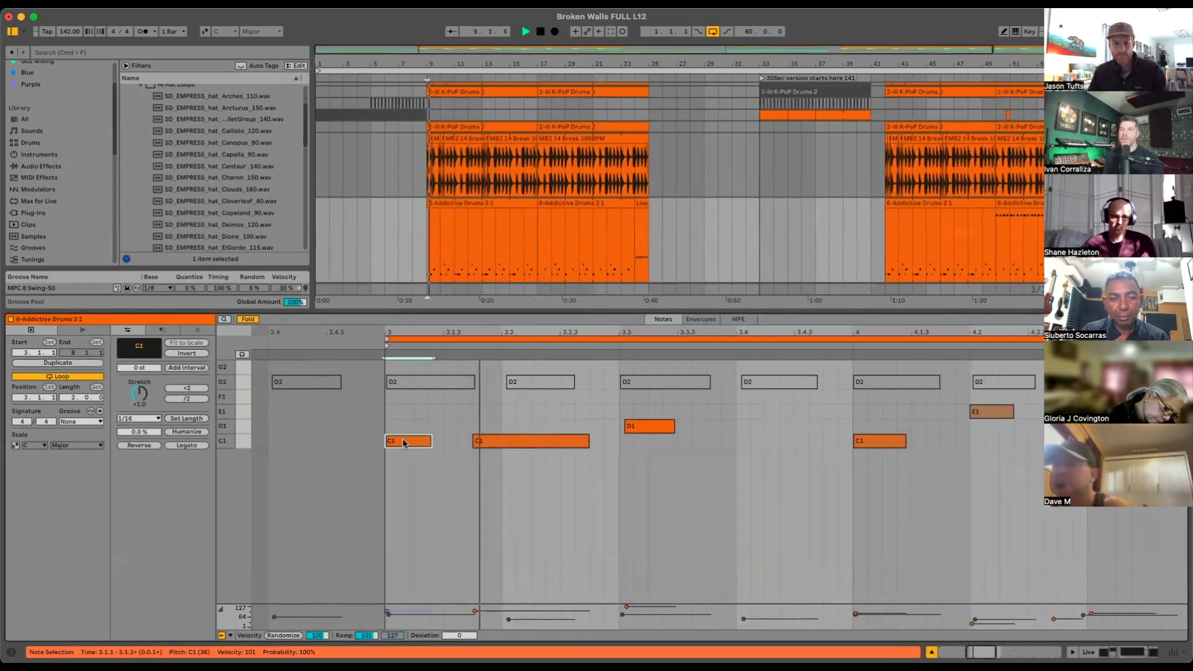
{"action": "key", "text": "shift+Tab"}
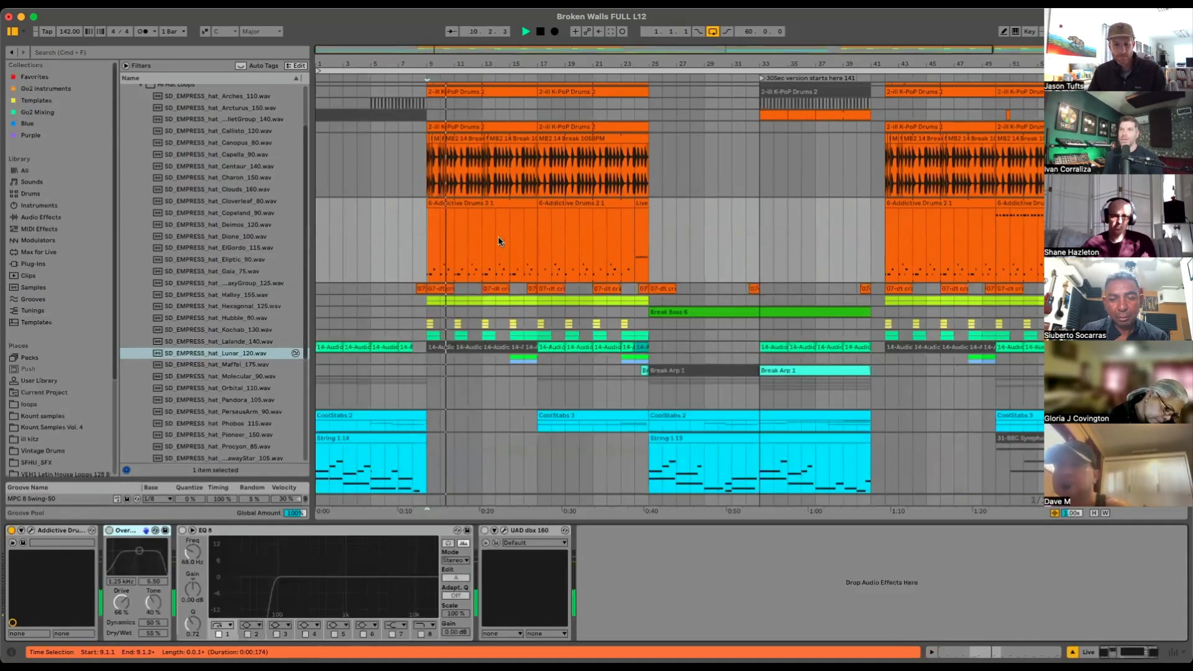
Step: Reactivate the Overdrive on the Live track and audition the clip at bar 9
{"action": "key", "text": "space"}
{"action": "left_click", "coordinate": [484, 202]}
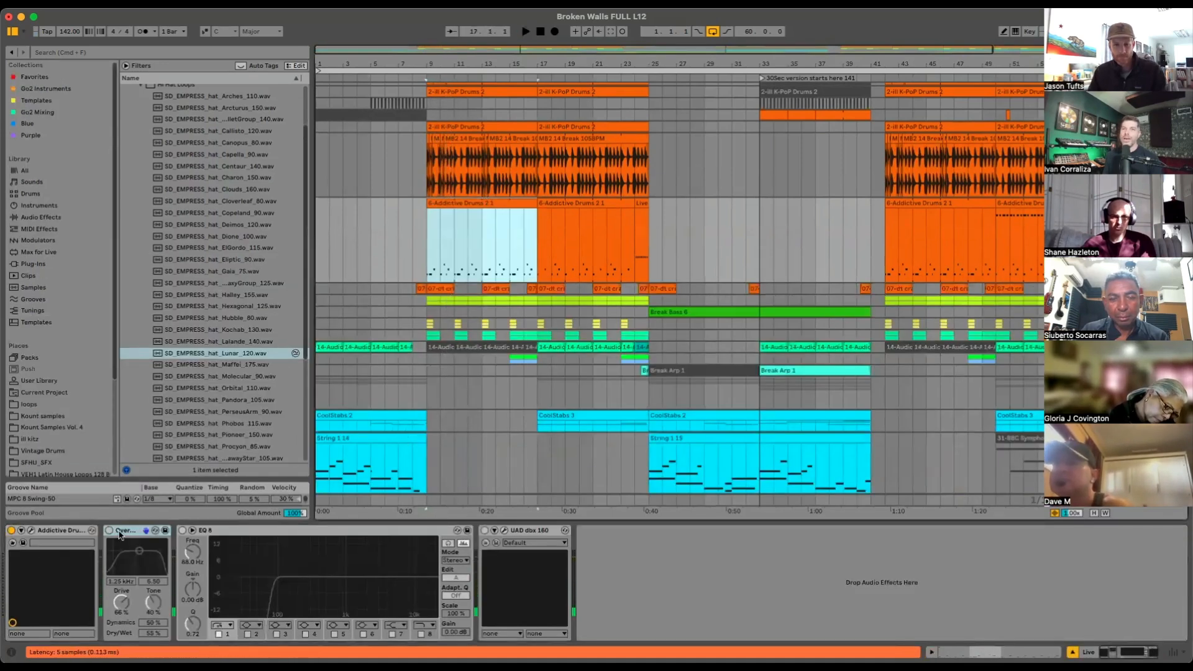
{"action": "left_click", "coordinate": [108, 529]}
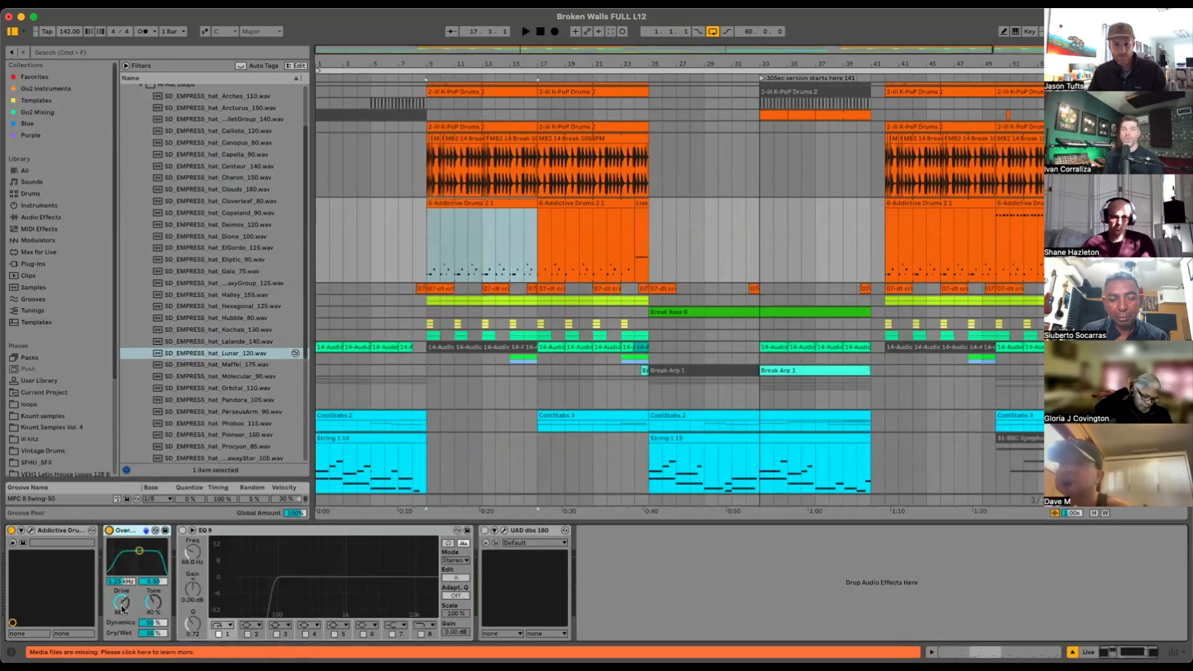
{"action": "key", "text": "space"}
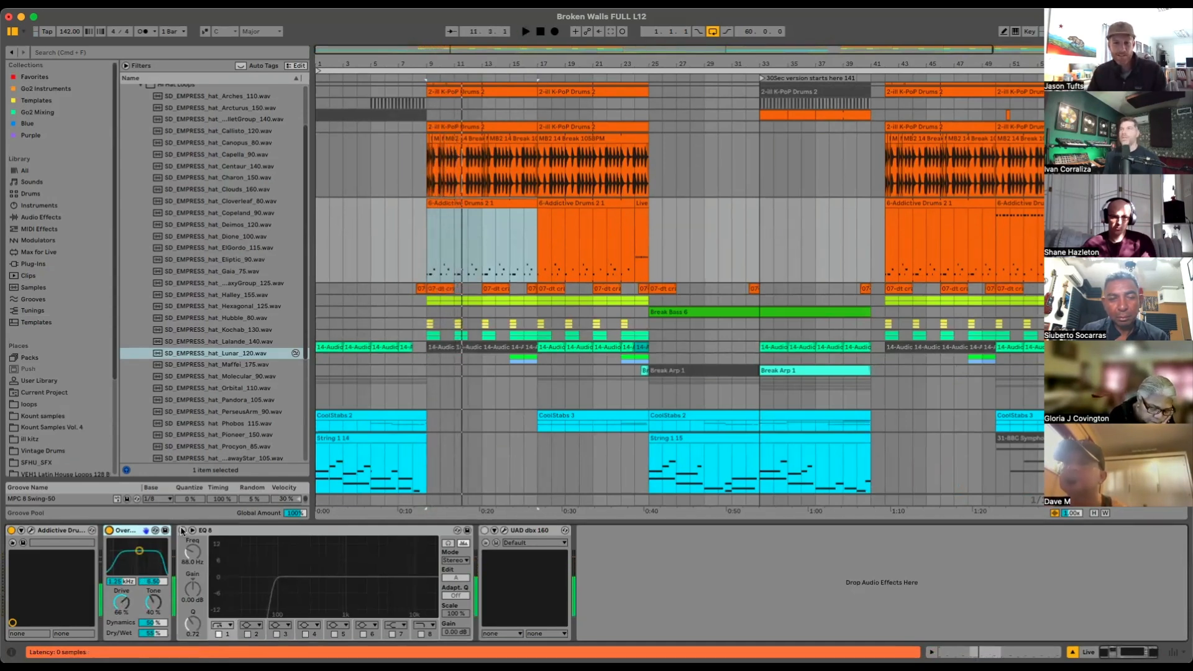
Step: Play the Live track's Addictive Drums clip in the note editor, select its first D1 note, and return to the track's devices
{"action": "double_click", "coordinate": [471, 202]}
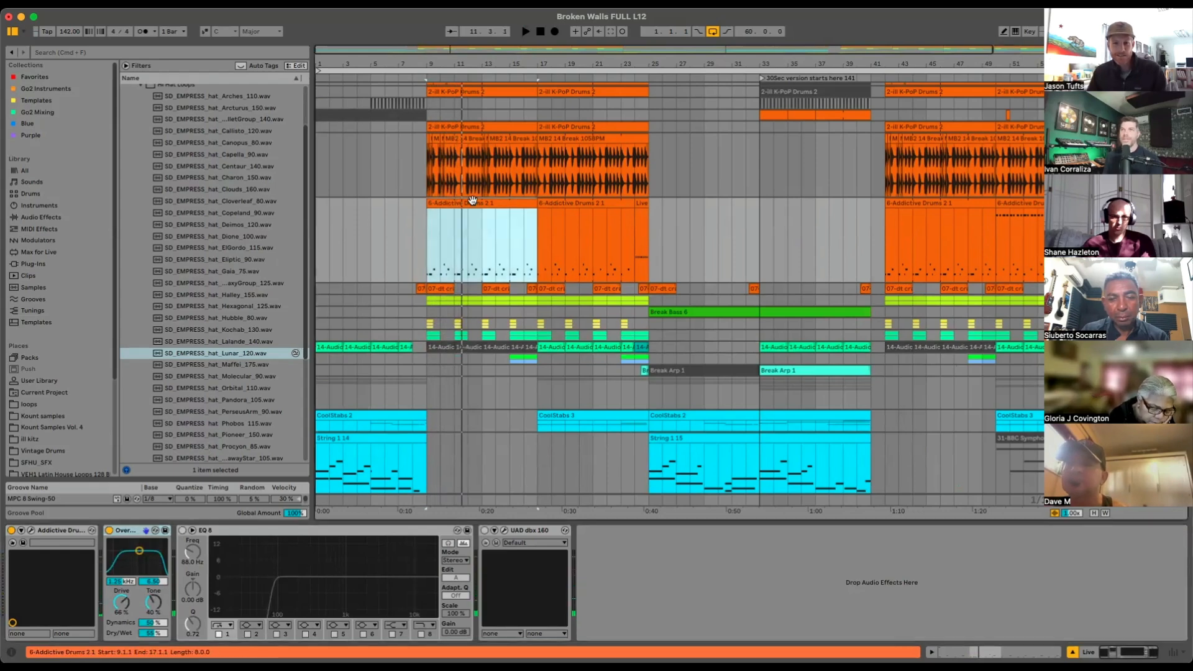
{"action": "key", "text": "space"}
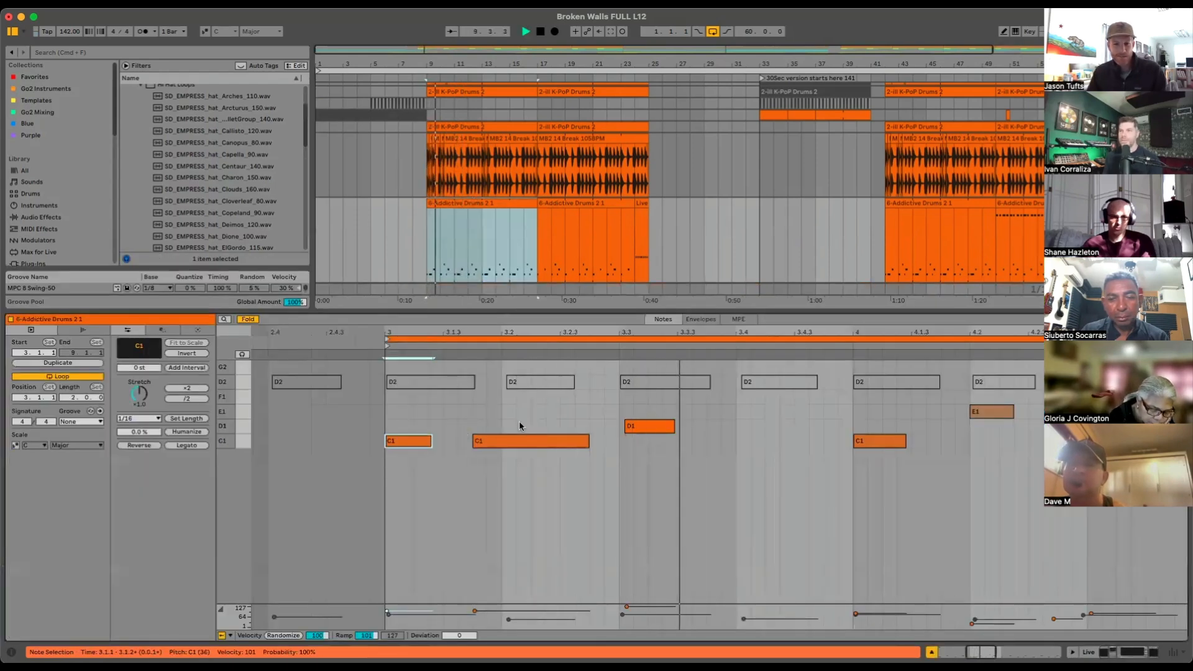
{"action": "key", "text": "space"}
{"action": "left_click", "coordinate": [641, 428]}
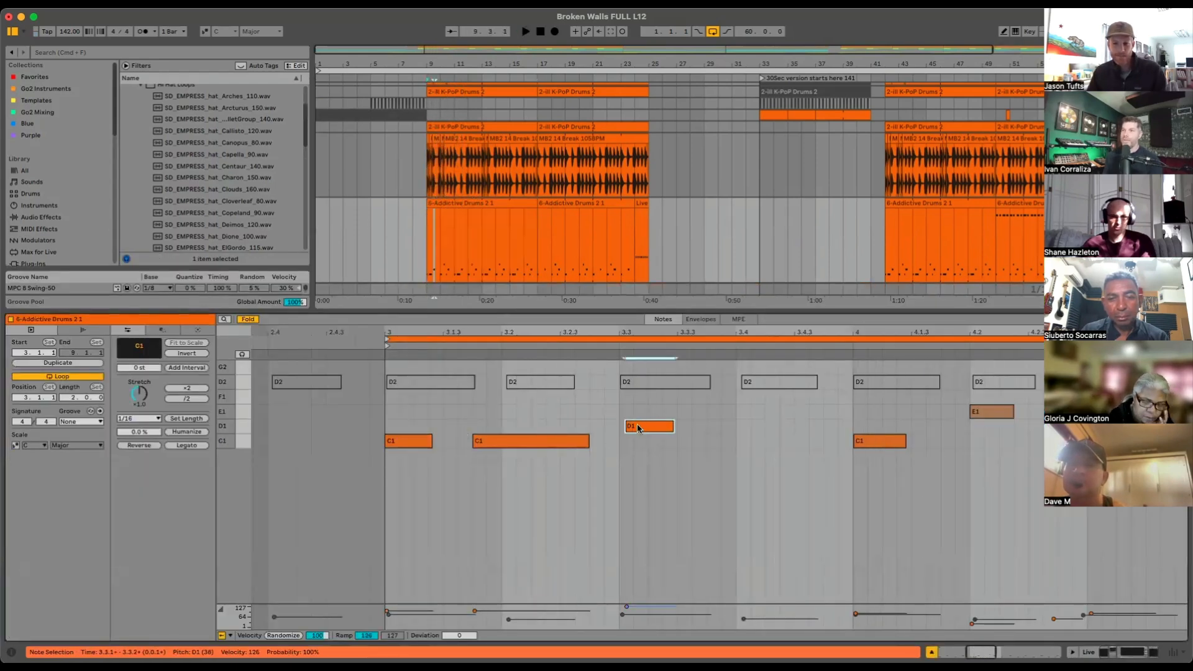
{"action": "key", "text": "shift+Tab"}
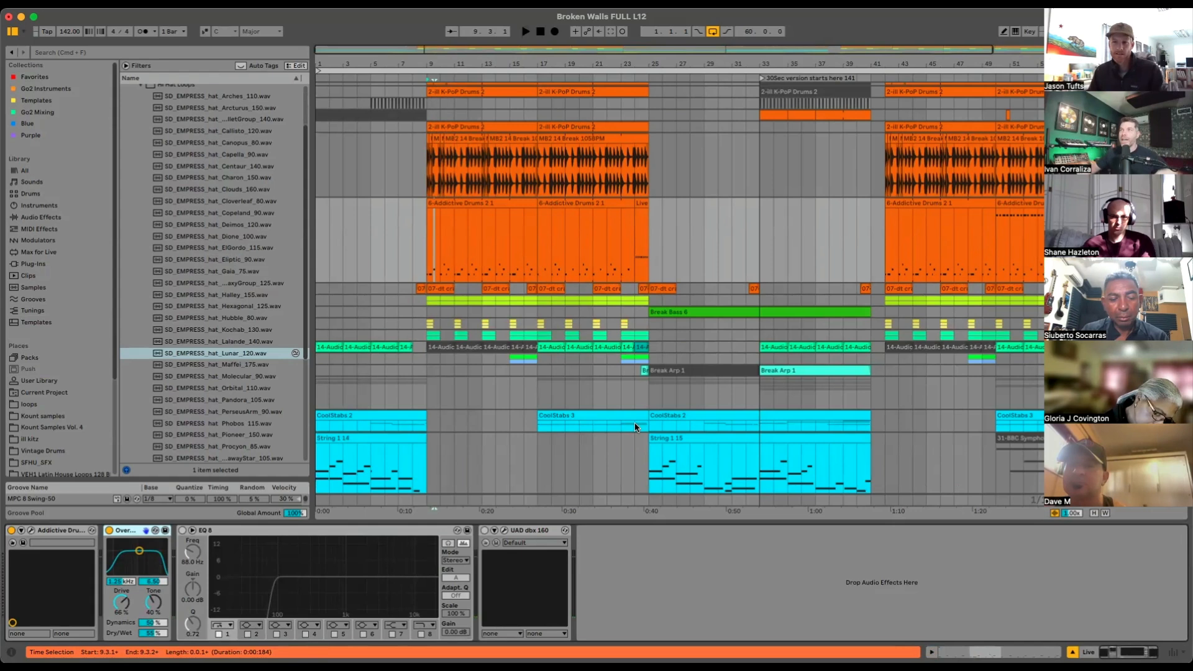
Step: Reactivate the EQ 8 on the Live track and audition the drums through it
{"action": "left_click", "coordinate": [181, 531]}
{"action": "key", "text": "space"}
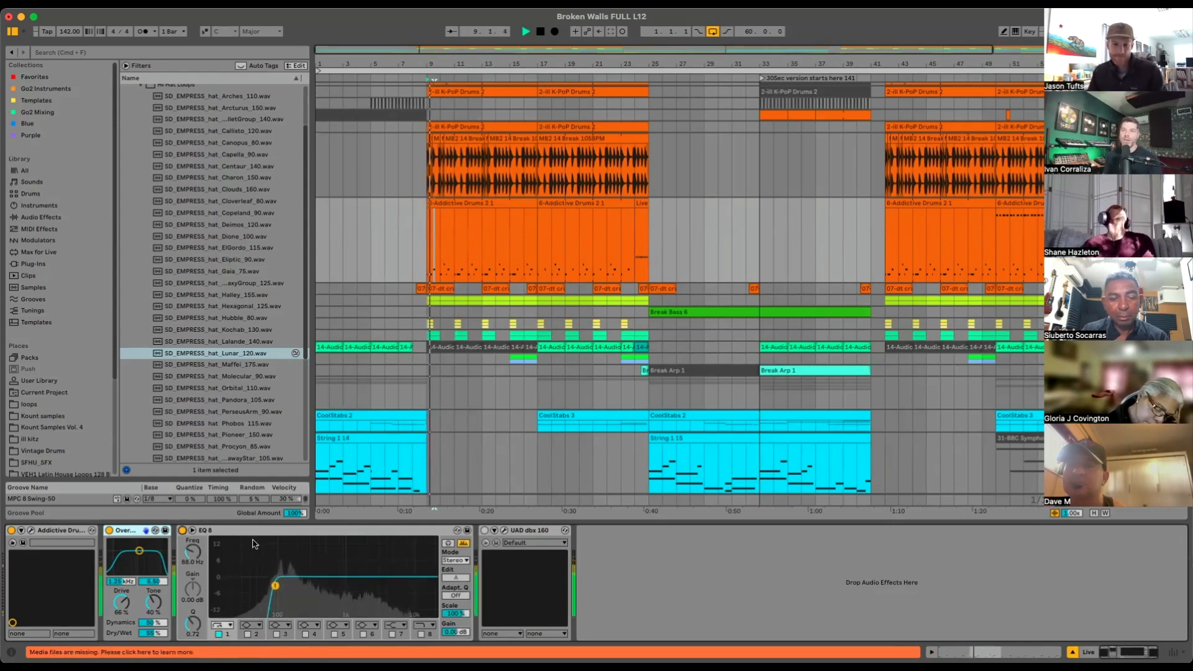
{"action": "key", "text": "space"}
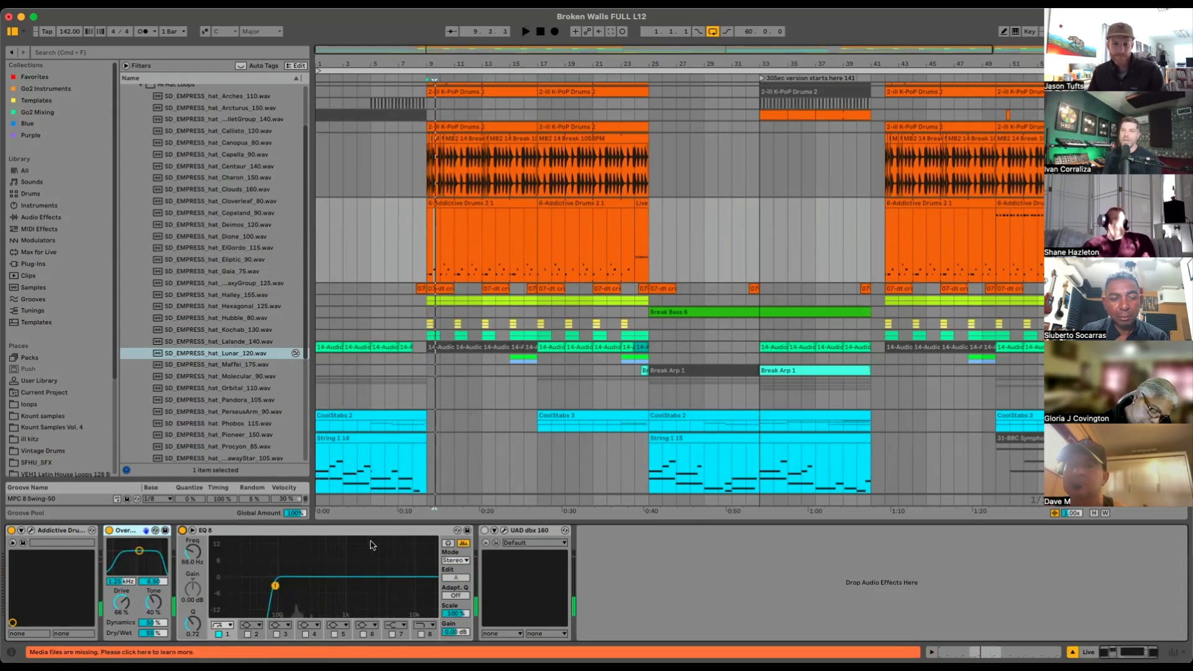
Step: Reactivate the UAD dbx 160 on the Live track, check its compressor settings during playback, and close the plug-in
{"action": "left_click", "coordinate": [485, 531]}
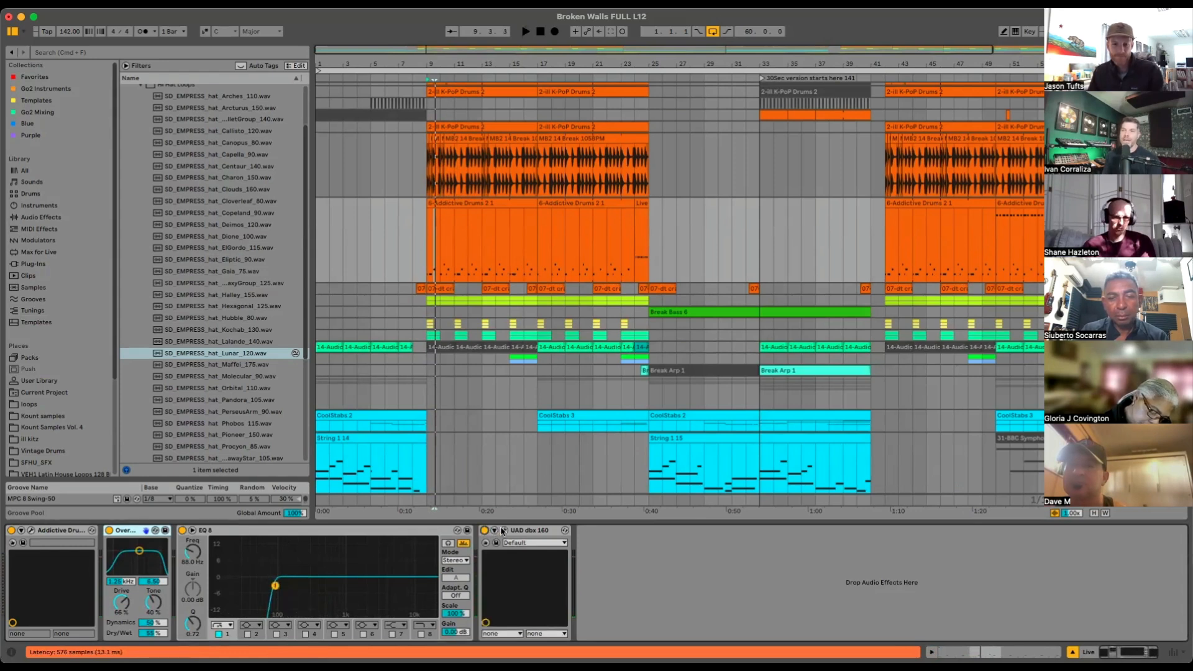
{"action": "left_click", "coordinate": [501, 530]}
{"action": "key", "text": "space"}
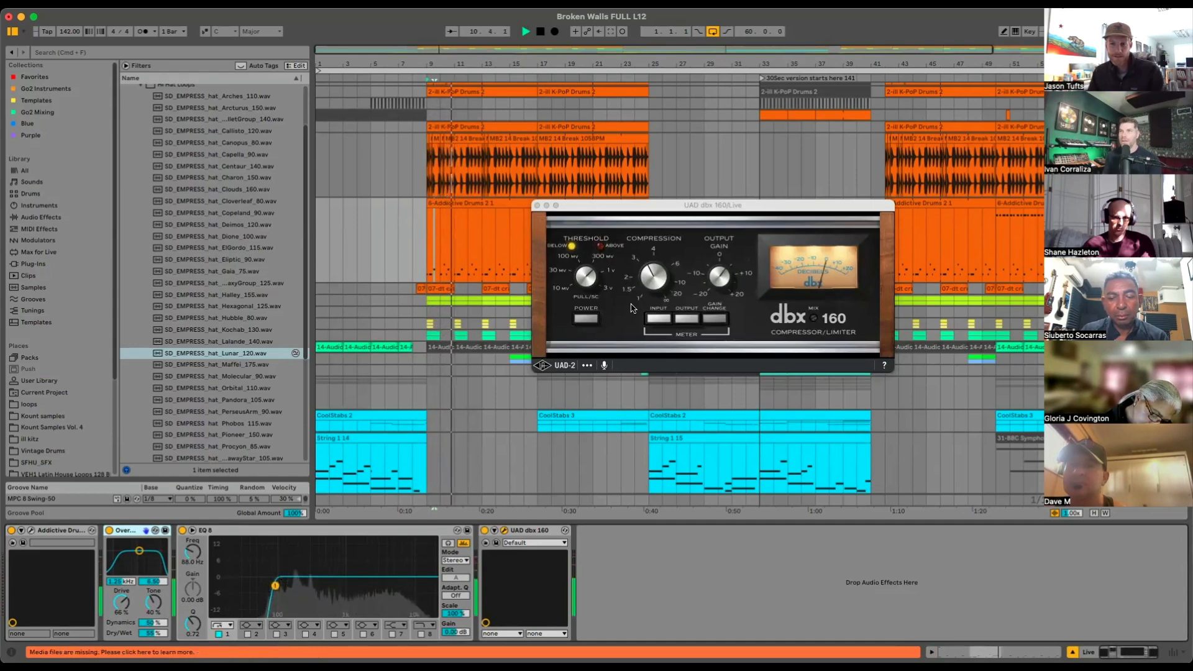
{"action": "key", "text": "space"}
{"action": "left_click", "coordinate": [537, 204]}
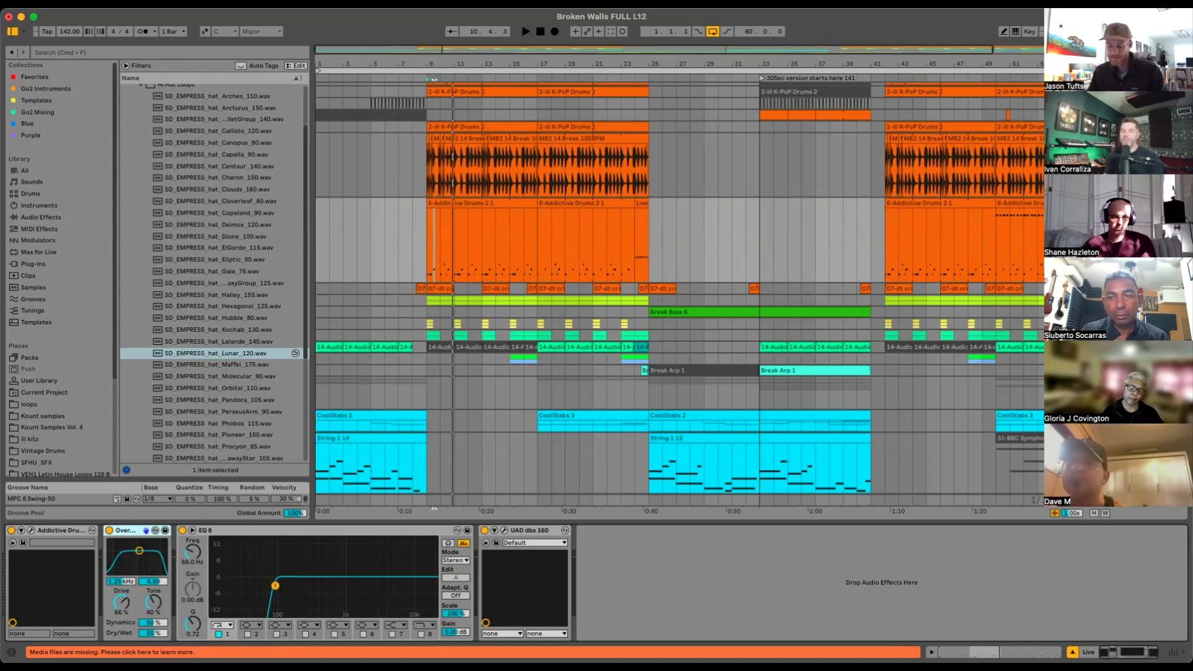
Step: Audition the Live track with all its effects active, followed by the Break track, from bar 9
{"action": "key", "text": "space"}
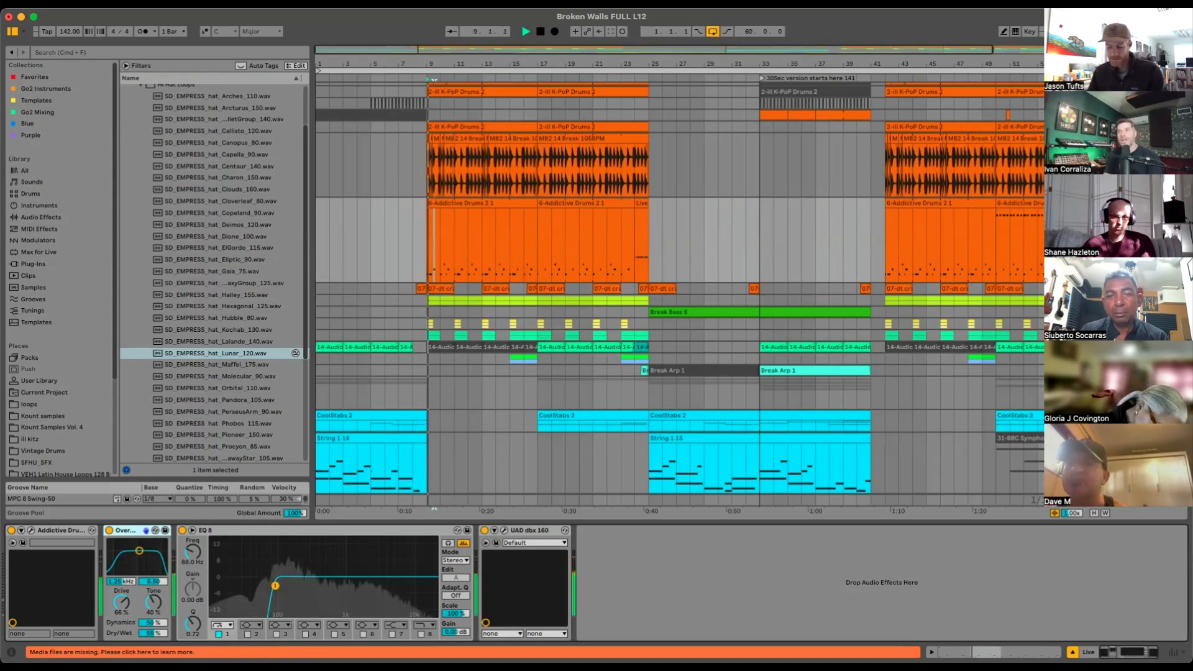
{"action": "key", "text": "Up"}
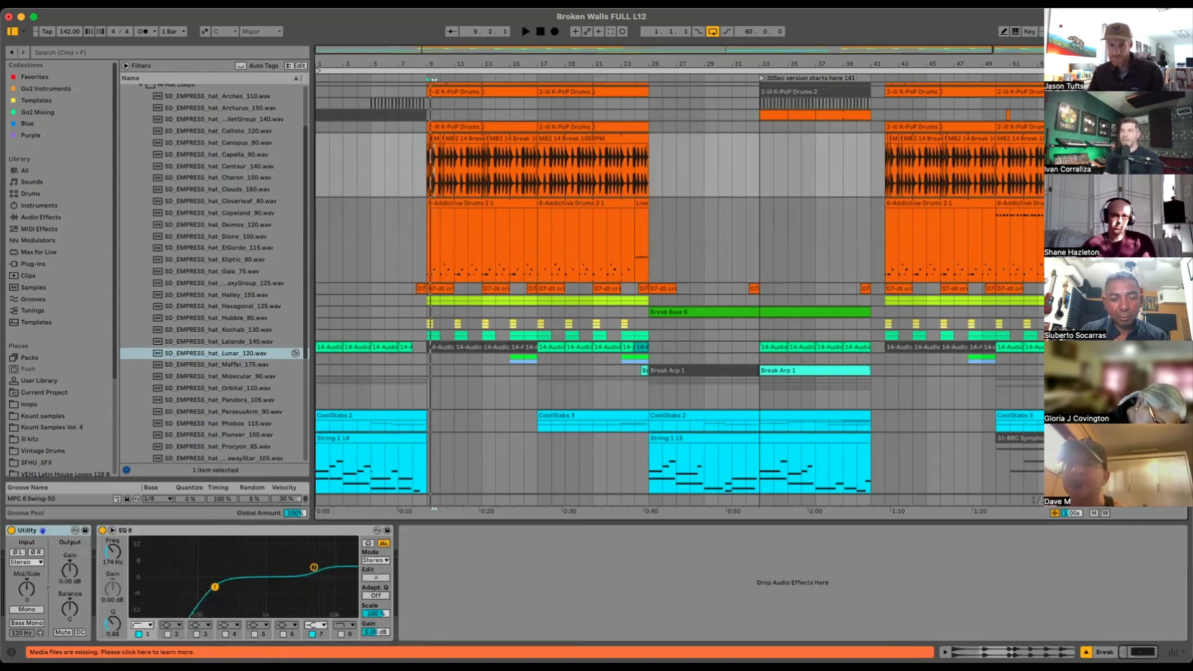
{"action": "key", "text": "space"}
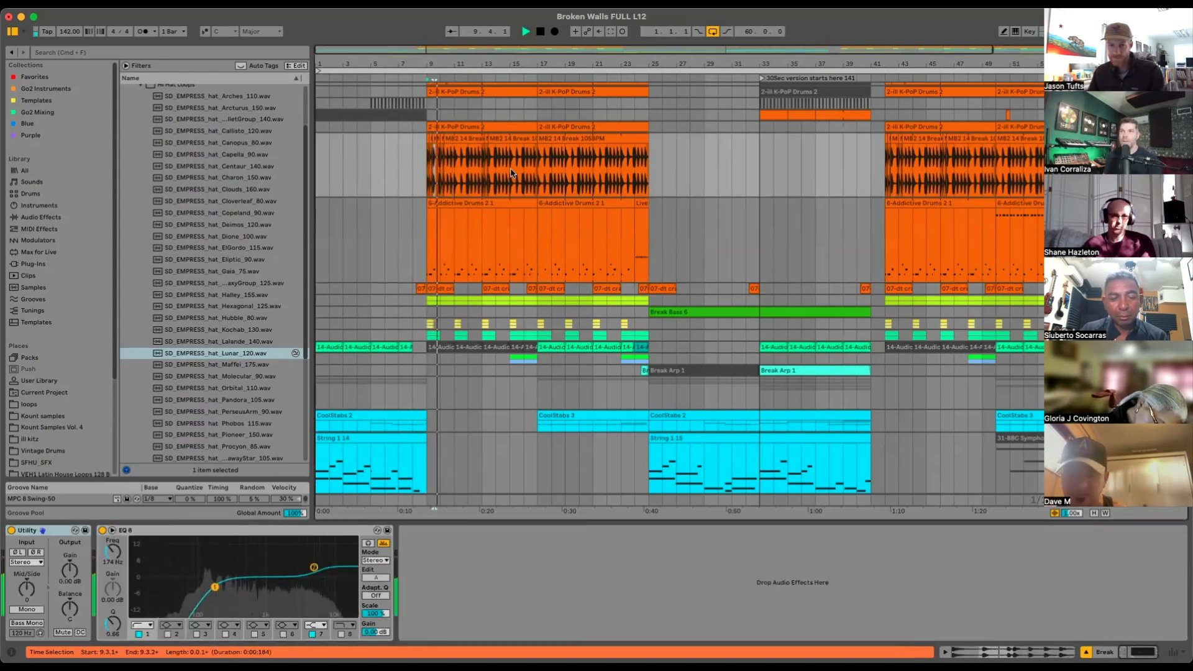
{"action": "mouse_move", "coordinate": [439, 63]}
{"action": "left_mouse_down"}
{"action": "mouse_move", "coordinate": [424, 108]}
{"action": "mouse_move", "coordinate": [417, 61]}
{"action": "left_mouse_up"}
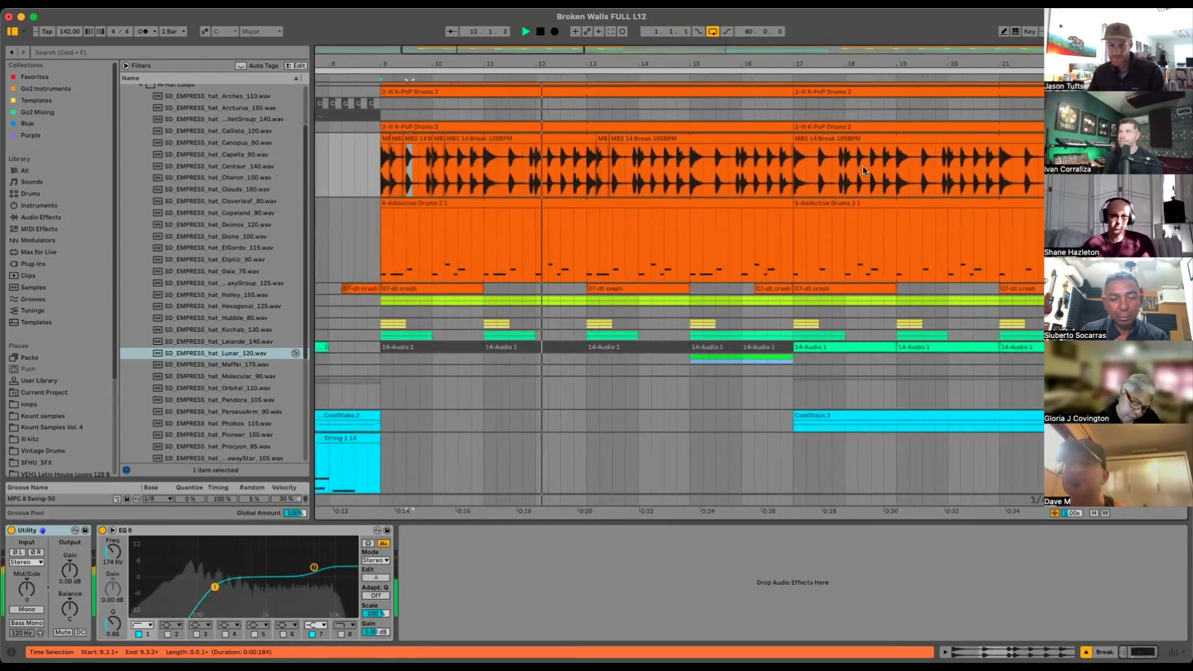
{"action": "key", "text": "space"}
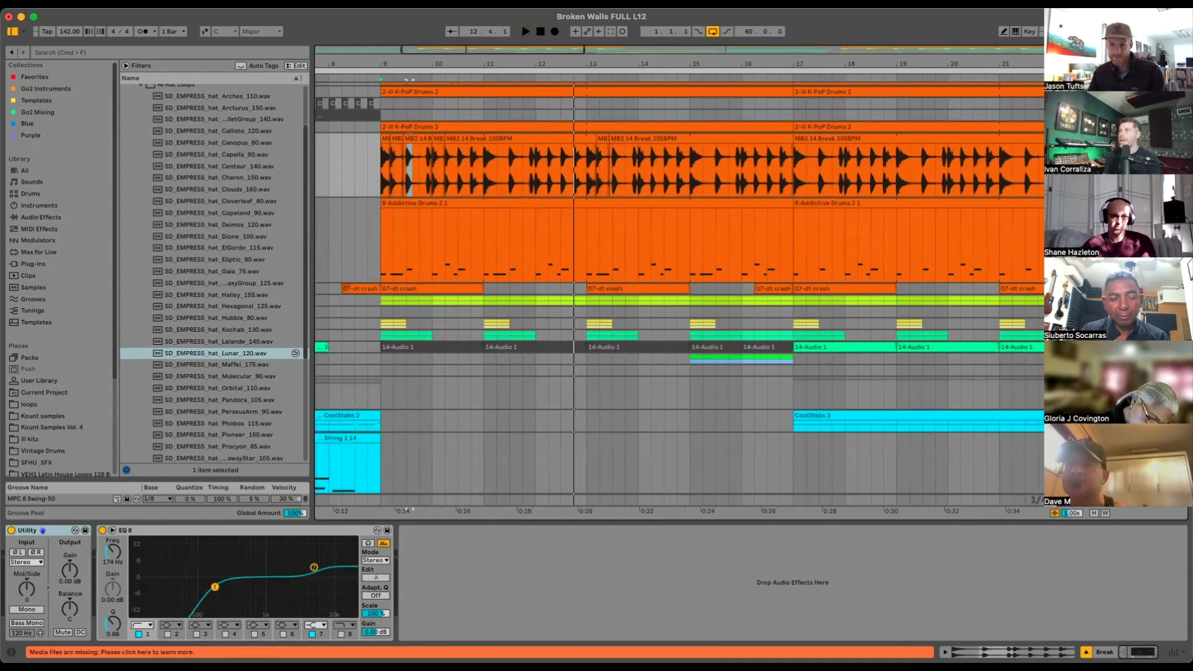
Step: Audition the BIG BIG DRUMS track from bar 9 and enlarge its lane to show the clip's notes
{"action": "left_click", "coordinate": [1093, 127]}
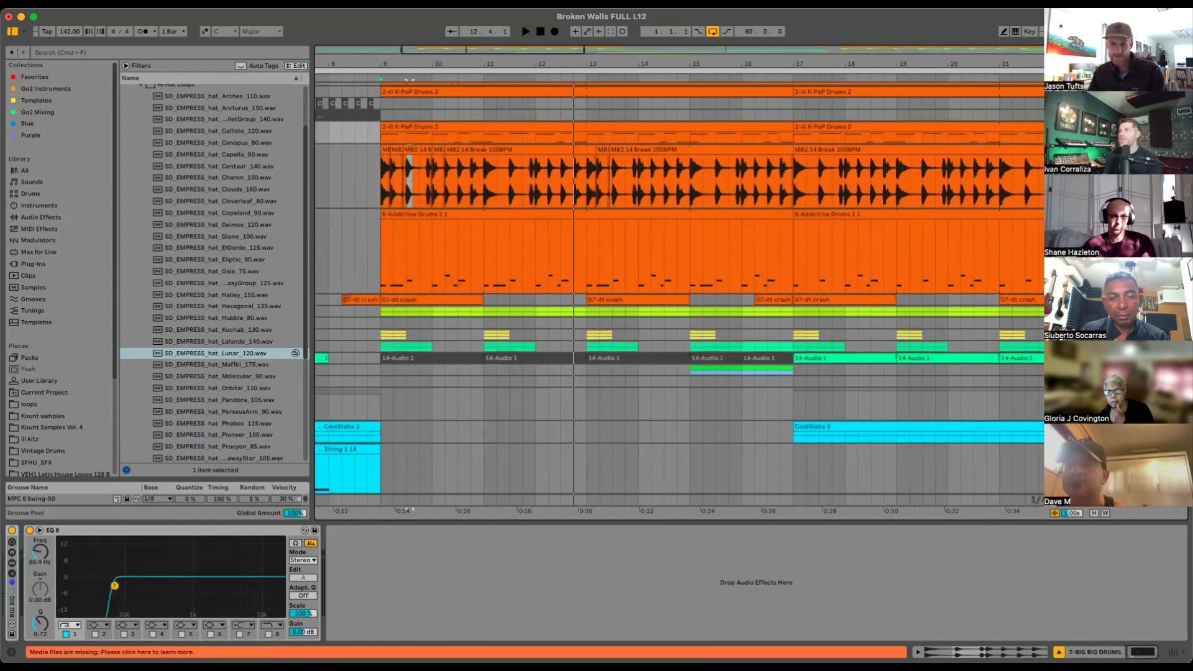
{"action": "key", "text": "space"}
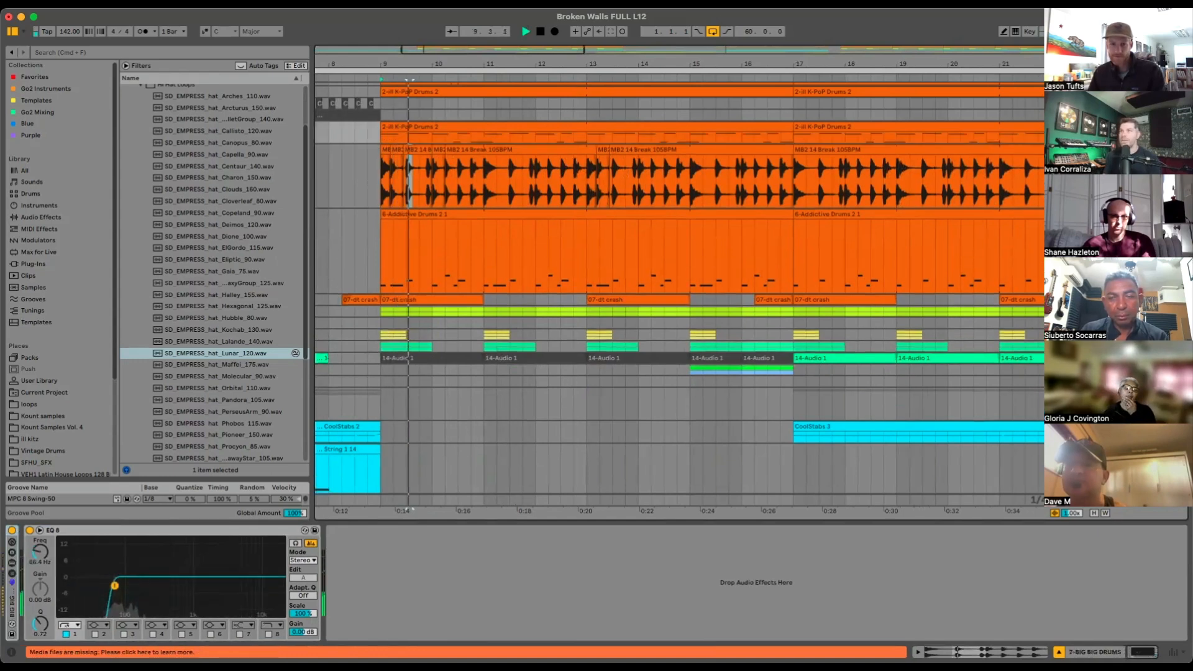
{"action": "key", "text": "Up"}
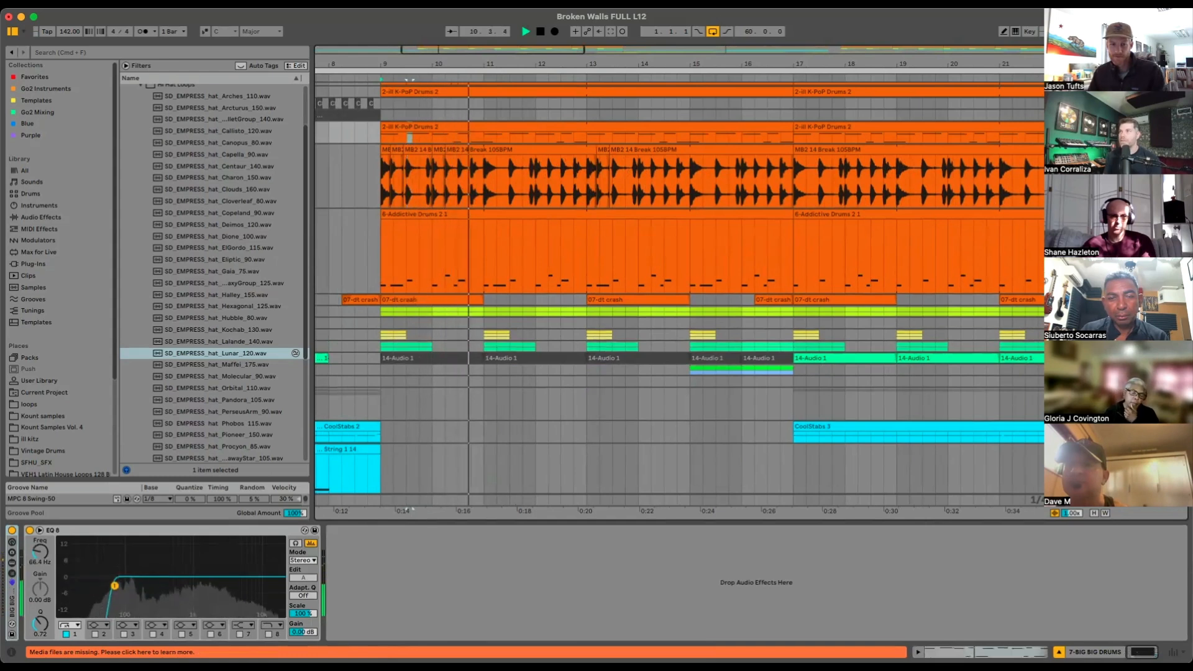
{"action": "key", "text": "alt+plus"}
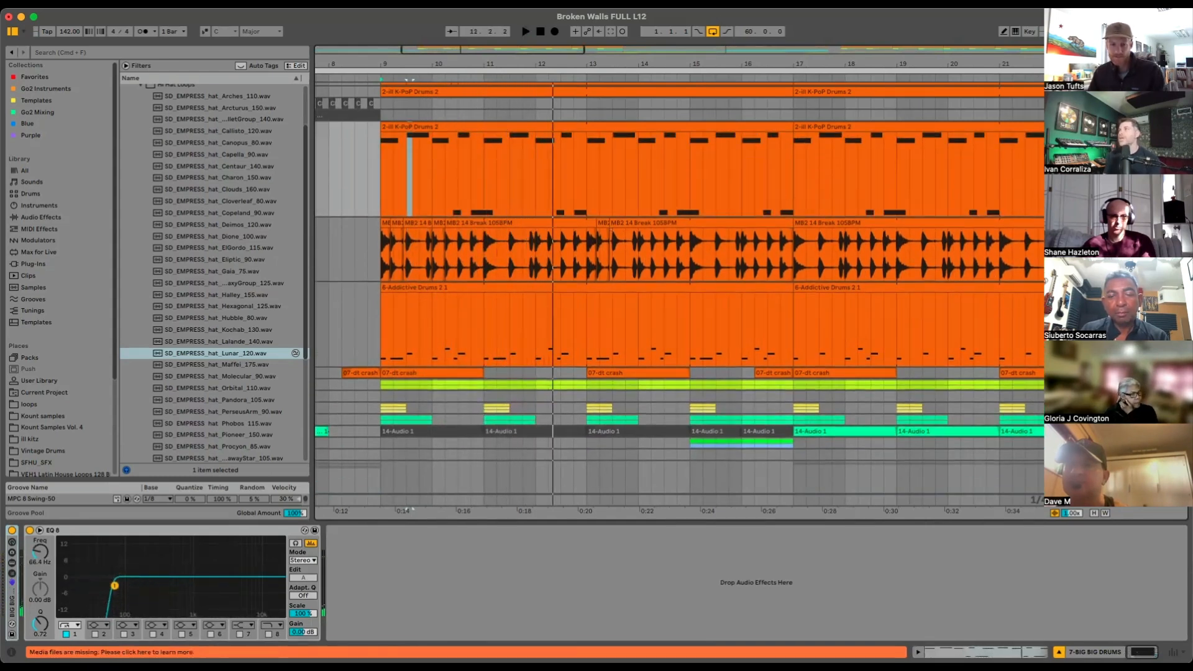
Step: Select the Live track again and play it from bar 9 to compare its pattern with the other drum layers
{"action": "key", "text": "Down"}
{"action": "key", "text": "Down"}
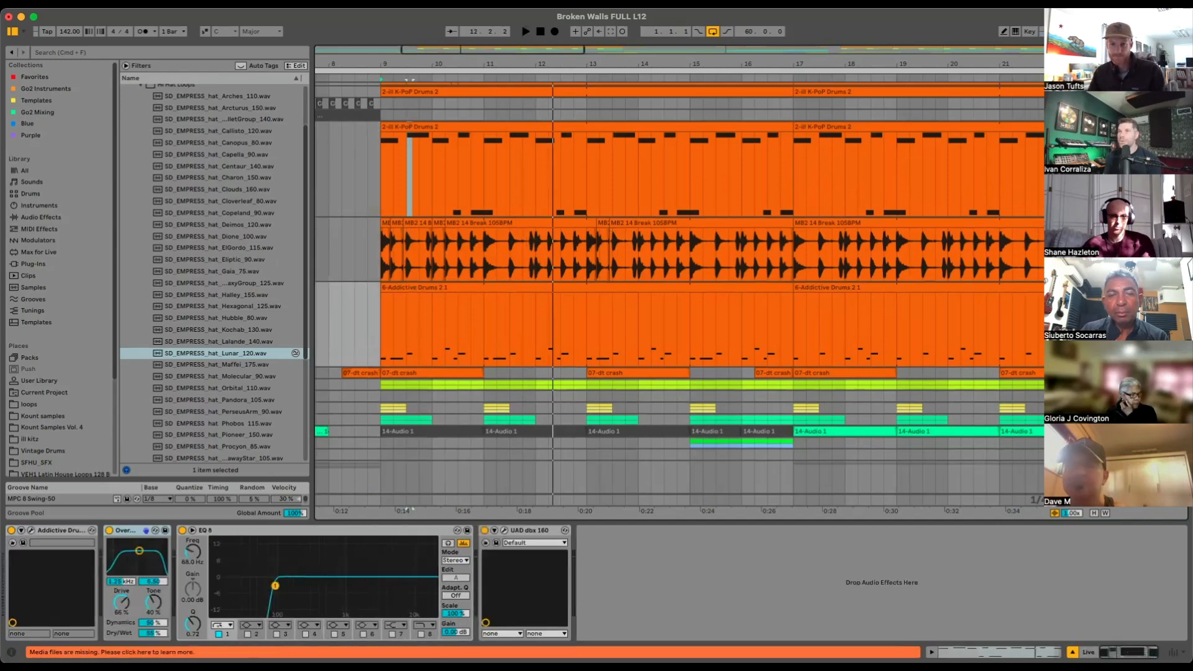
{"action": "key", "text": "space"}
{"action": "scroll", "coordinate": [975, 230], "scroll_direction": "up", "scroll_amount": 2}
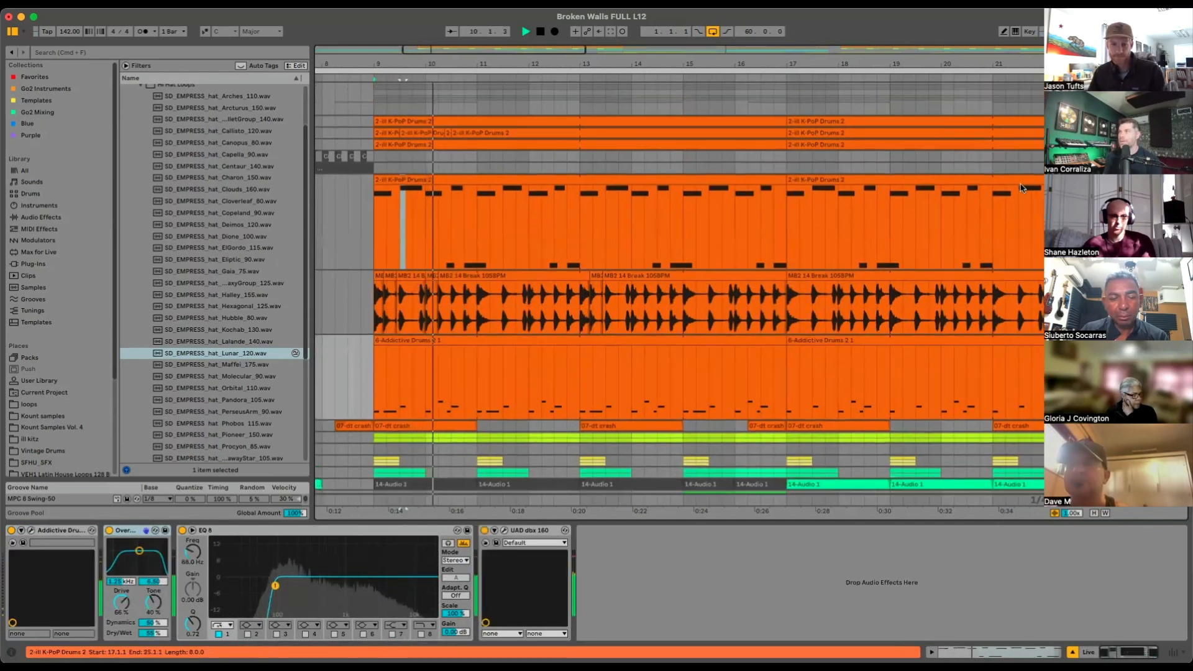
{"action": "key", "text": "space"}
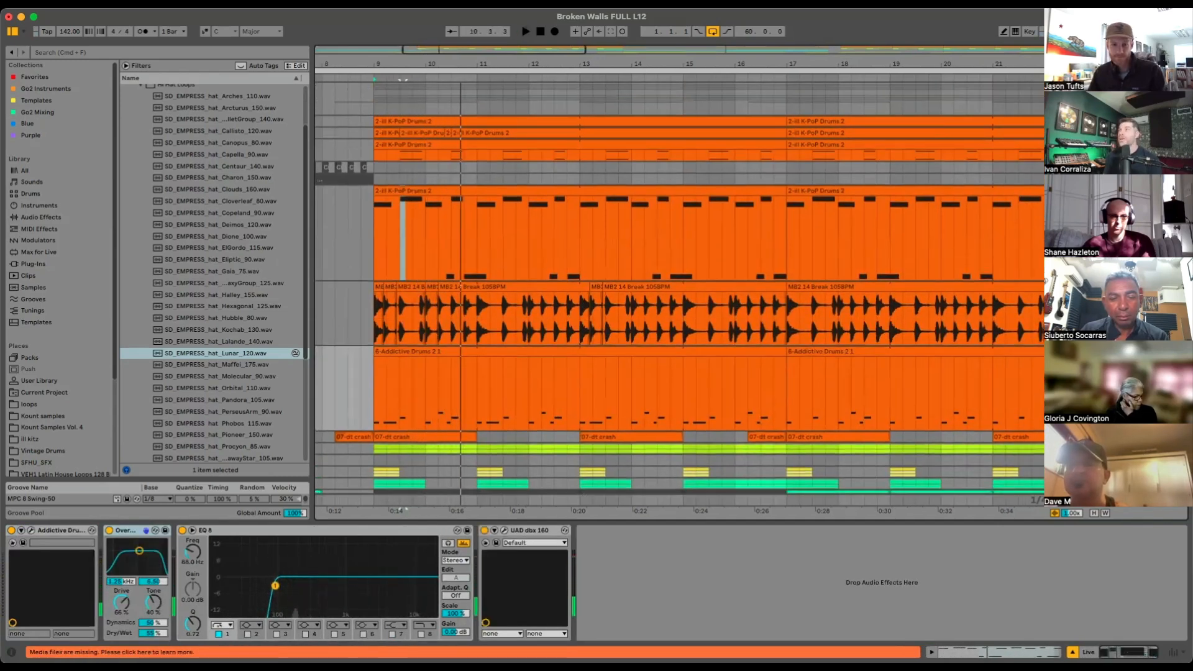
Step: Audition the Clap and Kick tracks from bar 9, checking their drum rack devices
{"action": "key", "text": "Up"}
{"action": "key", "text": "Up"}
{"action": "key", "text": "space"}
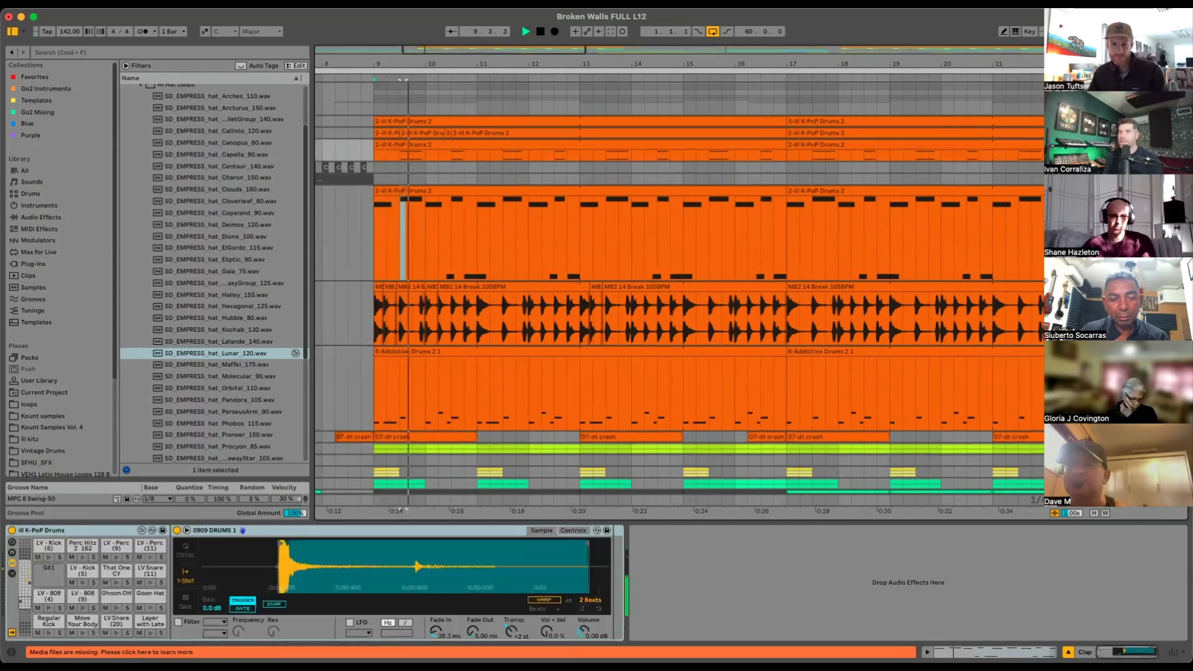
{"action": "key", "text": "Up"}
{"action": "key", "text": "Up"}
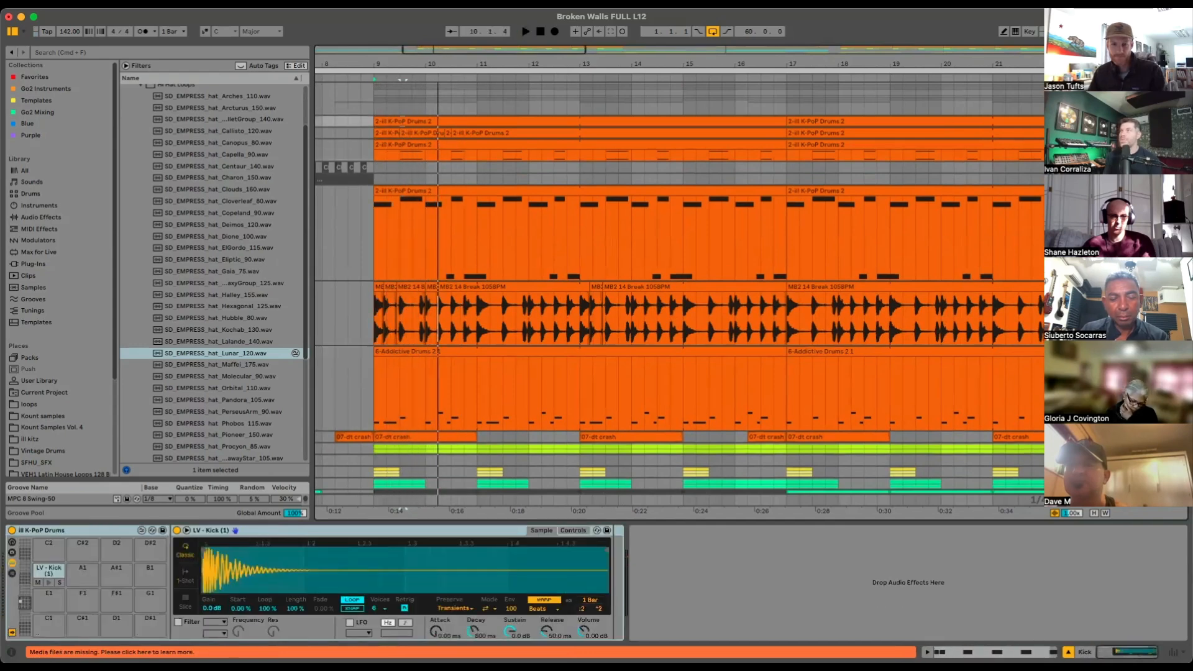
{"action": "key", "text": "Down"}
{"action": "key", "text": "Up"}
{"action": "key", "text": "Up"}
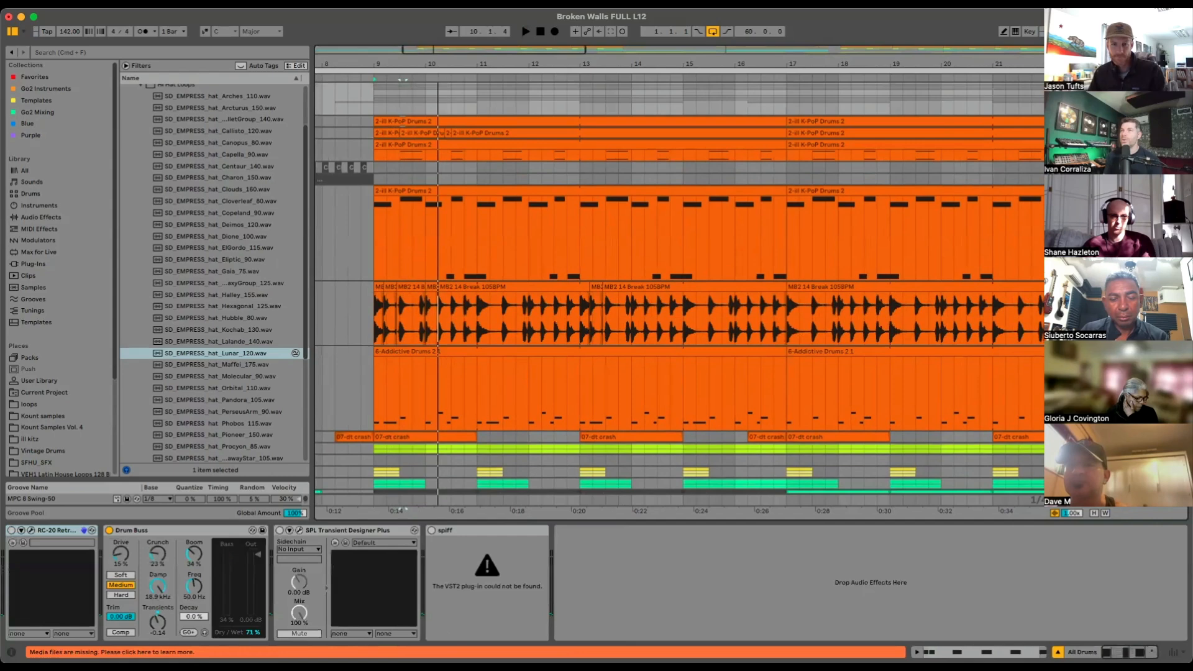
{"action": "key", "text": "space"}
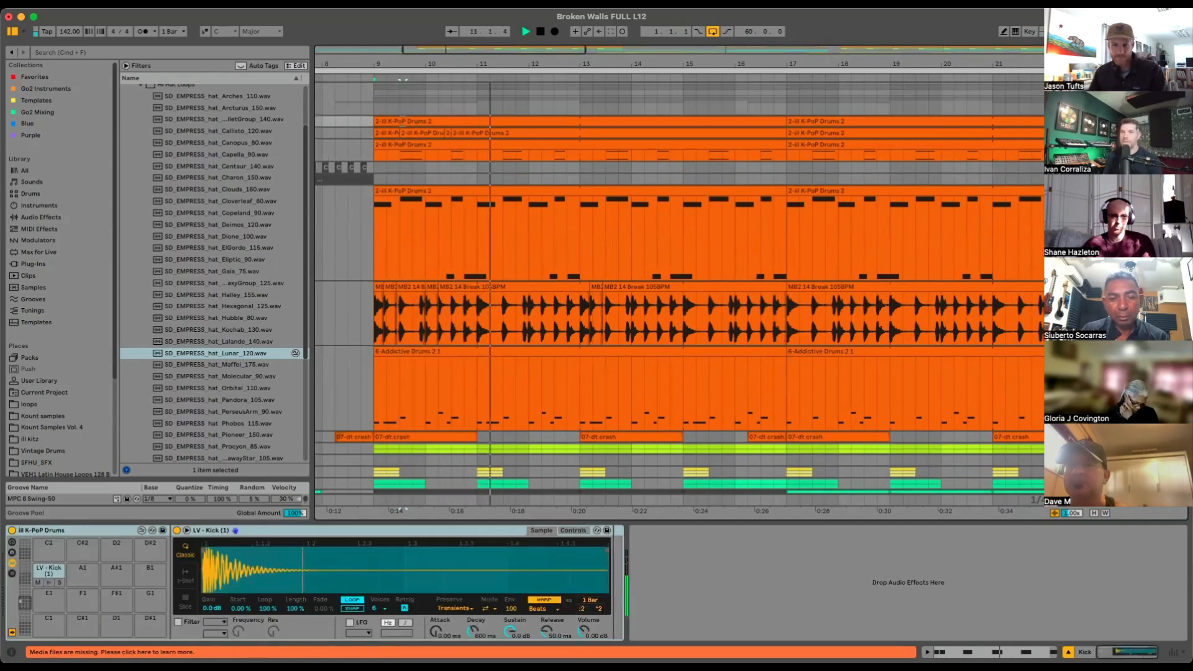
Step: Switch to the Session mixer, select the All Drums group, enable its RC-20 Retro Color effect and view the plug-in's settings
{"action": "key", "text": "Down"}
{"action": "key", "text": "Tab"}
{"action": "key", "text": "space"}
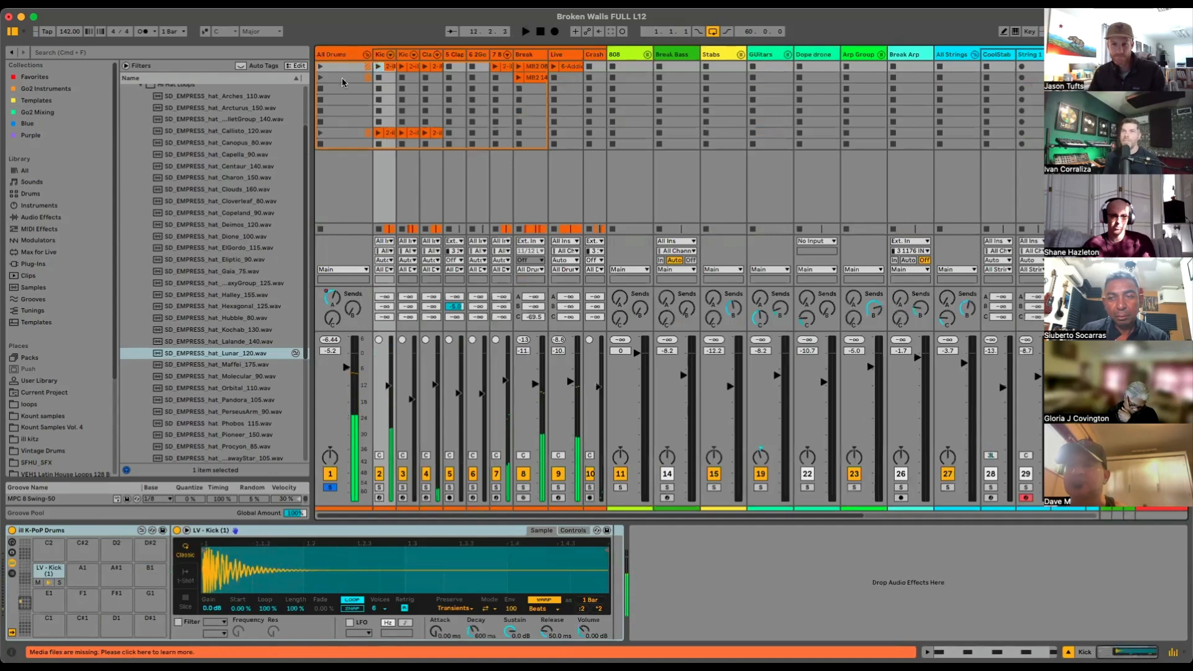
{"action": "left_click", "coordinate": [342, 54]}
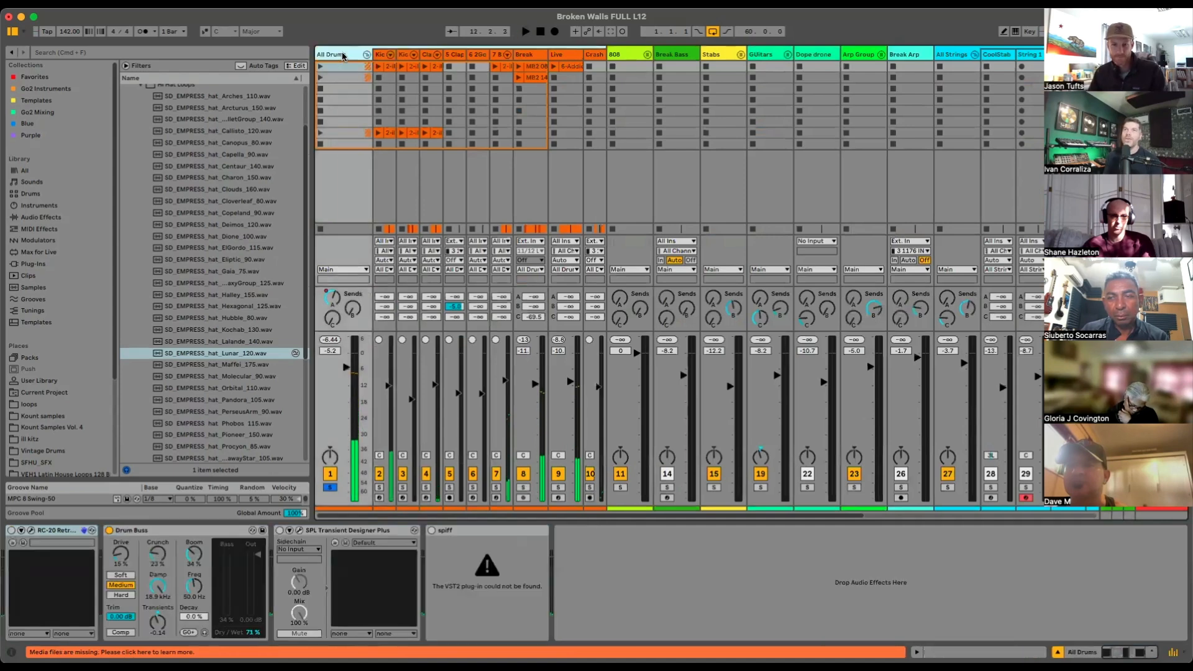
{"action": "left_click", "coordinate": [12, 530]}
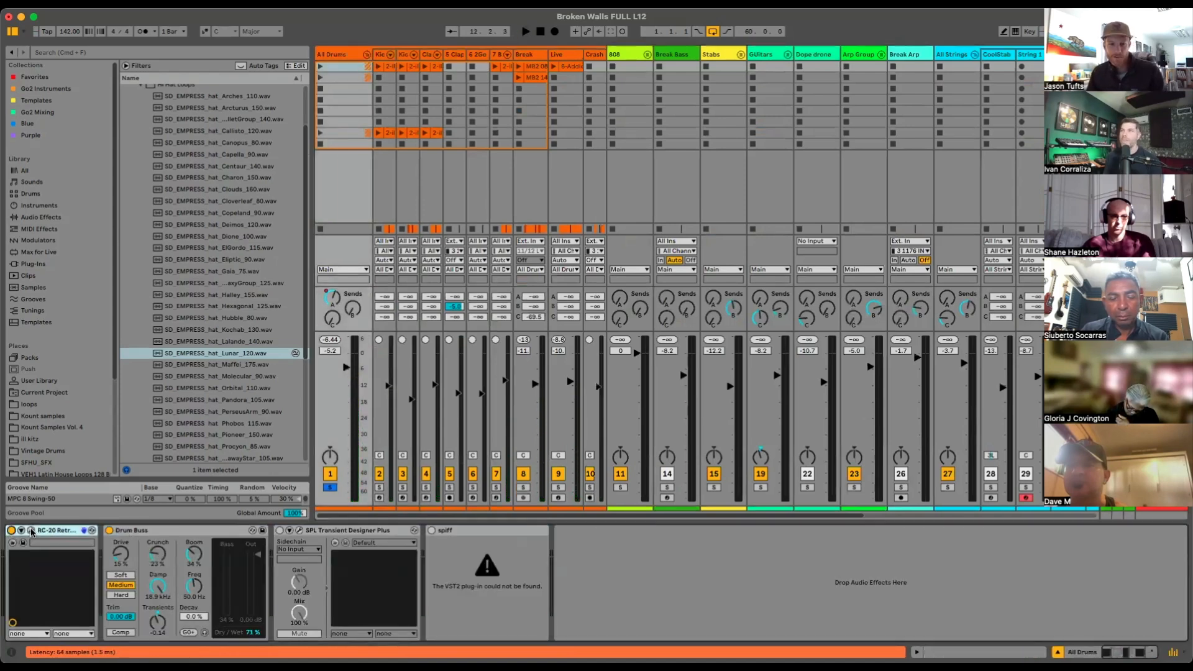
{"action": "left_click", "coordinate": [31, 531]}
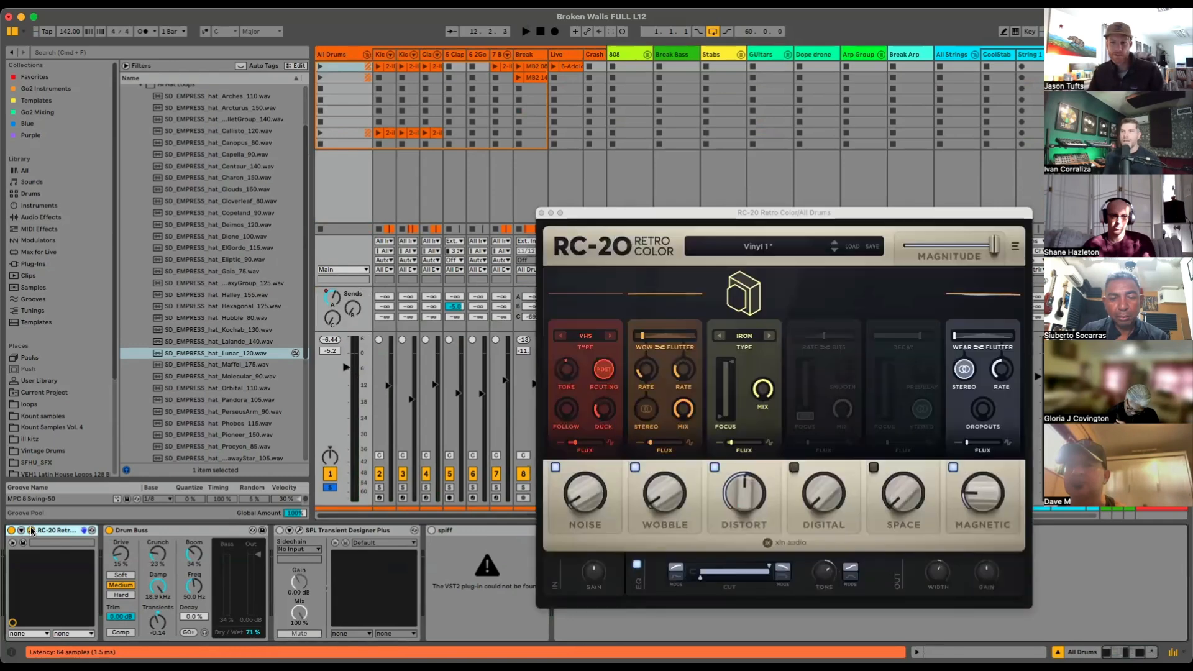
{"action": "left_click", "coordinate": [31, 531]}
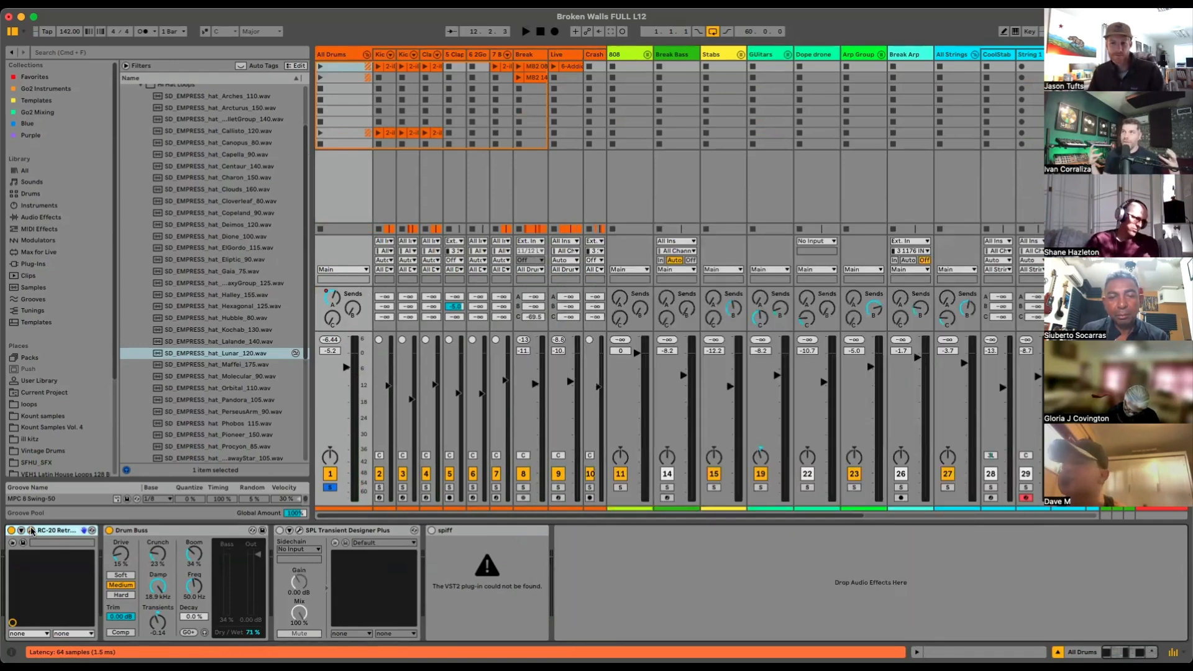
Step: Reopen the RC-20 Retro Color window on All Drums, play the drums through the effect, and close the window
{"action": "left_click", "coordinate": [31, 531]}
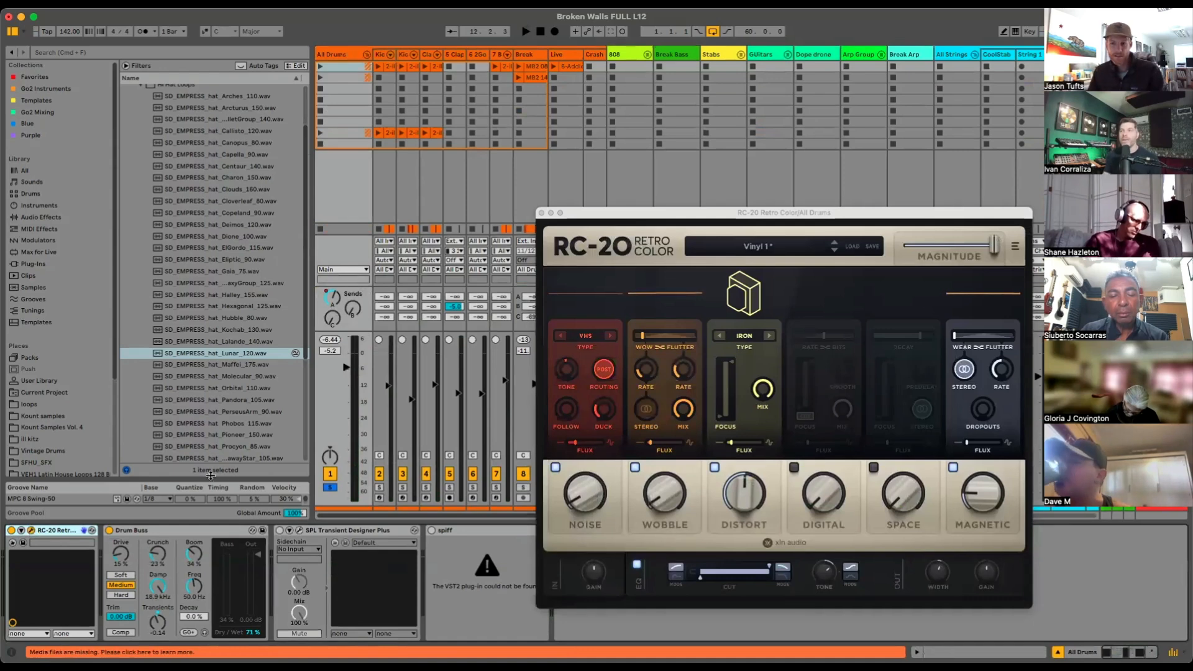
{"action": "left_click_drag", "start_coordinate": [613, 214], "coordinate": [285, 207]}
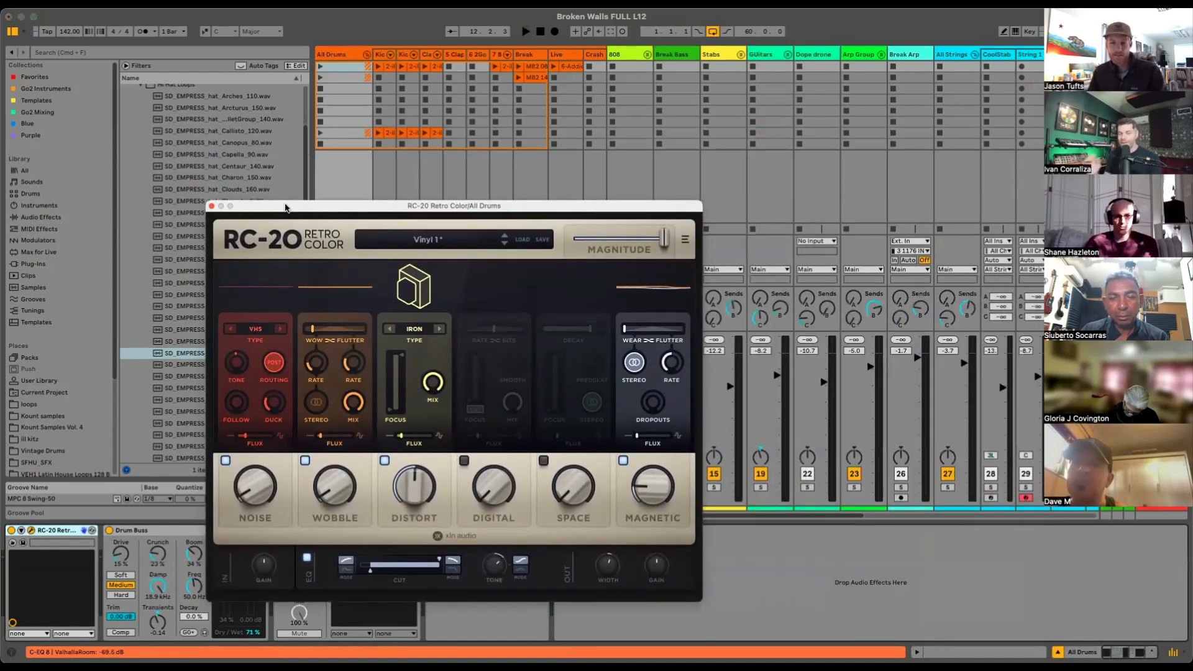
{"action": "key", "text": "space"}
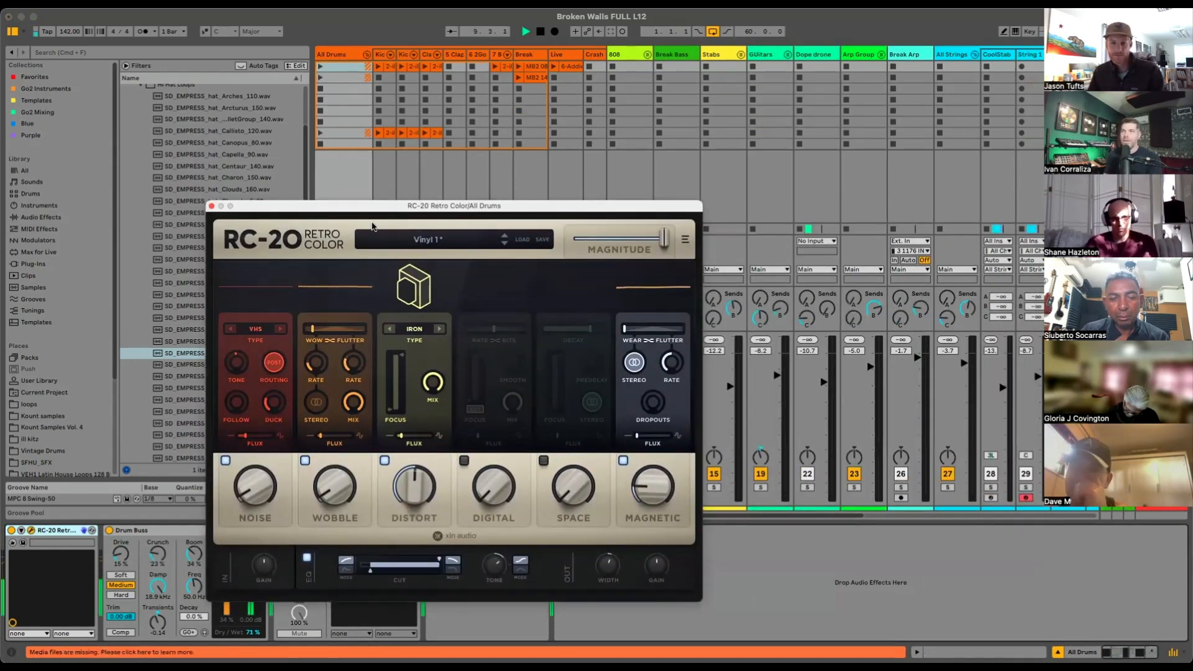
{"action": "left_click", "coordinate": [211, 206]}
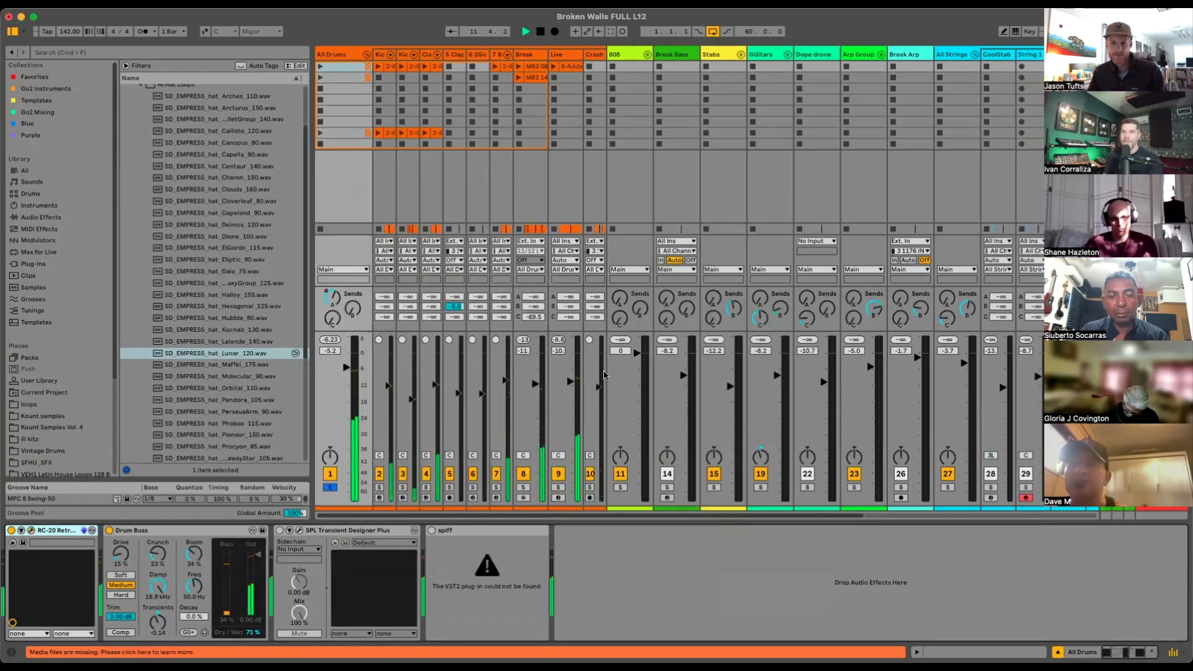
Step: Bypass Drum Buss on the All Drums group during playback, then reactivate it to compare the sound
{"action": "left_click", "coordinate": [109, 530]}
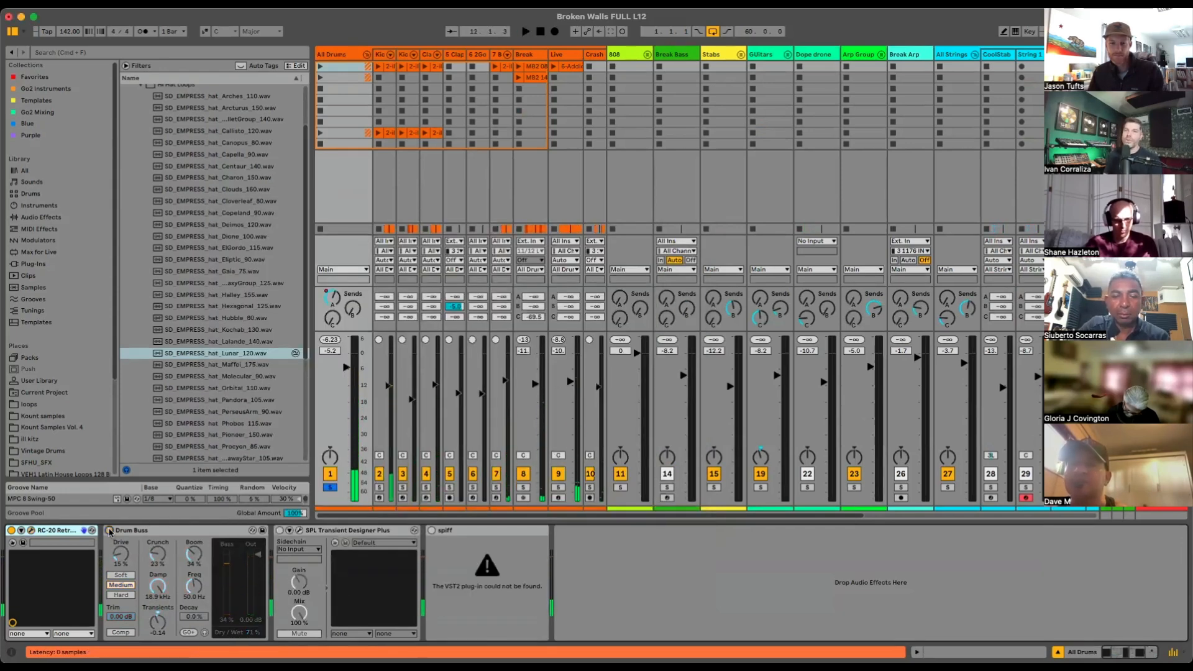
{"action": "key", "text": "space"}
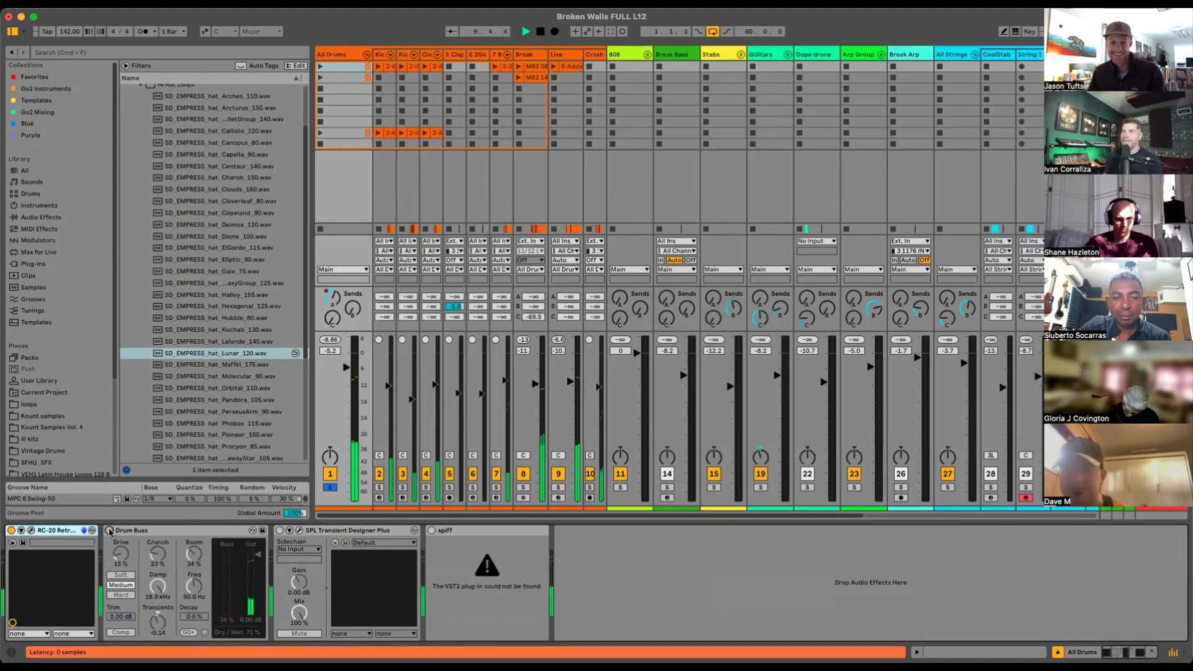
{"action": "left_click", "coordinate": [109, 531]}
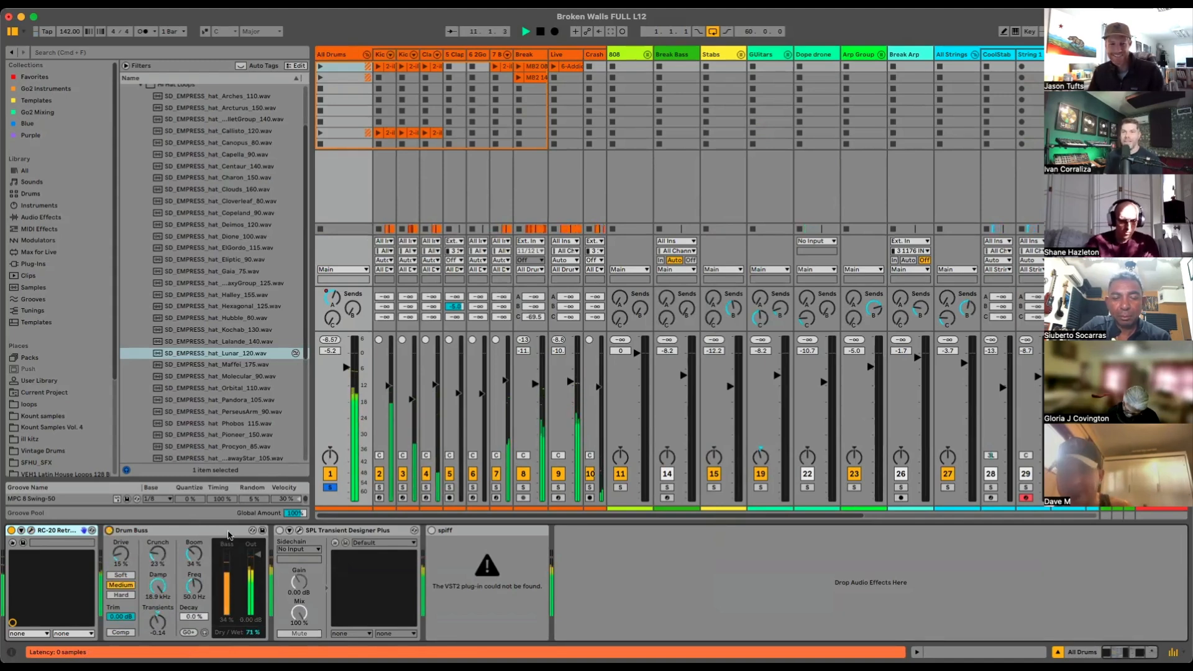
Step: Enable SPL Transient Designer Plus on All Drums, audition the drums with its window open, and close the window
{"action": "left_click", "coordinate": [279, 531]}
{"action": "left_click", "coordinate": [299, 530]}
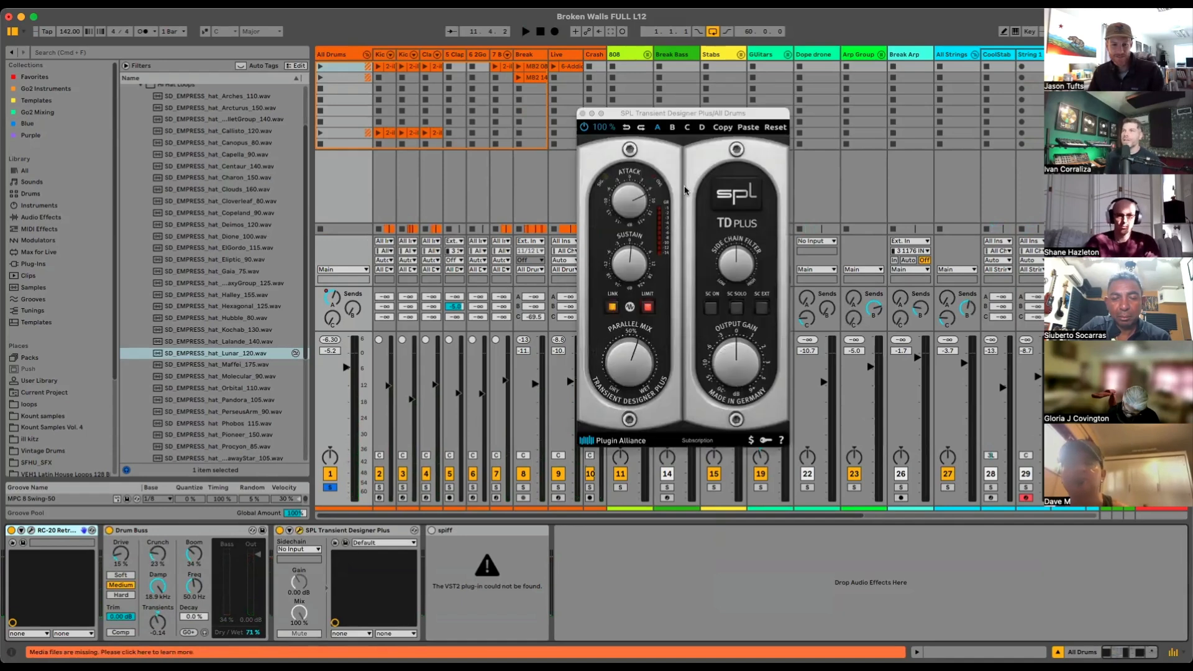
{"action": "left_click_drag", "start_coordinate": [687, 115], "coordinate": [573, 134]}
{"action": "key", "text": "space"}
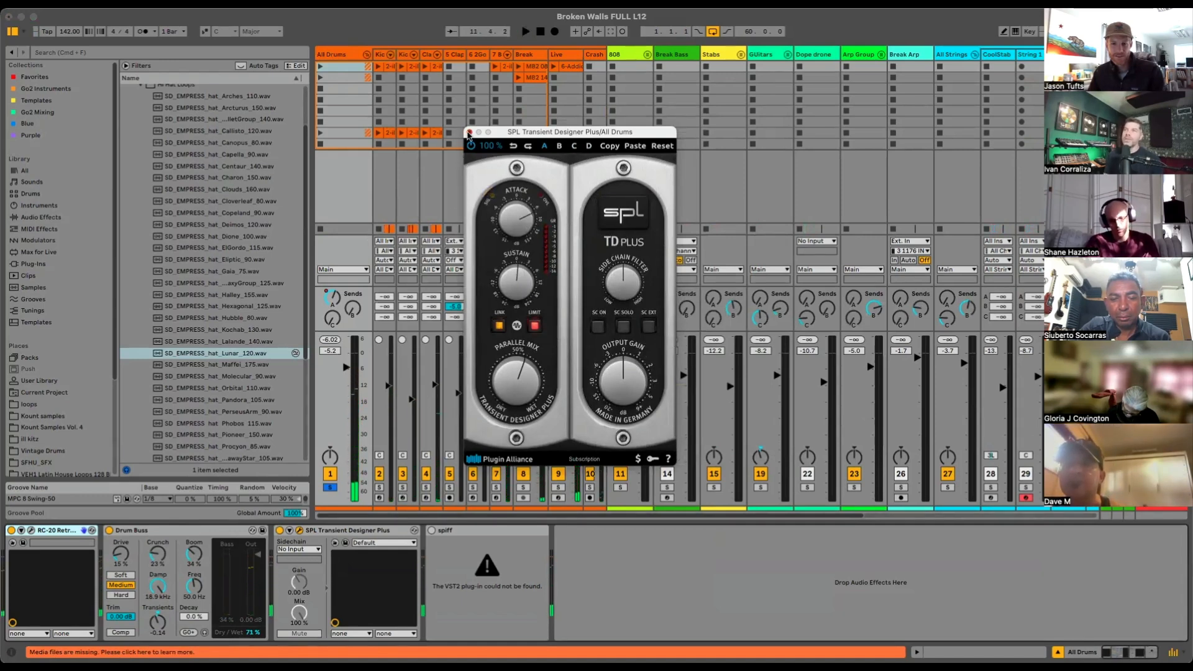
{"action": "left_click", "coordinate": [469, 133]}
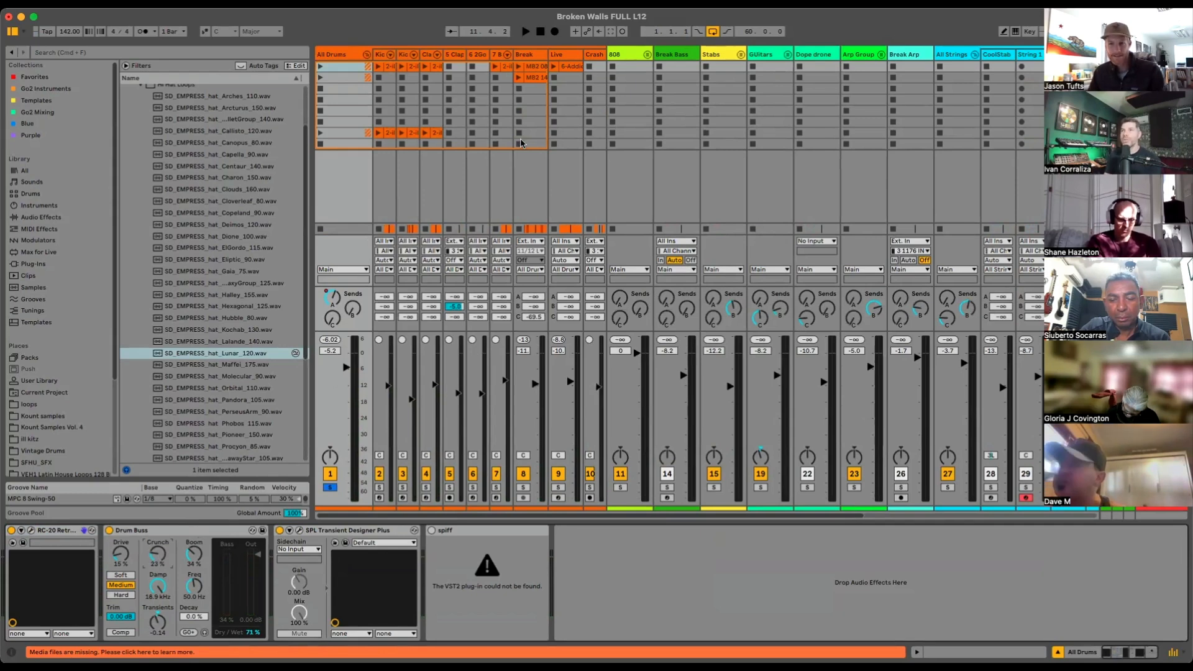
Step: Play the Live track's drums and set its Overdrive effect's Drive to 84%
{"action": "left_click", "coordinate": [556, 53]}
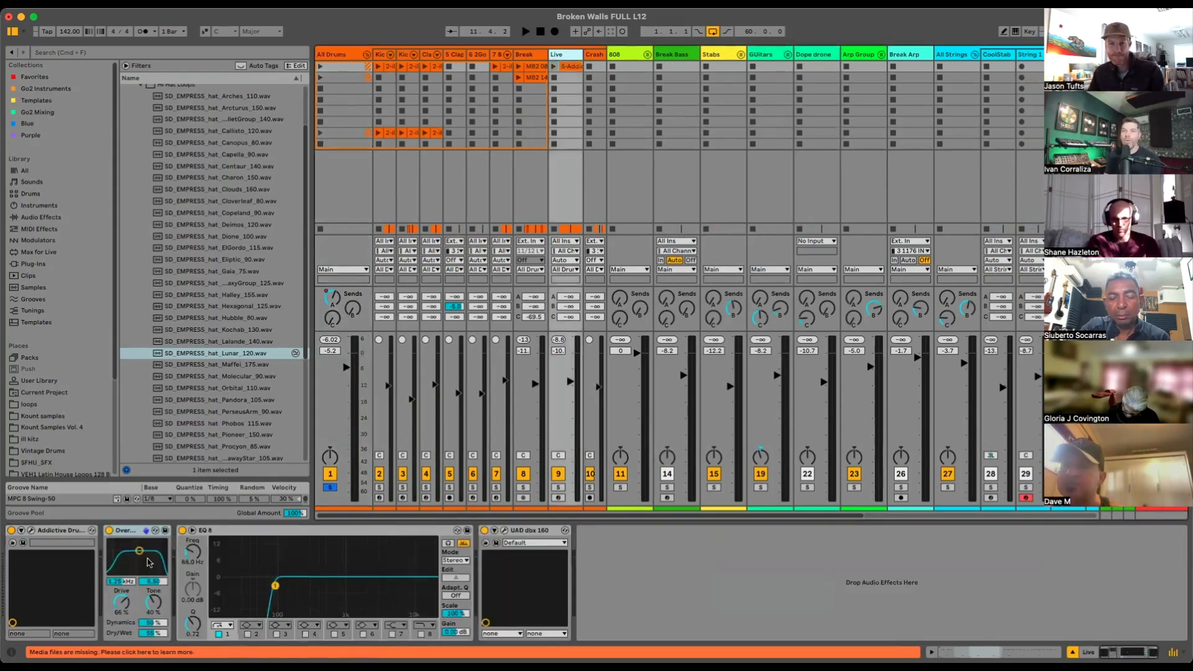
{"action": "key", "text": "space"}
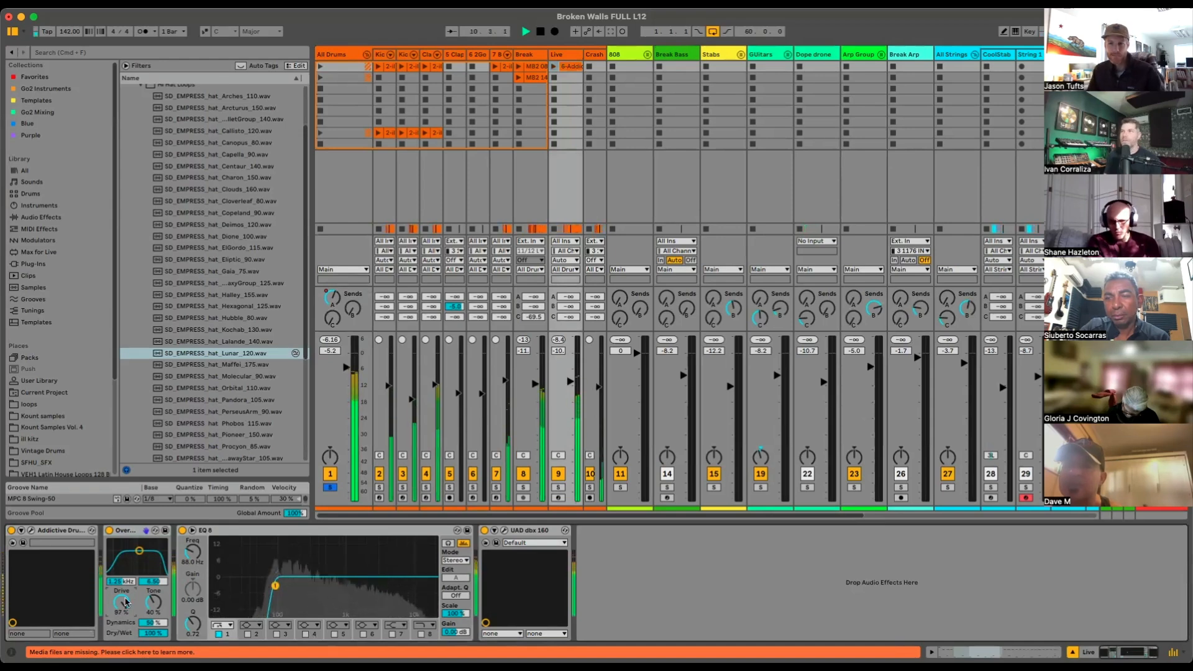
{"action": "left_click_drag", "start_coordinate": [124, 603], "coordinate": [125, 623]}
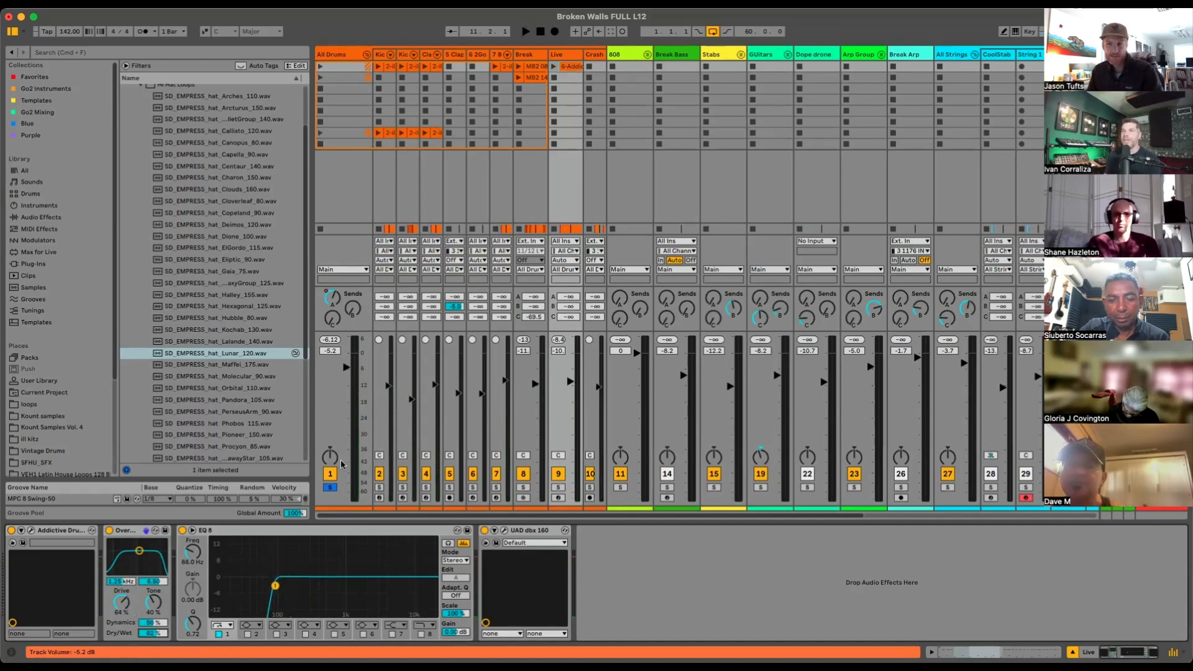
Step: Unsolo the All Drums group, play the drums within the full mix, and fold the group's tracks
{"action": "left_click", "coordinate": [331, 487]}
{"action": "key", "text": "space"}
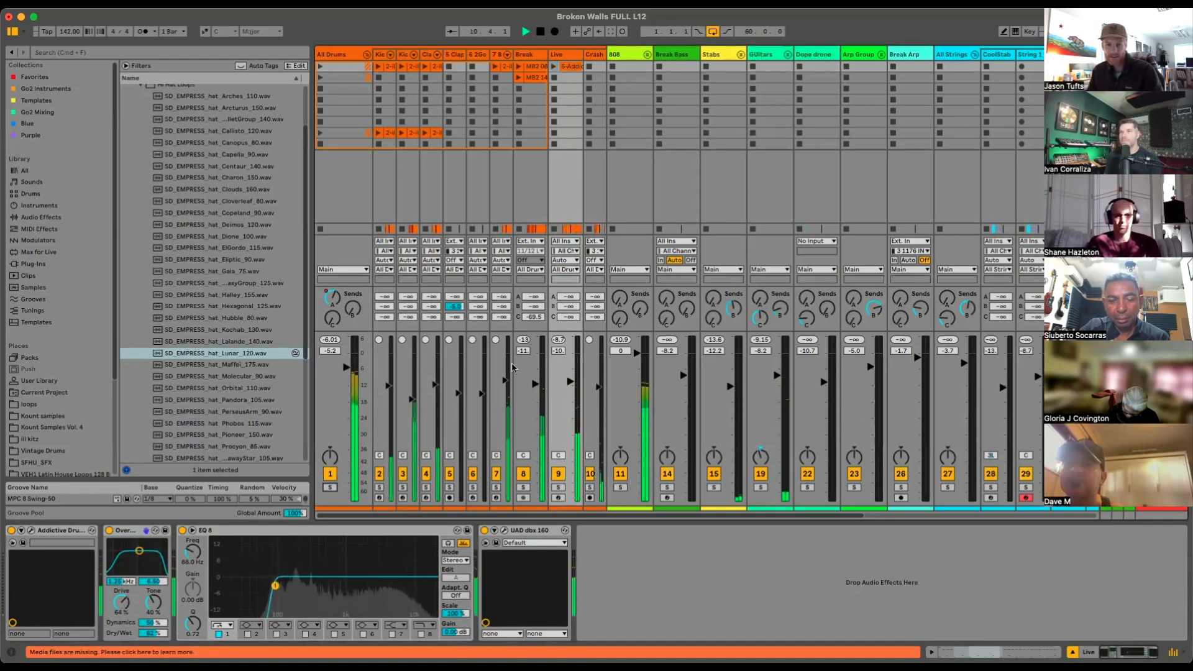
{"action": "left_click", "coordinate": [366, 54]}
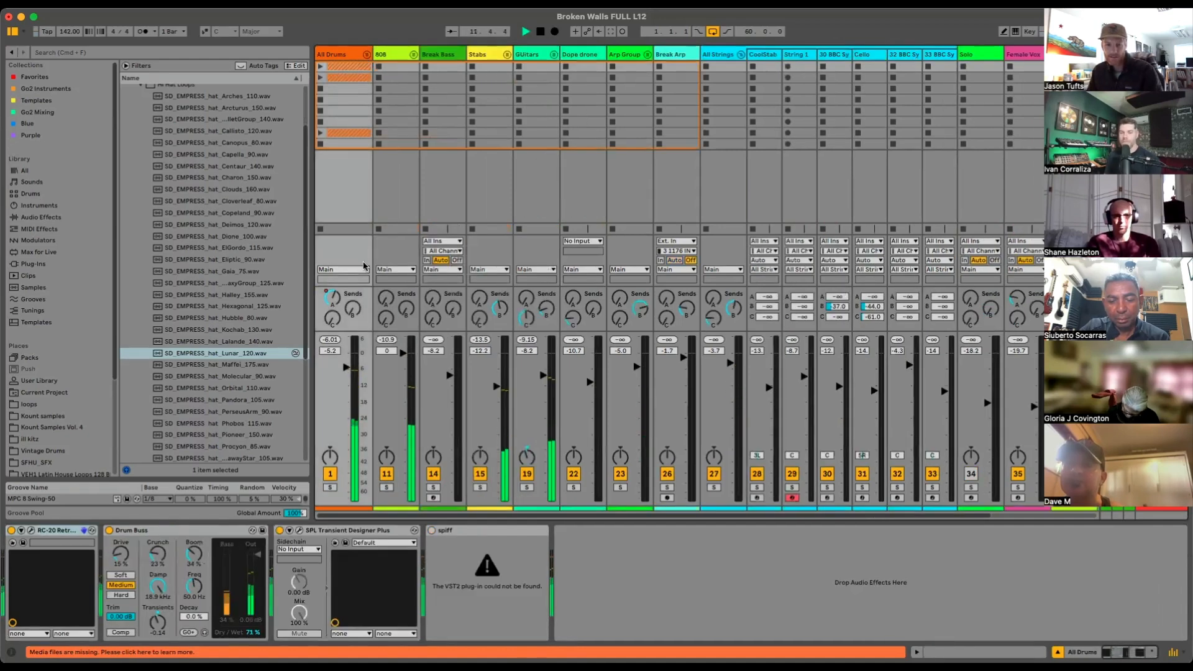
{"action": "key", "text": "space"}
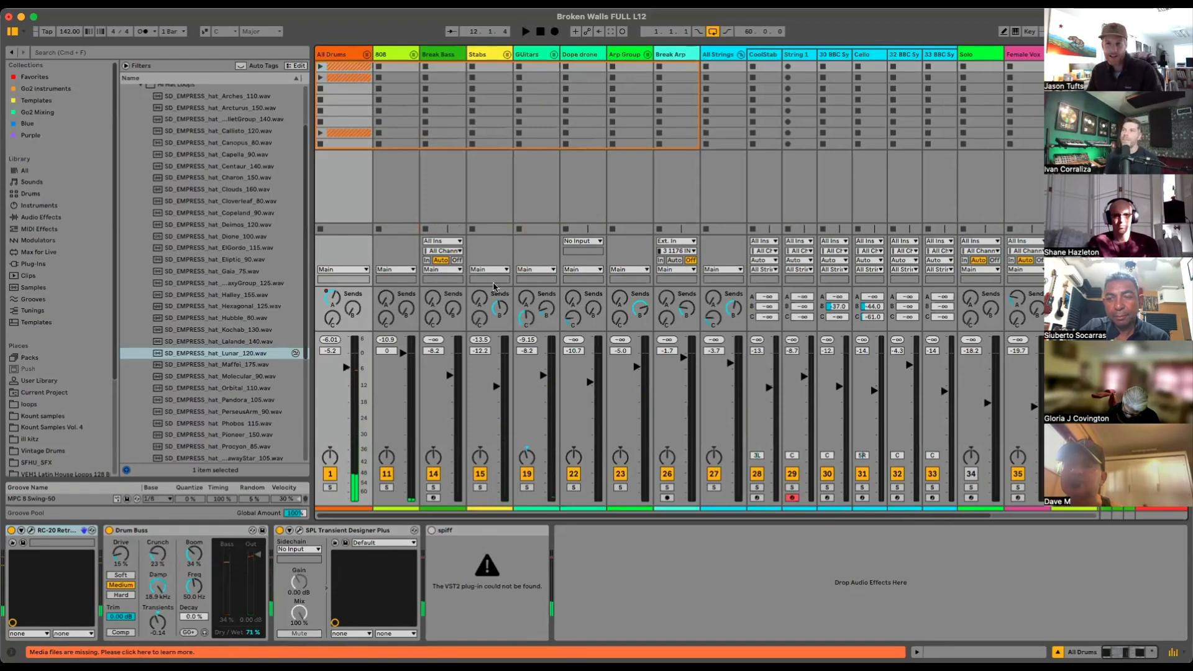
Step: Return to the Arrangement and audition the All Strings transition into the break, starting from bar 23
{"action": "key", "text": "Tab"}
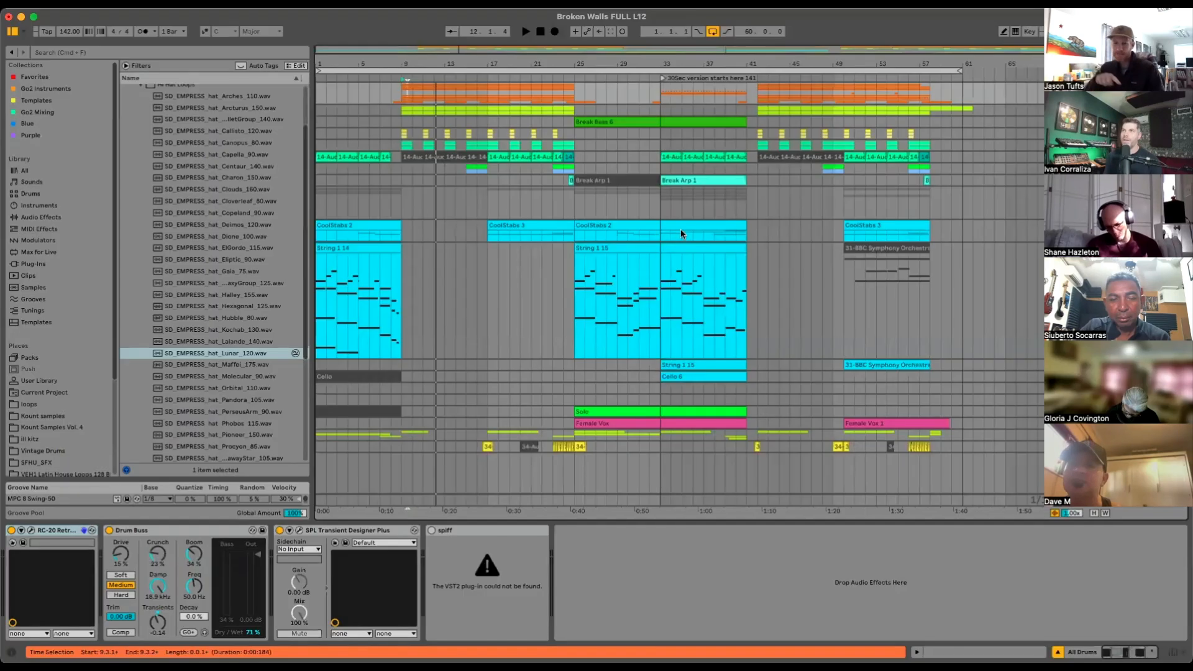
{"action": "left_click", "coordinate": [590, 196]}
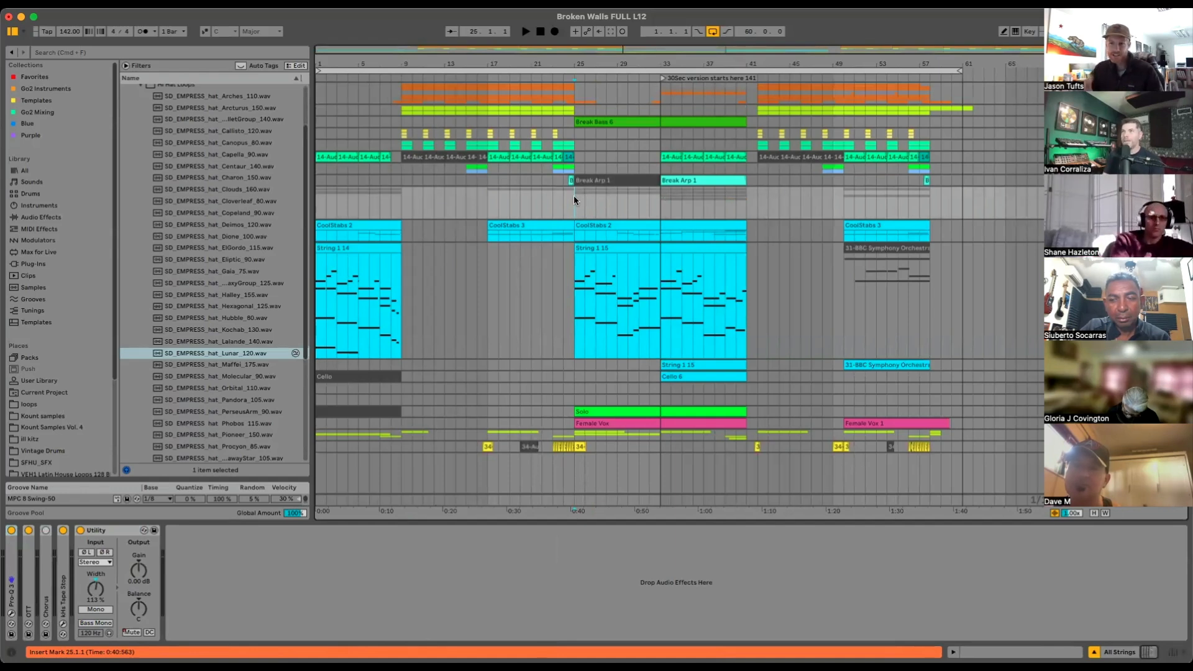
{"action": "left_click", "coordinate": [561, 197]}
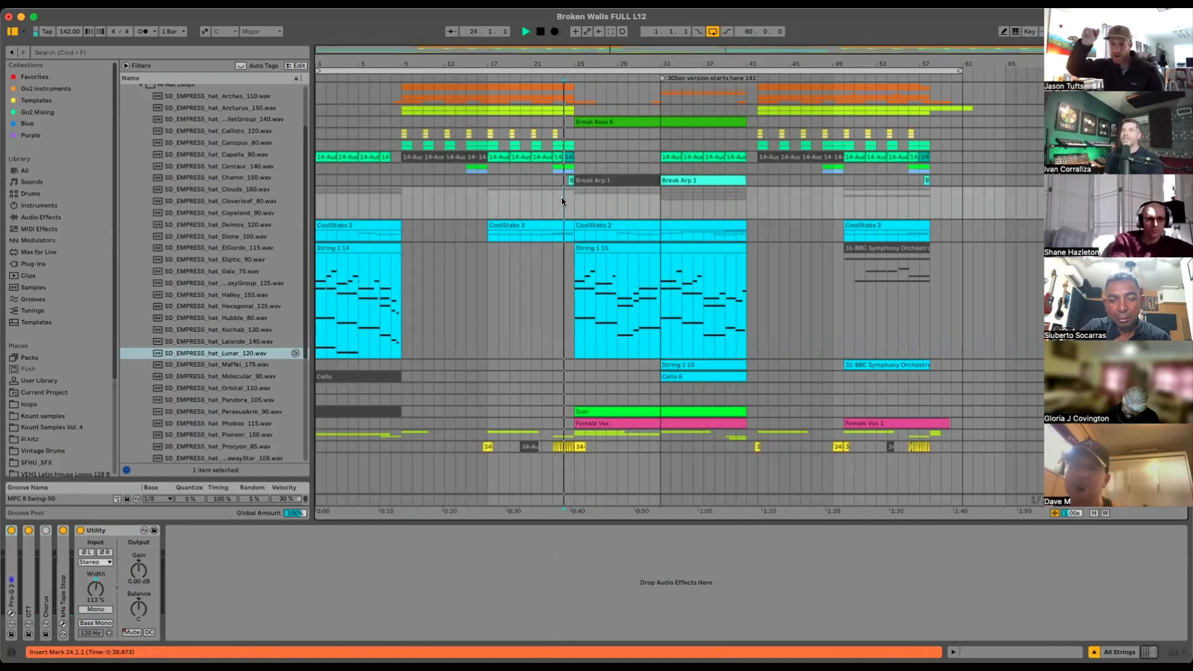
{"action": "left_click", "coordinate": [553, 194]}
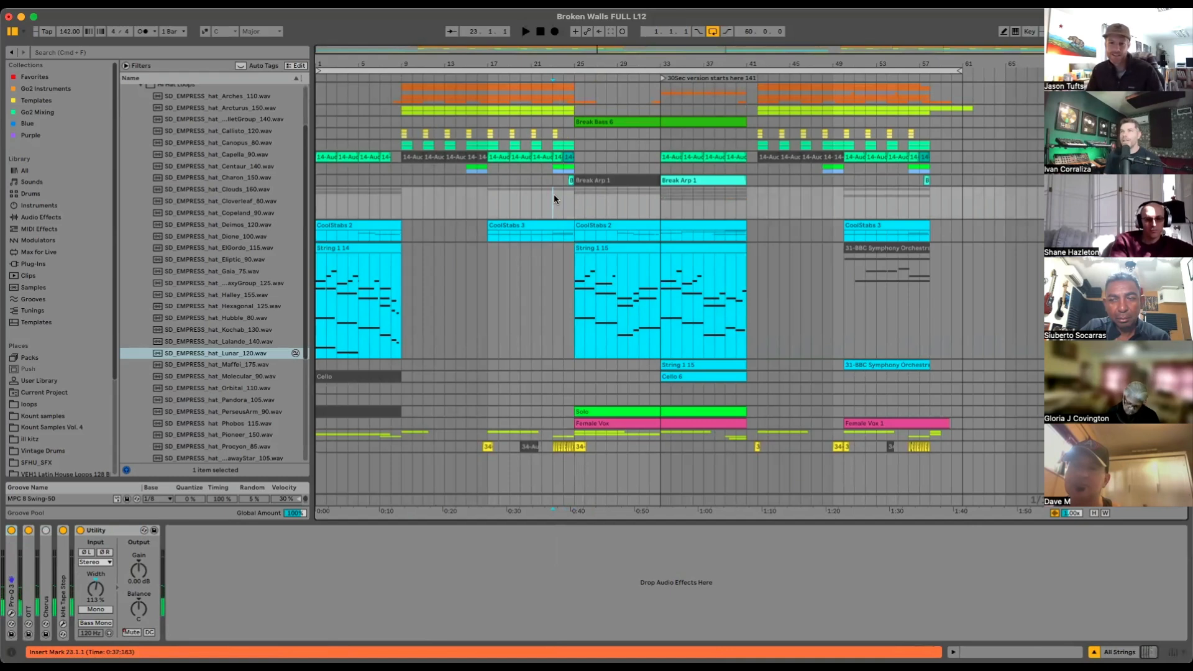
{"action": "key", "text": "space"}
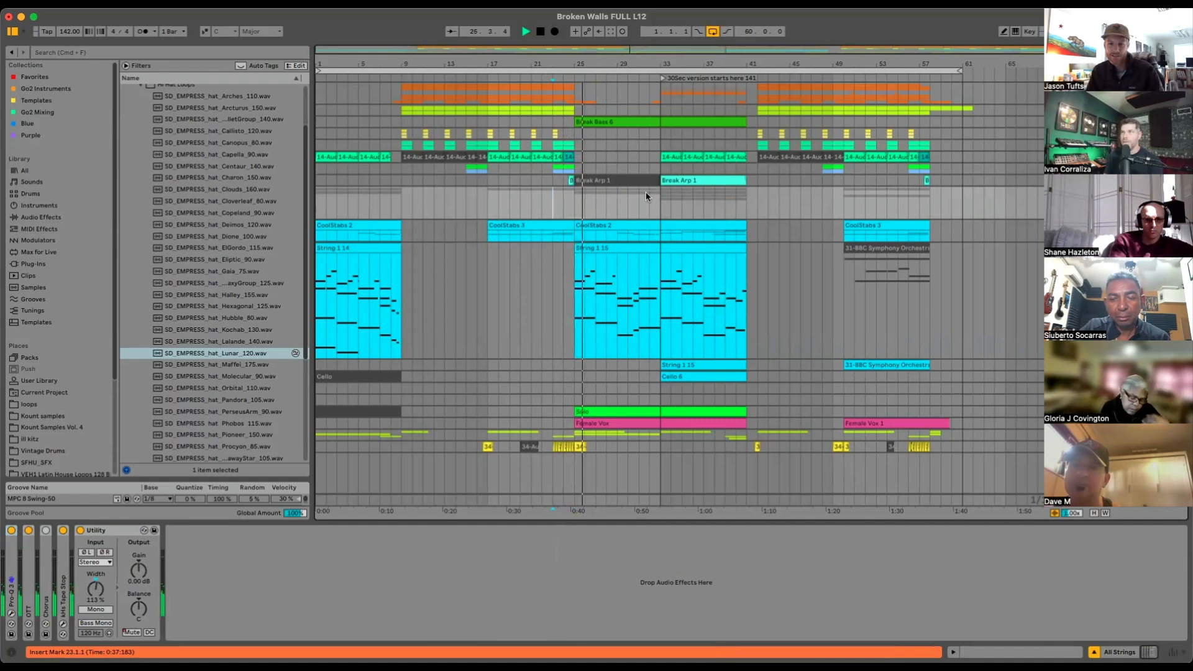
Step: Audition the second half of the break from bar 33, where Break Arp 1 plays
{"action": "left_click", "coordinate": [658, 201]}
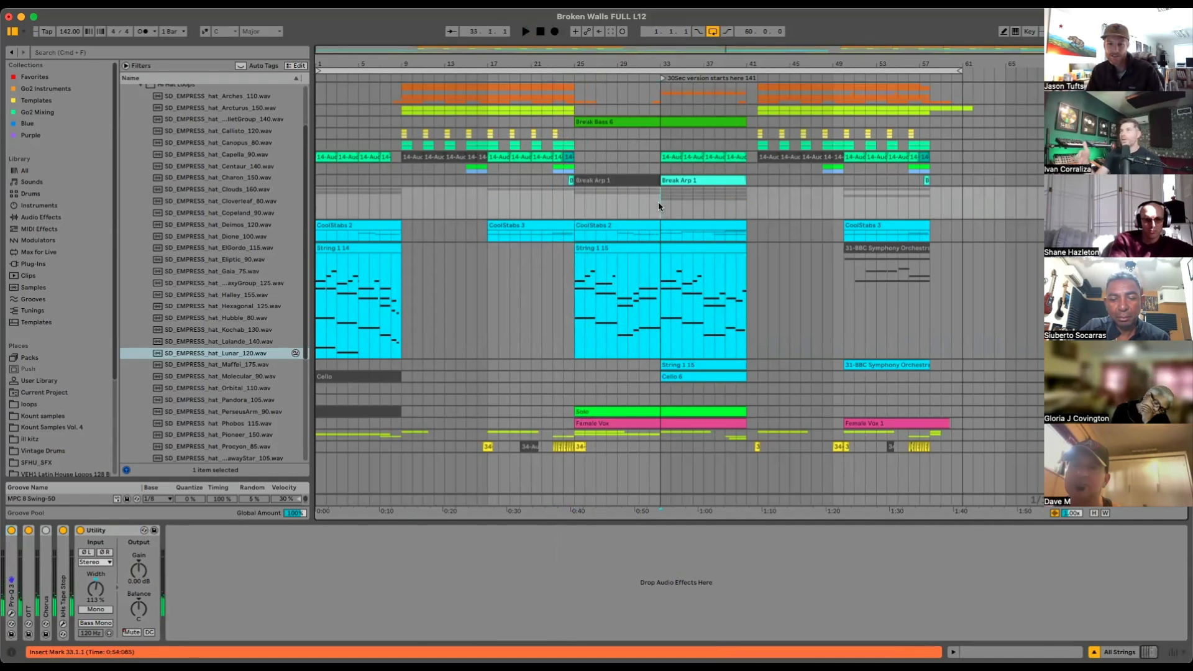
{"action": "key", "text": "space"}
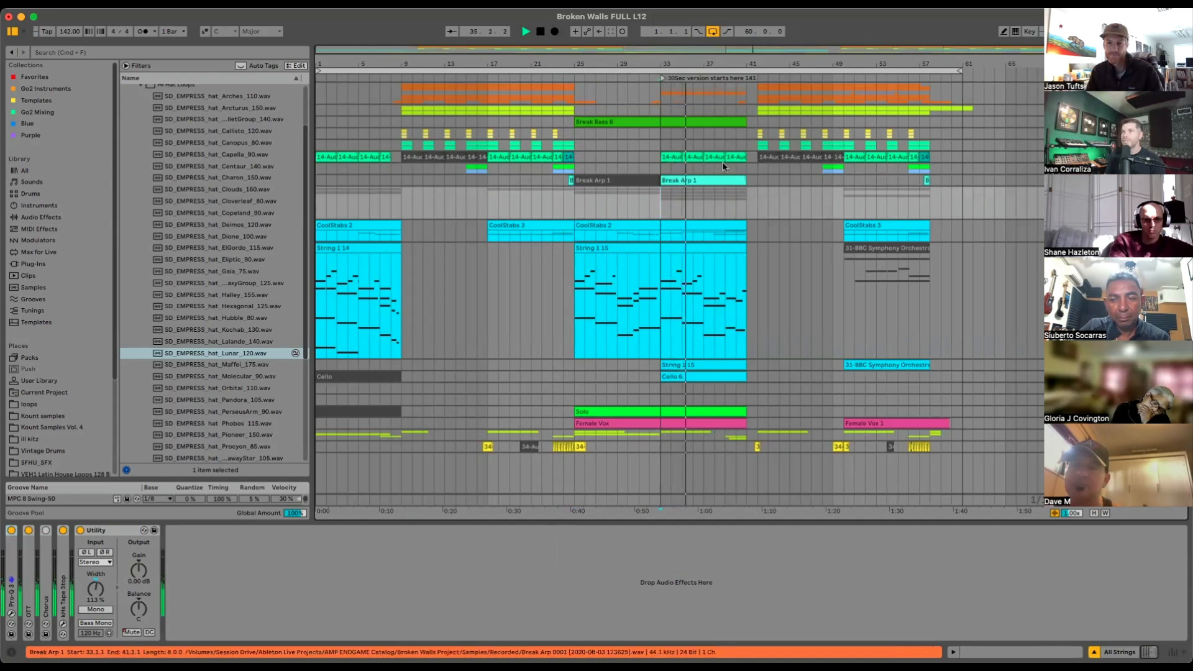
{"action": "key", "text": "space"}
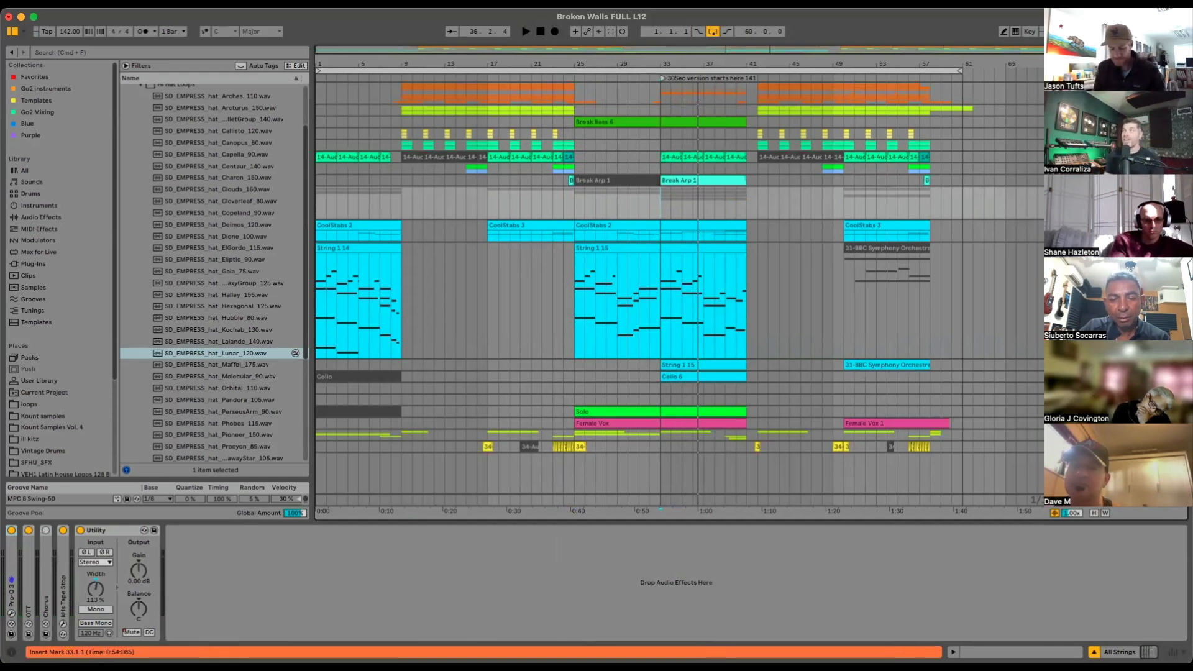
Step: Set the playback start to bar 50 in the All Strings lane
{"action": "left_click", "coordinate": [756, 170]}
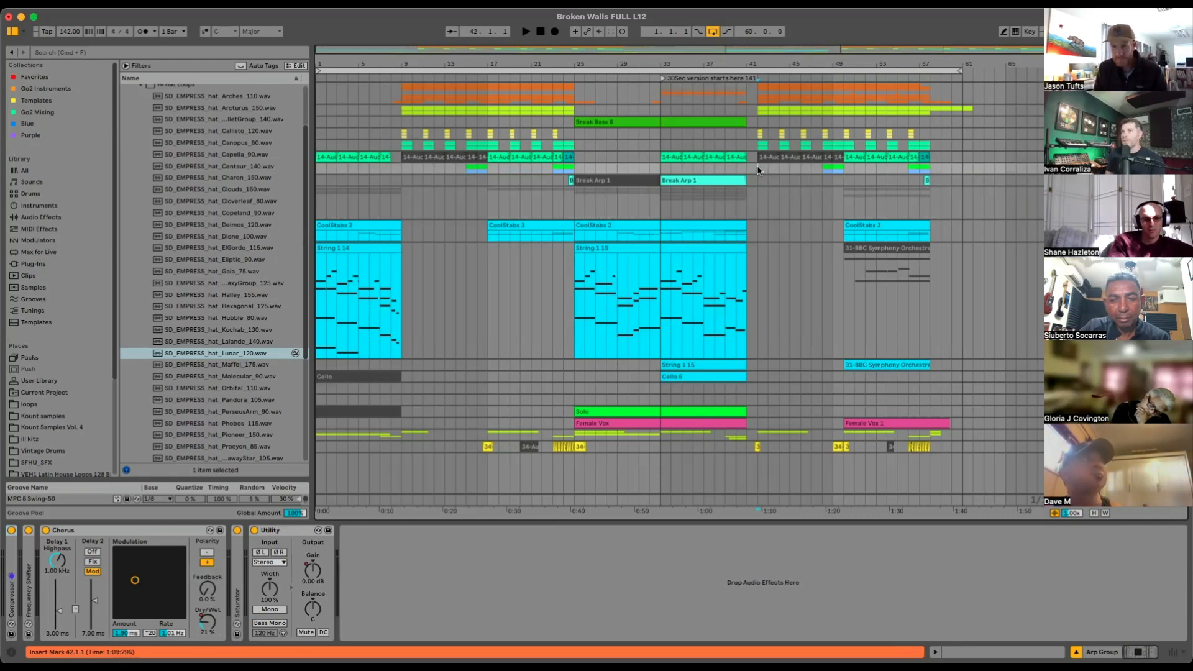
{"action": "left_click", "coordinate": [842, 187]}
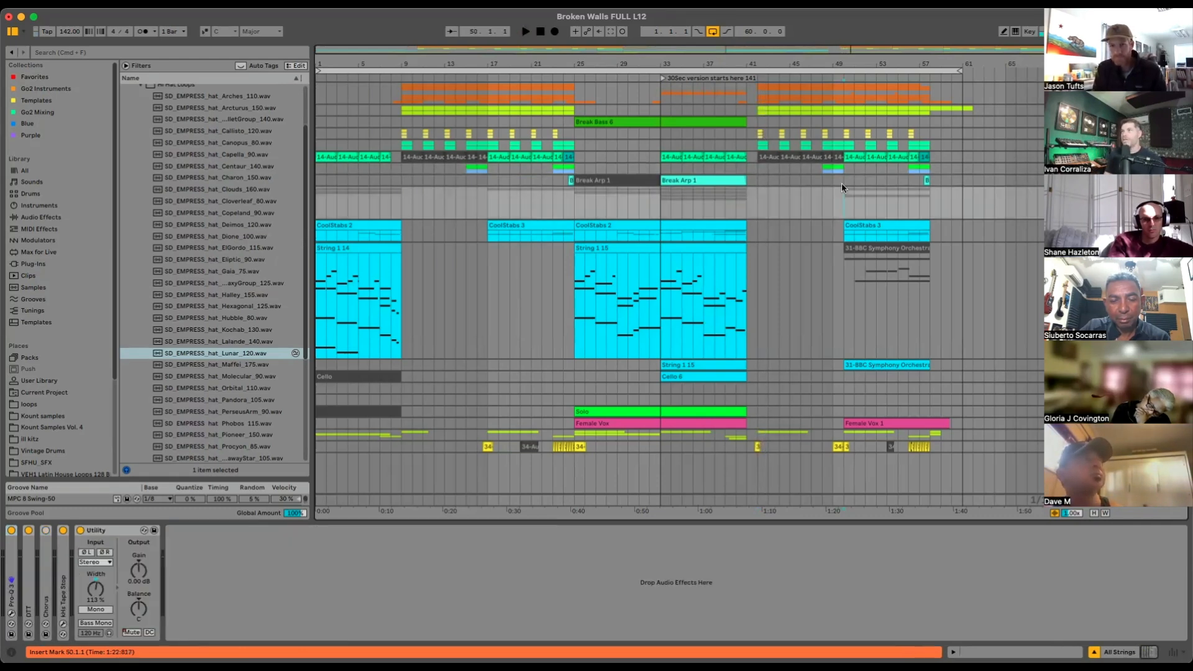